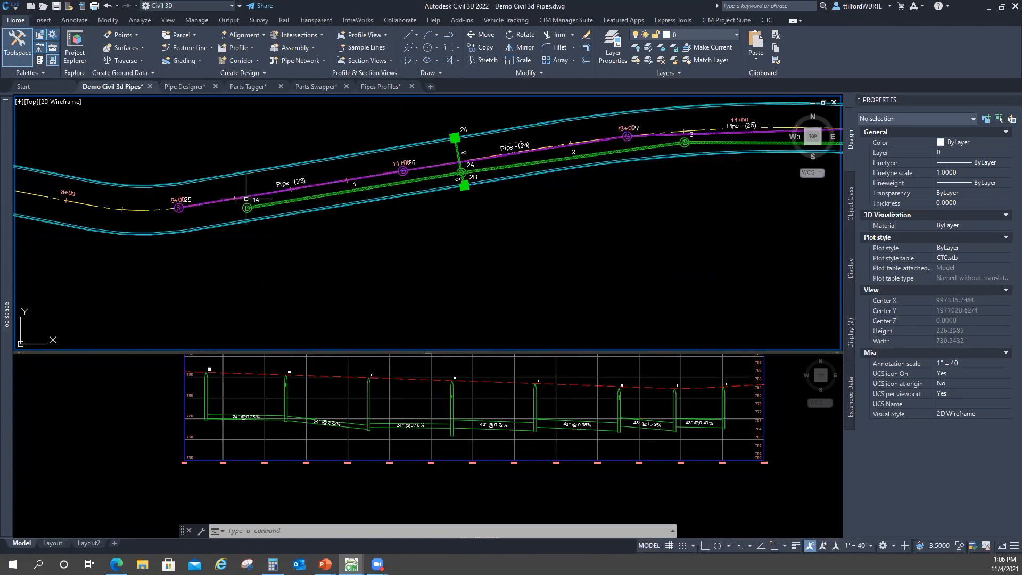
# Open the structure properties of storm manhole 1A, inspect its pipe connections, and close the dialog
pyautogui.moveTo(319, 276); pyautogui.dragTo(315, 194, button='middle')
pyautogui.scroll(-5, 315, 194)
pyautogui.scroll(7, 316, 201)
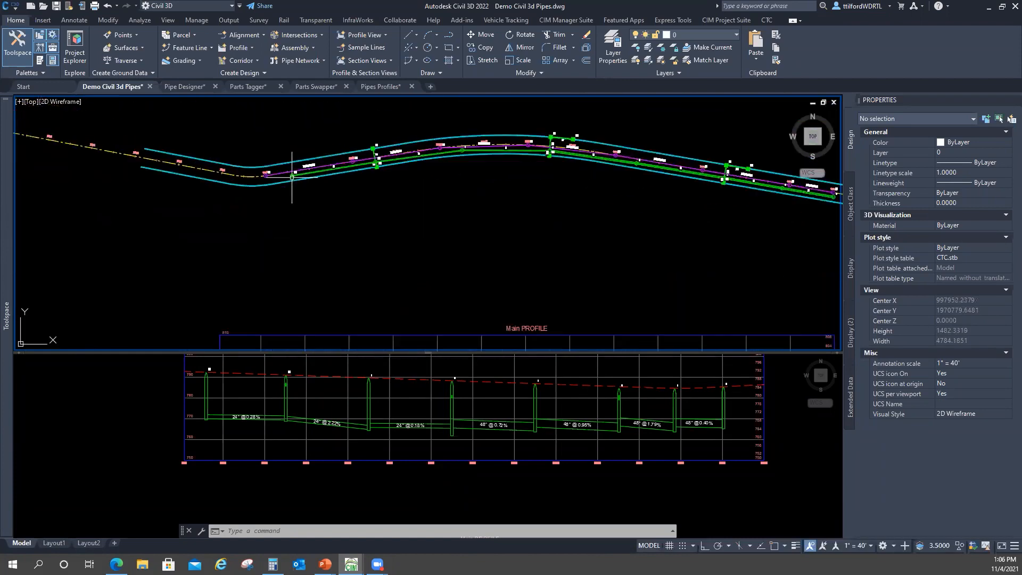
pyautogui.click(291, 171)
pyautogui.rightClick(383, 166)
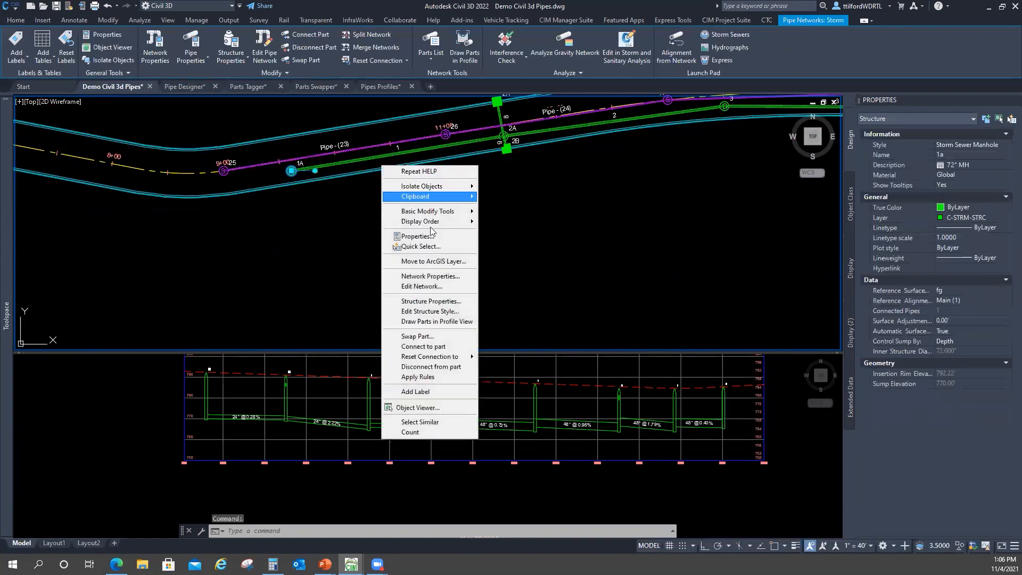
pyautogui.click(426, 302)
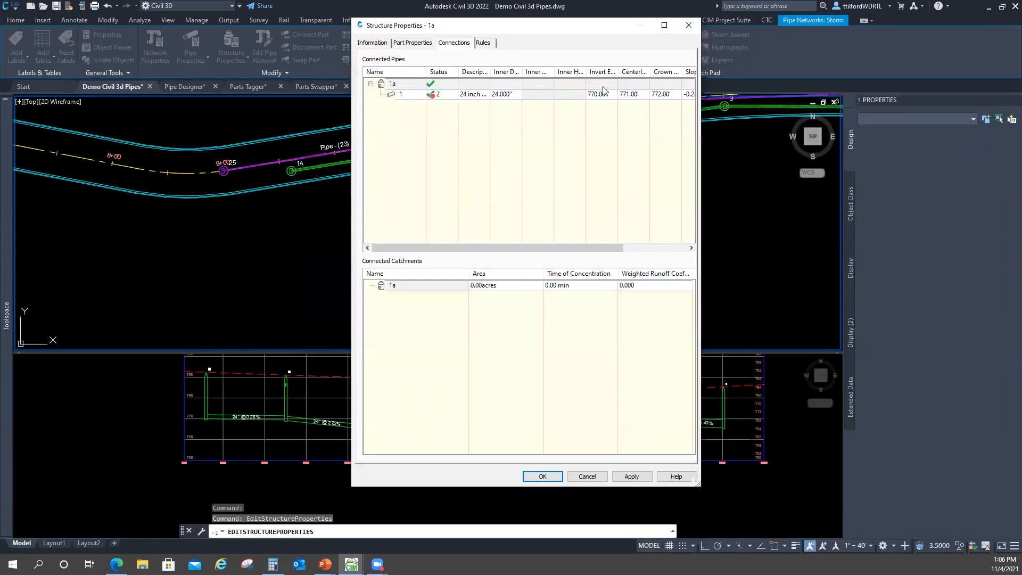
pyautogui.click(555, 207)
pyautogui.click(449, 235)
# Examine the storm pipe run in plan from manhole 1A to the far end of the network, along with its profile
pyautogui.moveTo(543, 172); pyautogui.dragTo(497, 240, button='middle')
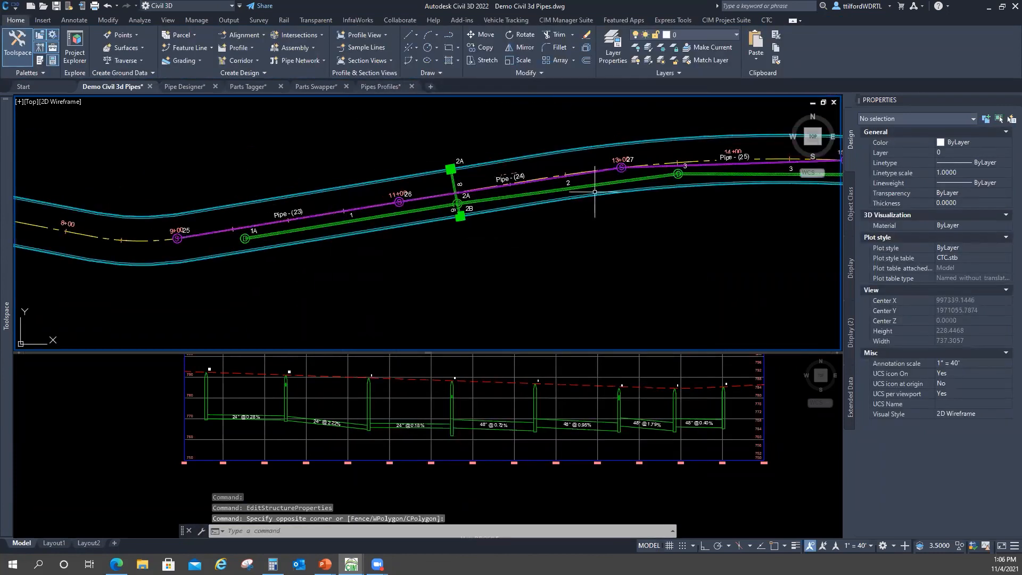
pyautogui.moveTo(594, 192); pyautogui.dragTo(436, 192, button='middle')
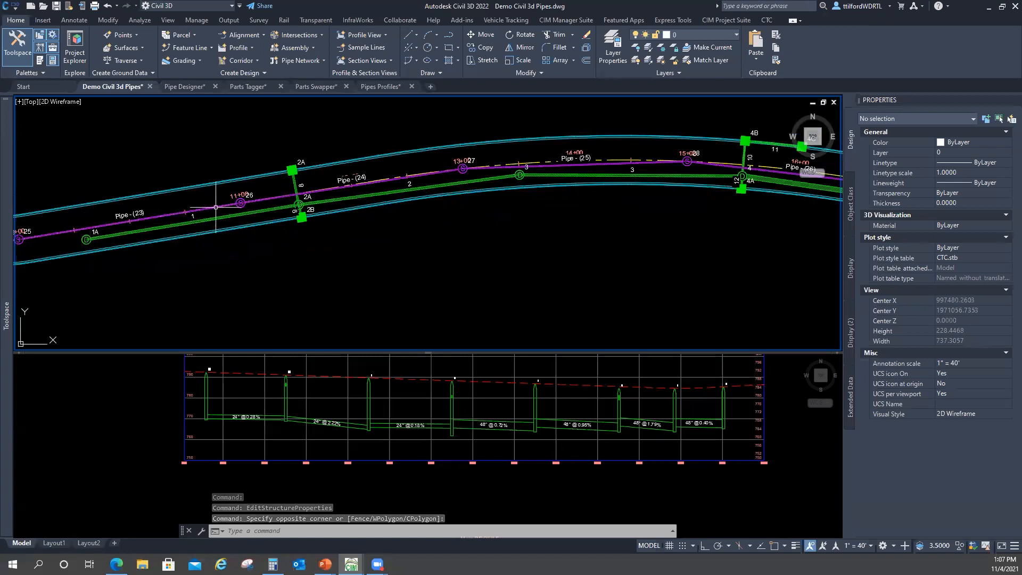
pyautogui.moveTo(185, 241); pyautogui.dragTo(266, 223, button='middle')
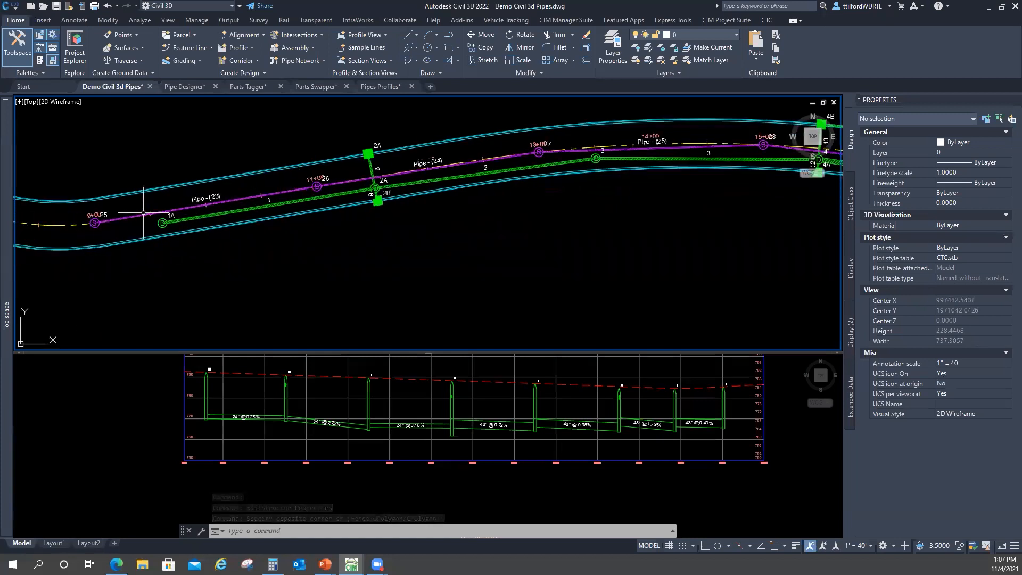
pyautogui.moveTo(220, 253); pyautogui.dragTo(289, 236, button='middle')
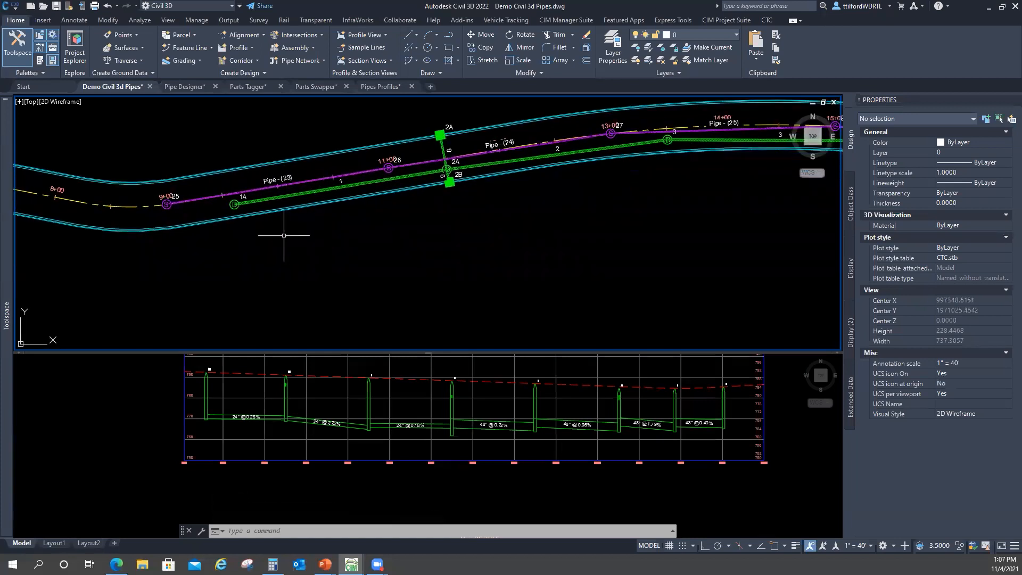
pyautogui.scroll(-3, 284, 235)
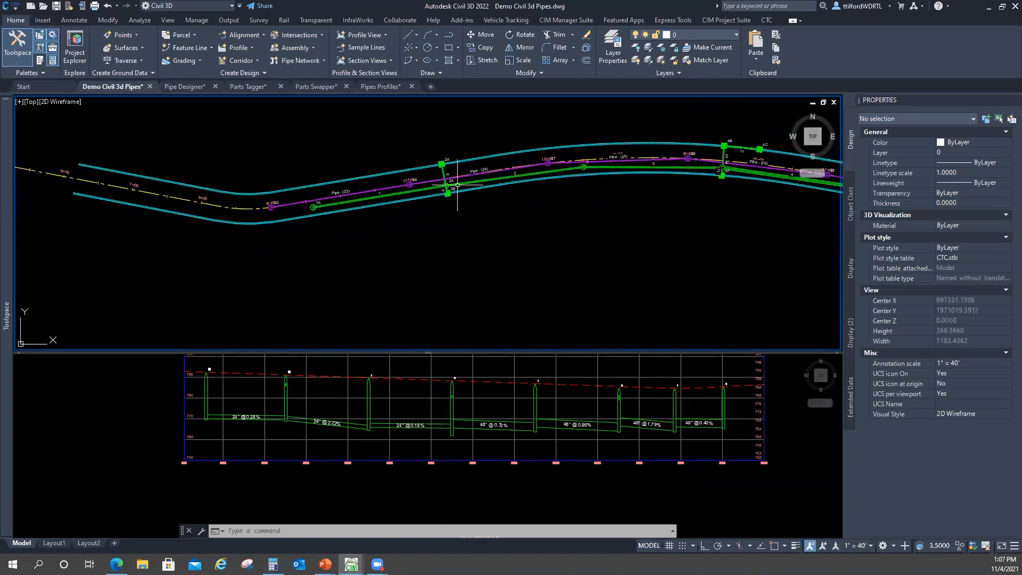
pyautogui.scroll(-3, 654, 218)
pyautogui.moveTo(655, 218); pyautogui.dragTo(498, 222, button='middle')
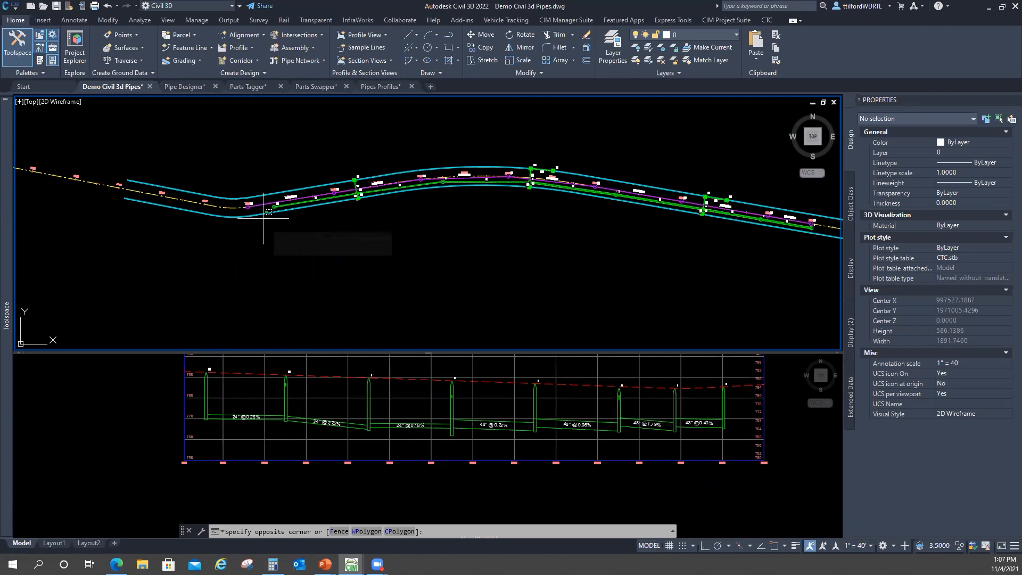
pyautogui.click(367, 229)
pyautogui.moveTo(367, 229)
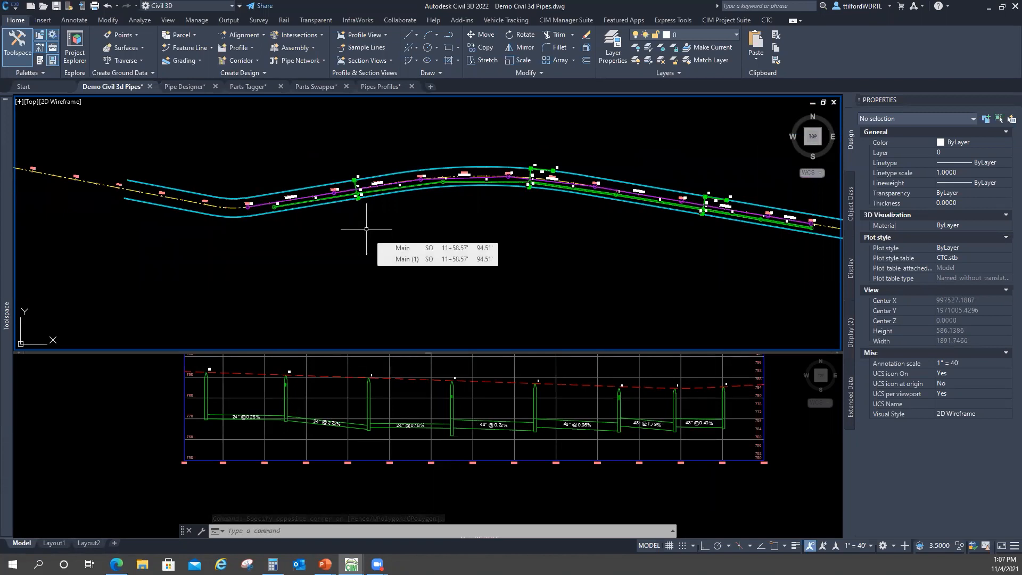
pyautogui.moveTo(753, 258); pyautogui.dragTo(706, 261, button='middle')
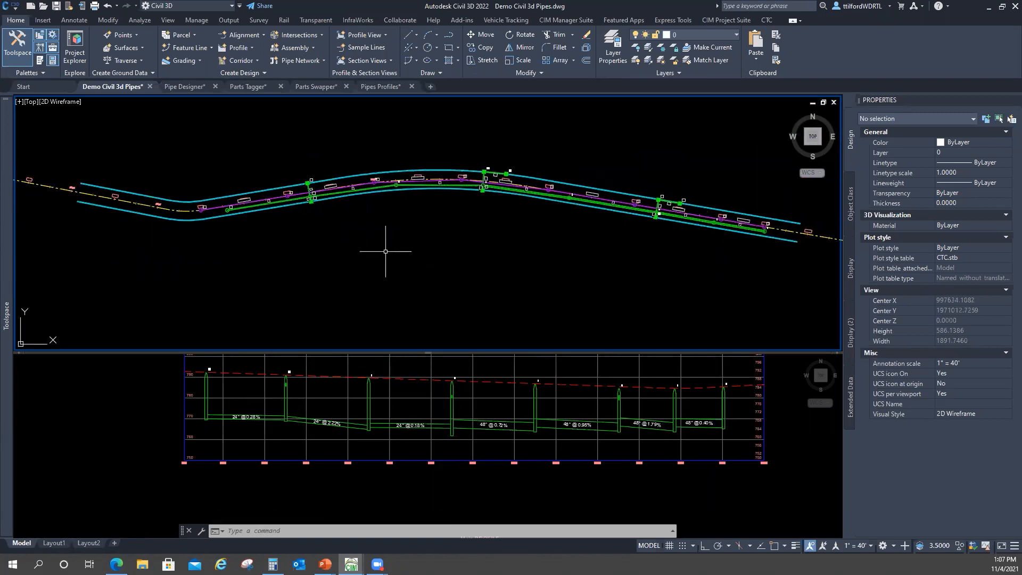
pyautogui.scroll(2, 199, 235)
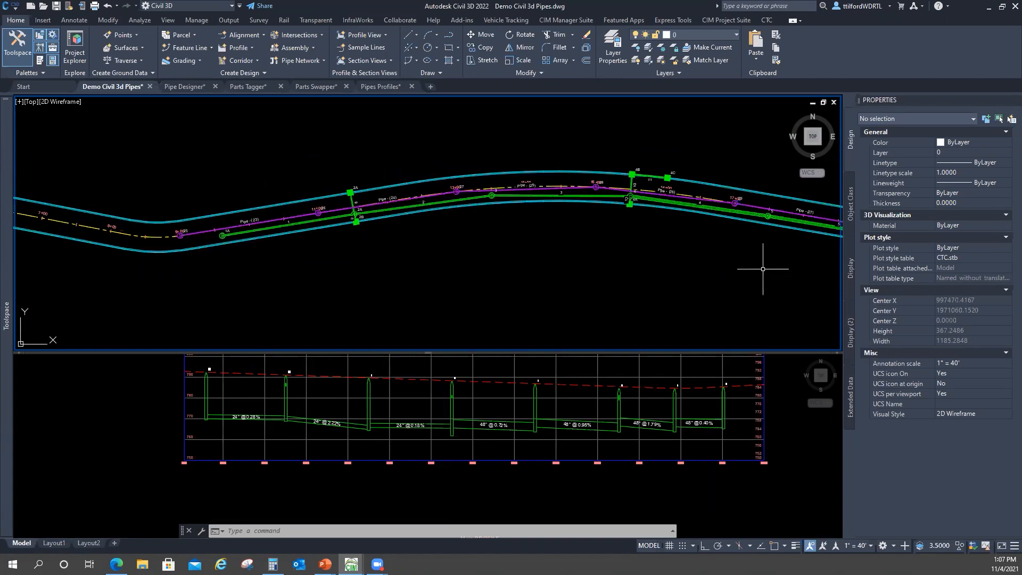
pyautogui.moveTo(744, 264); pyautogui.dragTo(546, 239, button='middle')
pyautogui.scroll(-2, 538, 237)
pyautogui.click(379, 402)
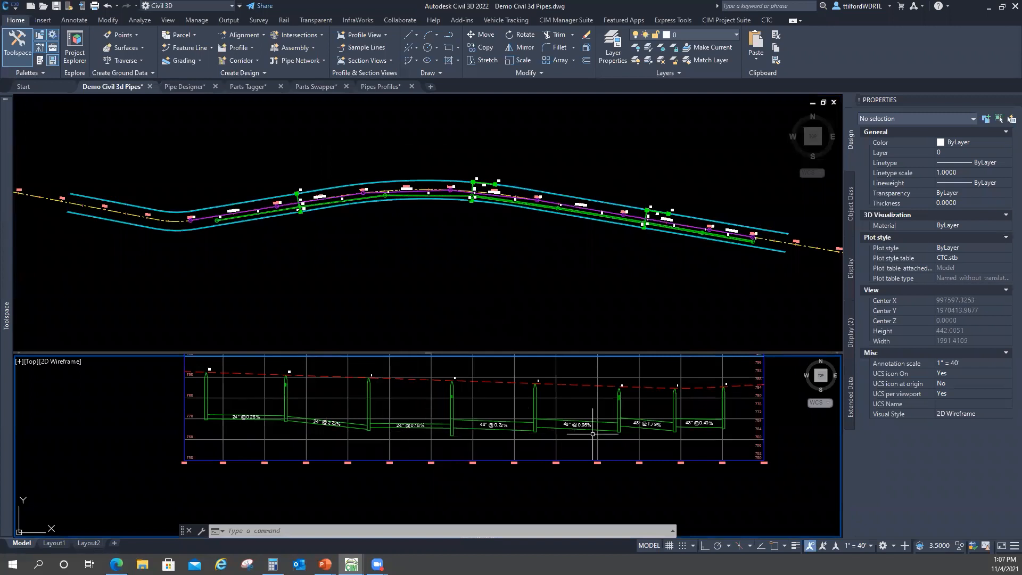
pyautogui.click(400, 292)
pyautogui.doubleClick(334, 255)
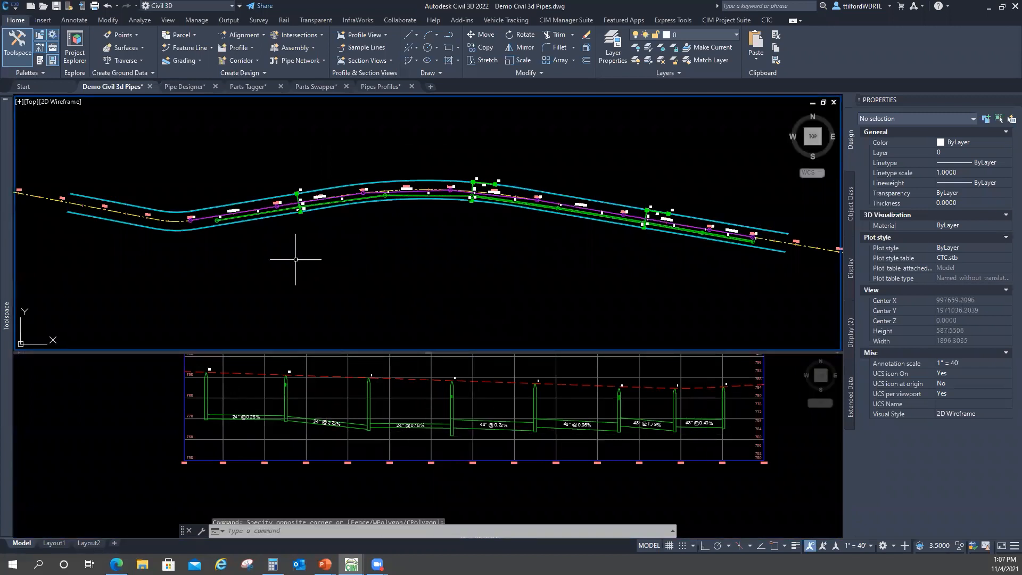
# Open the storm network for editing from pipe 1 and review the structure rows in the network's tabular view
pyautogui.click(240, 216)
pyautogui.rightClick(409, 193)
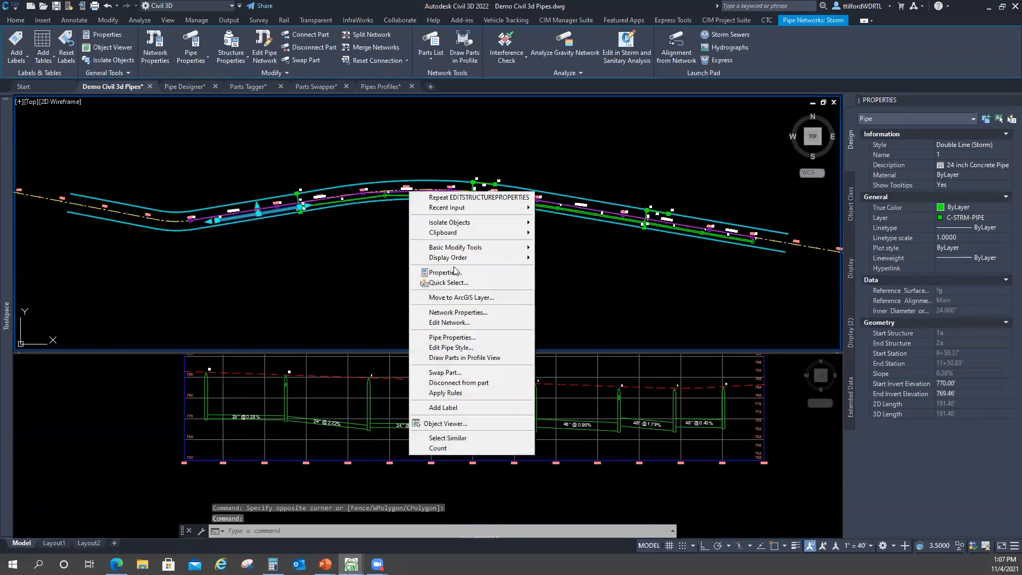
pyautogui.click(459, 323)
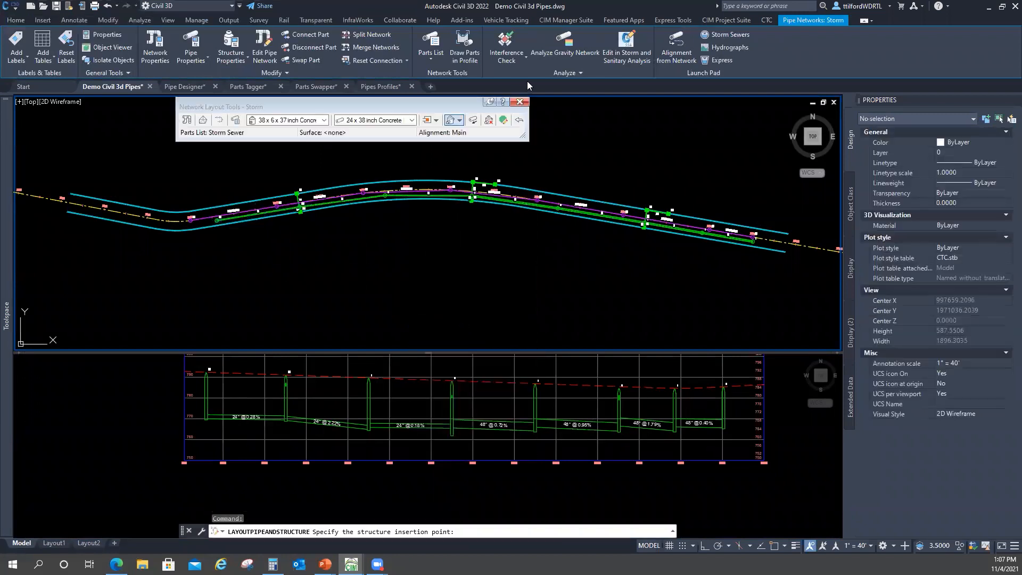
pyautogui.click(504, 121)
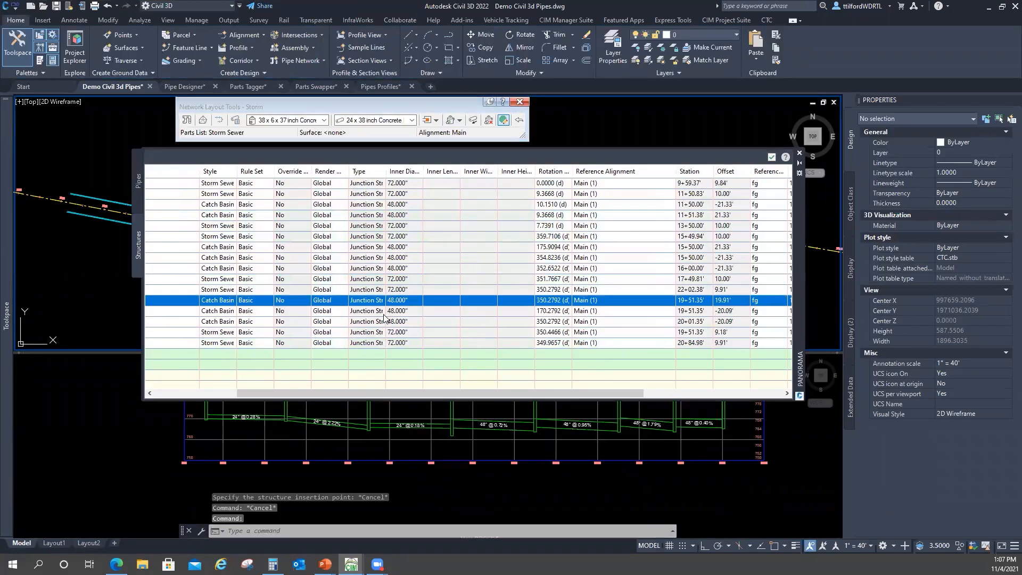
pyautogui.moveTo(540, 393); pyautogui.dragTo(493, 393)
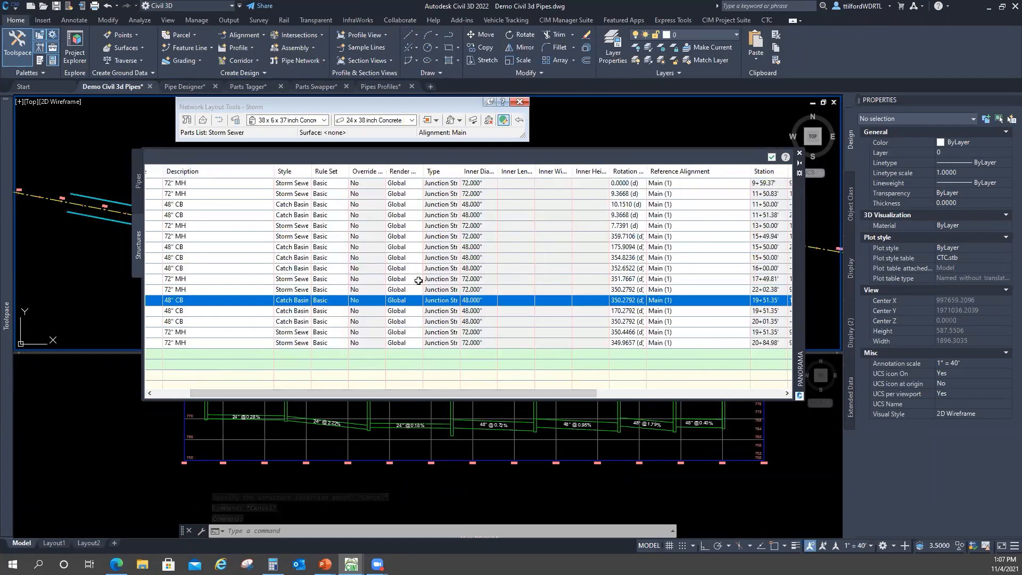
pyautogui.click(233, 183)
pyautogui.click(228, 235)
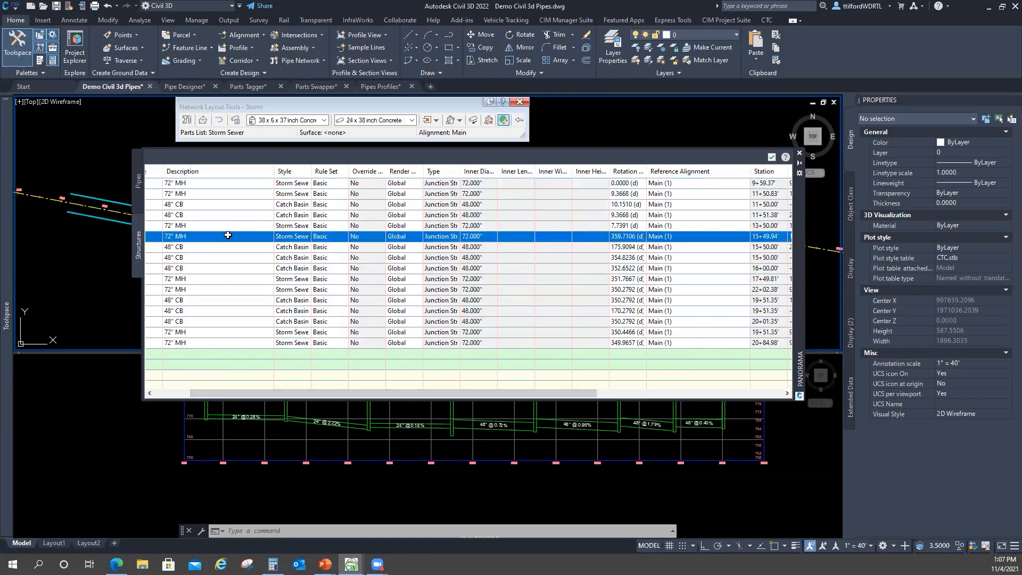
pyautogui.click(205, 184)
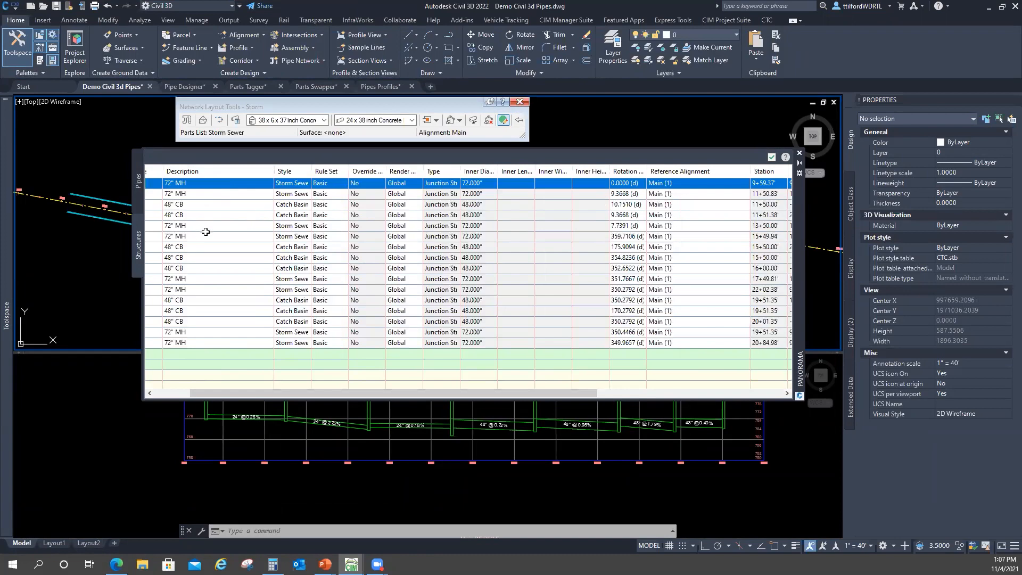
pyautogui.click(205, 234)
pyautogui.click(200, 195)
# Review the pipe rows in the network table, including names, descriptions and rule sets, and close the table
pyautogui.click(139, 188)
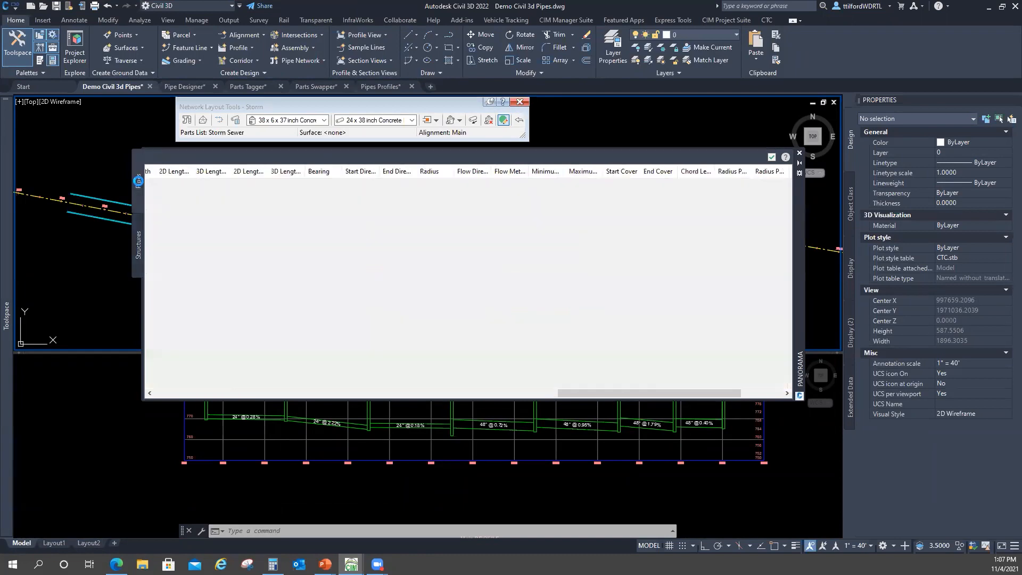
pyautogui.moveTo(573, 397); pyautogui.dragTo(169, 397)
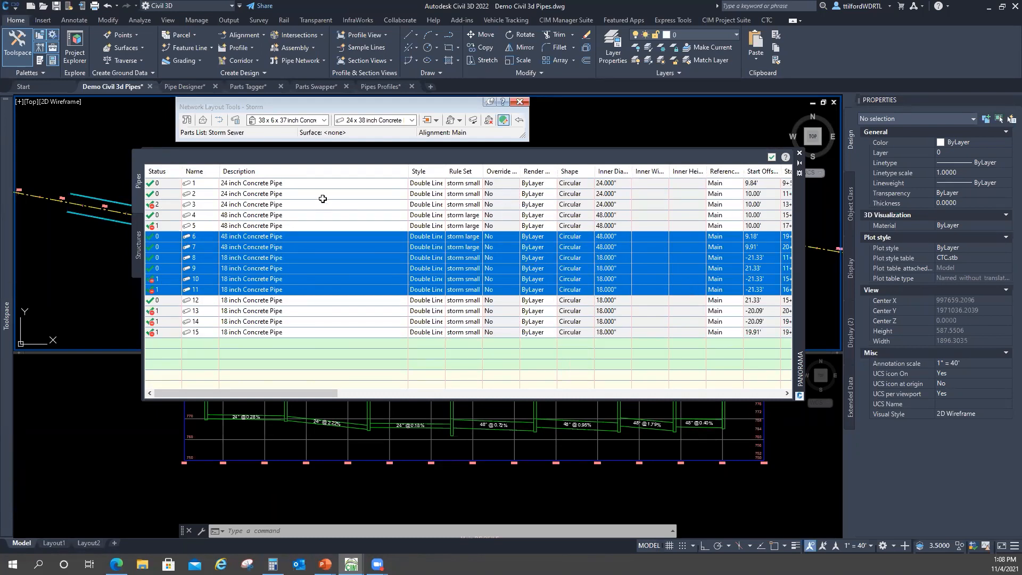
pyautogui.click(255, 323)
pyautogui.click(211, 236)
pyautogui.click(205, 278)
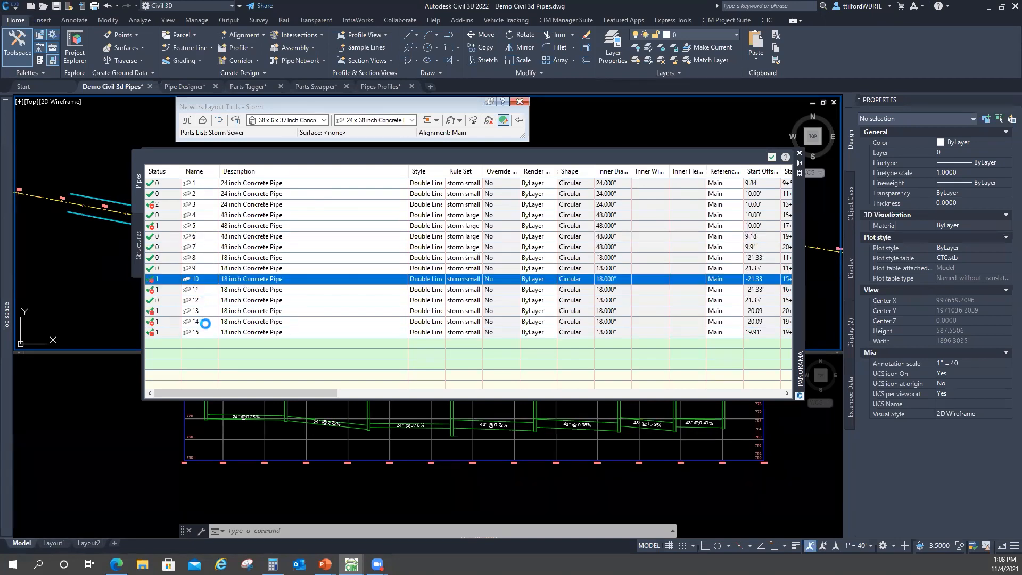
pyautogui.click(206, 320)
pyautogui.click(208, 269)
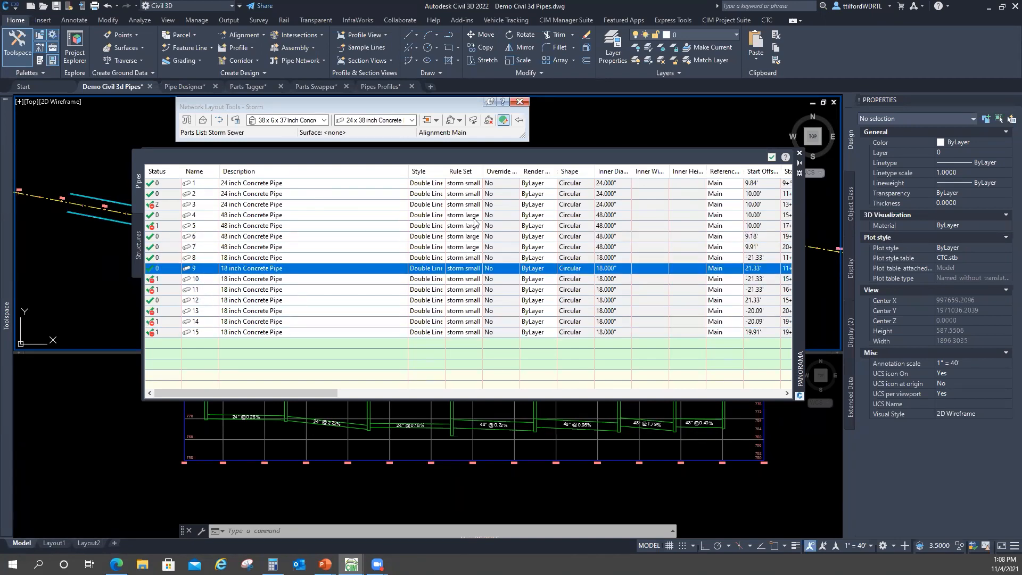
pyautogui.click(800, 155)
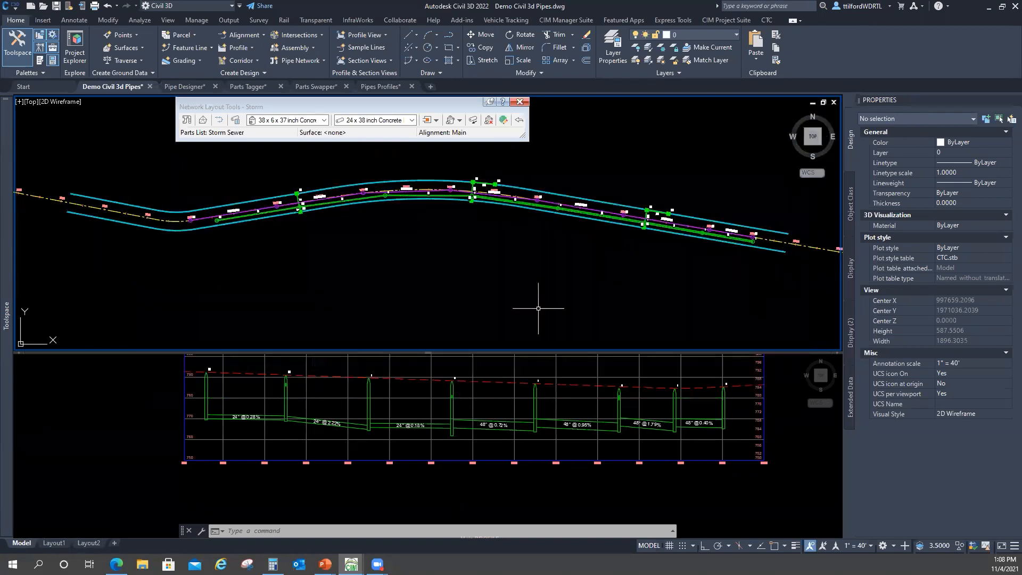
# Select storm pipe 1 between 1A and 2A in plan, inspect its geometry properties, and clear the selection
pyautogui.click(245, 235)
pyautogui.scroll(4, 217, 194)
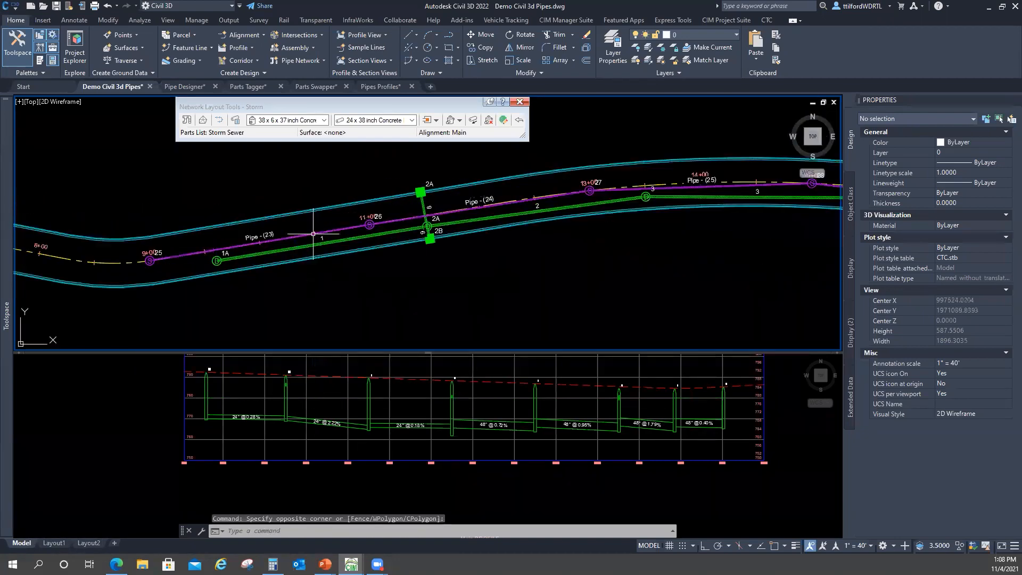
pyautogui.click(284, 249)
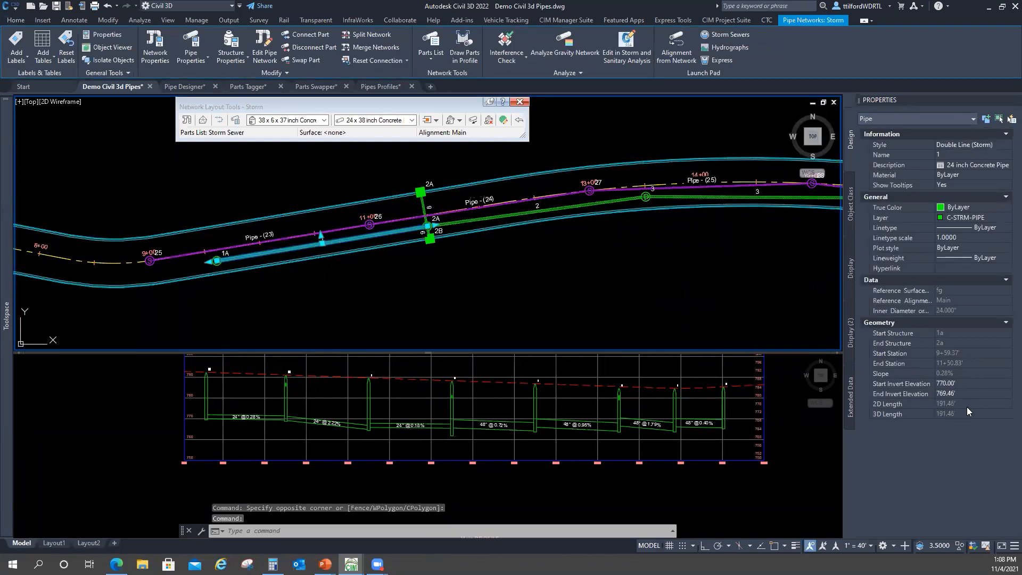
pyautogui.moveTo(551, 231); pyautogui.dragTo(465, 220, button='middle')
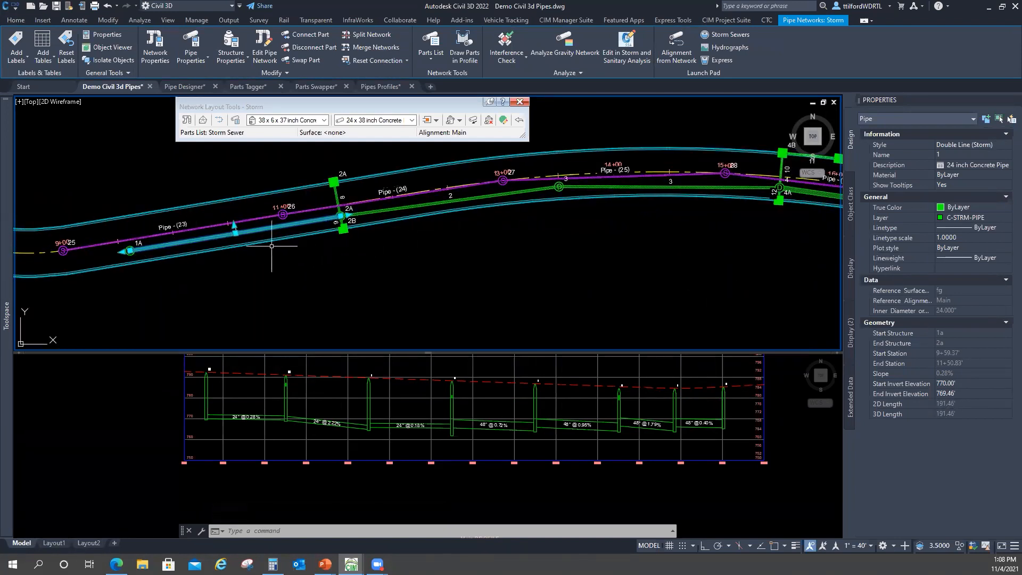
pyautogui.scroll(-1, 377, 236)
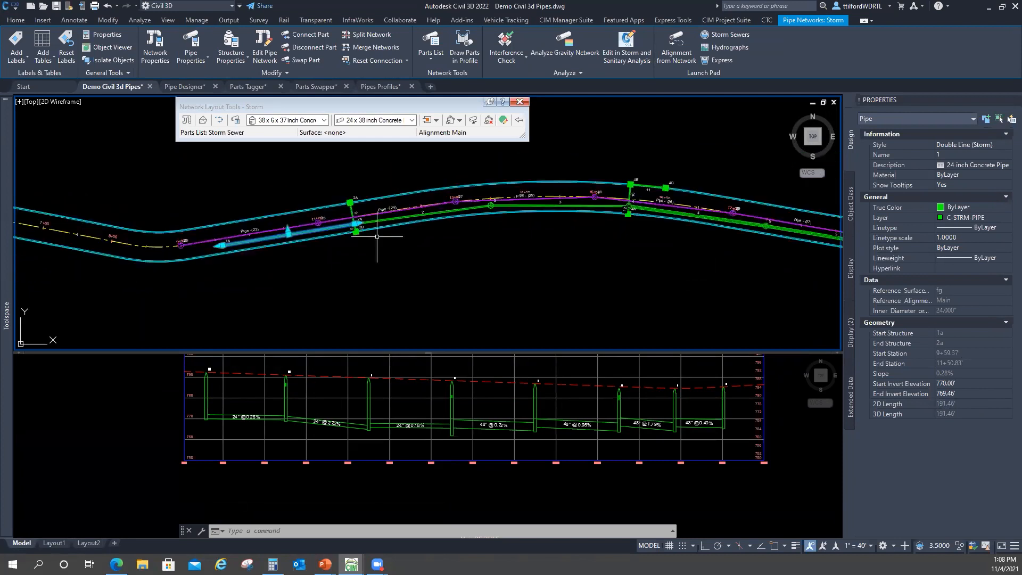
pyautogui.scroll(-1, 567, 239)
pyautogui.press('Escape')
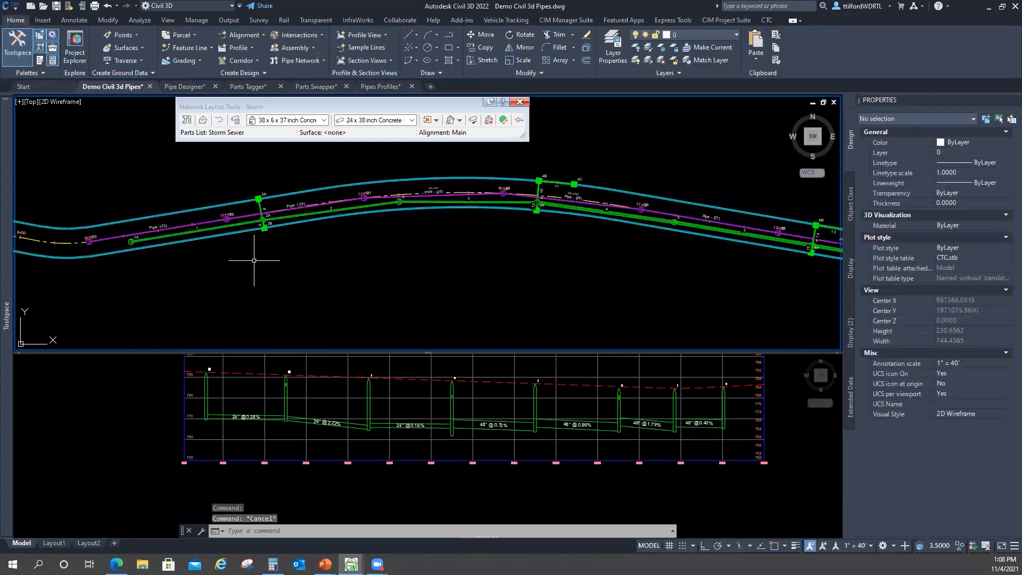
# Swap storm pipe 1 between 1A and 2A for a 27 inch Concrete Pipe
pyautogui.scroll(2, 240, 251)
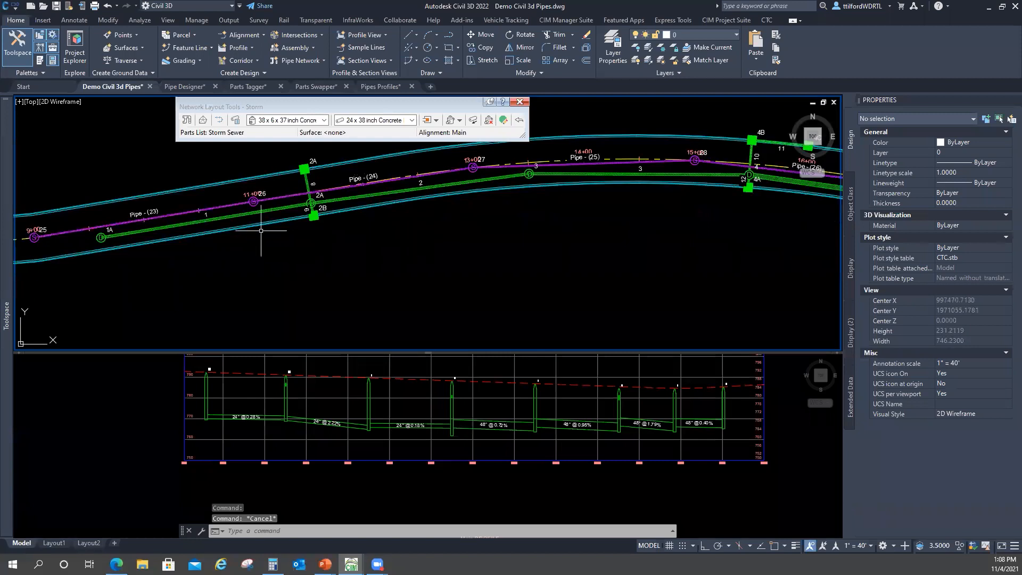
pyautogui.click(252, 213)
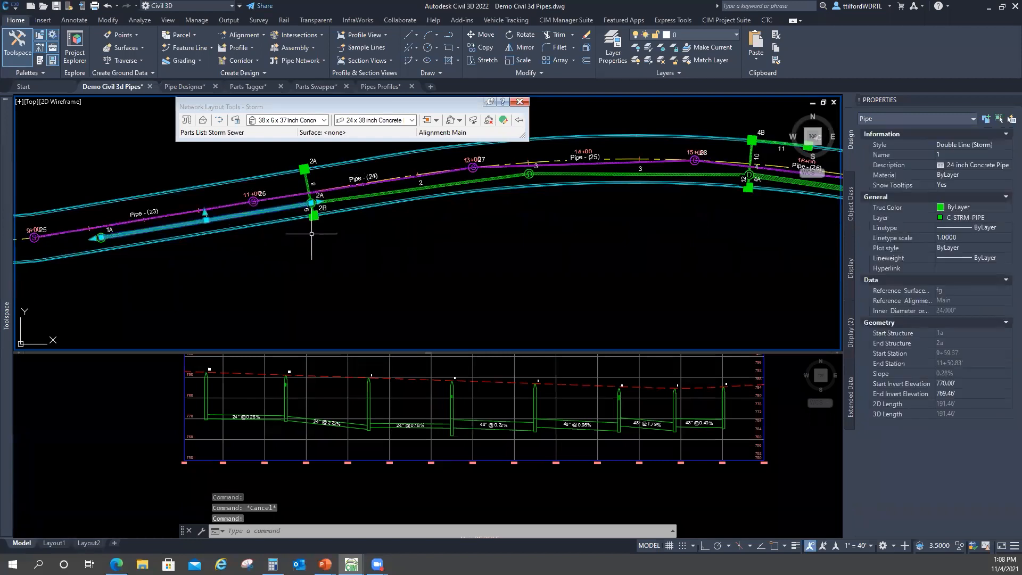
pyautogui.rightClick(398, 209)
pyautogui.click(435, 388)
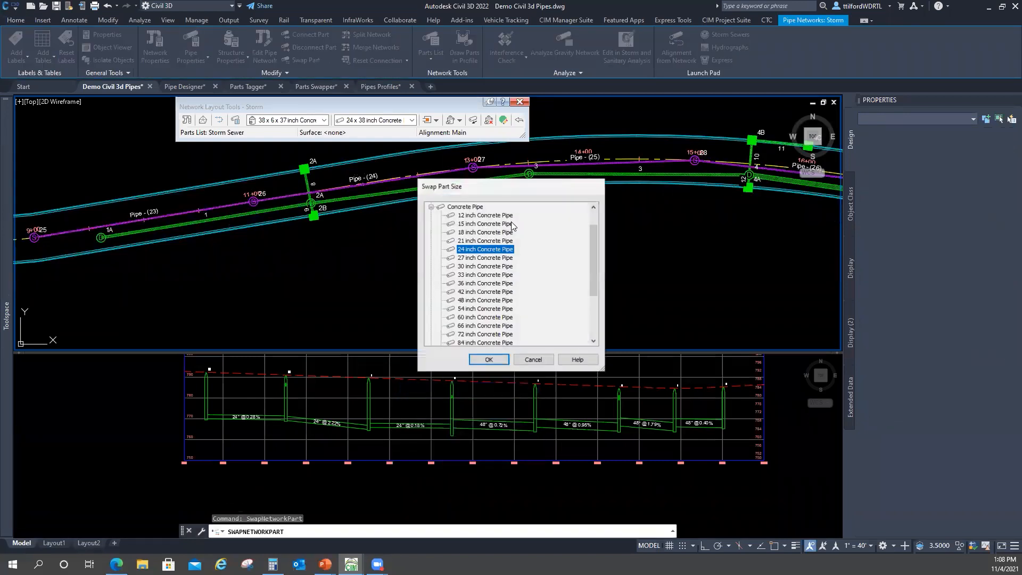
pyautogui.click(467, 212)
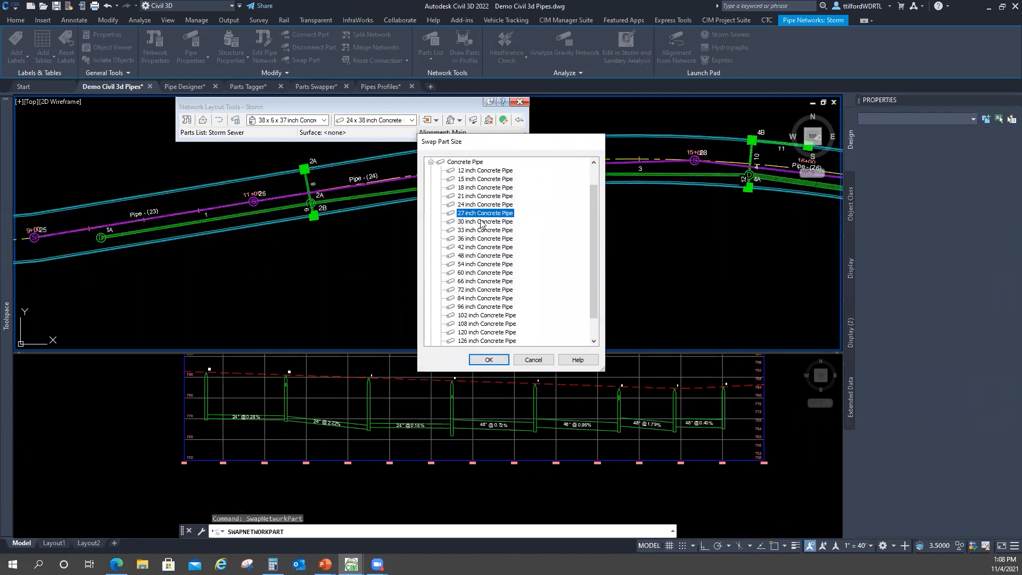
pyautogui.click(488, 360)
pyautogui.moveTo(129, 248); pyautogui.dragTo(188, 247, button='middle')
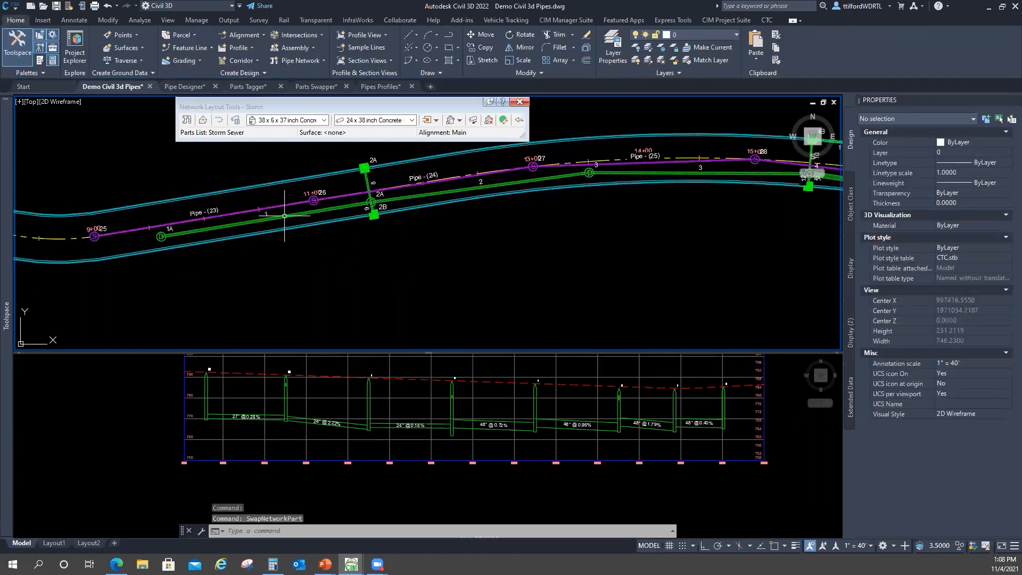
# Select storm pipes 1 and 2 together in plan, check the commands offered for the pair, and clear the selection
pyautogui.click(285, 216)
pyautogui.click(409, 198)
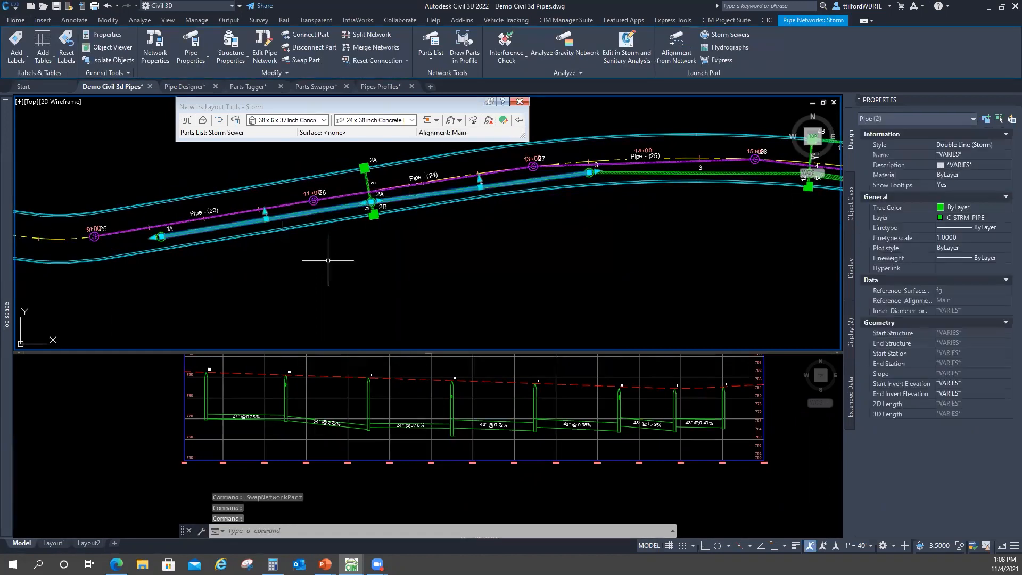
pyautogui.rightClick(514, 213)
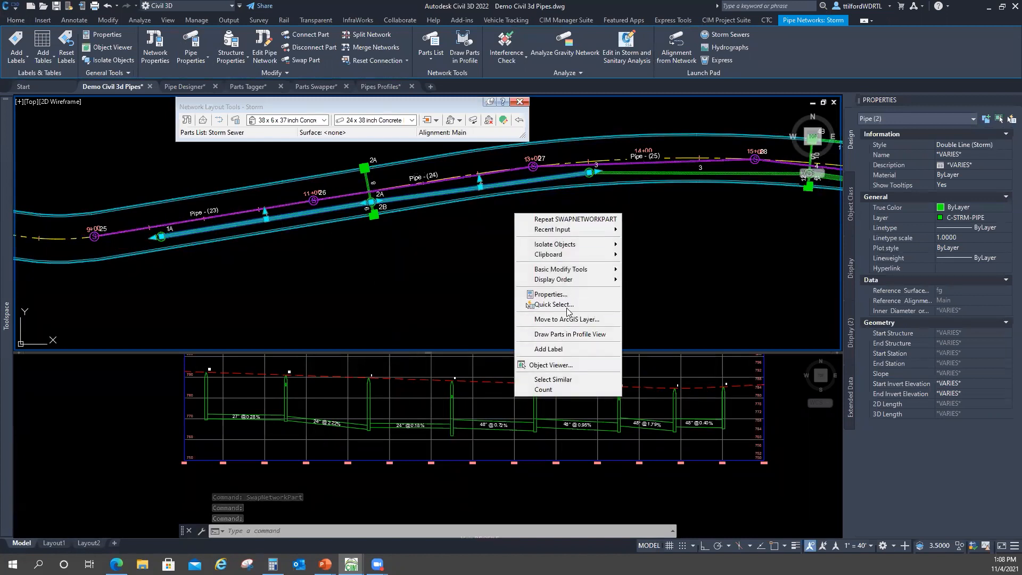
pyautogui.click(691, 258)
pyautogui.click(691, 258)
pyautogui.press('Escape')
pyautogui.press('Escape')
# Enlarge the profile viewport by shifting its shared boundary with the plan viewport upward
pyautogui.moveTo(430, 353); pyautogui.dragTo(431, 285)
pyautogui.click(357, 372)
pyautogui.press('Escape')
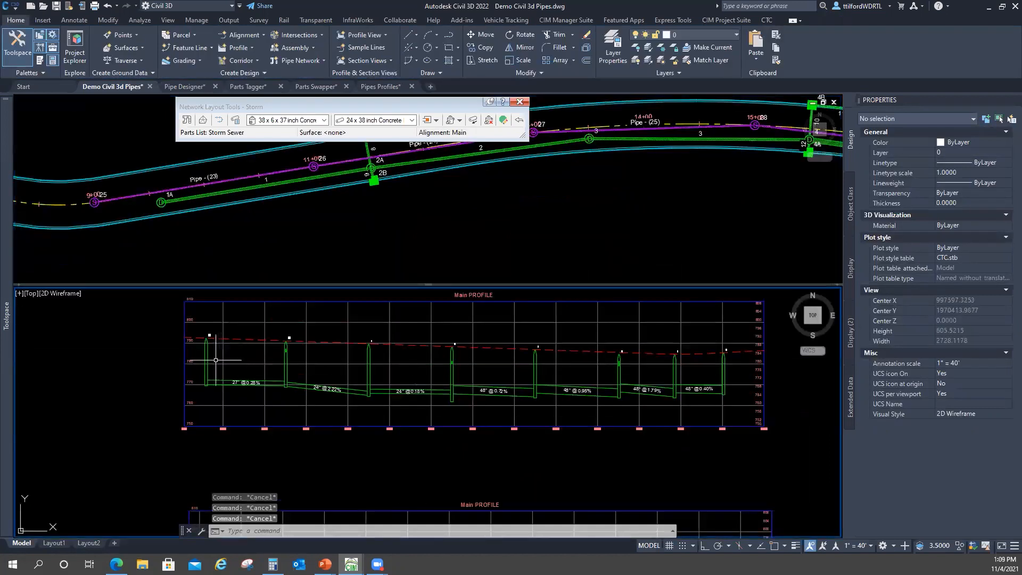
# Select the first manhole and the 27 inch pipe in the Main profile, check the commands offered, and clear the selection
pyautogui.click(209, 357)
pyautogui.click(206, 359)
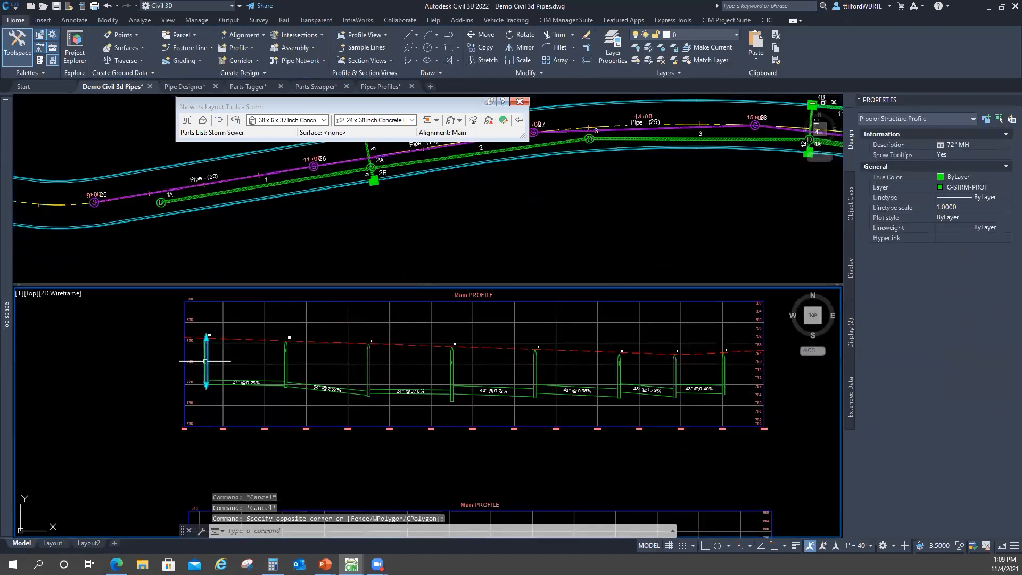
pyautogui.click(236, 379)
pyautogui.rightClick(339, 335)
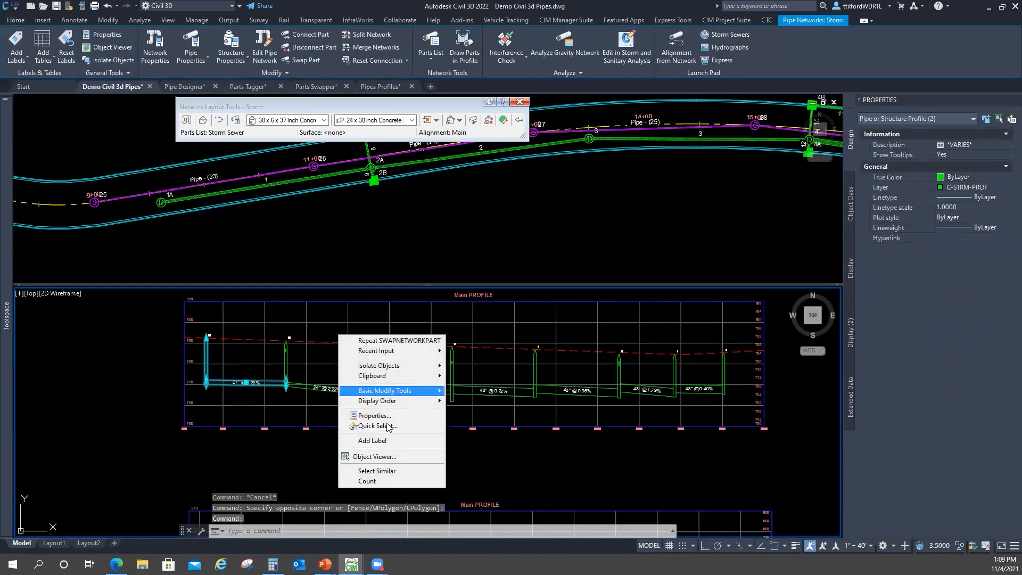
pyautogui.click(536, 352)
pyautogui.press('Escape')
# Review the full storm network layout in plan and close the Network Layout Tools
pyautogui.click(522, 228)
pyautogui.scroll(-3, 493, 206)
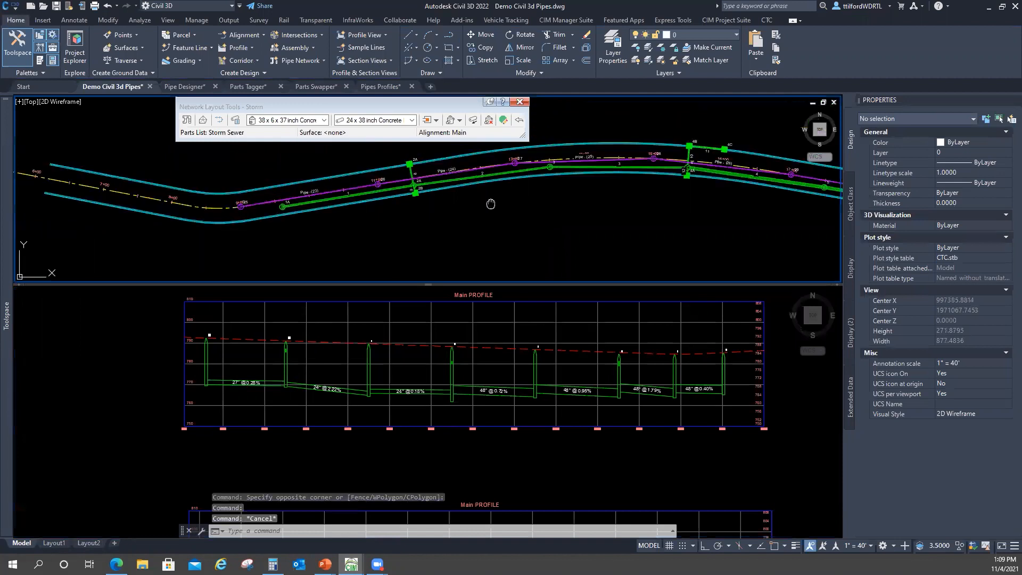
pyautogui.scroll(-3, 684, 222)
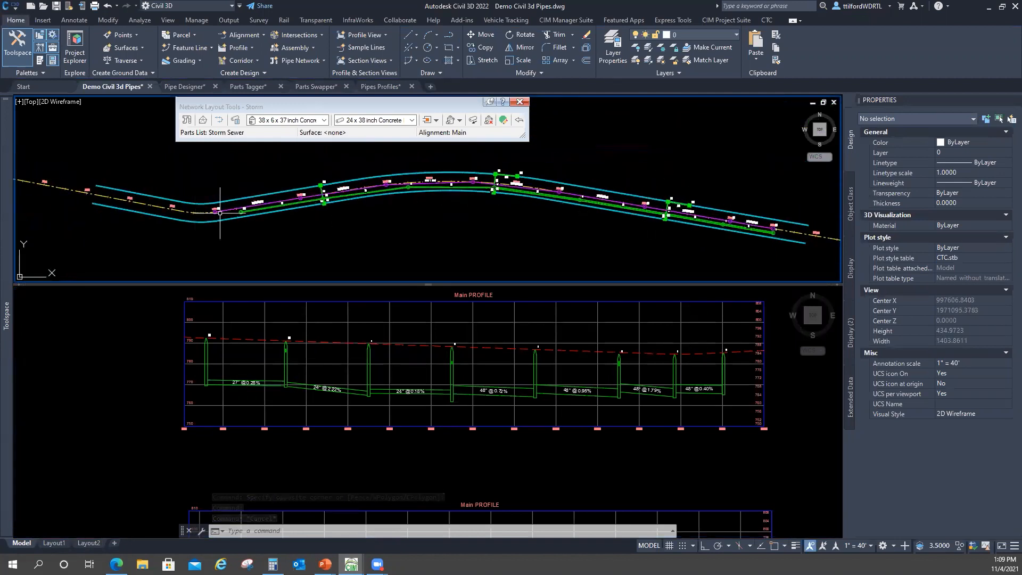
pyautogui.moveTo(341, 221); pyautogui.dragTo(338, 224, button='middle')
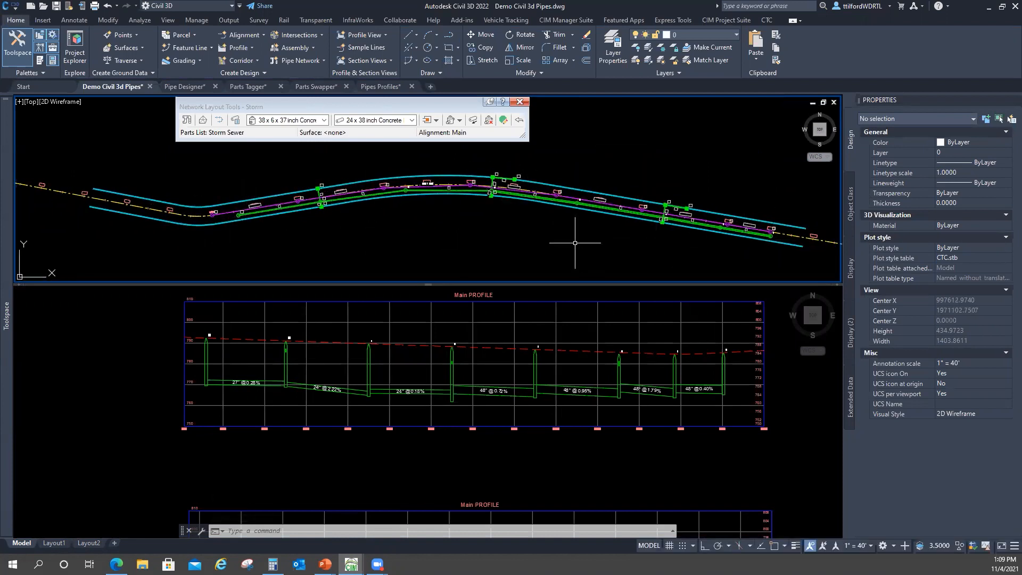
pyautogui.moveTo(582, 237); pyautogui.dragTo(563, 224, button='middle')
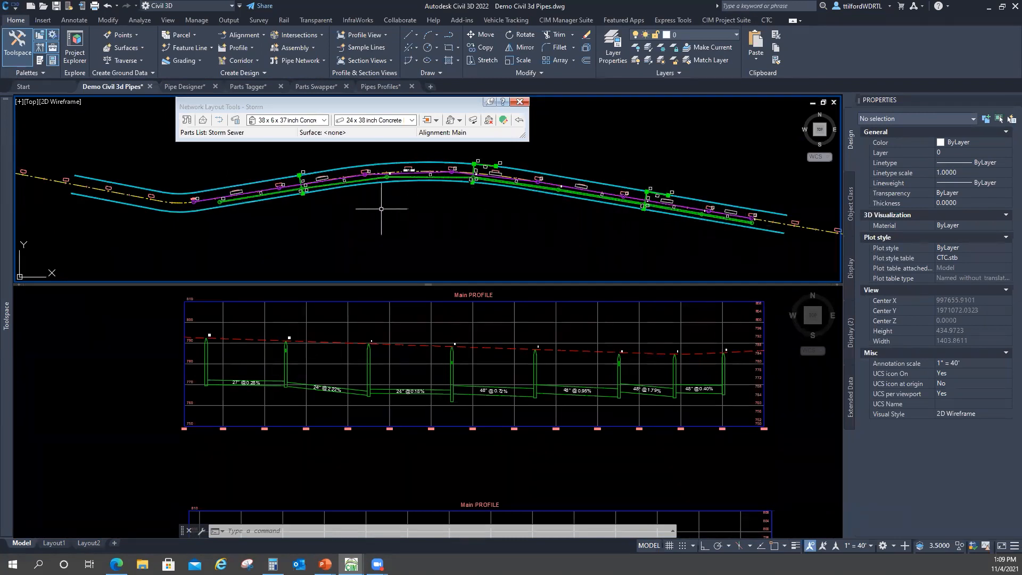
pyautogui.click(519, 101)
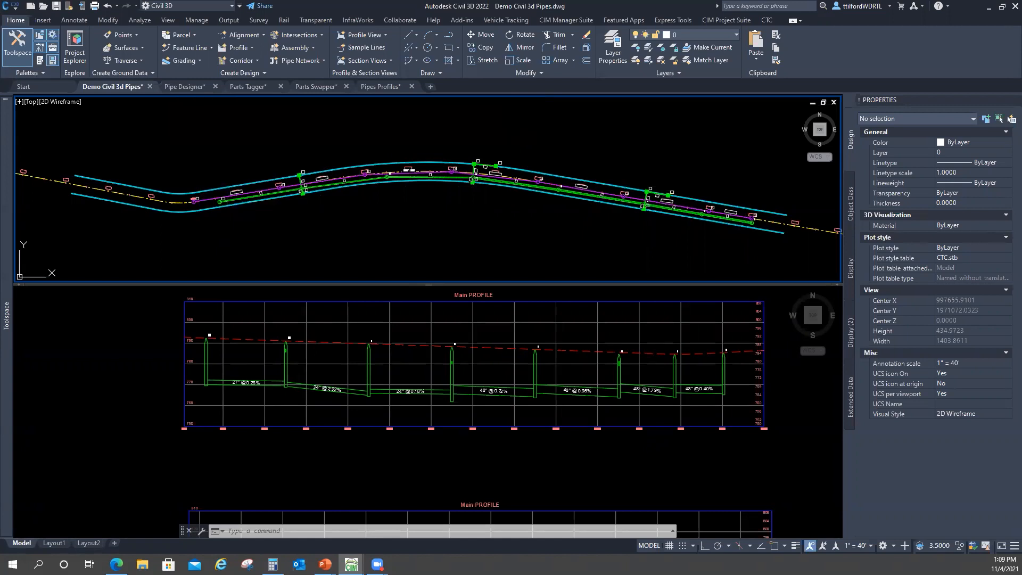
# Examine the storm run in plan and its pipe sizes and slopes along the Main profile
pyautogui.click(274, 228)
pyautogui.click(392, 352)
pyautogui.click(413, 211)
pyautogui.moveTo(249, 250); pyautogui.dragTo(271, 207, button='middle')
pyautogui.click(290, 384)
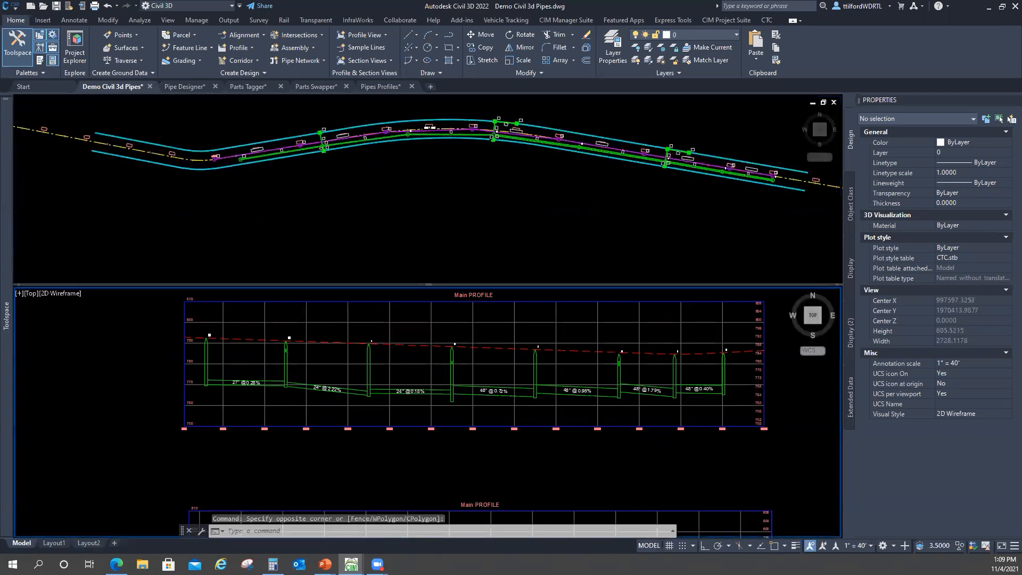
pyautogui.moveTo(277, 379); pyautogui.dragTo(218, 387, button='middle')
pyautogui.moveTo(473, 374)
pyautogui.mouseDown(button='middle')
pyautogui.moveTo(619, 366)
pyautogui.moveTo(516, 350)
pyautogui.mouseUp(button='middle')
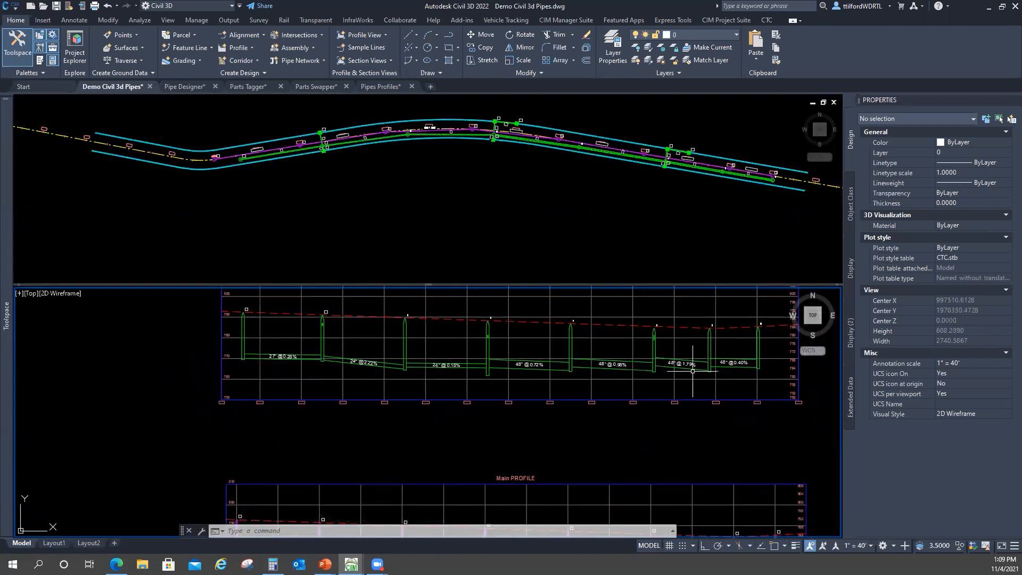
pyautogui.moveTo(730, 371); pyautogui.dragTo(661, 360, button='middle')
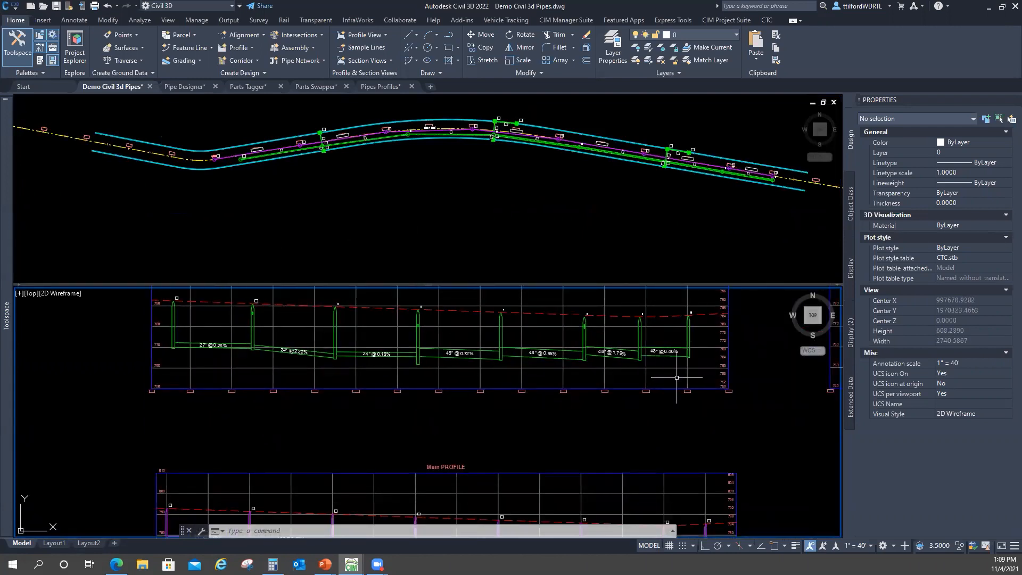
pyautogui.click(421, 225)
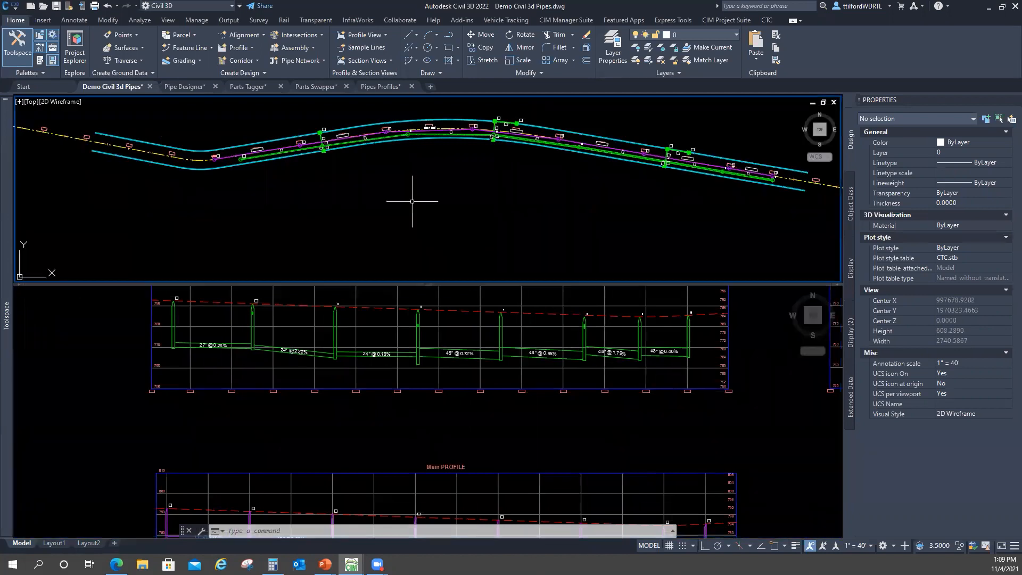
pyautogui.click(219, 194)
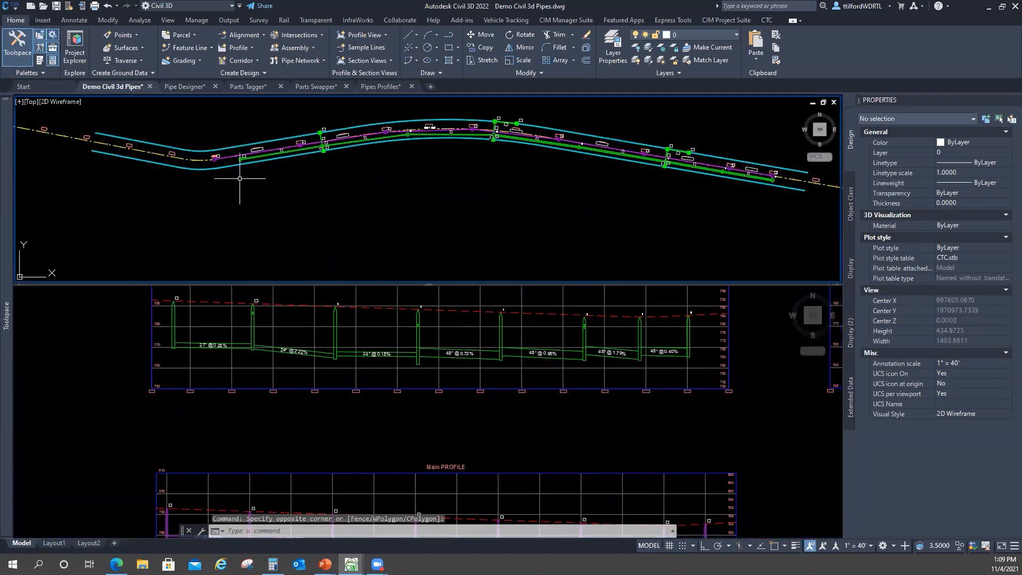
# Select storm pipe 1 between 1A and 2A, look up its 2D length, and open Calculator beside its properties
pyautogui.scroll(2, 239, 178)
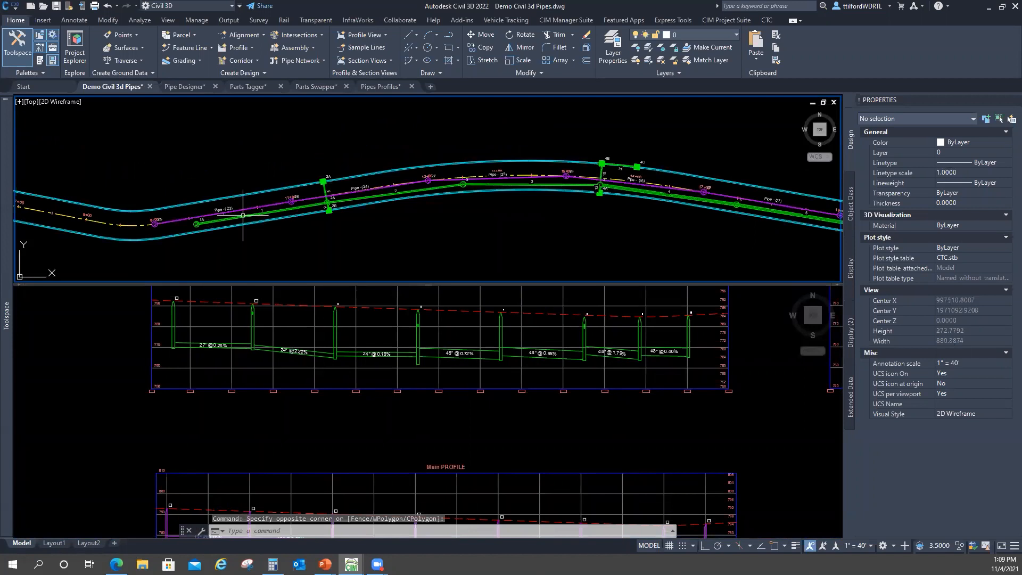
pyautogui.click(243, 215)
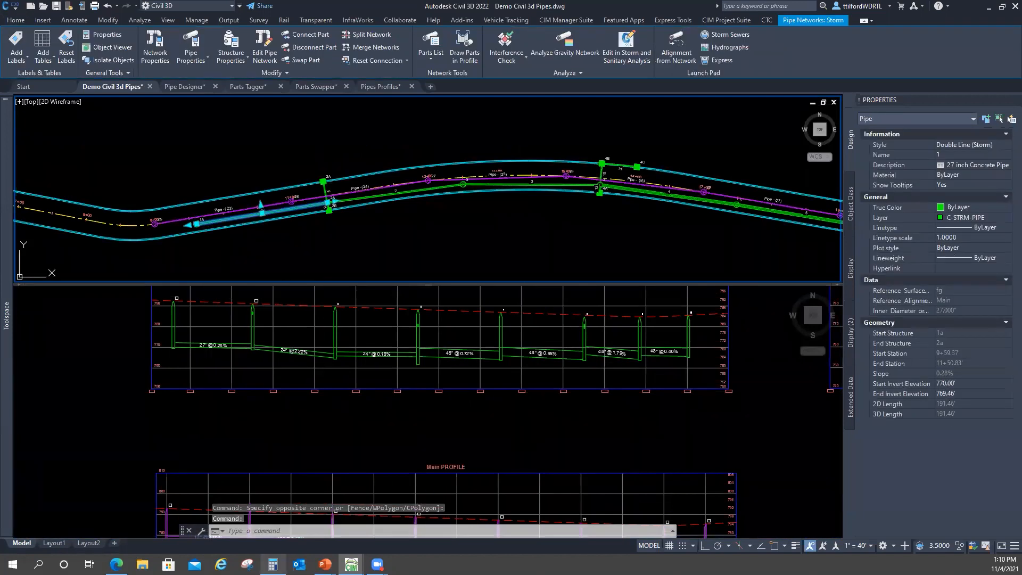
pyautogui.moveTo(273, 564)
pyautogui.click(273, 519)
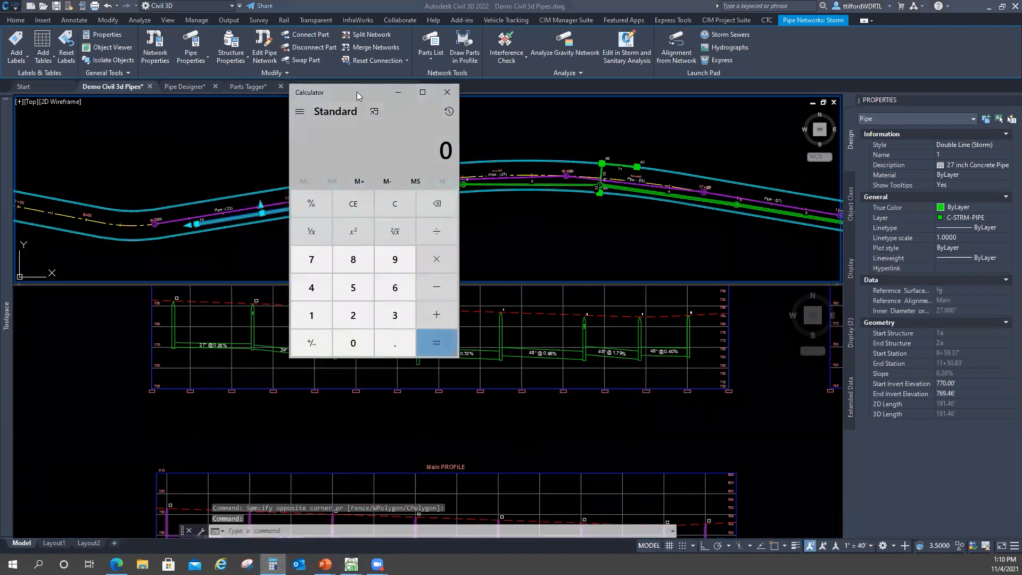
pyautogui.moveTo(364, 96); pyautogui.dragTo(610, 71)
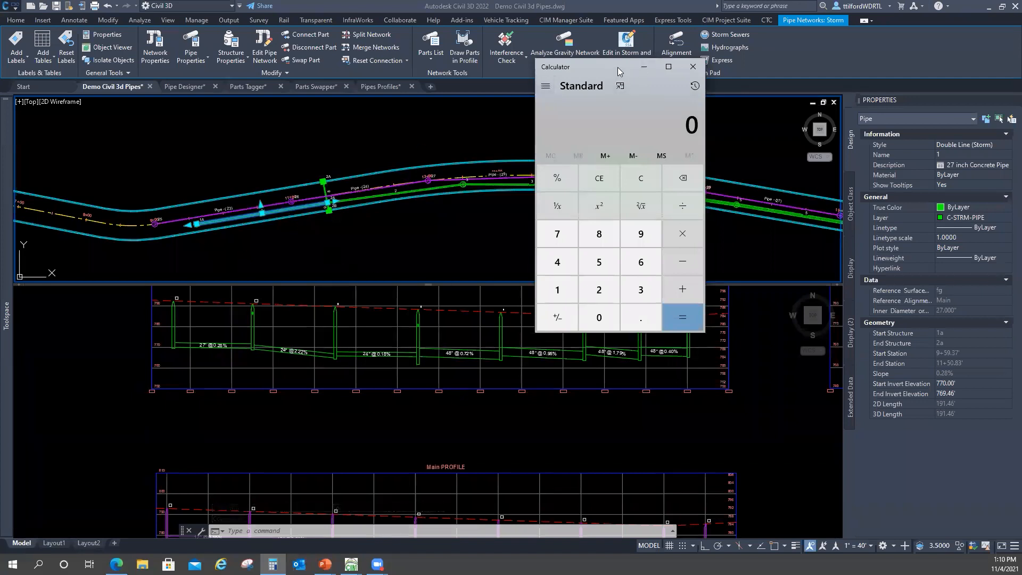
pyautogui.moveTo(618, 68); pyautogui.dragTo(686, 61)
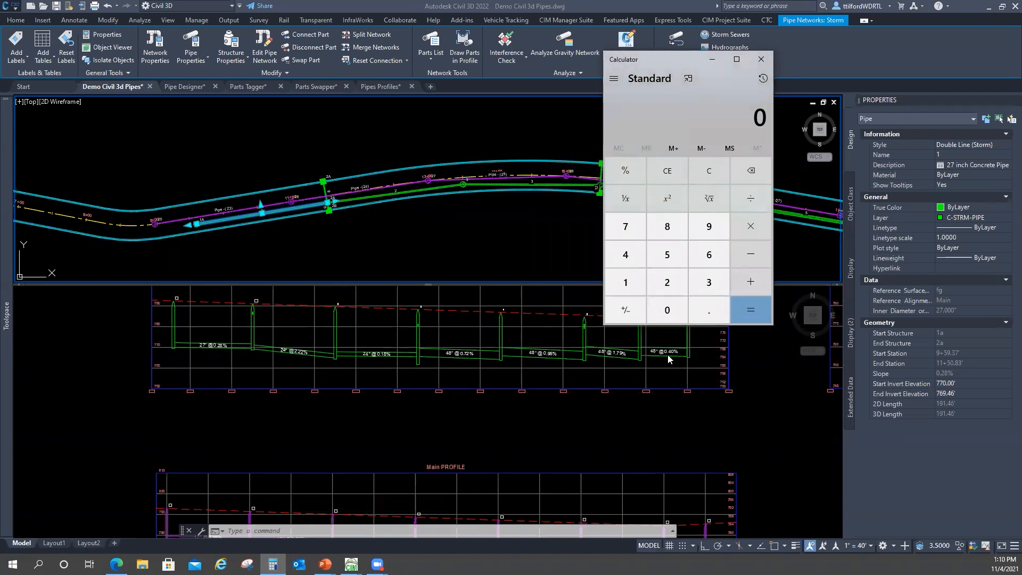
pyautogui.moveTo(681, 63); pyautogui.dragTo(682, 110)
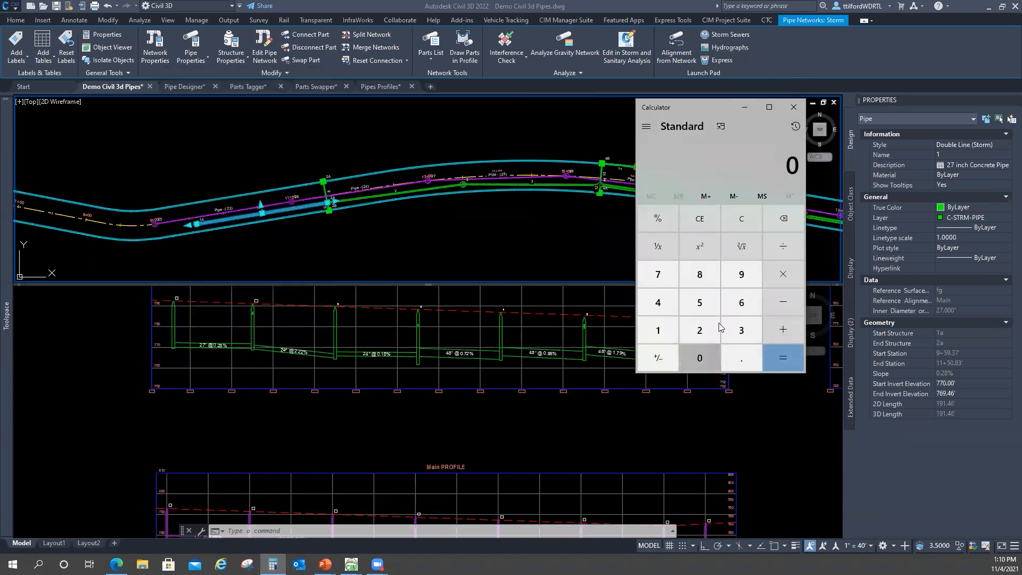
pyautogui.click(908, 391)
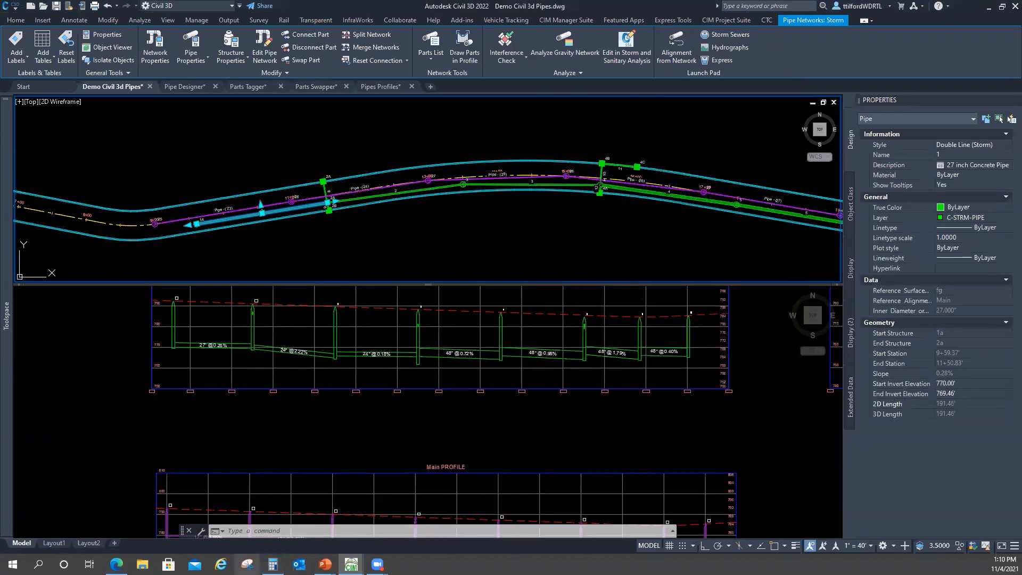
pyautogui.click(272, 564)
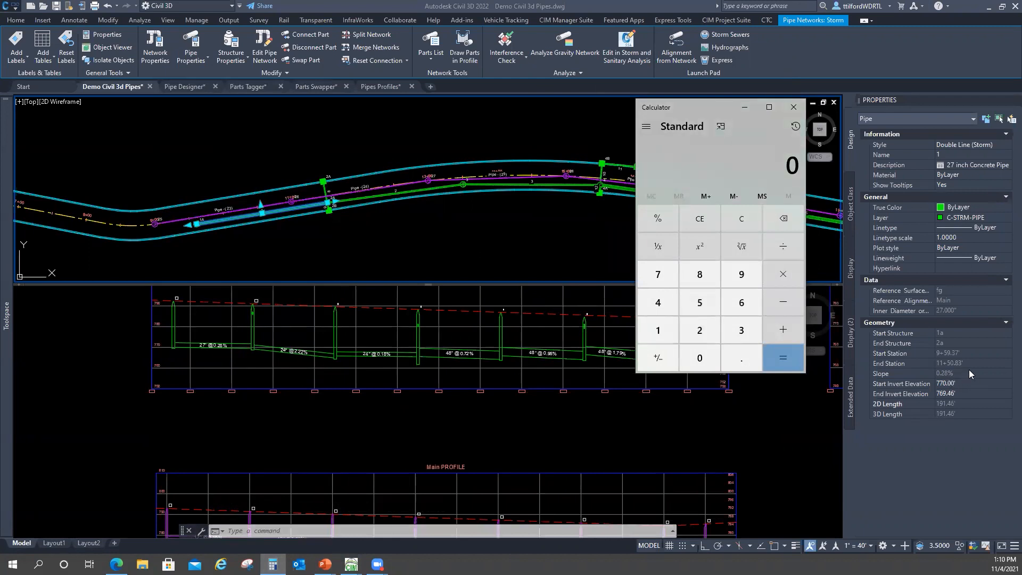
# Calculate the drop along pipe 1 by multiplying its 191.46 length by a slope of 0.005
pyautogui.click(658, 330)
pyautogui.click(732, 282)
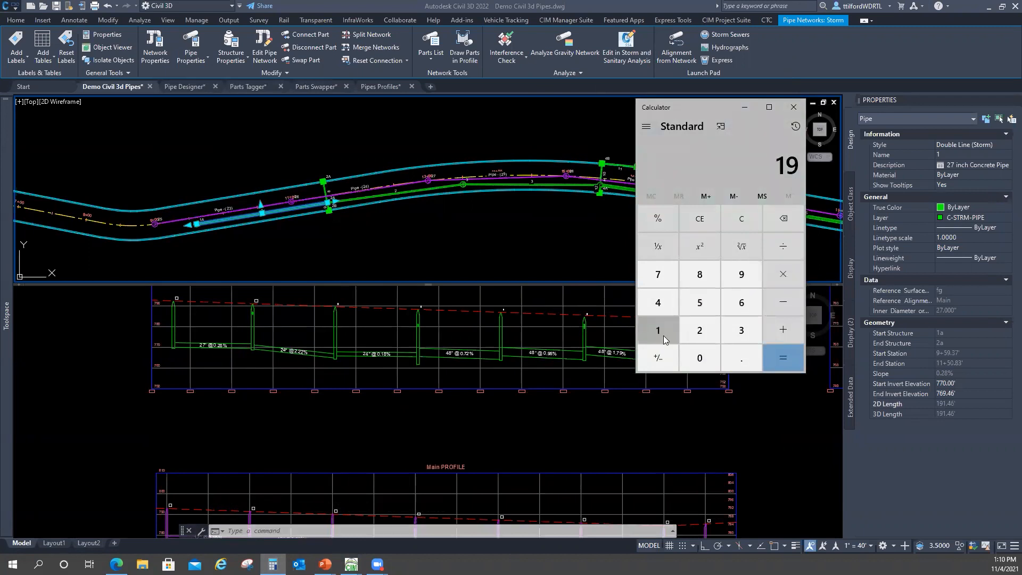
pyautogui.click(660, 330)
pyautogui.click(741, 358)
pyautogui.click(658, 302)
pyautogui.click(740, 302)
pyautogui.click(783, 274)
pyautogui.click(700, 358)
pyautogui.click(701, 358)
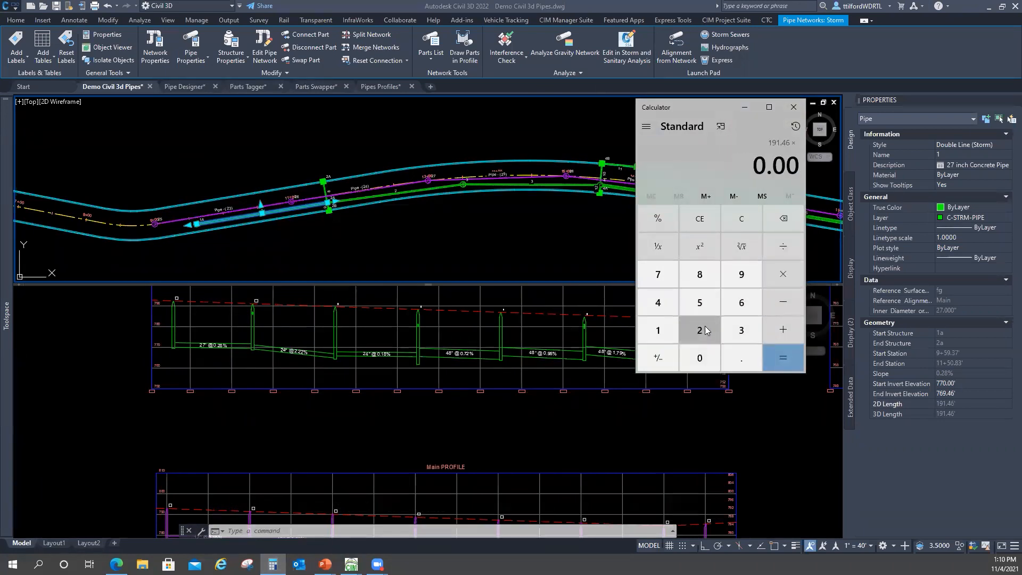
pyautogui.click(701, 302)
pyautogui.click(783, 357)
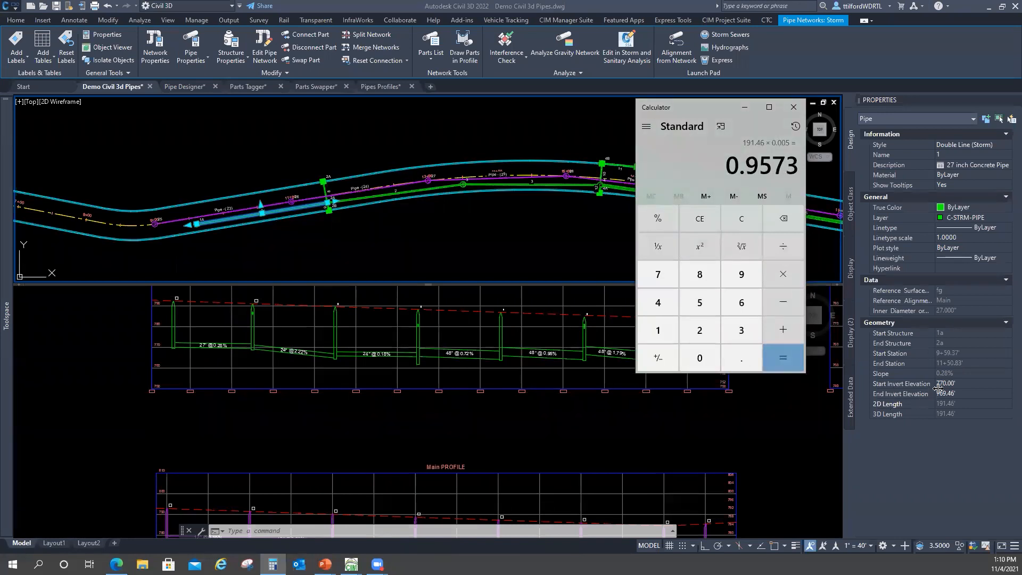
# Subtract the 770 start invert elevation from the calculated drop to work out pipe 1's end invert
pyautogui.click(786, 309)
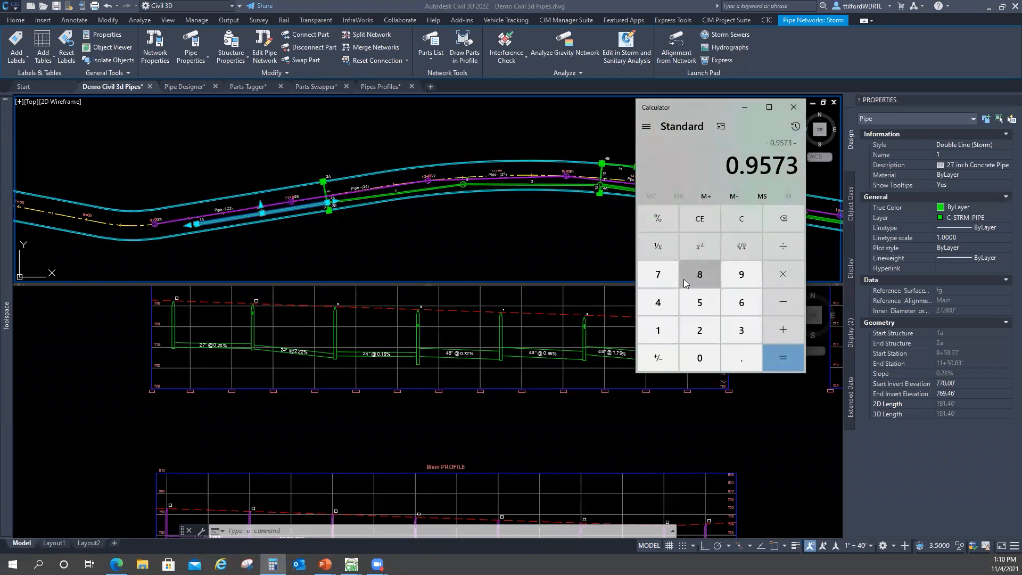
pyautogui.doubleClick(657, 279)
pyautogui.click(701, 358)
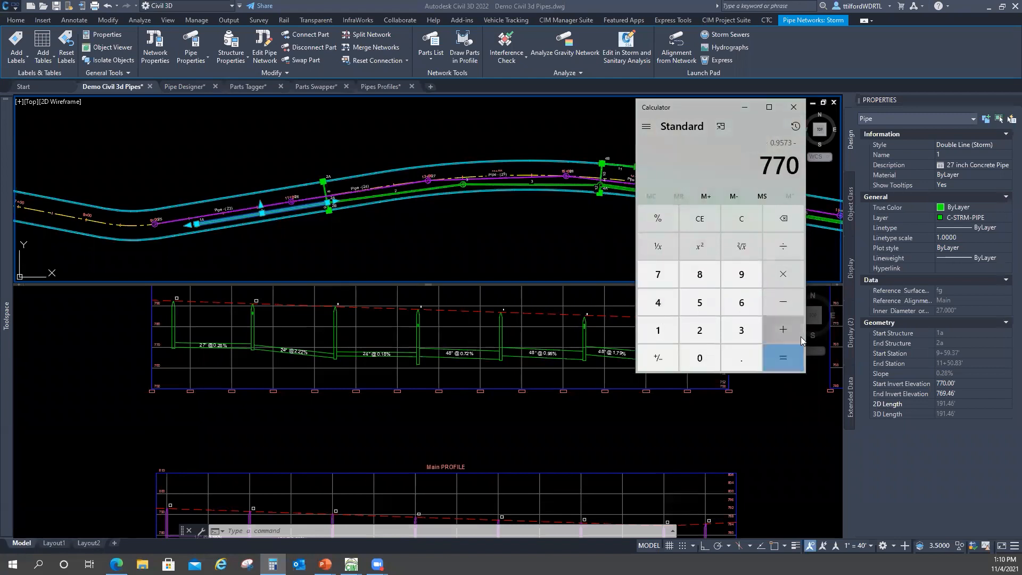
pyautogui.click(793, 356)
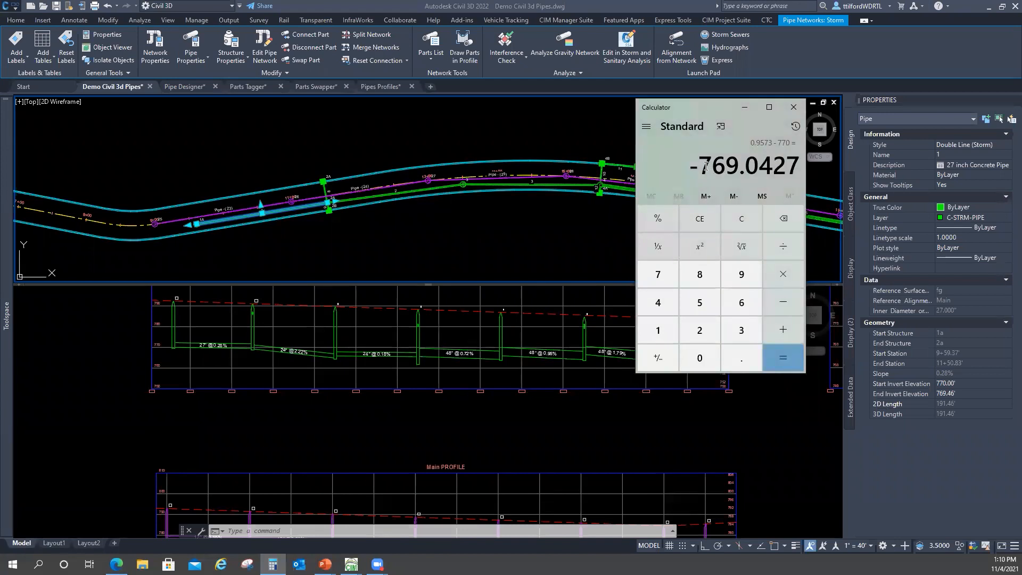
# Copy 769.0427 from Calculator without its minus sign, set it as pipe 1's end invert elevation, and clear the selection
pyautogui.moveTo(706, 166); pyautogui.dragTo(814, 175)
pyautogui.rightClick(762, 170)
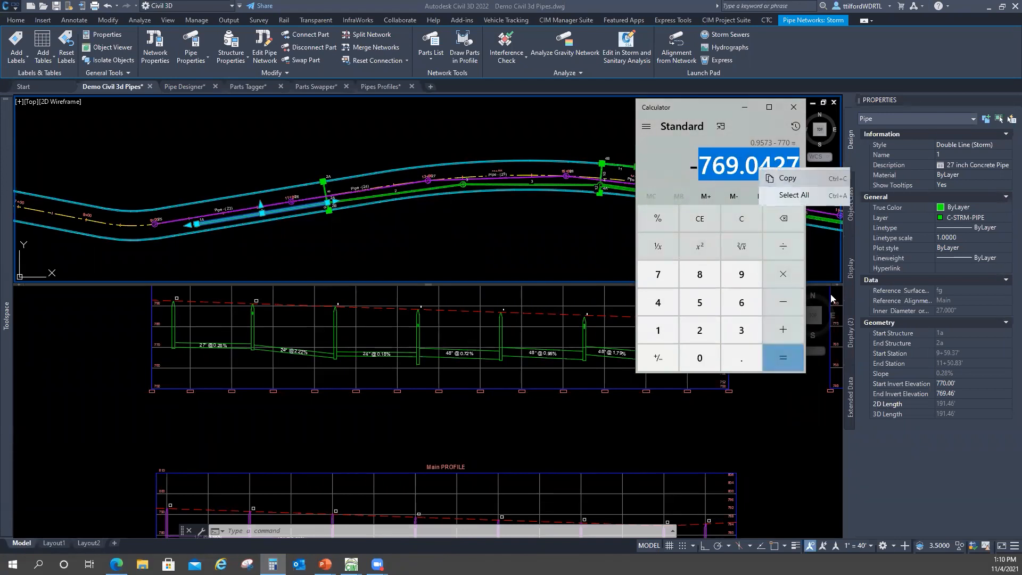
pyautogui.click(778, 186)
pyautogui.click(967, 392)
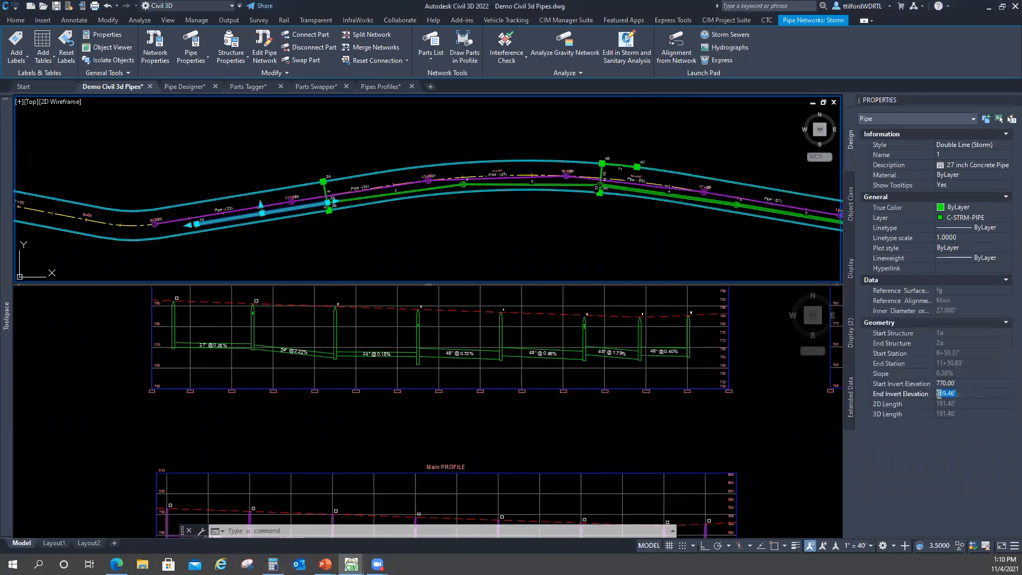
pyautogui.rightClick(939, 394)
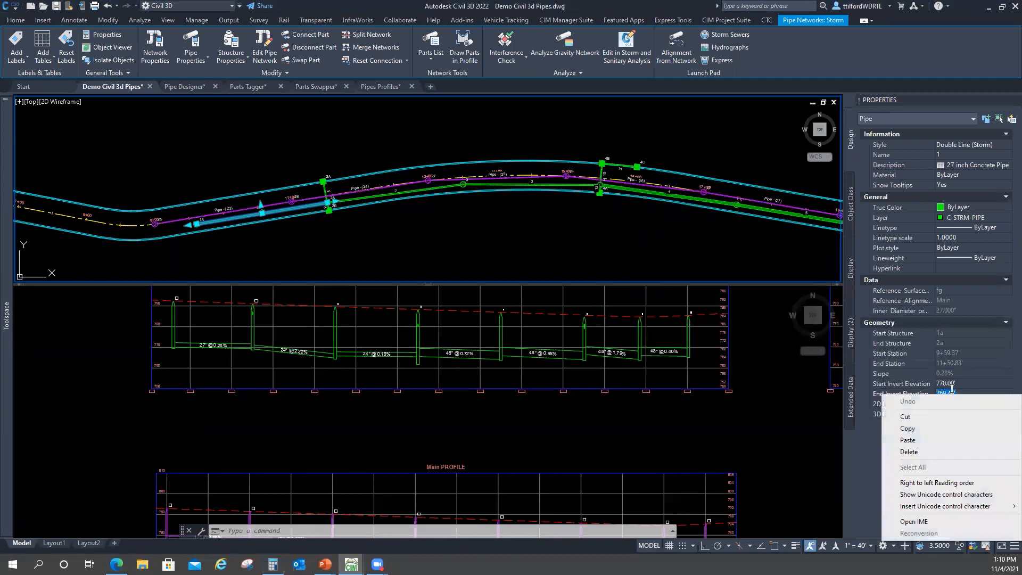
pyautogui.click(950, 441)
pyautogui.press('Return')
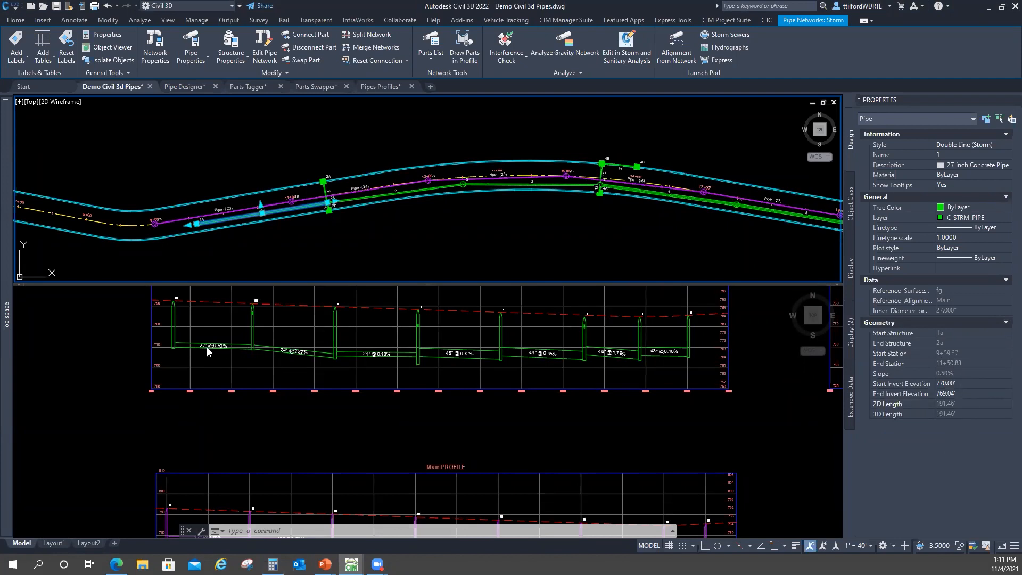
pyautogui.click(340, 245)
pyautogui.click(325, 249)
pyautogui.click(463, 226)
pyautogui.press('Escape')
pyautogui.press('Escape')
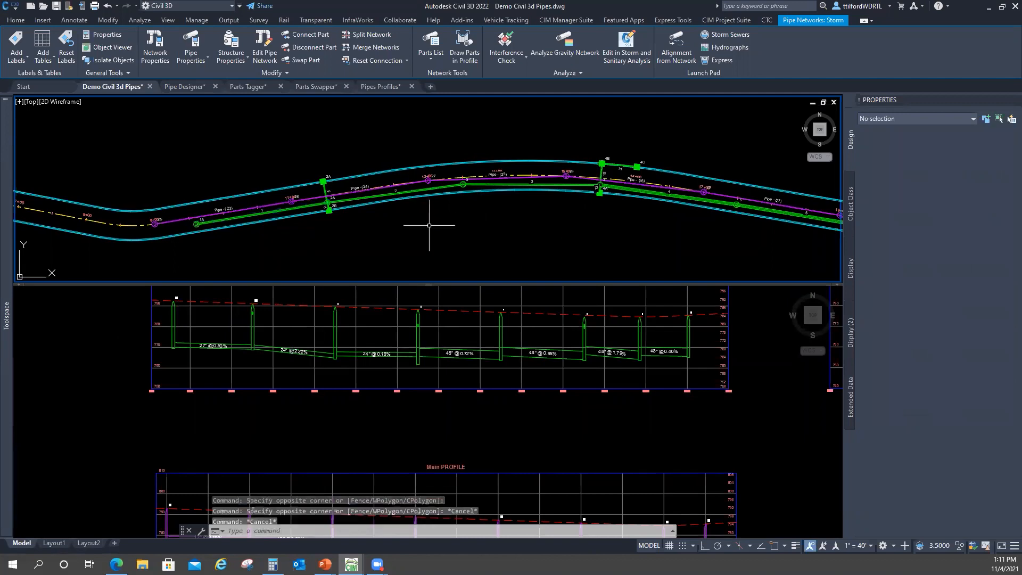
# Open the structure properties of storm manhole 2A and place the dialog beside the manhole in plan
pyautogui.scroll(3, 383, 218)
pyautogui.scroll(4, 384, 213)
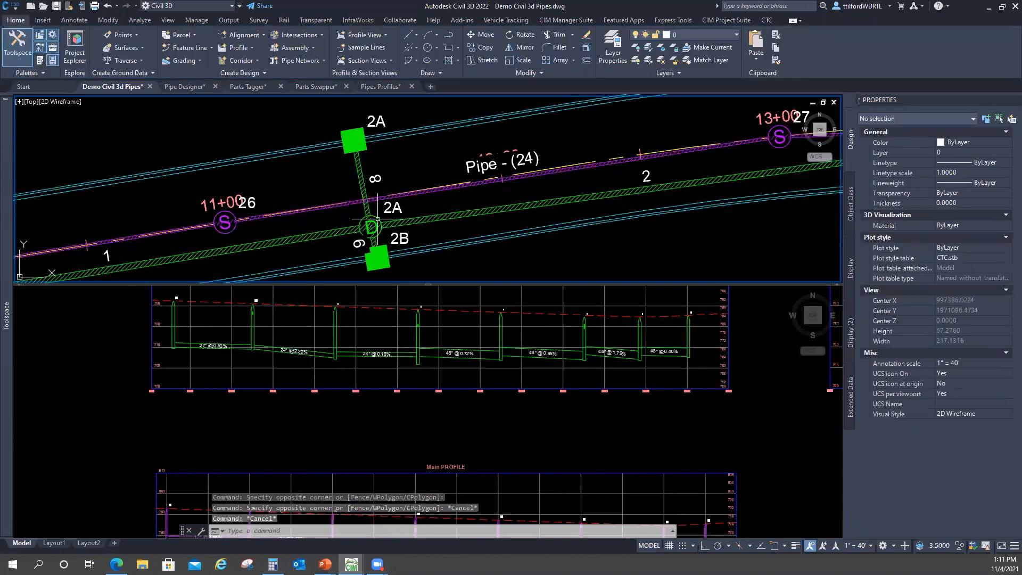
pyautogui.click(371, 226)
pyautogui.rightClick(458, 175)
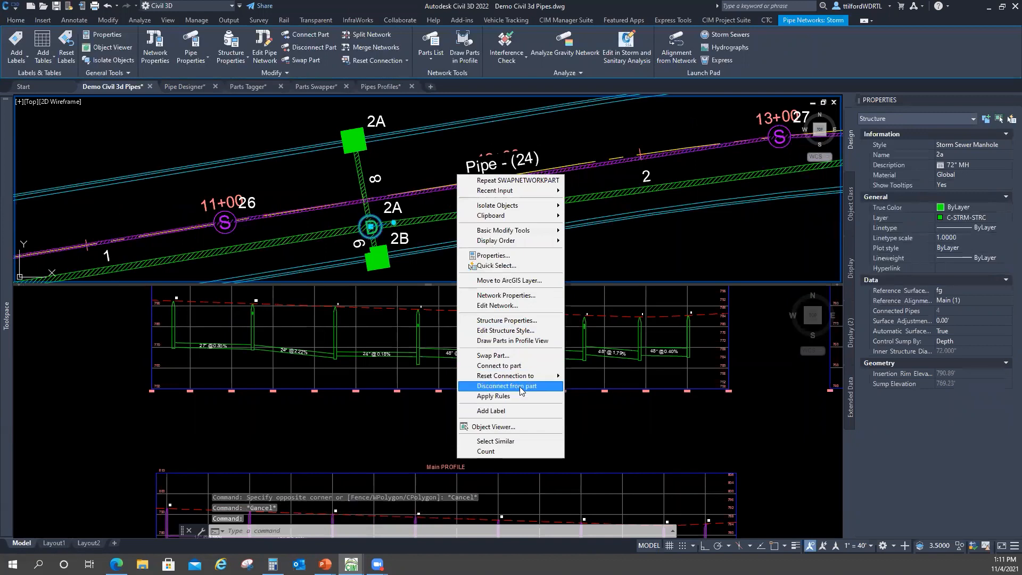
pyautogui.click(519, 321)
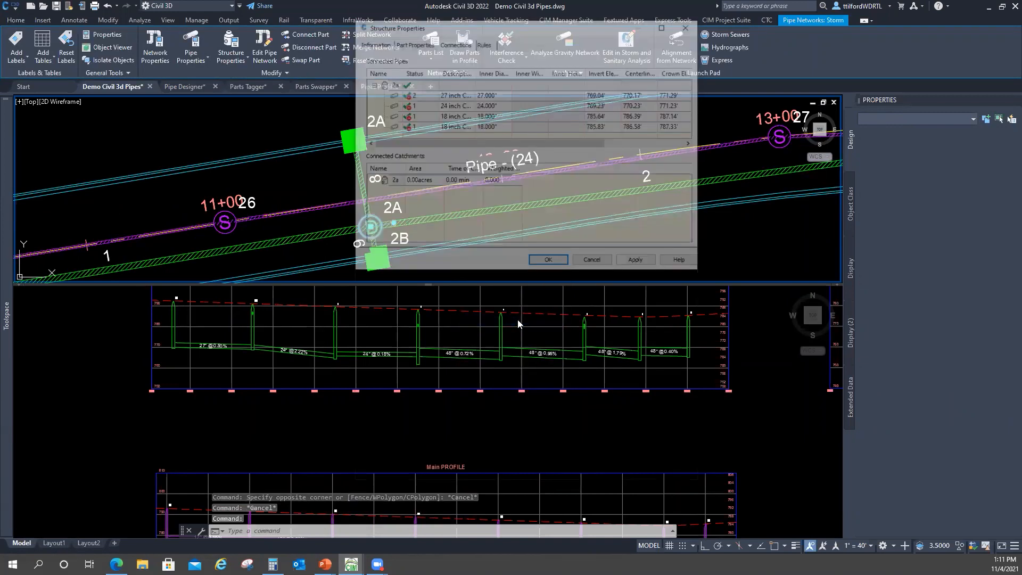
pyautogui.moveTo(558, 34); pyautogui.dragTo(706, 63)
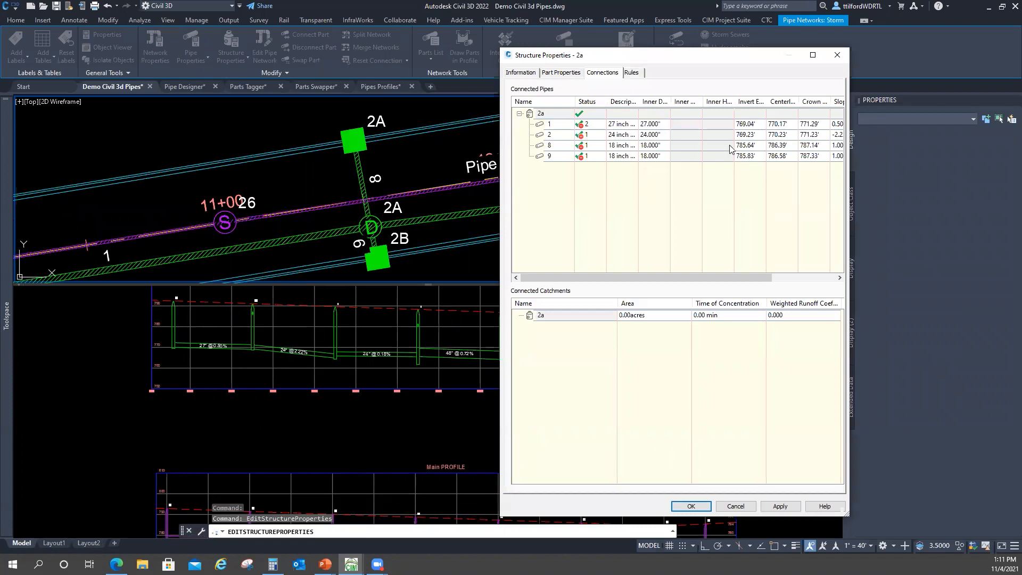
# Copy pipe 1's invert elevation to pipe 2 in manhole 2A's connections, then apply and close the properties
pyautogui.click(755, 124)
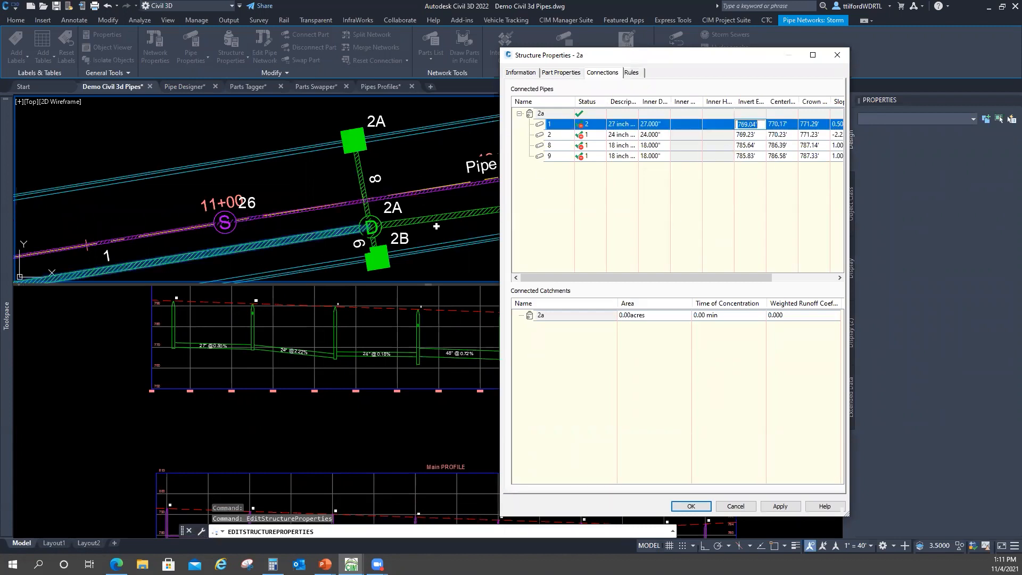
pyautogui.rightClick(752, 127)
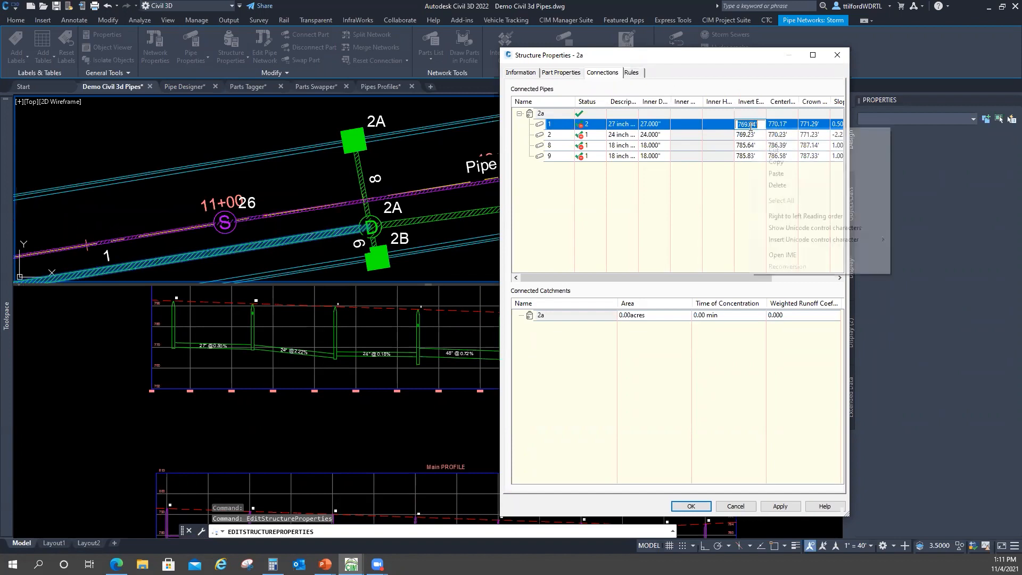
pyautogui.click(772, 162)
pyautogui.click(754, 134)
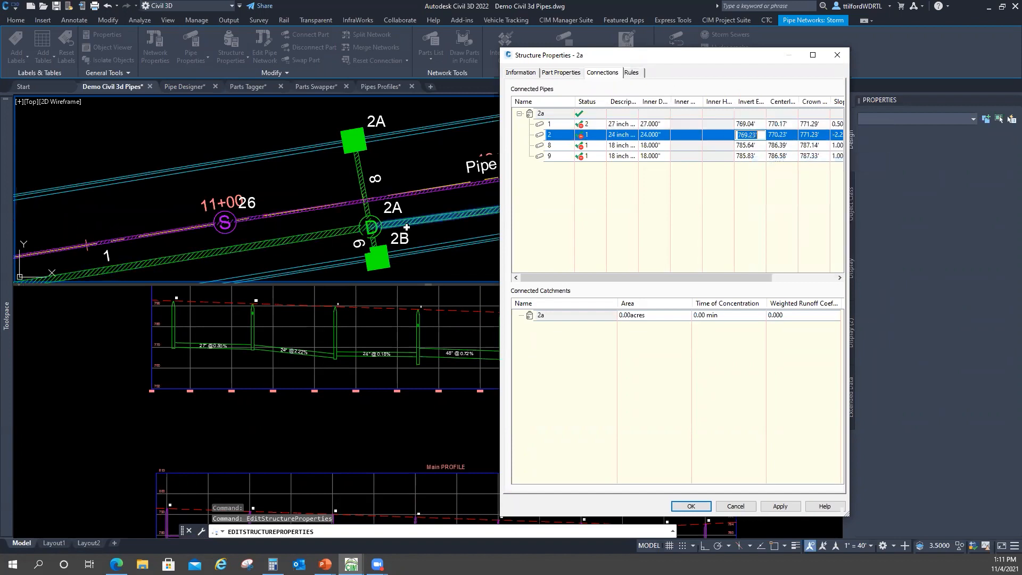
pyautogui.rightClick(752, 136)
pyautogui.click(787, 181)
pyautogui.click(779, 505)
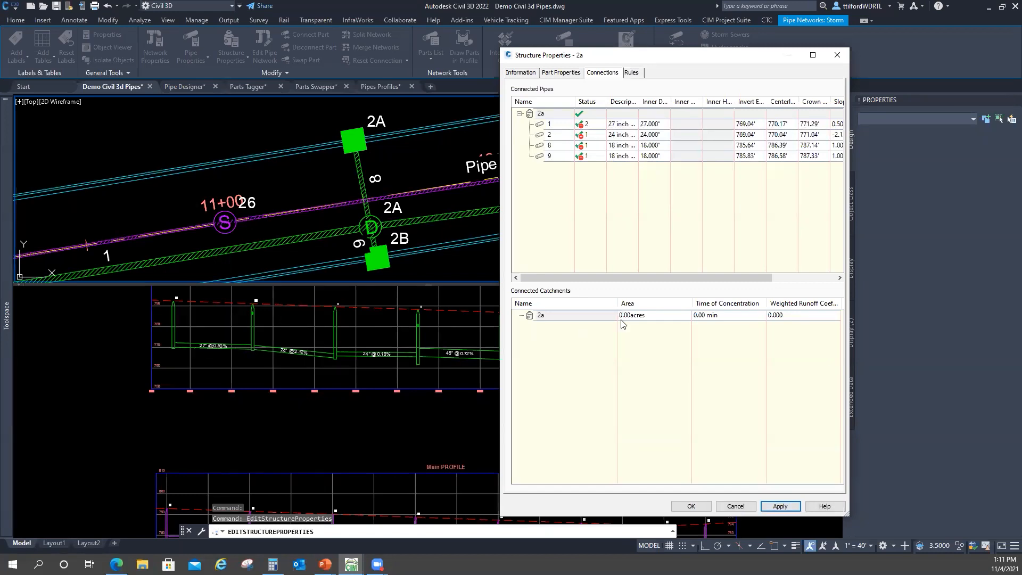
pyautogui.click(692, 505)
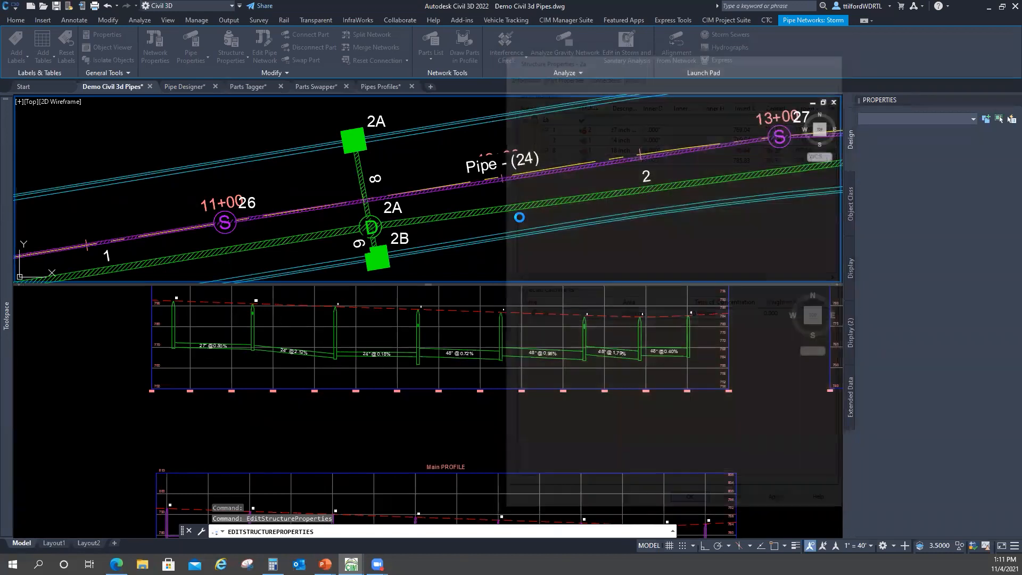
# Select storm pipe 2 between manholes 2A and 3, then bring up Calculator and clear its previous result
pyautogui.scroll(-2, 558, 212)
pyautogui.moveTo(627, 215); pyautogui.dragTo(546, 201, button='middle')
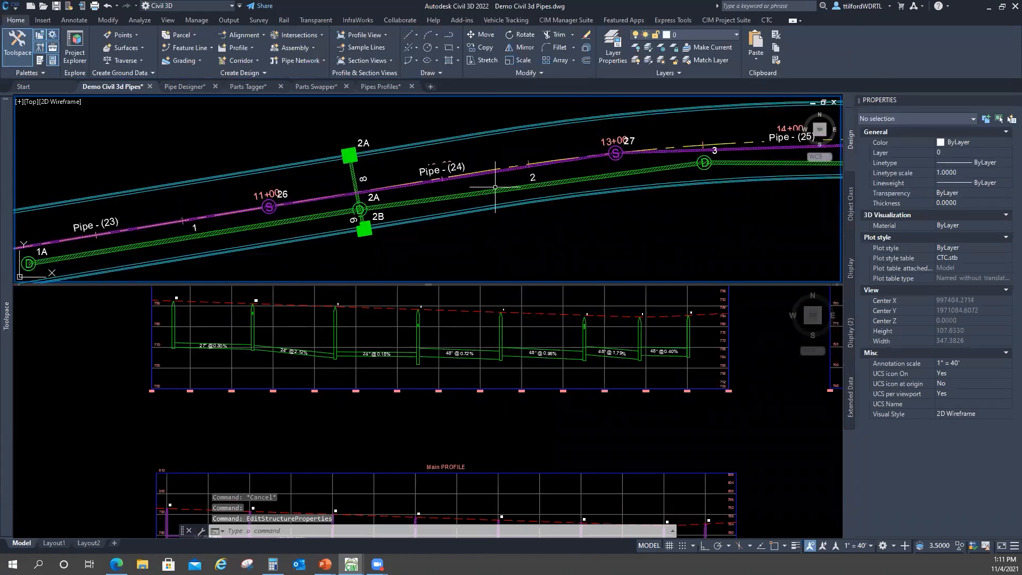
pyautogui.click(491, 189)
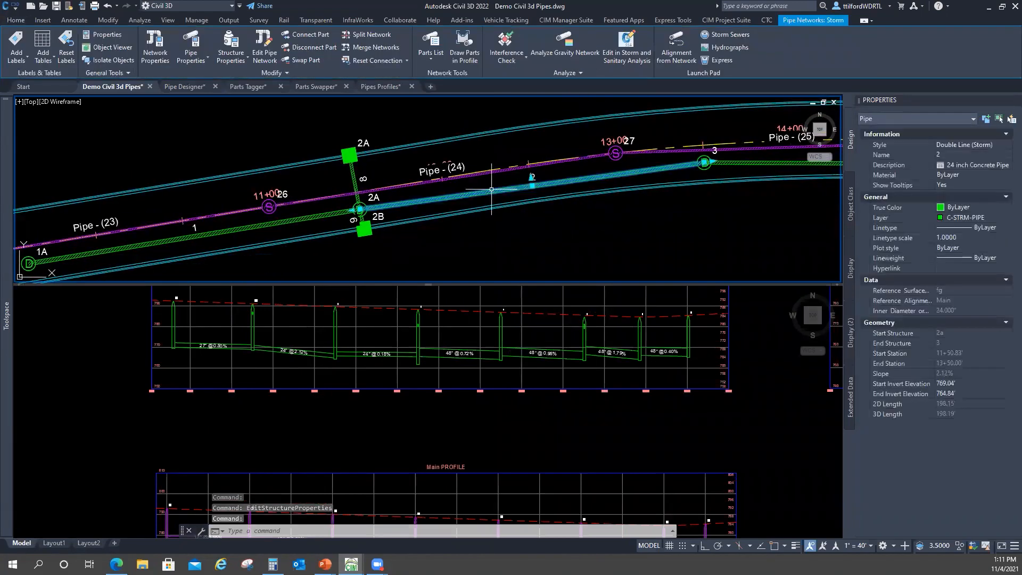
pyautogui.click(272, 564)
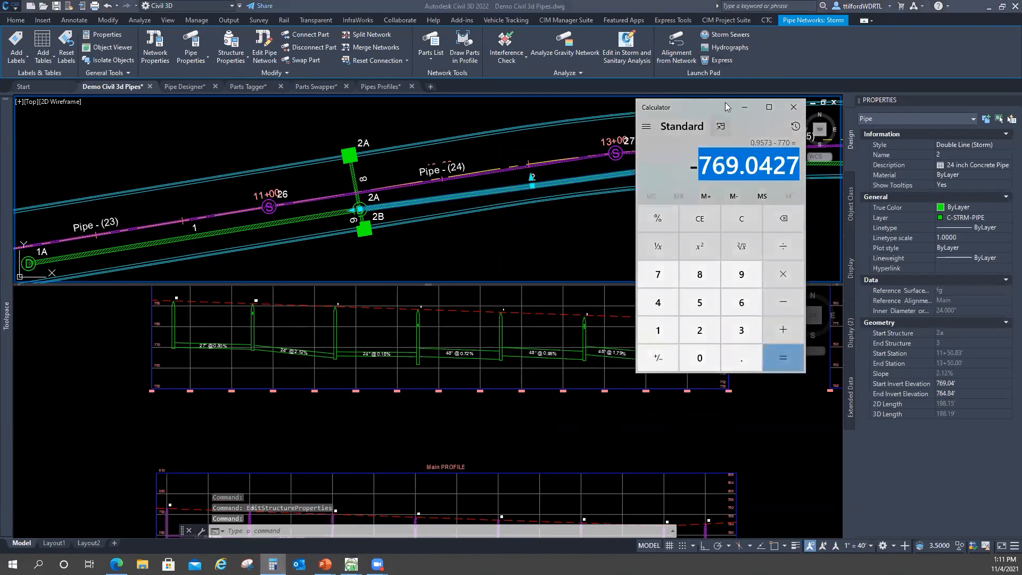
pyautogui.click(727, 94)
pyautogui.click(272, 564)
pyautogui.click(737, 221)
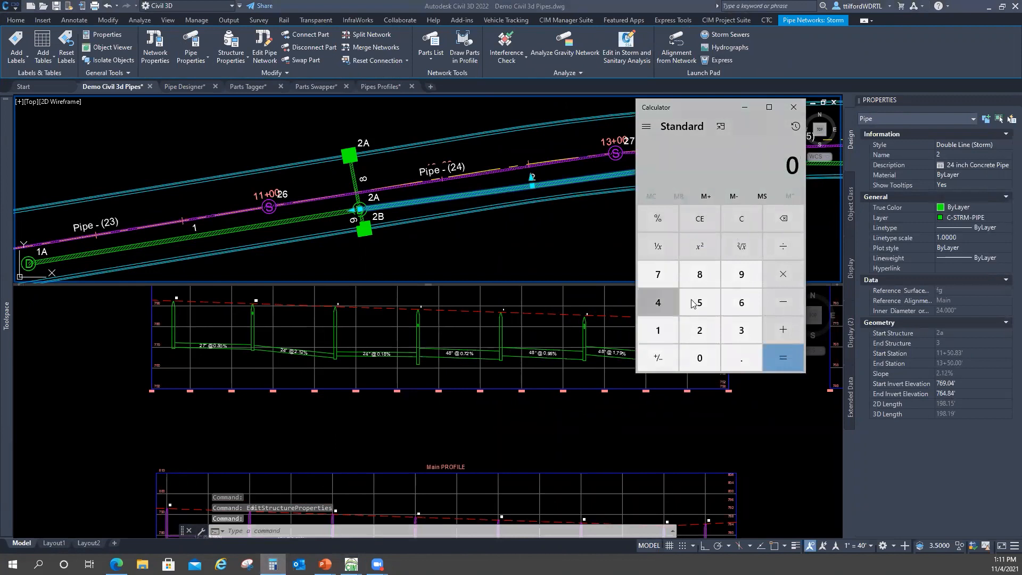
# Calculate the drop along pipe 2 by multiplying its 198.15 length by a slope of 0.005
pyautogui.click(669, 334)
pyautogui.click(741, 275)
pyautogui.click(699, 274)
pyautogui.click(742, 358)
pyautogui.click(659, 330)
pyautogui.click(702, 301)
pyautogui.click(774, 276)
pyautogui.click(740, 356)
pyautogui.doubleClick(703, 357)
pyautogui.click(700, 305)
pyautogui.click(778, 359)
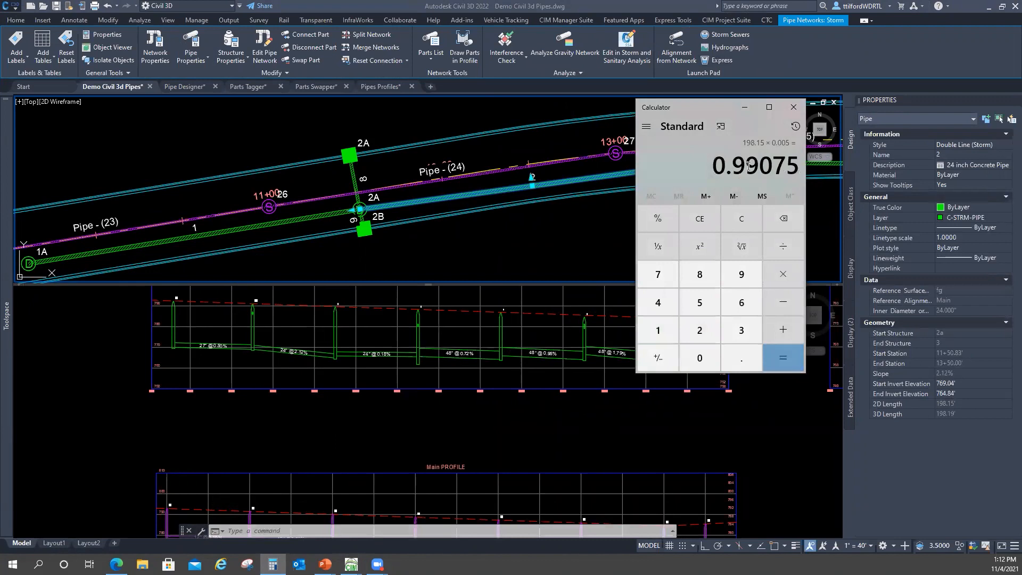
# Subtract the 769.04 start invert elevation from the calculated drop to work out pipe 2's end invert
pyautogui.click(786, 298)
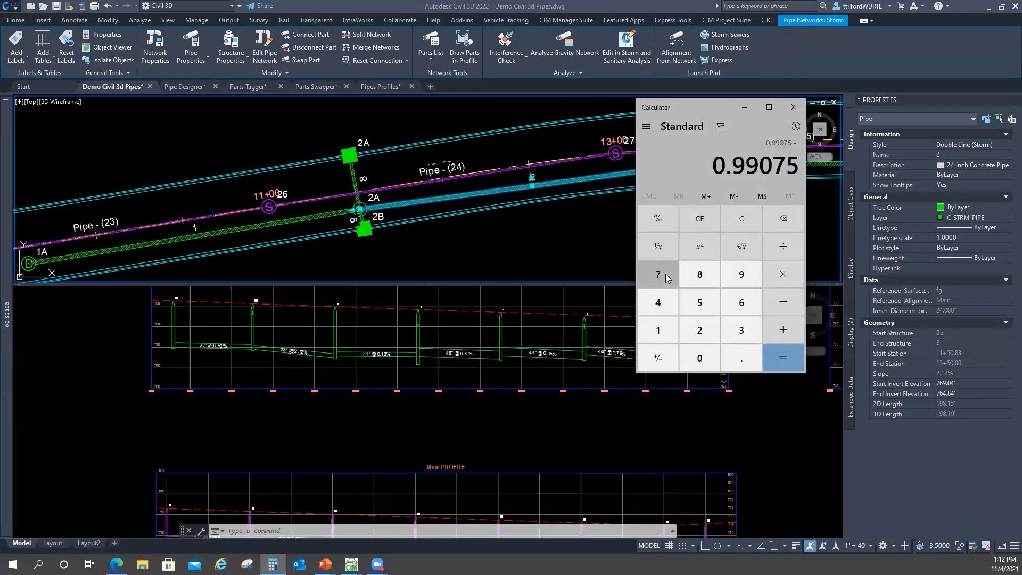
pyautogui.click(661, 273)
pyautogui.click(742, 301)
pyautogui.click(741, 274)
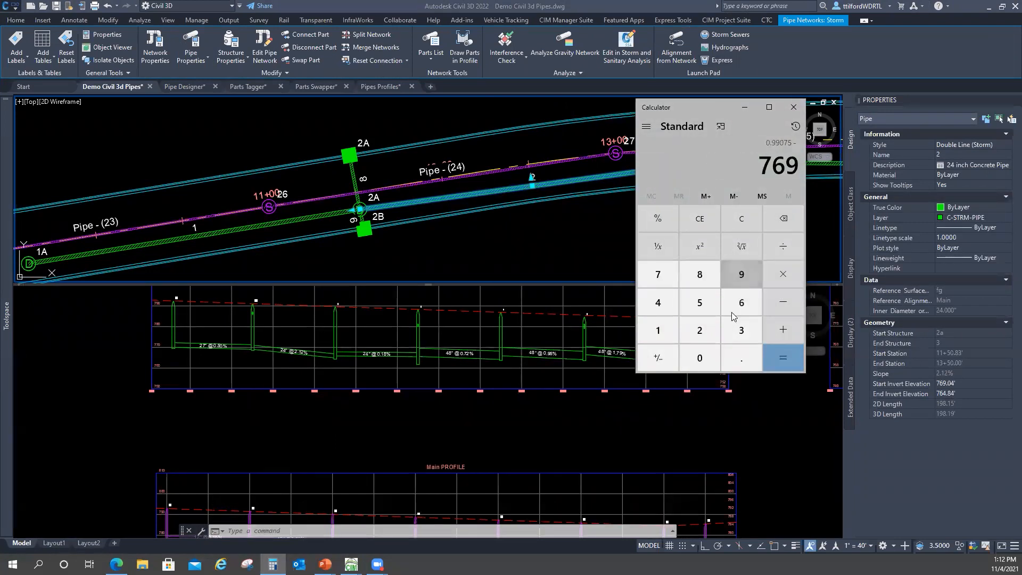
pyautogui.click(730, 358)
pyautogui.click(702, 356)
pyautogui.click(658, 303)
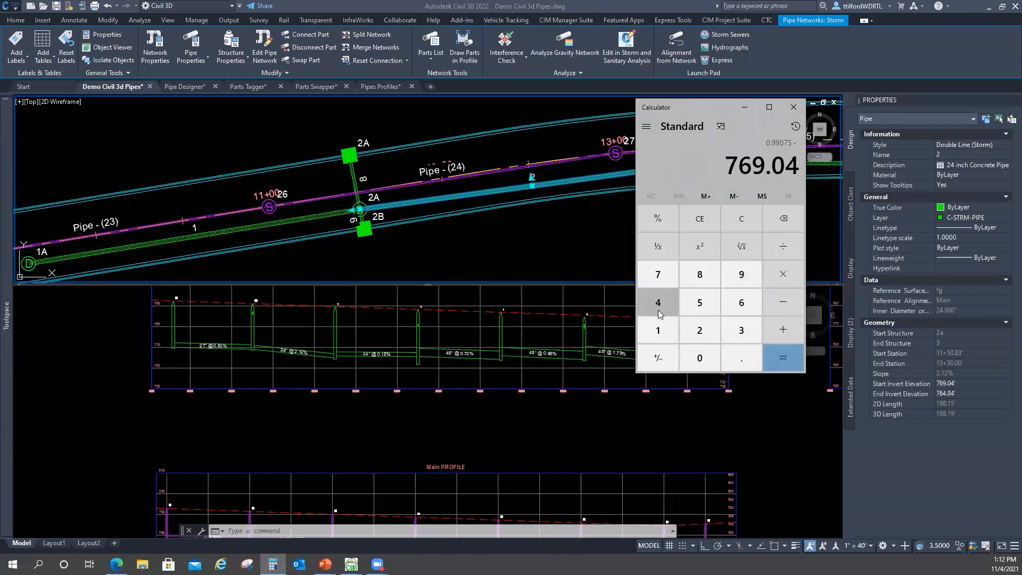
pyautogui.click(780, 358)
# Copy the calculated elevation without its minus sign, set it as pipe 2's end invert elevation, and clear the selection
pyautogui.moveTo(693, 160); pyautogui.dragTo(794, 167)
pyautogui.rightClick(763, 166)
pyautogui.click(790, 180)
pyautogui.click(968, 392)
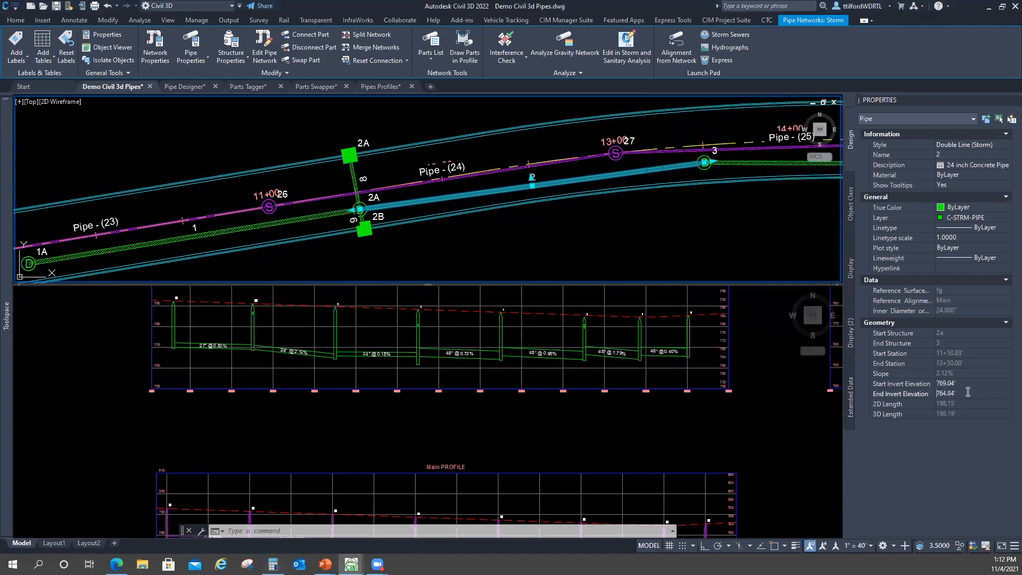
pyautogui.rightClick(940, 396)
pyautogui.click(916, 443)
pyautogui.click(761, 407)
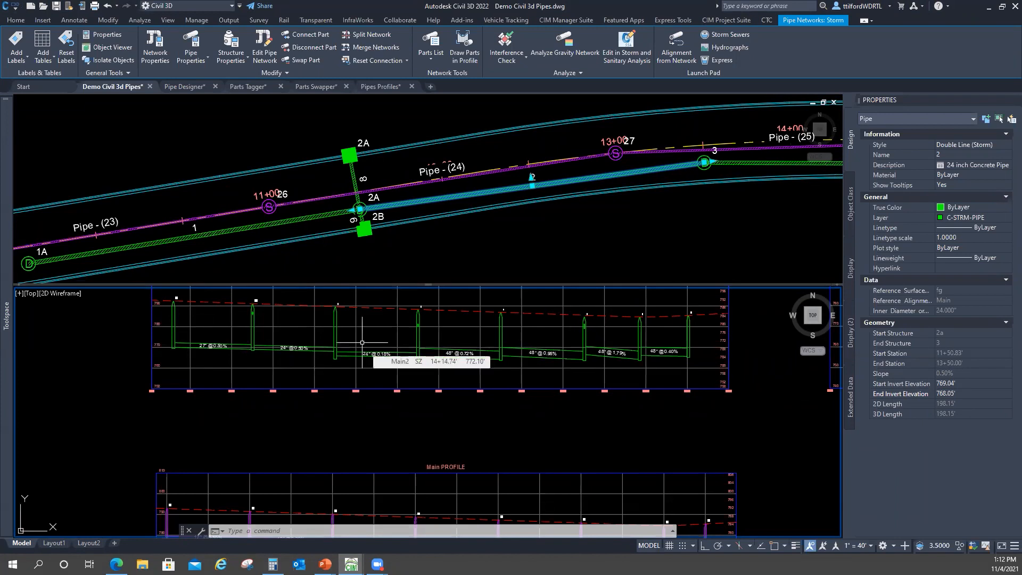
pyautogui.click(481, 229)
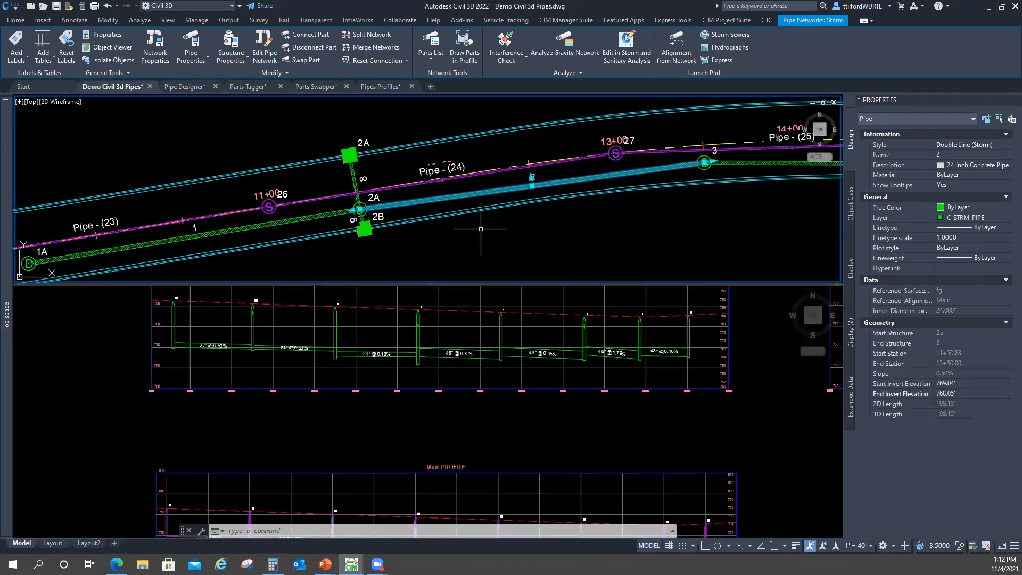
pyautogui.press('Escape')
# Open the structure properties of storm manhole 3 to reach its connected pipes
pyautogui.click(704, 162)
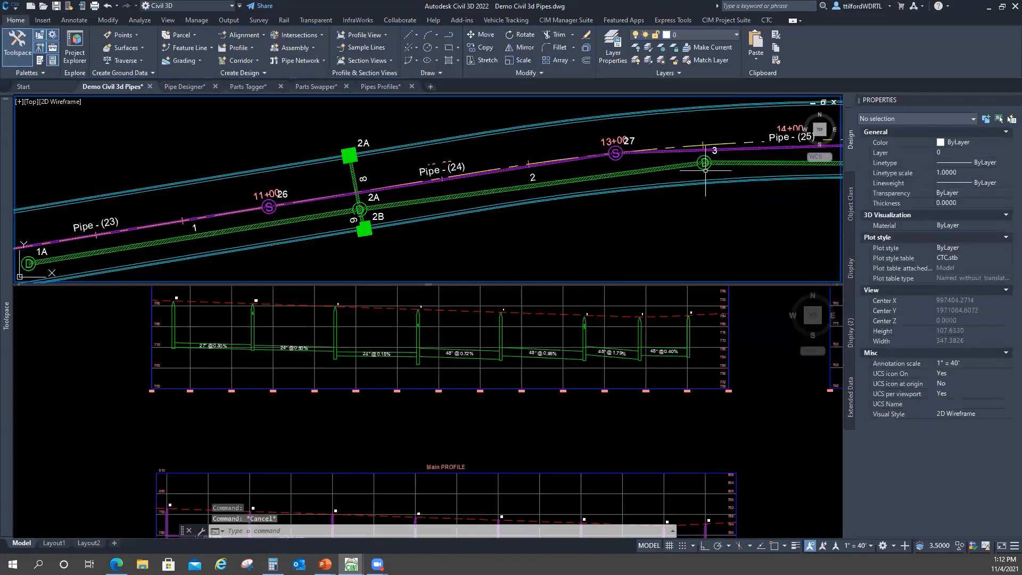
pyautogui.rightClick(559, 160)
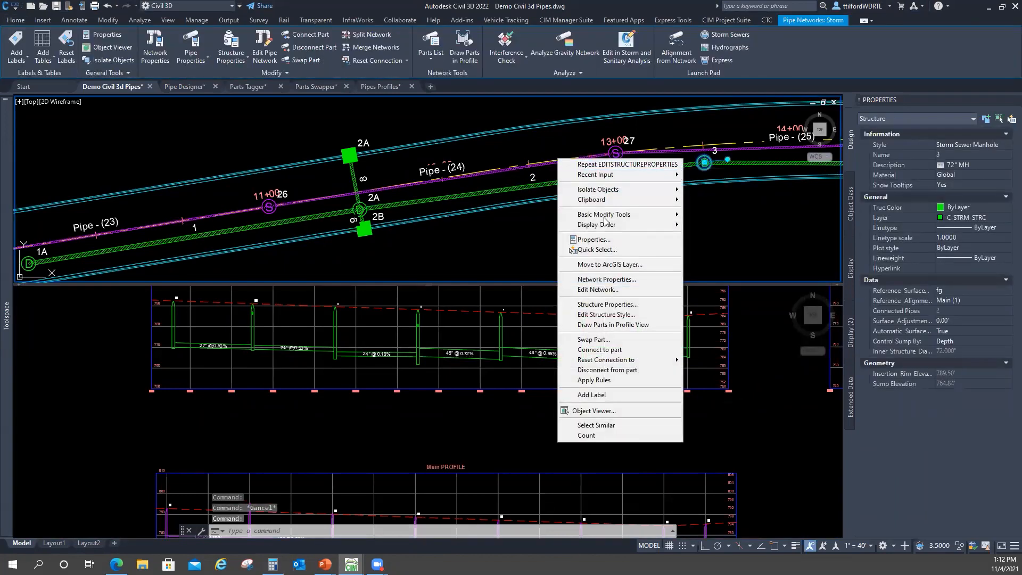
pyautogui.click(607, 304)
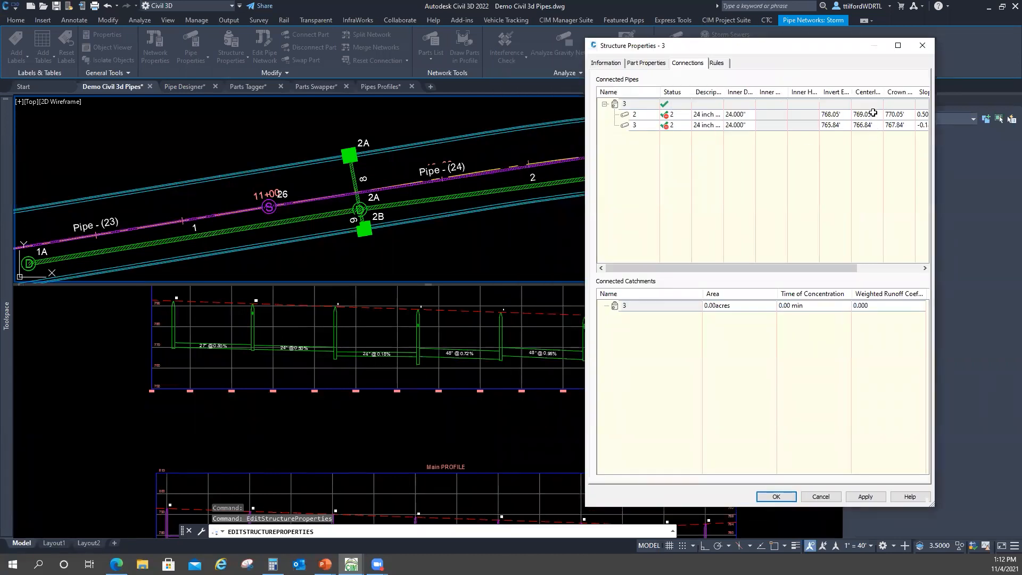
pyautogui.doubleClick(874, 114)
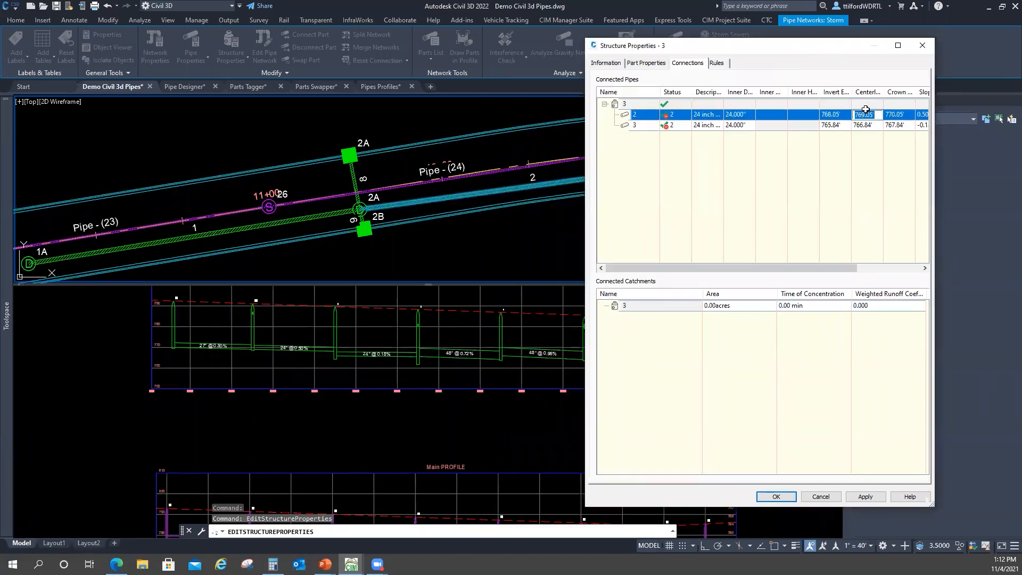
pyautogui.rightClick(868, 114)
pyautogui.click(886, 148)
pyautogui.doubleClick(870, 124)
pyautogui.rightClick(868, 124)
pyautogui.click(825, 155)
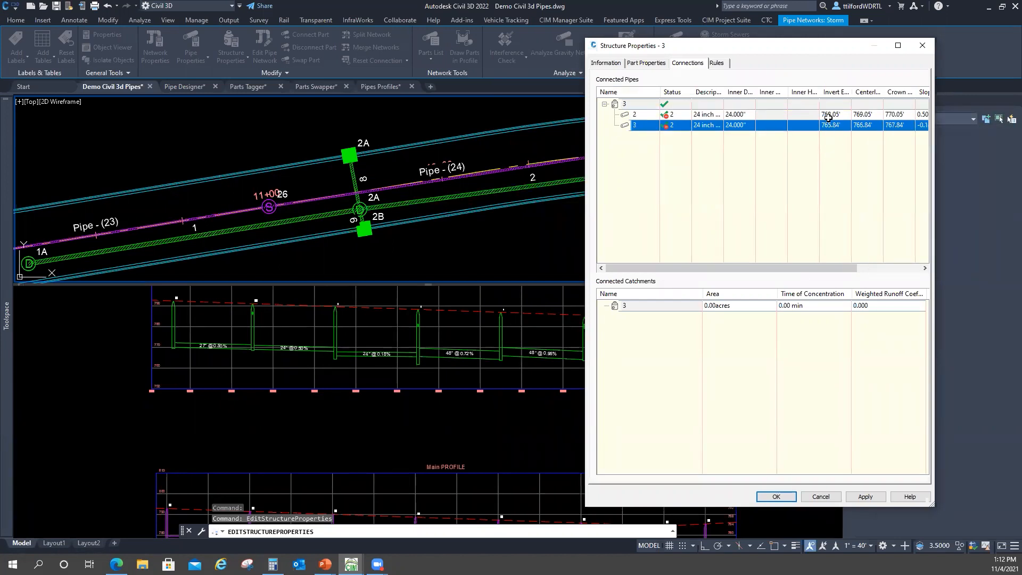
# Copy pipe 2's 768.05 invert elevation to pipe 3 in manhole 3's connections, then apply and close the properties
pyautogui.doubleClick(828, 114)
pyautogui.rightClick(830, 115)
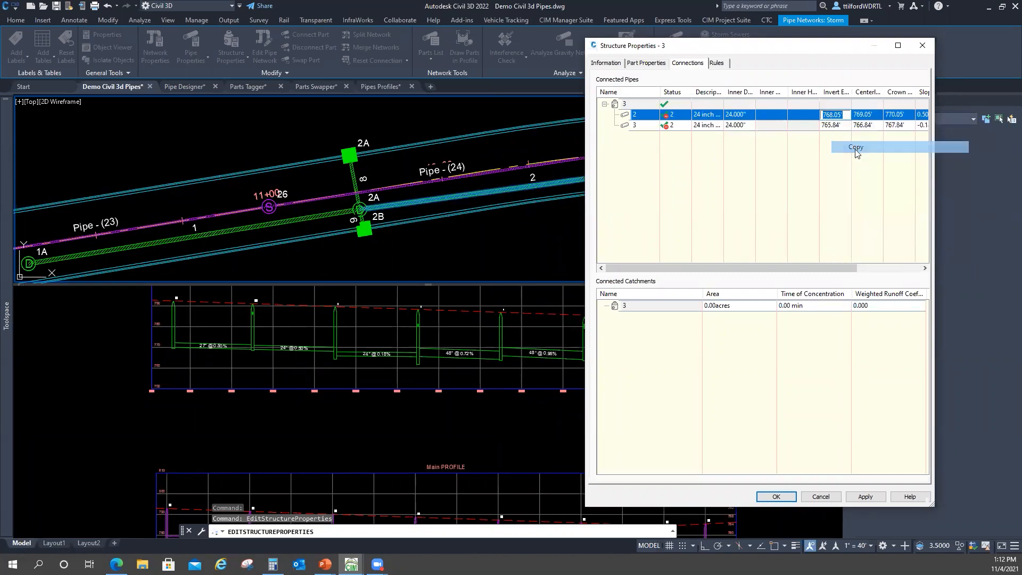
pyautogui.doubleClick(831, 125)
pyautogui.rightClick(835, 125)
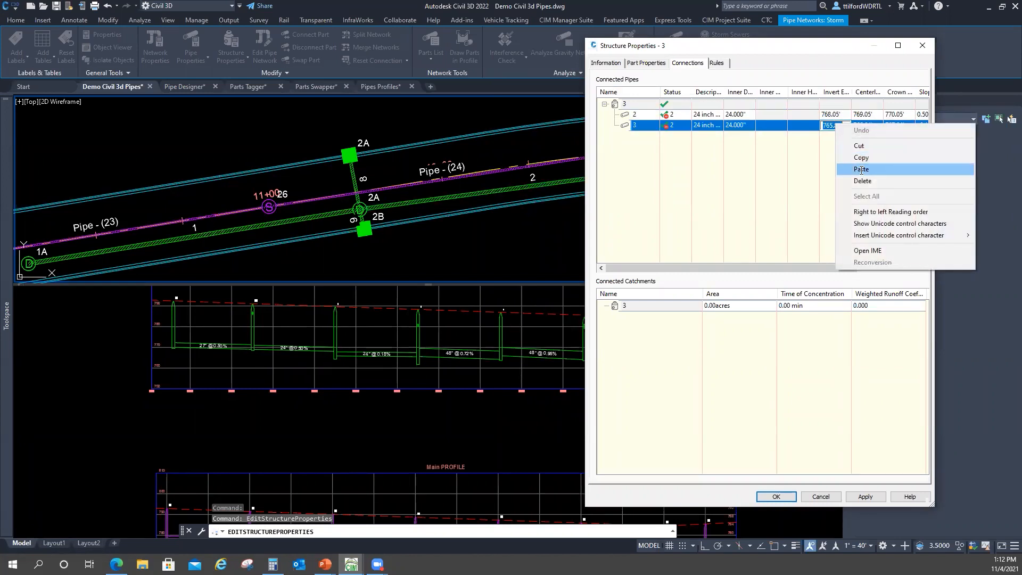
pyautogui.click(862, 169)
pyautogui.click(867, 496)
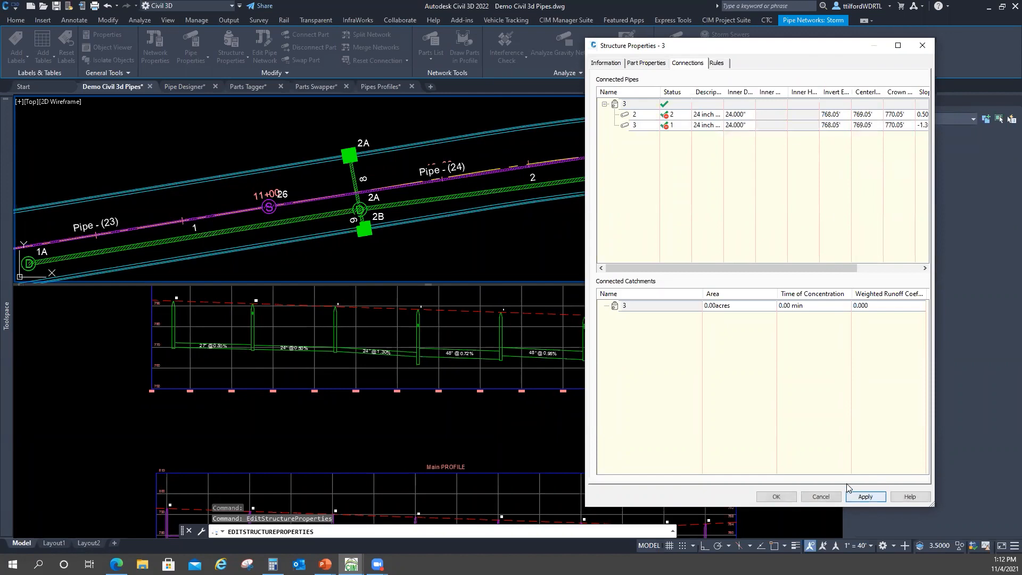
pyautogui.click(784, 497)
pyautogui.press('Escape')
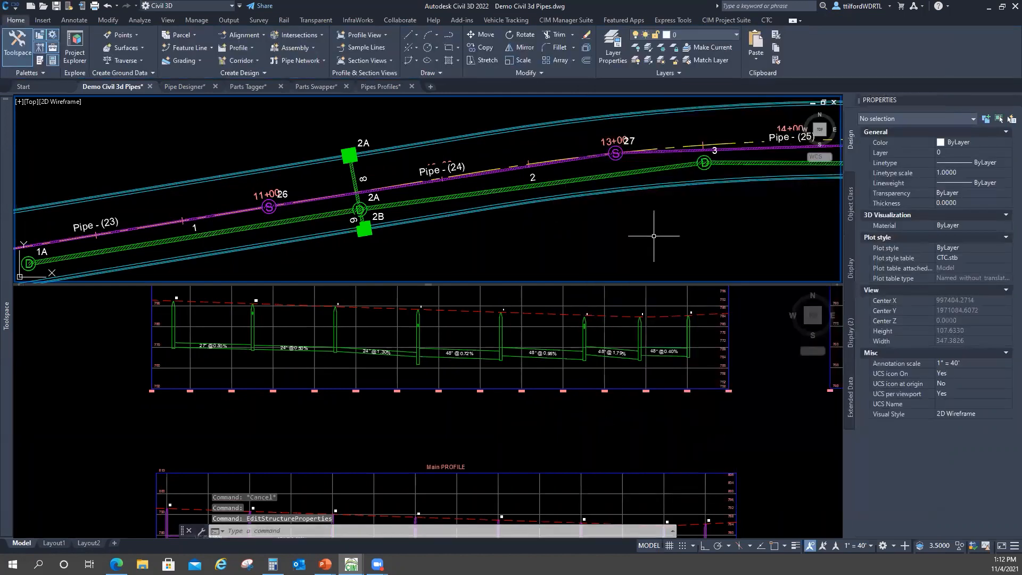
# Review the adjusted pipe run in plan and profile, checking pipe 2 and manhole 3
pyautogui.moveTo(645, 220)
pyautogui.mouseDown(button='middle')
pyautogui.moveTo(645, 230)
pyautogui.moveTo(619, 188)
pyautogui.mouseUp(button='middle')
pyautogui.moveTo(521, 195); pyautogui.dragTo(489, 239, button='middle')
pyautogui.scroll(2, 492, 239)
pyautogui.scroll(-2, 219, 227)
pyautogui.click(343, 348)
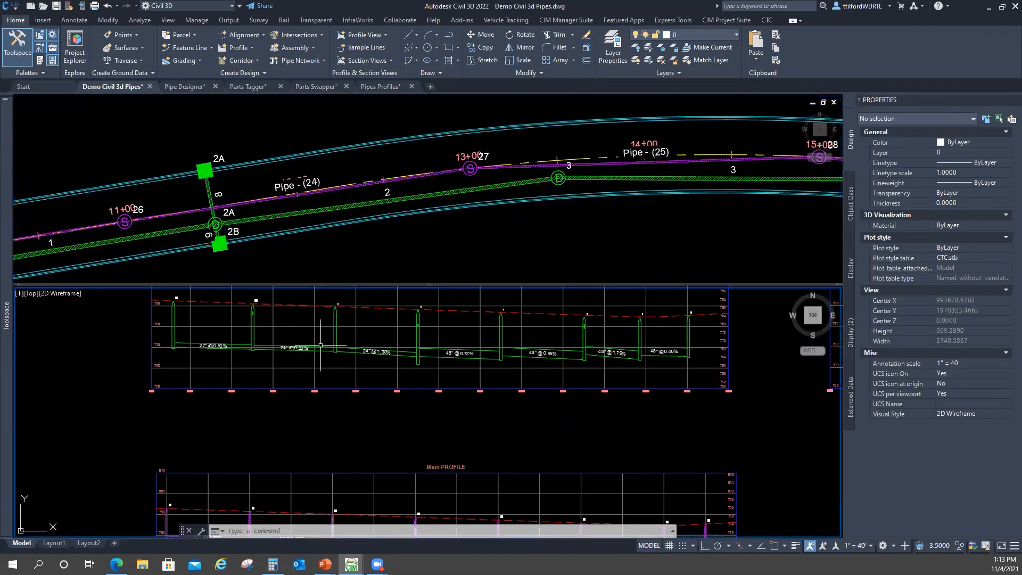
pyautogui.scroll(2, 350, 349)
pyautogui.scroll(-2, 351, 349)
pyautogui.click(512, 199)
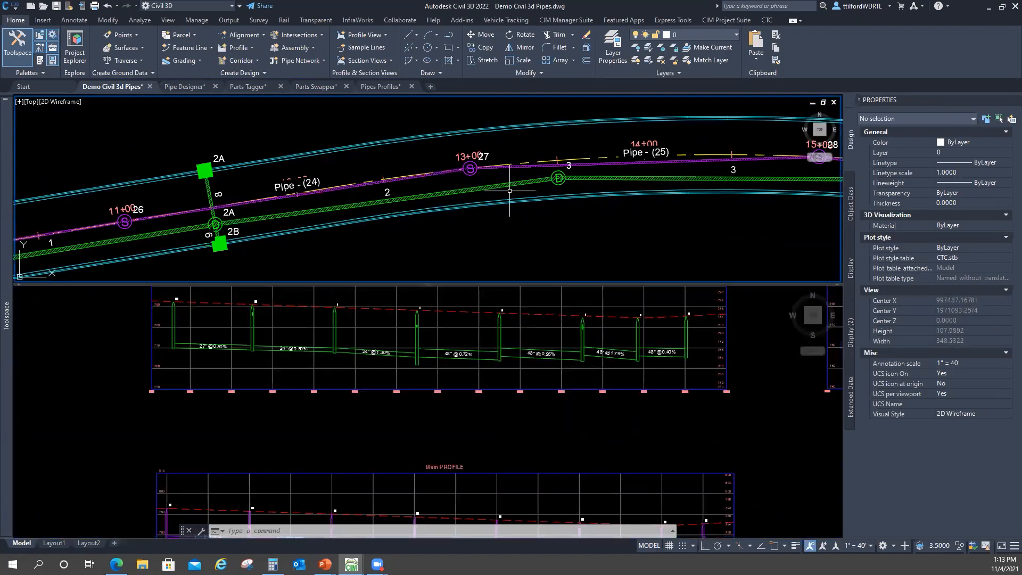
pyautogui.press('Escape')
pyautogui.click(505, 184)
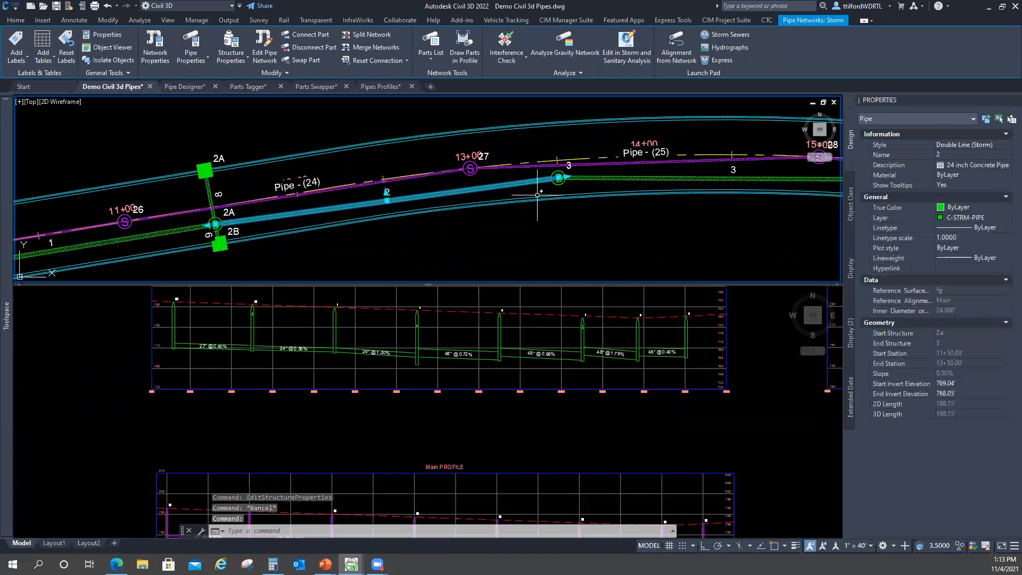
pyautogui.press('Escape')
pyautogui.click(558, 177)
pyautogui.press('Escape')
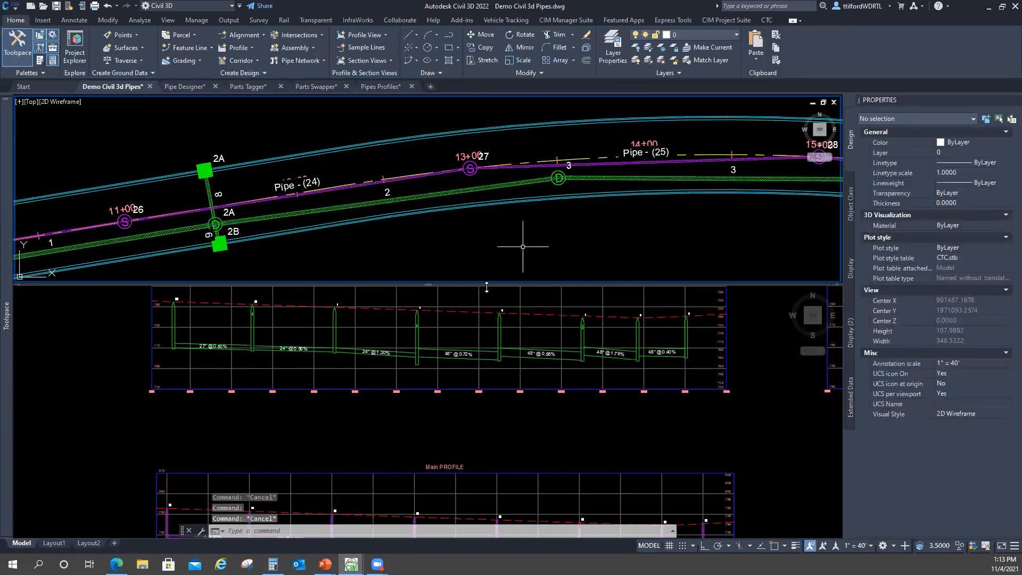
# Select pipe 3 in plan to check its slope and invert elevations, and clear the selection
pyautogui.click(536, 234)
pyautogui.moveTo(685, 233); pyautogui.dragTo(531, 230, button='middle')
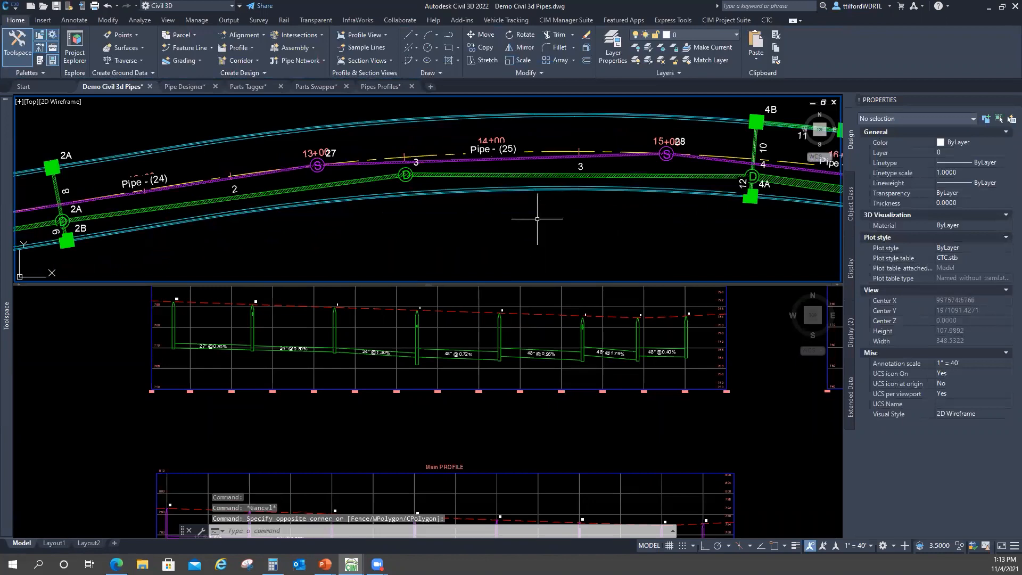
pyautogui.click(530, 184)
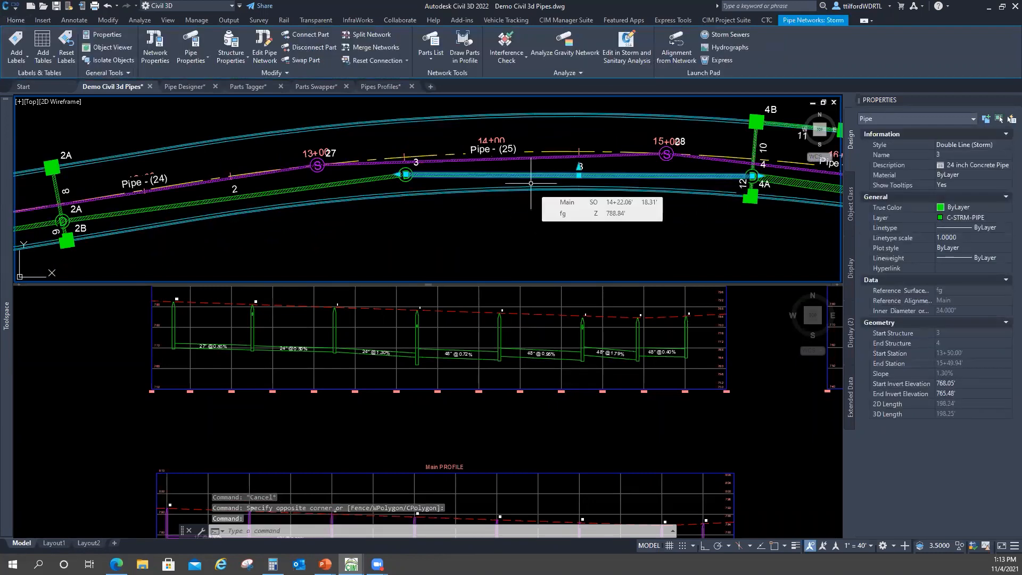
pyautogui.press('Escape')
pyautogui.press('Escape')
# Check the connected pipes' invert elevations in storm manhole 3's structure properties, and close them without changes
pyautogui.click(405, 176)
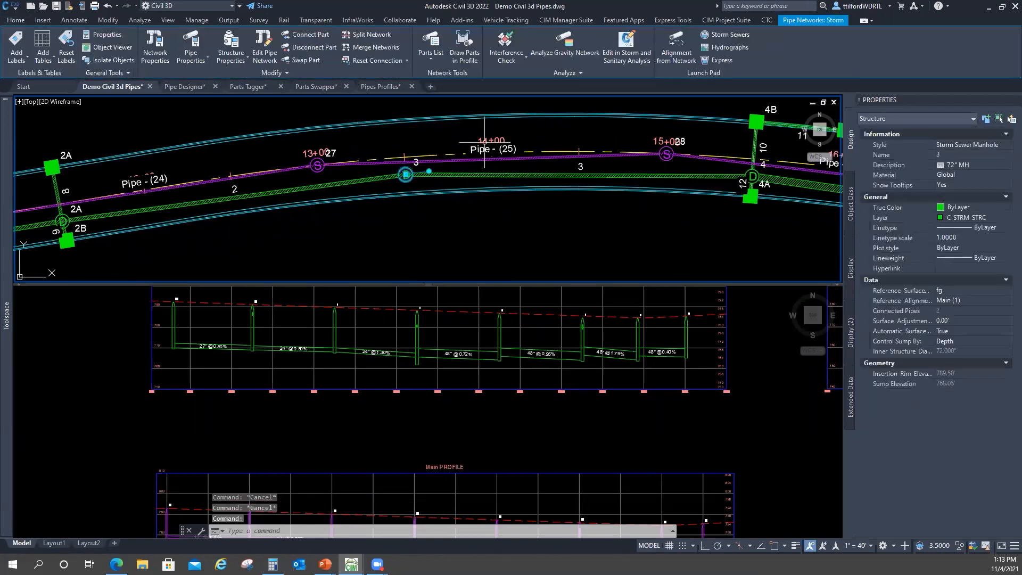
pyautogui.rightClick(485, 144)
pyautogui.click(528, 290)
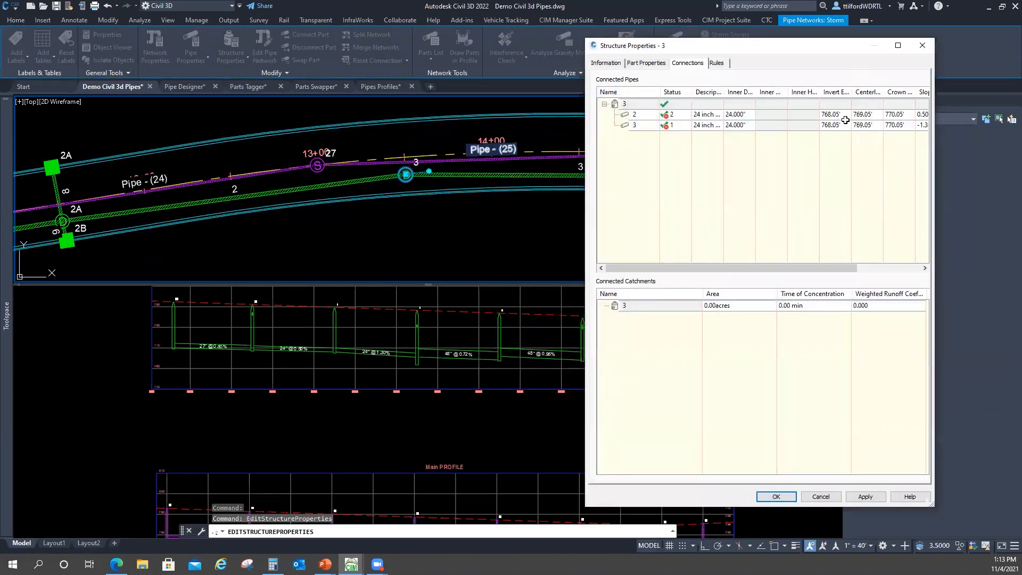
pyautogui.press('Escape')
pyautogui.press('Escape')
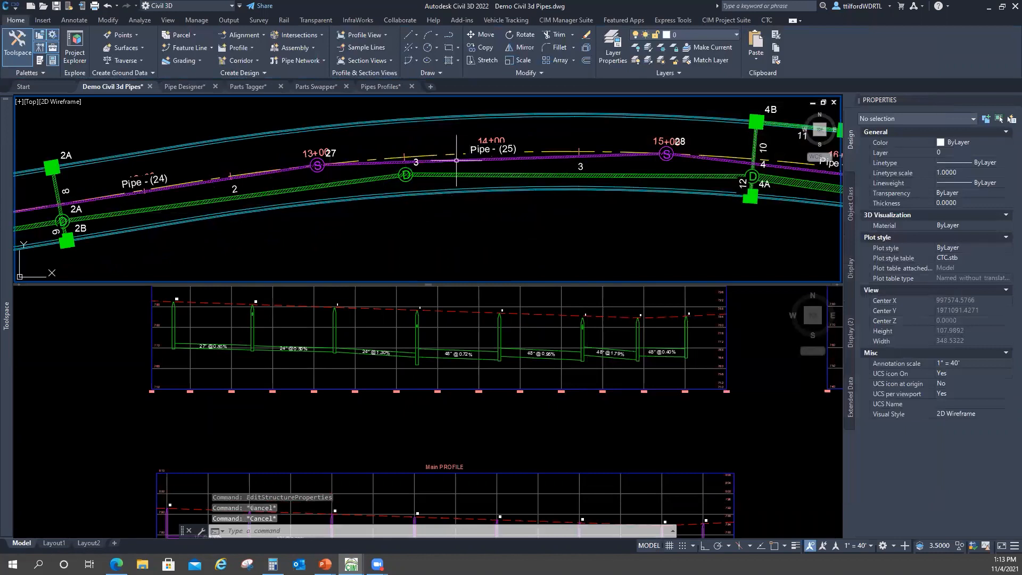
# Select pipe 3 in plan to read its length and start invert, and switch to Calculator with its previous result cleared
pyautogui.moveTo(614, 209); pyautogui.dragTo(556, 208, button='middle')
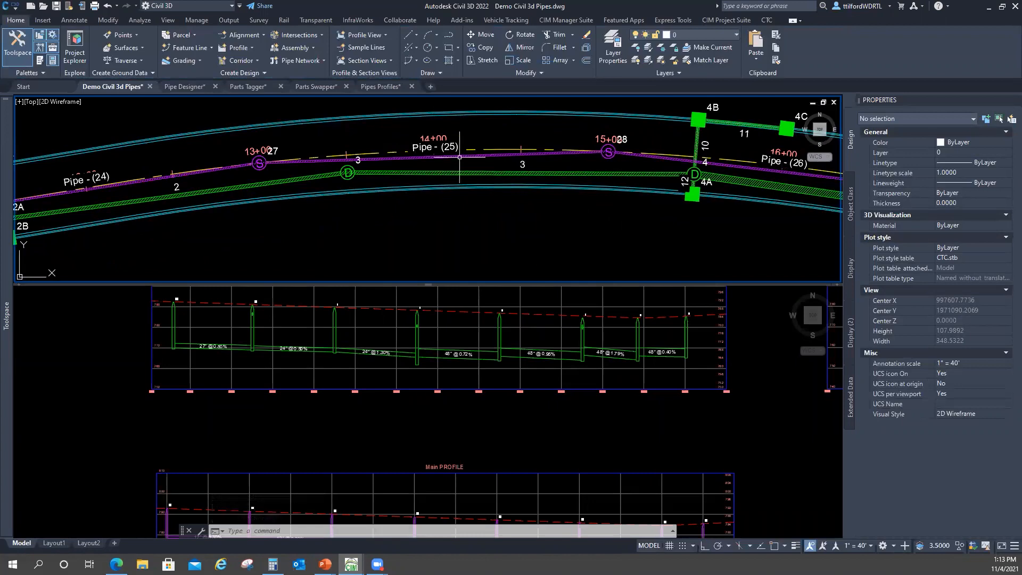
pyautogui.scroll(3, 469, 165)
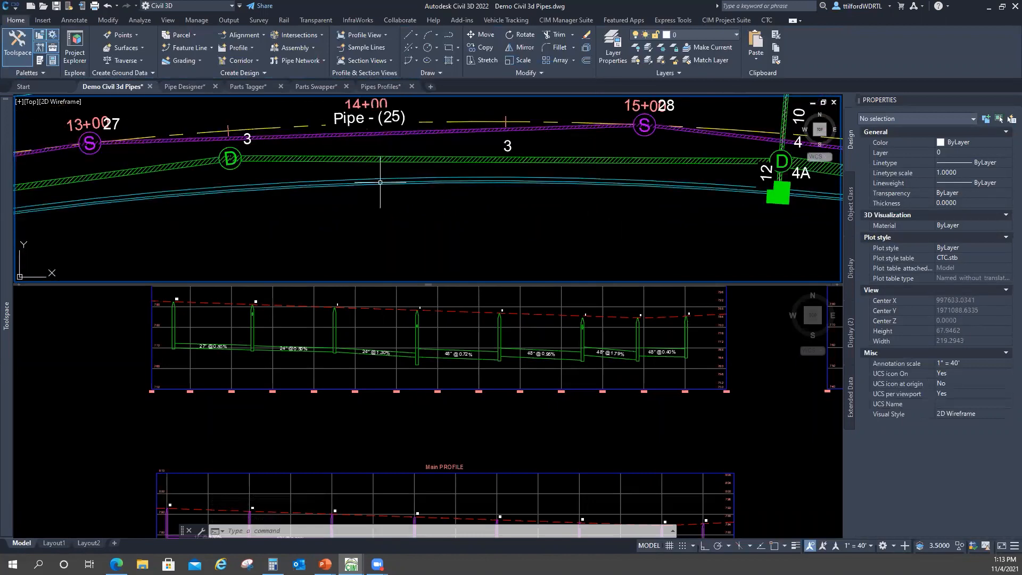
pyautogui.scroll(-3, 389, 170)
pyautogui.click(482, 170)
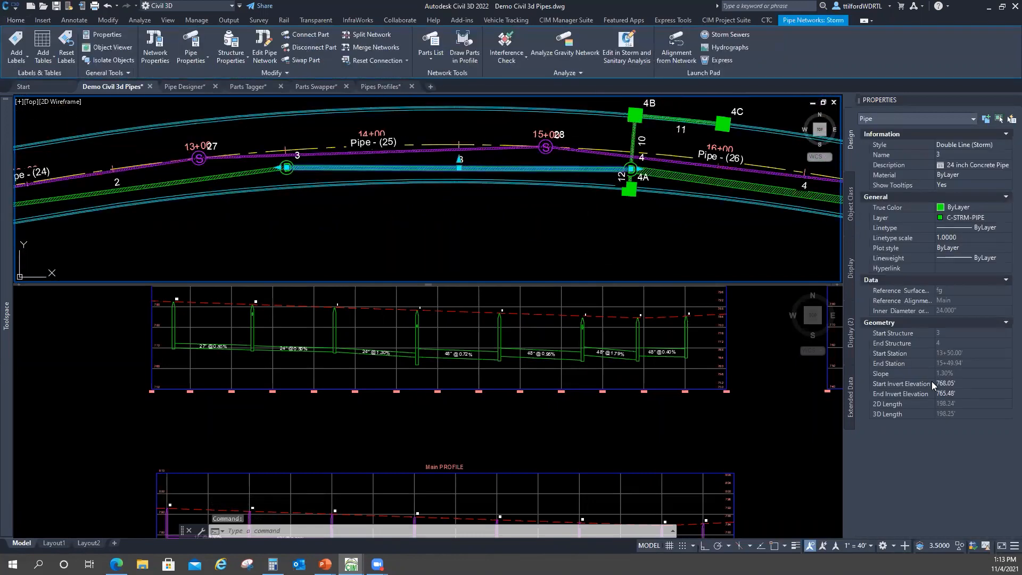
pyautogui.click(273, 564)
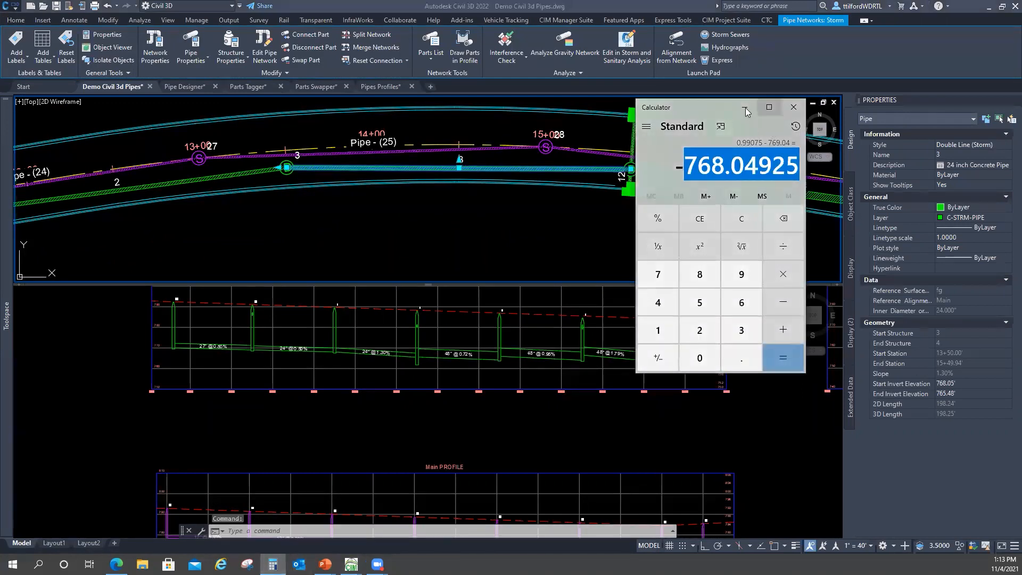
pyautogui.moveTo(713, 107); pyautogui.dragTo(613, 95)
pyautogui.click(641, 211)
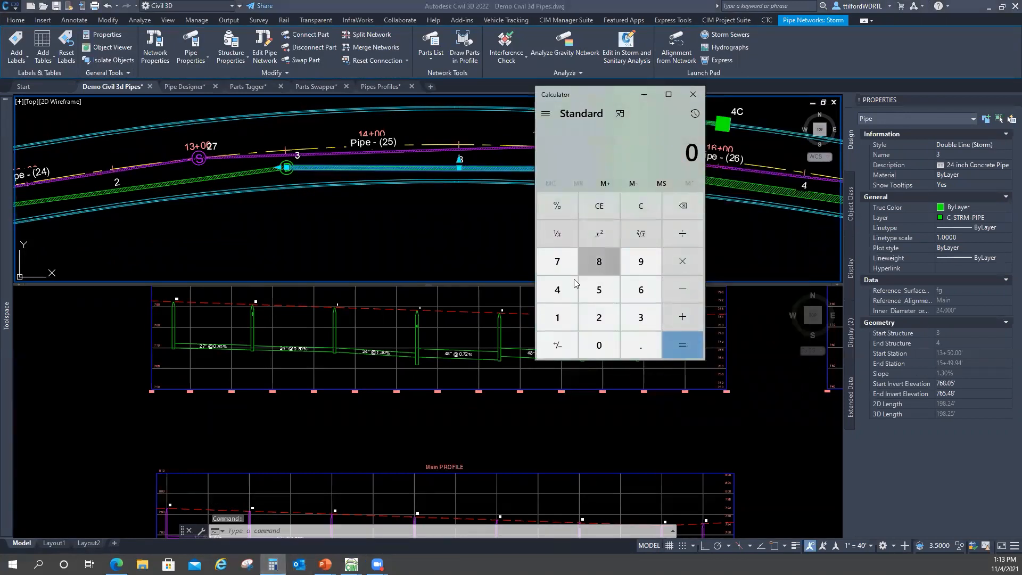
# Multiply pipe 3's 198.24 length by .005 to calculate its drop at 0.5% slope
pyautogui.click(563, 318)
pyautogui.click(633, 263)
pyautogui.click(604, 264)
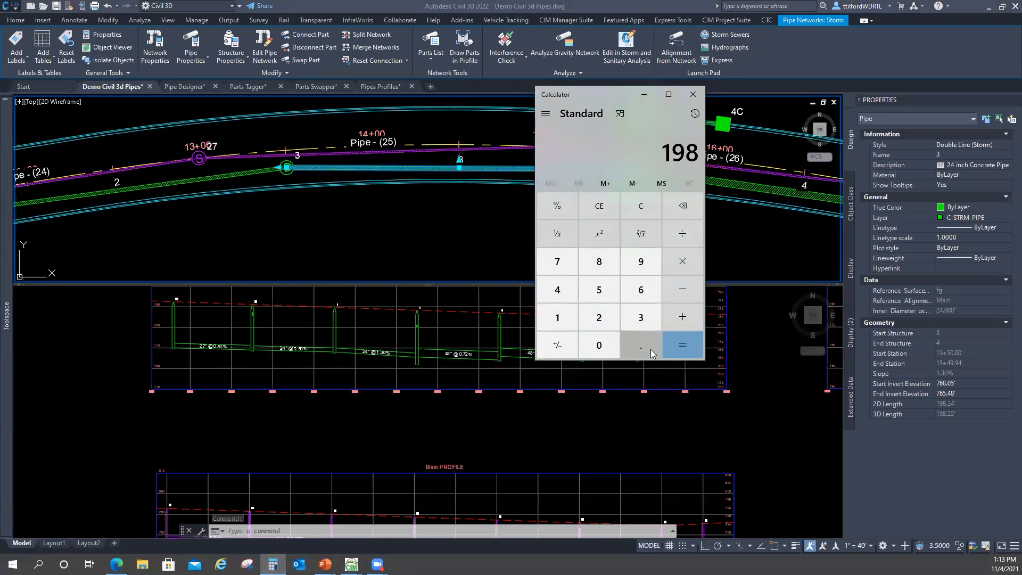
pyautogui.click(641, 345)
pyautogui.click(599, 317)
pyautogui.click(558, 290)
pyautogui.click(682, 261)
pyautogui.click(641, 345)
pyautogui.click(599, 345)
pyautogui.click(599, 345)
pyautogui.click(599, 290)
pyautogui.click(684, 350)
# Subtract pipe 3's 768.05 start invert elevation from the calculated drop
pyautogui.click(684, 290)
pyautogui.click(558, 262)
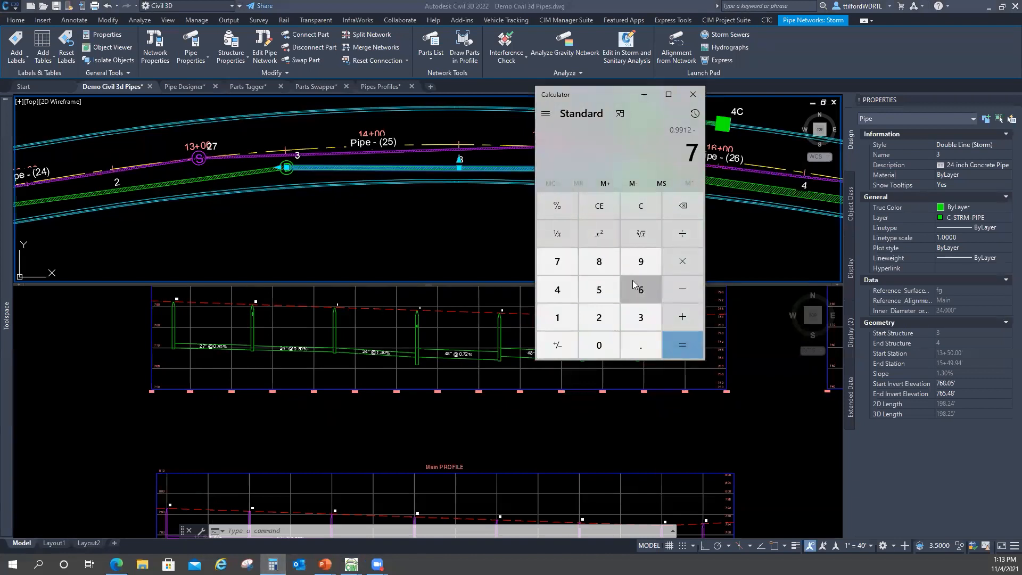
pyautogui.click(641, 290)
pyautogui.click(599, 261)
pyautogui.click(641, 345)
pyautogui.click(599, 345)
pyautogui.click(597, 294)
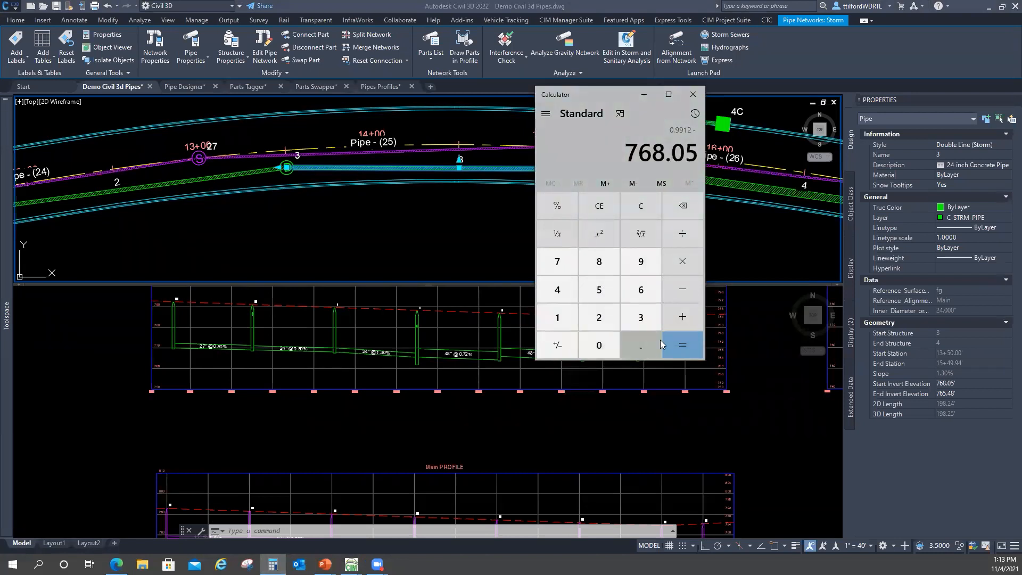
pyautogui.click(683, 345)
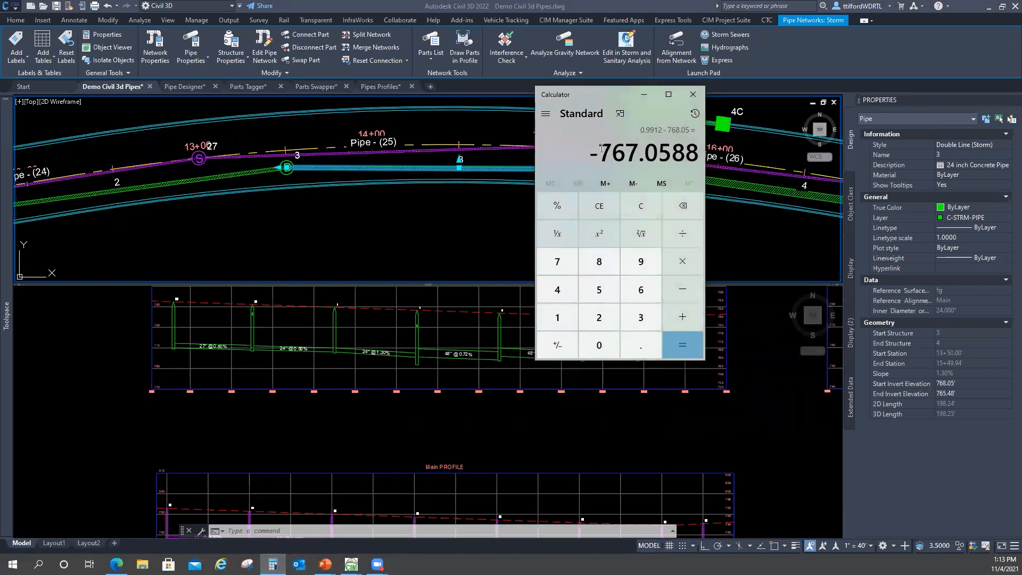
# Copy 767.0588 without its minus sign, set it as pipe 3's end invert elevation in Civil 3D, and clear the selection
pyautogui.moveTo(601, 149); pyautogui.dragTo(702, 161)
pyautogui.rightClick(703, 161)
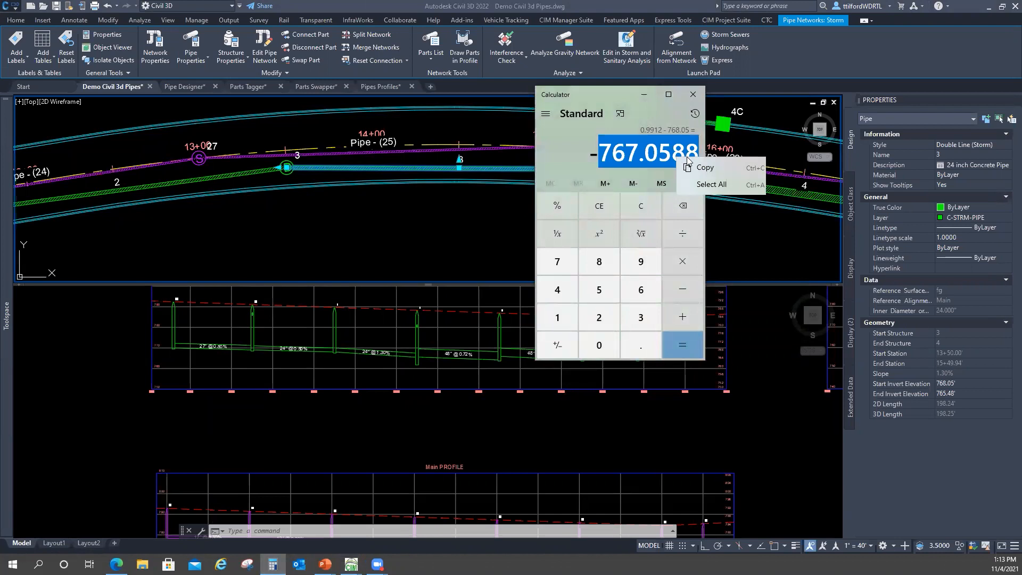
pyautogui.click(692, 164)
pyautogui.click(965, 393)
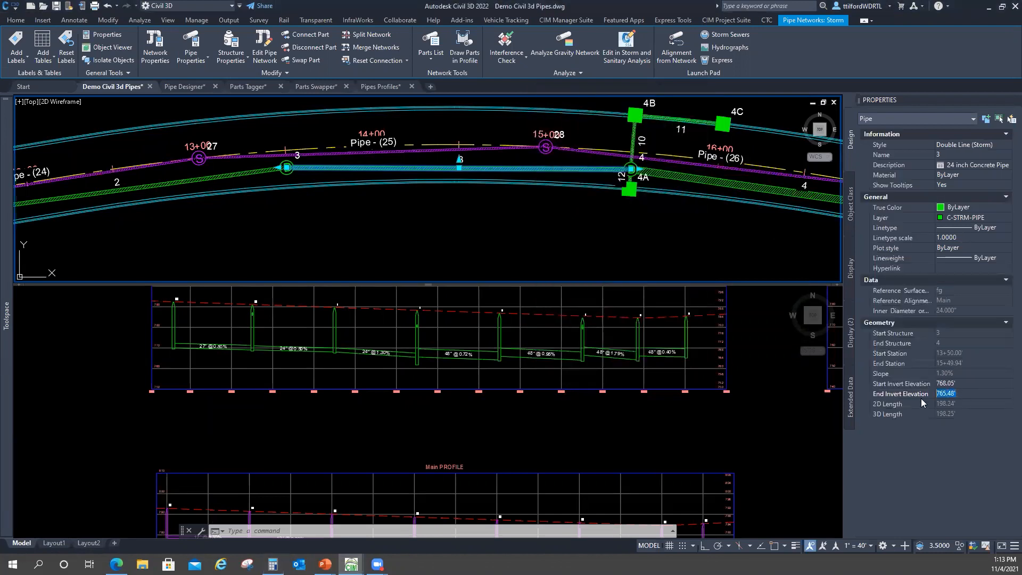
pyautogui.rightClick(946, 397)
pyautogui.click(931, 434)
pyautogui.press('Return')
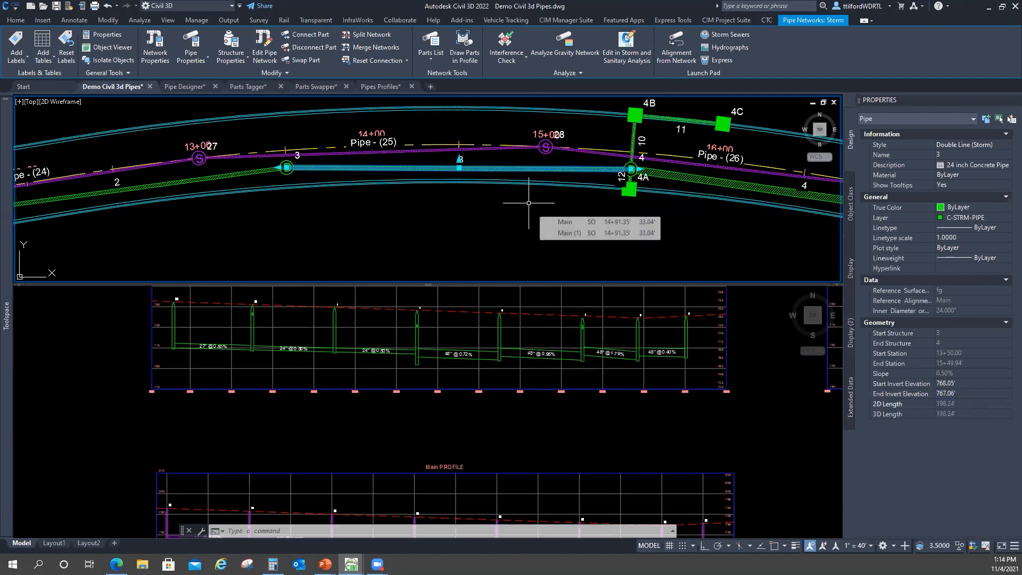
pyautogui.press('Escape')
pyautogui.click(496, 222)
pyautogui.click(457, 218)
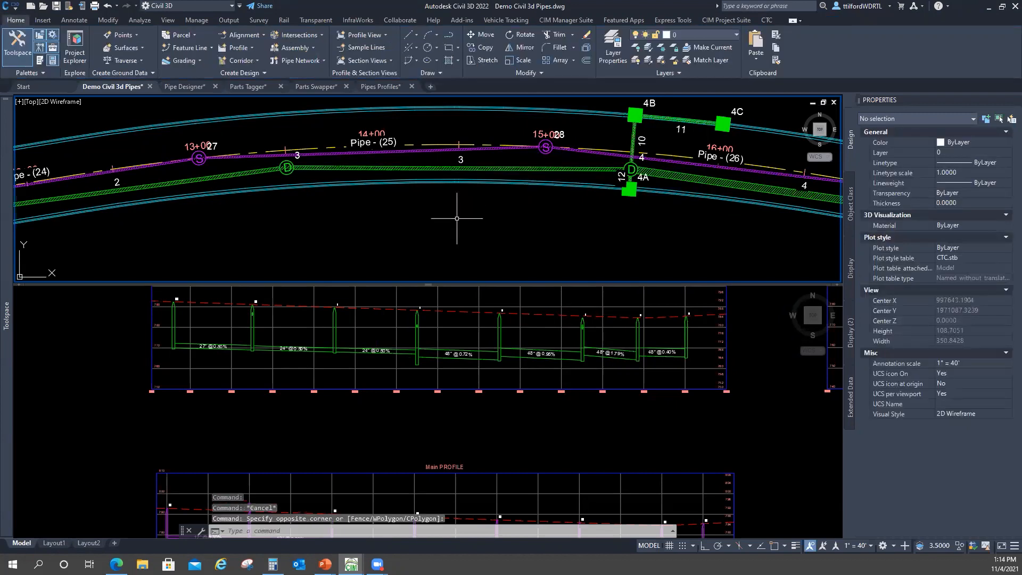
# Examine the adjusted storm run in plan and the profile slopes downstream of pipe 3
pyautogui.scroll(-2, 485, 207)
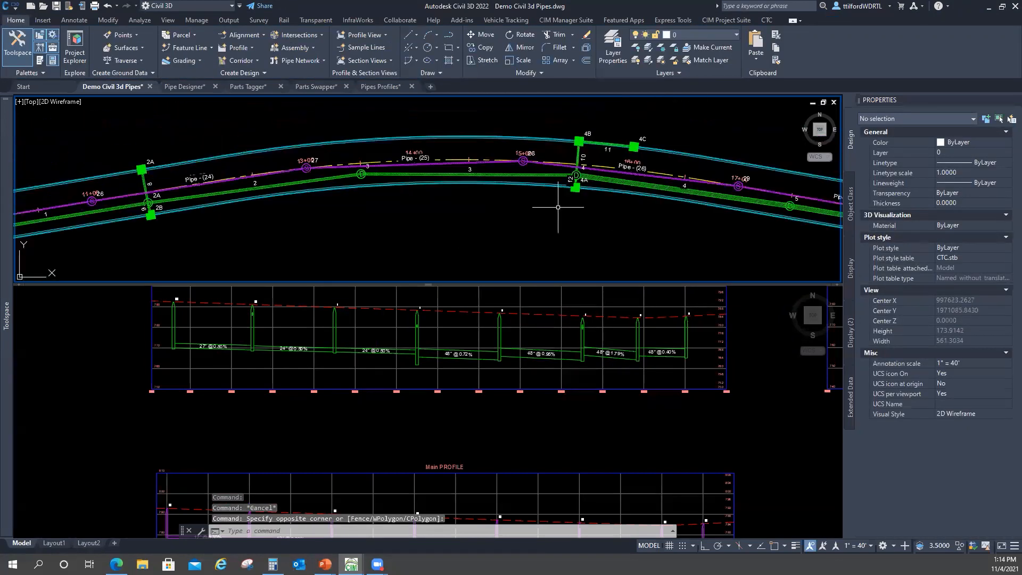
pyautogui.scroll(-1, 203, 209)
pyautogui.scroll(-1, 488, 210)
pyautogui.moveTo(481, 222); pyautogui.dragTo(459, 219, button='middle')
pyautogui.click(473, 390)
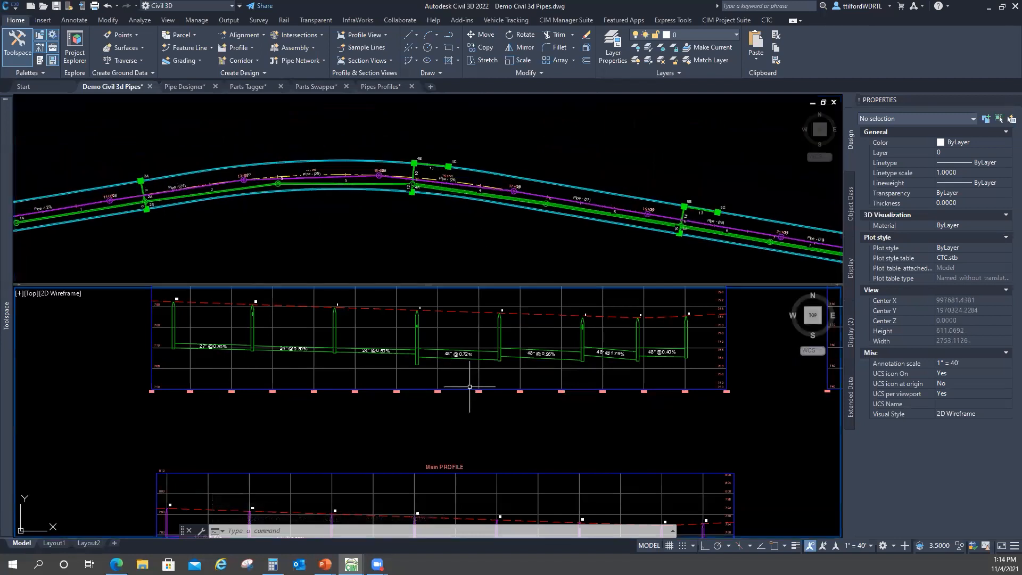
pyautogui.scroll(3, 428, 309)
pyautogui.scroll(1, 417, 338)
pyautogui.scroll(-2, 505, 337)
pyautogui.scroll(2, 471, 329)
pyautogui.scroll(-2, 470, 327)
pyautogui.scroll(2, 518, 344)
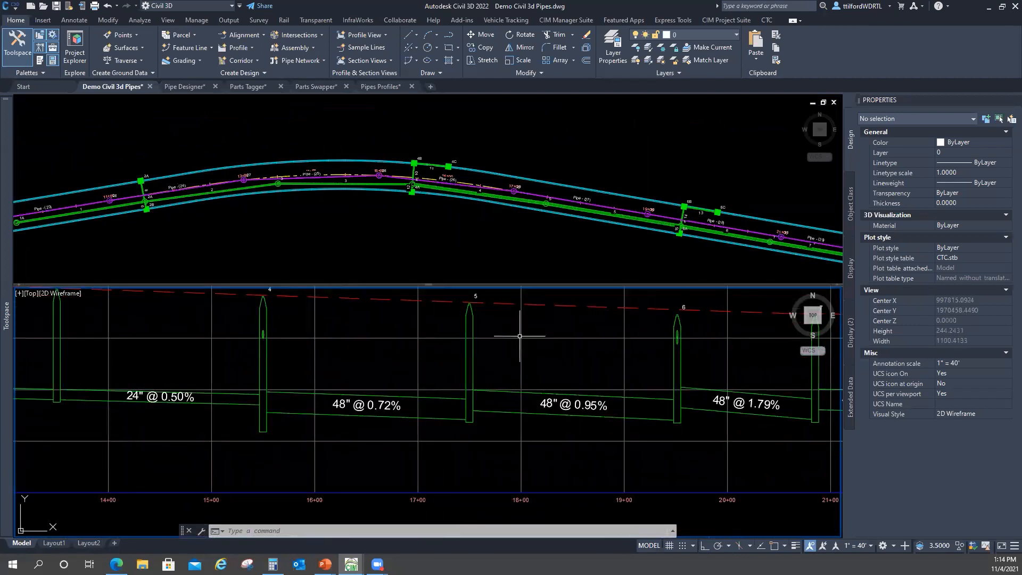
# Open the structure properties of storm manhole 4 from the plan to reach its connected pipes
pyautogui.click(447, 224)
pyautogui.scroll(2, 472, 195)
pyautogui.moveTo(400, 226); pyautogui.dragTo(437, 205, button='middle')
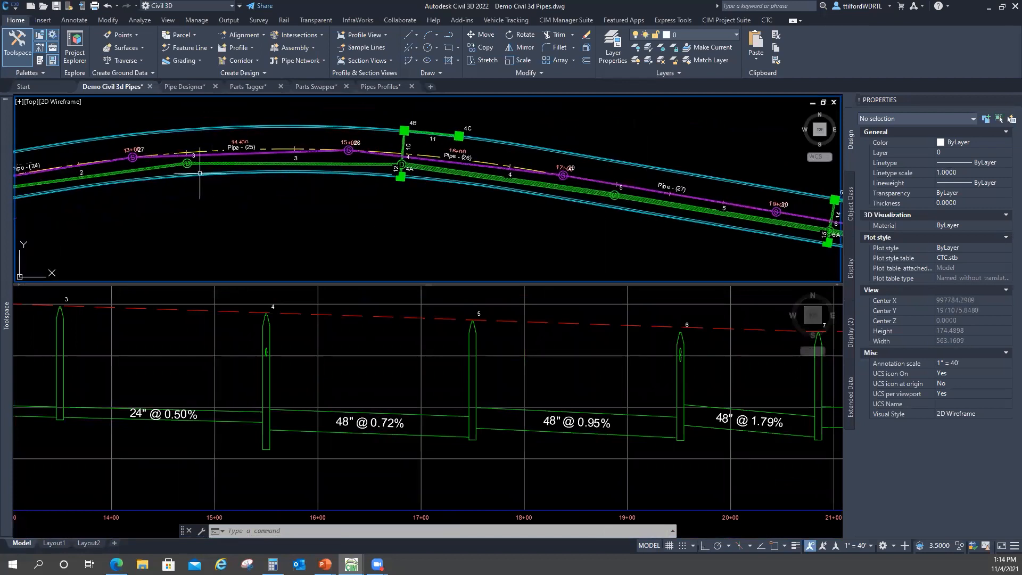
pyautogui.moveTo(541, 185)
pyautogui.click(402, 162)
pyautogui.rightClick(505, 137)
pyautogui.click(561, 283)
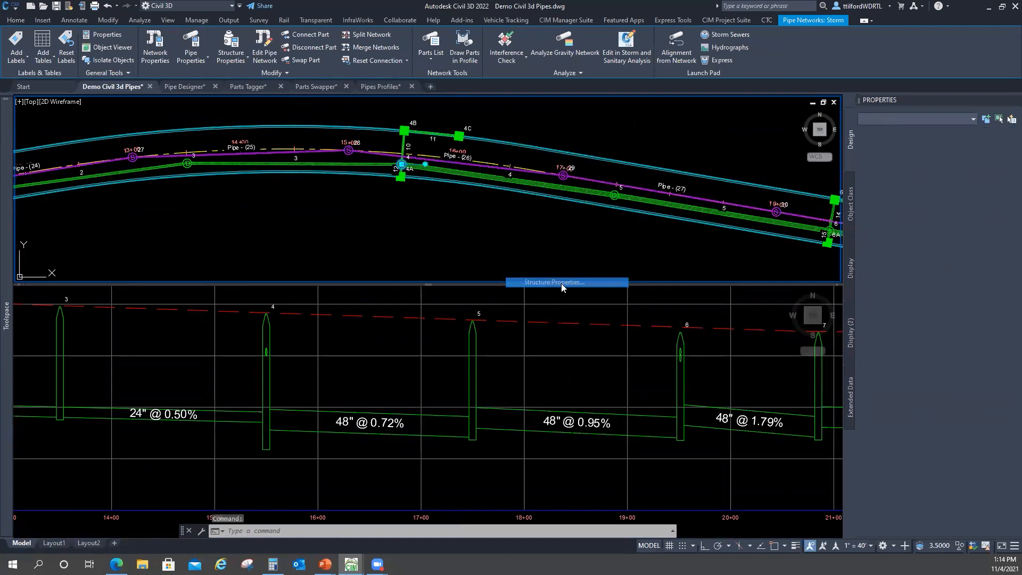
# Copy pipe 3's 767.06 invert elevation to pipe 4 in manhole 4's connections, then apply and close the properties
pyautogui.doubleClick(831, 114)
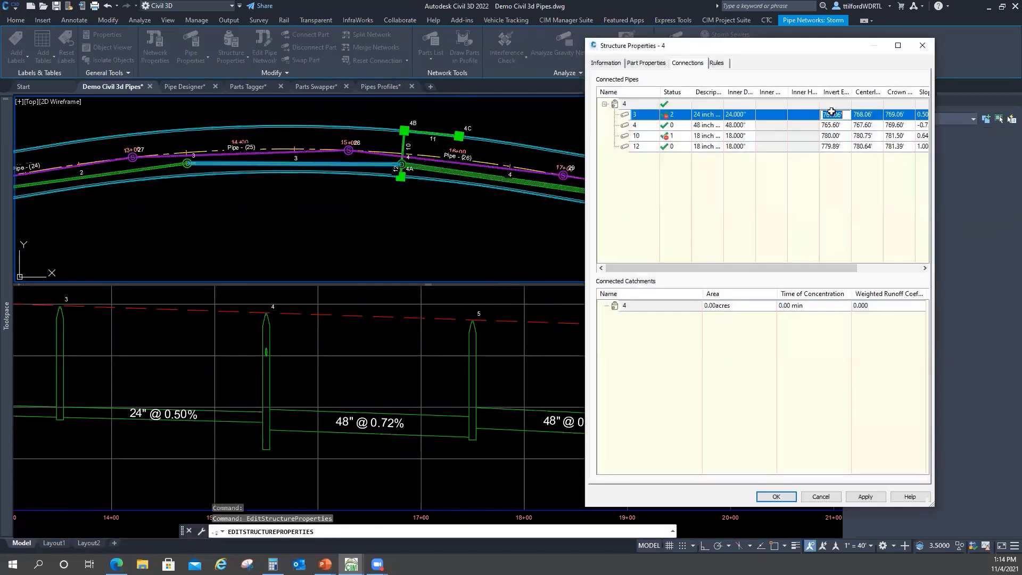
pyautogui.click(837, 126)
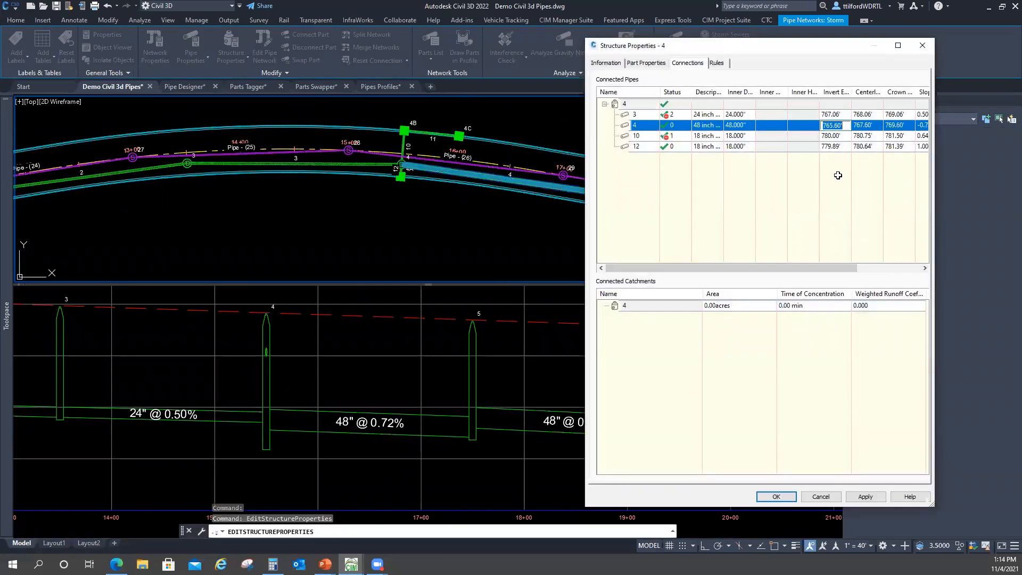
pyautogui.rightClick(841, 114)
pyautogui.click(868, 142)
pyautogui.rightClick(844, 126)
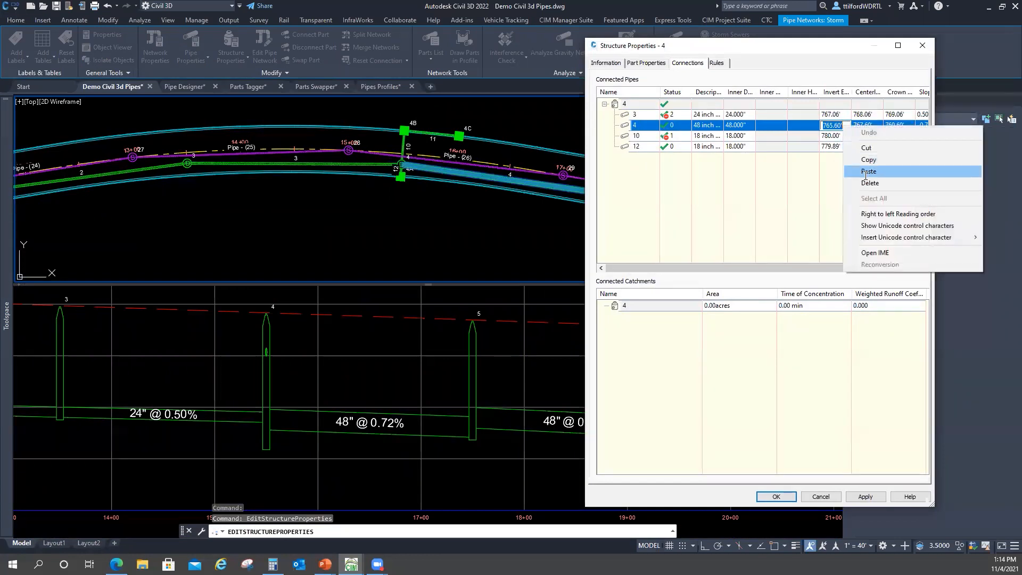
pyautogui.click(868, 172)
pyautogui.click(874, 498)
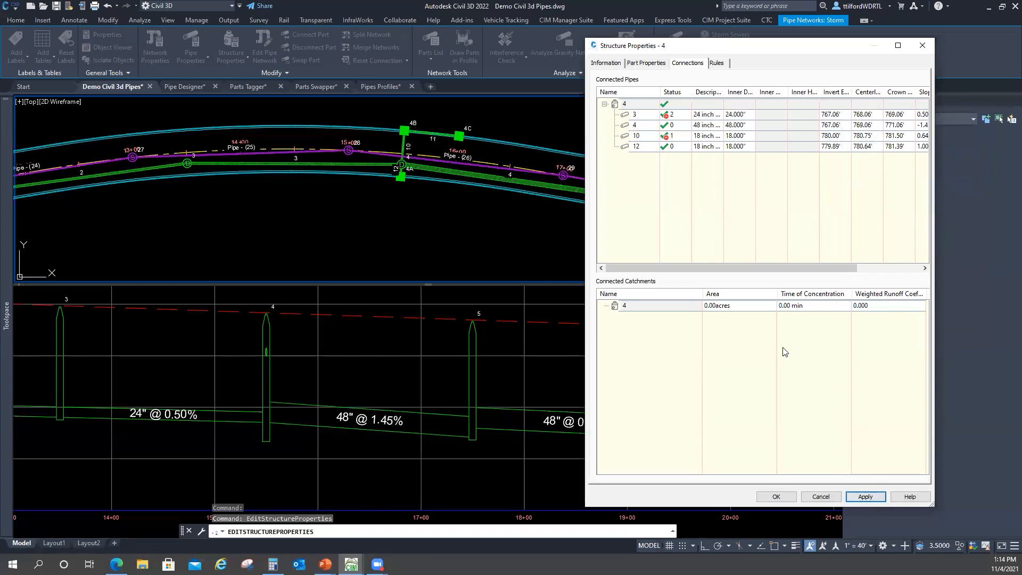
pyautogui.click(777, 496)
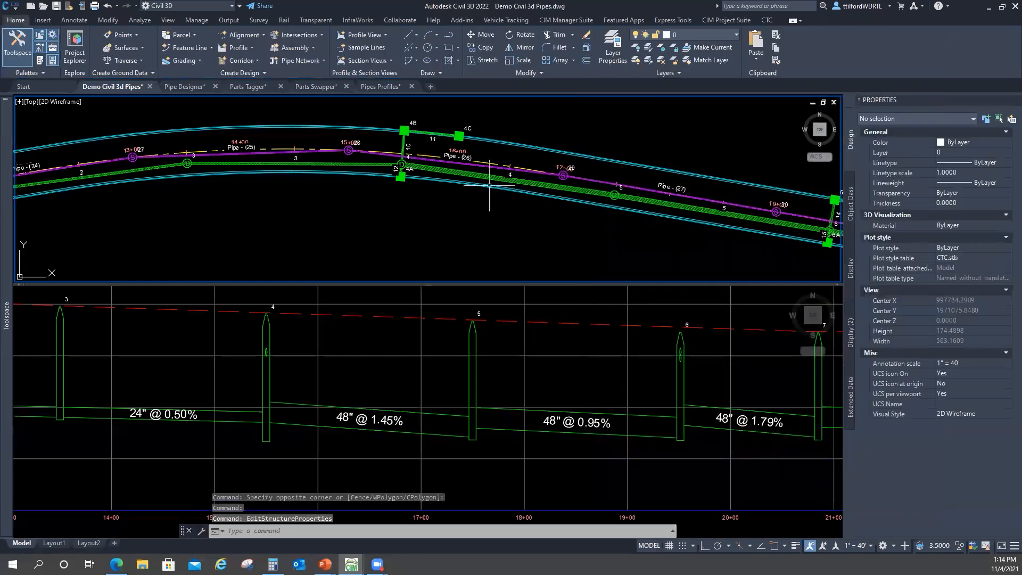
# Select pipe 4 in plan, check its slope and cover rules in the pipe properties, and close them without changes
pyautogui.press('Escape')
pyautogui.click(534, 184)
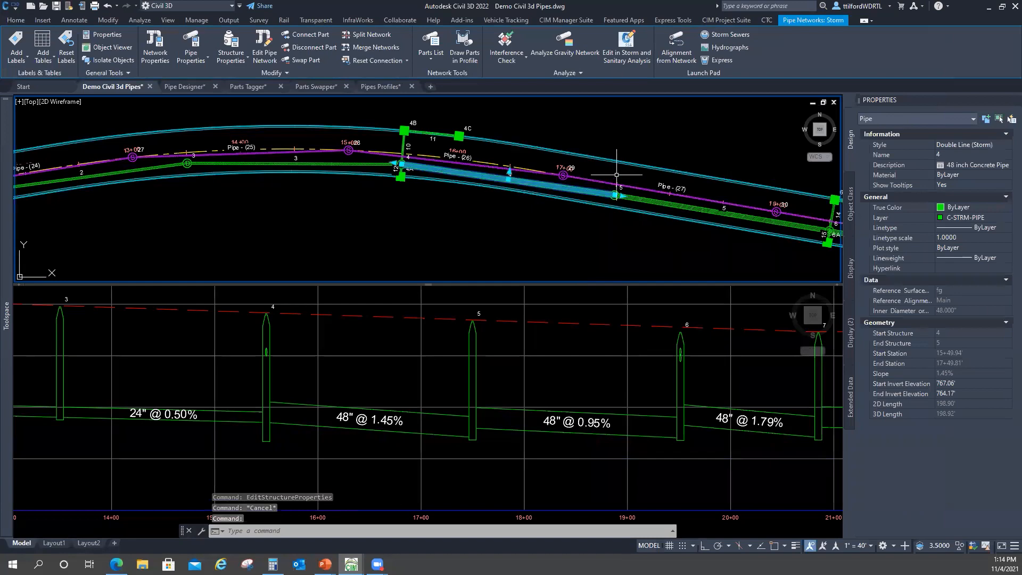
pyautogui.rightClick(664, 159)
pyautogui.click(708, 310)
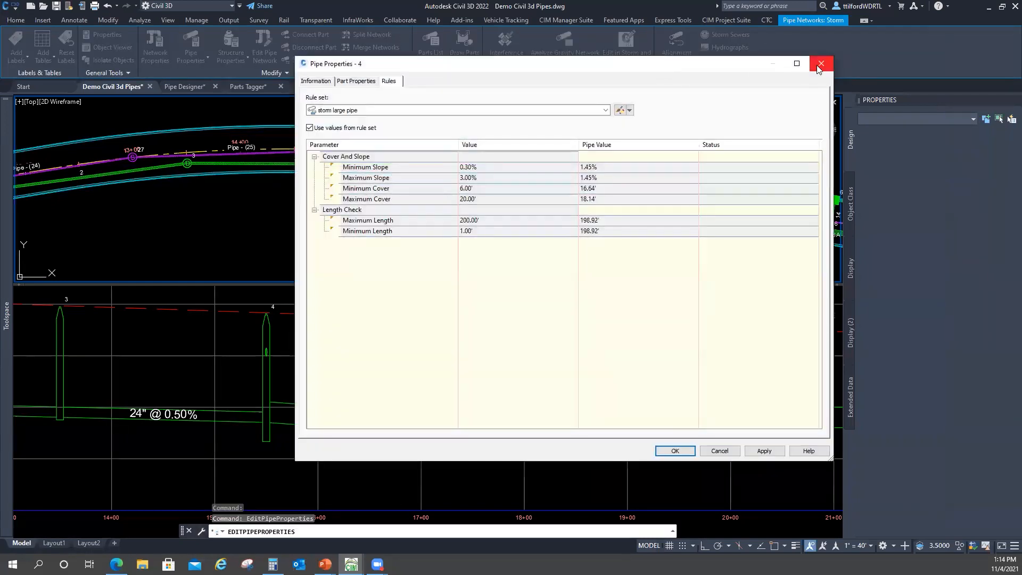
pyautogui.click(820, 64)
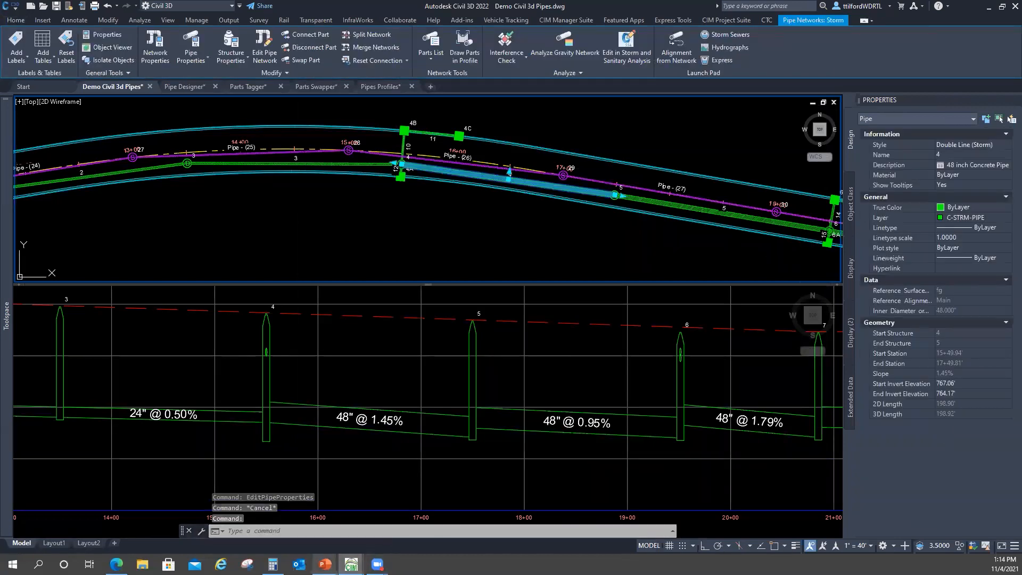
# Switch to Calculator and multiply pipe 4's 198.9 length by the 0.005 slope
pyautogui.click(272, 563)
pyautogui.moveTo(597, 94); pyautogui.dragTo(681, 72)
pyautogui.click(699, 197)
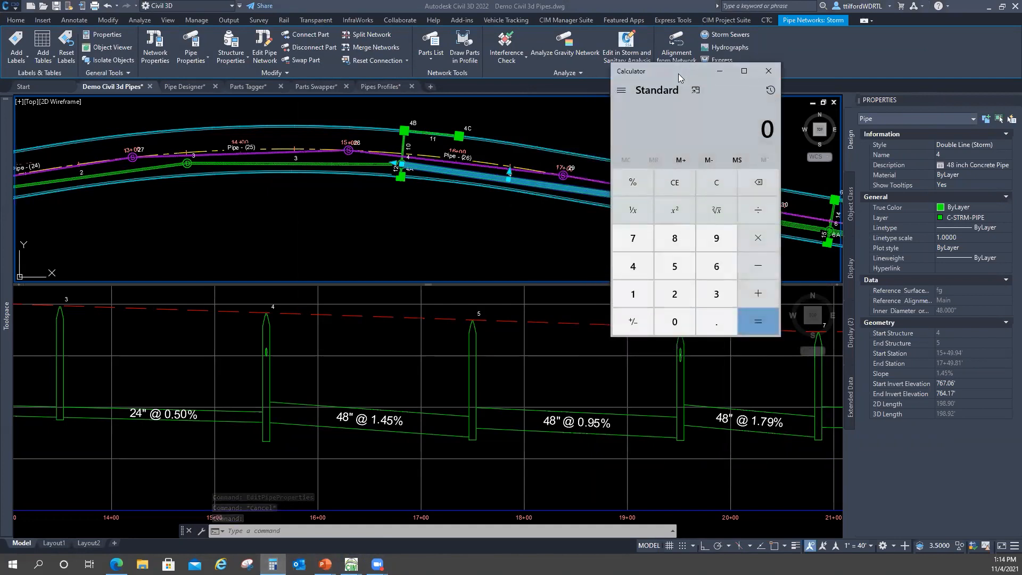
pyautogui.moveTo(678, 69); pyautogui.dragTo(681, 68)
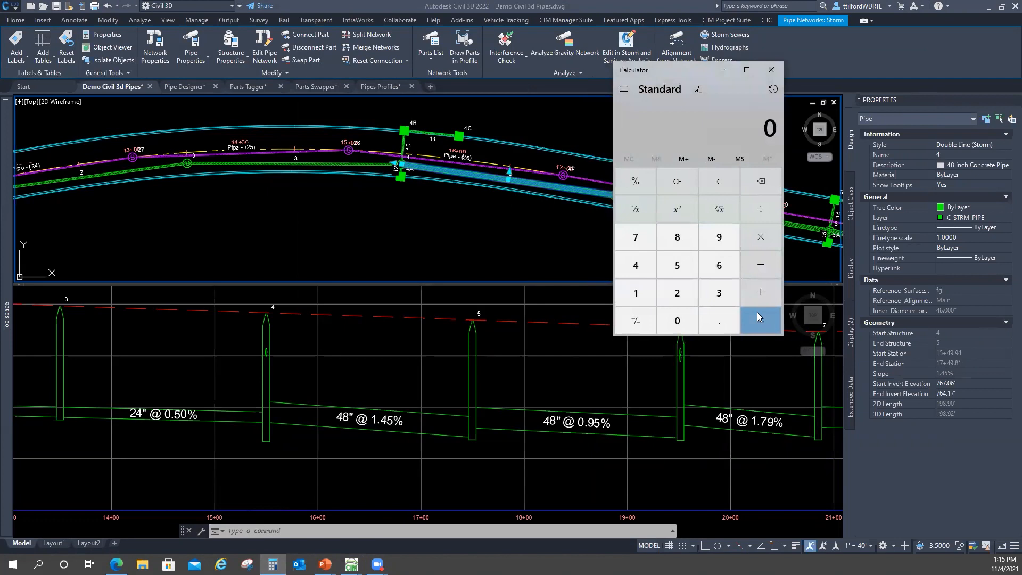
pyautogui.moveTo(674, 69); pyautogui.dragTo(676, 81)
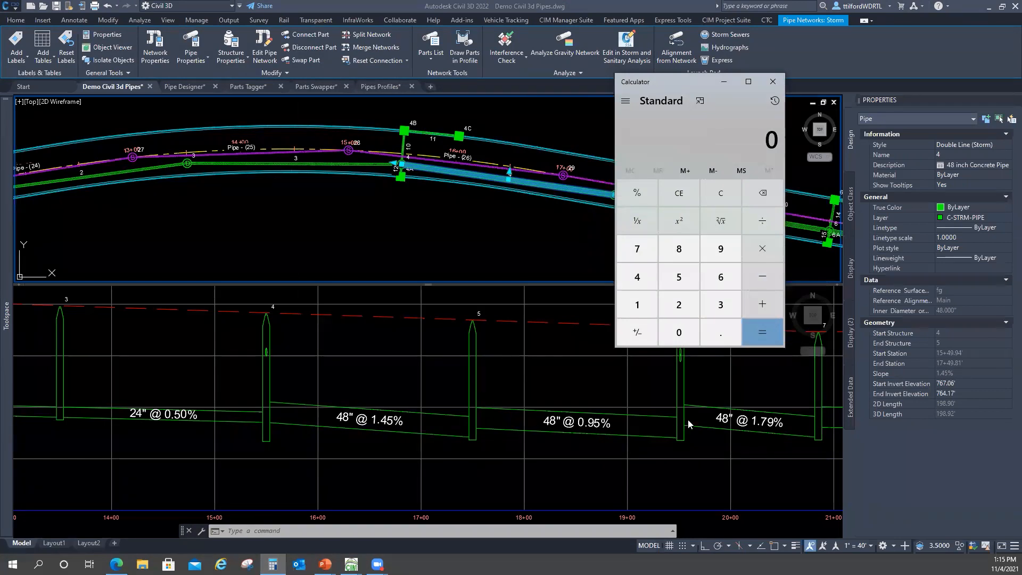
pyautogui.moveTo(742, 78); pyautogui.dragTo(708, 70)
pyautogui.write('19')
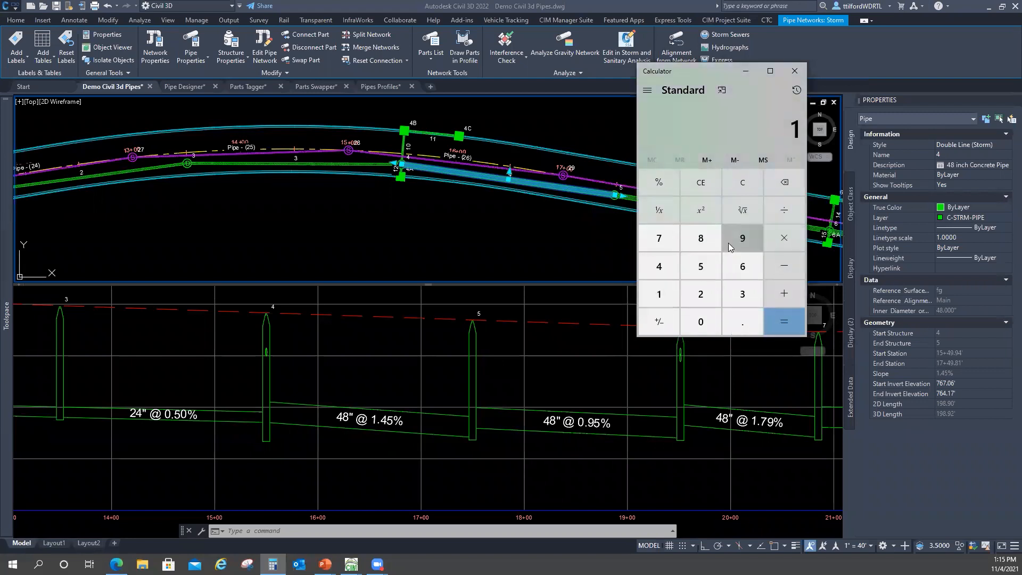
pyautogui.click(705, 239)
pyautogui.click(743, 325)
pyautogui.click(742, 235)
pyautogui.click(702, 318)
pyautogui.click(783, 238)
pyautogui.click(745, 319)
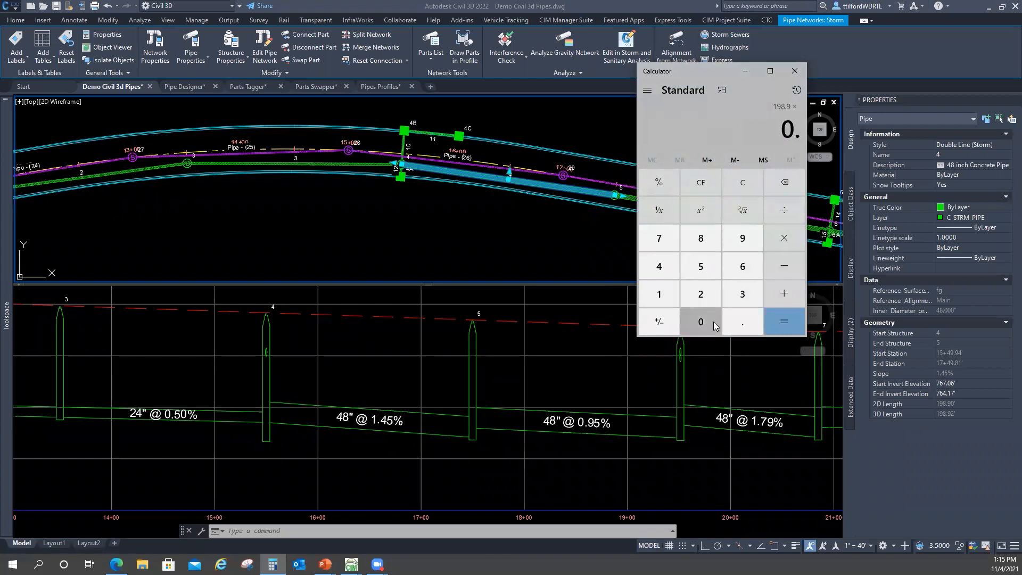
pyautogui.click(709, 310)
pyautogui.click(701, 267)
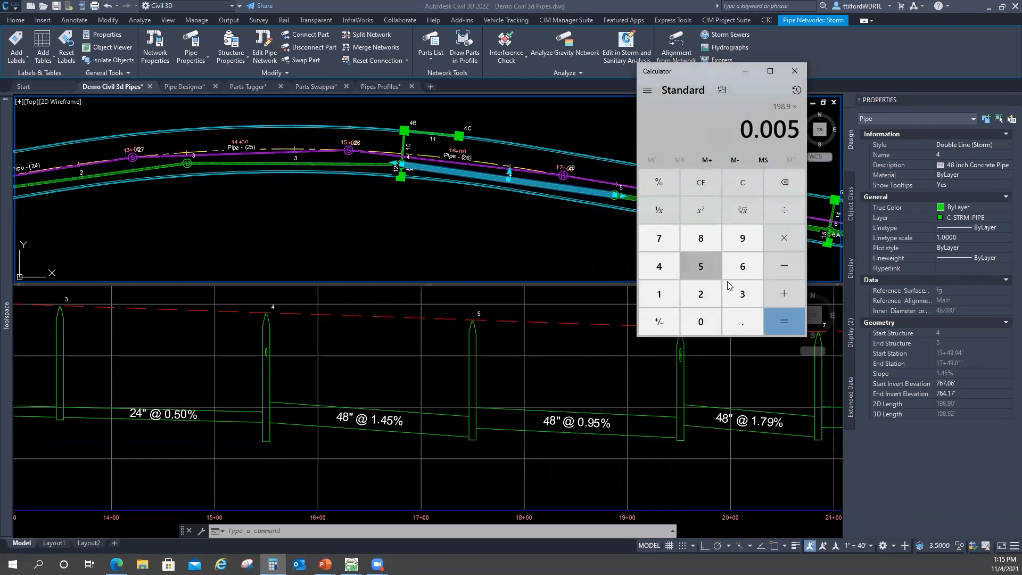
pyautogui.click(783, 323)
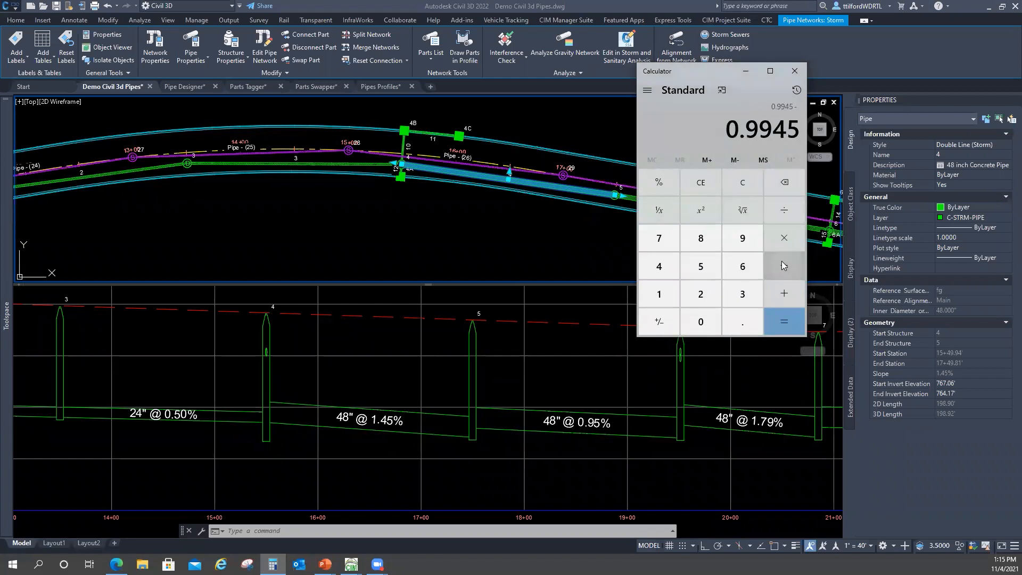
# Subtract pipe 4's 767.06 start invert from the calculated drop
pyautogui.click(659, 239)
pyautogui.click(743, 266)
pyautogui.click(654, 239)
pyautogui.click(733, 319)
pyautogui.click(713, 318)
pyautogui.click(737, 267)
pyautogui.click(783, 320)
# Copy the calculated value without its minus sign and set pipe 4's end invert elevation to 766.0655
pyautogui.moveTo(700, 127); pyautogui.dragTo(796, 136)
pyautogui.rightClick(782, 131)
pyautogui.click(799, 141)
pyautogui.click(967, 394)
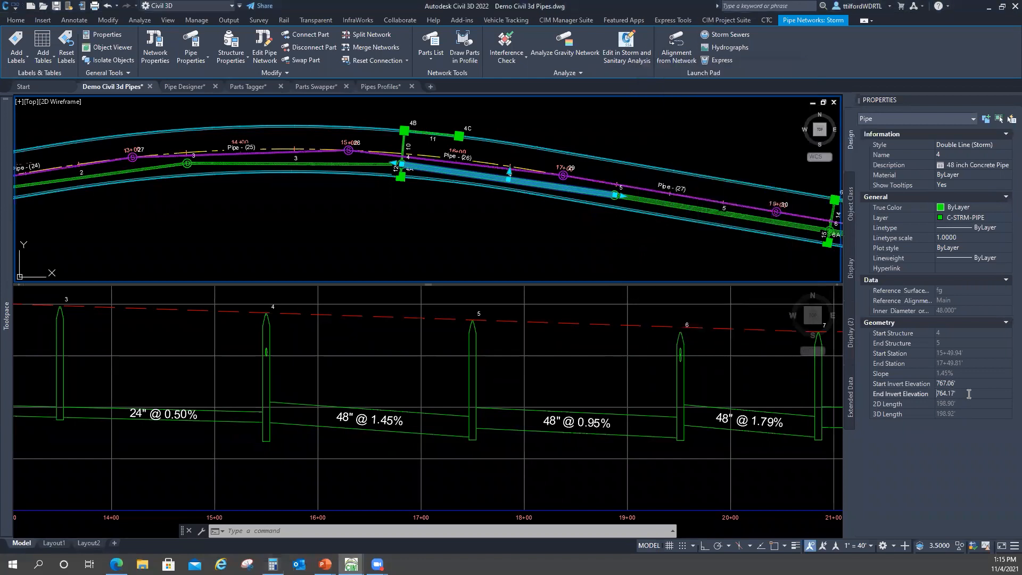
pyautogui.rightClick(942, 393)
pyautogui.click(925, 435)
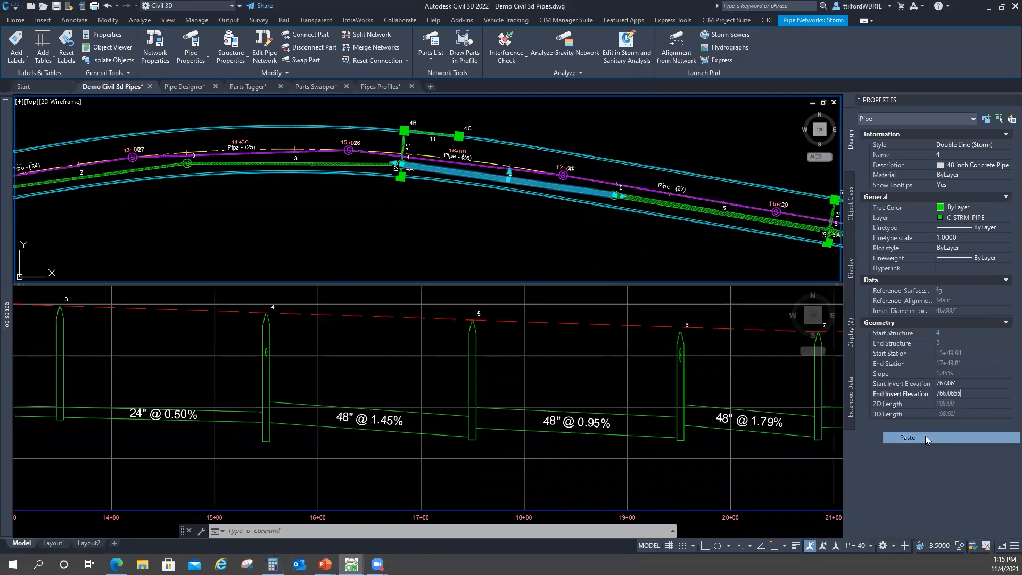
pyautogui.press('Return')
# Examine the pipe slopes along the storm profile down to structure 8 and clear pipe 4's selection
pyautogui.click(542, 381)
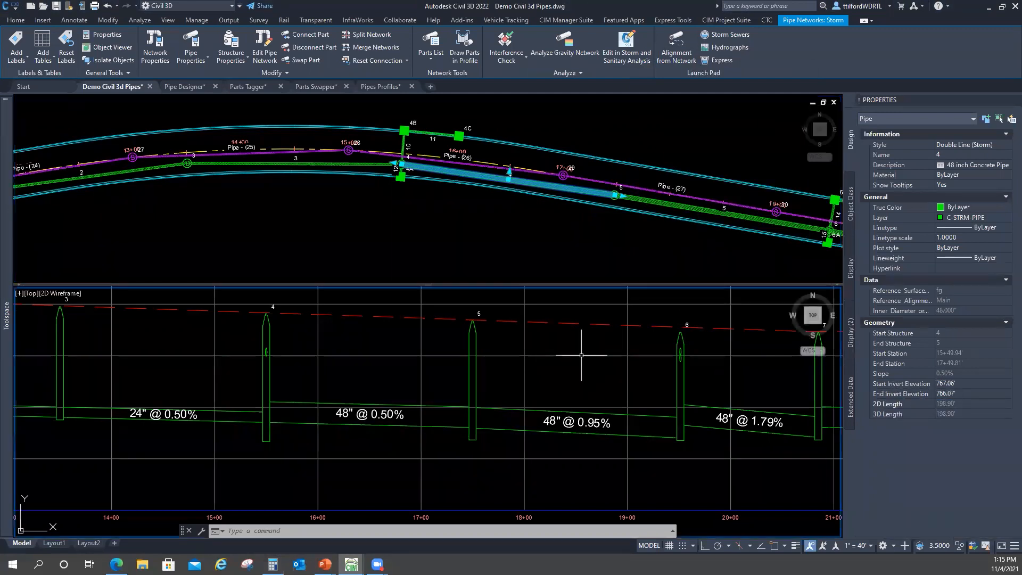
pyautogui.moveTo(591, 397); pyautogui.dragTo(510, 368, button='middle')
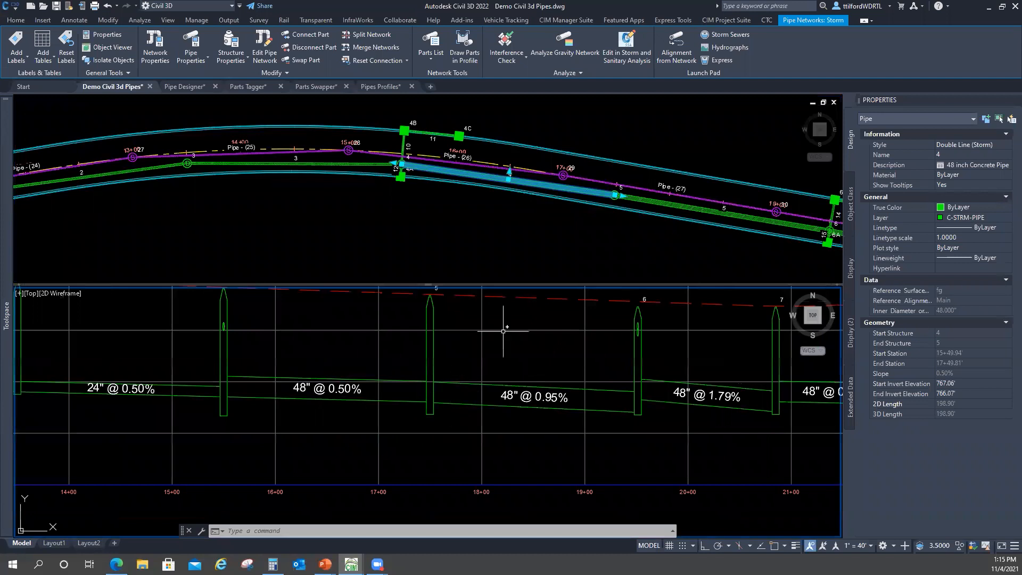
pyautogui.scroll(-3, 479, 351)
pyautogui.scroll(3, 366, 381)
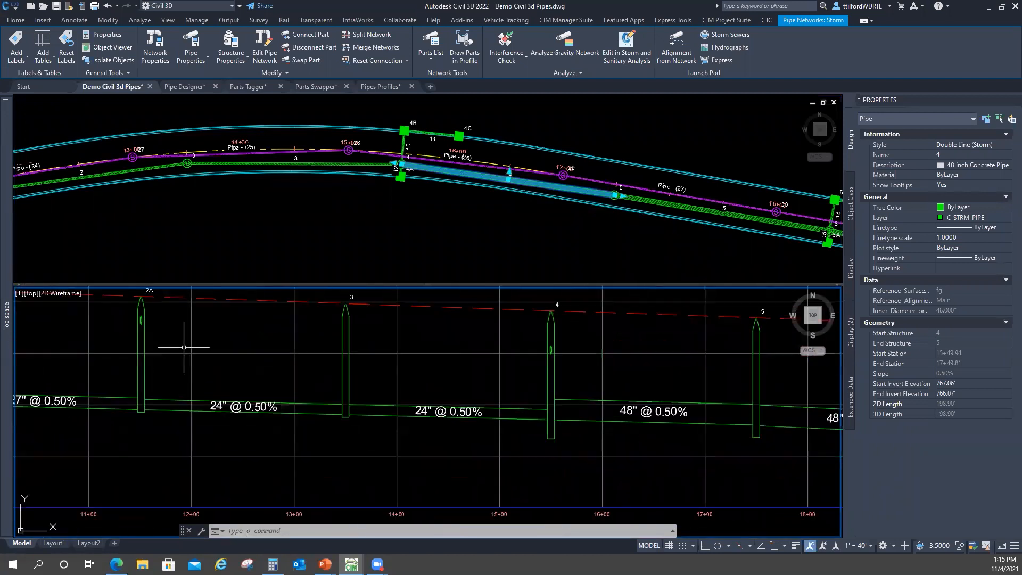
pyautogui.scroll(-2, 182, 373)
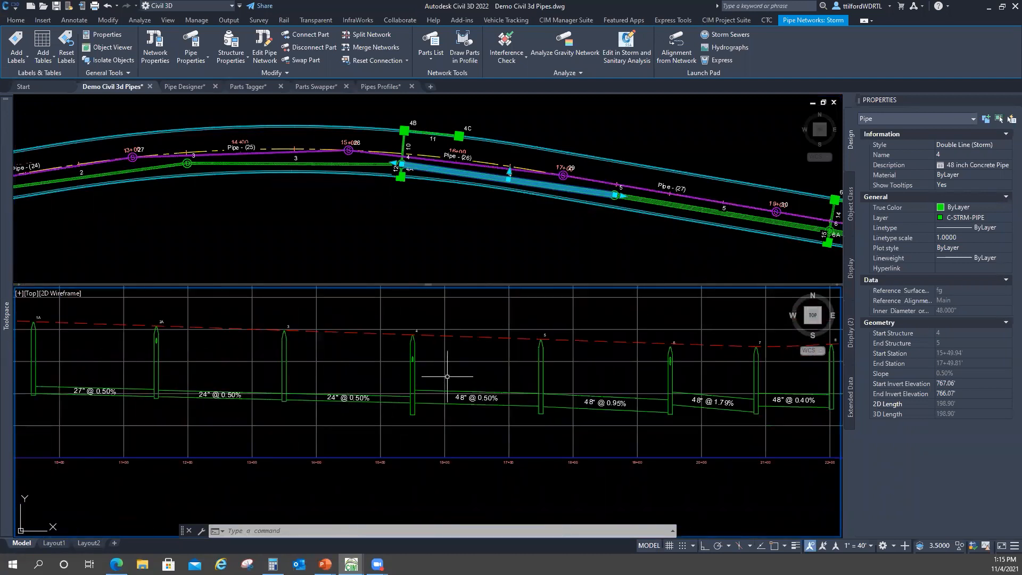
pyautogui.moveTo(608, 384); pyautogui.dragTo(480, 367, button='middle')
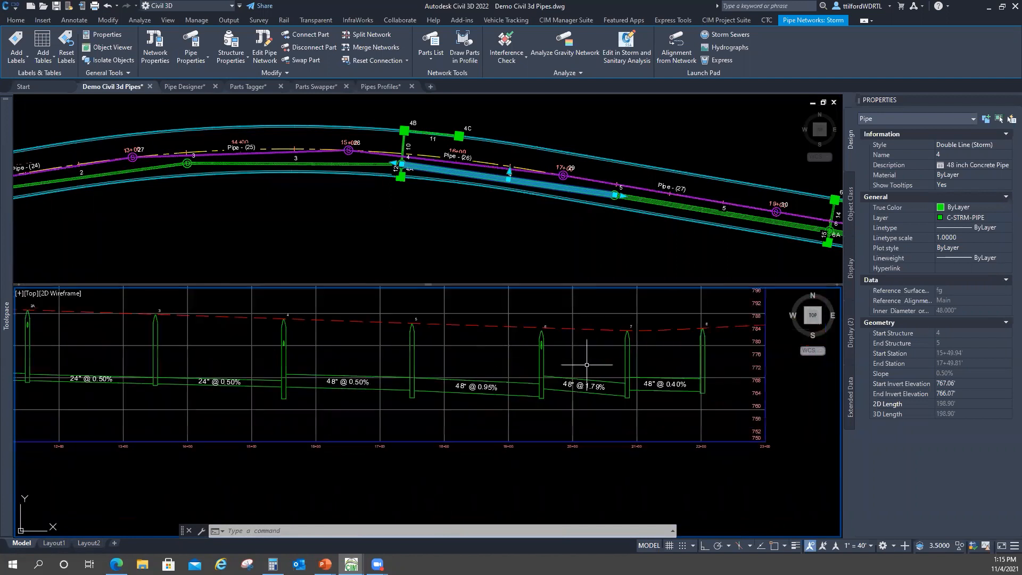
pyautogui.moveTo(584, 369); pyautogui.dragTo(544, 370, button='middle')
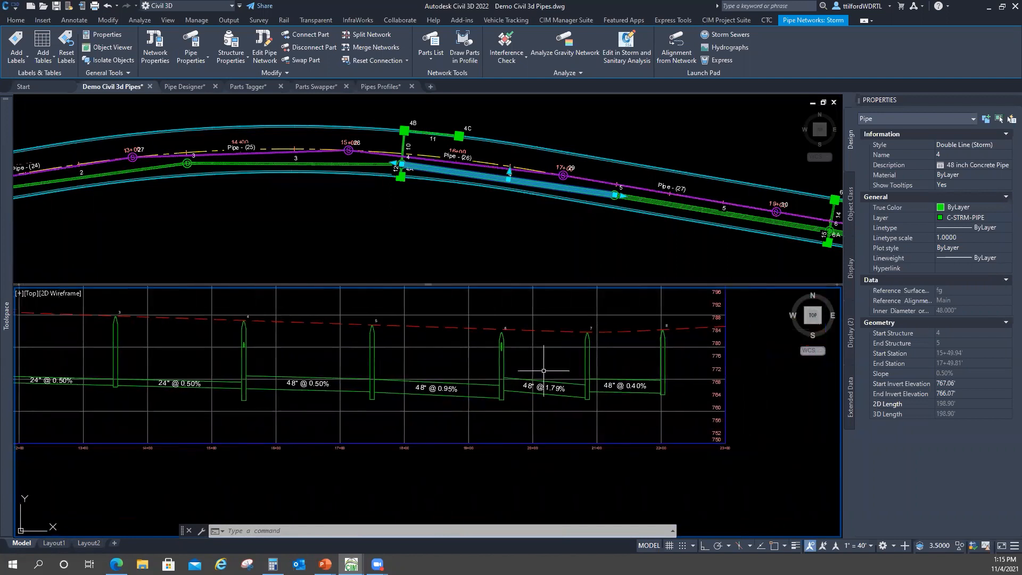
pyautogui.click(494, 212)
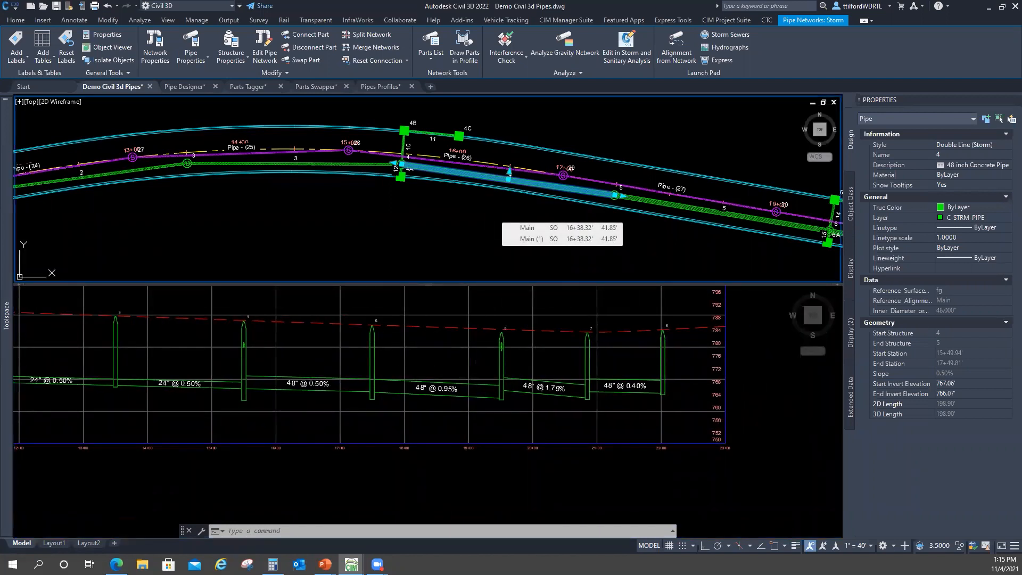
pyautogui.press('Escape')
pyautogui.moveTo(604, 224); pyautogui.dragTo(600, 225, button='middle')
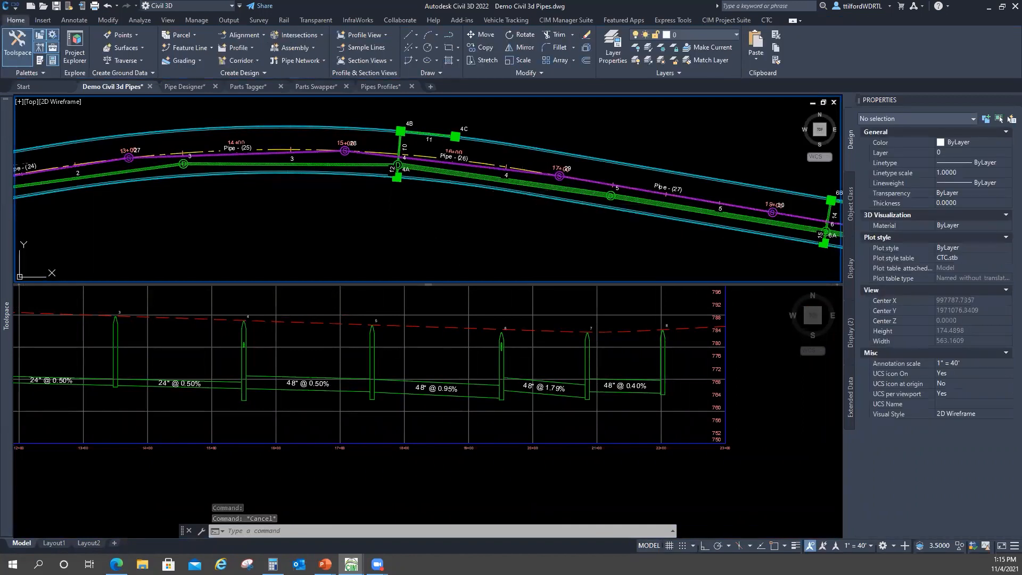
pyautogui.click(466, 233)
pyautogui.click(415, 214)
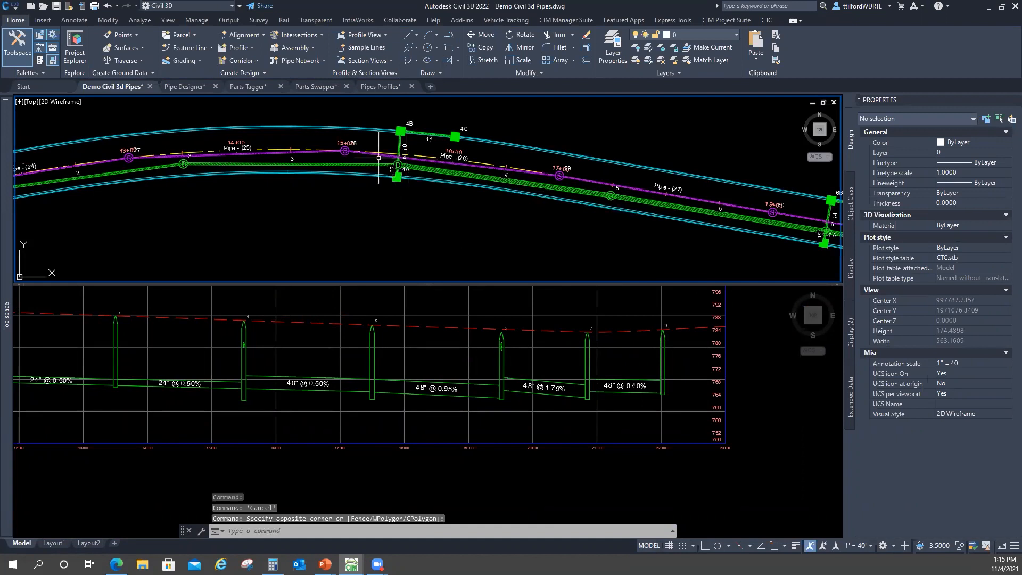
pyautogui.click(456, 232)
pyautogui.click(552, 233)
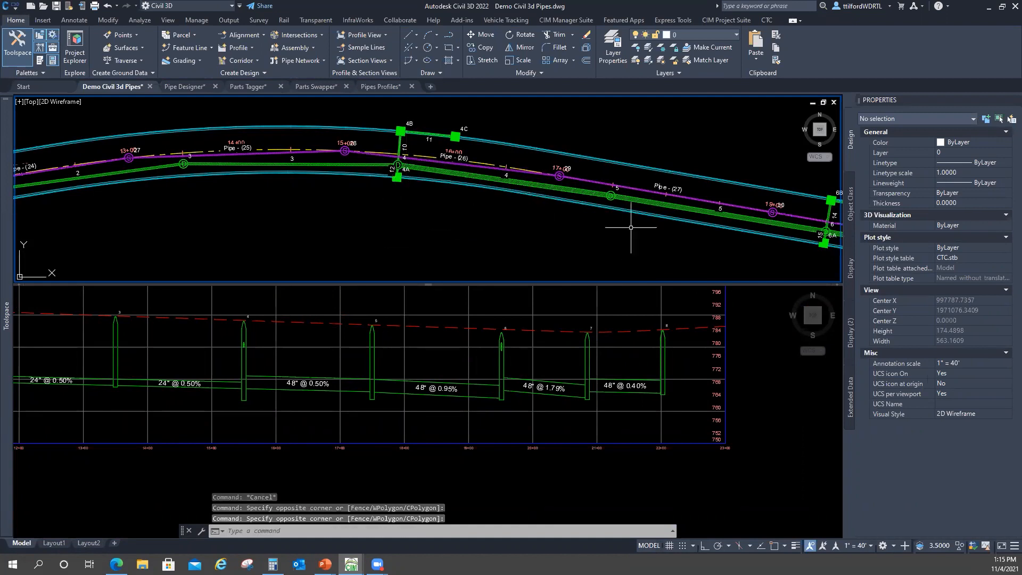
# Select pipe 5 between structures 5 and 6 in plan and bring up Calculator alongside its properties
pyautogui.moveTo(628, 221); pyautogui.dragTo(468, 209, button='middle')
pyautogui.scroll(2, 468, 210)
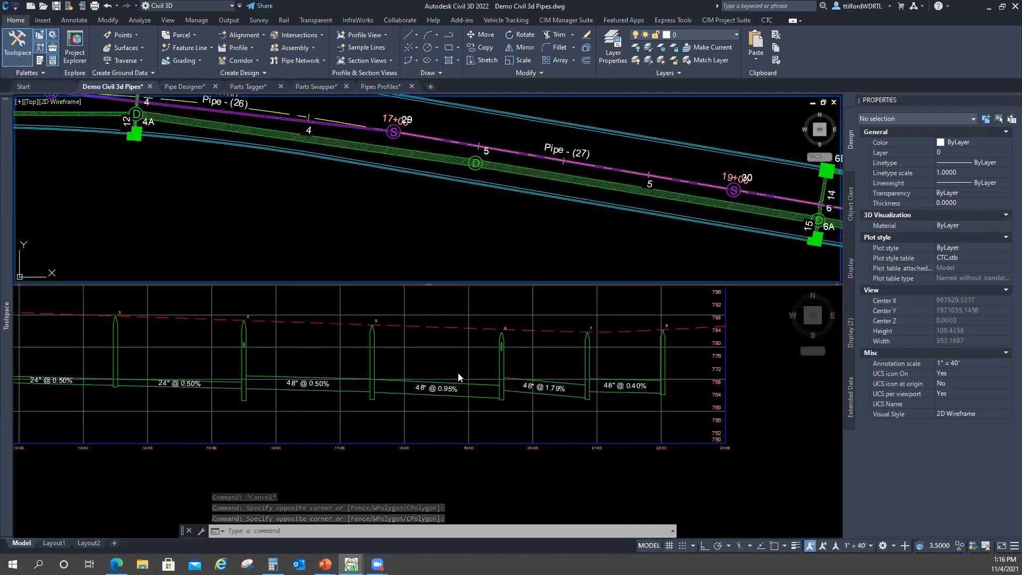
pyautogui.click(362, 191)
pyautogui.click(352, 194)
pyautogui.moveTo(541, 207); pyautogui.dragTo(455, 202, button='middle')
pyautogui.click(504, 181)
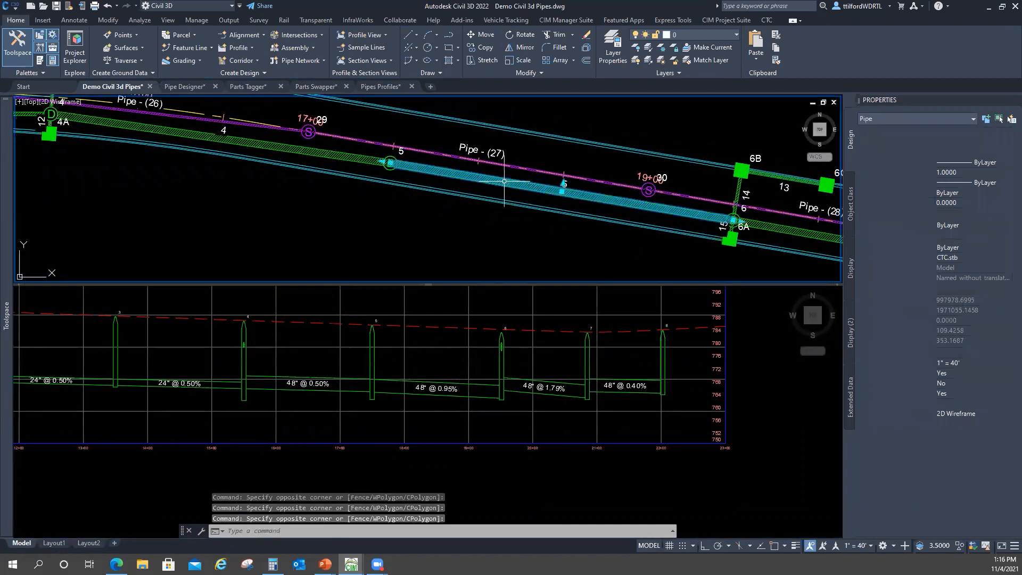
pyautogui.click(273, 564)
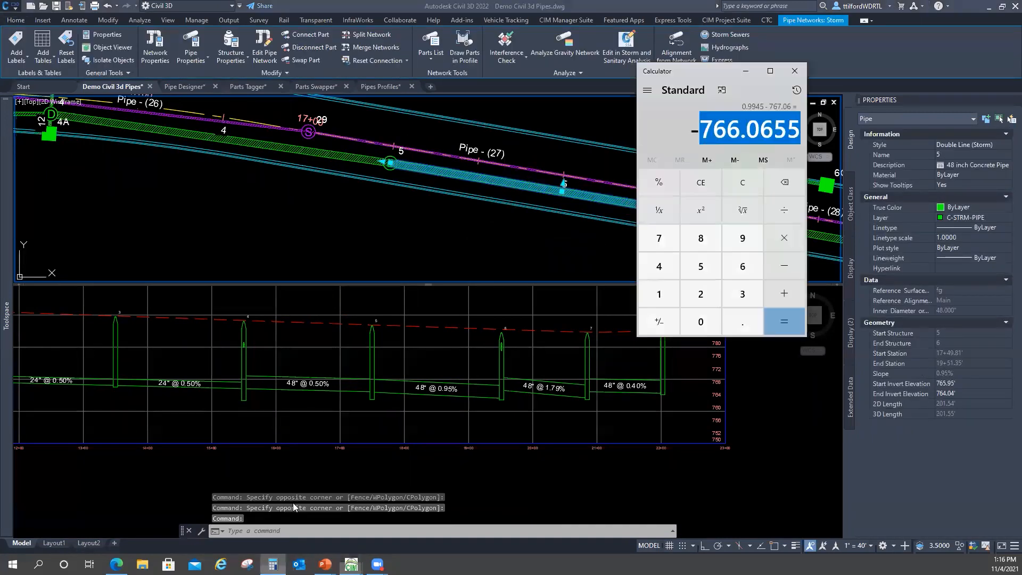
pyautogui.moveTo(698, 74); pyautogui.dragTo(458, 91)
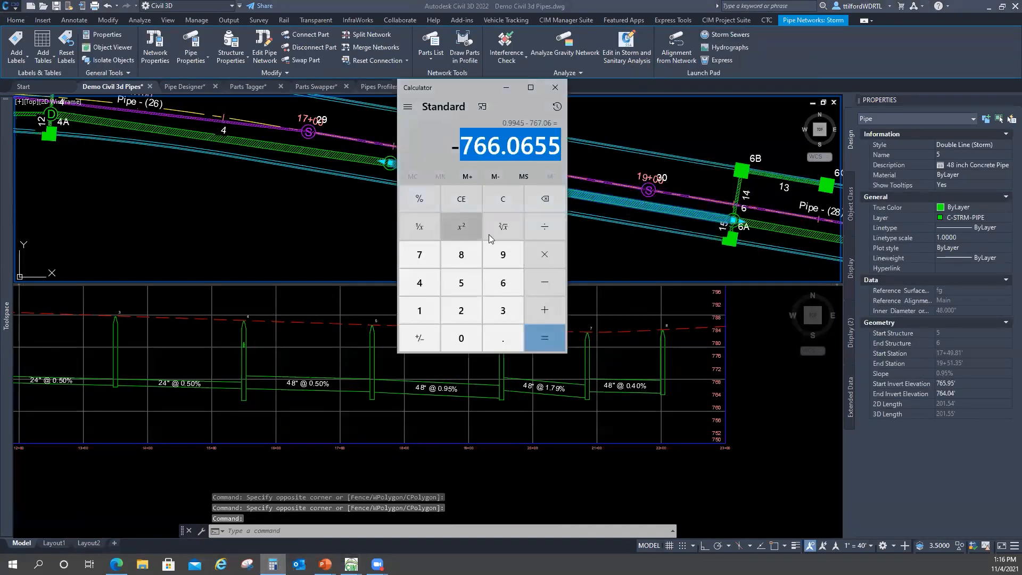
# Clear the calculator and multiply pipe 5's 201.54 length by the 0.005 slope
pyautogui.click(504, 202)
pyautogui.click(462, 312)
pyautogui.click(462, 338)
pyautogui.click(432, 317)
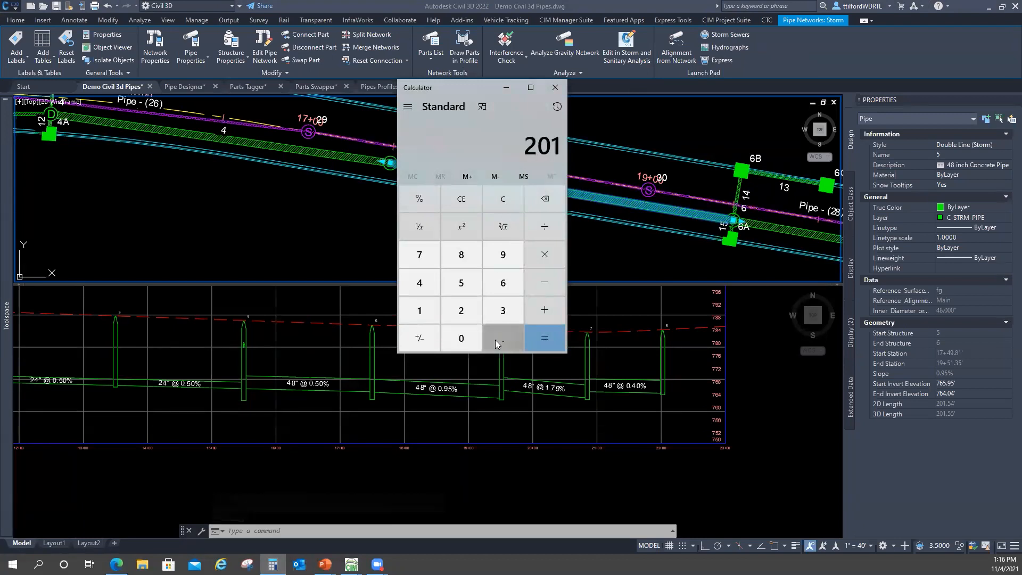
pyautogui.click(495, 339)
pyautogui.click(462, 280)
pyautogui.click(421, 282)
pyautogui.click(490, 340)
pyautogui.click(461, 338)
pyautogui.click(461, 338)
pyautogui.click(473, 287)
pyautogui.click(544, 337)
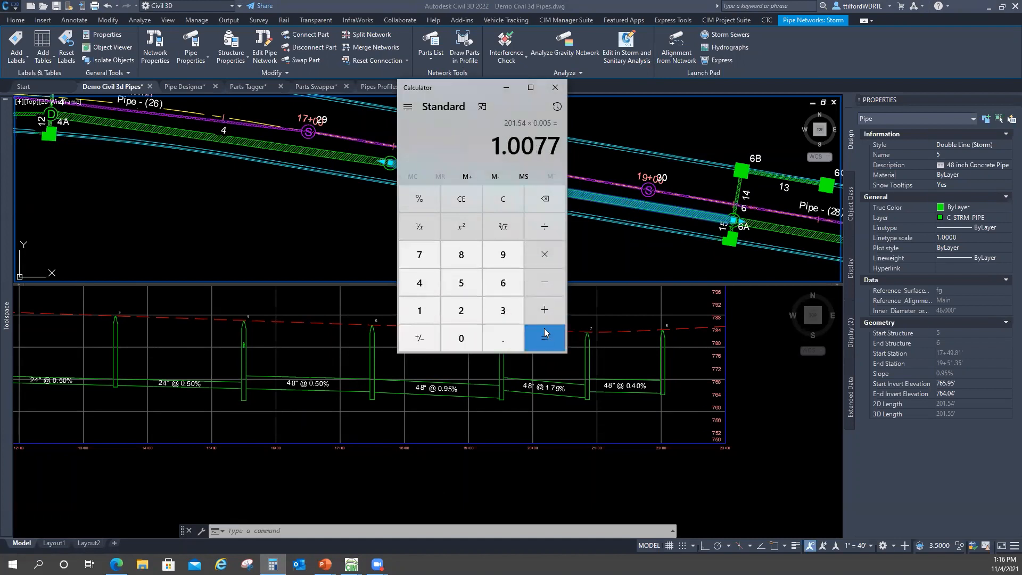
# Subtract pipe 5's 765.95 start invert from its calculated drop
pyautogui.click(546, 281)
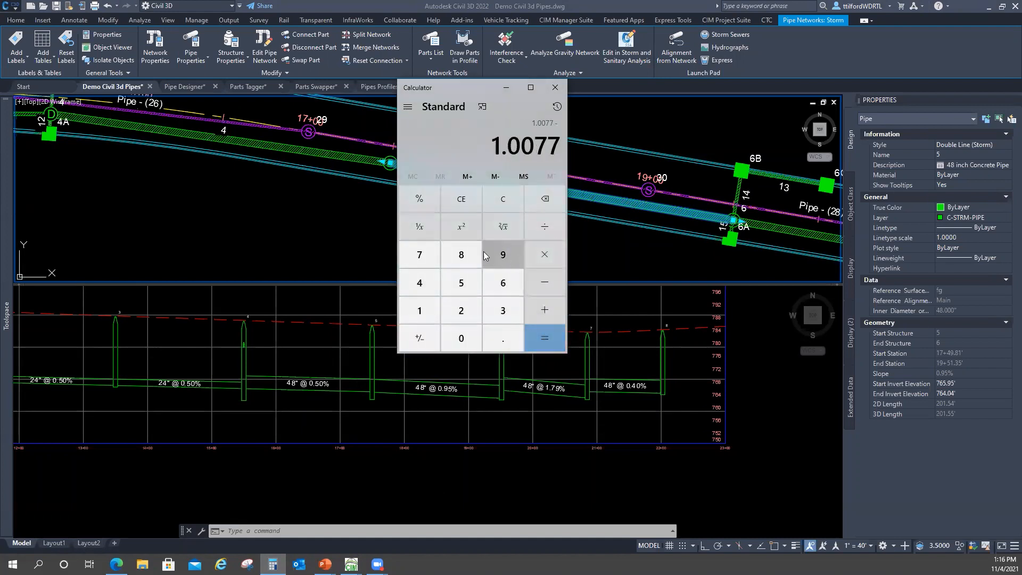
pyautogui.click(419, 254)
pyautogui.click(503, 283)
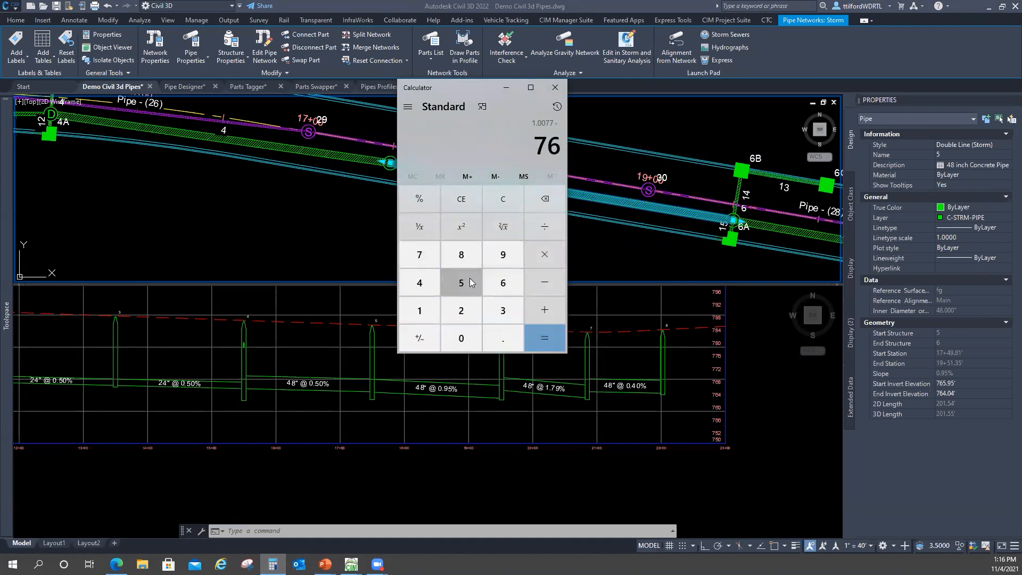
pyautogui.click(471, 283)
pyautogui.click(503, 339)
pyautogui.click(486, 262)
pyautogui.click(464, 283)
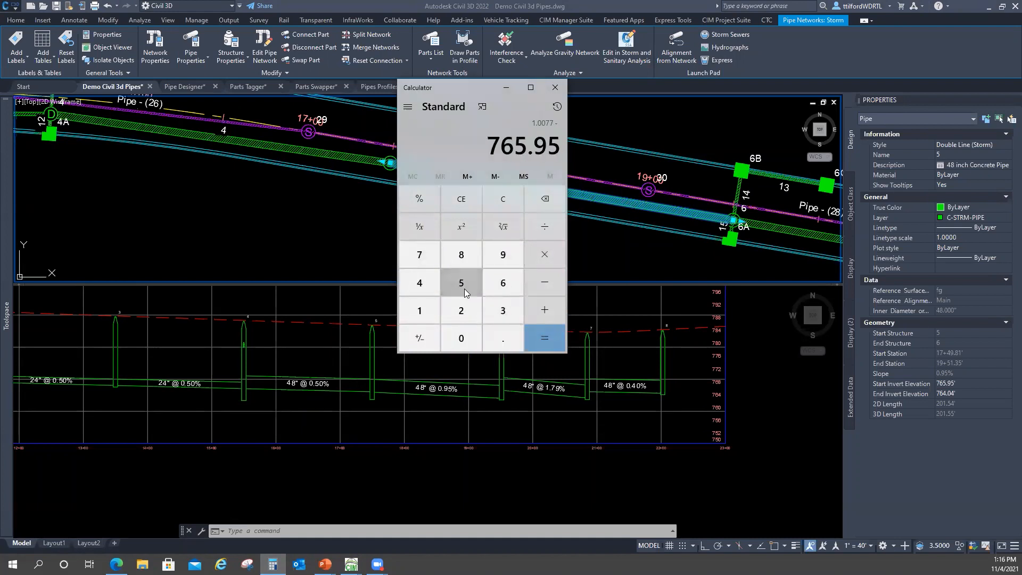
pyautogui.click(536, 339)
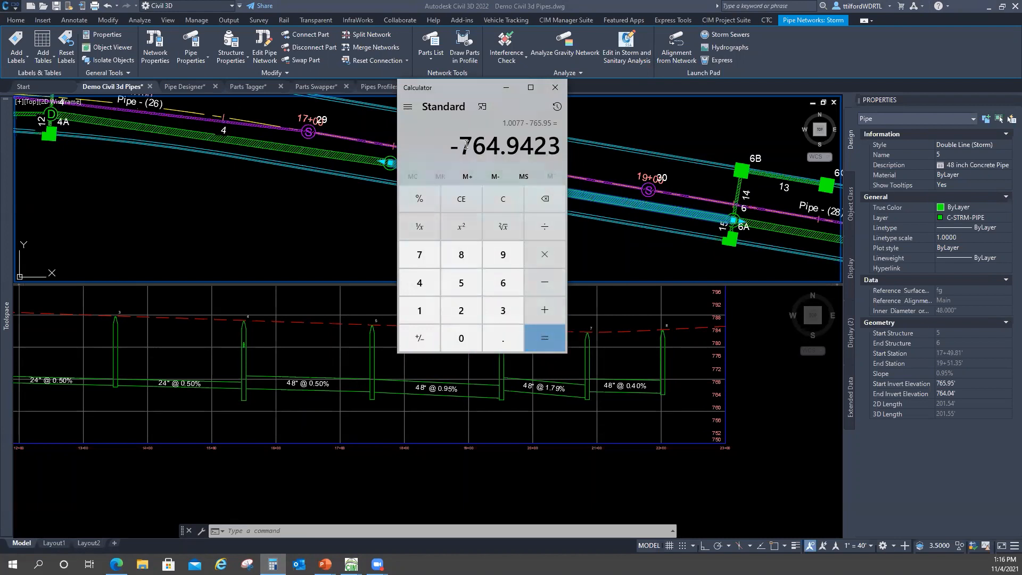
# Copy the calculated value without its minus sign and set pipe 5's end invert elevation to 764.9423
pyautogui.moveTo(467, 145); pyautogui.dragTo(560, 157)
pyautogui.moveTo(462, 146); pyautogui.dragTo(567, 156)
pyautogui.hotkey('ctrl', 'c')
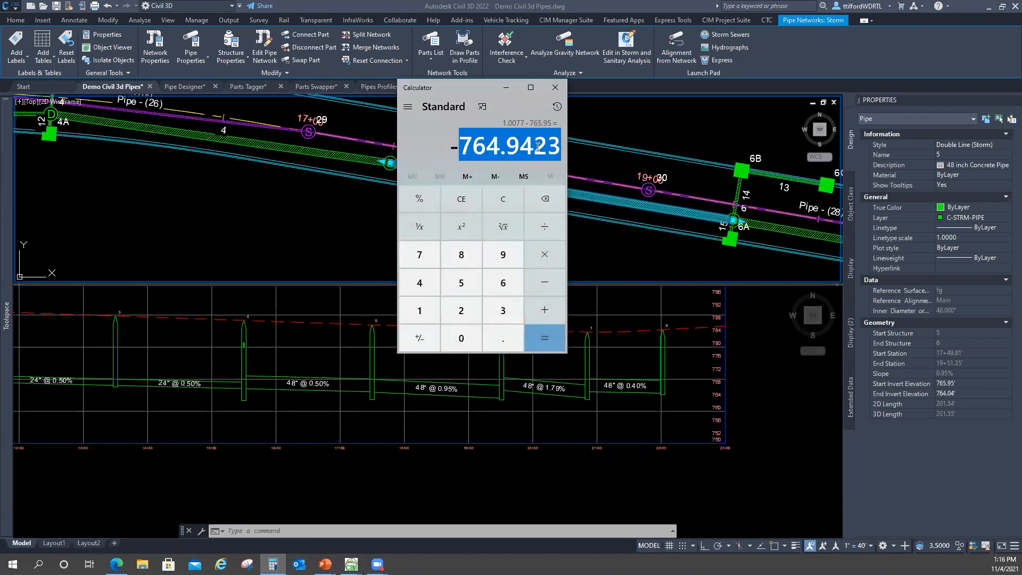
pyautogui.rightClick(538, 147)
pyautogui.click(556, 158)
pyautogui.click(957, 394)
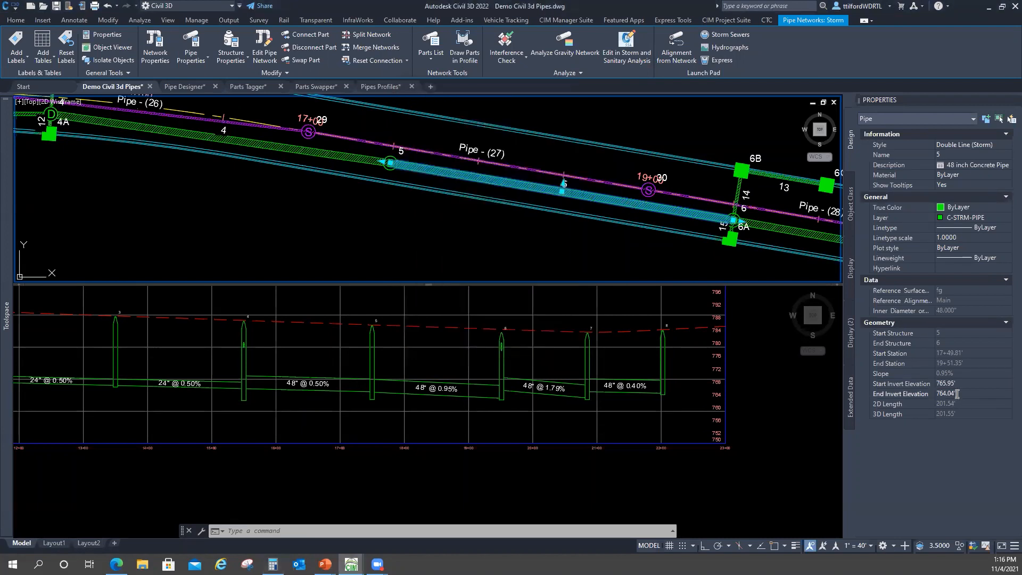
pyautogui.rightClick(946, 393)
pyautogui.click(934, 434)
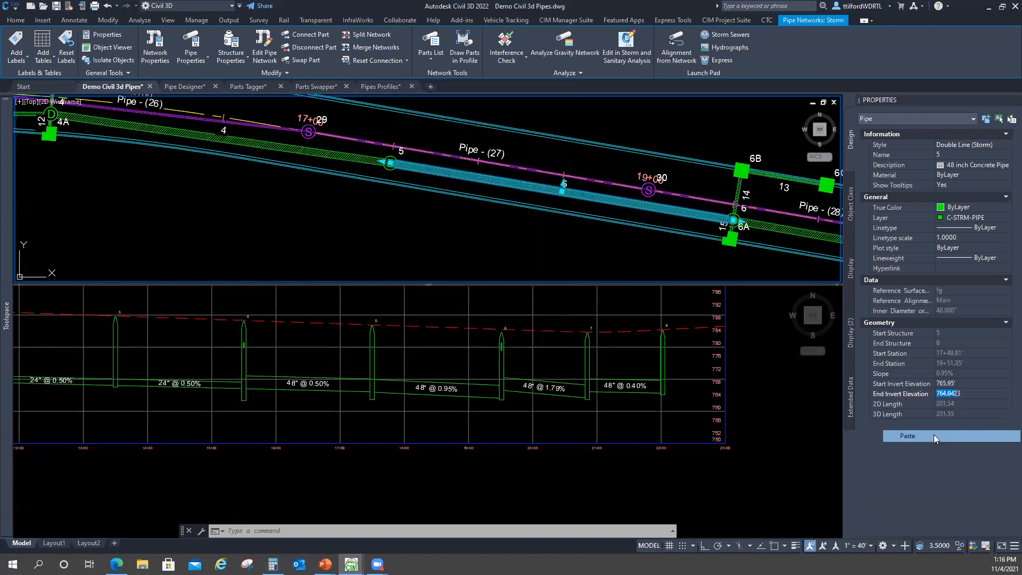
pyautogui.click(639, 372)
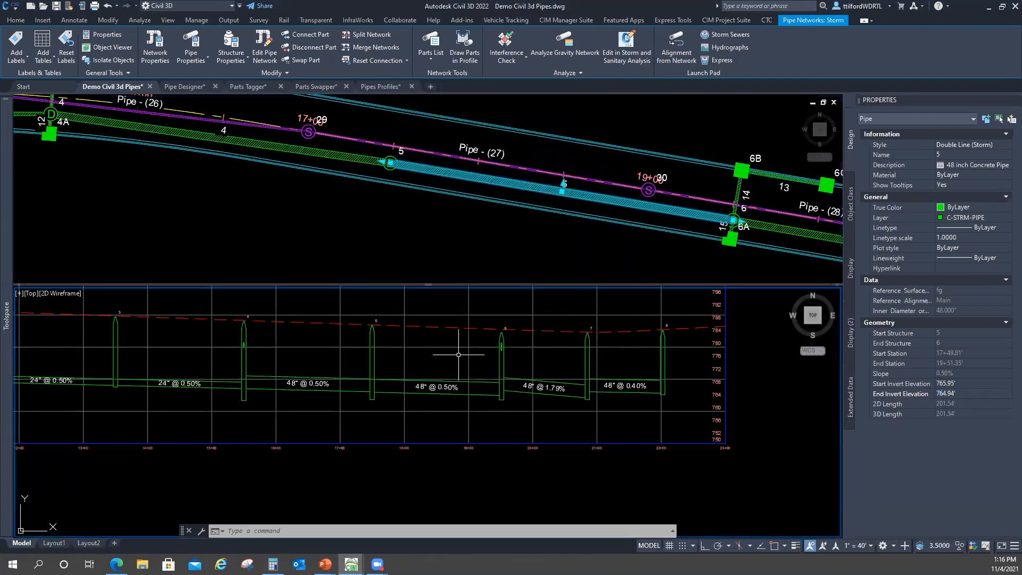
# Deselect pipe 5, select storm structure 6 in plan, and open its structure properties
pyautogui.click(489, 229)
pyautogui.press('Escape')
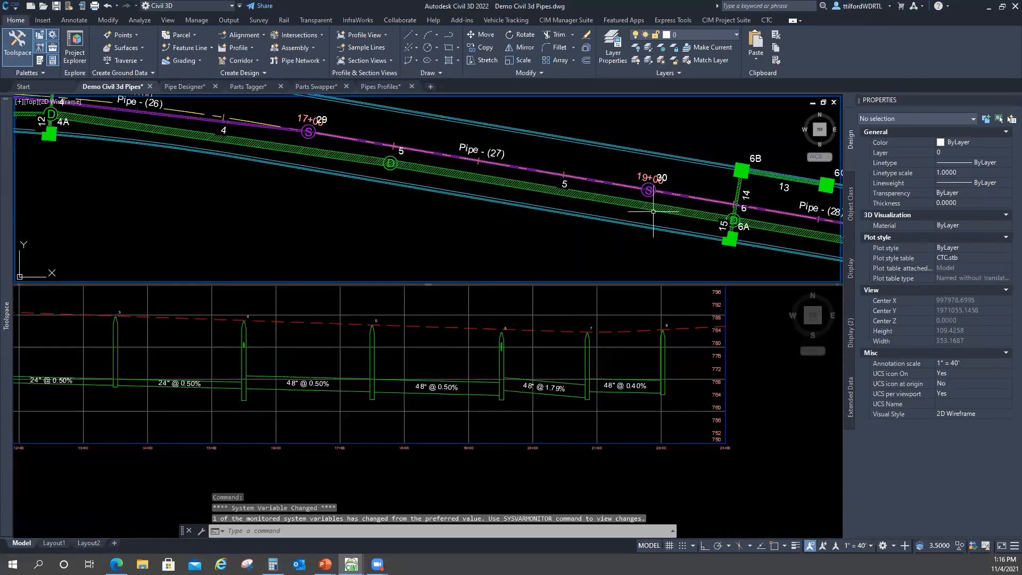
pyautogui.moveTo(654, 212); pyautogui.dragTo(465, 194, button='middle')
pyautogui.scroll(6, 515, 193)
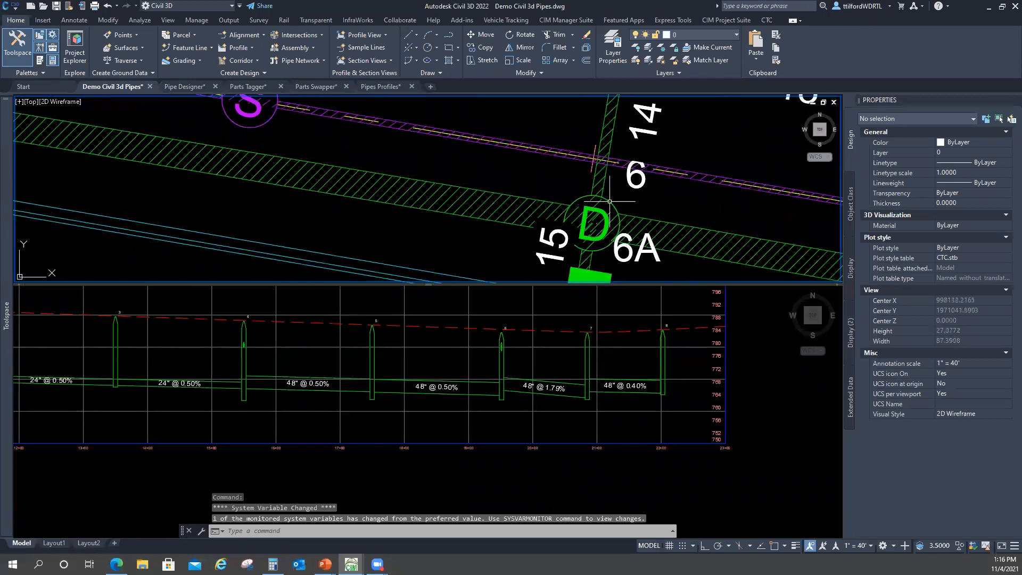
pyautogui.click(610, 201)
pyautogui.scroll(-2, 610, 202)
pyautogui.moveTo(610, 203); pyautogui.dragTo(484, 140, button='middle')
pyautogui.rightClick(532, 143)
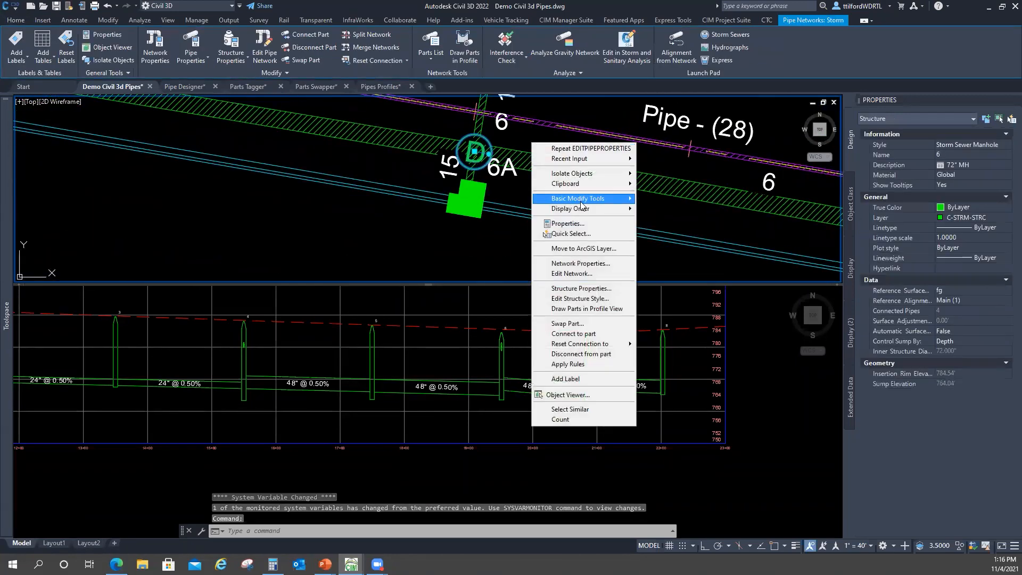
pyautogui.click(584, 288)
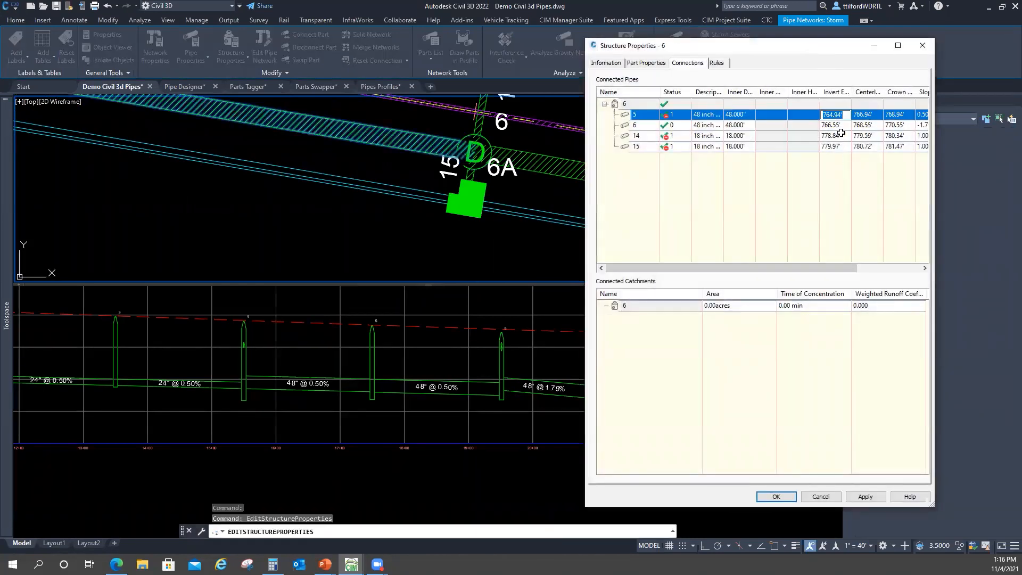
# Copy pipe 5's 764.94 invert at structure 6 to pipe 6's invert elevation and apply the change
pyautogui.rightClick(832, 115)
pyautogui.click(842, 148)
pyautogui.click(834, 124)
pyautogui.rightClick(834, 128)
pyautogui.click(833, 163)
pyautogui.click(867, 496)
pyautogui.click(775, 495)
# Select pipe 6 between structures 6 and 7 in plan and bring up Calculator alongside its properties
pyautogui.click(611, 394)
pyautogui.moveTo(611, 395); pyautogui.dragTo(564, 374, button='middle')
pyautogui.click(560, 226)
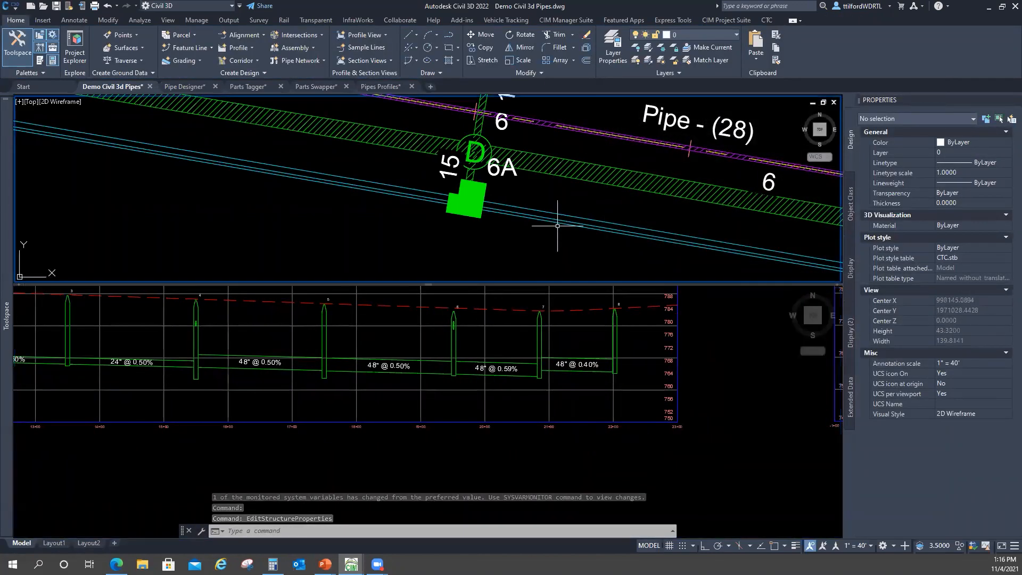
pyautogui.scroll(-6, 559, 221)
pyautogui.scroll(3, 500, 215)
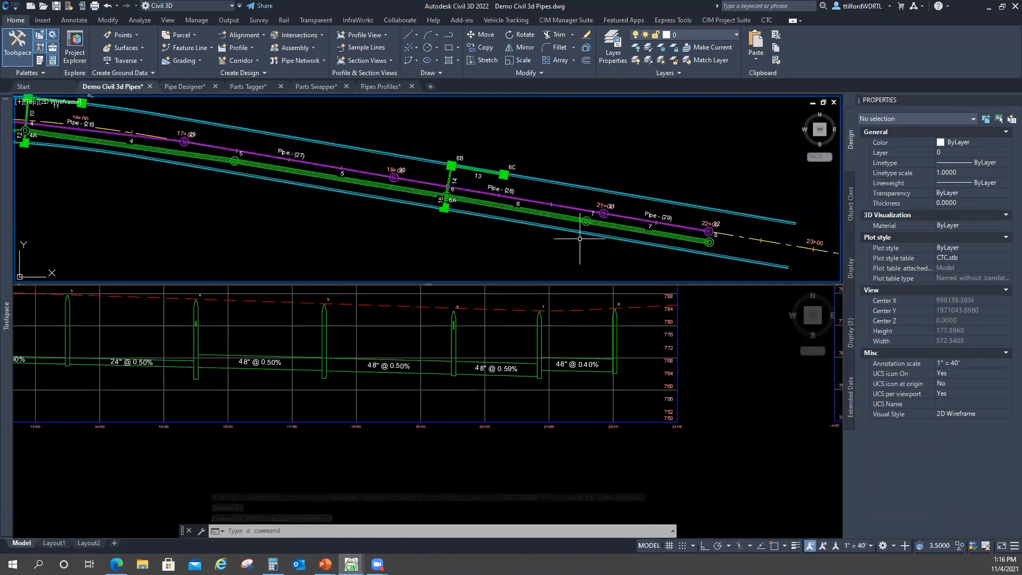
pyautogui.click(511, 198)
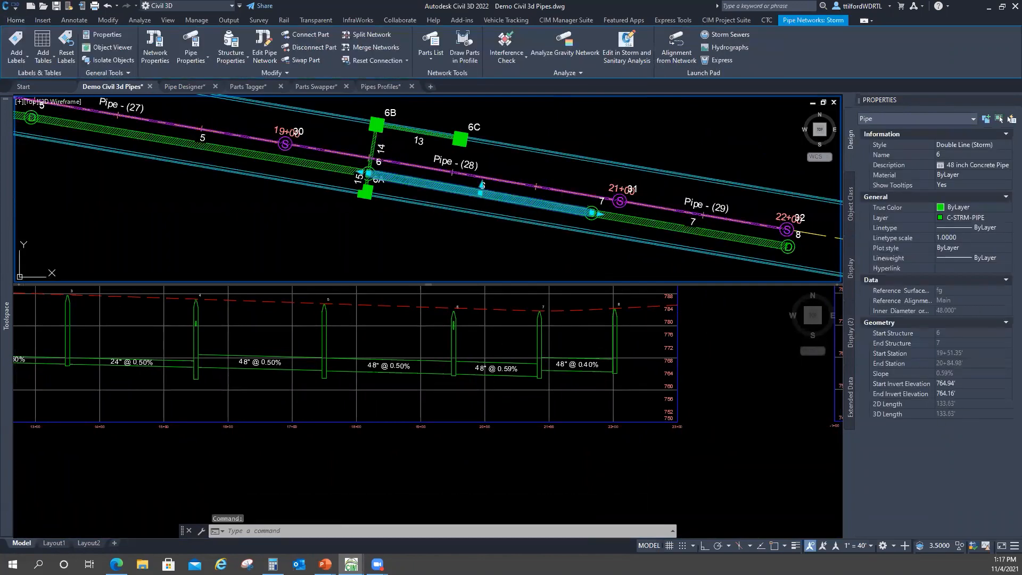
pyautogui.click(273, 564)
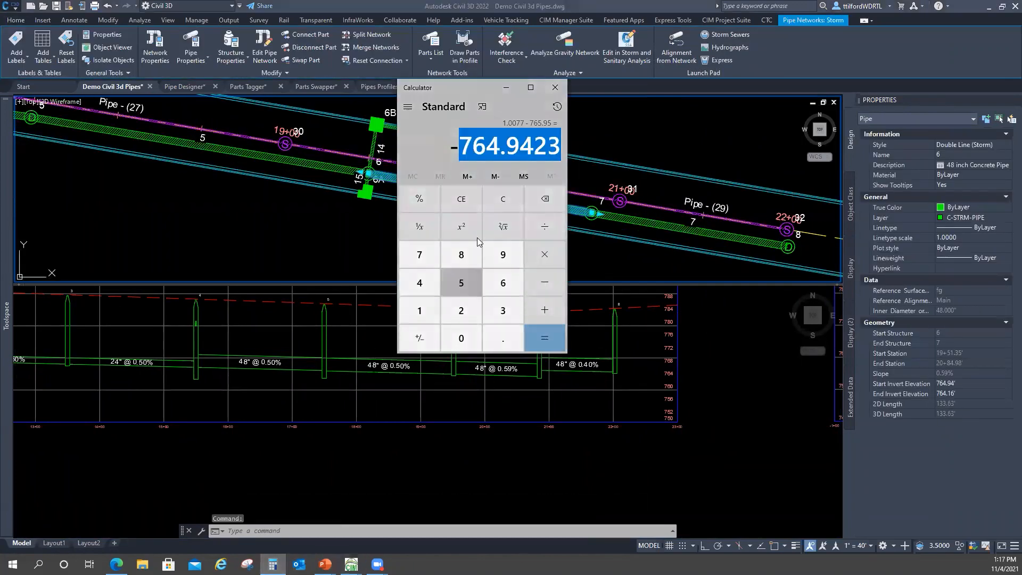
pyautogui.click(504, 206)
pyautogui.click(419, 254)
pyautogui.click(504, 283)
pyautogui.click(430, 285)
# Clear the calculator and multiply pipe 6's 133.63 length by the 0.005 slope
pyautogui.click(503, 203)
pyautogui.click(420, 309)
pyautogui.click(503, 312)
pyautogui.click(503, 311)
pyautogui.click(503, 338)
pyautogui.click(503, 282)
pyautogui.click(502, 311)
pyautogui.click(544, 254)
pyautogui.click(461, 338)
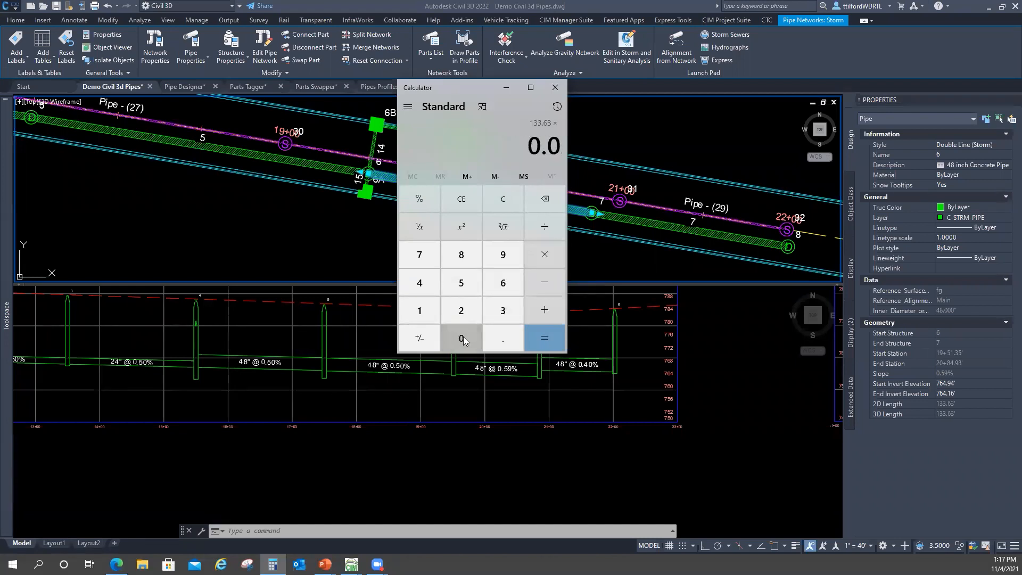
pyautogui.click(462, 339)
pyautogui.click(461, 283)
pyautogui.click(545, 339)
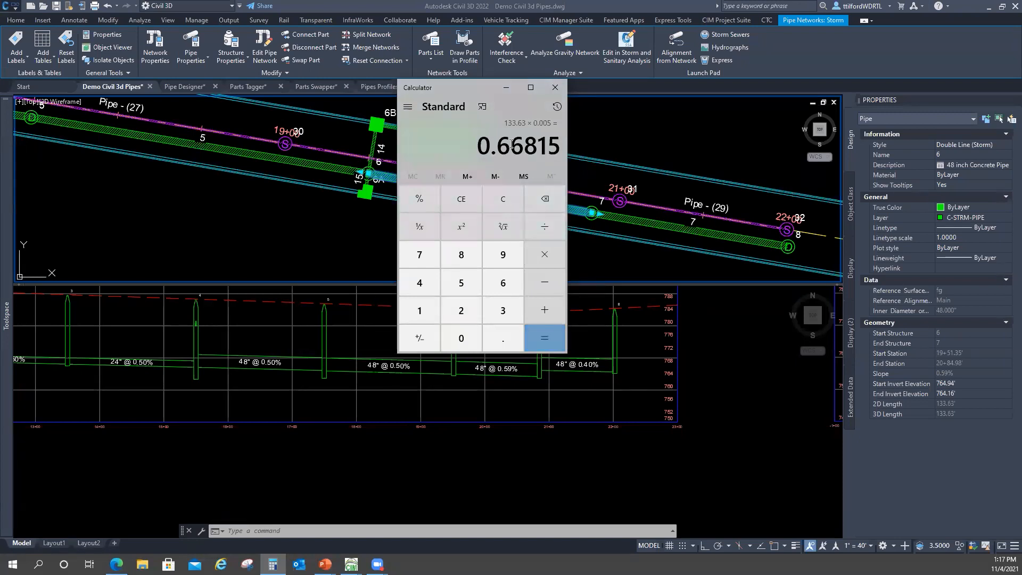
# Subtract pipe 6's 764.94 start invert from its calculated drop
pyautogui.click(544, 282)
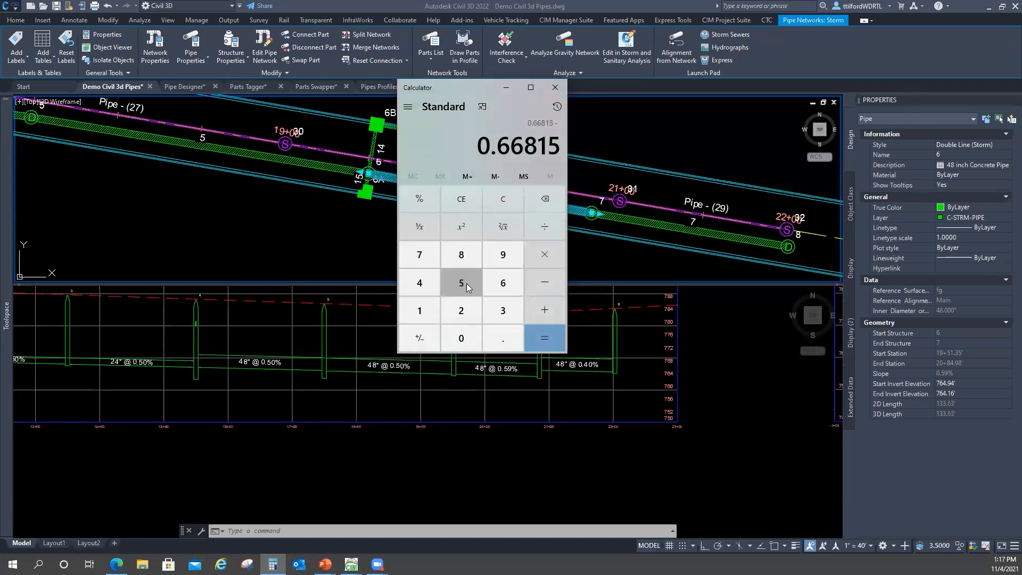
pyautogui.click(420, 254)
pyautogui.click(503, 283)
pyautogui.click(420, 283)
pyautogui.click(503, 338)
pyautogui.click(504, 254)
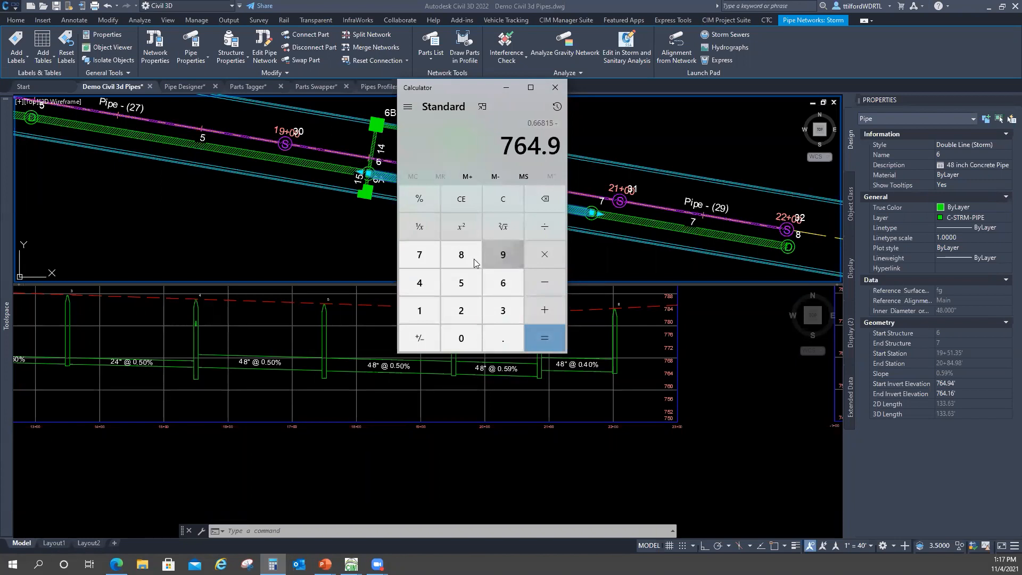
pyautogui.click(419, 283)
pyautogui.click(545, 338)
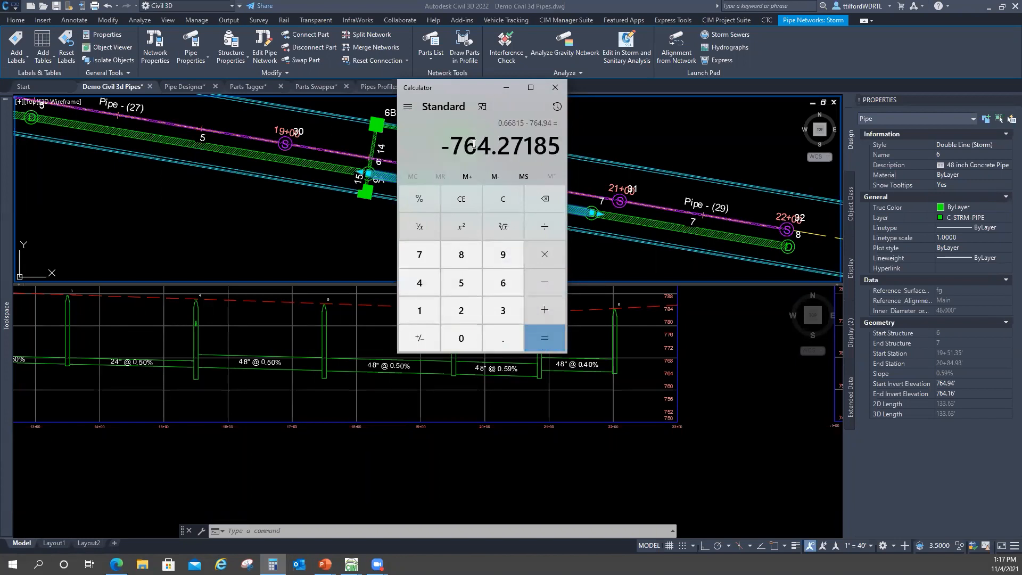
# Copy the calculated value without its minus sign, set pipe 6's end invert elevation to 764.27185, and deselect the pipe
pyautogui.moveTo(463, 147); pyautogui.dragTo(562, 147)
pyautogui.rightClick(522, 144)
pyautogui.click(537, 153)
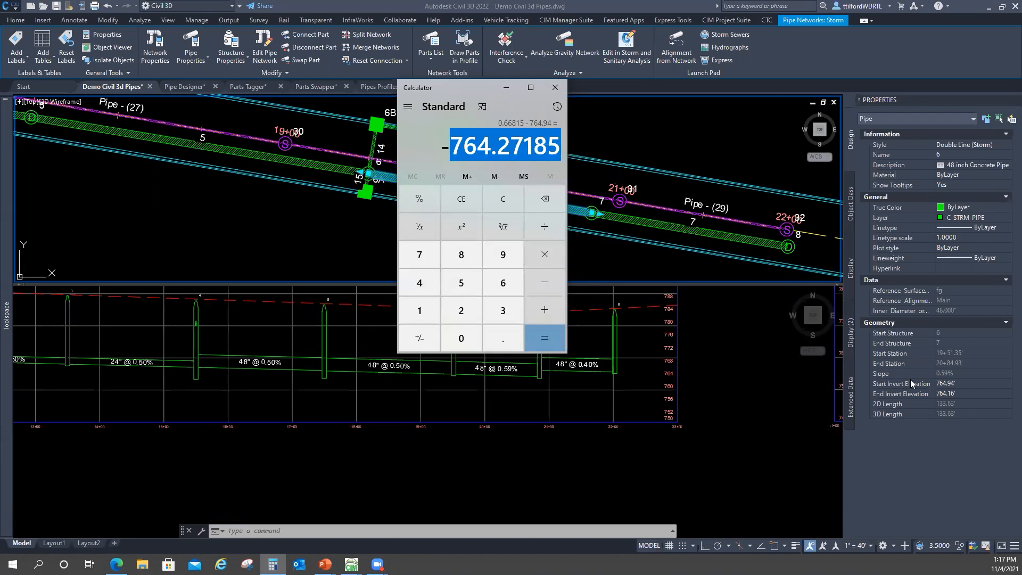
pyautogui.click(967, 395)
pyautogui.click(933, 394)
pyautogui.rightClick(947, 393)
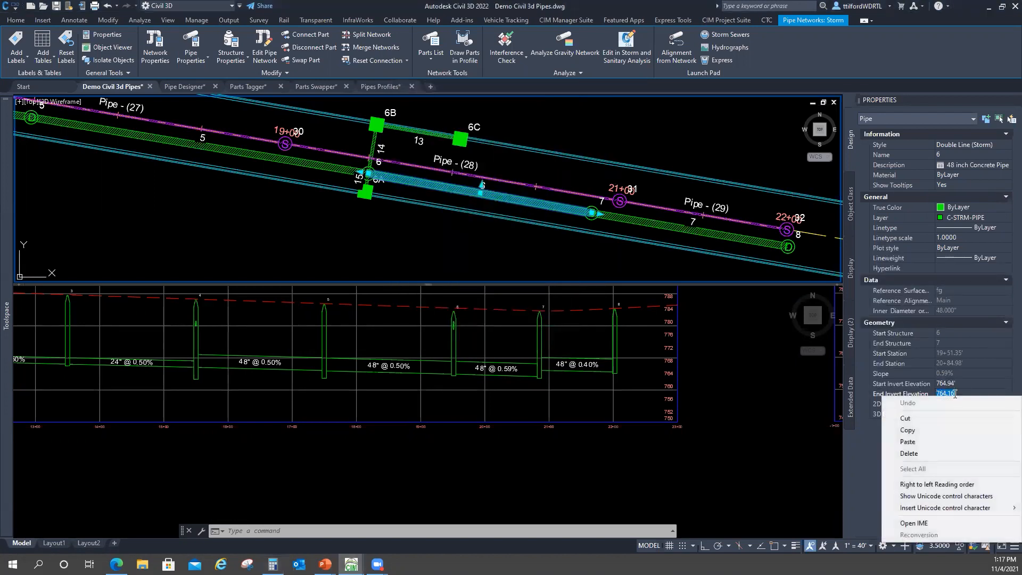
pyautogui.click(926, 442)
pyautogui.click(955, 412)
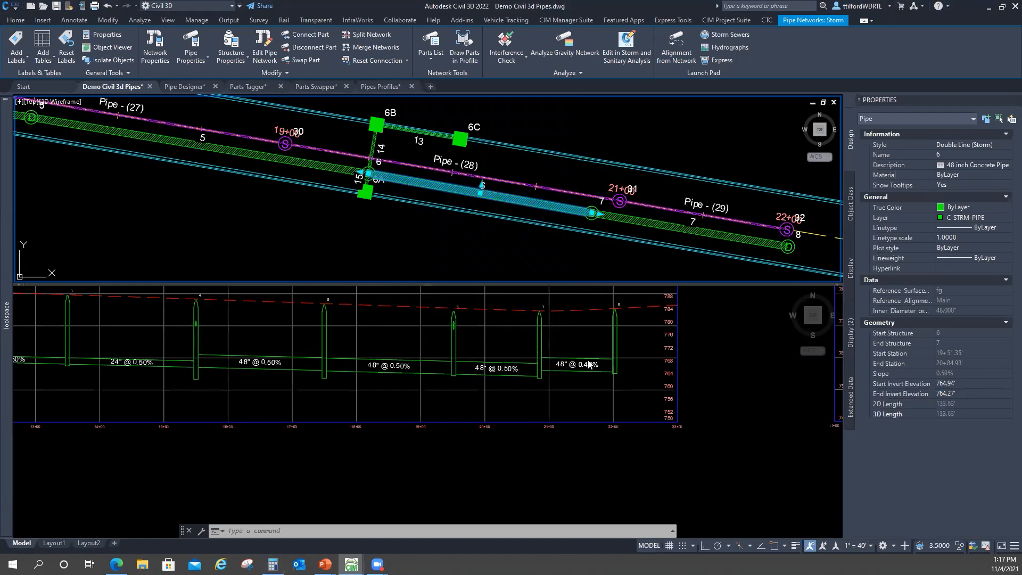
pyautogui.press('Escape')
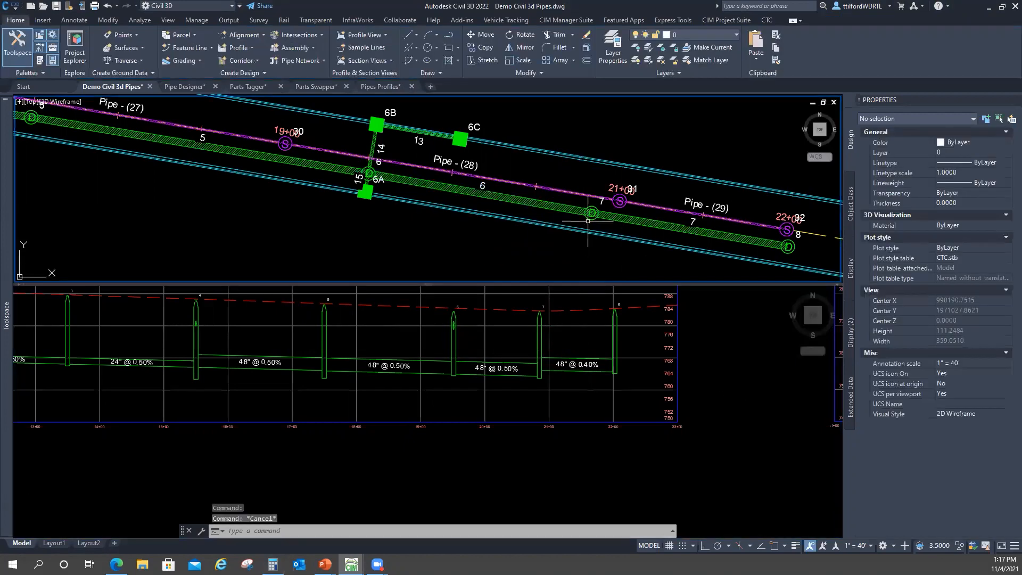
pyautogui.click(589, 219)
pyautogui.rightClick(648, 179)
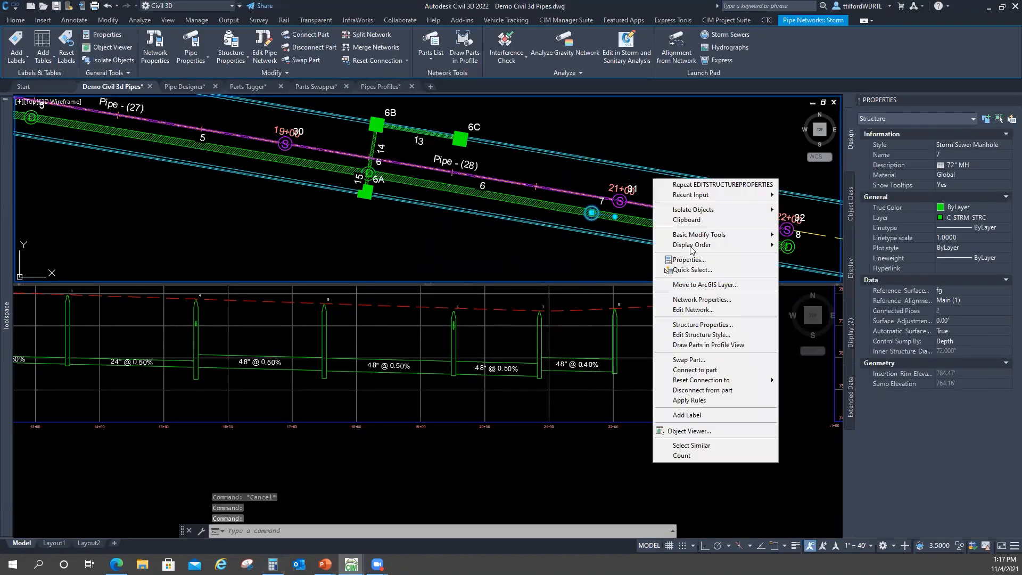
pyautogui.click(690, 324)
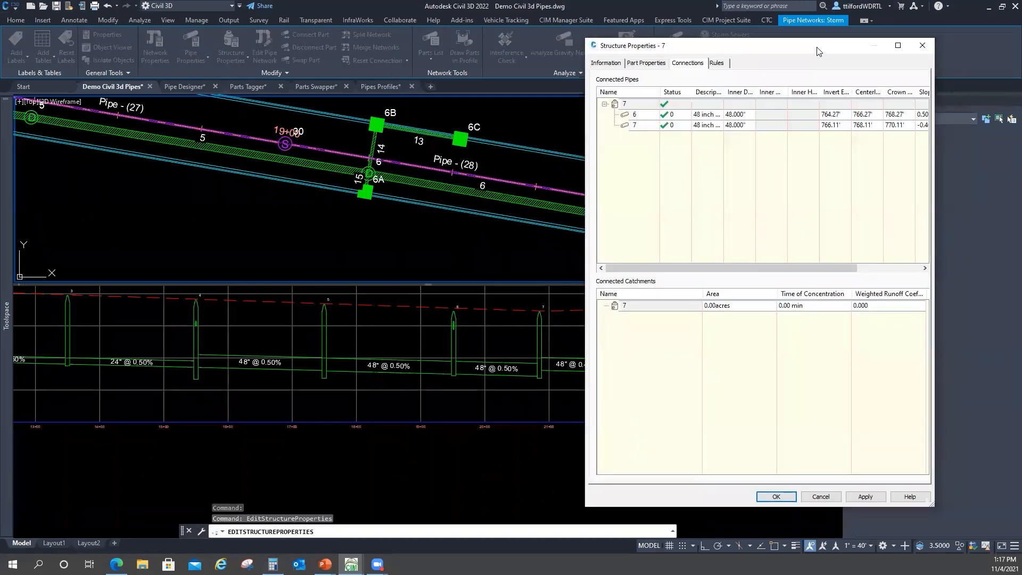
pyautogui.moveTo(817, 48); pyautogui.dragTo(838, 43)
pyautogui.click(864, 109)
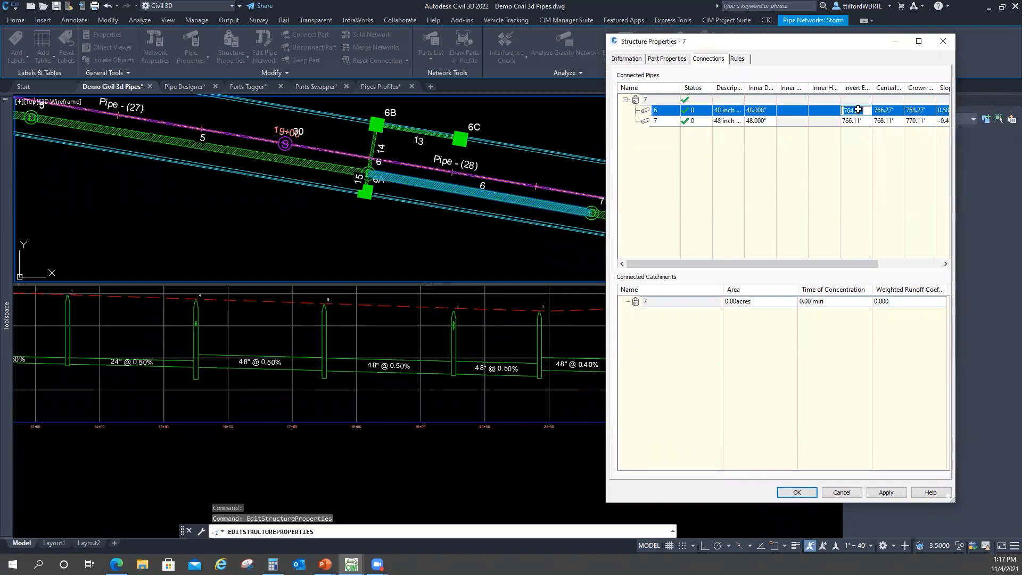
pyautogui.click(943, 42)
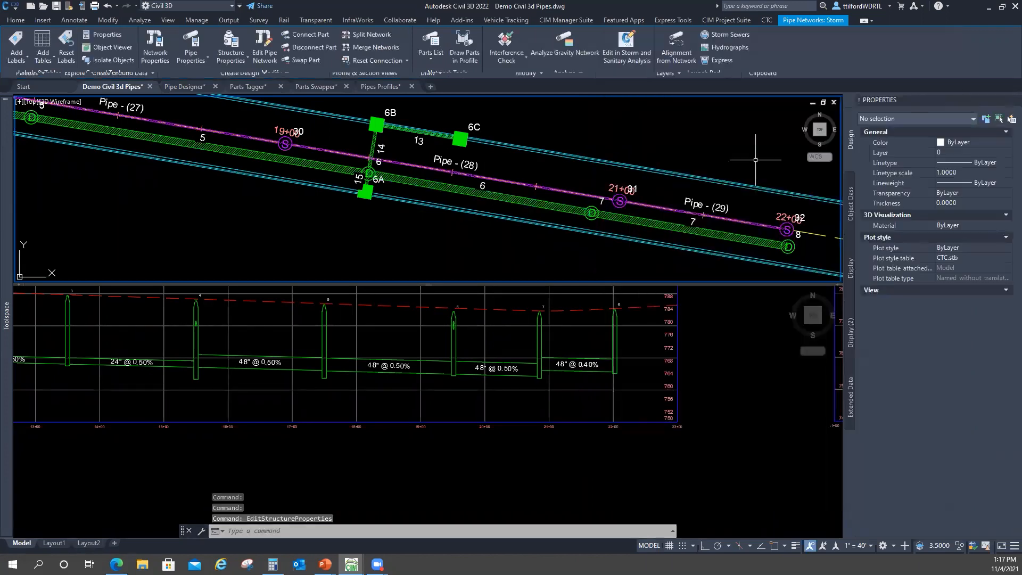
# In structure 7's connection properties, copy pipe 6's 764.27 invert to pipe 7's invert elevation and apply the change
pyautogui.click(592, 218)
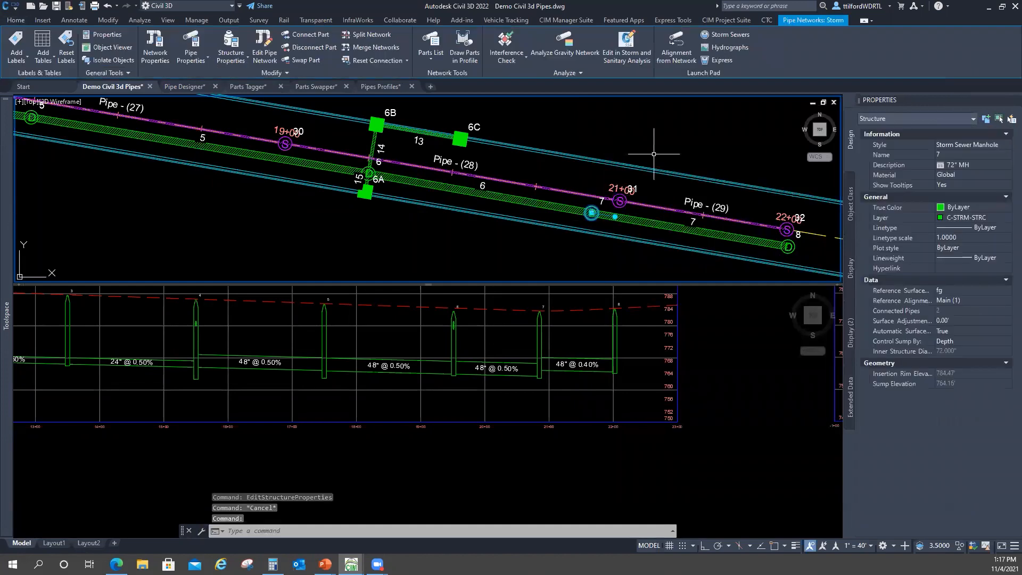
pyautogui.rightClick(656, 145)
pyautogui.click(690, 290)
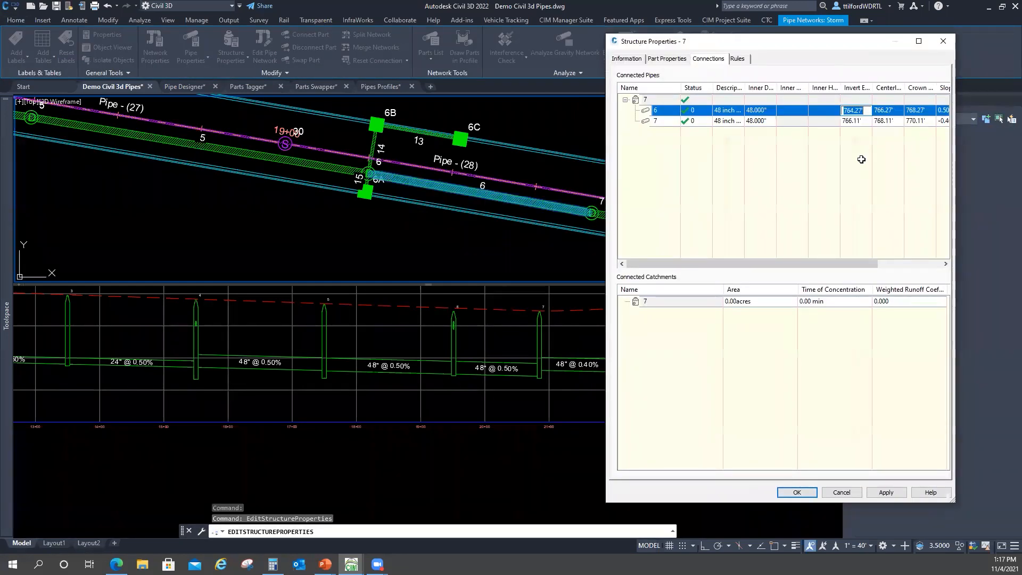
pyautogui.rightClick(858, 111)
pyautogui.click(878, 145)
pyautogui.click(855, 121)
pyautogui.rightClick(855, 121)
pyautogui.click(879, 165)
pyautogui.click(886, 492)
pyautogui.click(797, 492)
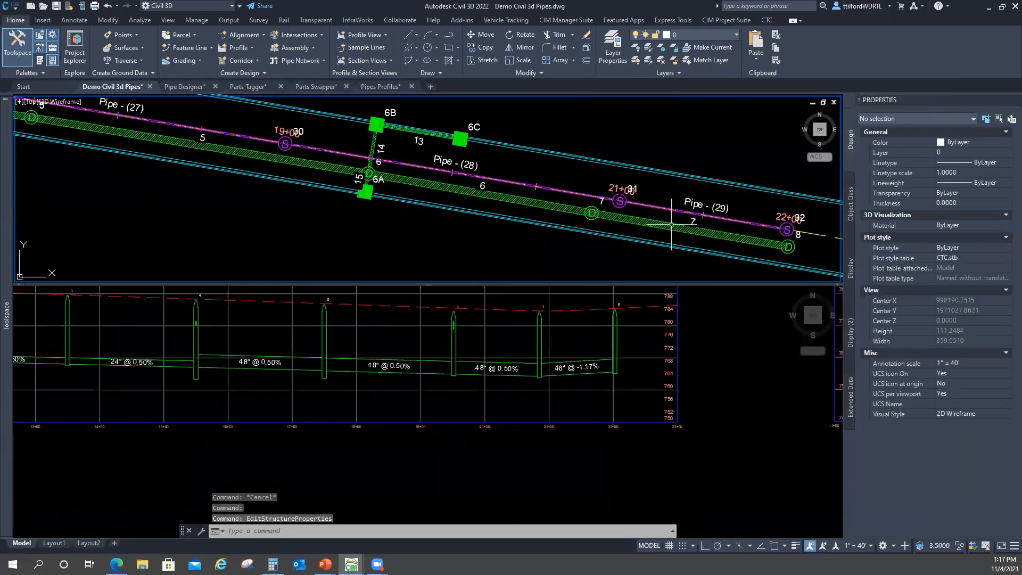
# Select pipe 7 between structures 7 and 8 in plan and bring up Calculator beside its properties
pyautogui.click(672, 224)
pyautogui.rightClick(684, 163)
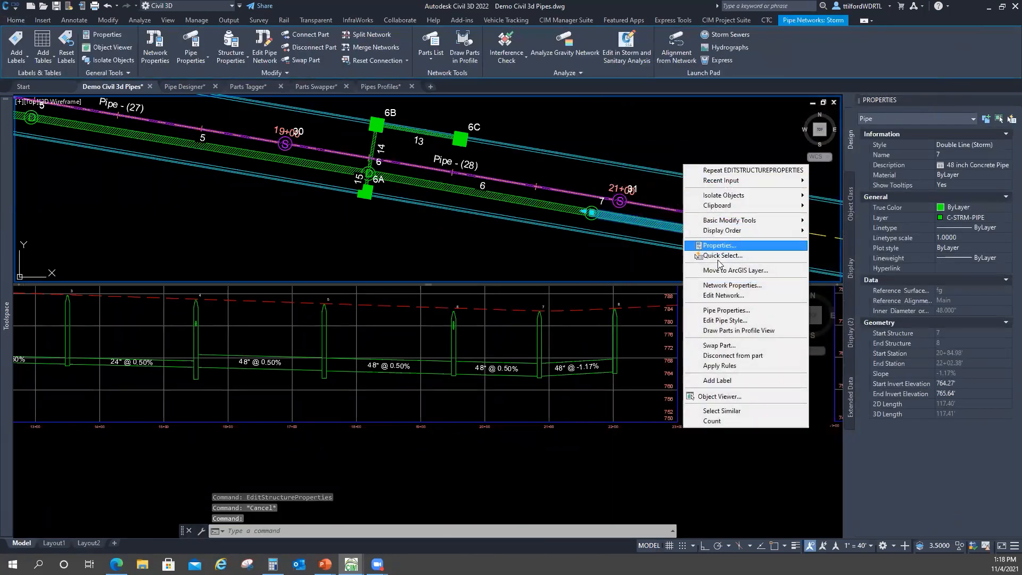
pyautogui.press('Escape')
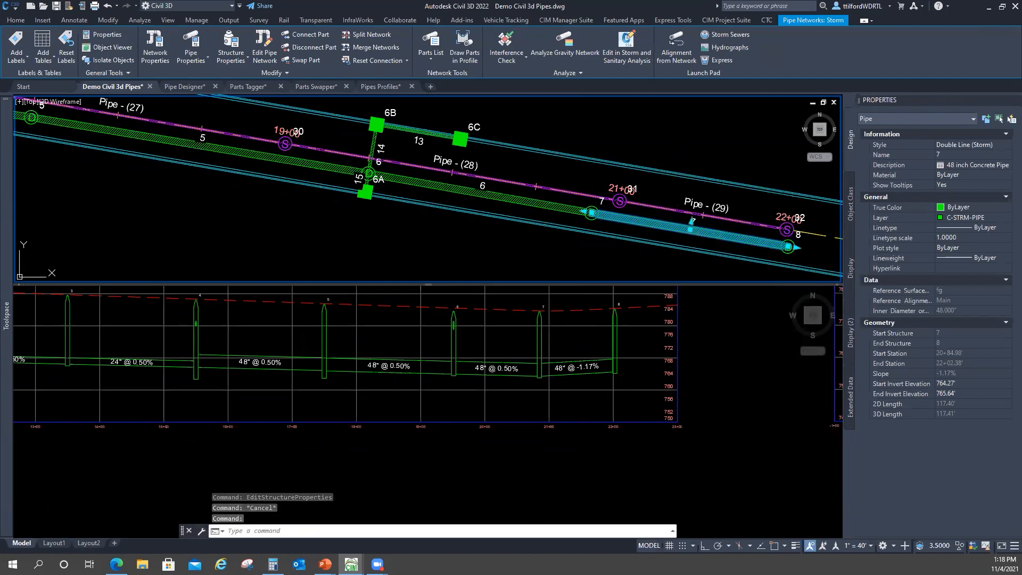
pyautogui.click(273, 563)
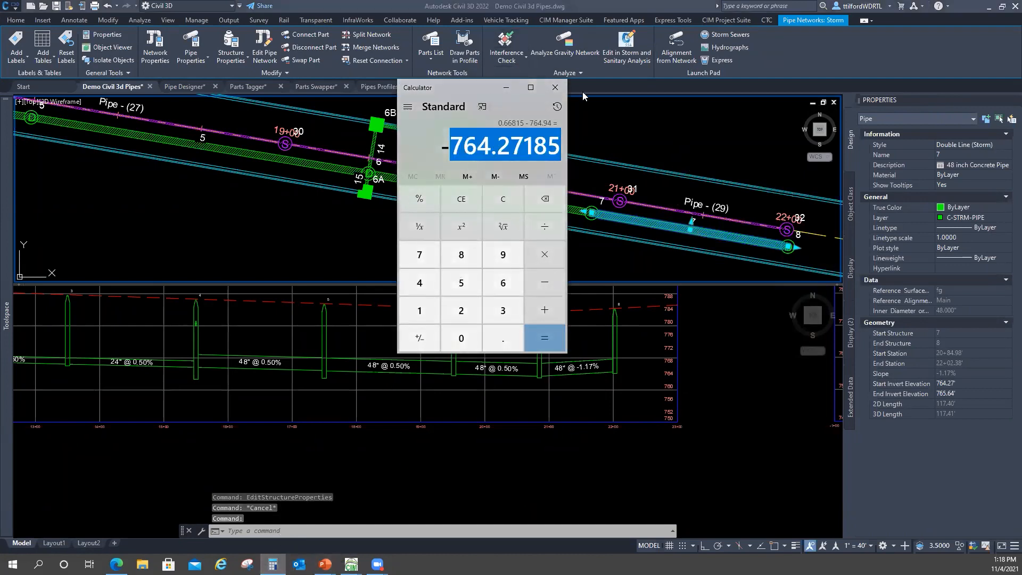
pyautogui.moveTo(468, 93); pyautogui.dragTo(582, 94)
# Clear the calculator and multiply pipe 7's 117.40 length by the 0.005 slope
pyautogui.click(617, 200)
pyautogui.write('117')
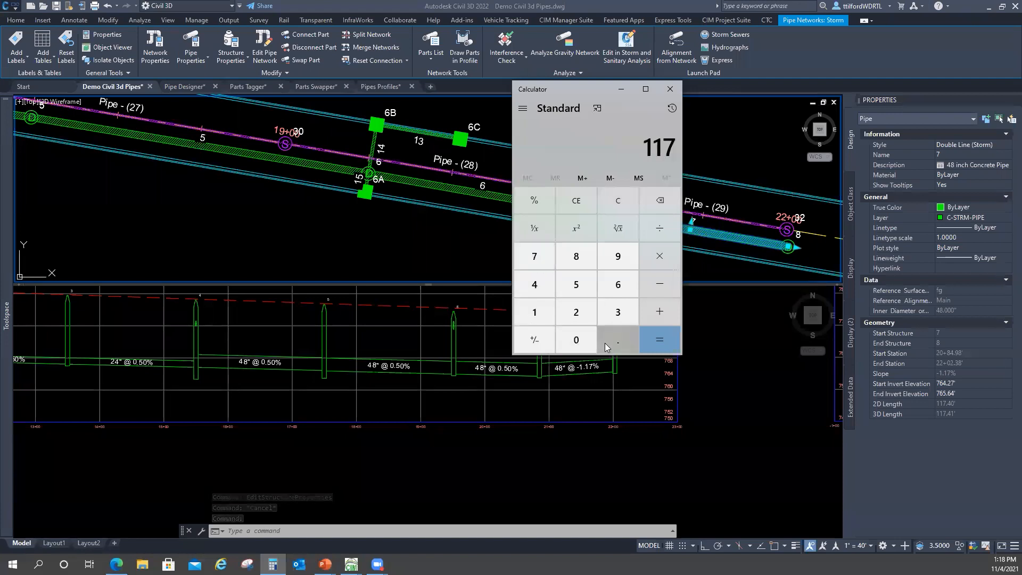
pyautogui.click(606, 347)
pyautogui.click(538, 285)
pyautogui.click(583, 346)
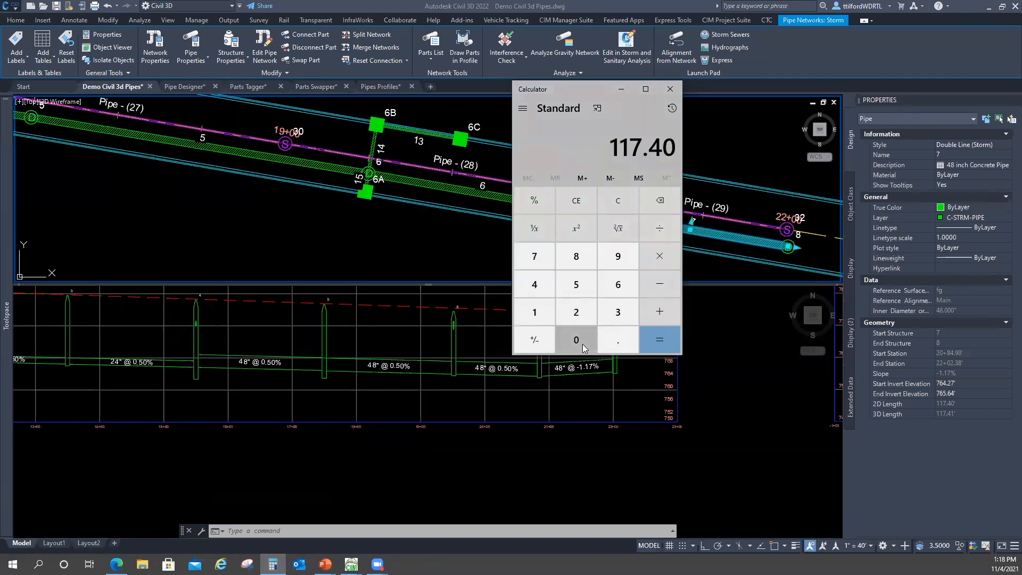
pyautogui.click(660, 263)
pyautogui.click(606, 338)
pyautogui.click(583, 337)
pyautogui.click(581, 339)
pyautogui.click(576, 284)
pyautogui.click(661, 347)
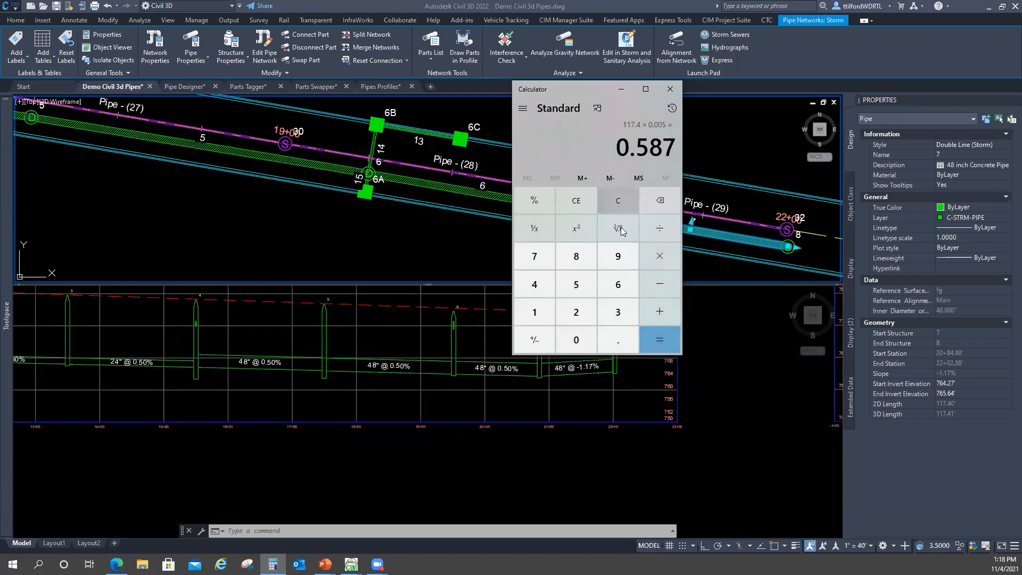
# Subtract pipe 7's 764.27 start invert from its calculated drop
pyautogui.click(660, 284)
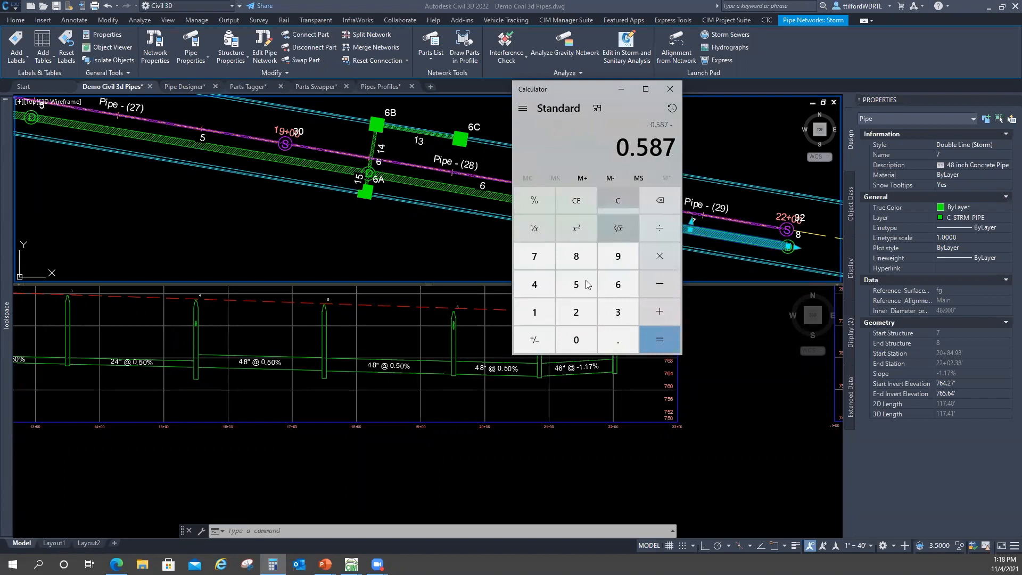
pyautogui.click(536, 254)
pyautogui.click(618, 284)
pyautogui.click(552, 291)
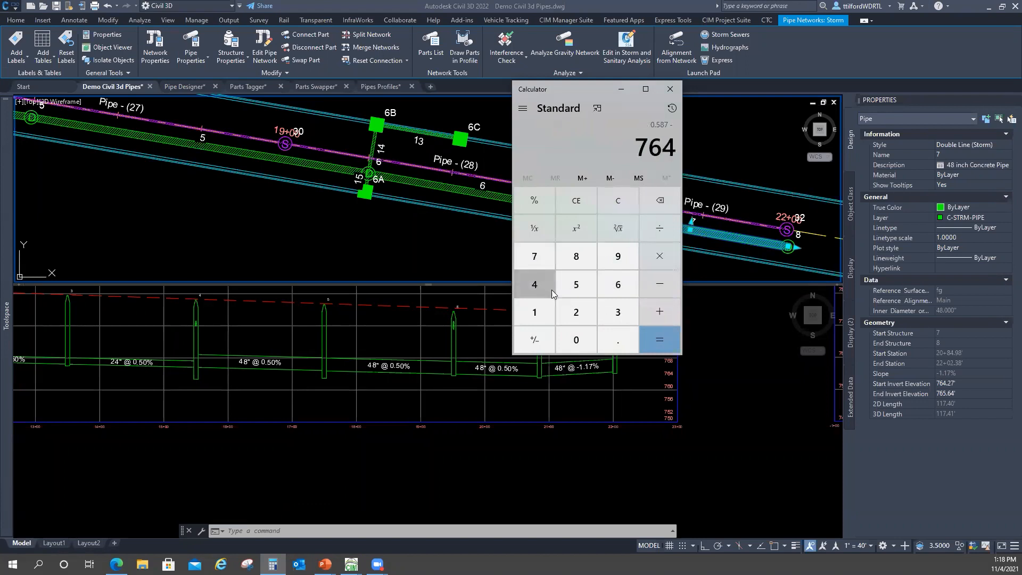
pyautogui.click(618, 340)
pyautogui.click(576, 312)
pyautogui.click(535, 256)
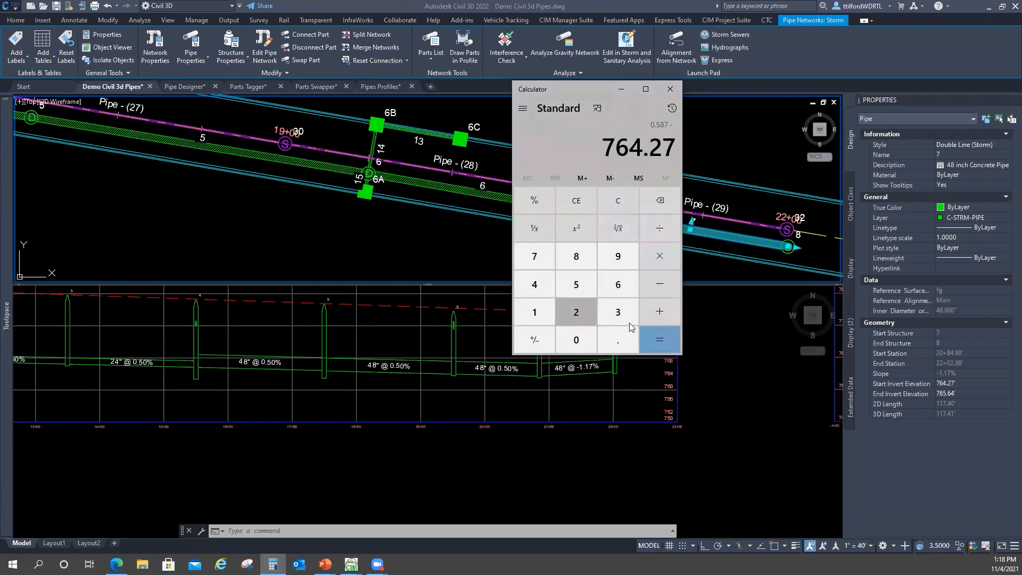
pyautogui.click(652, 338)
# Copy the calculated 763.683 result into pipe 7's end invert elevation and clear the selection
pyautogui.moveTo(592, 144); pyautogui.dragTo(686, 157)
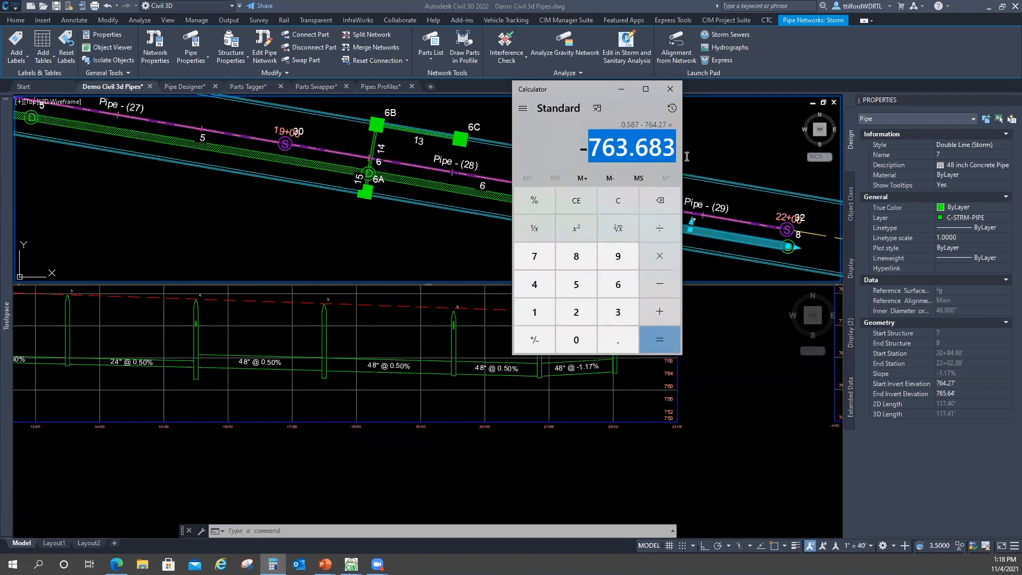
pyautogui.rightClick(634, 151)
pyautogui.click(655, 160)
pyautogui.click(954, 404)
pyautogui.click(919, 394)
pyautogui.rightClick(943, 393)
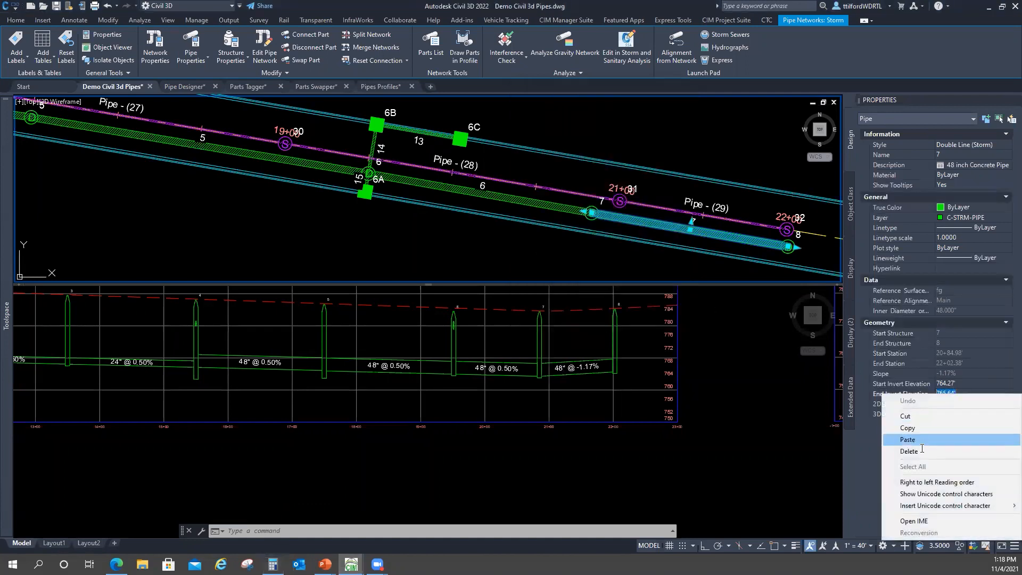
pyautogui.click(950, 440)
pyautogui.click(729, 355)
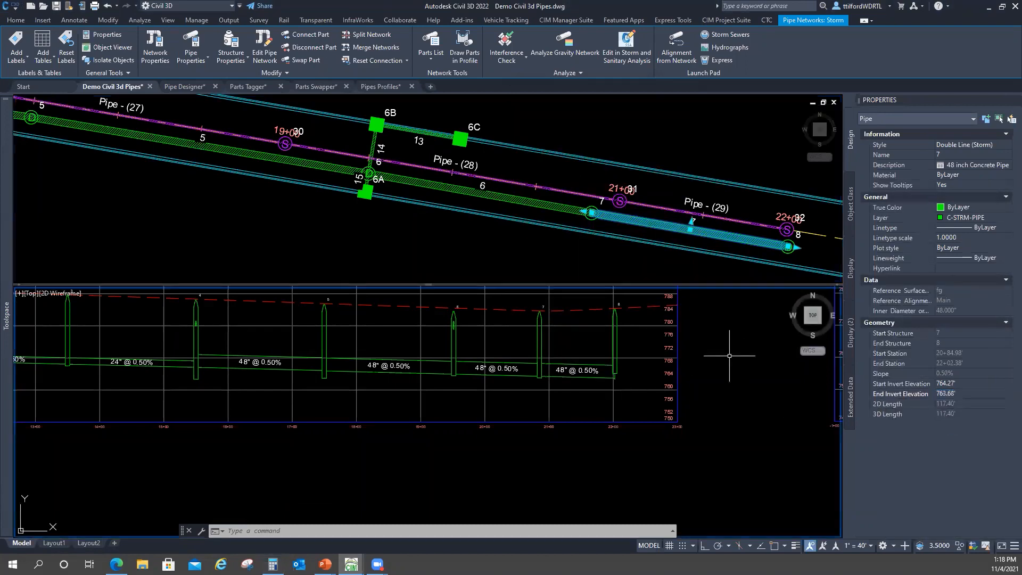
pyautogui.press('Escape')
# Stretch the bottom of structure 8 down below the end of pipe 7 in the storm profile view
pyautogui.scroll(4, 599, 357)
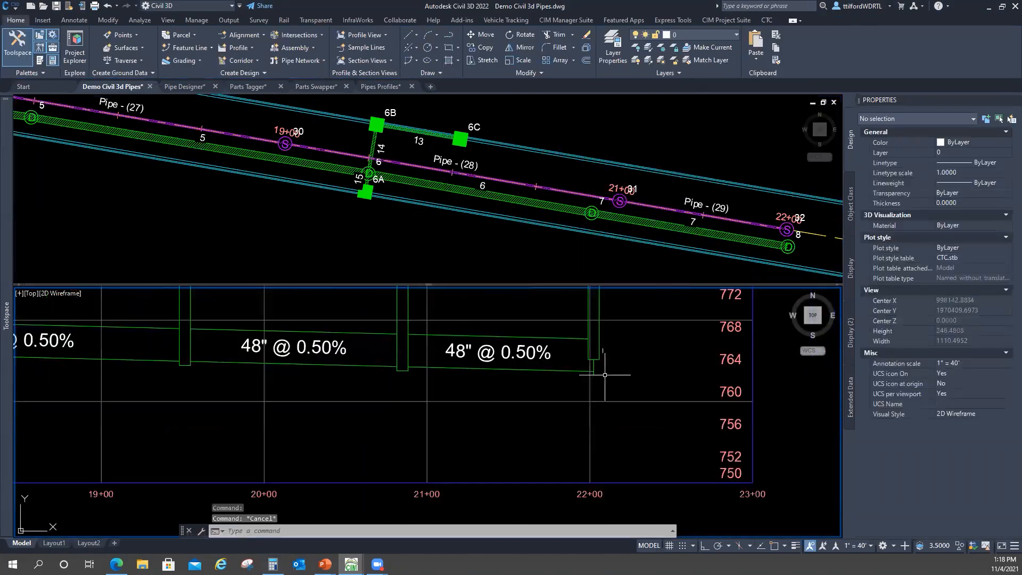
pyautogui.click(599, 357)
pyautogui.click(594, 374)
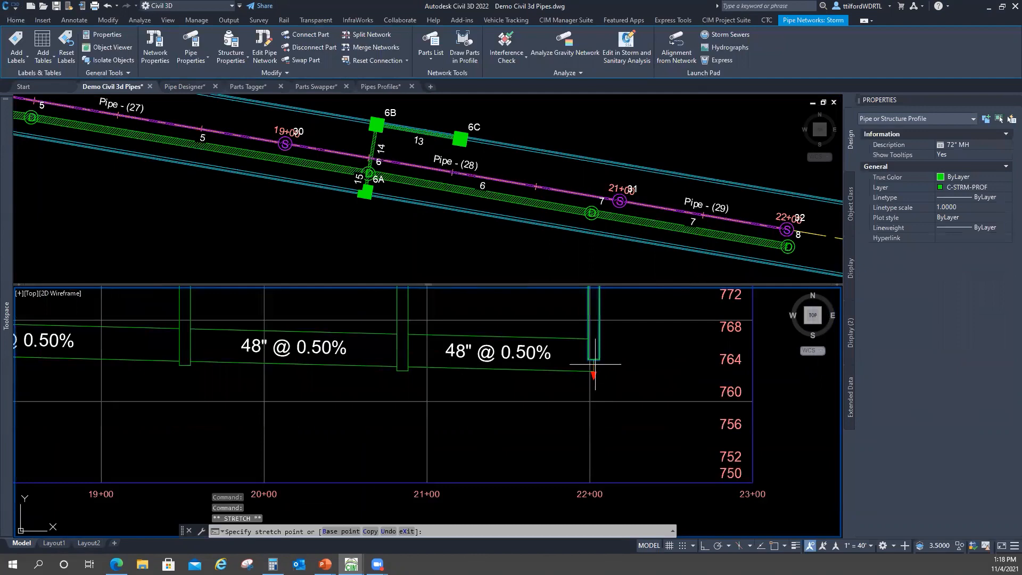
pyautogui.scroll(-6, 595, 356)
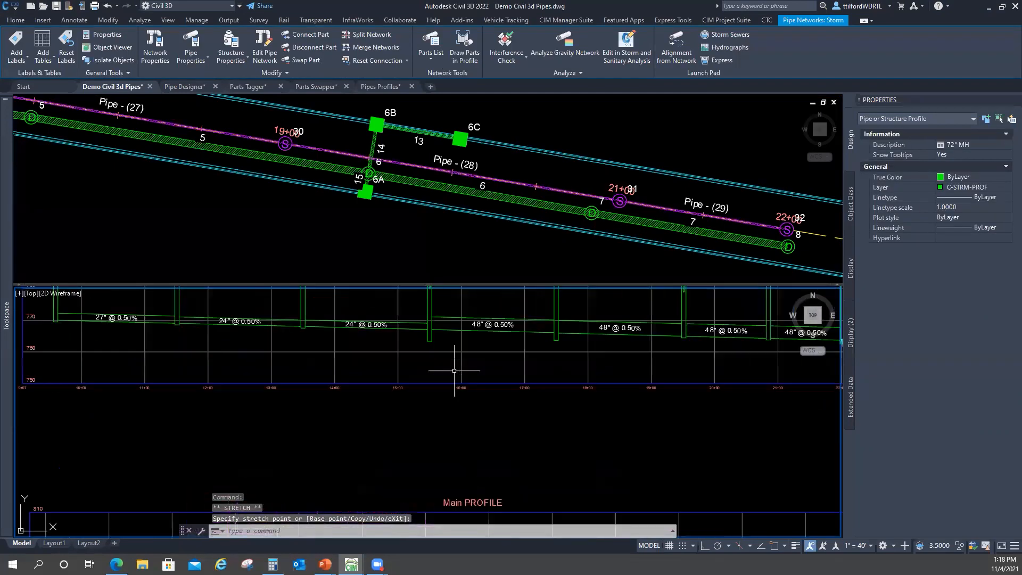
pyautogui.press('Escape')
pyautogui.scroll(-2, 426, 362)
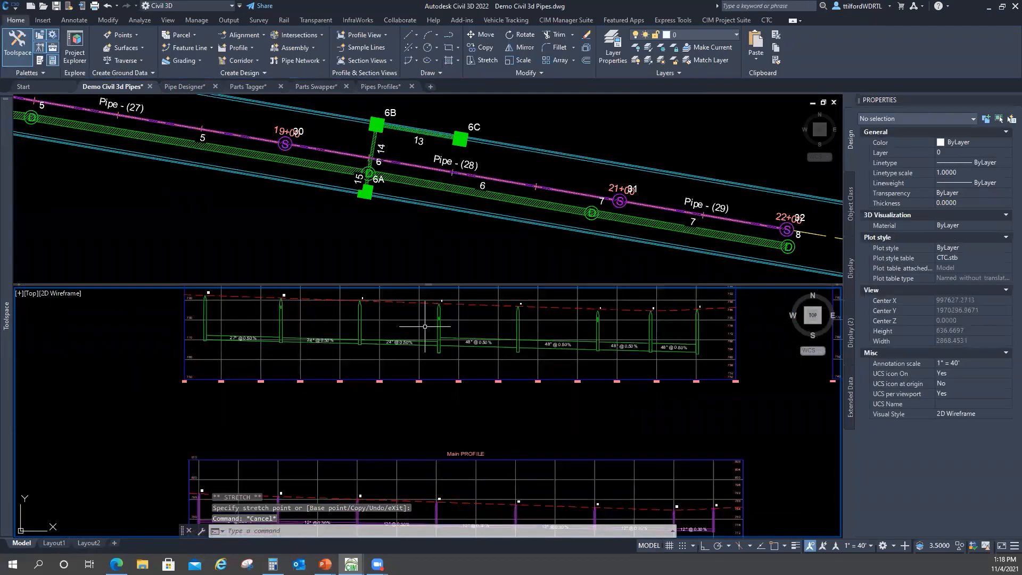
# Close Calculator and return to the plan view of the storm network
pyautogui.moveTo(738, 329)
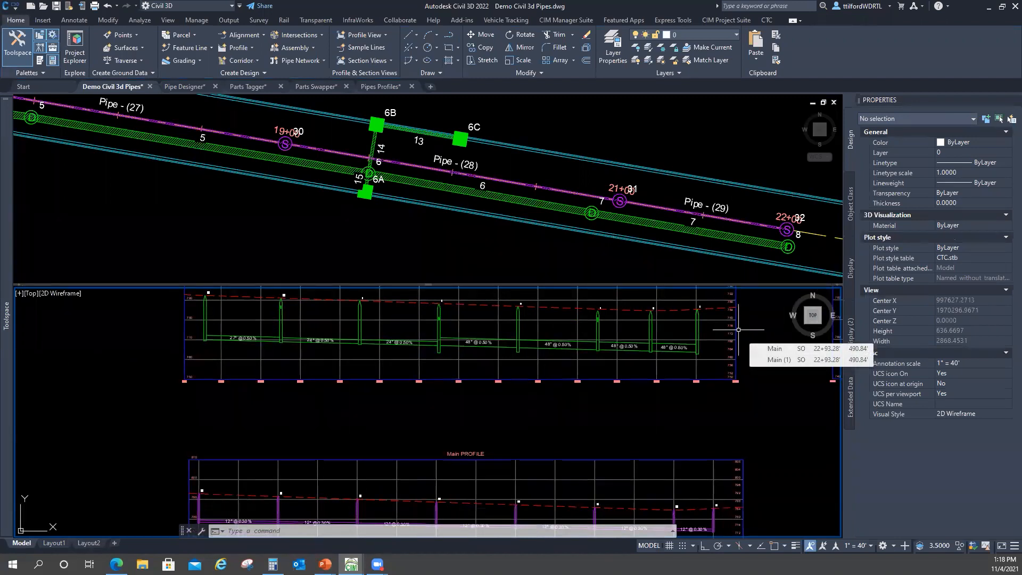
pyautogui.click(273, 564)
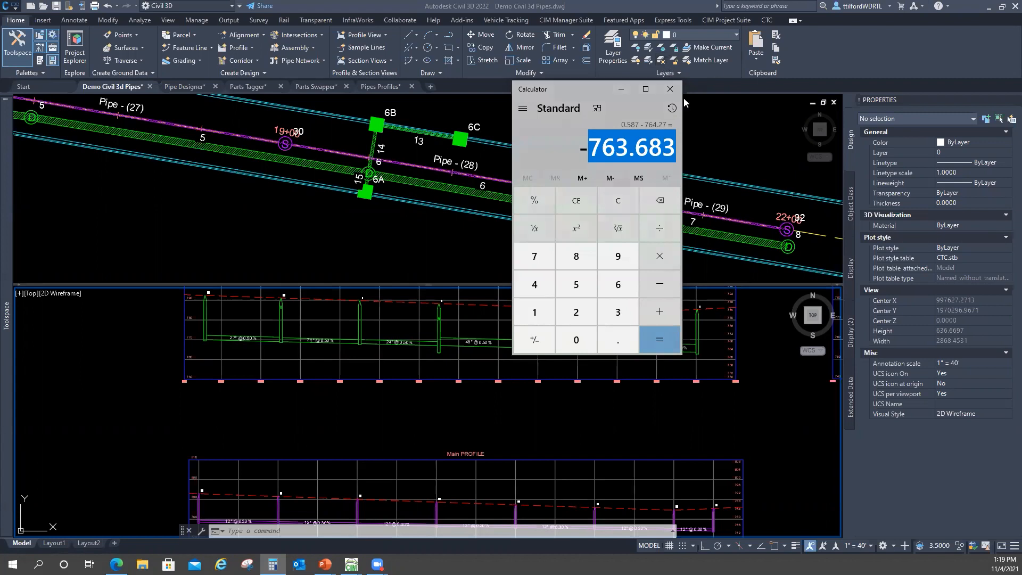
pyautogui.click(670, 89)
pyautogui.click(609, 151)
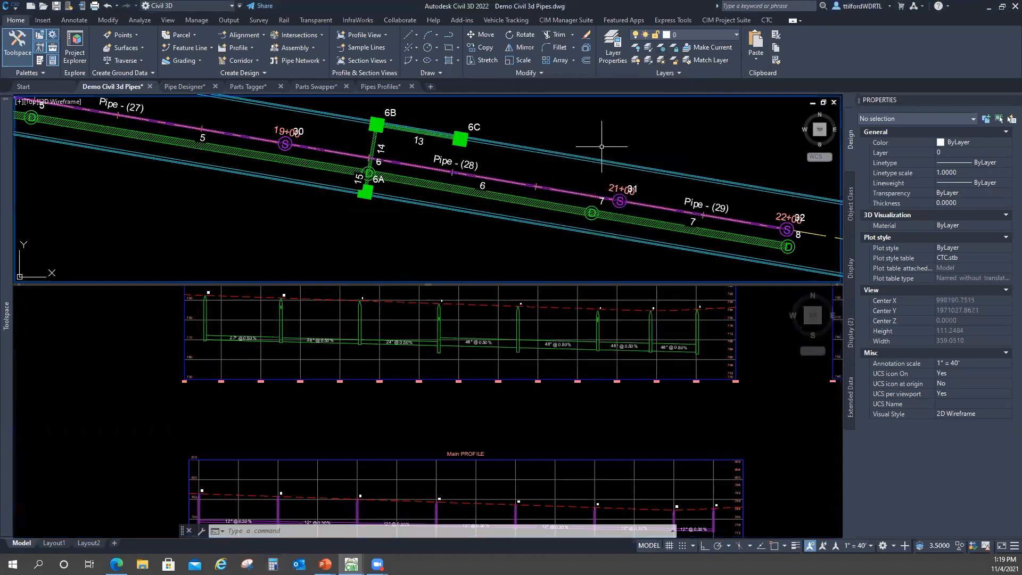
pyautogui.scroll(-2, 602, 147)
pyautogui.press('Escape')
pyautogui.press('Escape')
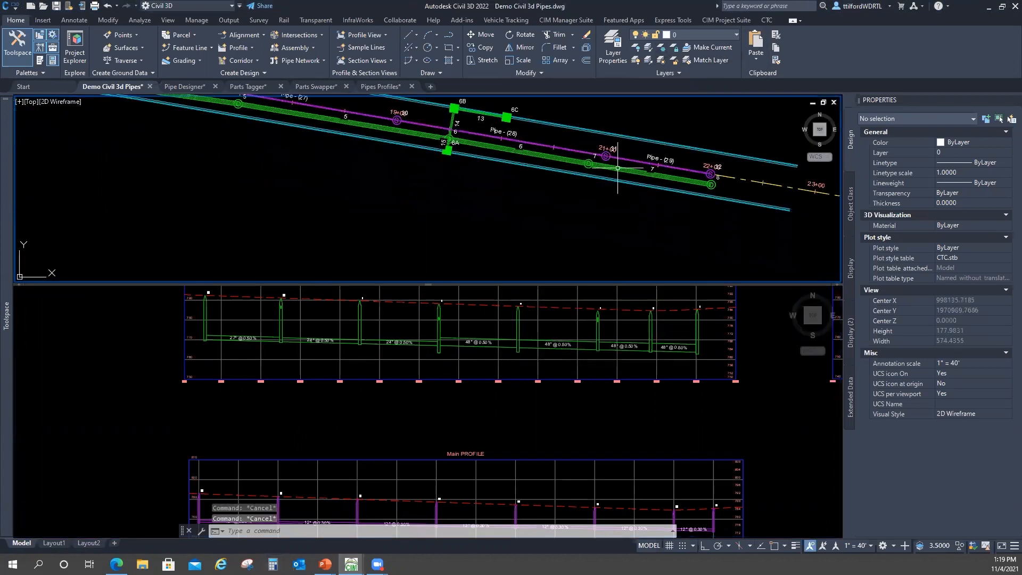
pyautogui.click(618, 168)
pyautogui.click(543, 156)
pyautogui.click(407, 129)
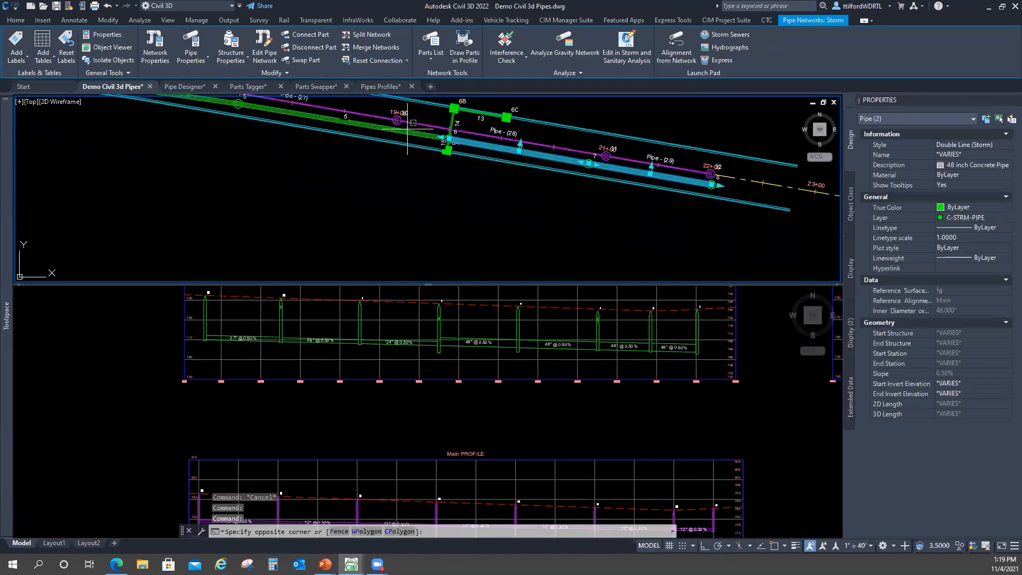
pyautogui.click(407, 133)
pyautogui.moveTo(200, 137); pyautogui.dragTo(428, 236, button='middle')
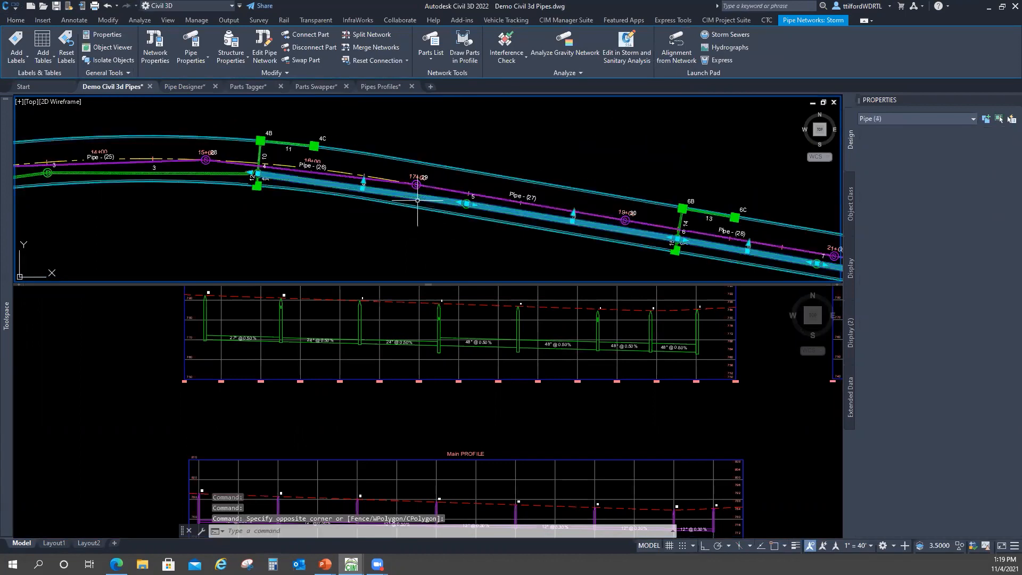
pyautogui.moveTo(363, 206); pyautogui.dragTo(389, 171, button='middle')
pyautogui.press('Escape')
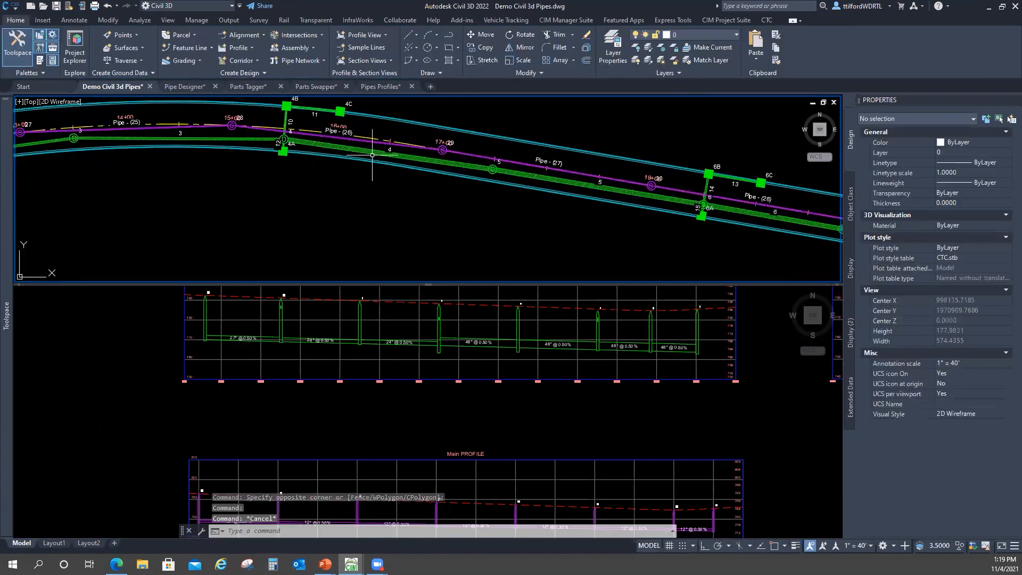
# Swap pipe 4 between structures 4 and 5 for a 36 inch Concrete Pipe
pyautogui.click(372, 155)
pyautogui.rightClick(553, 160)
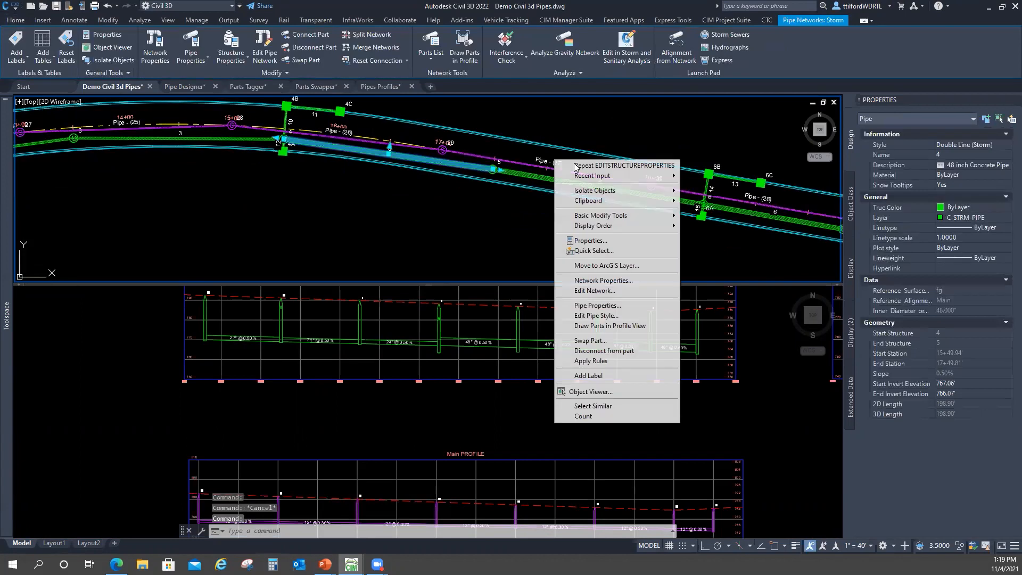
pyautogui.click(590, 341)
pyautogui.click(487, 284)
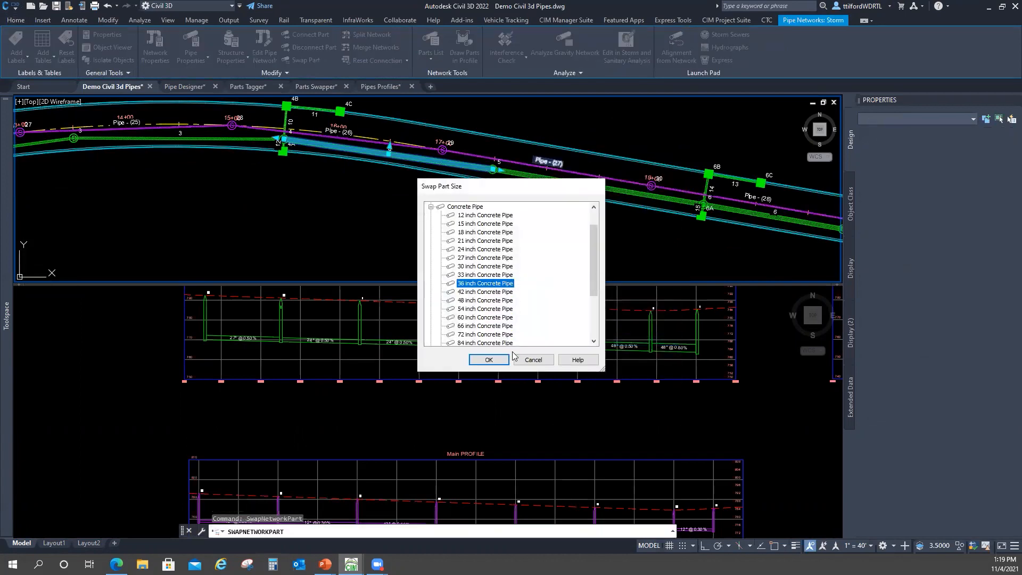
pyautogui.click(489, 360)
pyautogui.click(494, 365)
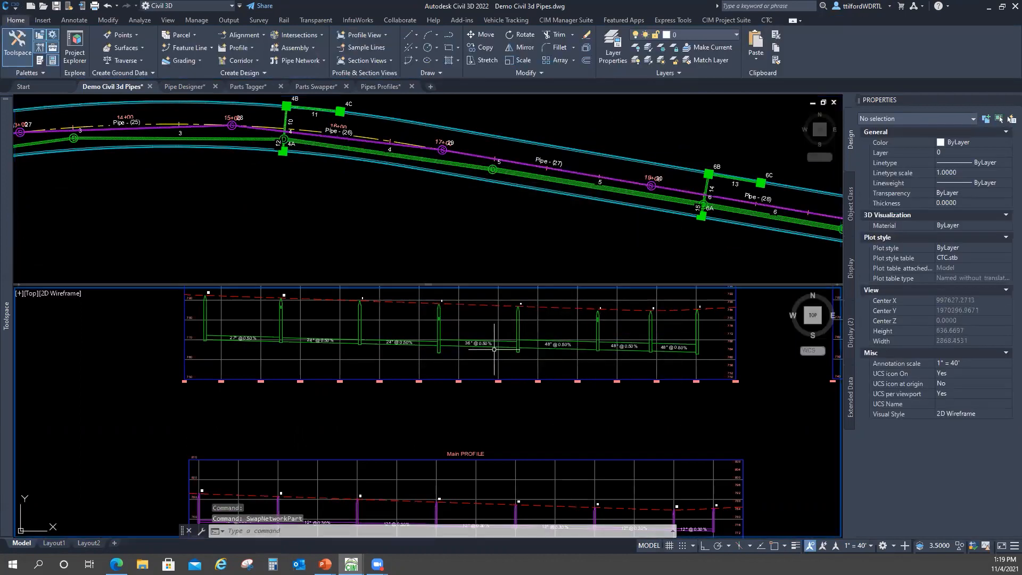
# Examine the resized pipe's inverts at its structures in the profile and review the whole pipe network in plan
pyautogui.scroll(4, 483, 352)
pyautogui.scroll(-1, 574, 343)
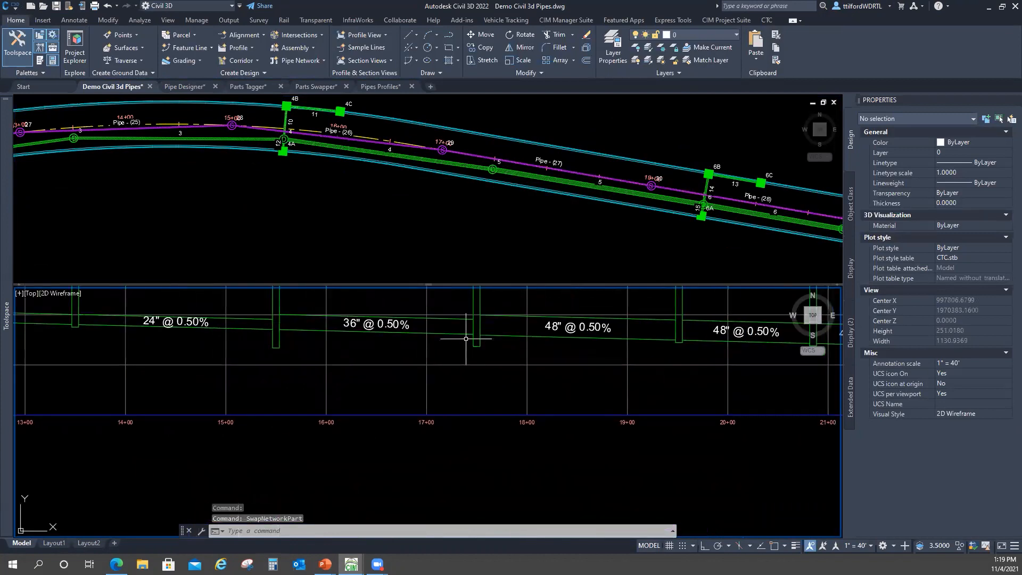
pyautogui.scroll(-2, 552, 328)
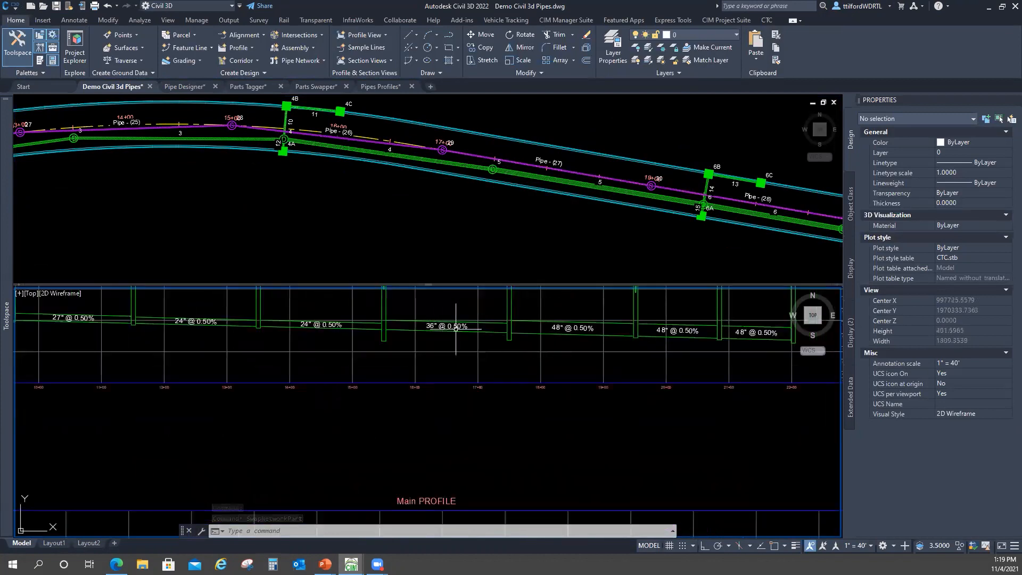
pyautogui.moveTo(634, 341); pyautogui.dragTo(546, 345, button='middle')
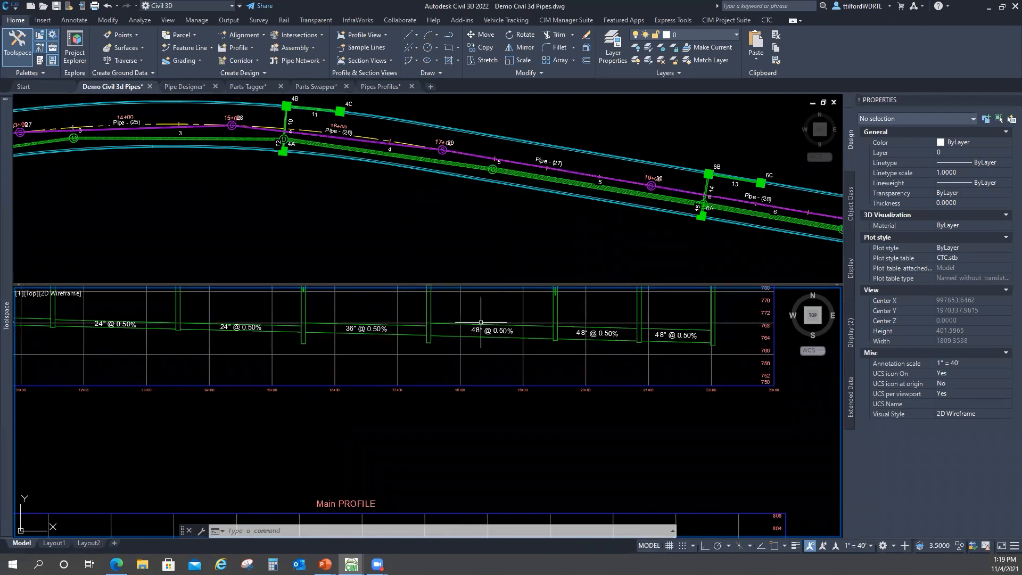
pyautogui.moveTo(522, 317); pyautogui.dragTo(542, 359, button='middle')
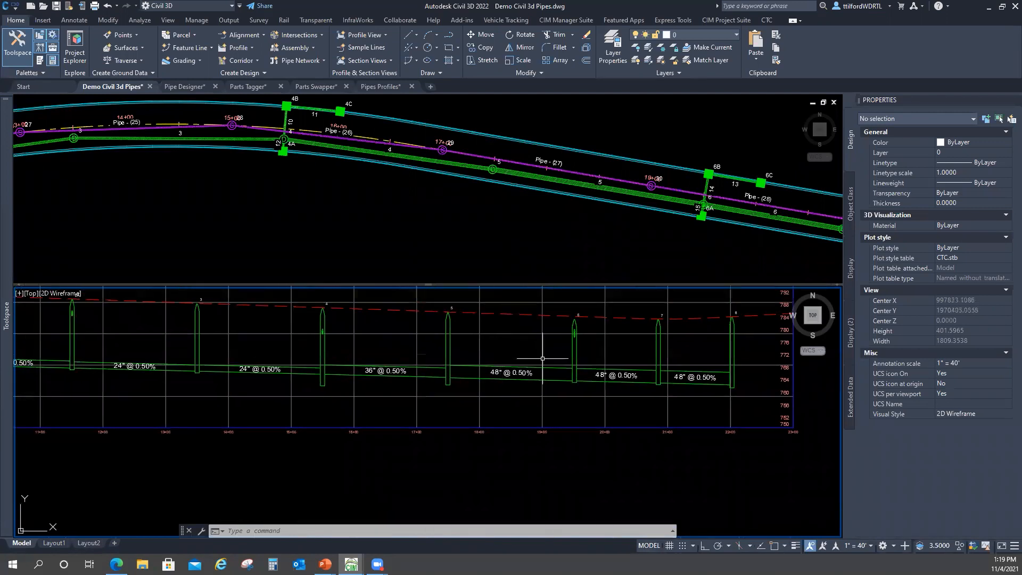
pyautogui.click(527, 225)
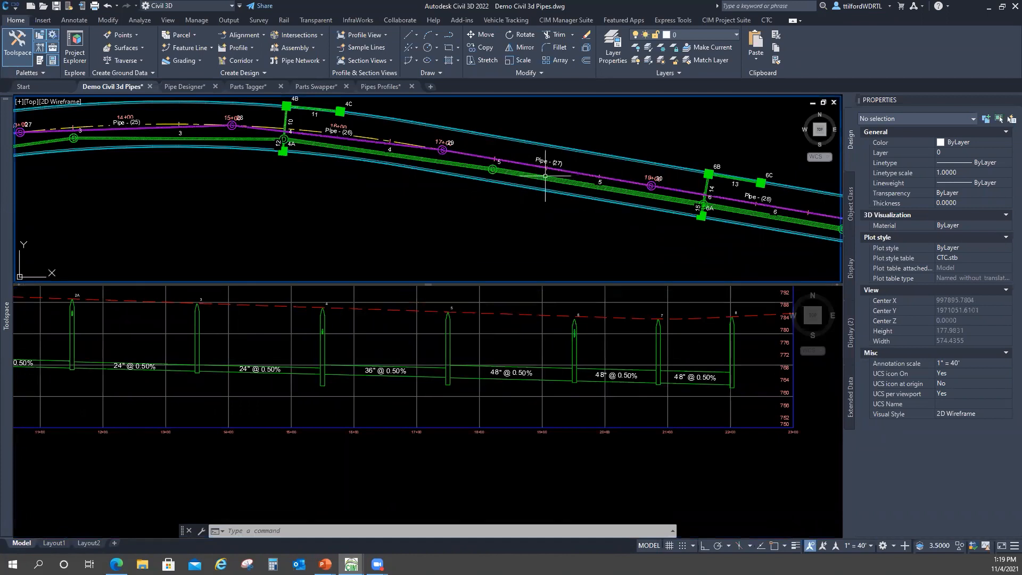
pyautogui.scroll(-2, 200, 171)
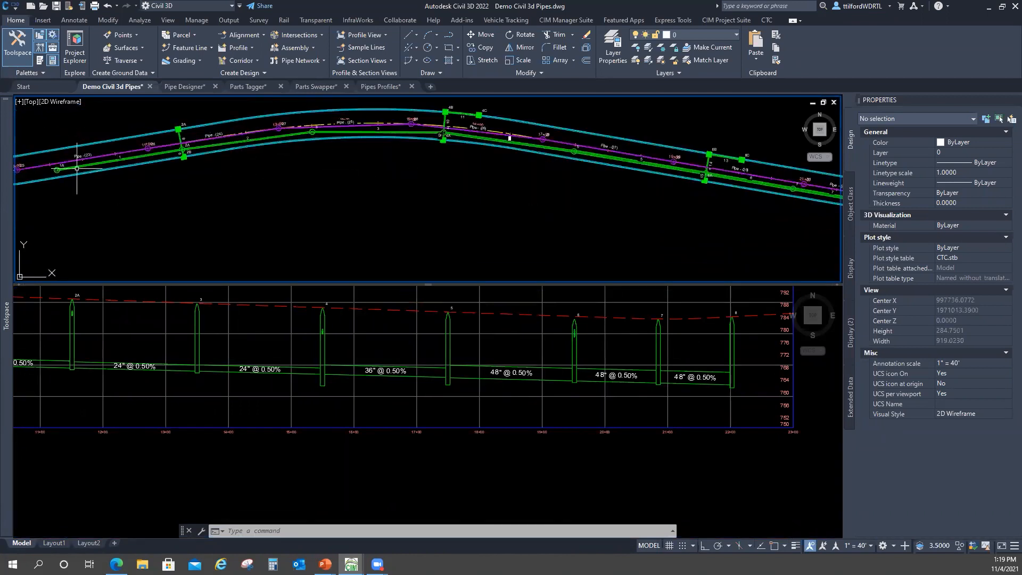
pyautogui.scroll(-2, 776, 209)
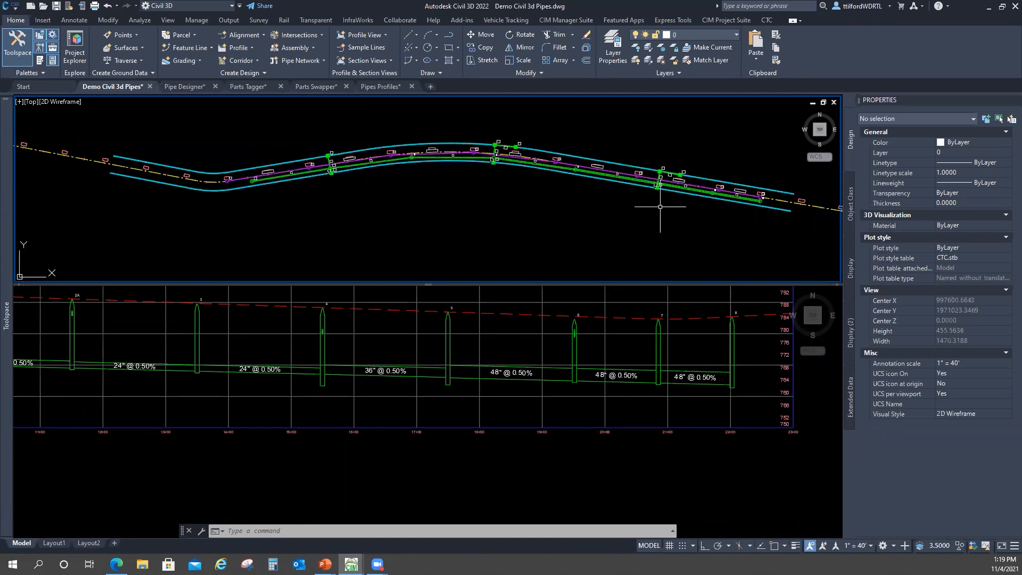
pyautogui.moveTo(660, 206)
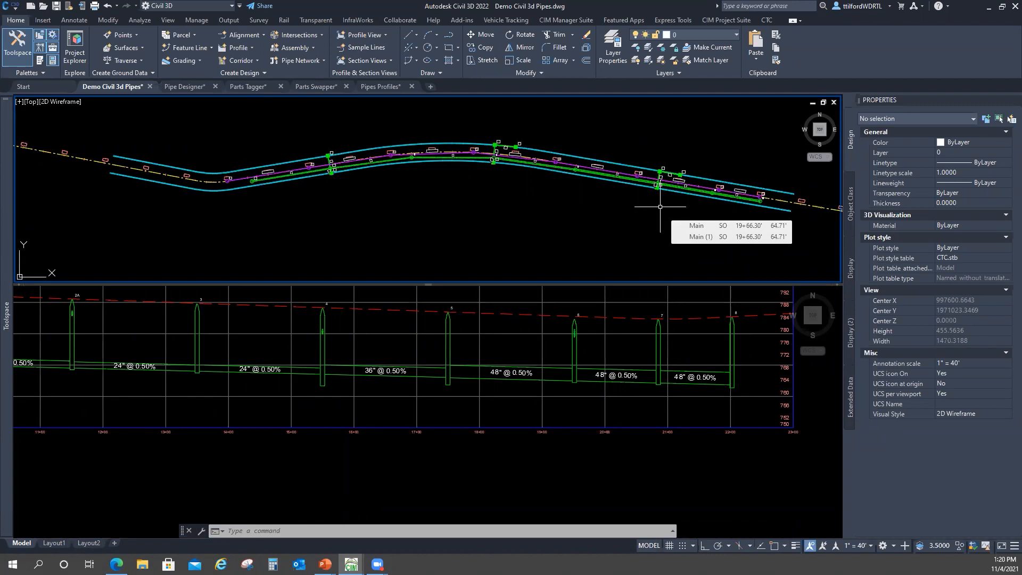
pyautogui.moveTo(661, 207); pyautogui.dragTo(589, 217, button='middle')
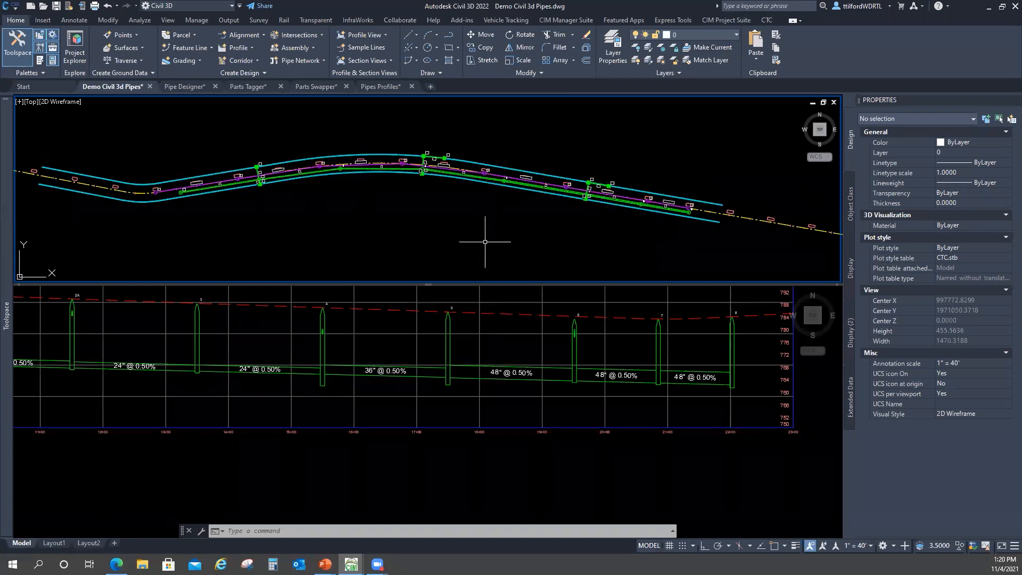
pyautogui.moveTo(486, 242); pyautogui.dragTo(519, 218, button='middle')
pyautogui.moveTo(518, 218)
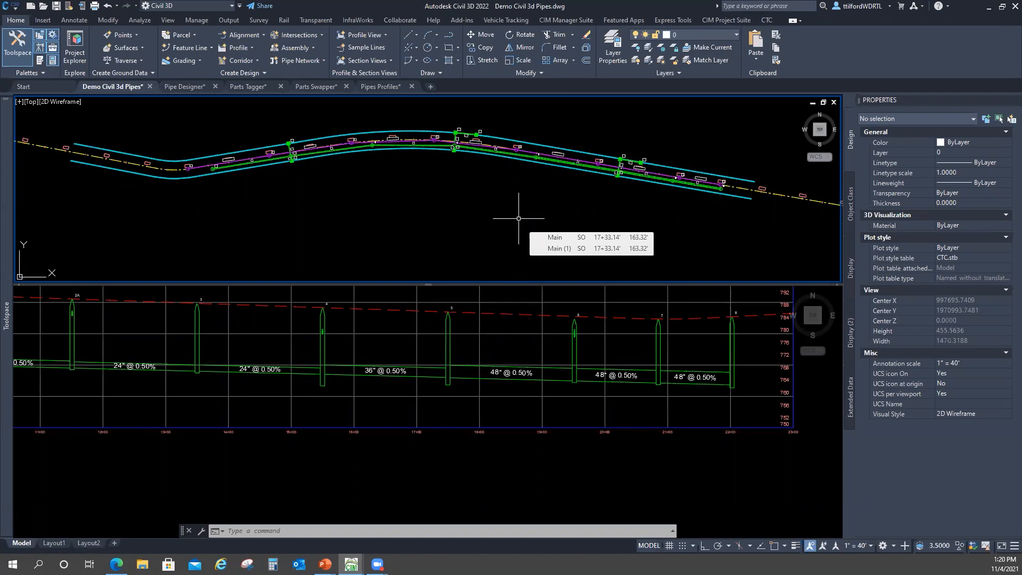
# Bring up the CIM Project Suite tools and switch to the Pipe Designer drawing
pyautogui.click(724, 21)
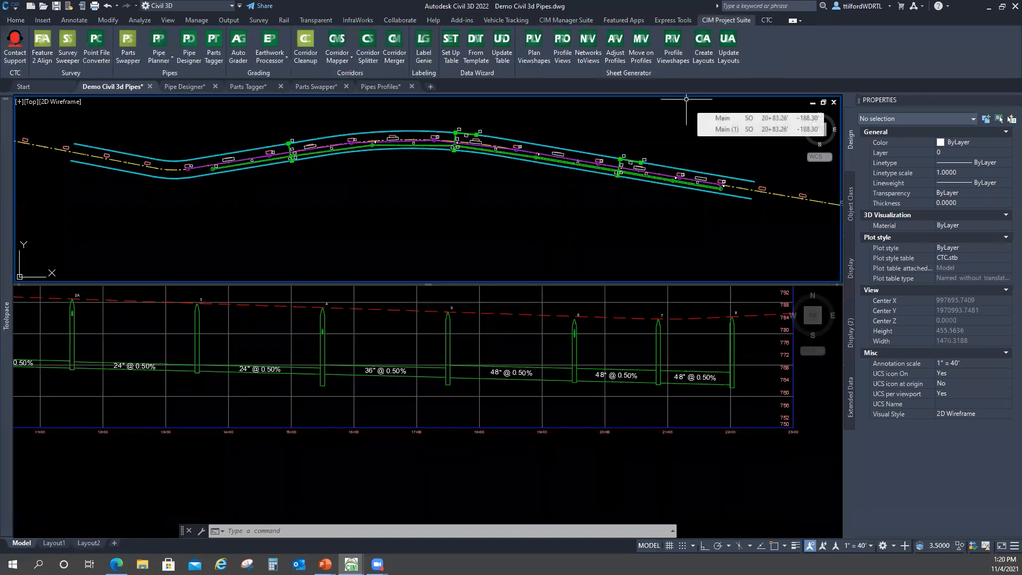
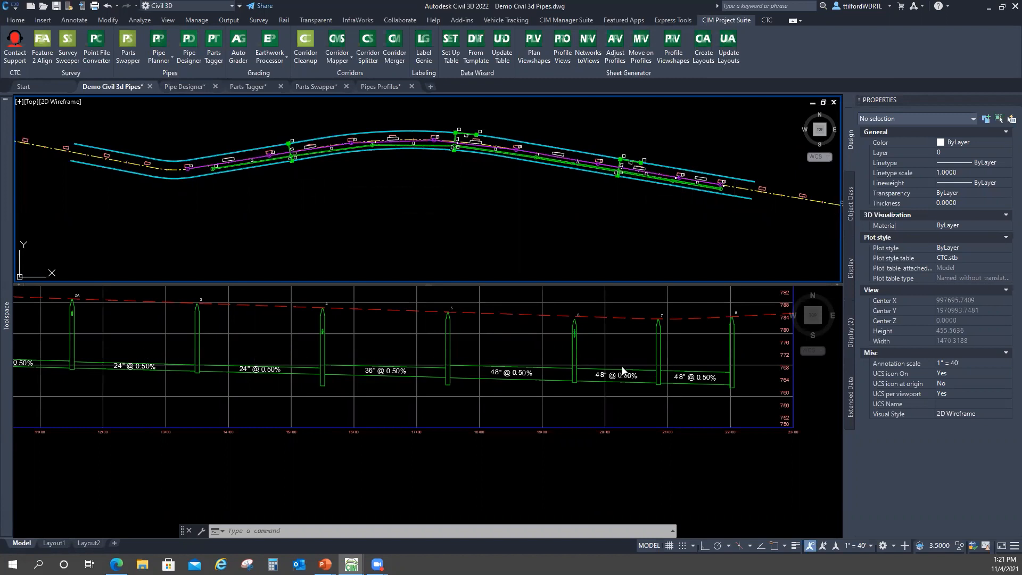
pyautogui.click(691, 355)
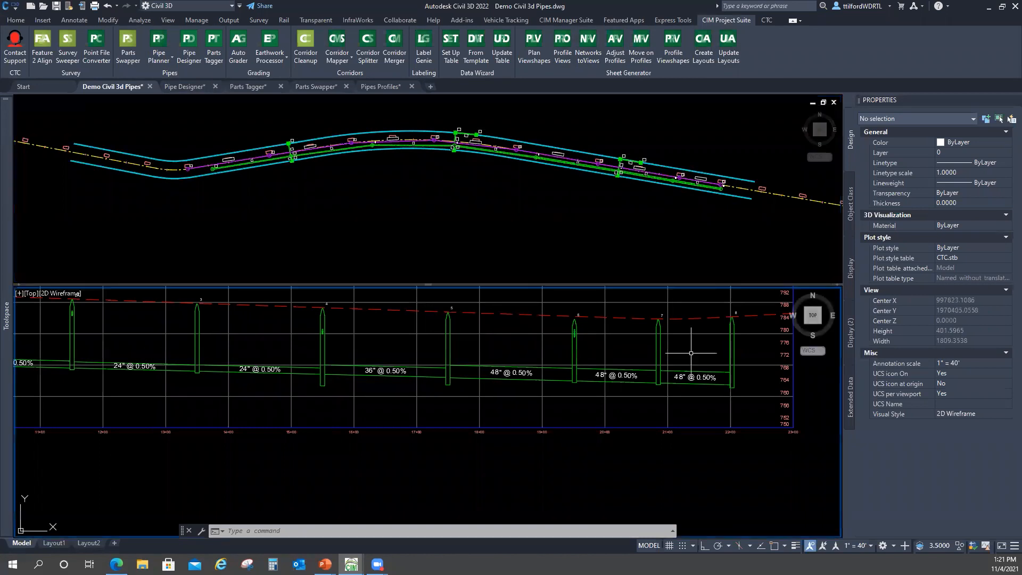
pyautogui.click(421, 208)
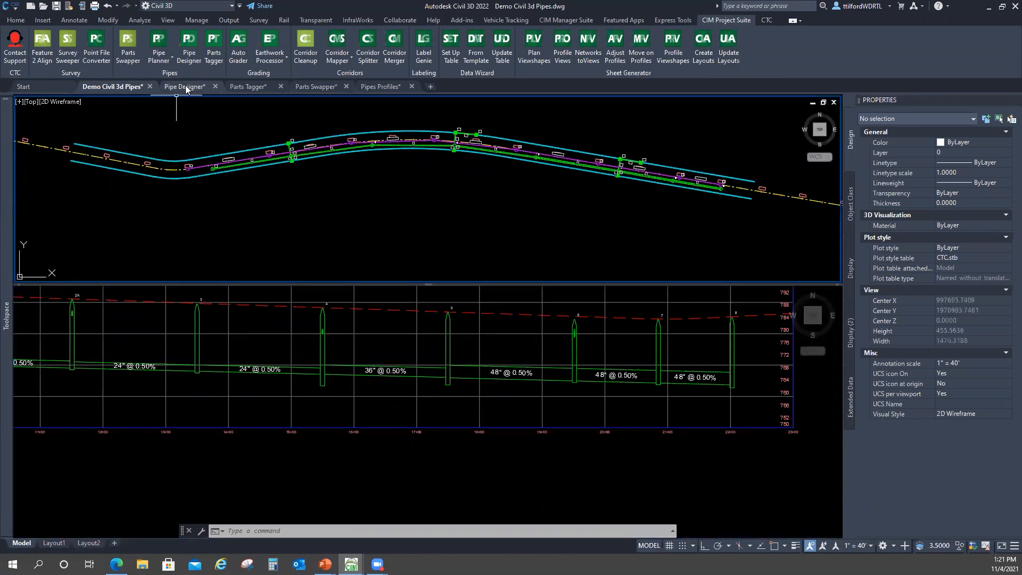
pyautogui.moveTo(186, 87)
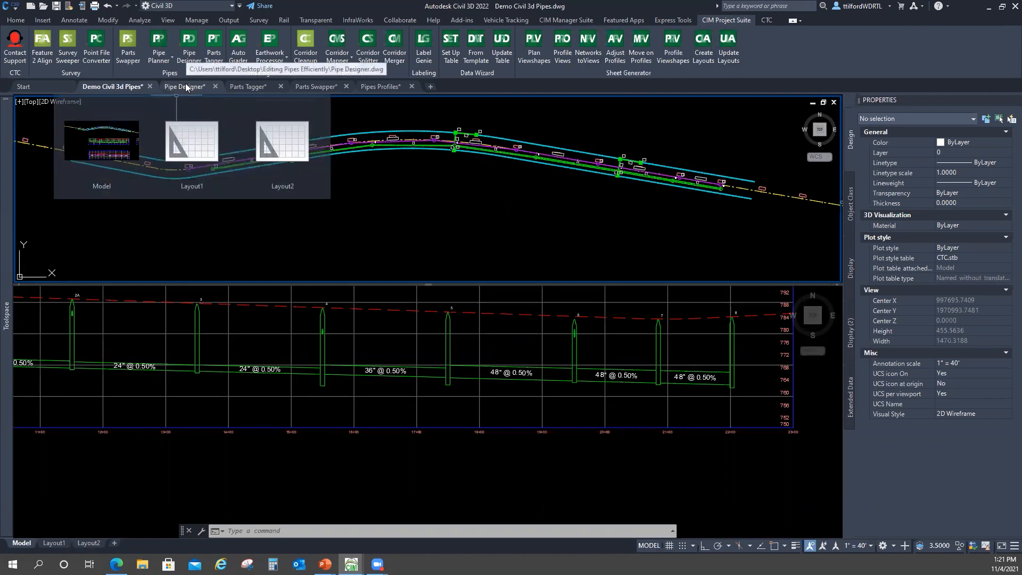
pyautogui.click(186, 87)
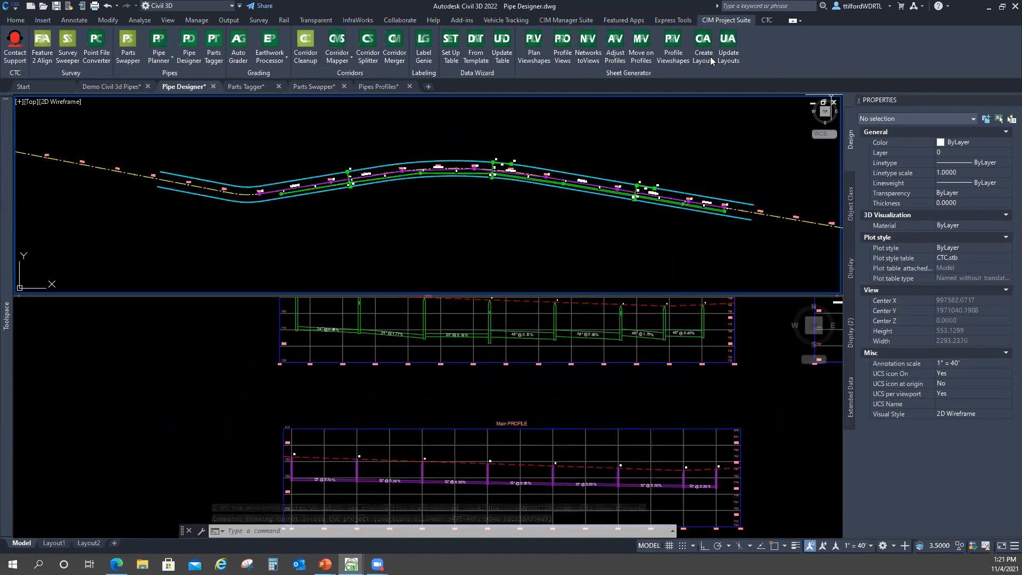
# Start Pipe Designer on the green storm run in profile, selecting from structure 8 to structure 1
pyautogui.click(190, 58)
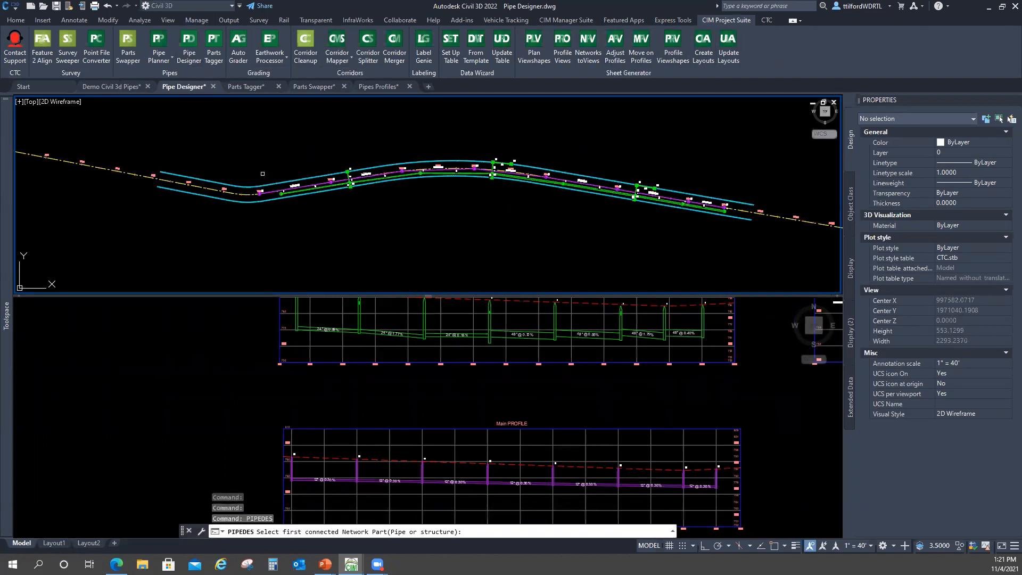
pyautogui.moveTo(364, 247); pyautogui.dragTo(366, 229, button='middle')
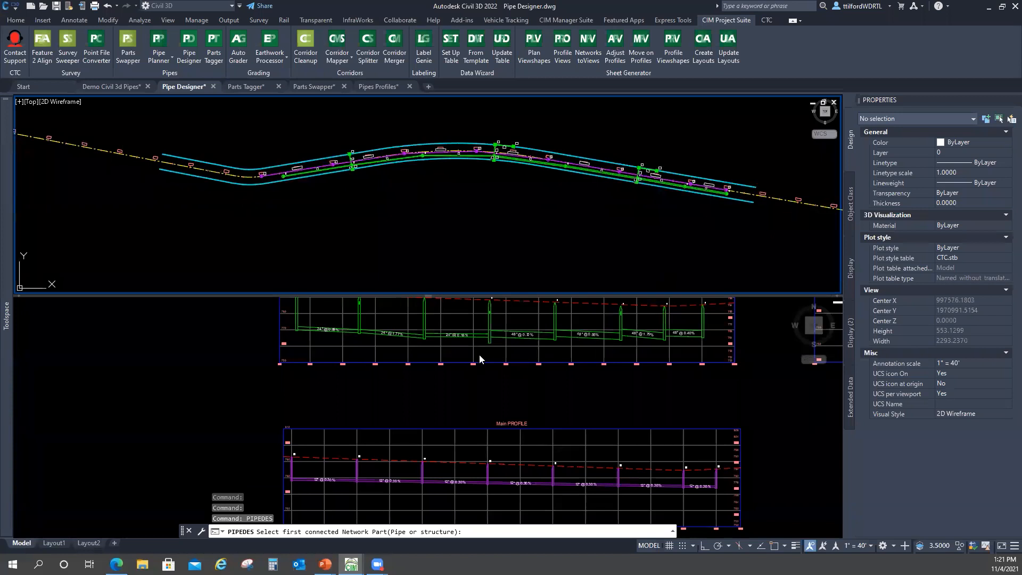
pyautogui.click(355, 345)
pyautogui.moveTo(567, 338); pyautogui.dragTo(530, 375, button='middle')
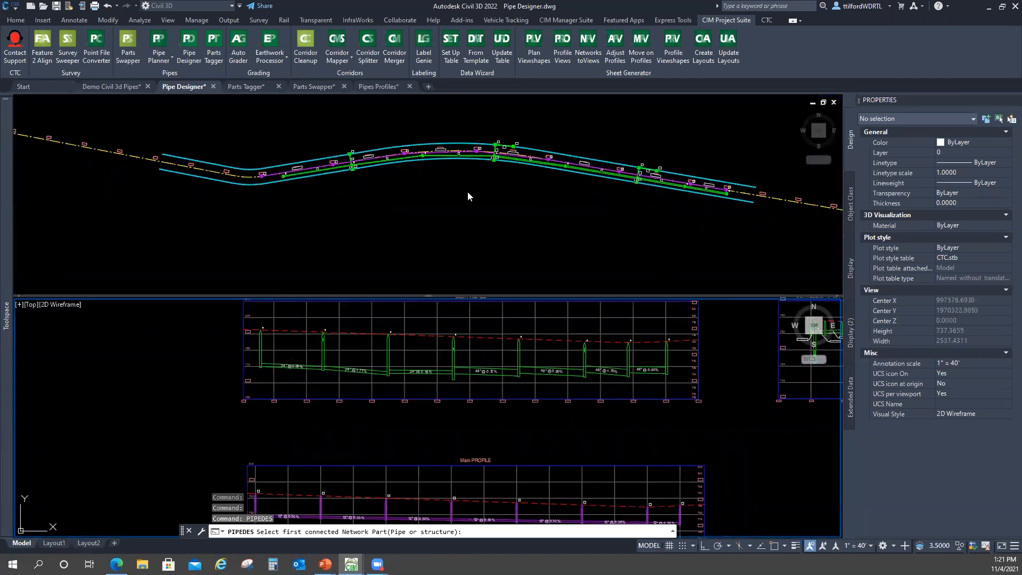
pyautogui.click(342, 192)
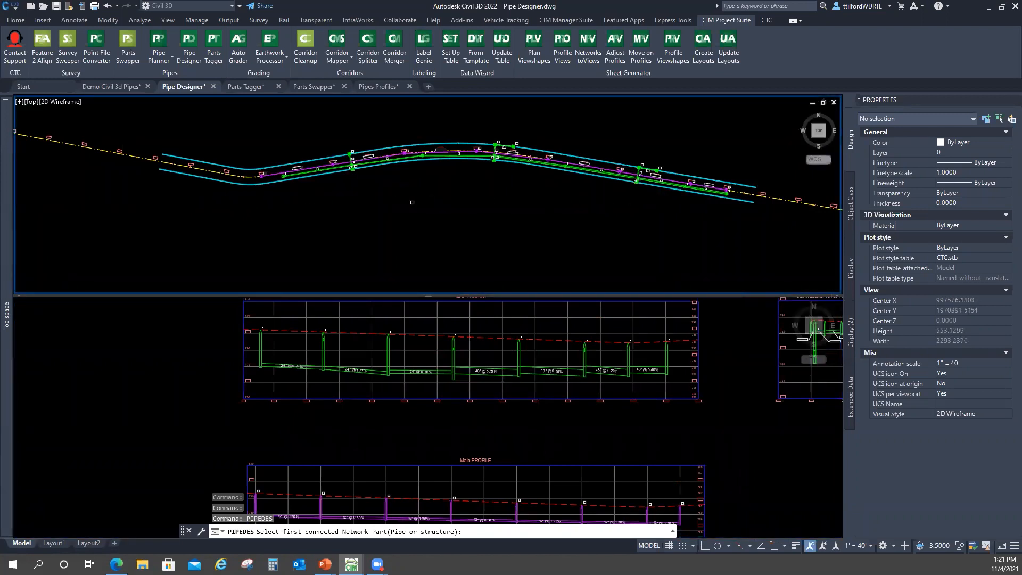
pyautogui.click(666, 368)
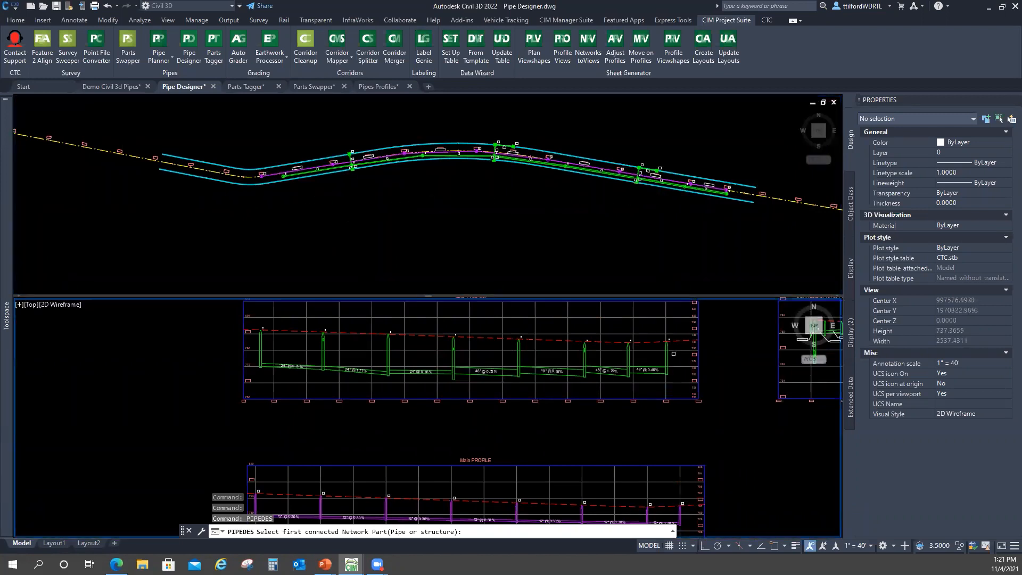
pyautogui.click(666, 362)
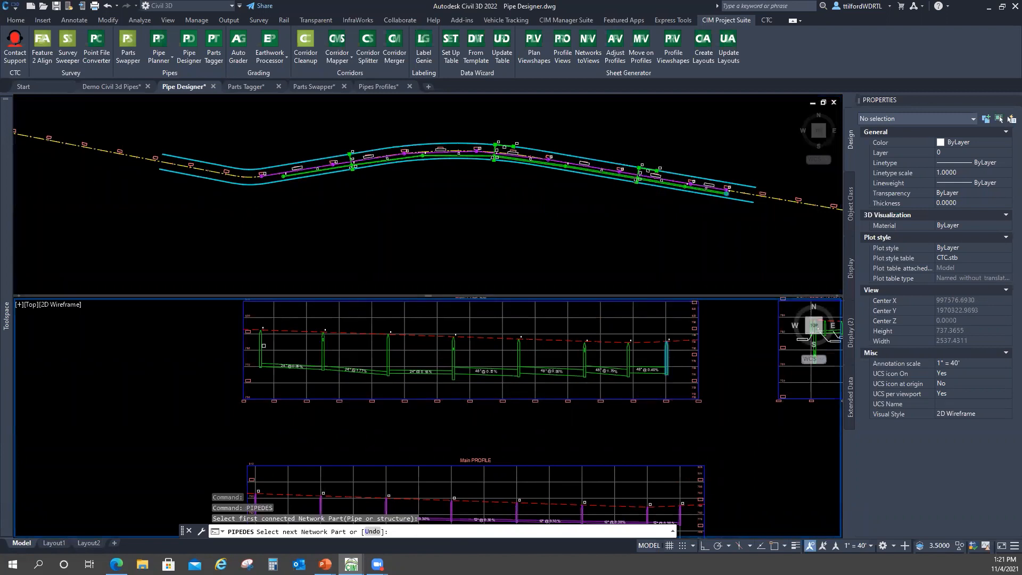
pyautogui.click(261, 350)
pyautogui.rightClick(486, 337)
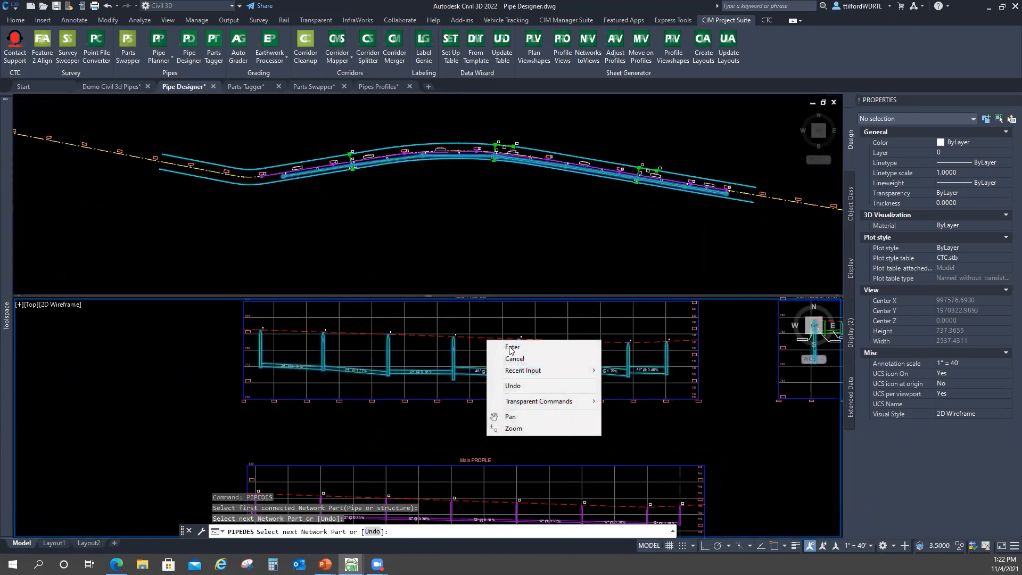
pyautogui.click(506, 344)
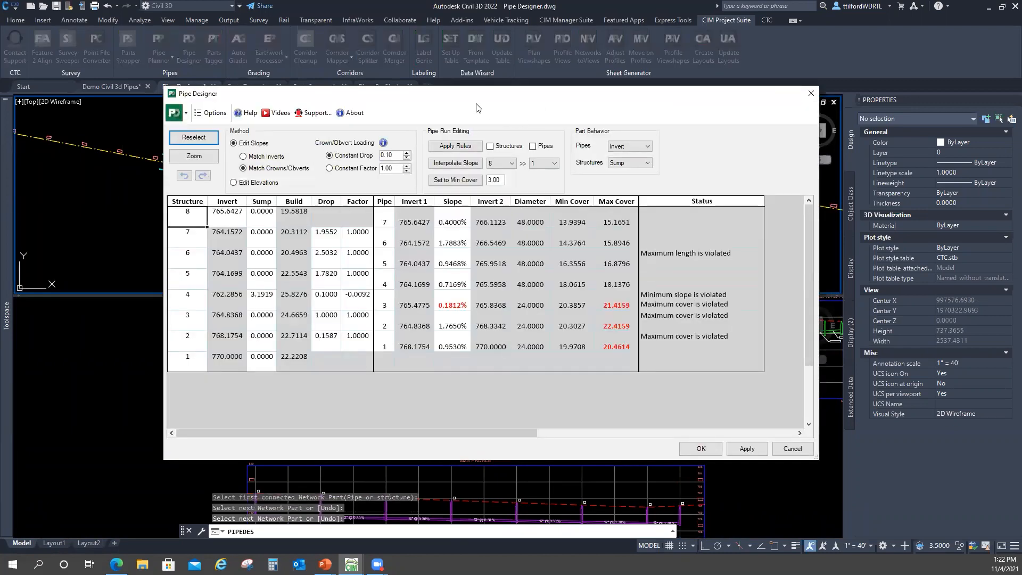
# Reselect the green storm run in the opposite direction, starting at structure 1 and ending at structure 8
pyautogui.moveTo(497, 96); pyautogui.dragTo(443, 91)
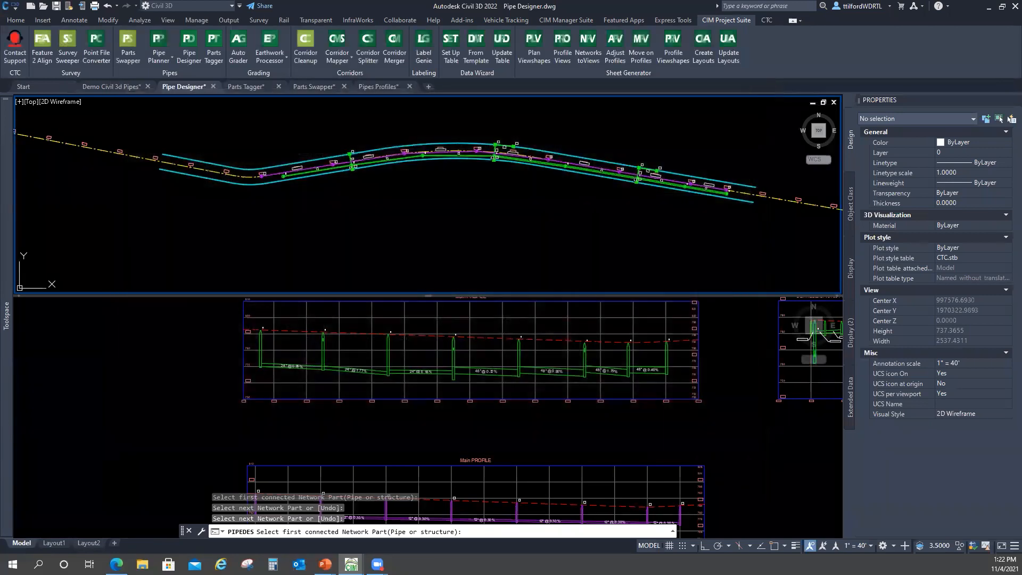
pyautogui.click(266, 358)
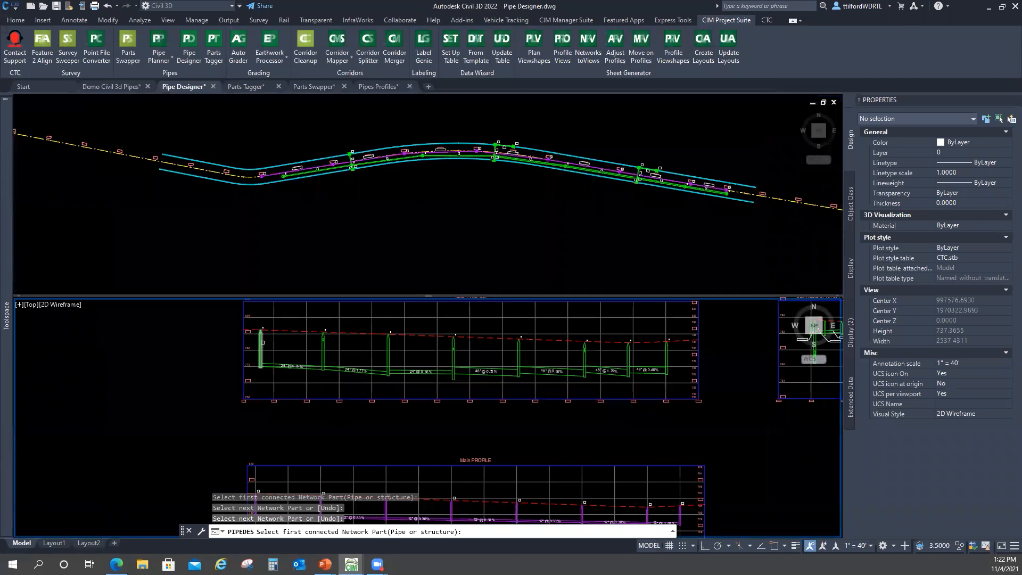
pyautogui.click(262, 342)
pyautogui.click(645, 376)
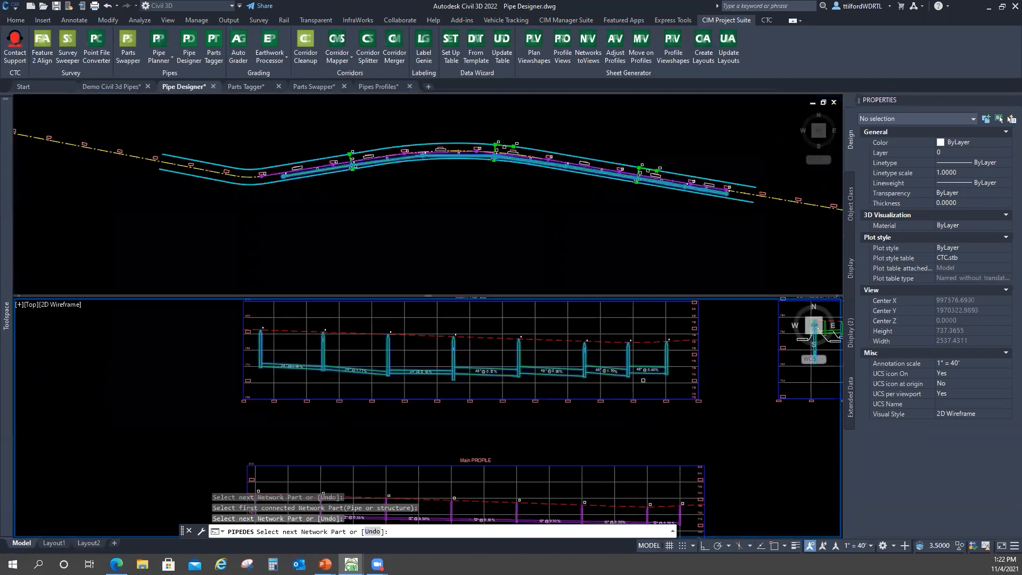
pyautogui.rightClick(557, 344)
pyautogui.click(564, 330)
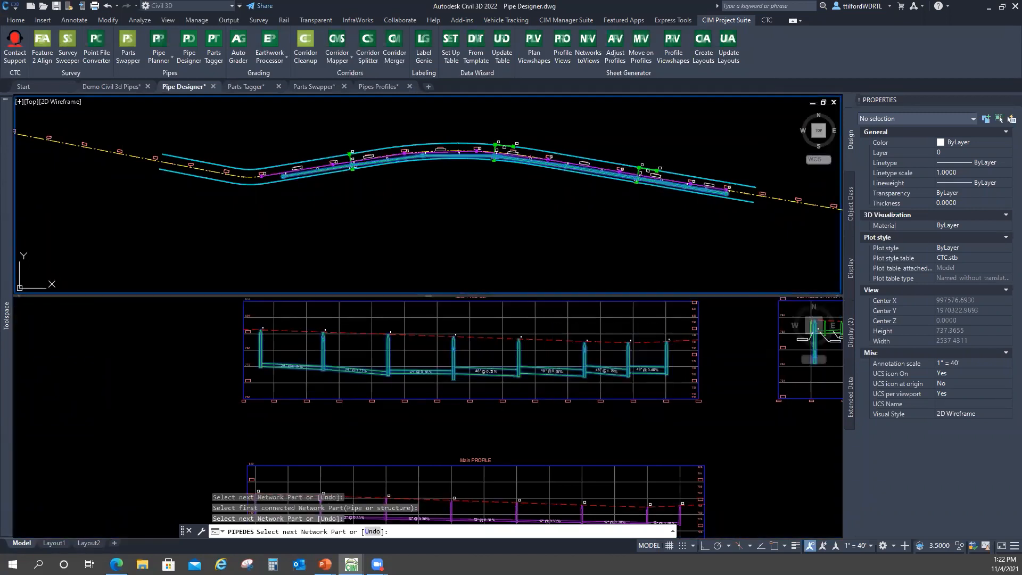
pyautogui.press('Return')
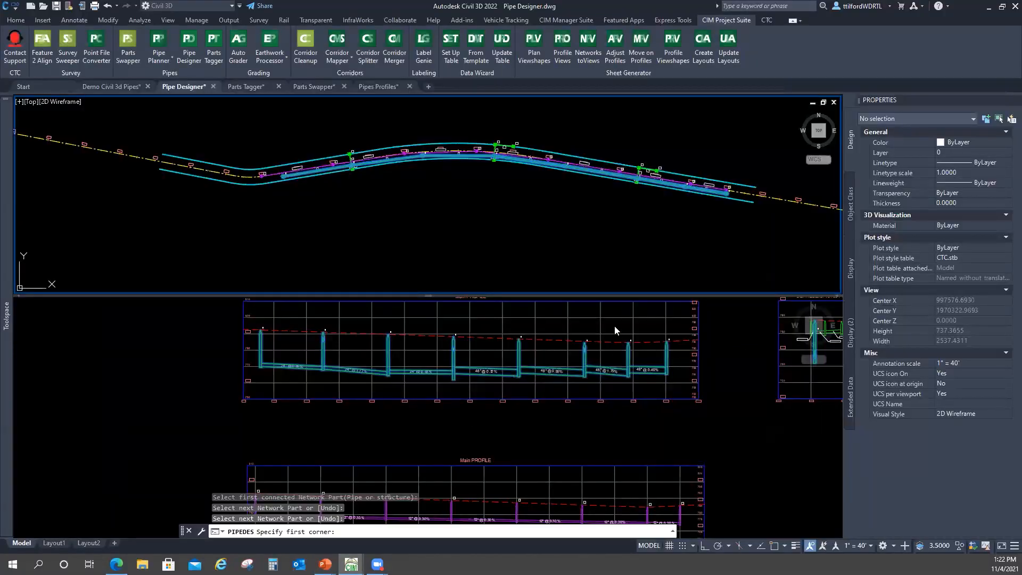
# Zoom the profile to structures 3 through 8 from Pipe Designer and reposition the dialog over the drawing
pyautogui.click(614, 329)
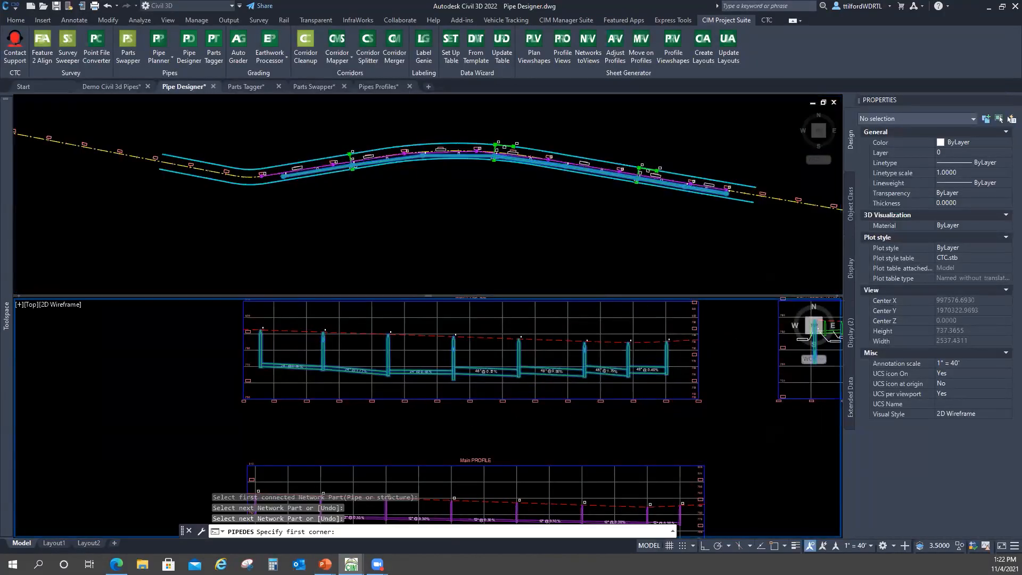
pyautogui.click(635, 325)
pyautogui.click(419, 442)
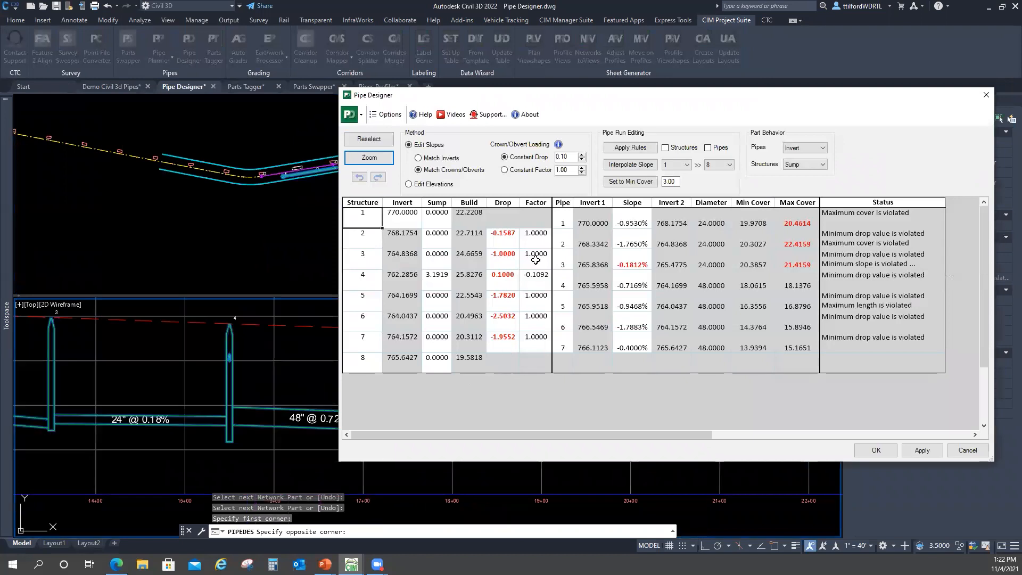
pyautogui.moveTo(553, 101); pyautogui.dragTo(753, 37)
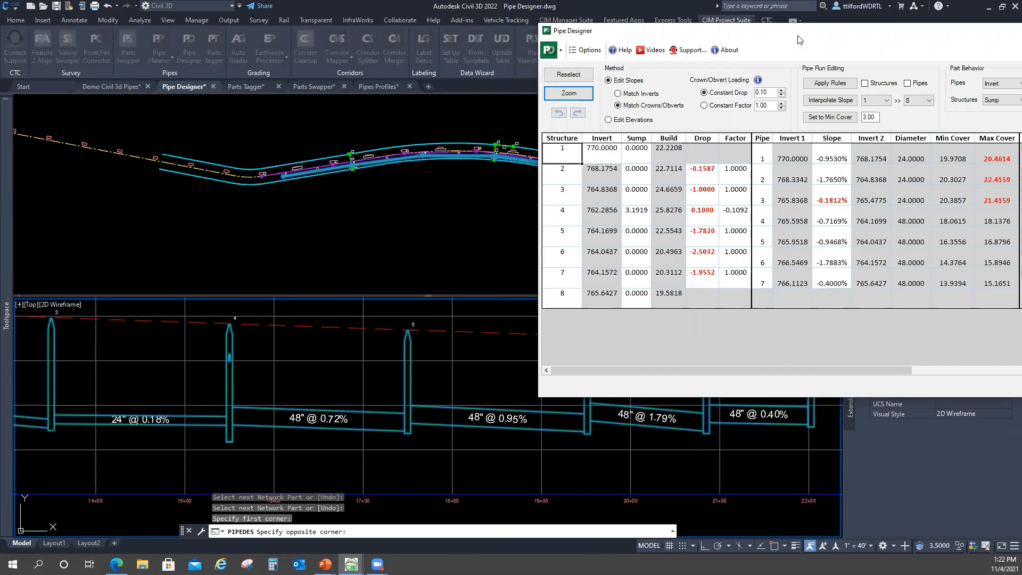
pyautogui.moveTo(790, 45); pyautogui.dragTo(389, 74)
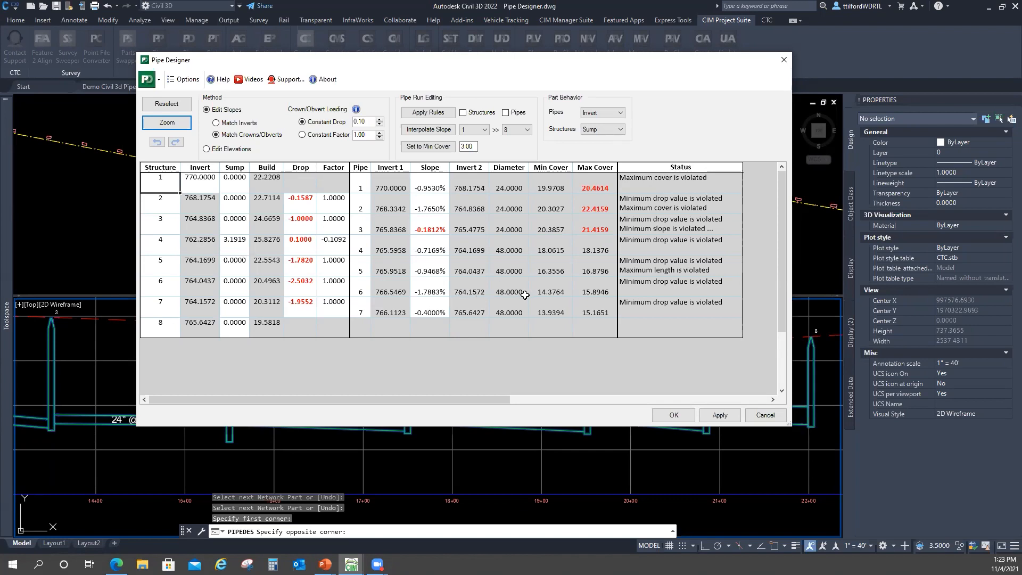
# Set the sump of structure 1 to 1.0 and copy it to structures 2 through 8
pyautogui.click(432, 181)
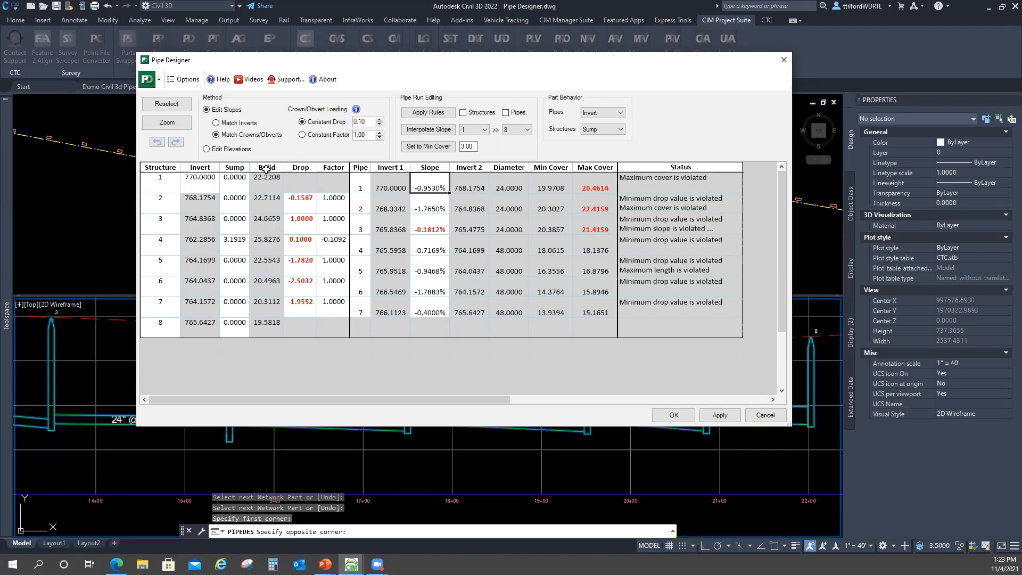
pyautogui.click(230, 185)
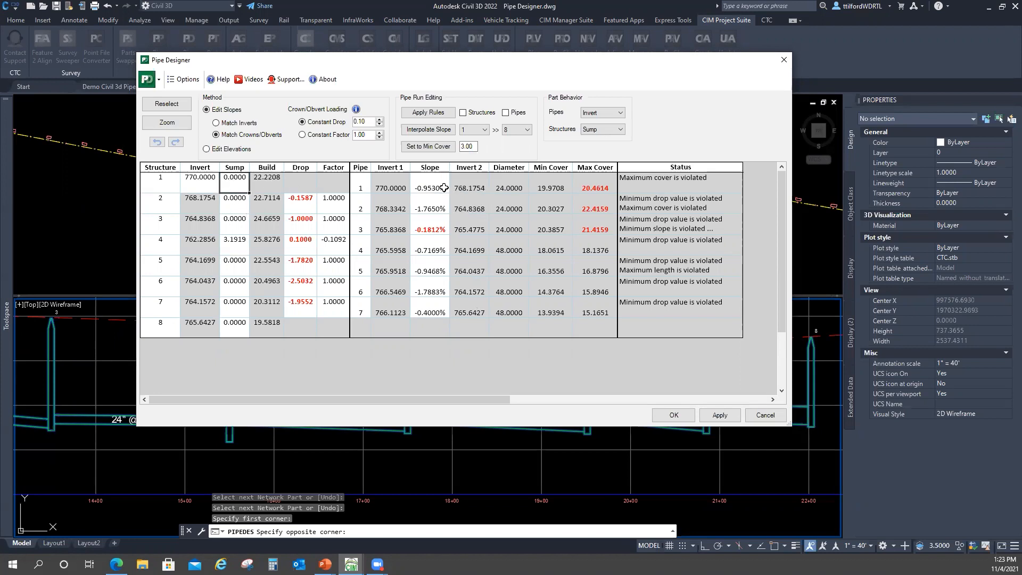
pyautogui.click(243, 180)
pyautogui.moveTo(249, 193); pyautogui.dragTo(244, 339)
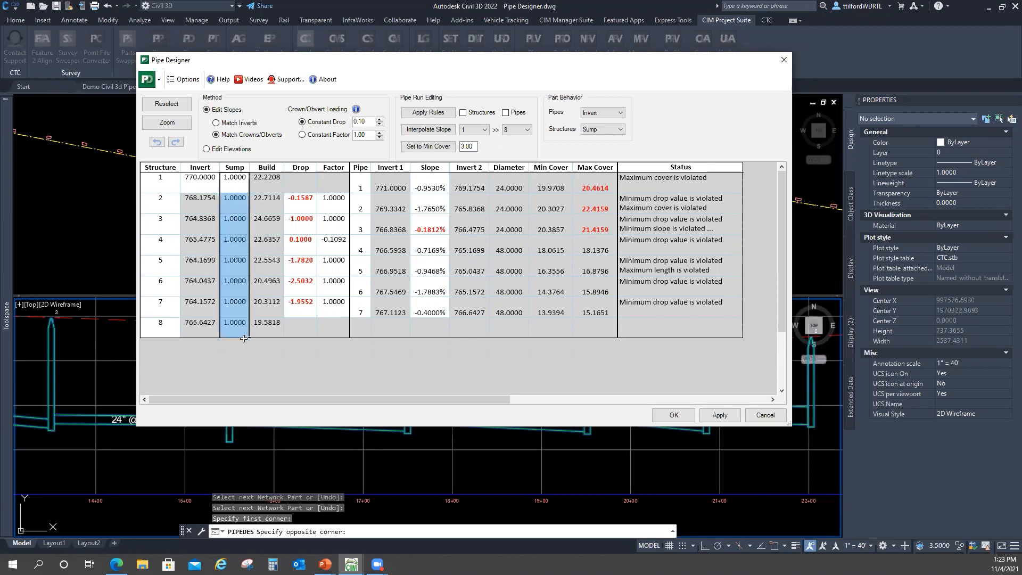
# Set the slope of pipe 1 to -0.50% and copy it to pipes 2 through 7
pyautogui.click(438, 189)
pyautogui.click(443, 188)
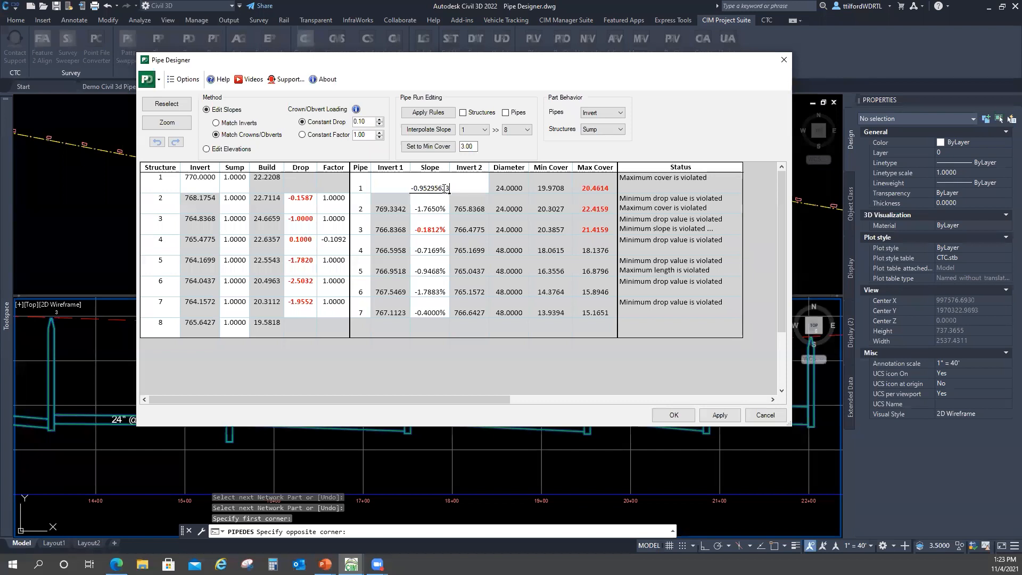
pyautogui.press('BackSpace')
pyautogui.press('BackSpace')
pyautogui.press('BackSpace')
pyautogui.press('BackSpace')
pyautogui.press('BackSpace')
pyautogui.press('BackSpace')
pyautogui.press('BackSpace')
pyautogui.write('50')
pyautogui.press('Return')
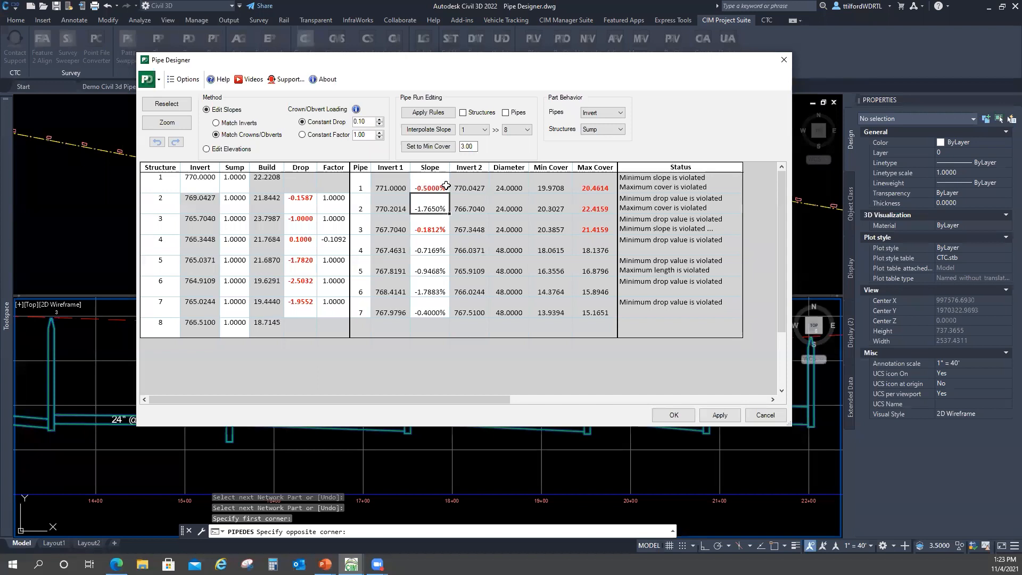
pyautogui.moveTo(448, 209); pyautogui.dragTo(450, 319)
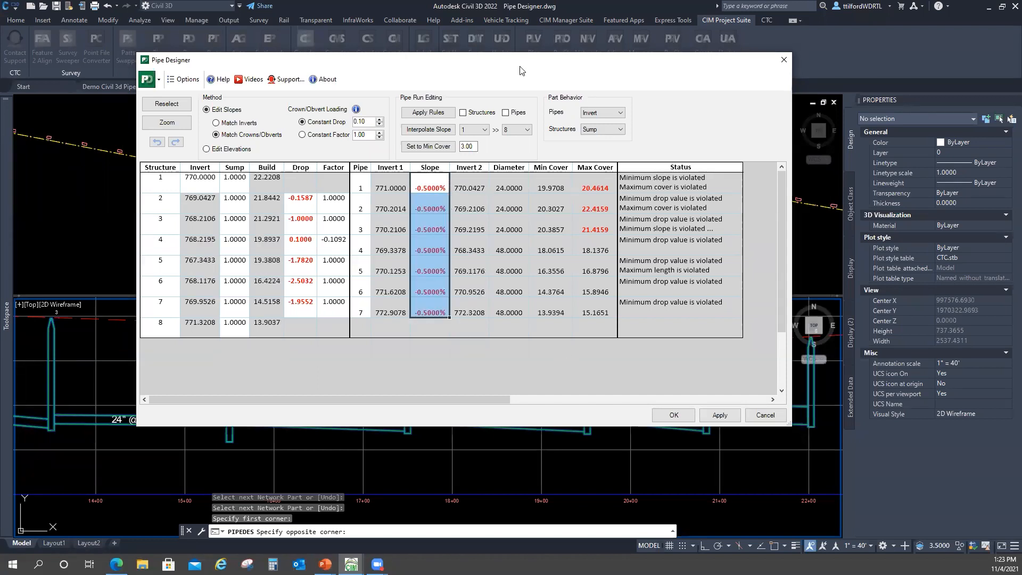
# Compare the Match Inverts, Match Crowns/Obverts and Edit Elevations methods in Pipe Designer, finishing on Edit Slopes
pyautogui.moveTo(512, 69); pyautogui.dragTo(569, 22)
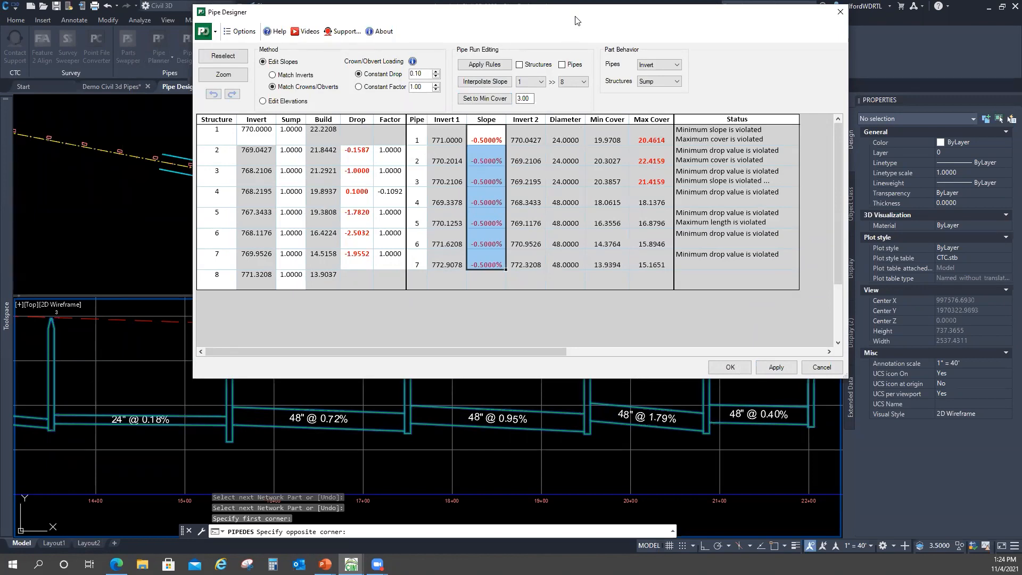
pyautogui.moveTo(575, 14); pyautogui.dragTo(498, 66)
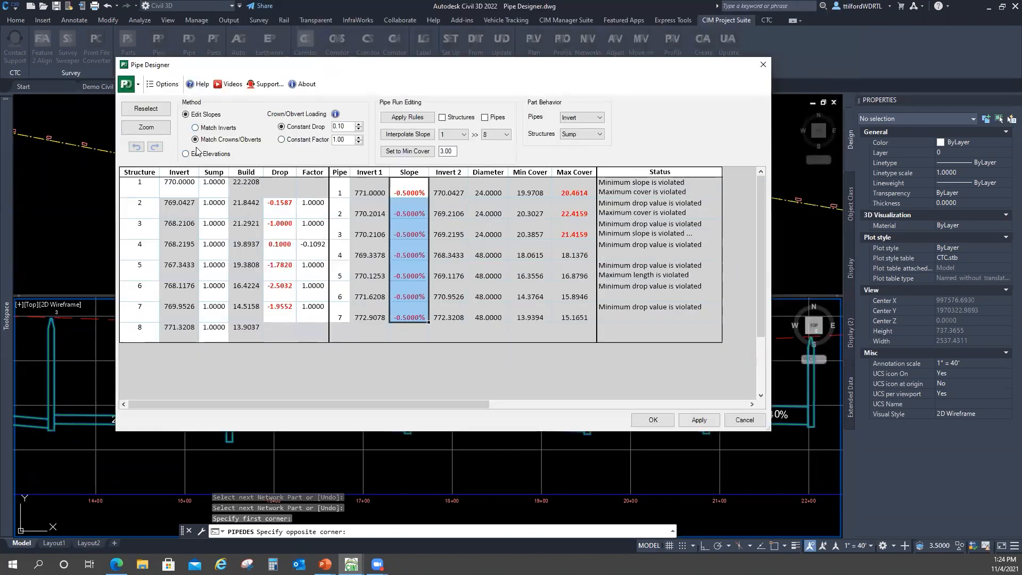
pyautogui.click(194, 127)
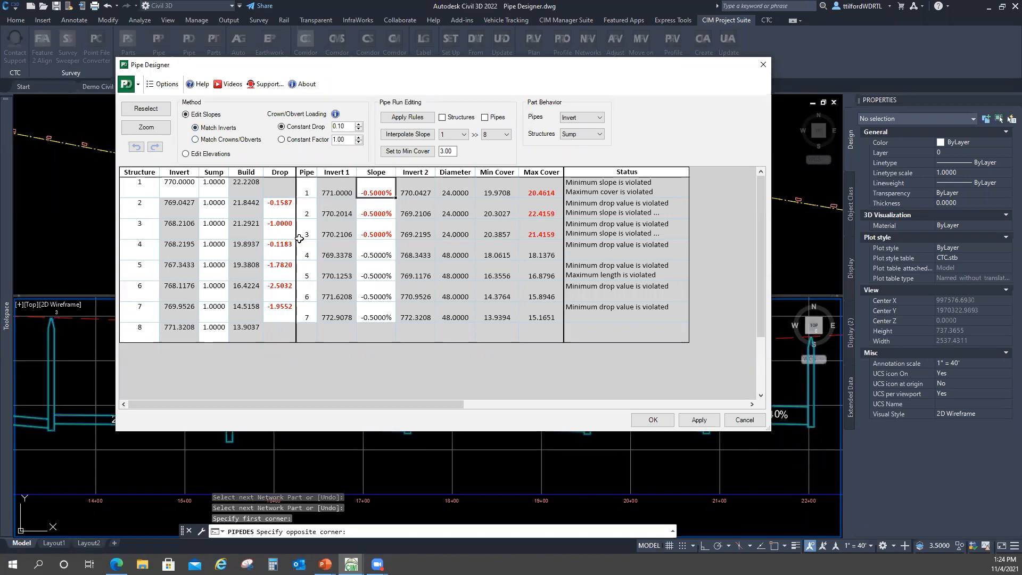
pyautogui.click(231, 140)
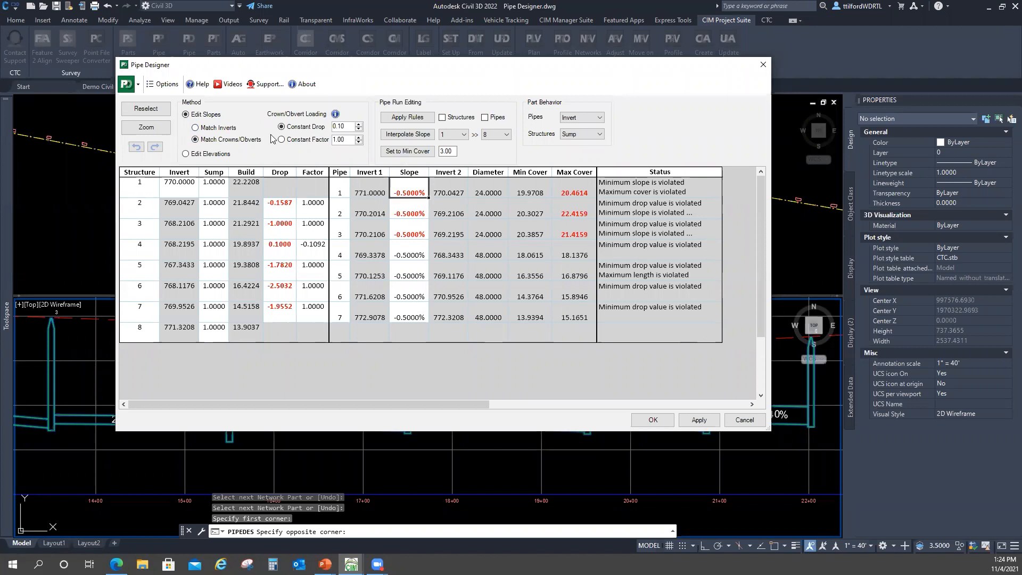
pyautogui.click(186, 154)
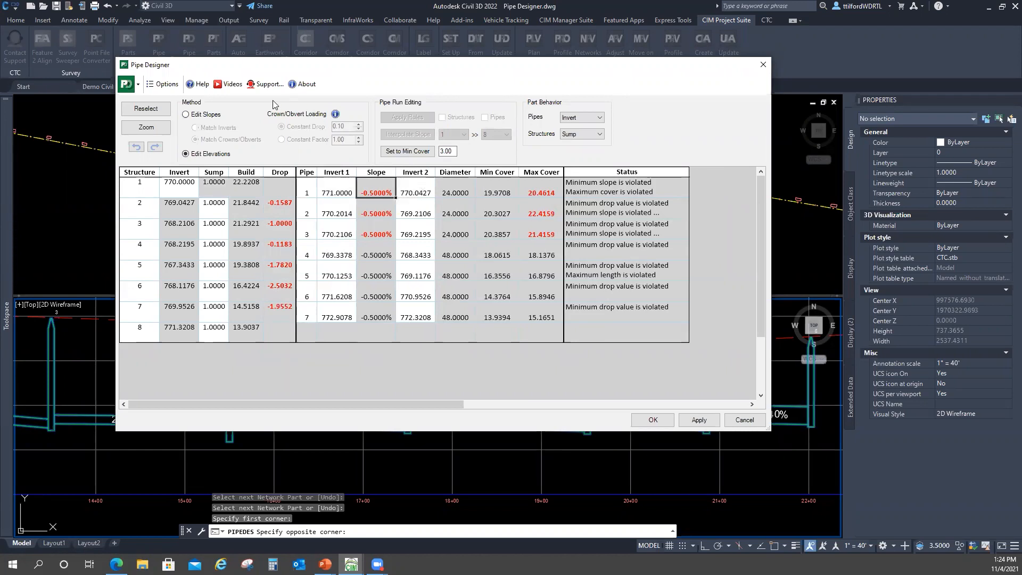
pyautogui.click(185, 114)
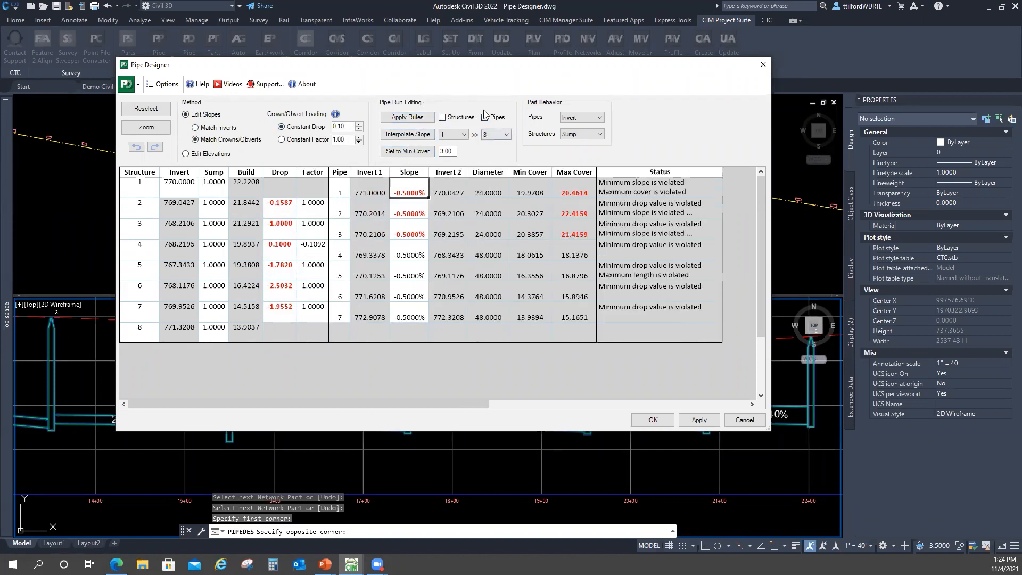
# Review the part behavior options available for pipes and for structures in Pipe Designer
pyautogui.click(601, 115)
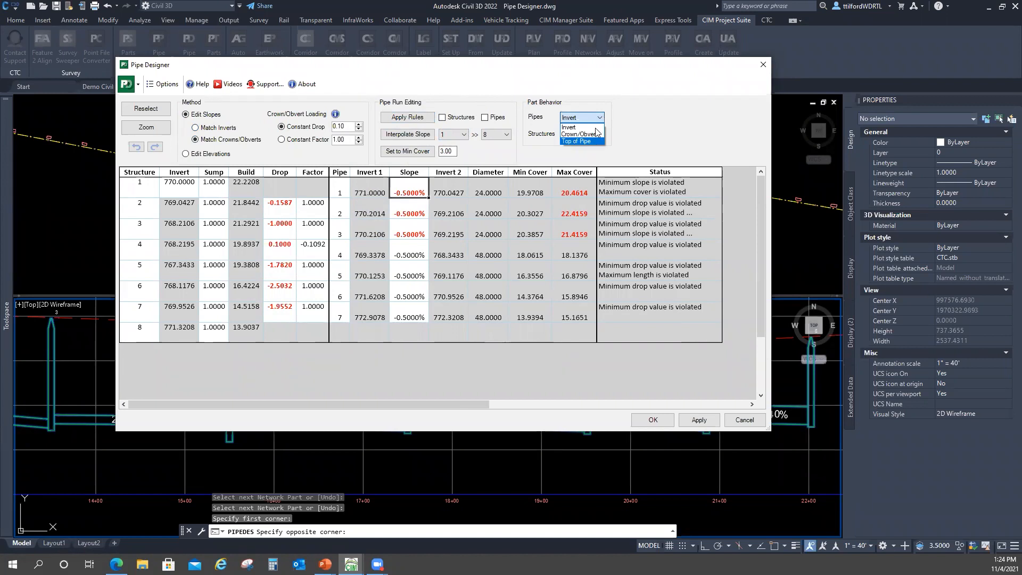
pyautogui.click(612, 110)
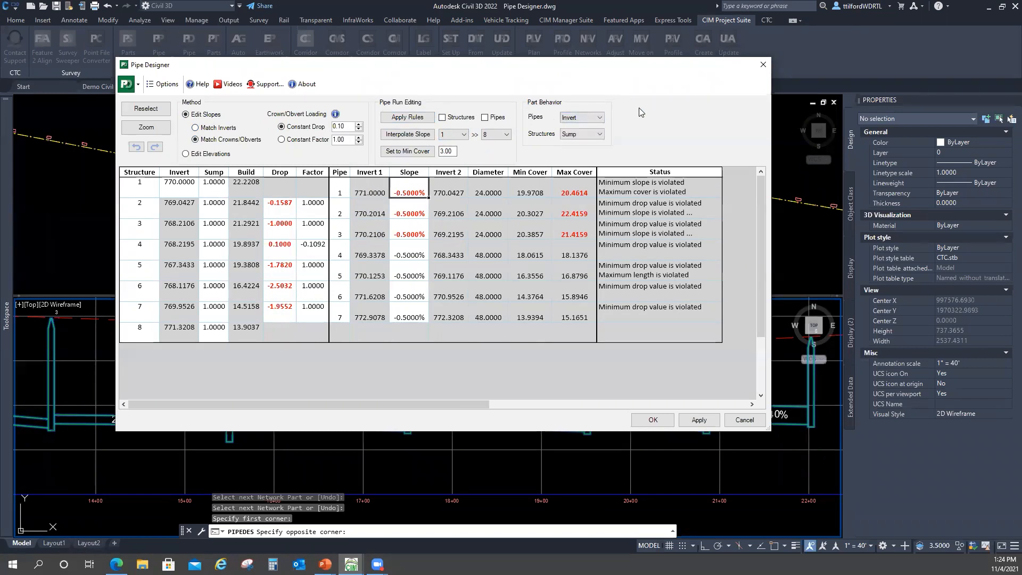
pyautogui.click(599, 134)
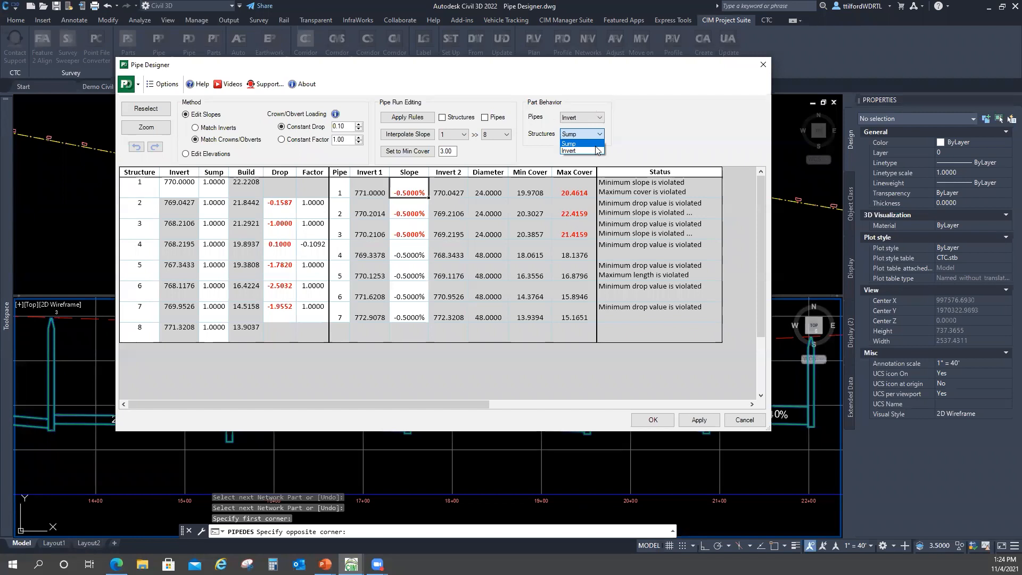
pyautogui.click(657, 113)
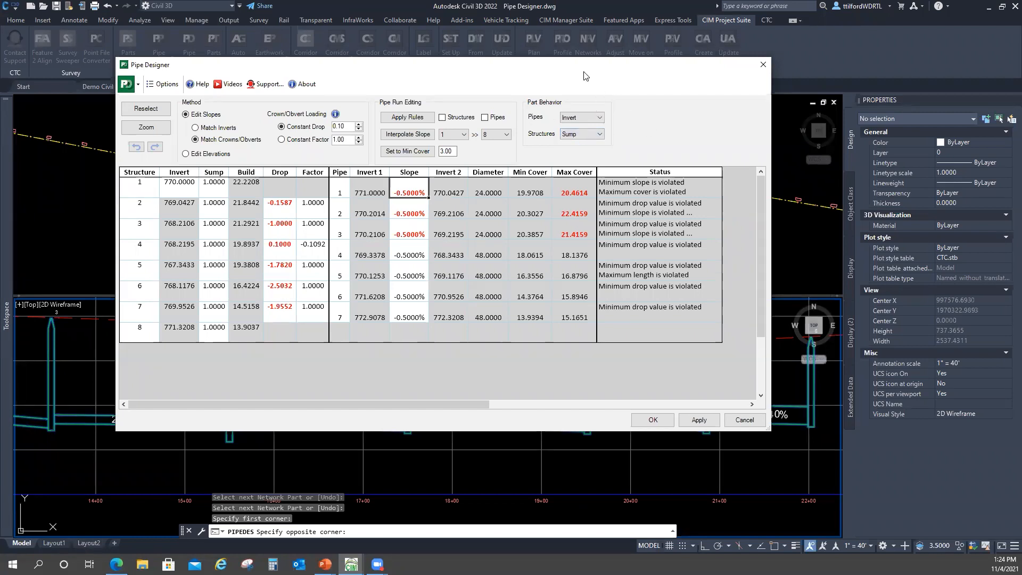
# Move the Pipe Designer dialog clear of the profile and apply the sump and slope edits to the pipe run
pyautogui.moveTo(511, 71); pyautogui.dragTo(527, 59)
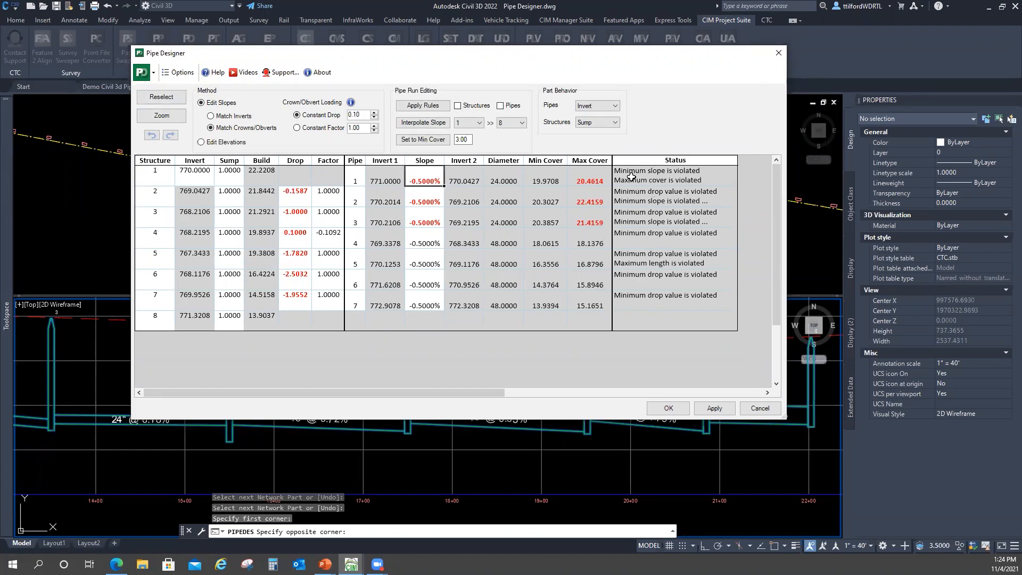
pyautogui.moveTo(366, 61); pyautogui.dragTo(381, 74)
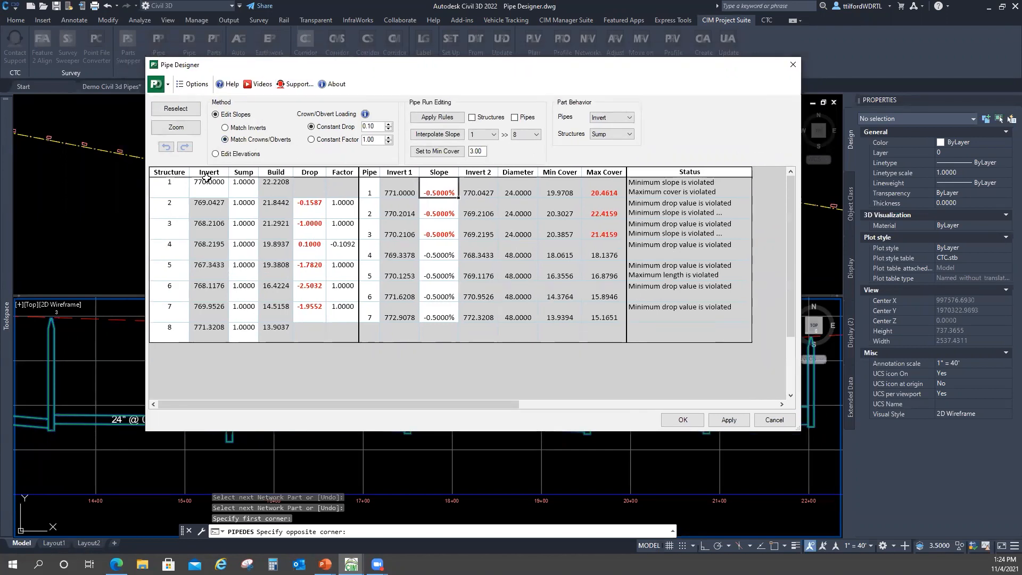
pyautogui.click(172, 187)
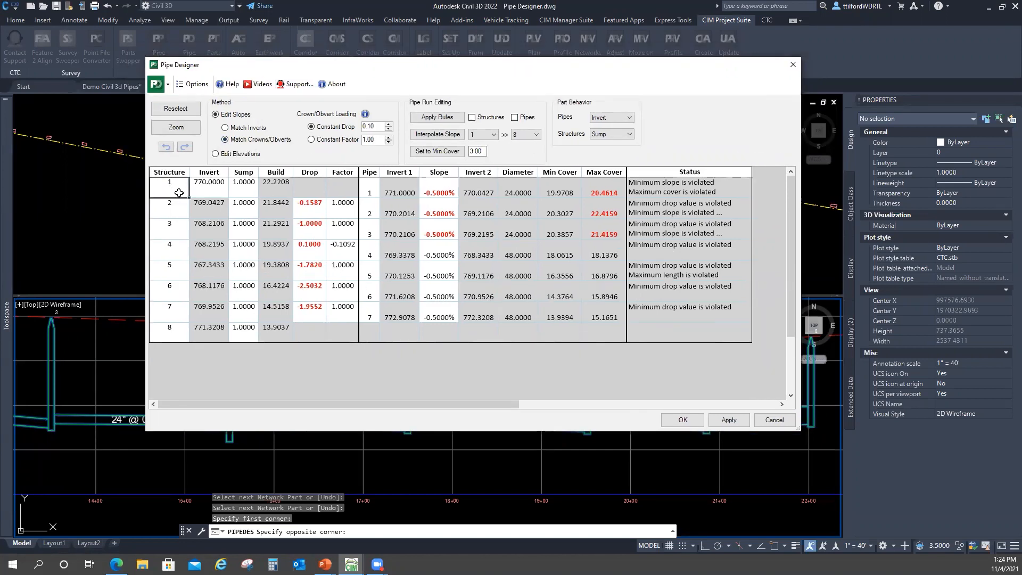
pyautogui.moveTo(421, 67); pyautogui.dragTo(417, 11)
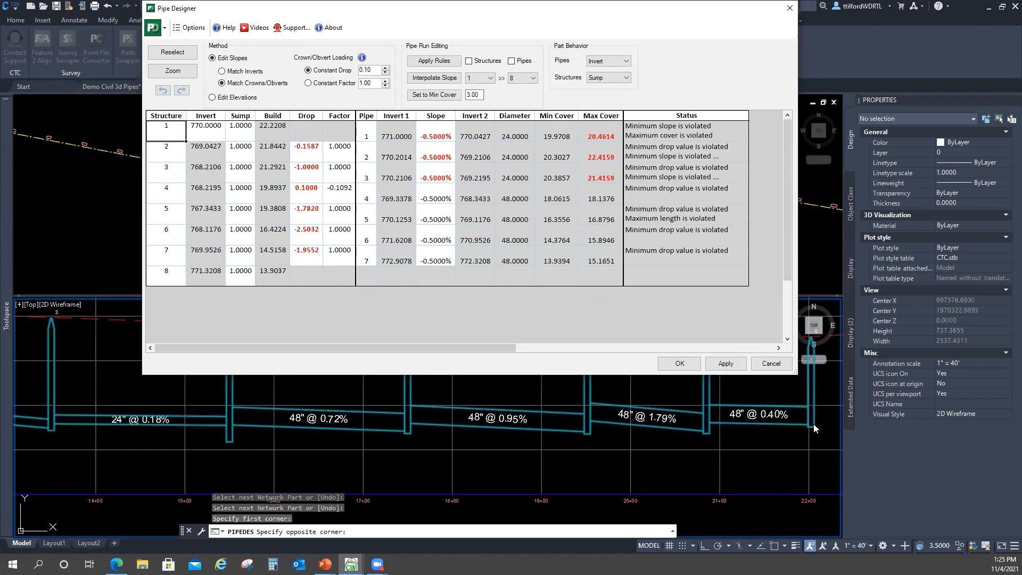
pyautogui.moveTo(509, 18); pyautogui.dragTo(494, 45)
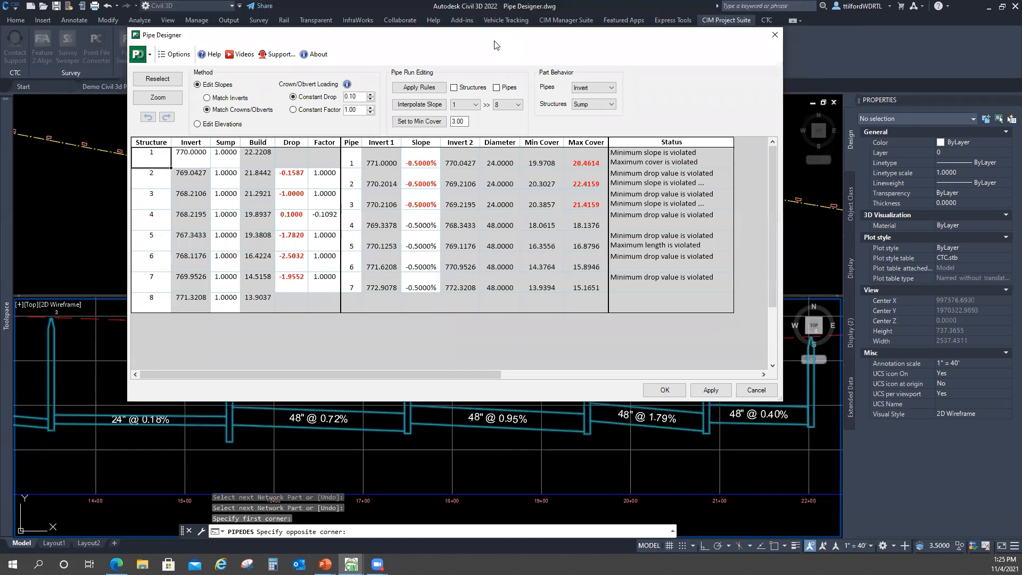
pyautogui.click(711, 390)
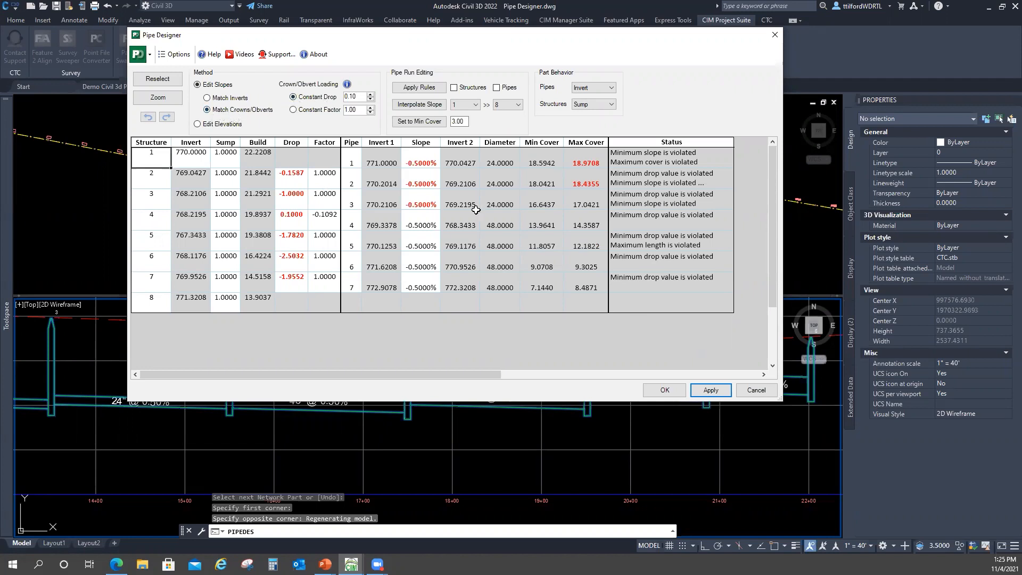
# Reposition the dialog to check the profile and switch the slope editing method to Match Inverts
pyautogui.moveTo(515, 43); pyautogui.dragTo(588, 51)
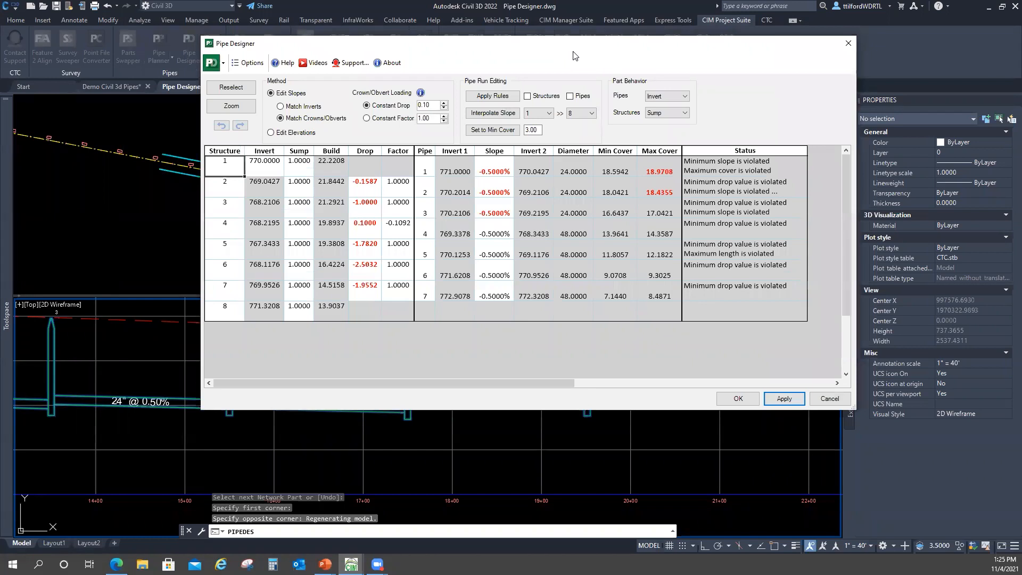
pyautogui.moveTo(573, 52); pyautogui.dragTo(449, 72)
pyautogui.click(187, 128)
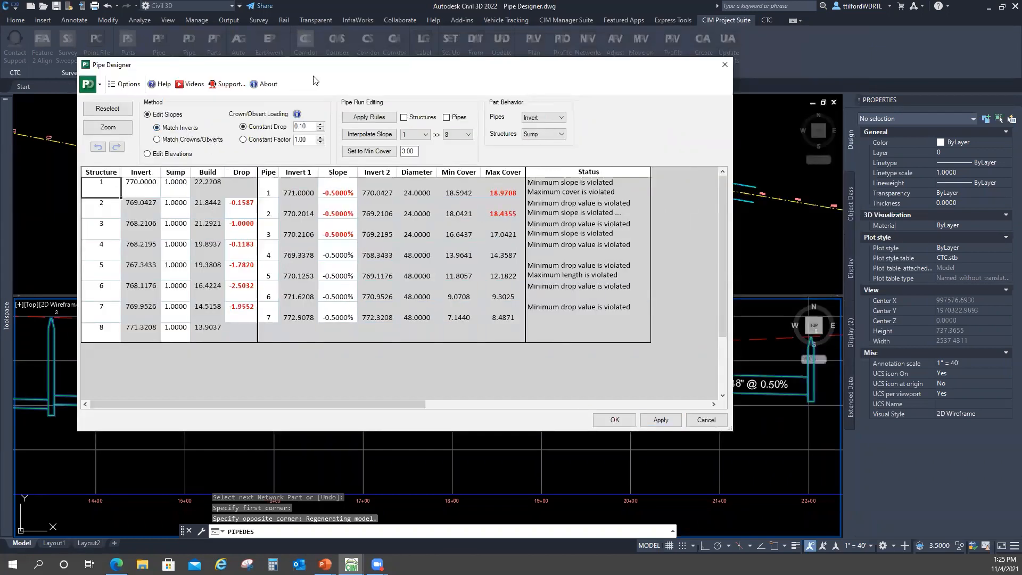
pyautogui.moveTo(324, 77); pyautogui.dragTo(367, 76)
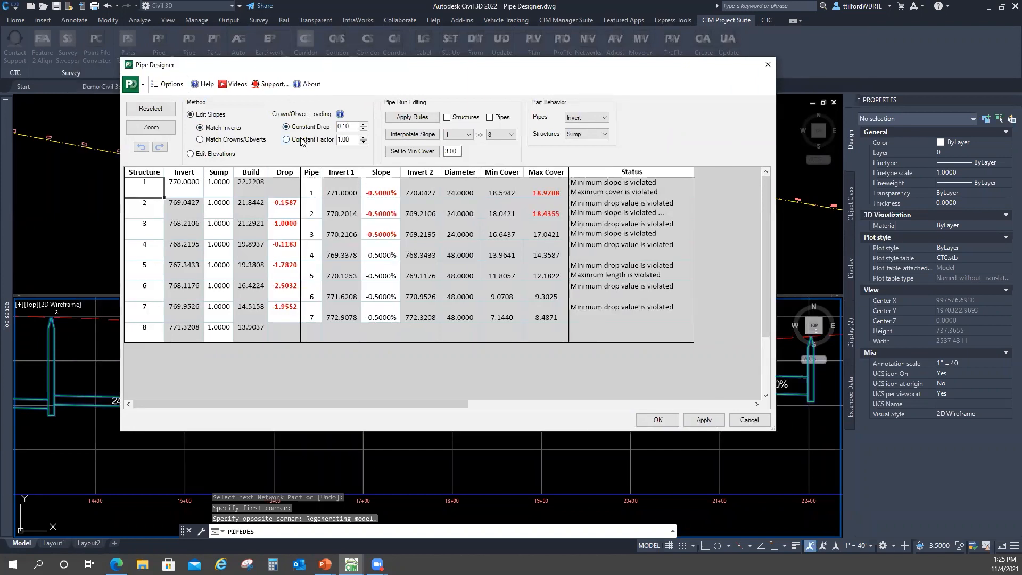
# Set the drop at structure 2 to 0.0 and copy it to structures 3 through 7
pyautogui.click(292, 205)
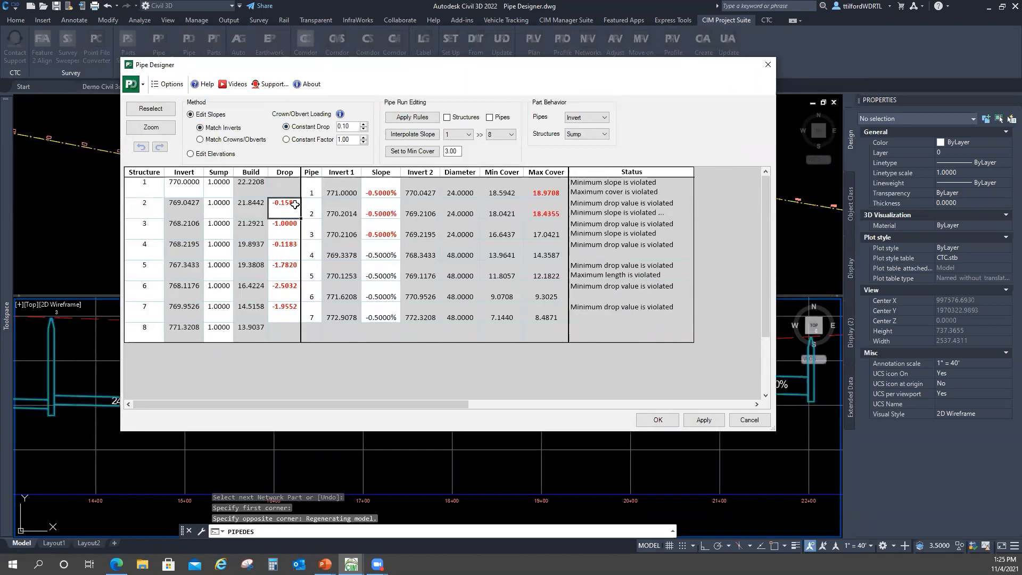
pyautogui.click(293, 205)
pyautogui.press('BackSpace')
pyautogui.press('BackSpace')
pyautogui.press('BackSpace')
pyautogui.press('BackSpace')
pyautogui.press('BackSpace')
pyautogui.press('BackSpace')
pyautogui.press('BackSpace')
pyautogui.press('BackSpace')
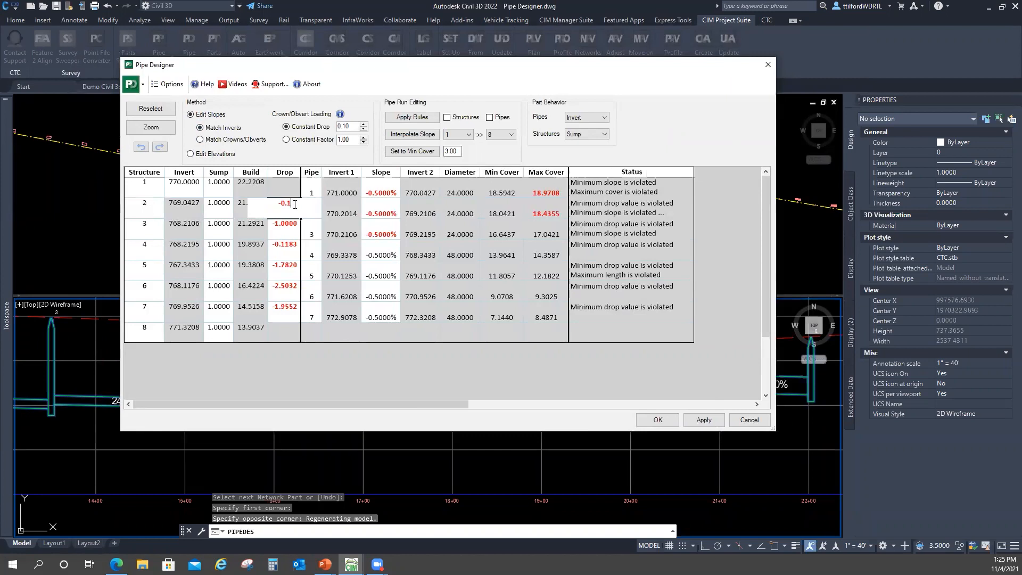
pyautogui.write('0.0')
pyautogui.moveTo(301, 217); pyautogui.dragTo(294, 320)
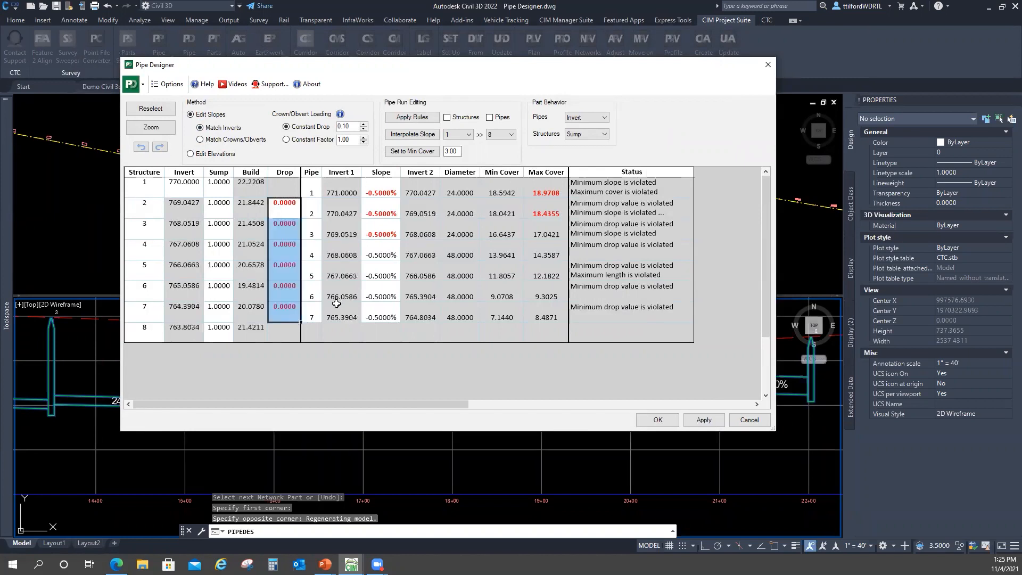
# Apply the drop edits to the network with the profile in view and close Pipe Designer
pyautogui.click(391, 194)
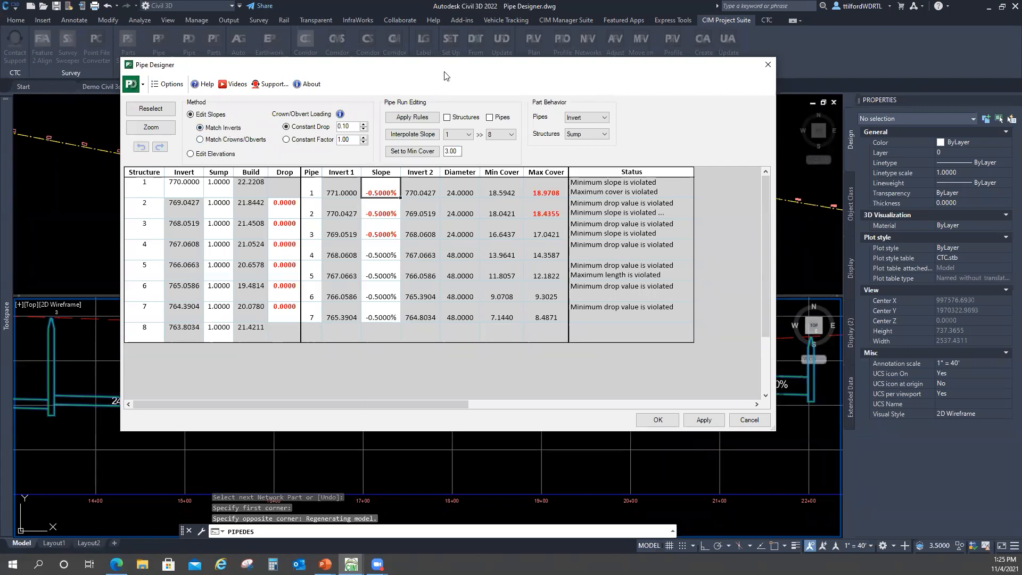
pyautogui.moveTo(445, 76); pyautogui.dragTo(670, 29)
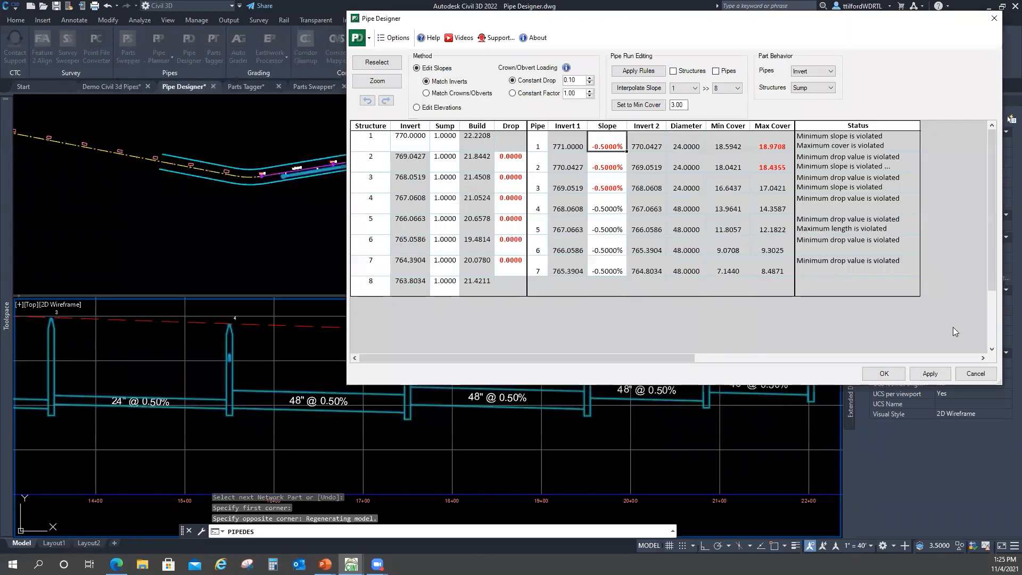
pyautogui.click(930, 374)
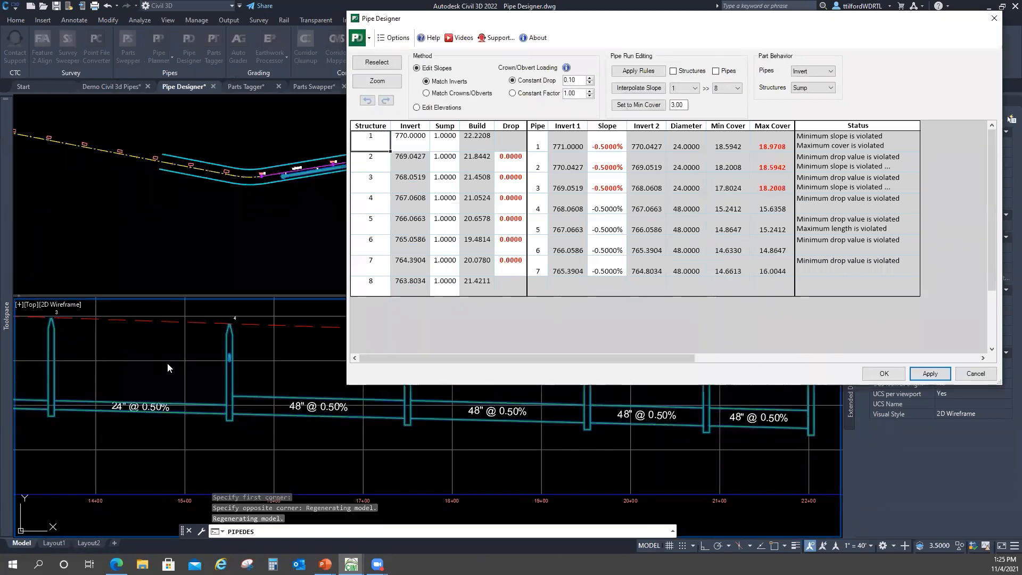
pyautogui.click(884, 373)
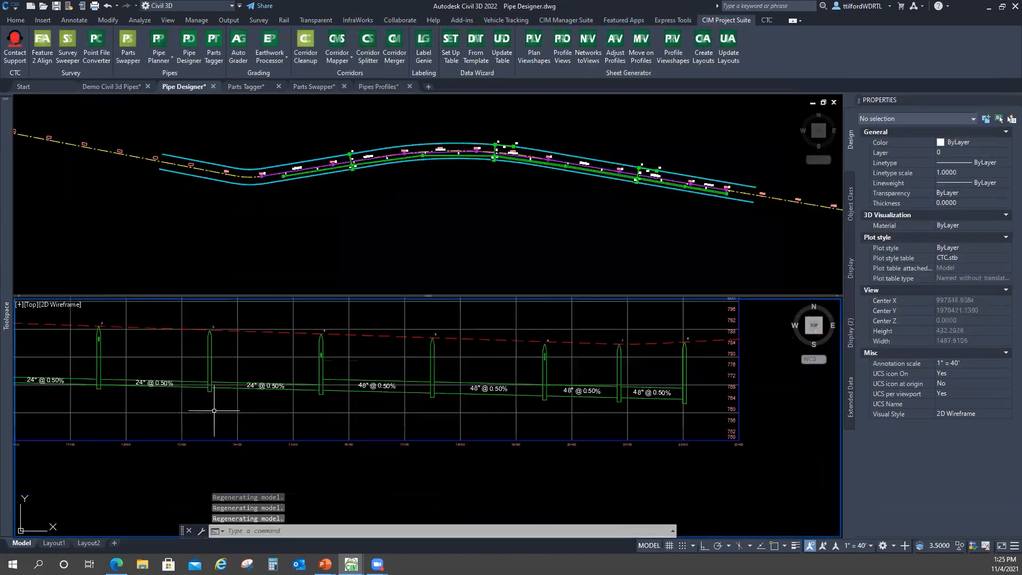
# Reopen Pipe Designer for the run from structure 1 to structure 8 and move its dialog clear of the profile
pyautogui.moveTo(214, 410); pyautogui.dragTo(446, 391, button='middle')
pyautogui.moveTo(702, 386); pyautogui.dragTo(491, 398, button='middle')
pyautogui.scroll(3, 491, 392)
pyautogui.scroll(-3, 646, 394)
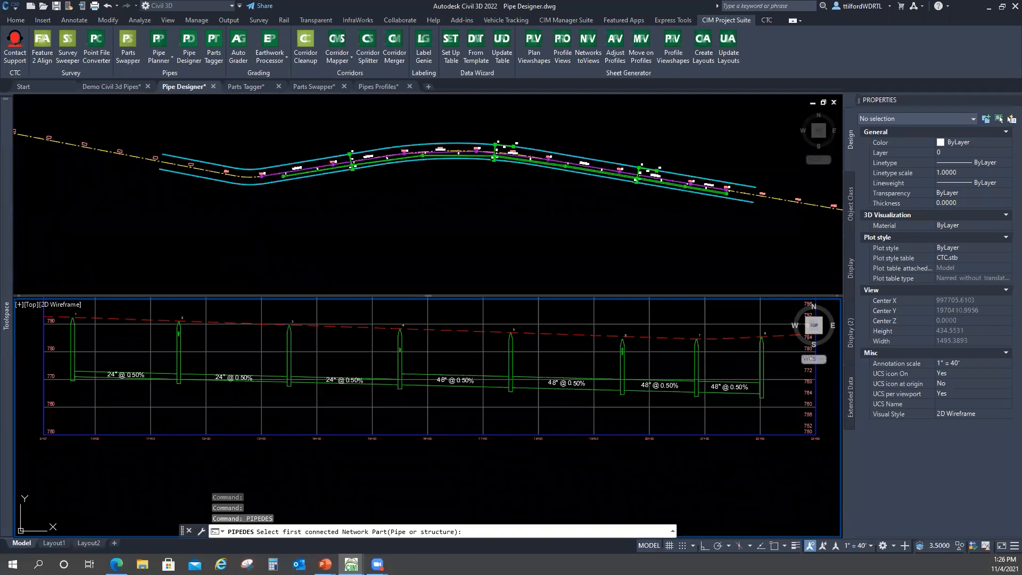
pyautogui.click(73, 351)
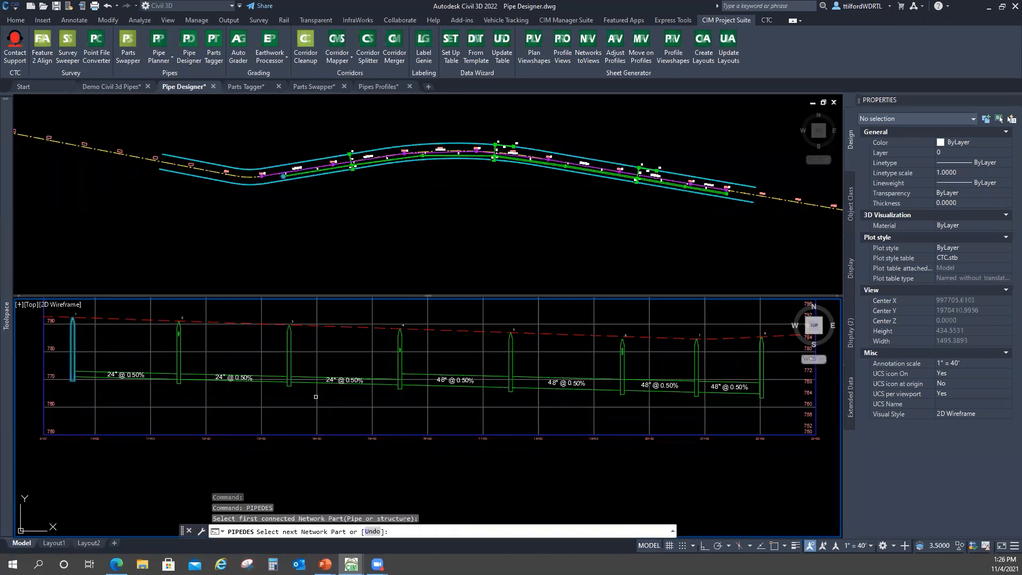
pyautogui.click(762, 373)
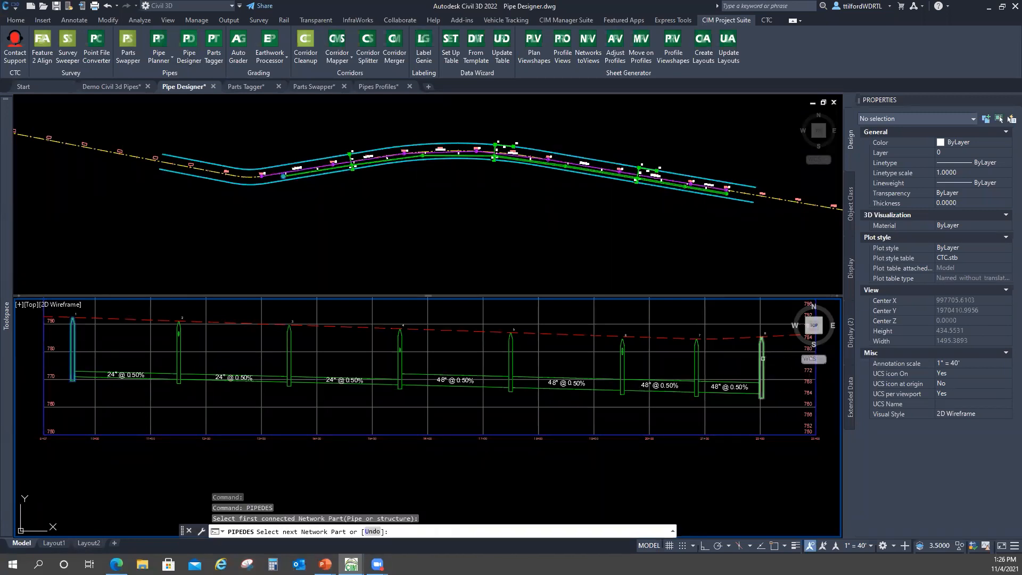
pyautogui.rightClick(521, 167)
pyautogui.click(536, 173)
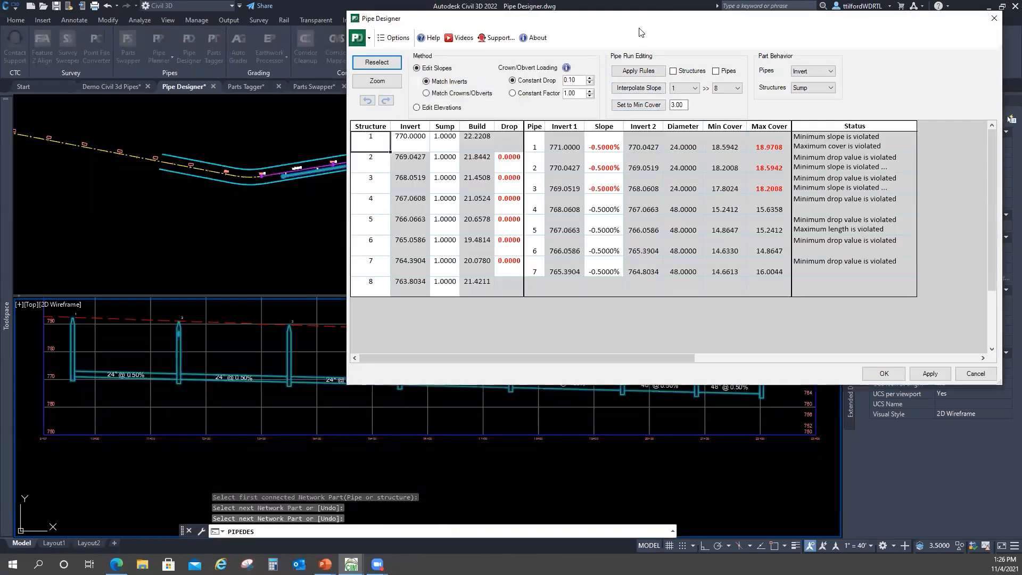
pyautogui.moveTo(639, 21); pyautogui.dragTo(681, 11)
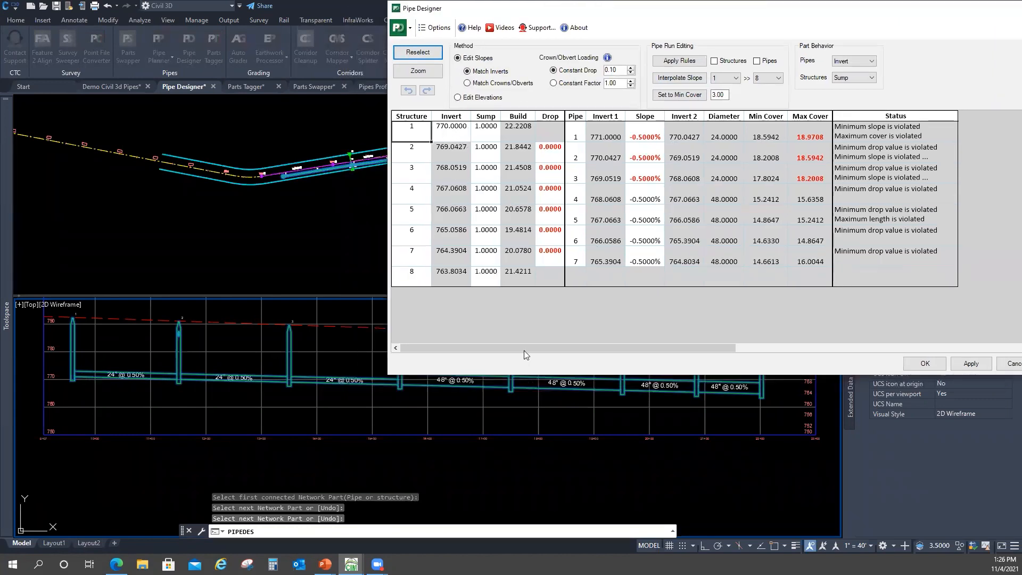
pyautogui.moveTo(770, 15); pyautogui.dragTo(740, 19)
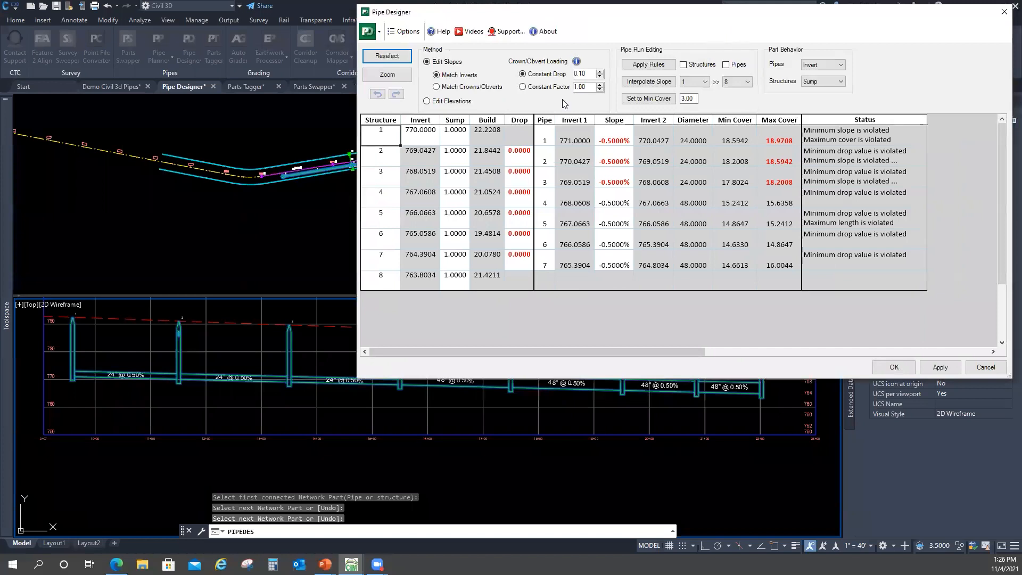
# Set the invert of structure 1 to 768 and apply the change to the whole run
pyautogui.doubleClick(431, 131)
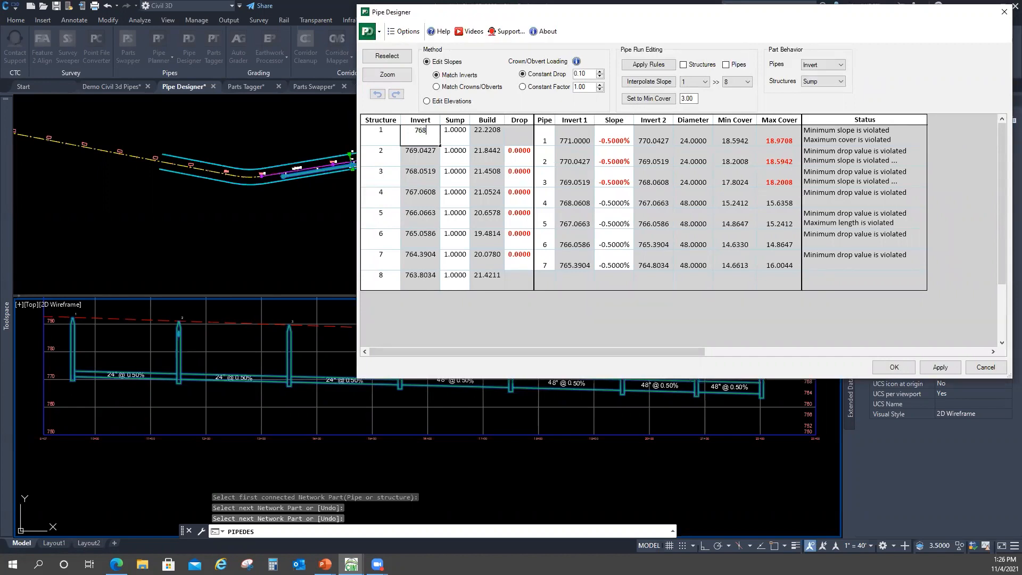
pyautogui.press('Return')
pyautogui.click(942, 368)
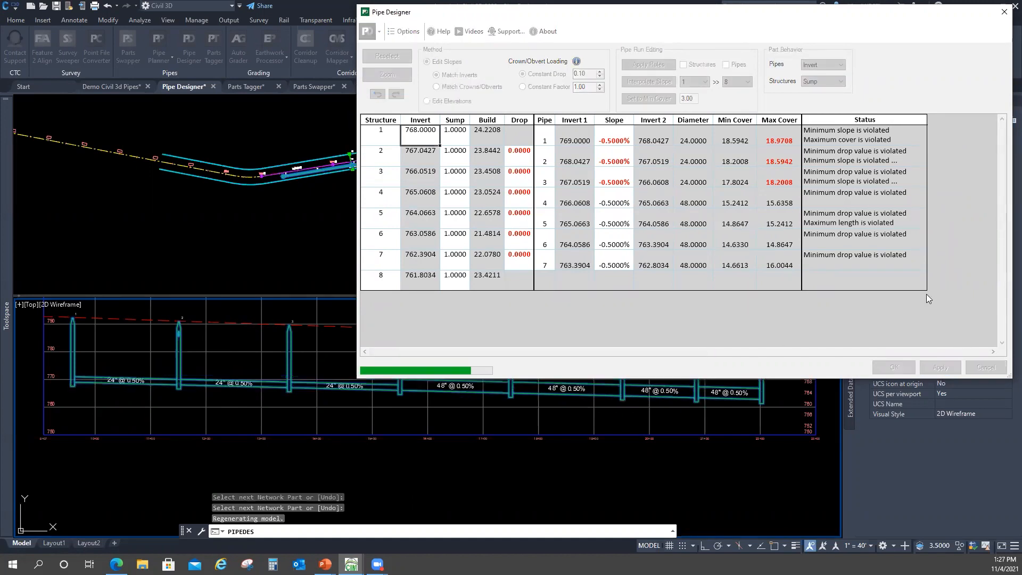
# Set the invert of structure 1 to 772 and apply the change to the whole run
pyautogui.doubleClick(423, 129)
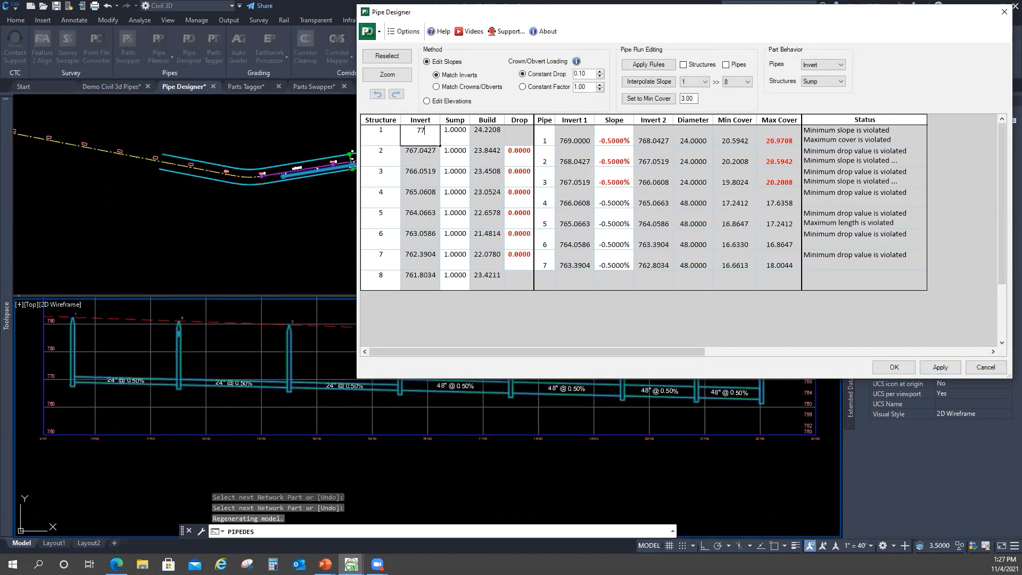
pyautogui.write('772')
pyautogui.press('Return')
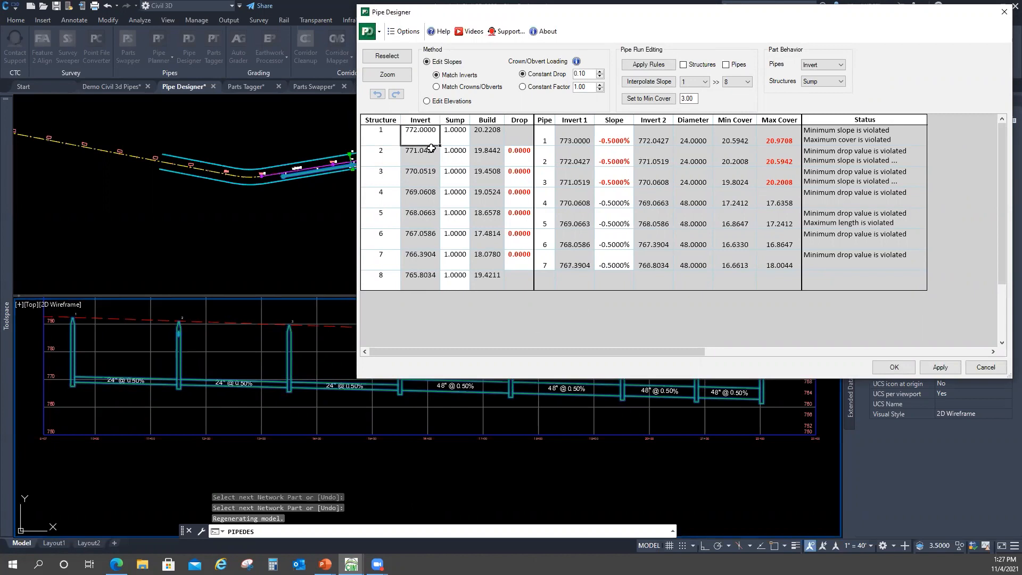
pyautogui.click(940, 367)
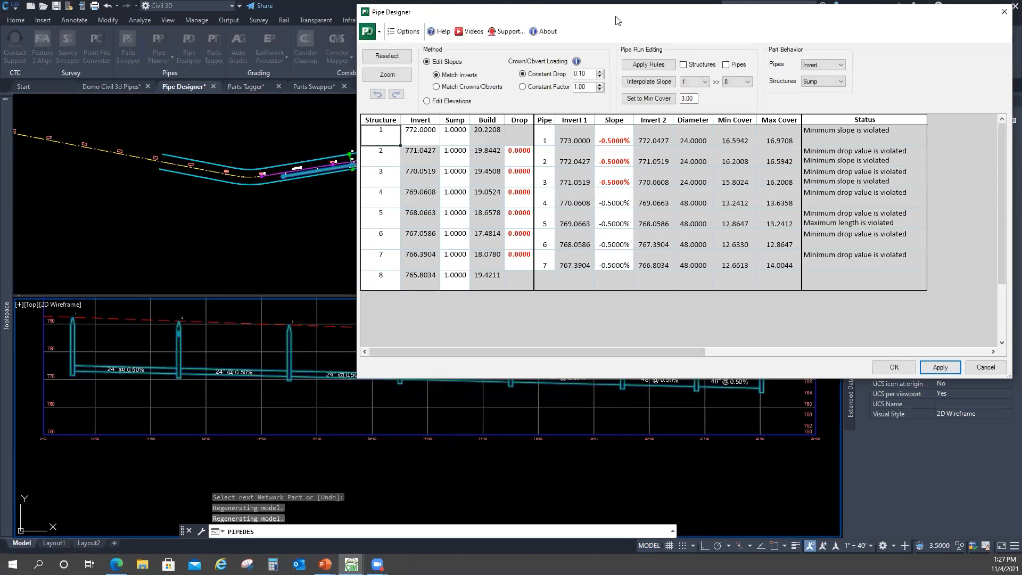
# Rename structure 1 to 10 and copy that name down to all the other structures in the run
pyautogui.moveTo(617, 20); pyautogui.dragTo(741, 21)
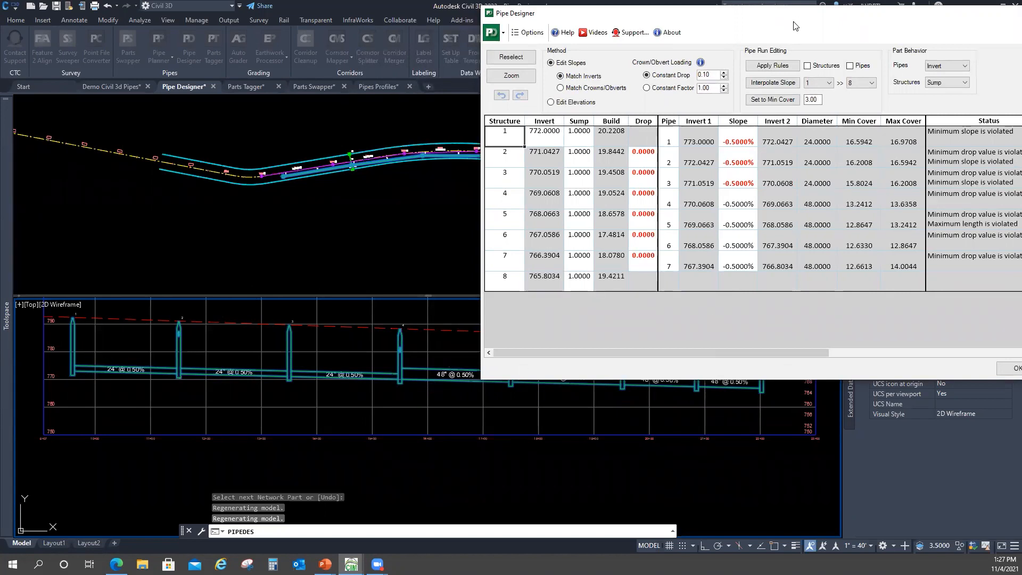
pyautogui.moveTo(793, 26); pyautogui.dragTo(526, 56)
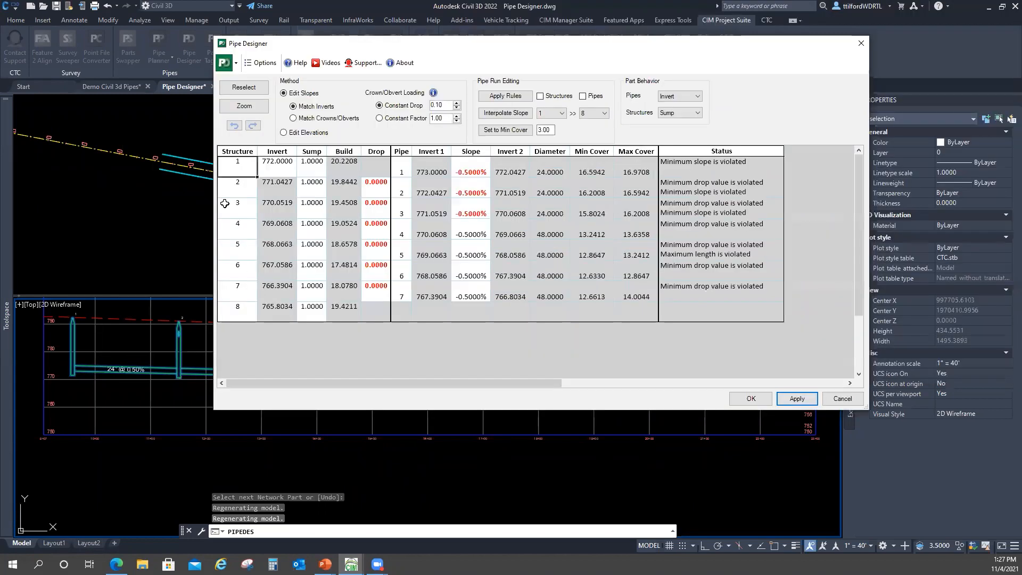
pyautogui.click(241, 163)
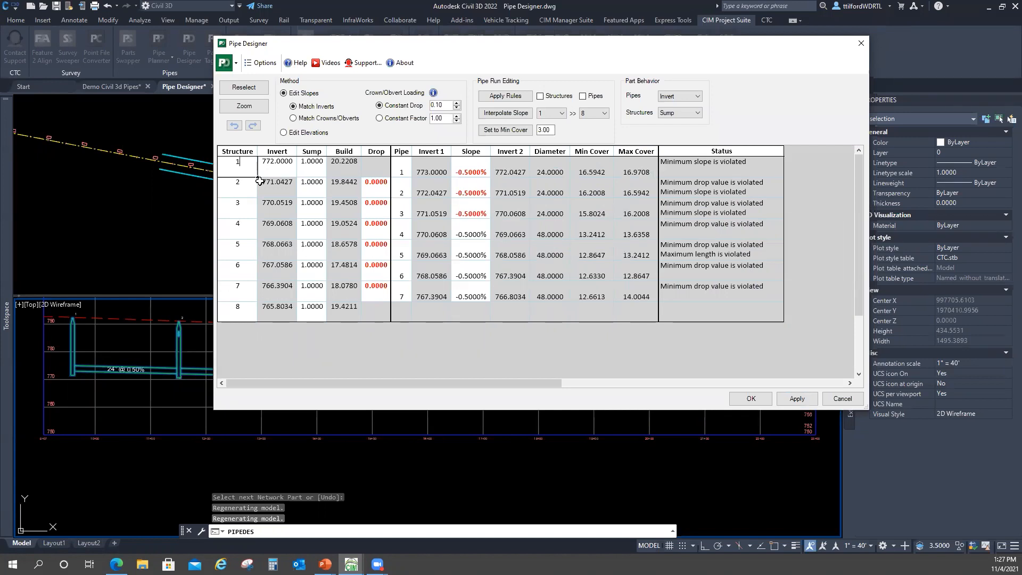
pyautogui.write('10')
pyautogui.moveTo(256, 176); pyautogui.dragTo(253, 327)
pyautogui.click(249, 166)
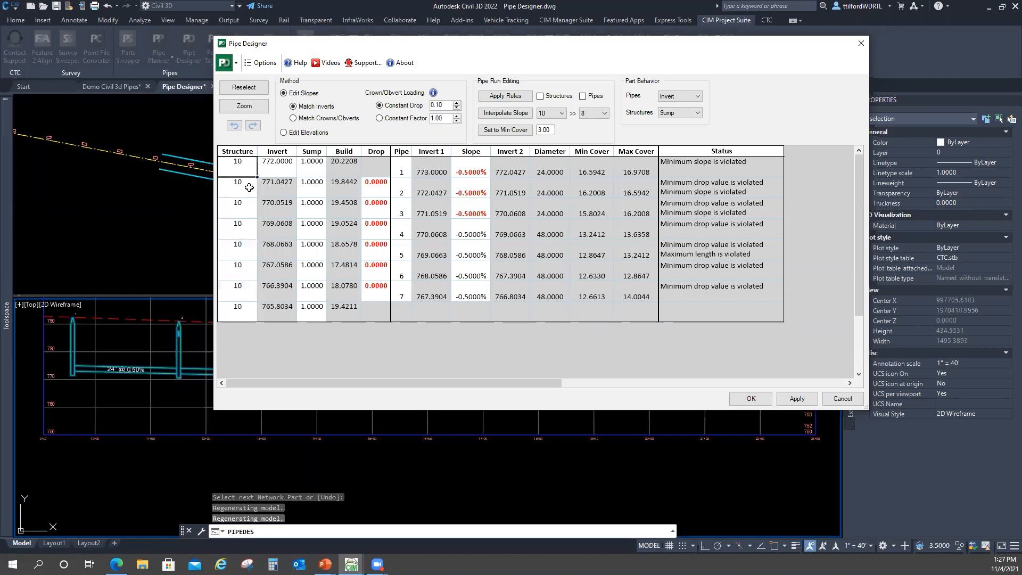
# Rename the second structure in the run to 11
pyautogui.click(247, 186)
pyautogui.click(247, 186)
pyautogui.write('0')
pyautogui.press('BackSpace')
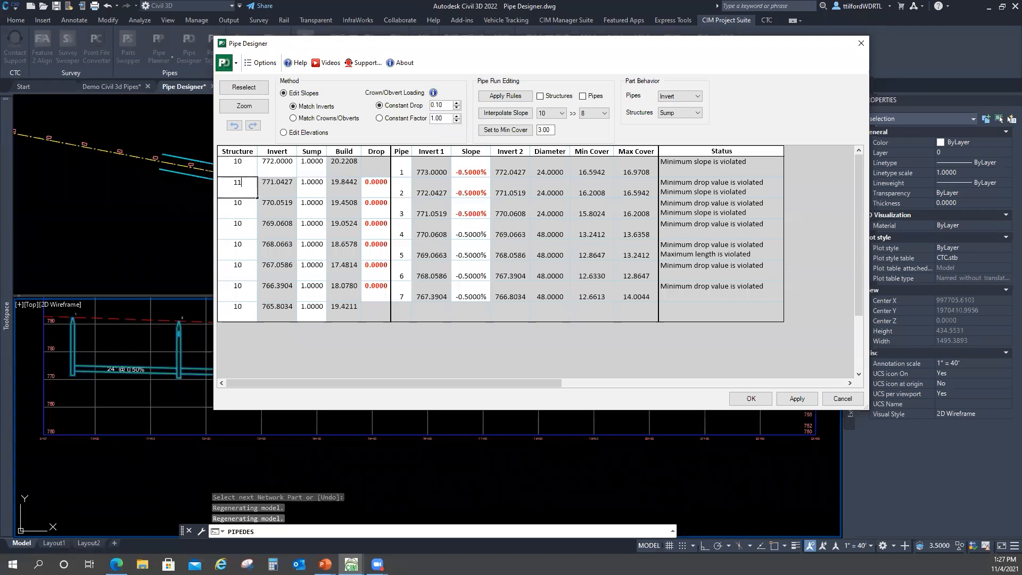
# Extend the 10, 11 numbering down through all the remaining structures to 17 and apply the new names
pyautogui.click(238, 161)
pyautogui.click(247, 187)
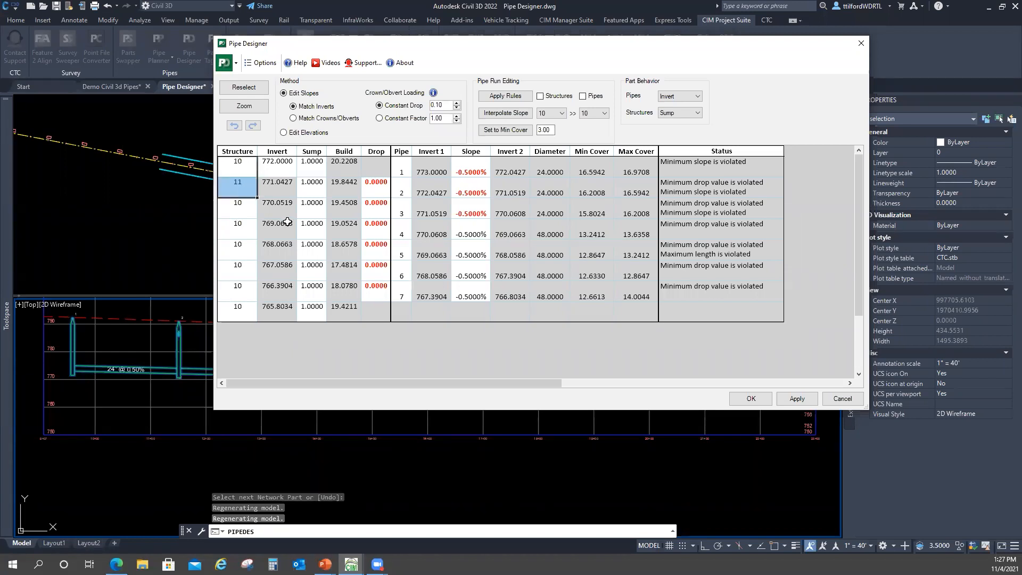
pyautogui.moveTo(256, 199); pyautogui.dragTo(279, 322)
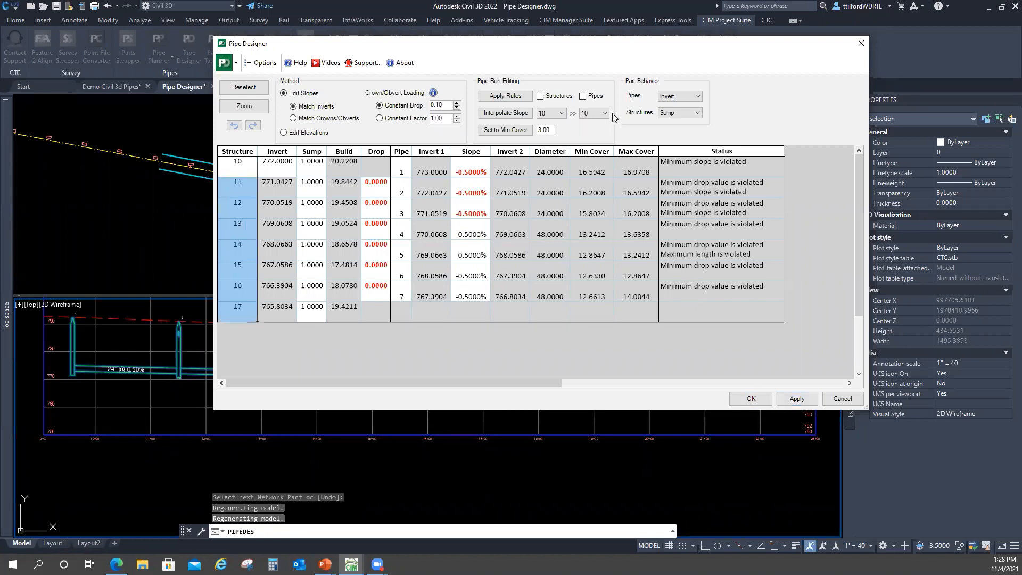
pyautogui.moveTo(602, 47); pyautogui.dragTo(557, 59)
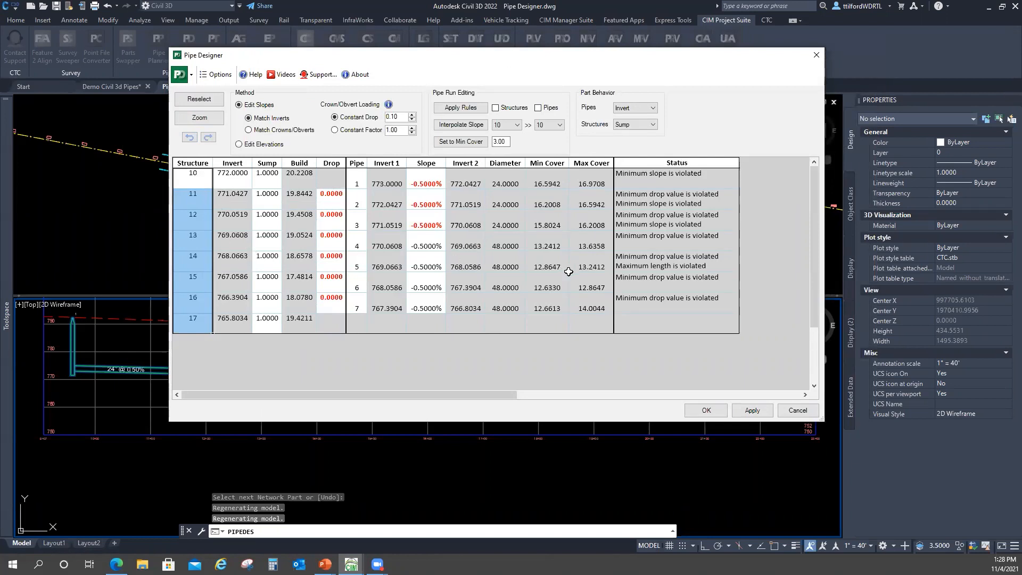
pyautogui.click(752, 410)
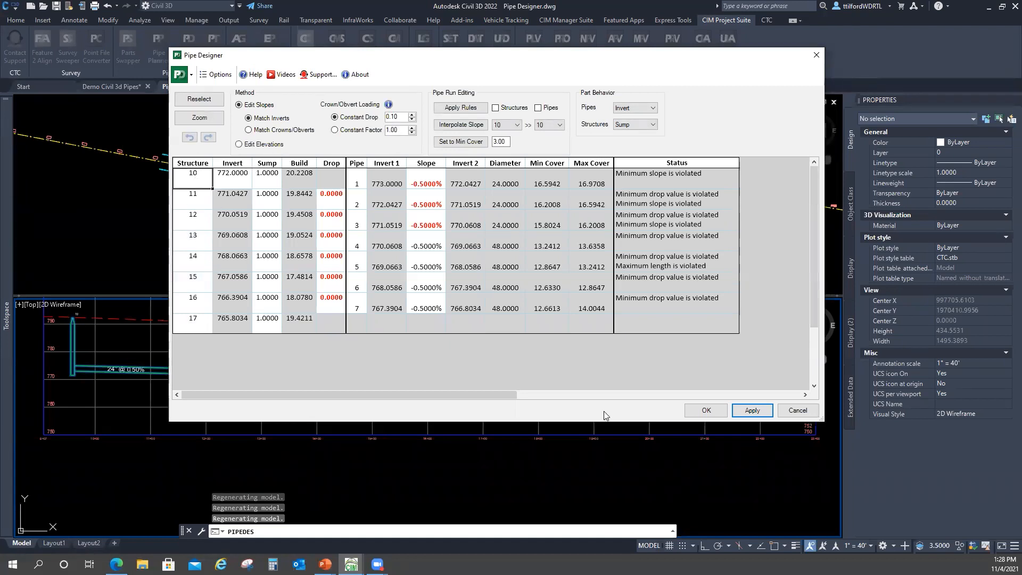
pyautogui.moveTo(498, 56); pyautogui.dragTo(502, 50)
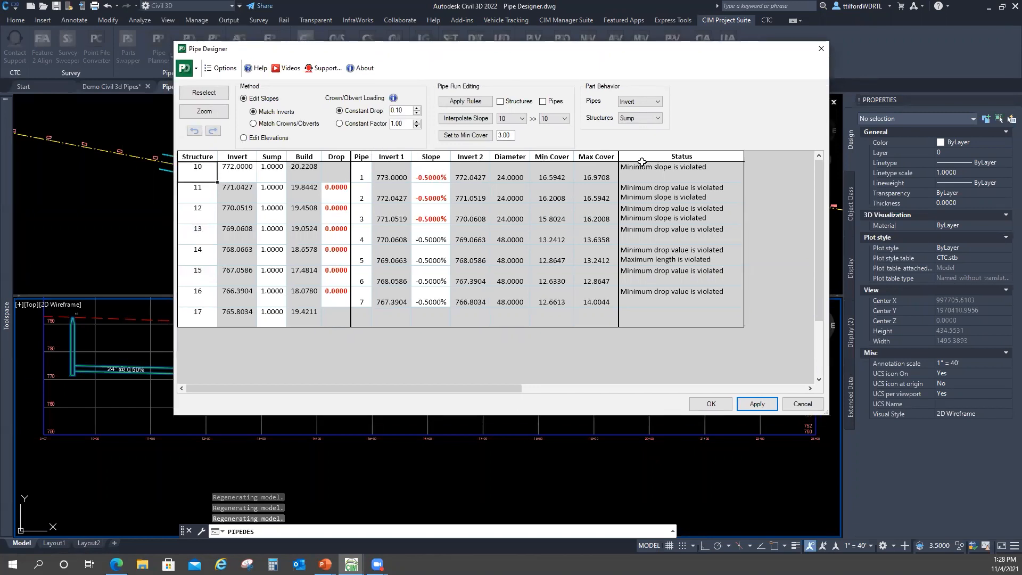
# Move the Invert 2 column ahead of the Slope column in the pipe table
pyautogui.rightClick(475, 158)
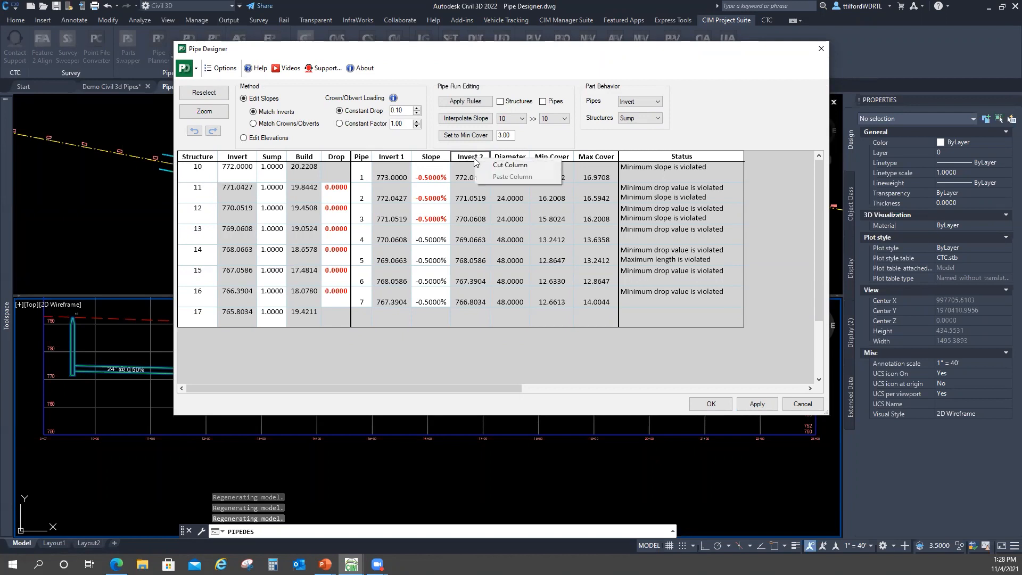
pyautogui.click(505, 165)
pyautogui.rightClick(438, 157)
pyautogui.click(461, 176)
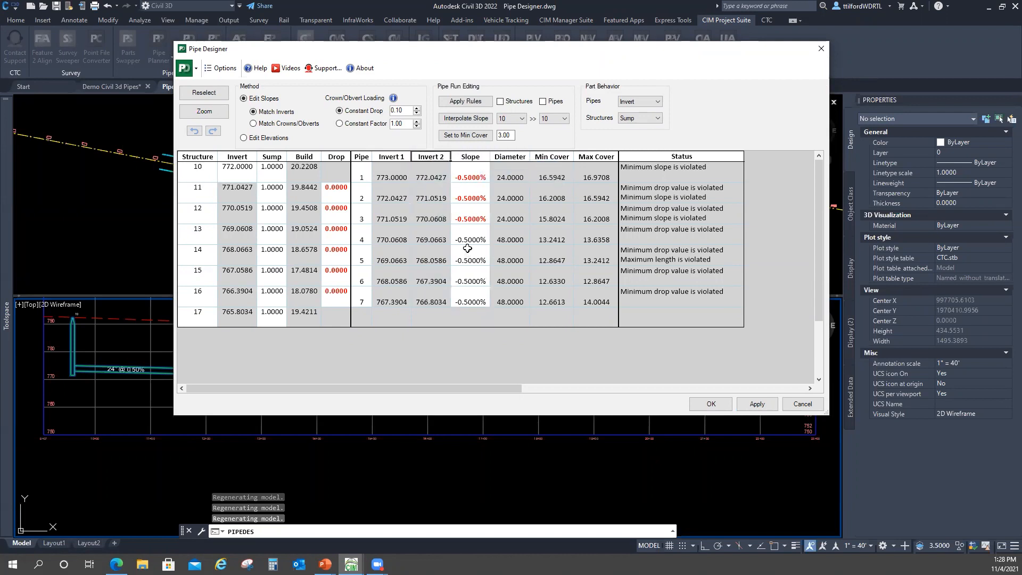
# Move the Slope column back between the Invert 1 and Invert 2 columns
pyautogui.rightClick(471, 157)
pyautogui.click(506, 166)
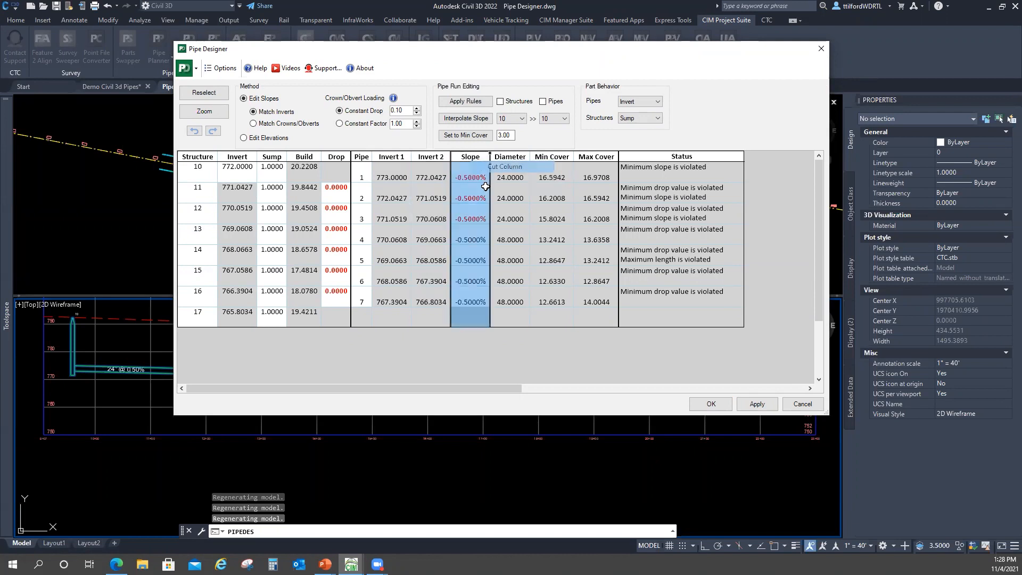
pyautogui.rightClick(441, 156)
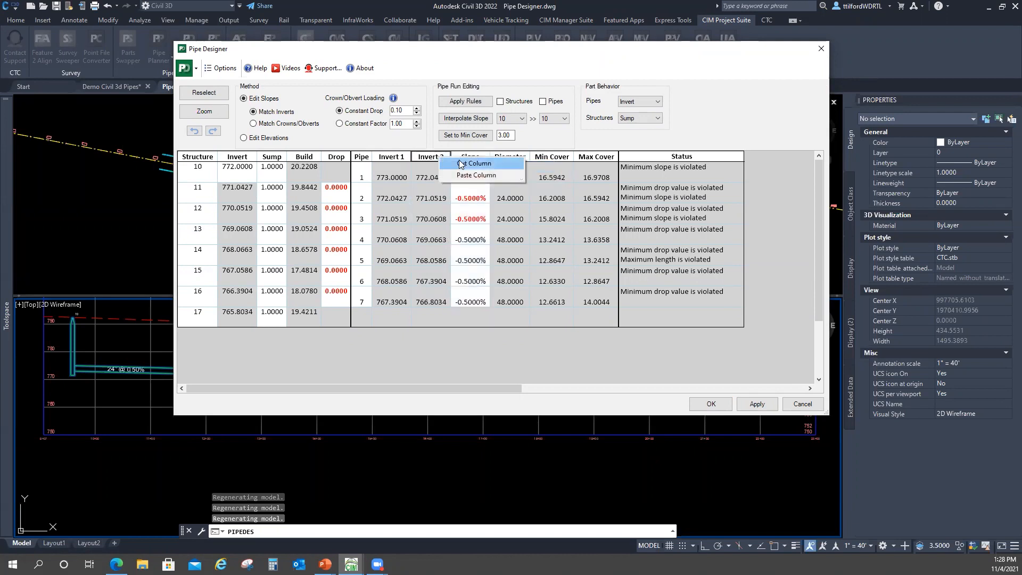
pyautogui.click(461, 176)
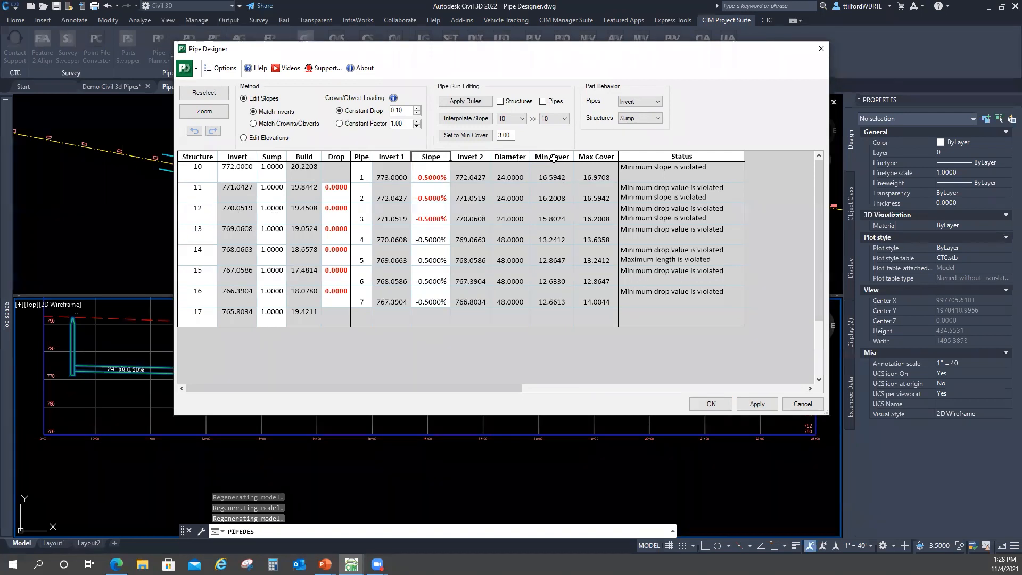
# Add the structure Station column to the columns shown in the Pipe Designer table
pyautogui.click(210, 72)
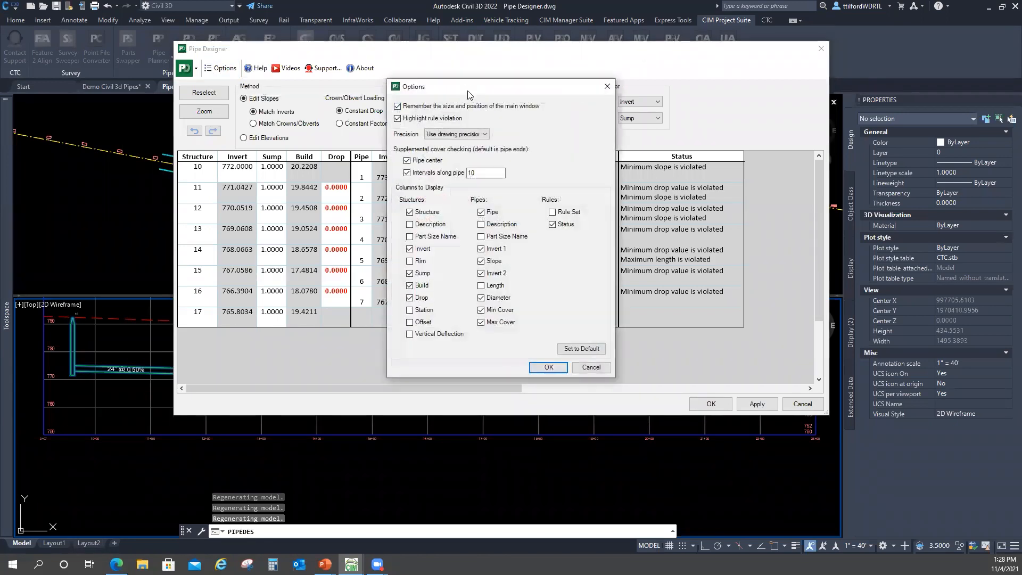
pyautogui.moveTo(468, 91); pyautogui.dragTo(715, 67)
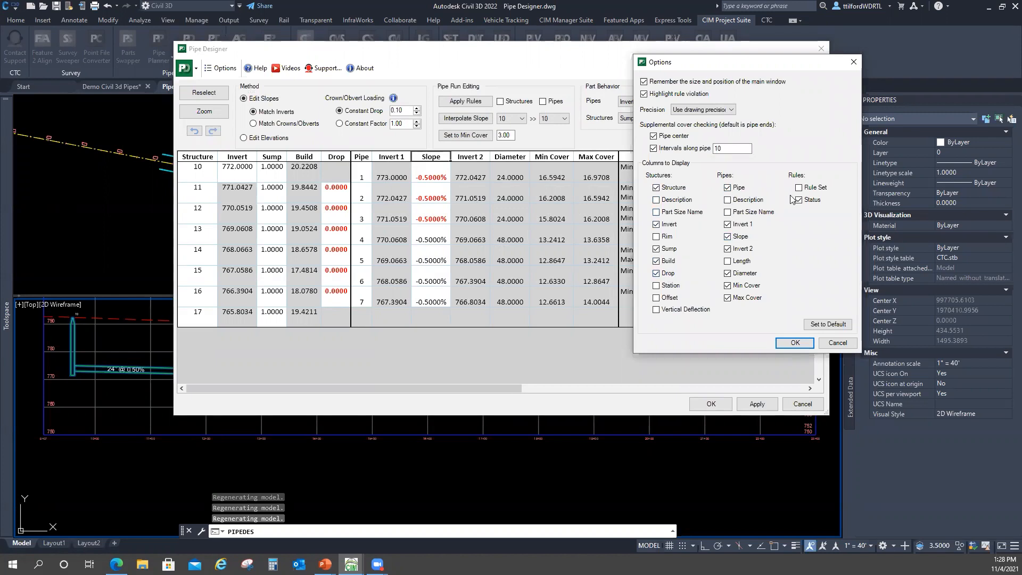
pyautogui.moveTo(687, 64); pyautogui.dragTo(705, 37)
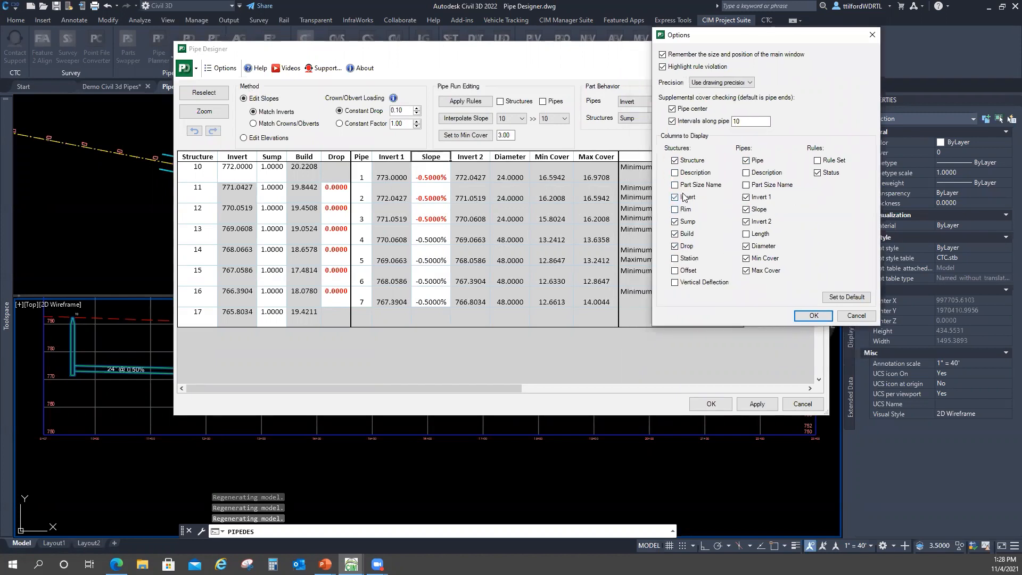
pyautogui.click(675, 258)
pyautogui.click(813, 316)
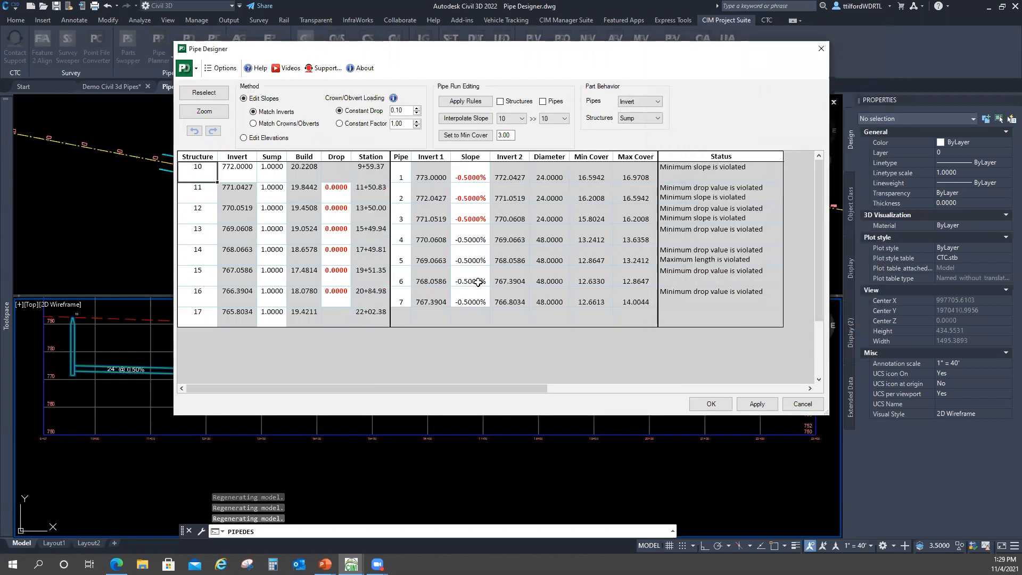
# Reset the Pipe Designer display options to their defaults
pyautogui.click(221, 68)
pyautogui.click(581, 349)
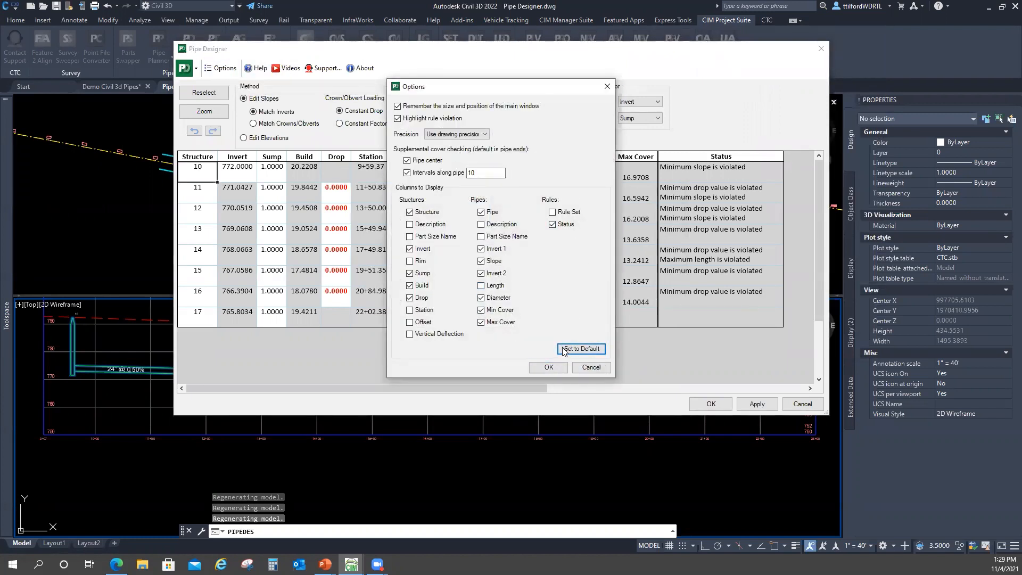
pyautogui.click(549, 367)
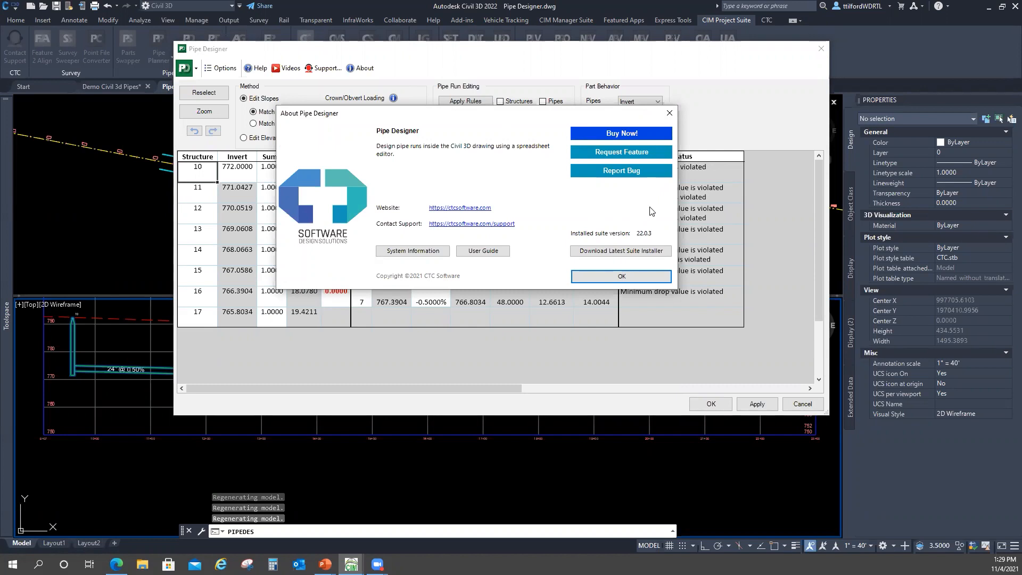
# Dismiss the product information and close Pipe Designer without saving further changes
pyautogui.click(621, 276)
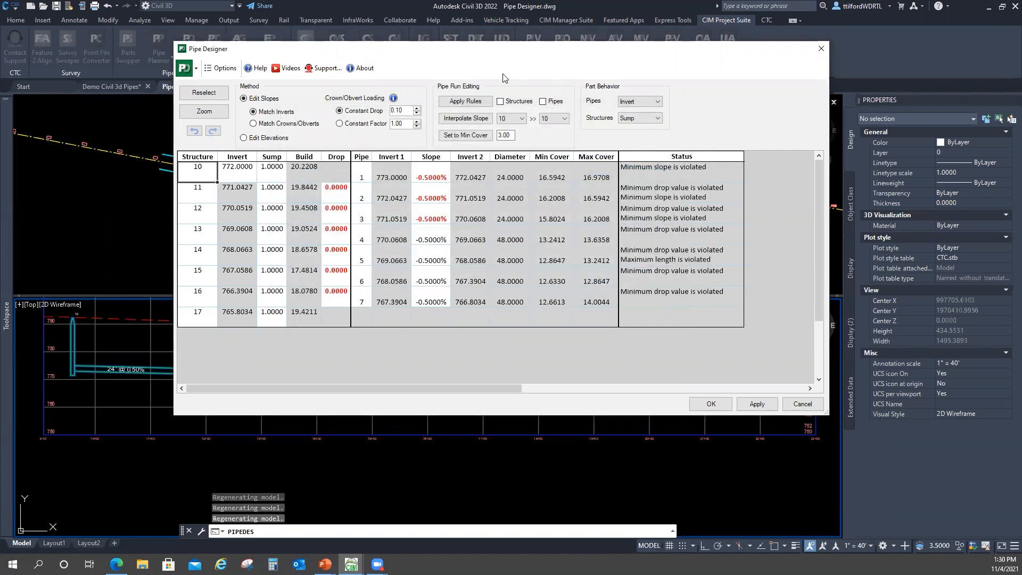
pyautogui.moveTo(474, 54); pyautogui.dragTo(453, 64)
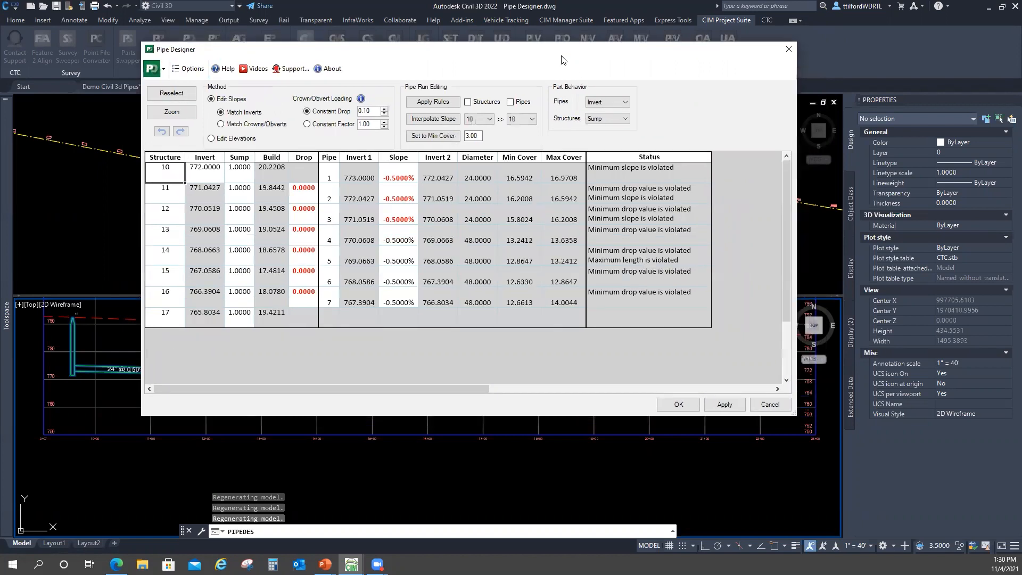
pyautogui.click(788, 51)
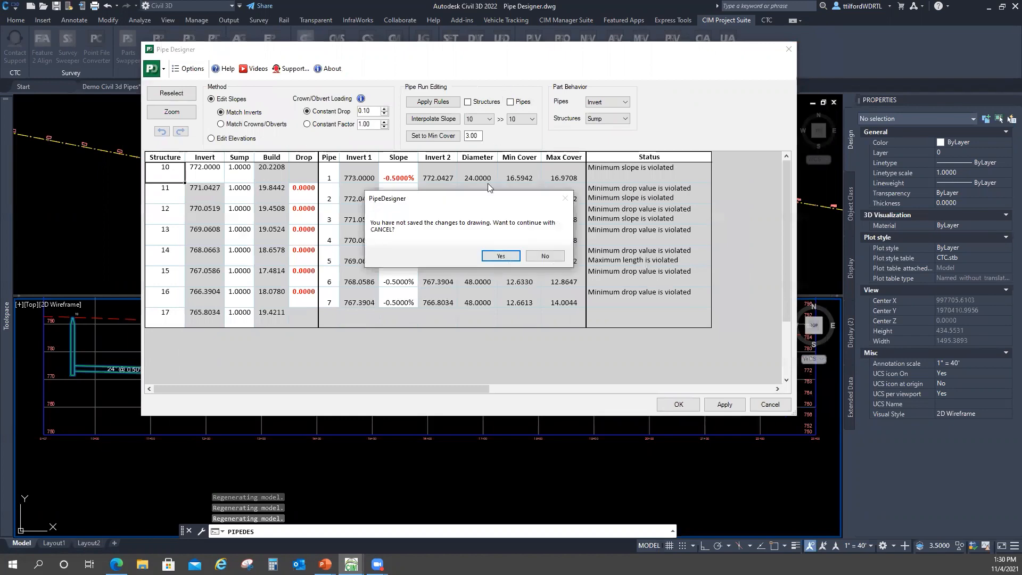
pyautogui.click(500, 257)
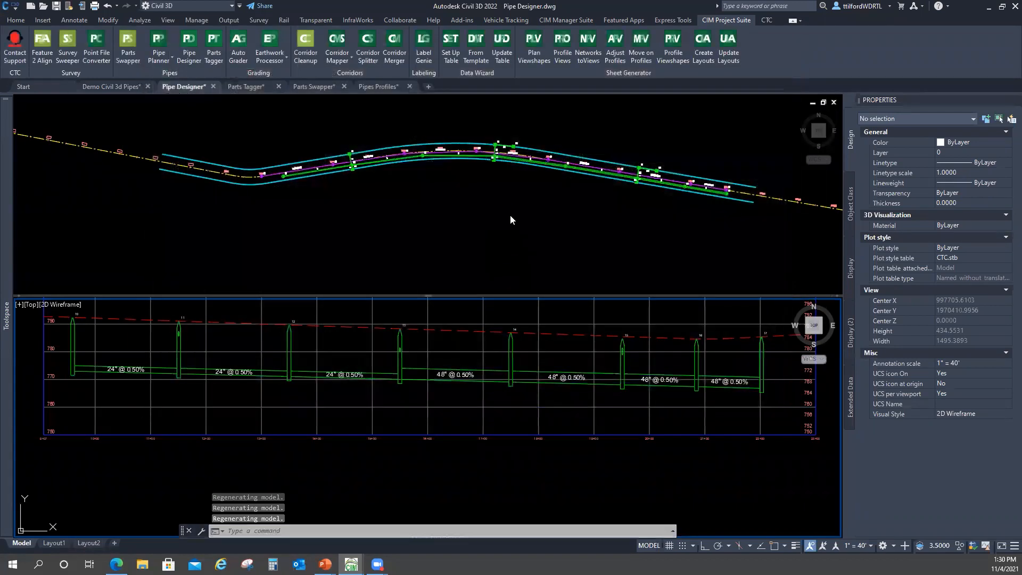
# Reopen Pipe Designer for the run in the opposite direction, from structure 17 to structure 10
pyautogui.scroll(3, 243, 378)
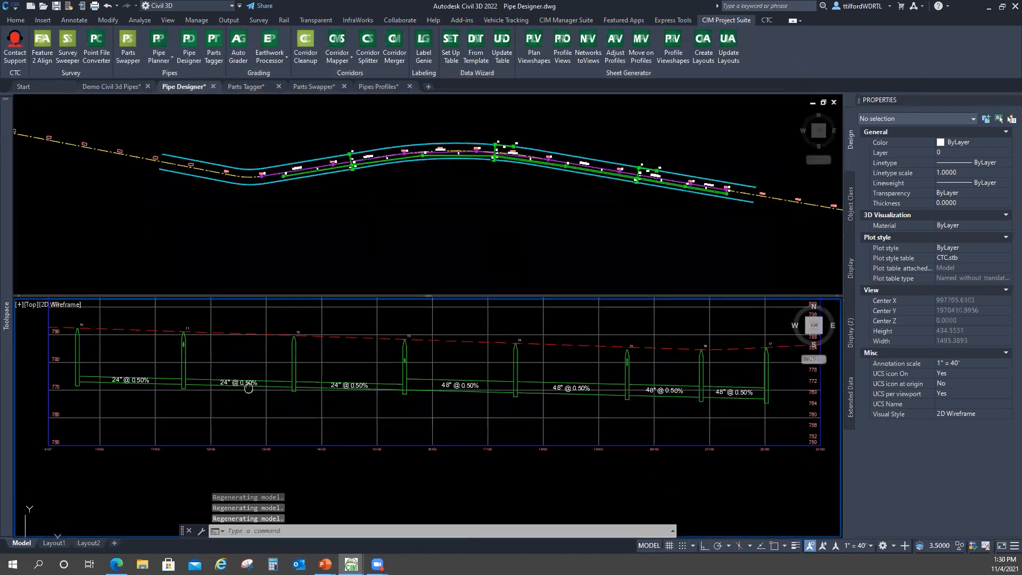
pyautogui.scroll(-2, 145, 363)
pyautogui.scroll(2, 145, 373)
pyautogui.moveTo(144, 374); pyautogui.dragTo(428, 379, button='middle')
pyautogui.scroll(-2, 428, 379)
pyautogui.moveTo(767, 401); pyautogui.dragTo(521, 411, button='middle')
pyautogui.moveTo(753, 411); pyautogui.dragTo(690, 408, button='middle')
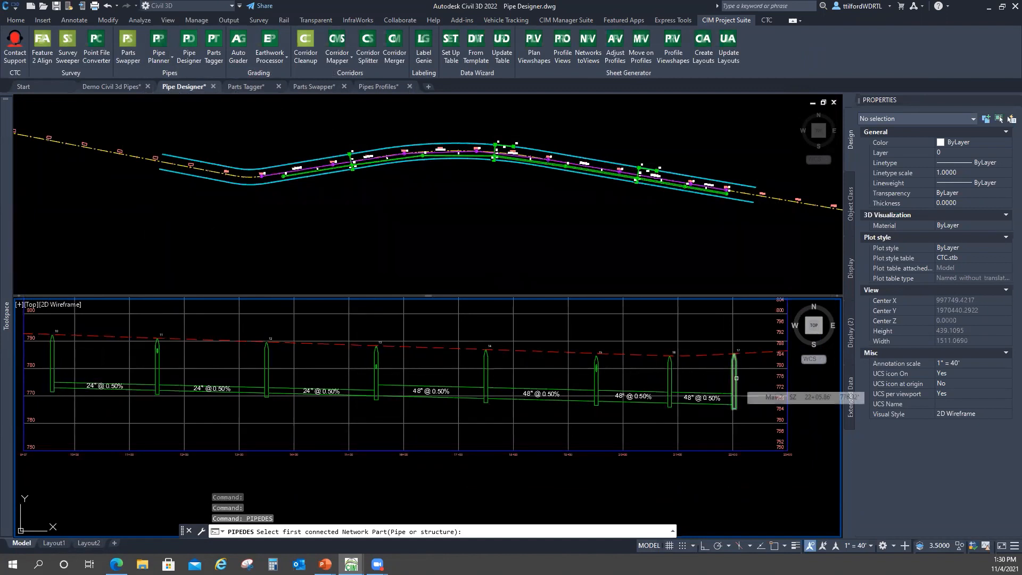
pyautogui.click(736, 378)
pyautogui.click(59, 363)
pyautogui.rightClick(380, 349)
pyautogui.click(400, 359)
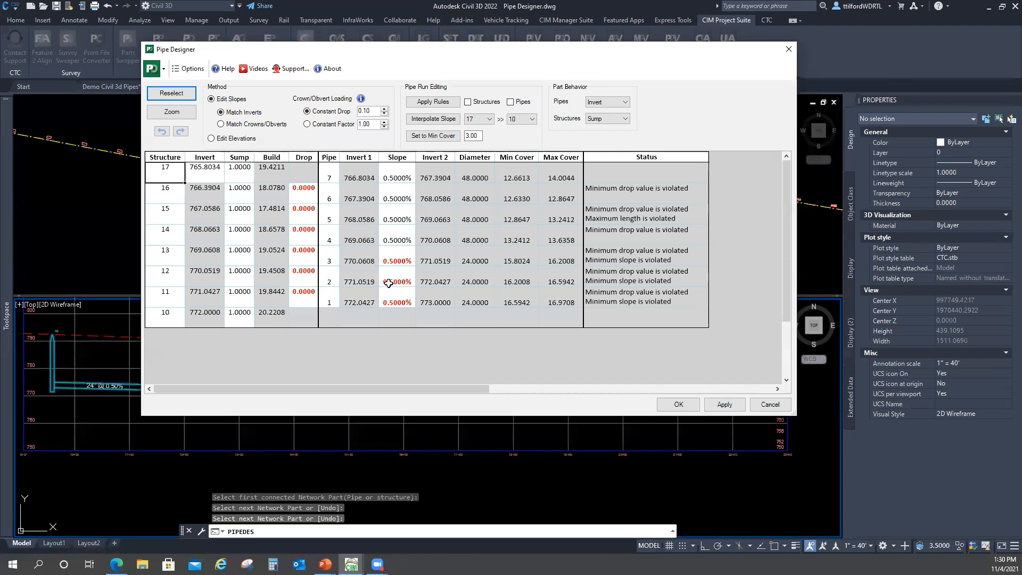
# Switch slope editing to match crowns/obverts and copy structure 16's factor of 1.0000 down to structure 11
pyautogui.click(242, 124)
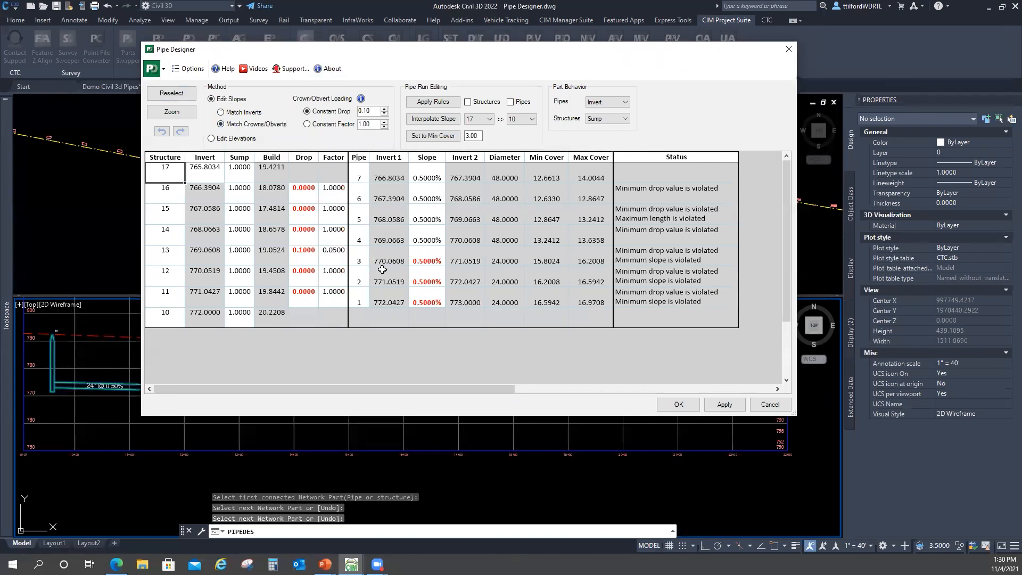
pyautogui.click(339, 191)
pyautogui.moveTo(348, 218); pyautogui.dragTo(349, 307)
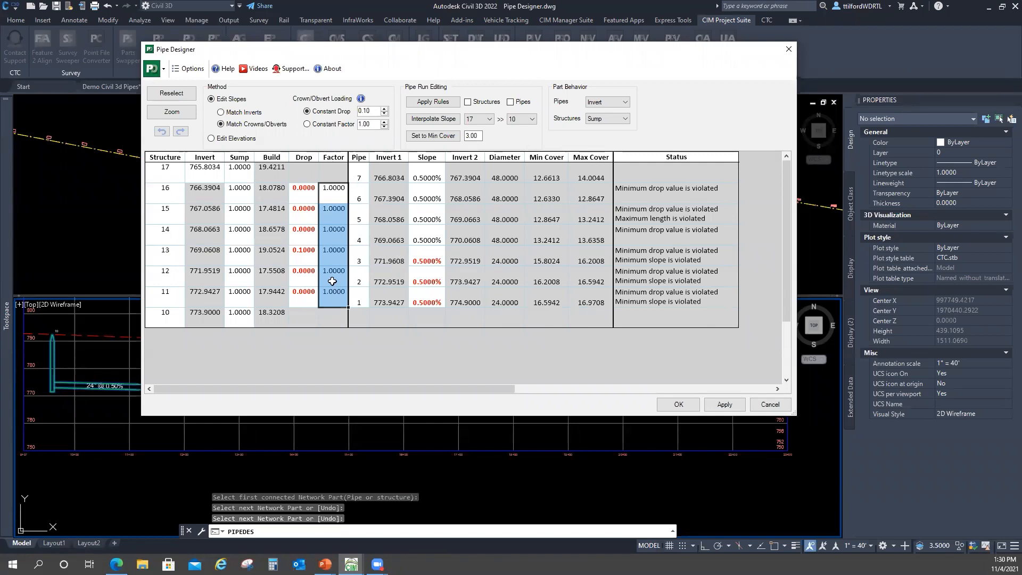
pyautogui.moveTo(477, 55); pyautogui.dragTo(507, 49)
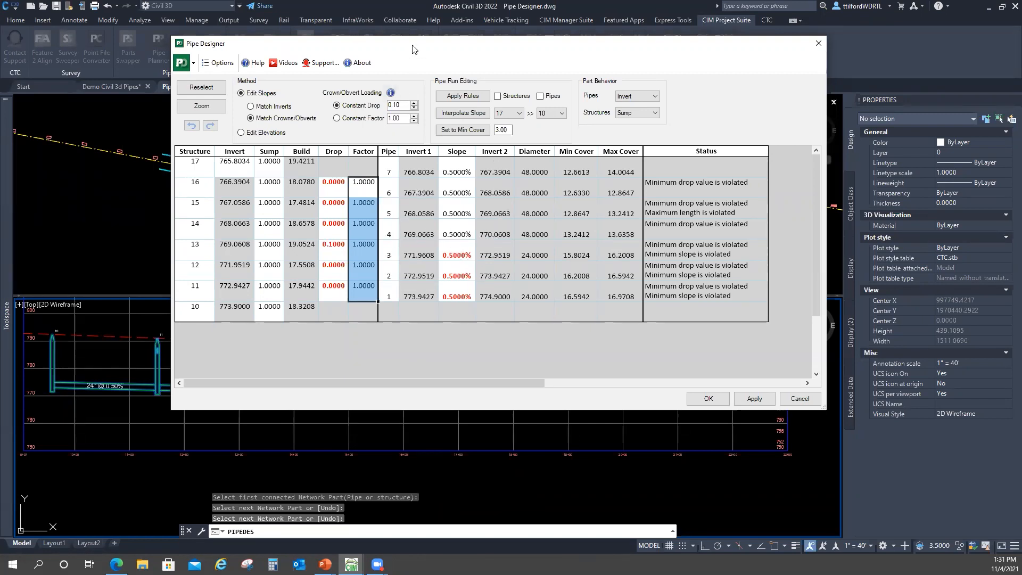
pyautogui.moveTo(417, 49); pyautogui.dragTo(541, 28)
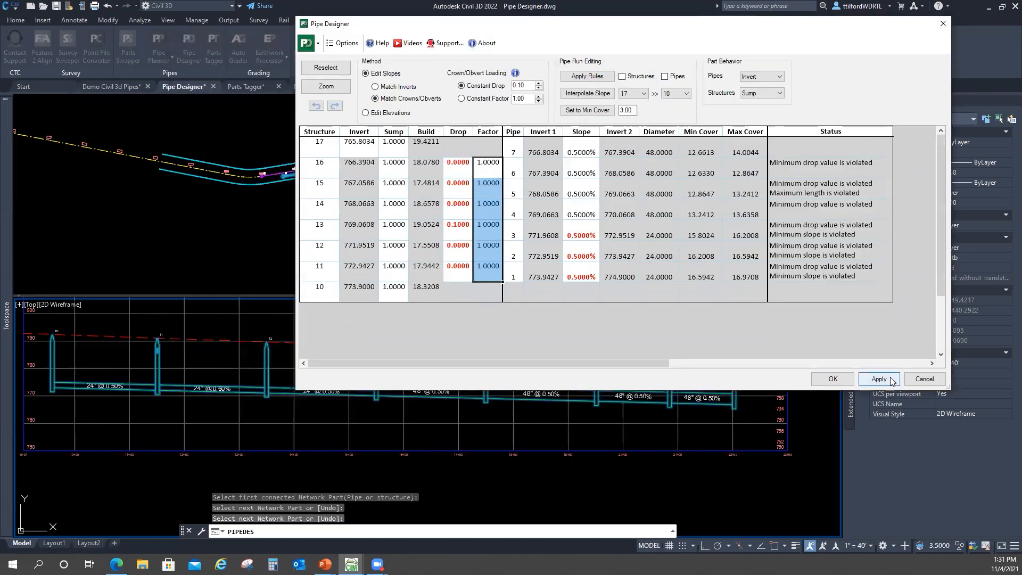
# Set the drop of structure 16 to 0.10, copy it down to structure 11, and apply the changes to the run
pyautogui.click(463, 164)
pyautogui.write('0')
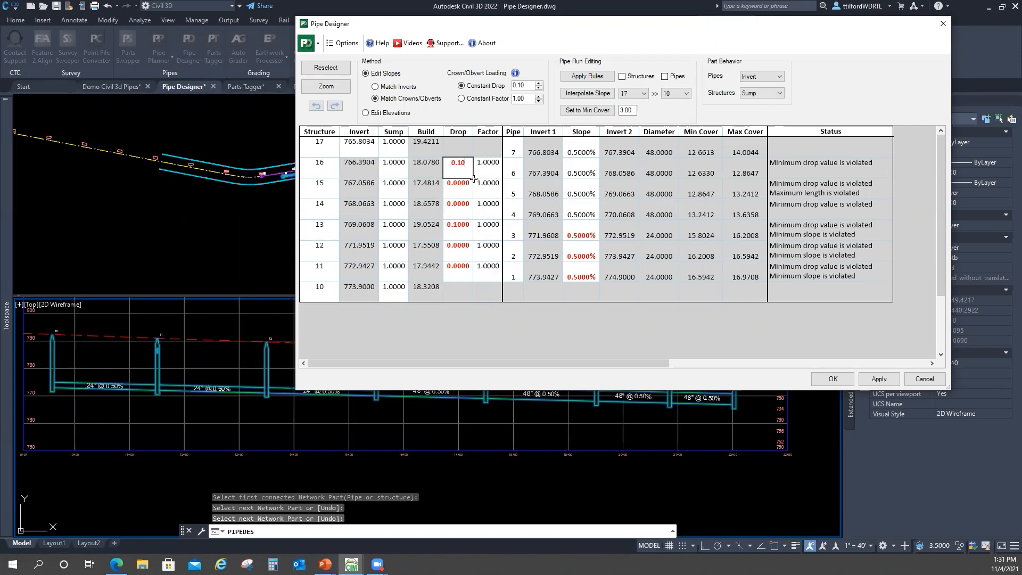
pyautogui.moveTo(473, 179); pyautogui.dragTo(466, 281)
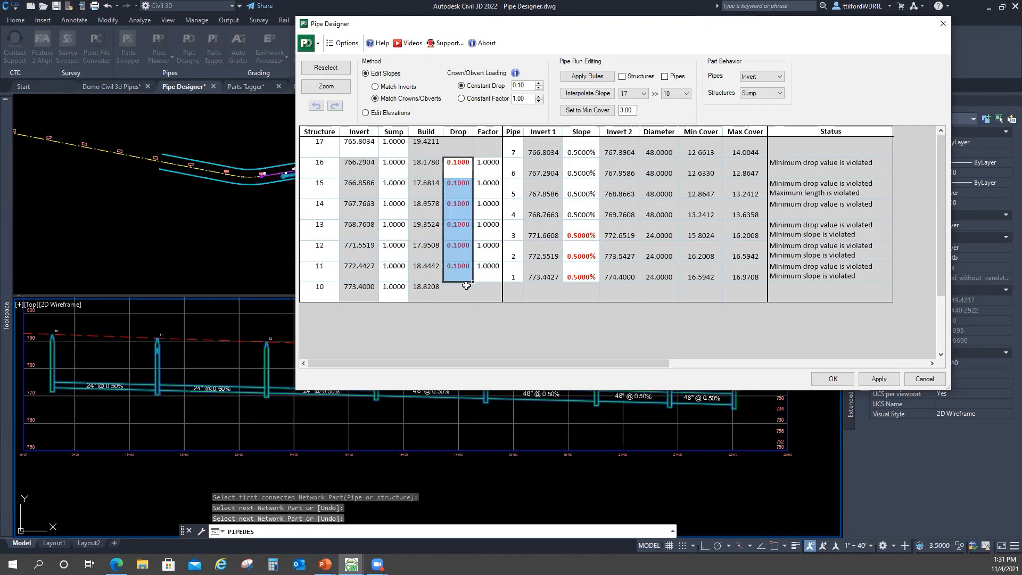
pyautogui.click(879, 378)
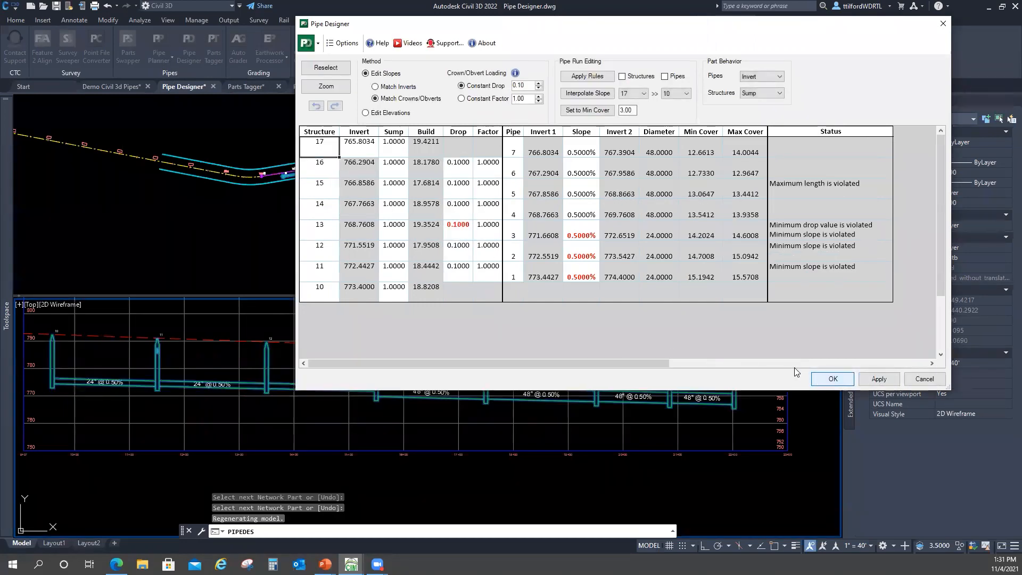
pyautogui.click(832, 379)
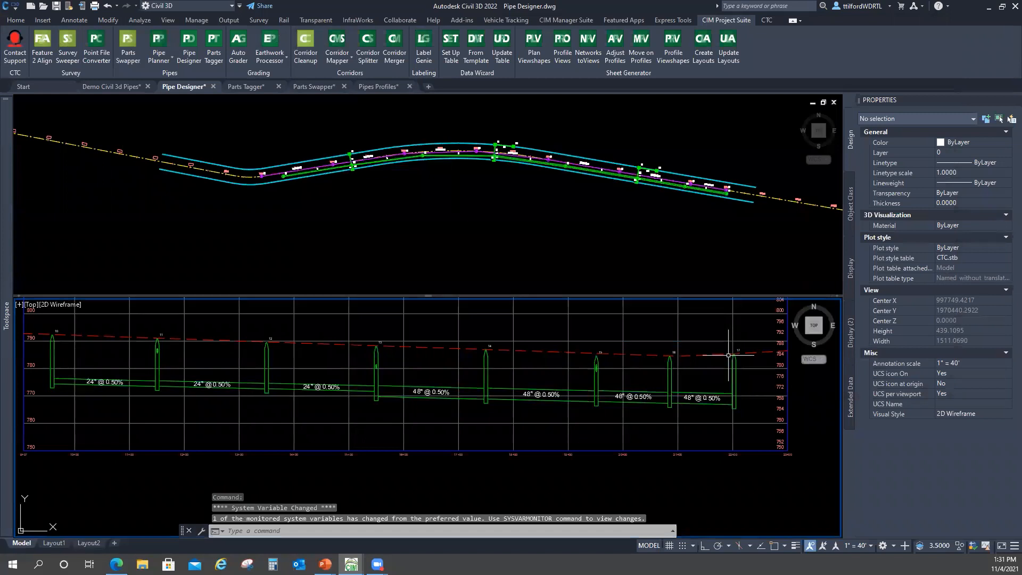
# Examine the drops between the 24-inch pipes at the first structures in the profile
pyautogui.scroll(5, 239, 357)
pyautogui.moveTo(151, 370); pyautogui.dragTo(351, 381, button='middle')
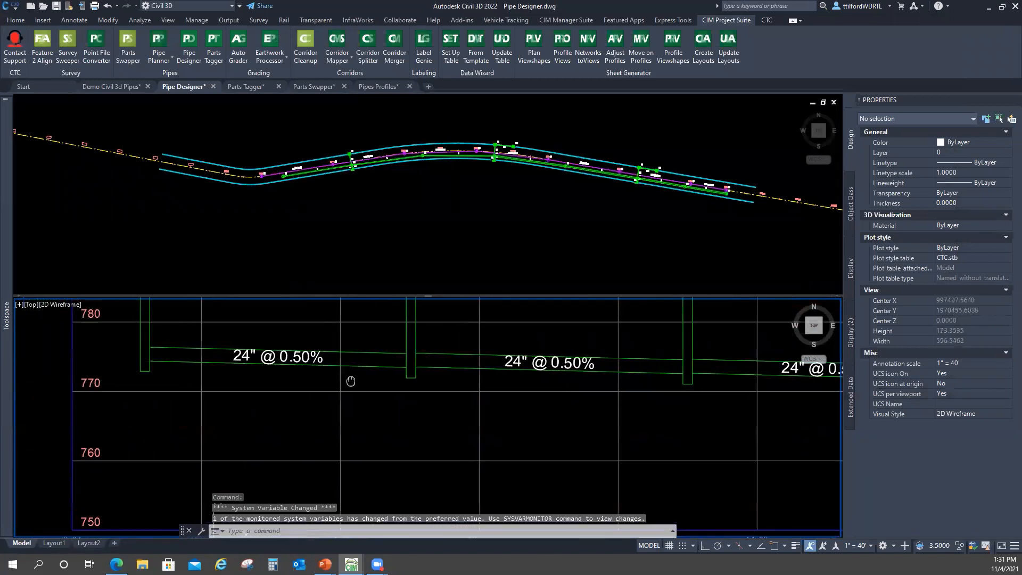
pyautogui.scroll(10, 402, 370)
pyautogui.scroll(-10, 398, 372)
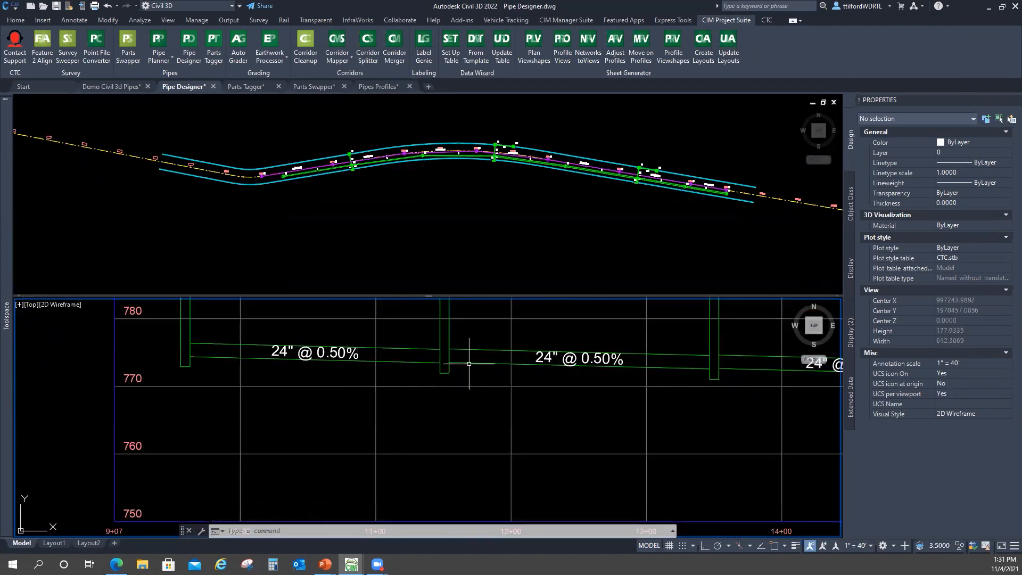
# Examine the pipe connections at the manholes along the green storm run in the upper Main profile view
pyautogui.scroll(4, 469, 363)
pyautogui.scroll(-4, 463, 343)
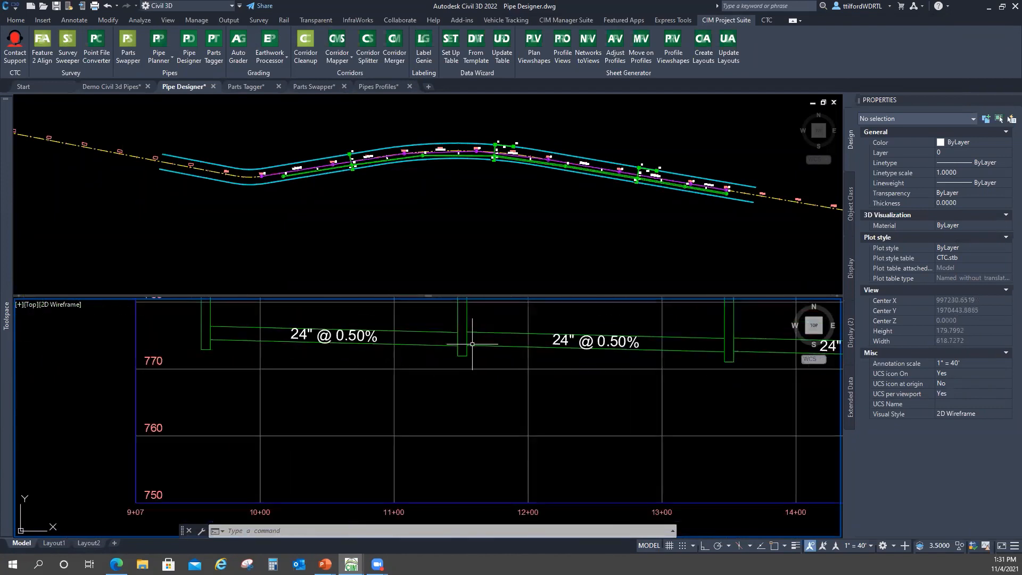
pyautogui.moveTo(669, 357); pyautogui.dragTo(502, 373, button='middle')
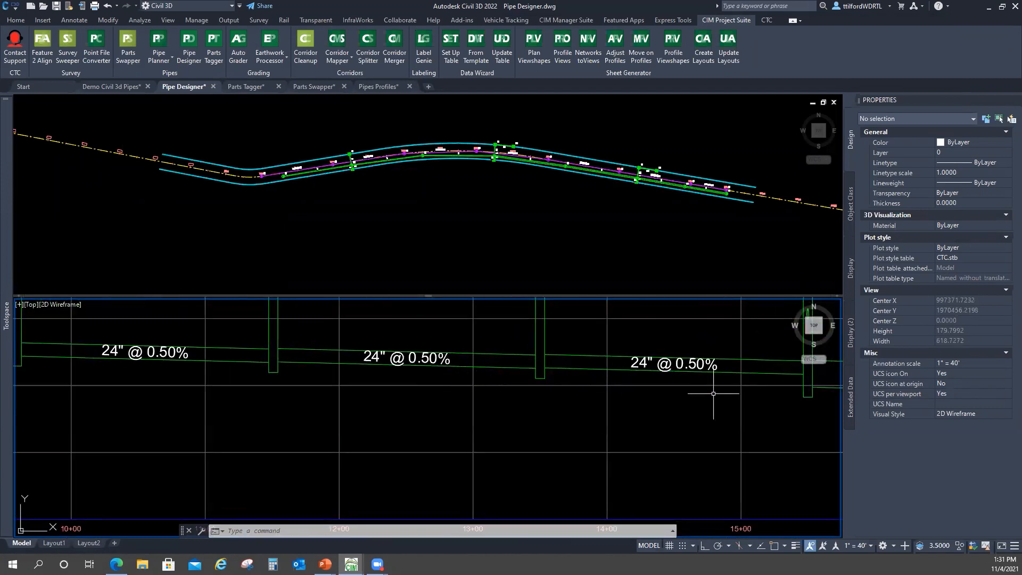
pyautogui.moveTo(714, 394); pyautogui.dragTo(293, 404, button='middle')
pyautogui.scroll(2, 377, 388)
pyautogui.scroll(-5, 389, 394)
pyautogui.moveTo(388, 394); pyautogui.dragTo(391, 390, button='middle')
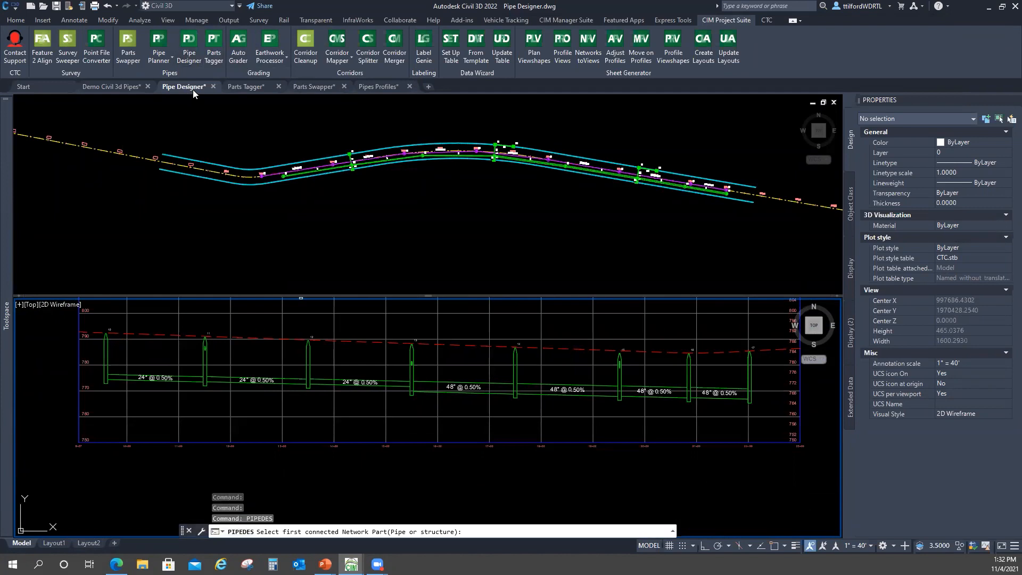
# Load the storm run from structure 10 to structure 17 into Pipe Designer by picking its end parts in profile
pyautogui.click(114, 344)
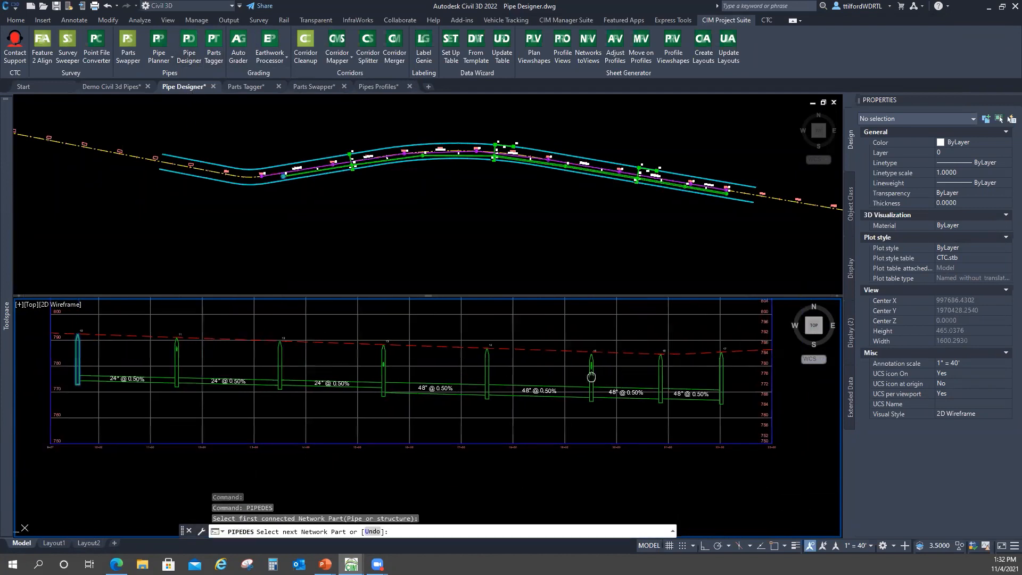
pyautogui.click(607, 372)
pyautogui.rightClick(474, 337)
pyautogui.click(495, 345)
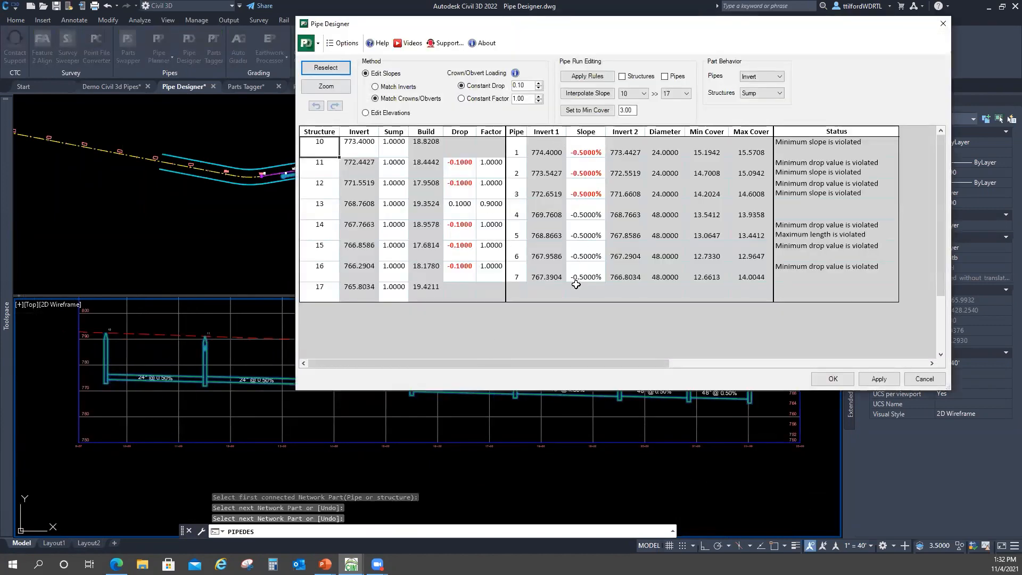
# Set the drop of structures 11 through 16 to 0.1000 and apply the change to the storm network
pyautogui.click(467, 167)
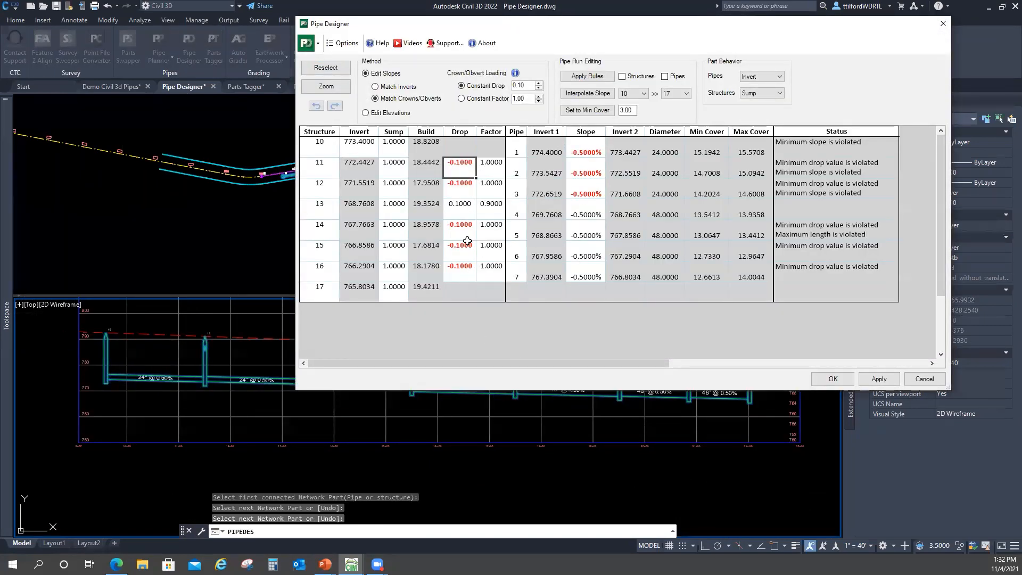
pyautogui.click(469, 164)
pyautogui.moveTo(476, 180); pyautogui.dragTo(473, 283)
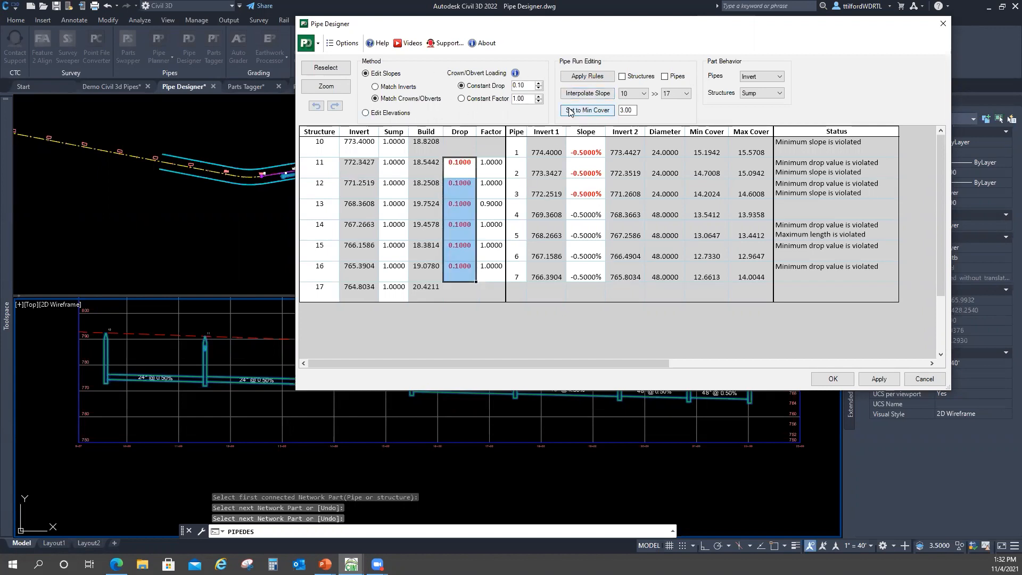
pyautogui.click(862, 379)
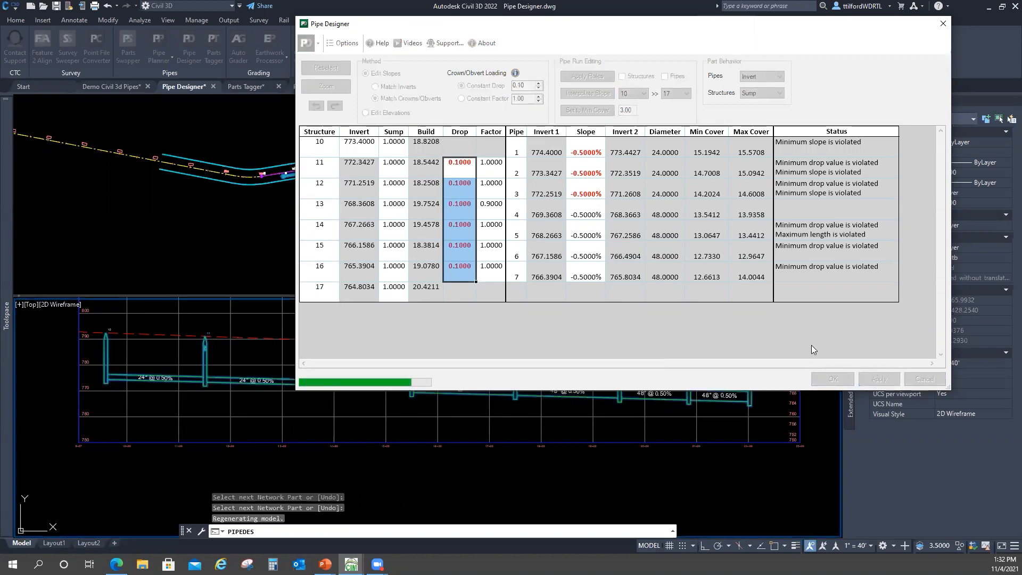
pyautogui.click(833, 379)
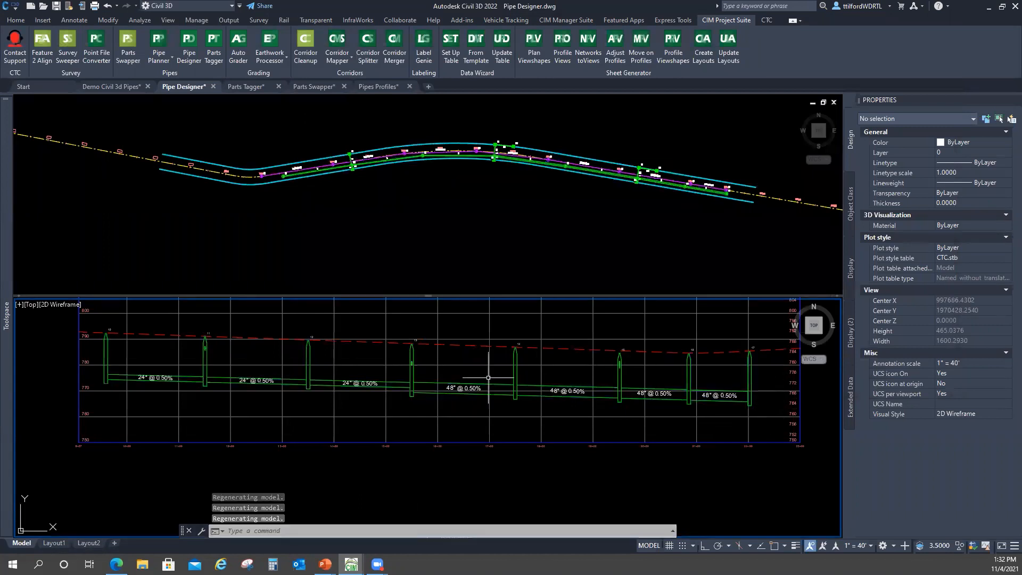
# Inspect the adjusted pipe drops at the manholes in the Main profile and compare the nearby profile views
pyautogui.scroll(8, 209, 383)
pyautogui.moveTo(211, 383); pyautogui.dragTo(294, 336, button='middle')
pyautogui.scroll(-3, 371, 393)
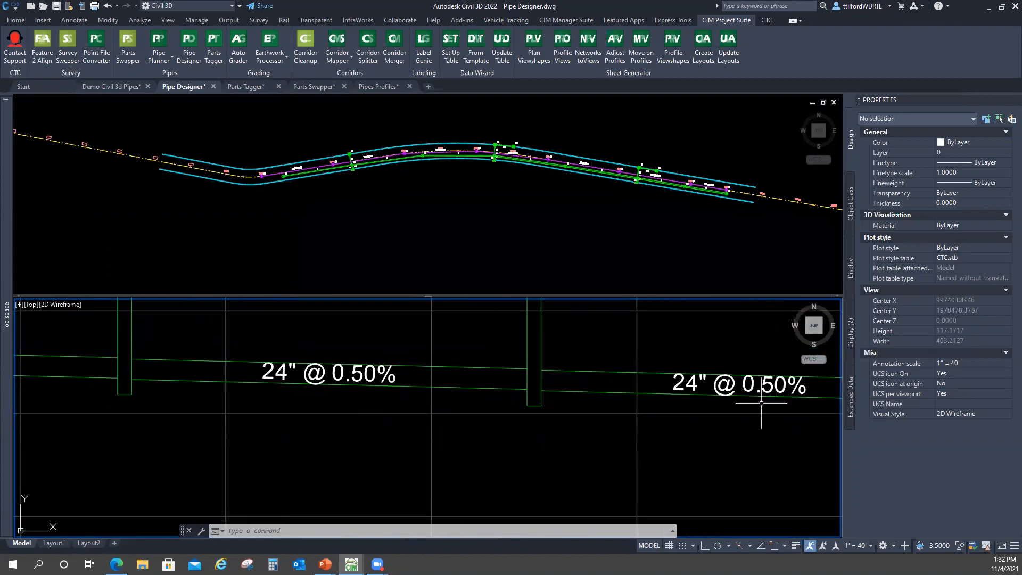
pyautogui.moveTo(761, 403); pyautogui.dragTo(342, 404, button='middle')
pyautogui.moveTo(737, 417); pyautogui.dragTo(688, 417, button='middle')
pyautogui.scroll(-5, 392, 386)
pyautogui.scroll(-4, 395, 383)
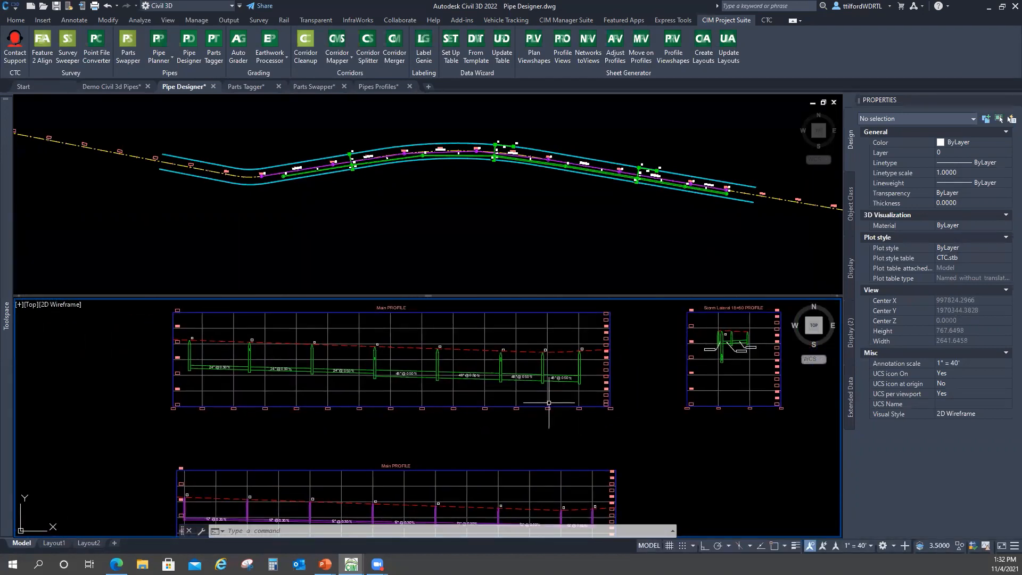
pyautogui.moveTo(358, 425); pyautogui.dragTo(387, 378, button='middle')
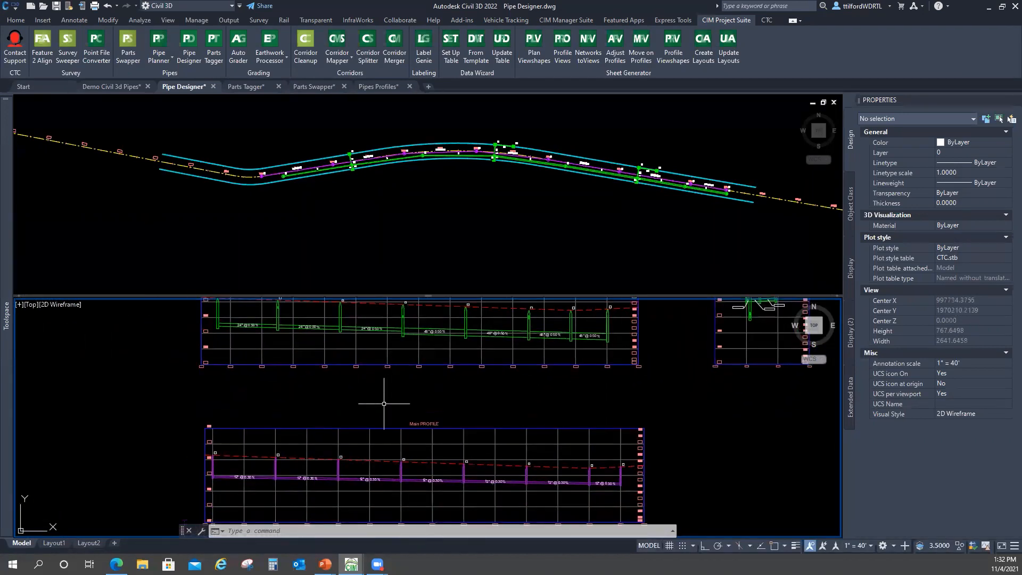
# Open Pipe Planner and reposition its window over the drawing
pyautogui.click(432, 213)
pyautogui.click(327, 400)
pyautogui.click(321, 215)
pyautogui.click(423, 342)
pyautogui.moveTo(369, 309); pyautogui.dragTo(378, 359, button='middle')
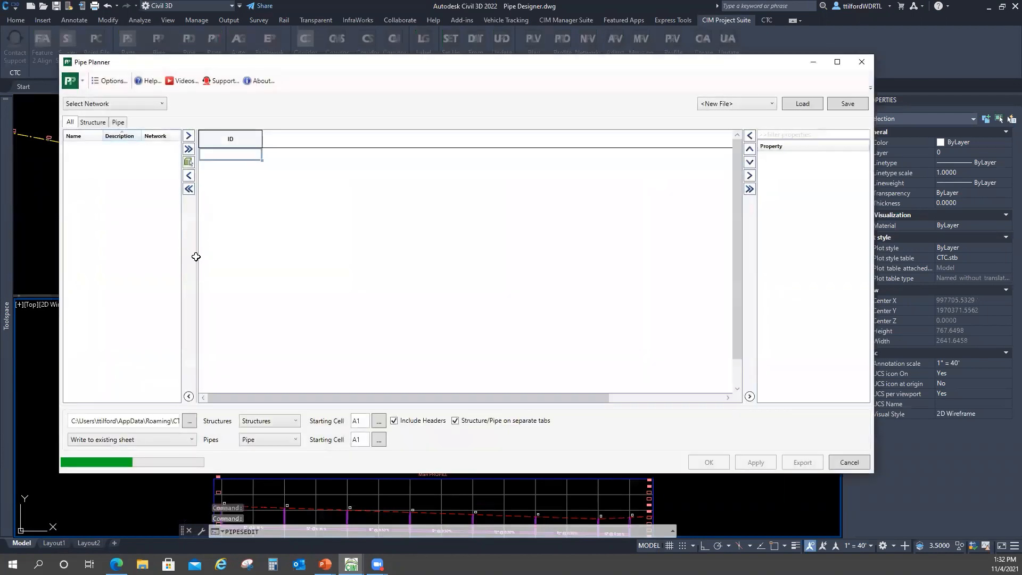
pyautogui.moveTo(377, 68); pyautogui.dragTo(465, 62)
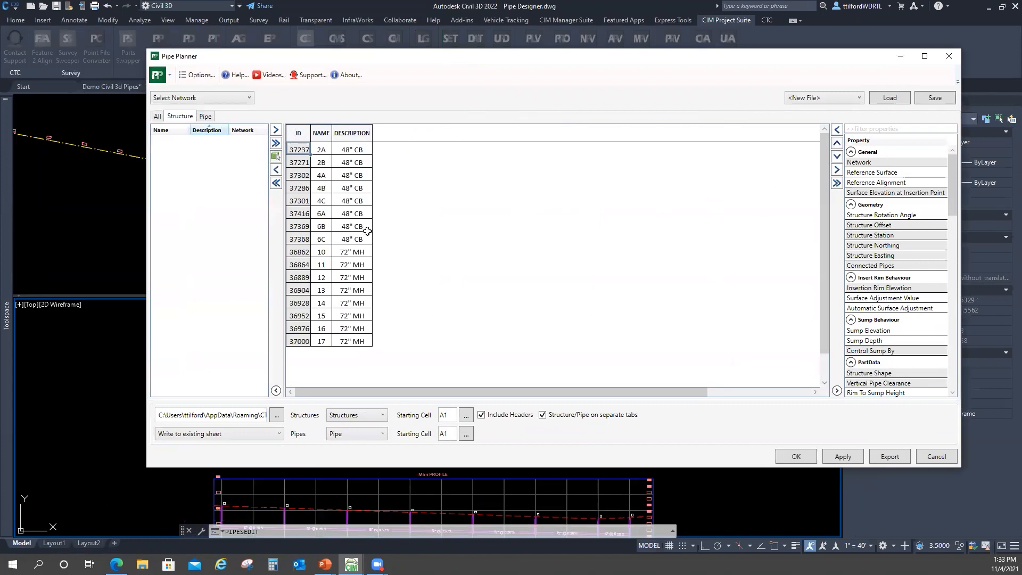
# List all structures and pipes of the Storm network as available parts in Pipe Planner
pyautogui.click(192, 103)
pyautogui.click(241, 140)
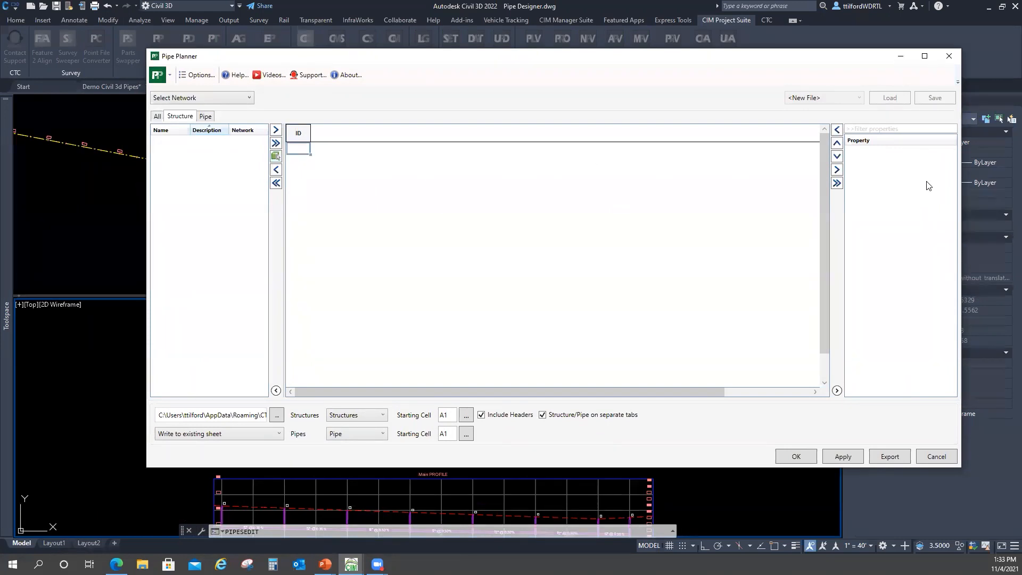
pyautogui.click(157, 117)
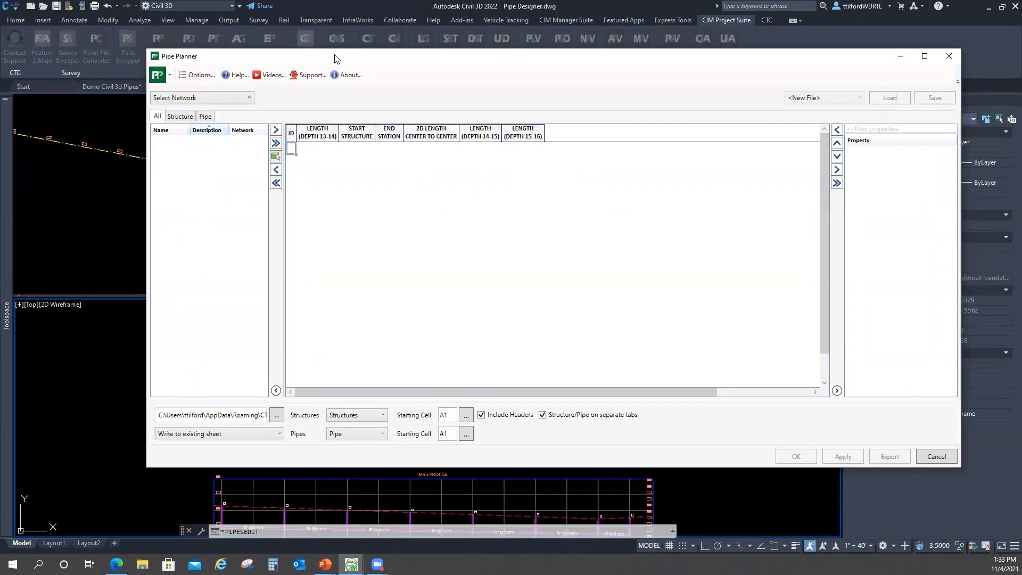
pyautogui.click(248, 97)
pyautogui.click(162, 126)
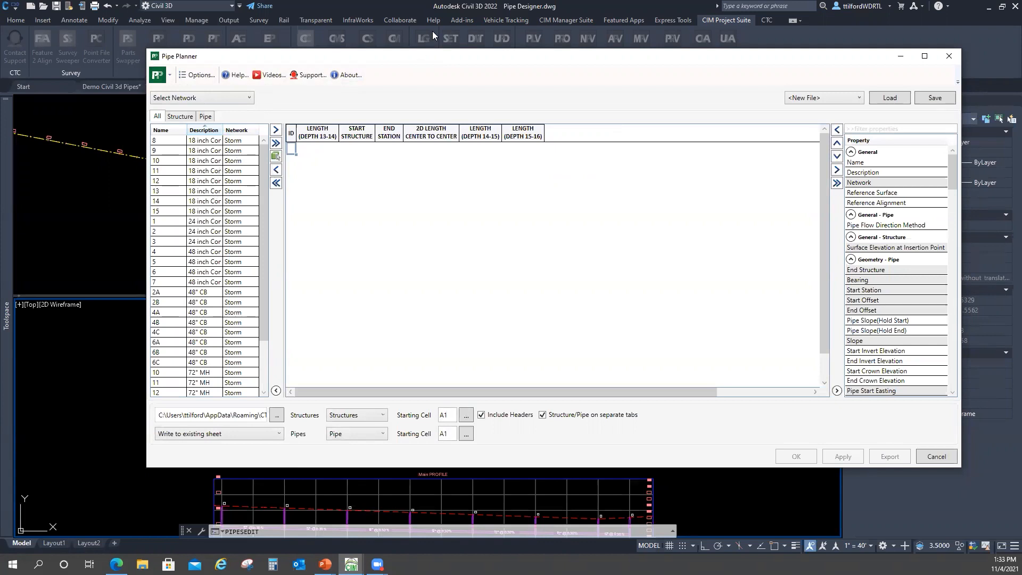
# Enlarge the Pipe Planner window, widen its parts list and add all Storm parts to the table
pyautogui.moveTo(434, 61); pyautogui.dragTo(362, 40)
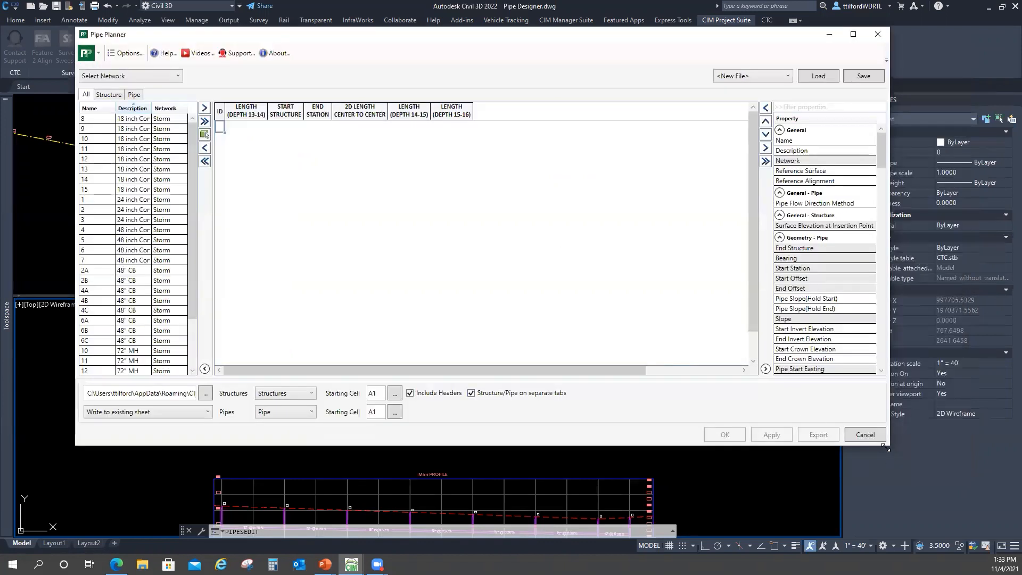
pyautogui.moveTo(886, 446); pyautogui.dragTo(924, 495)
pyautogui.moveTo(213, 193); pyautogui.dragTo(260, 193)
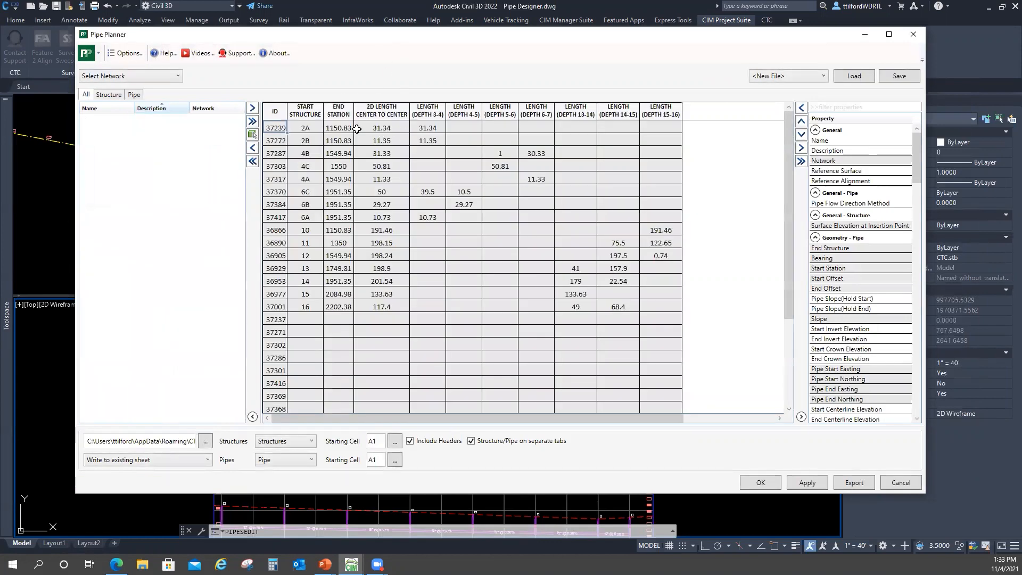
# Review the separate structure and pipe tables, including the pipe lengths by depth range
pyautogui.click(109, 94)
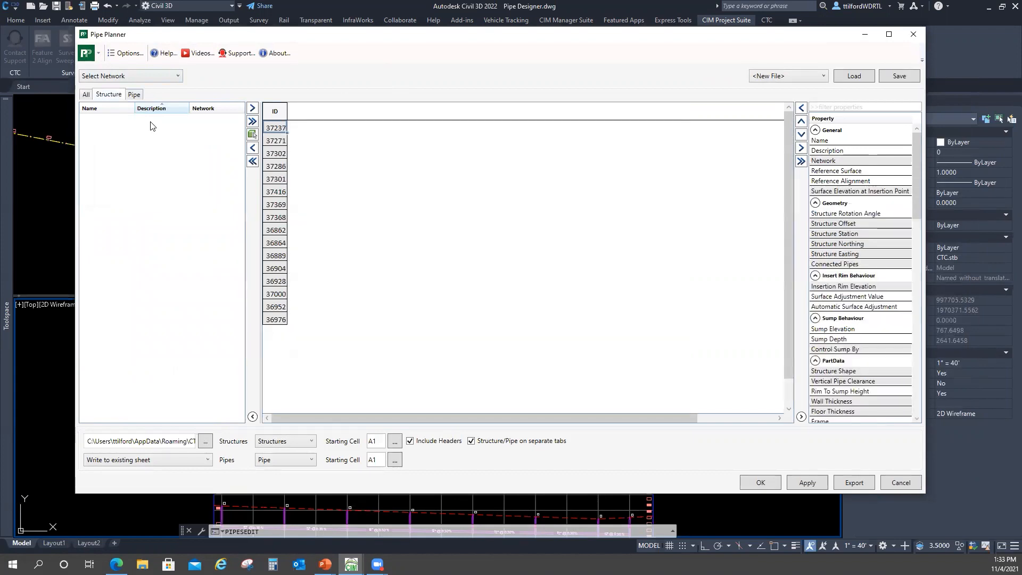
pyautogui.click(138, 96)
pyautogui.click(115, 98)
pyautogui.click(136, 95)
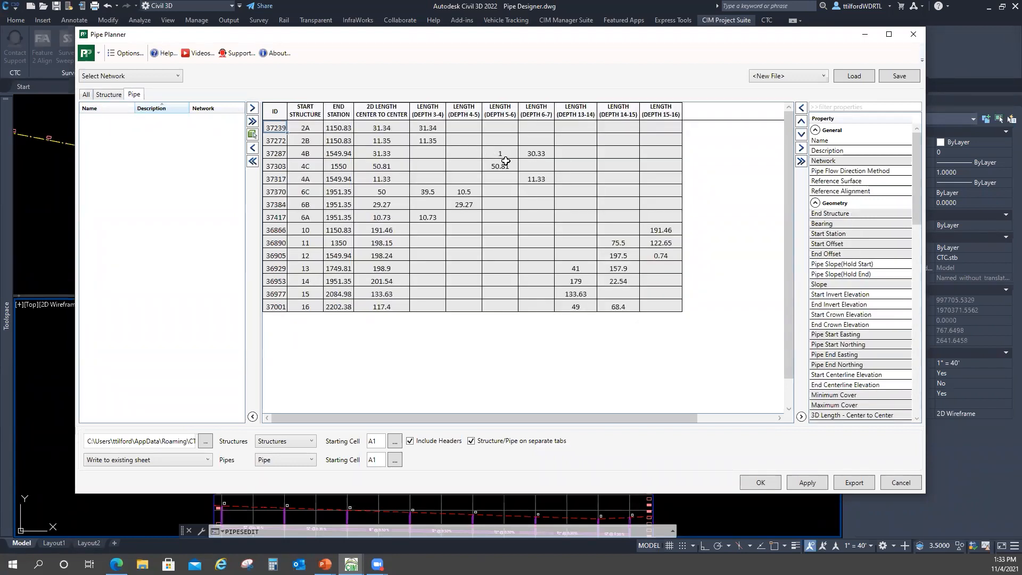
# Load the saved Structures and Pipes configuration and view its structure and pipe tables
pyautogui.click(825, 77)
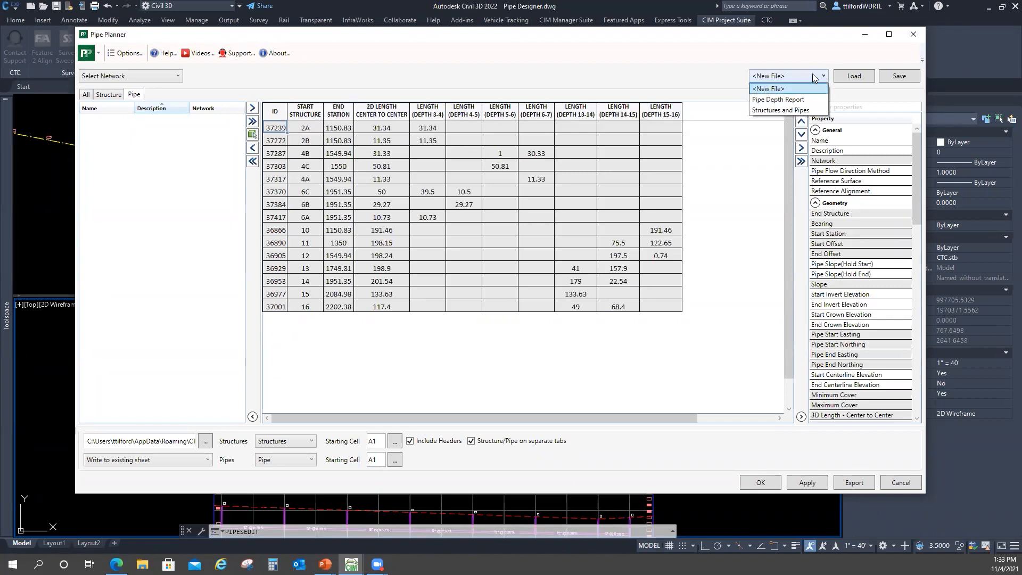
pyautogui.click(793, 110)
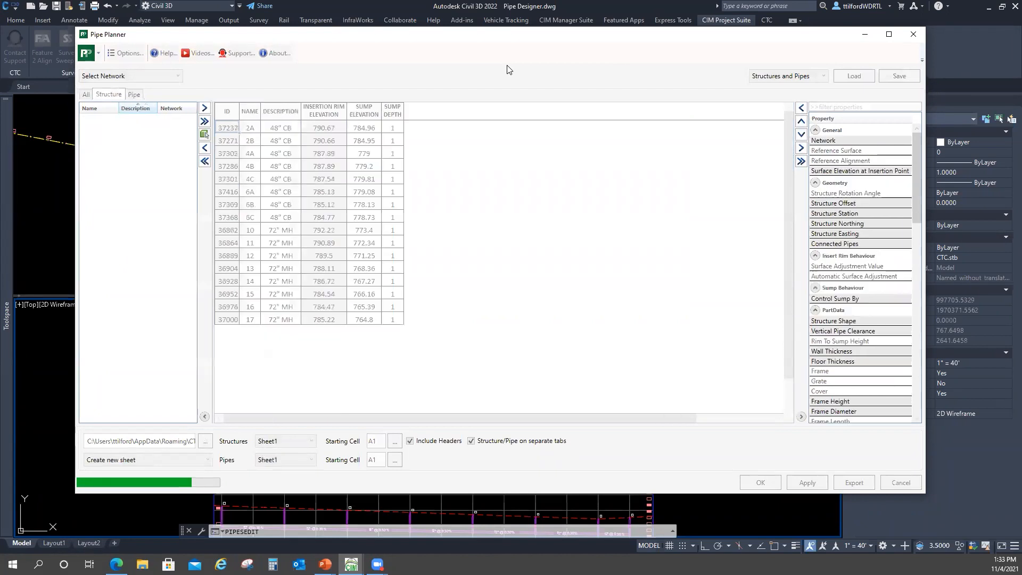
pyautogui.click(135, 95)
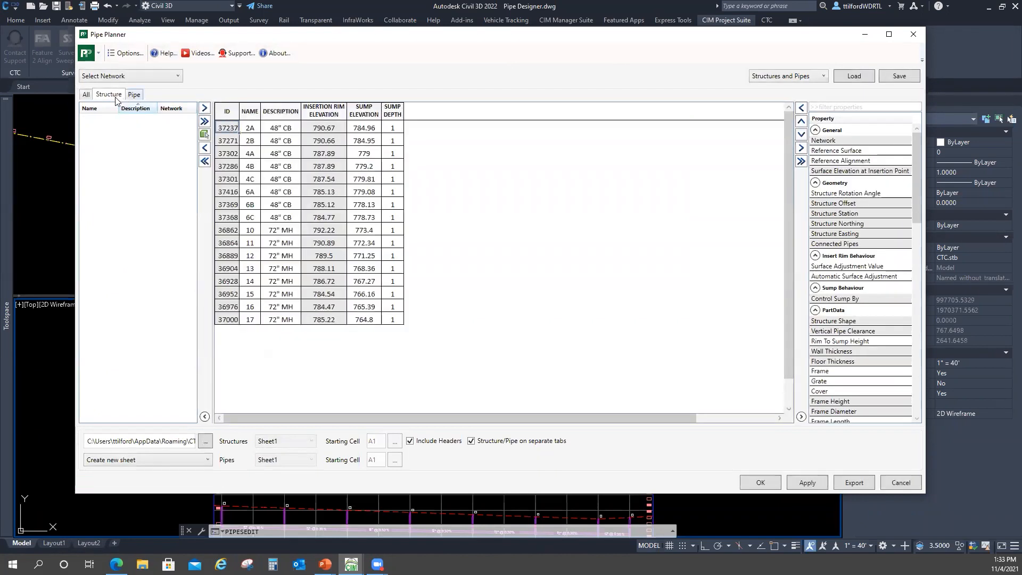
pyautogui.click(112, 96)
pyautogui.click(143, 100)
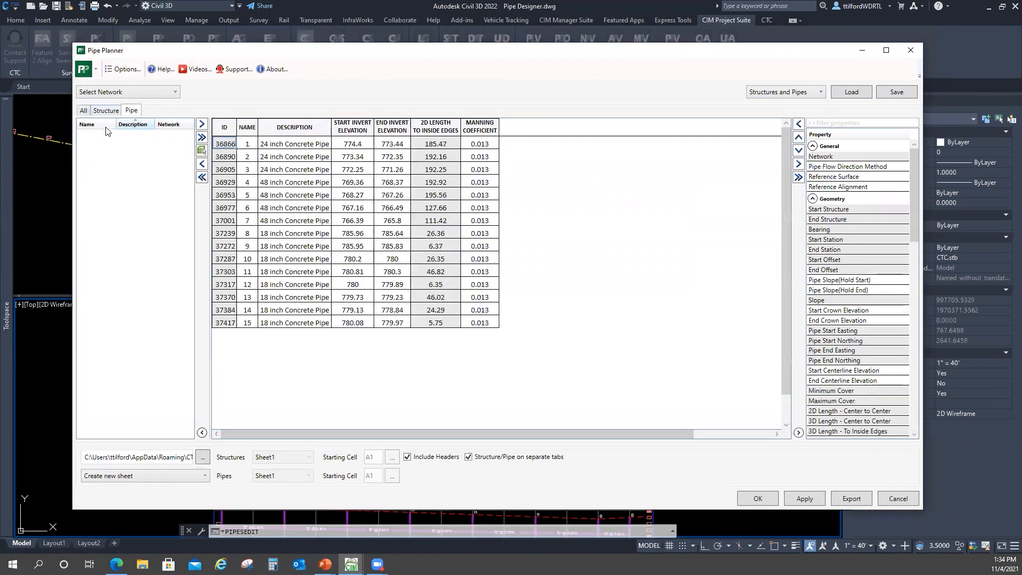
# Clear the structure table and add only structures 2A, 2B, 4A and 4B to it
pyautogui.click(104, 110)
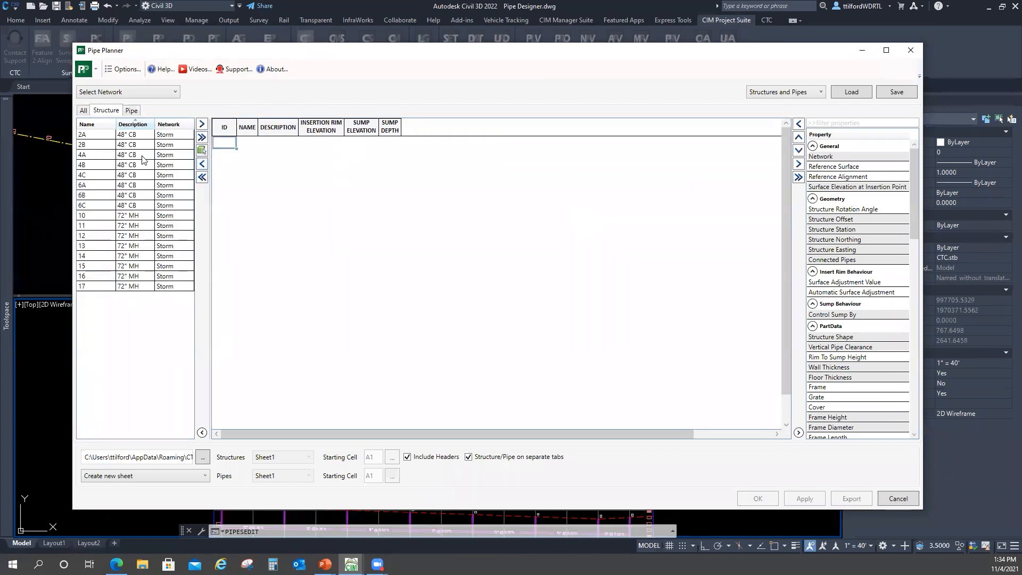
pyautogui.click(96, 137)
pyautogui.keyDown('shift'); pyautogui.click(98, 165); pyautogui.keyUp('shift')
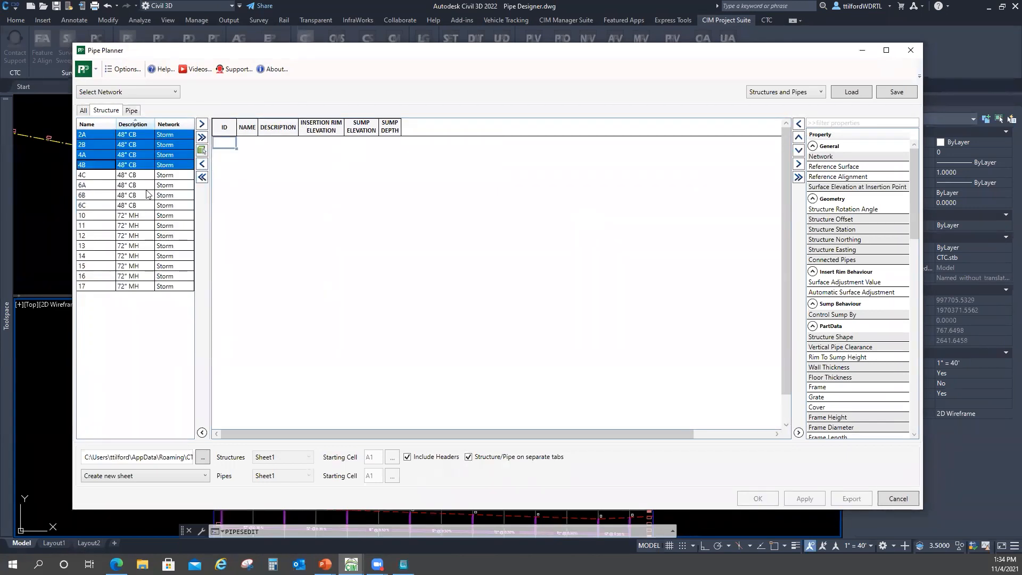
pyautogui.click(203, 125)
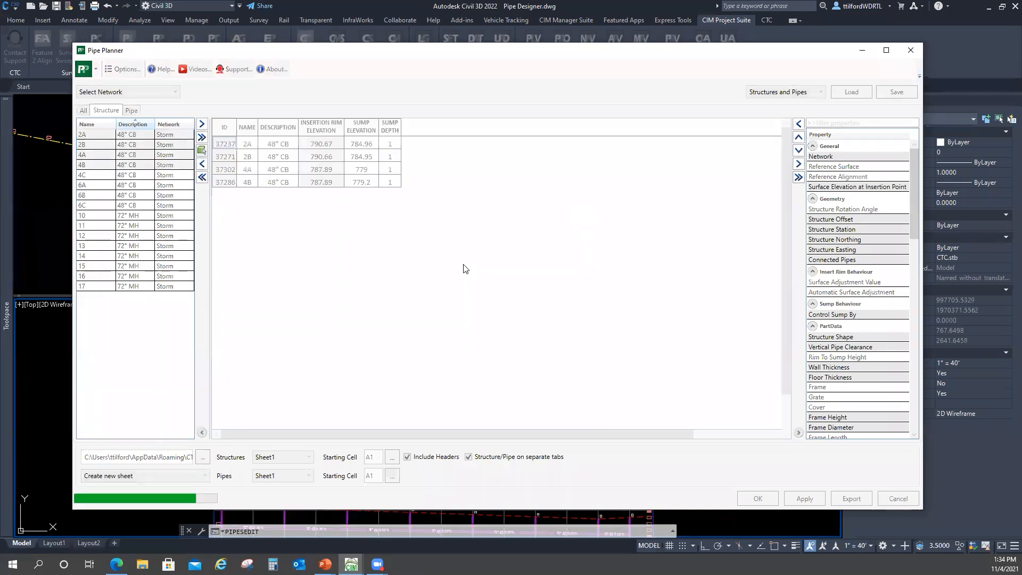
# Start picking parts from the drawing and select structures 10 and 11 with pipes 1 and 2 in plan
pyautogui.click(202, 150)
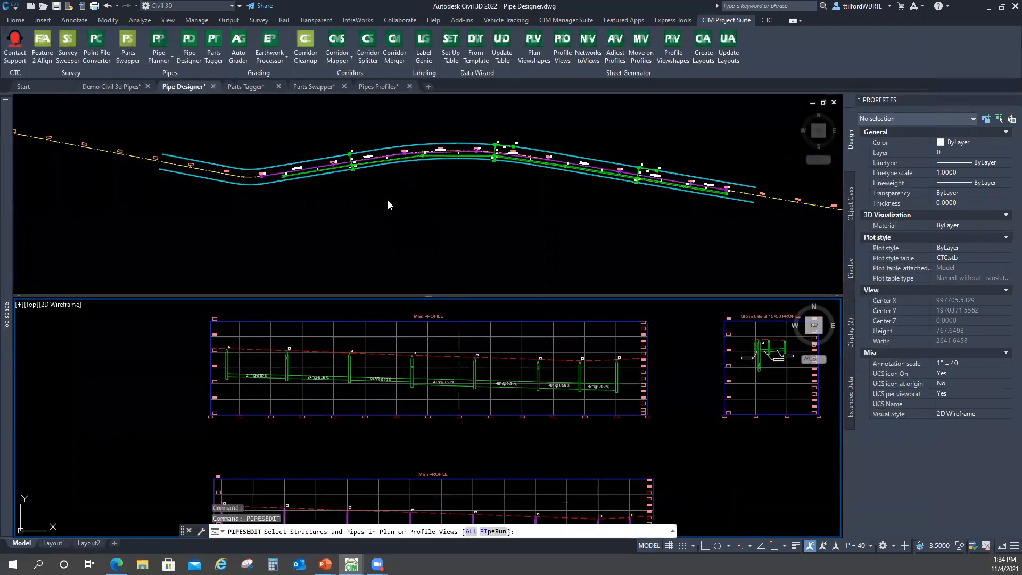
pyautogui.click(388, 200)
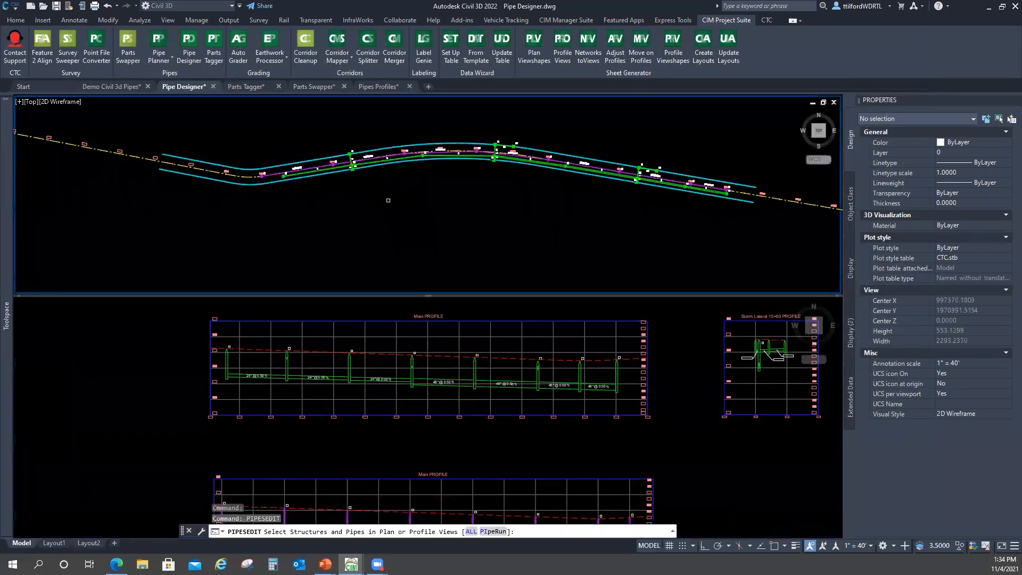
pyautogui.scroll(2, 299, 181)
pyautogui.click(273, 174)
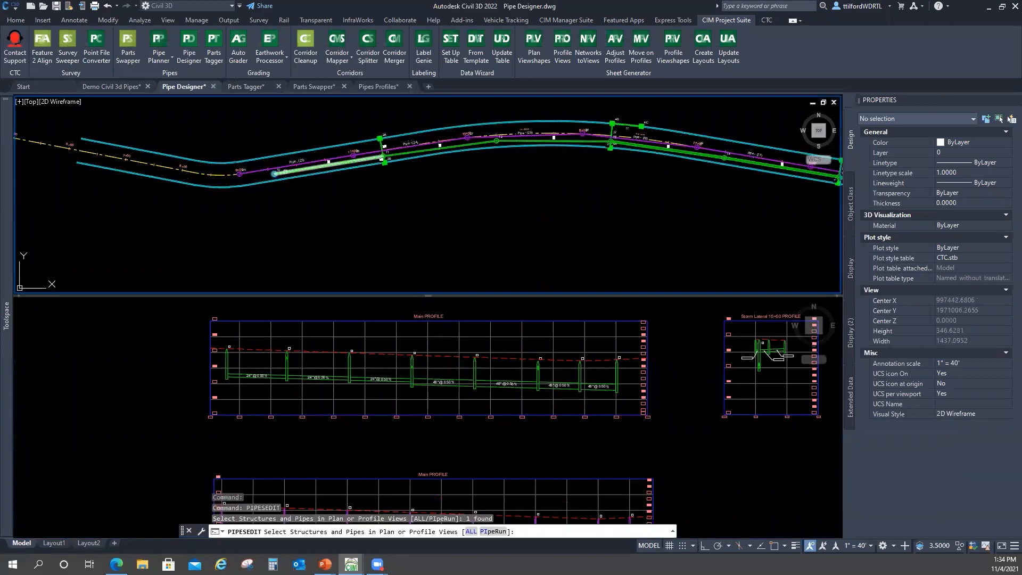
pyautogui.click(319, 167)
pyautogui.scroll(2, 394, 152)
pyautogui.scroll(2, 378, 155)
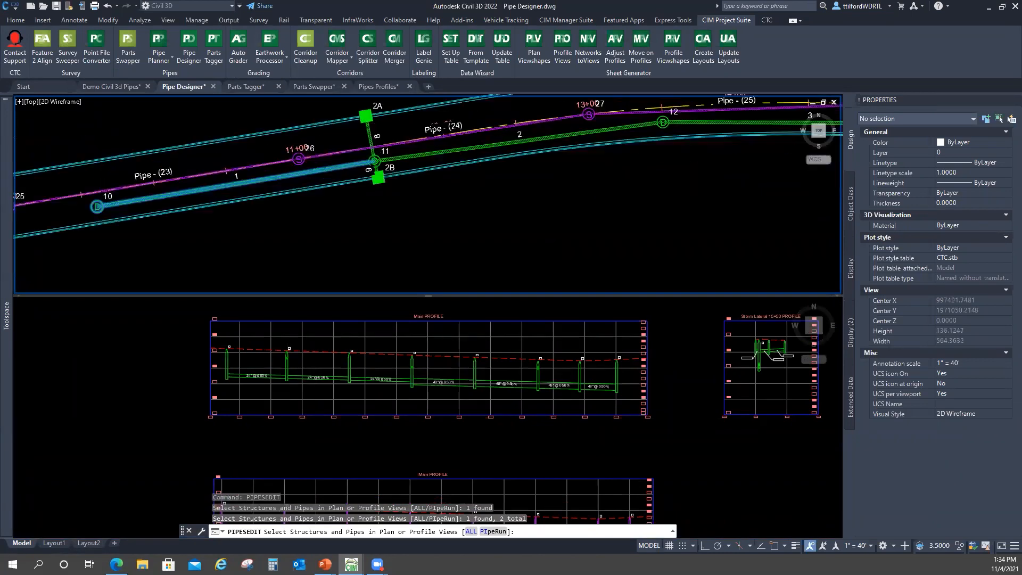
pyautogui.click(373, 164)
pyautogui.click(438, 156)
# Include structures 12 and 13 and pipe 3 in the selection and bring the picked parts into the planner table
pyautogui.scroll(-1, 510, 181)
pyautogui.scroll(-2, 619, 161)
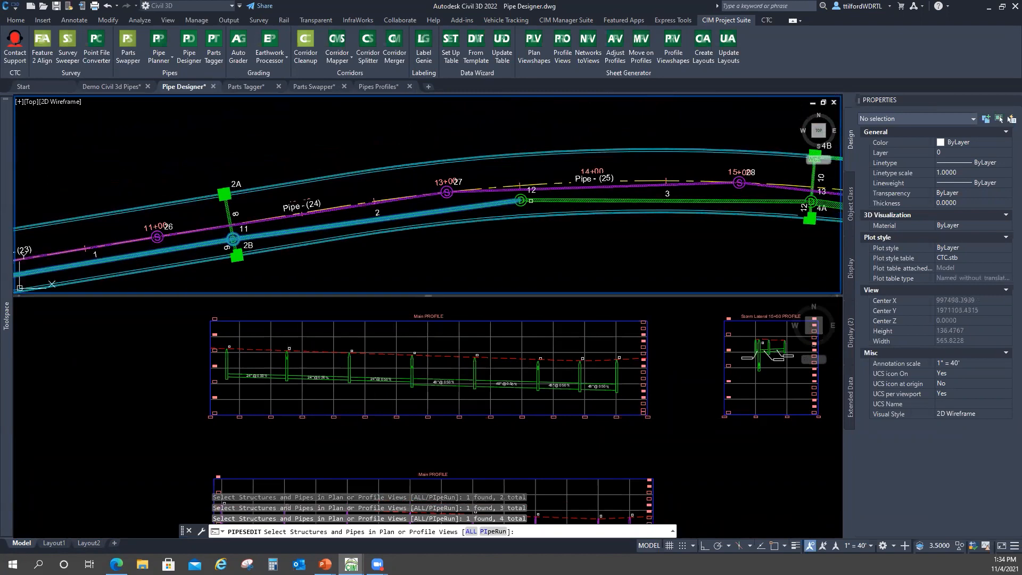
pyautogui.click(521, 200)
pyautogui.click(607, 205)
pyautogui.scroll(-2, 644, 208)
pyautogui.moveTo(686, 210); pyautogui.dragTo(426, 216, button='middle')
pyautogui.scroll(4, 471, 213)
pyautogui.click(468, 206)
pyautogui.rightClick(540, 151)
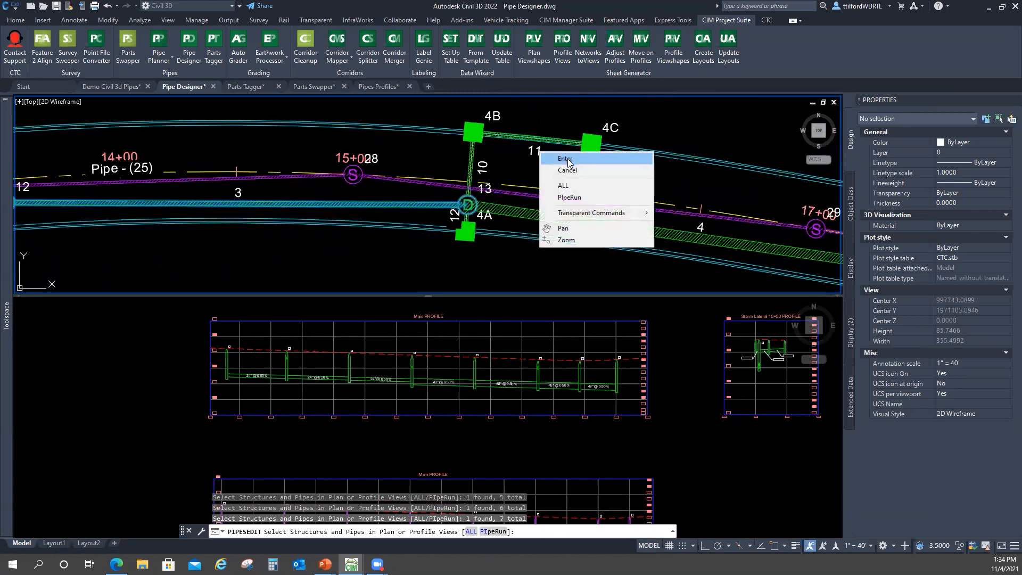
pyautogui.click(565, 159)
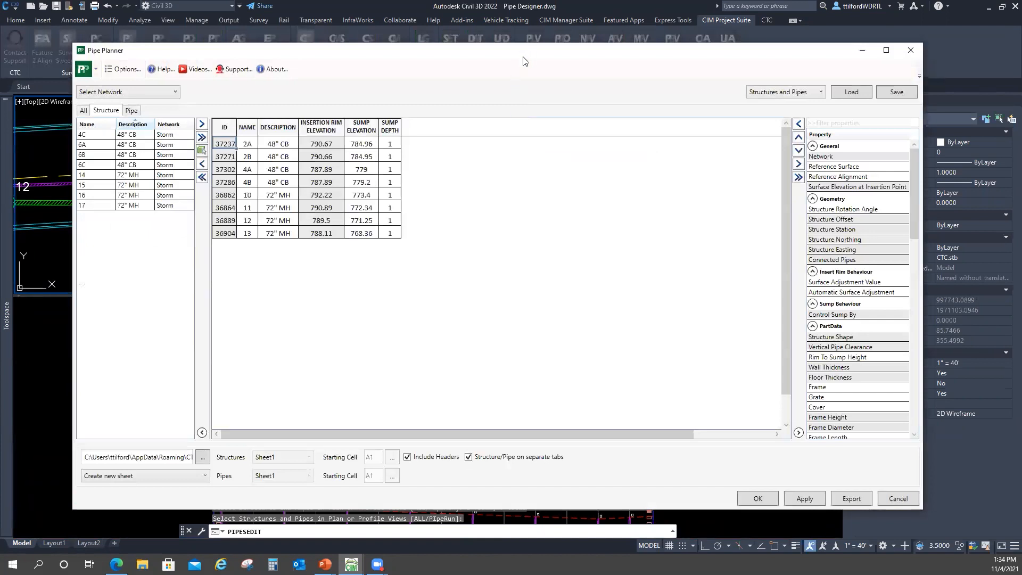
# Review the planner's pipe table and return to the structure table
pyautogui.moveTo(441, 53); pyautogui.dragTo(395, 37)
pyautogui.click(85, 93)
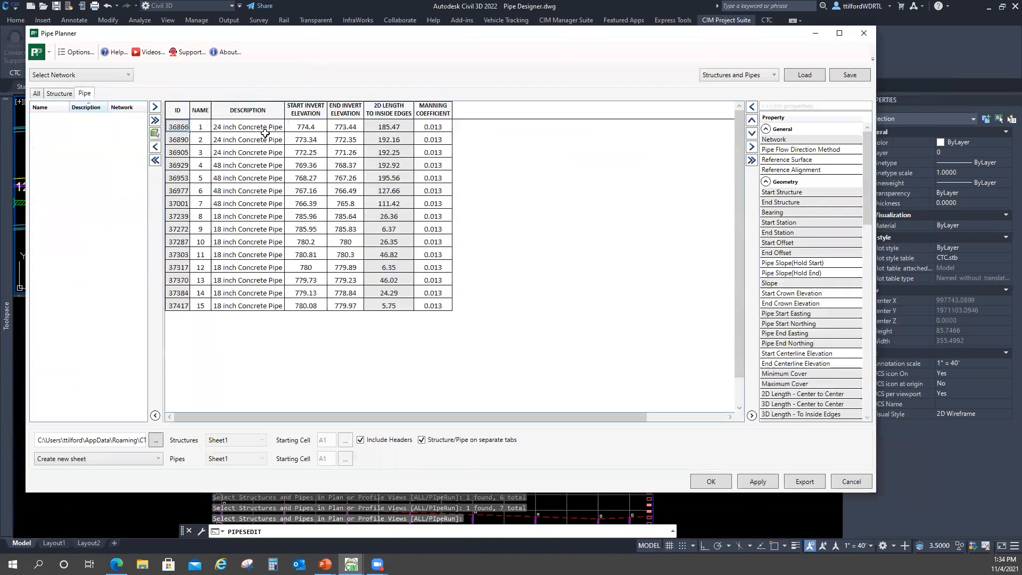
pyautogui.moveTo(352, 34); pyautogui.dragTo(390, 40)
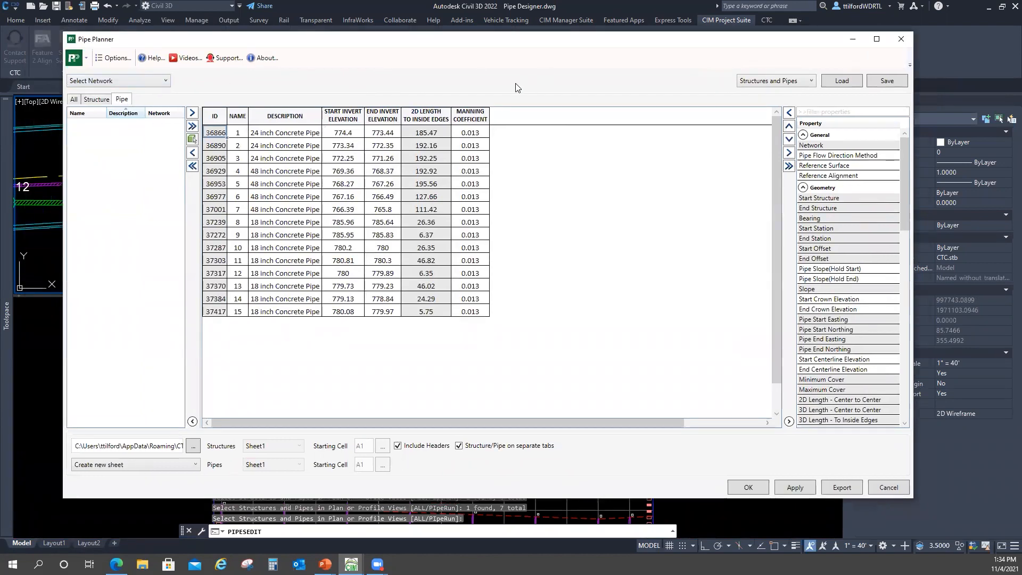
pyautogui.moveTo(518, 39); pyautogui.dragTo(538, 34)
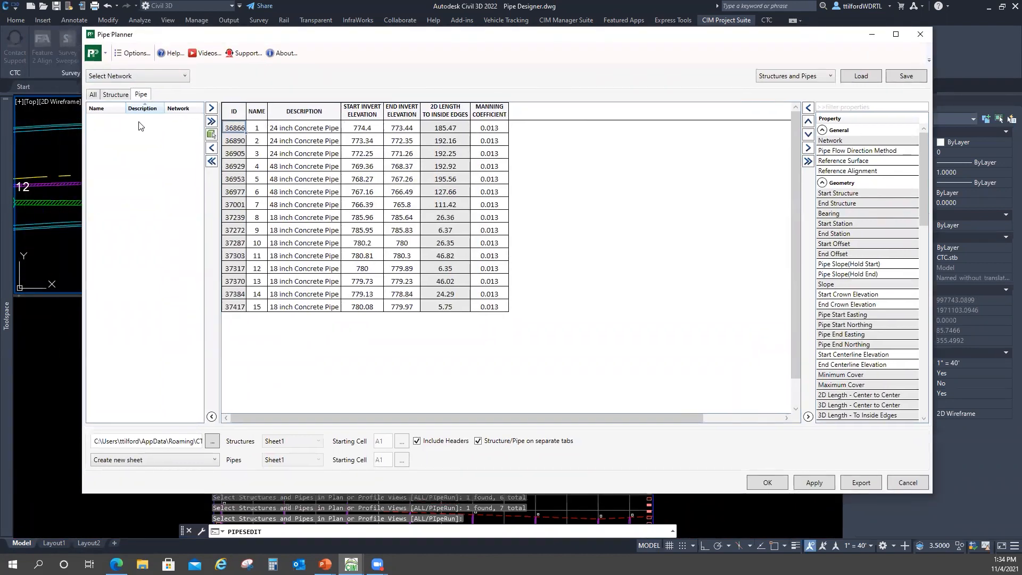
pyautogui.click(131, 96)
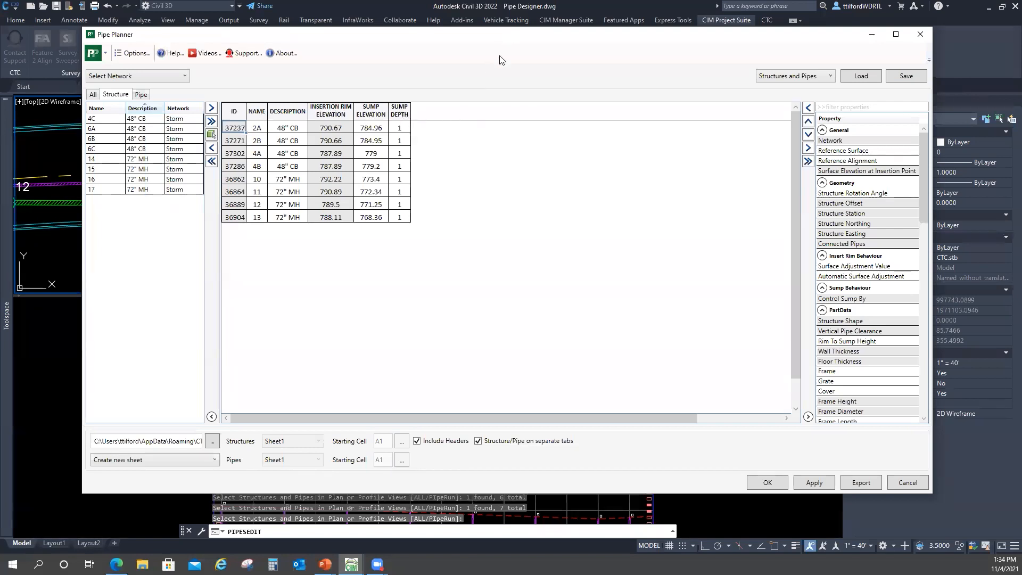
# Remove the Sump Depth column from the structure table
pyautogui.rightClick(396, 135)
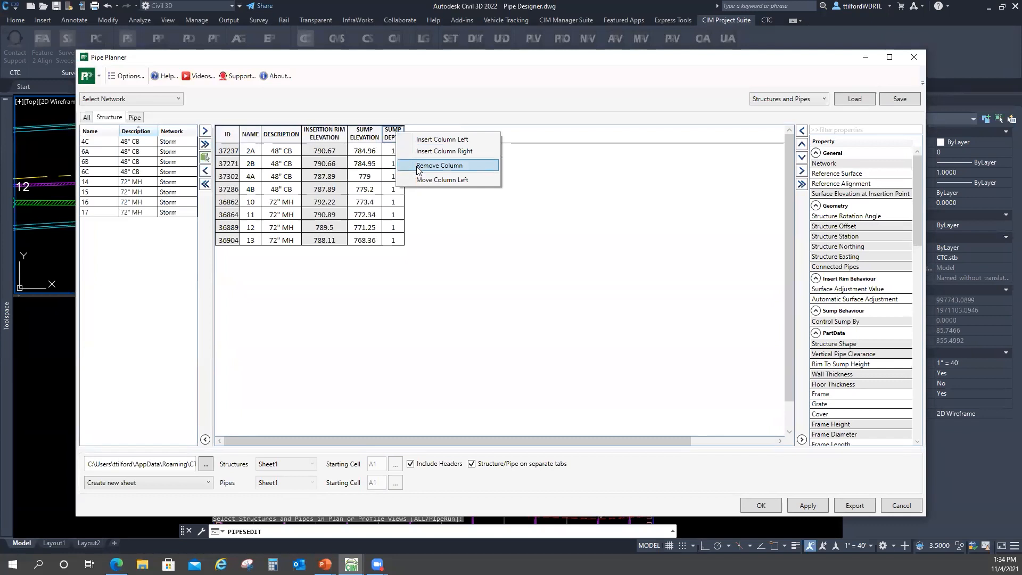
pyautogui.click(488, 92)
pyautogui.rightClick(394, 135)
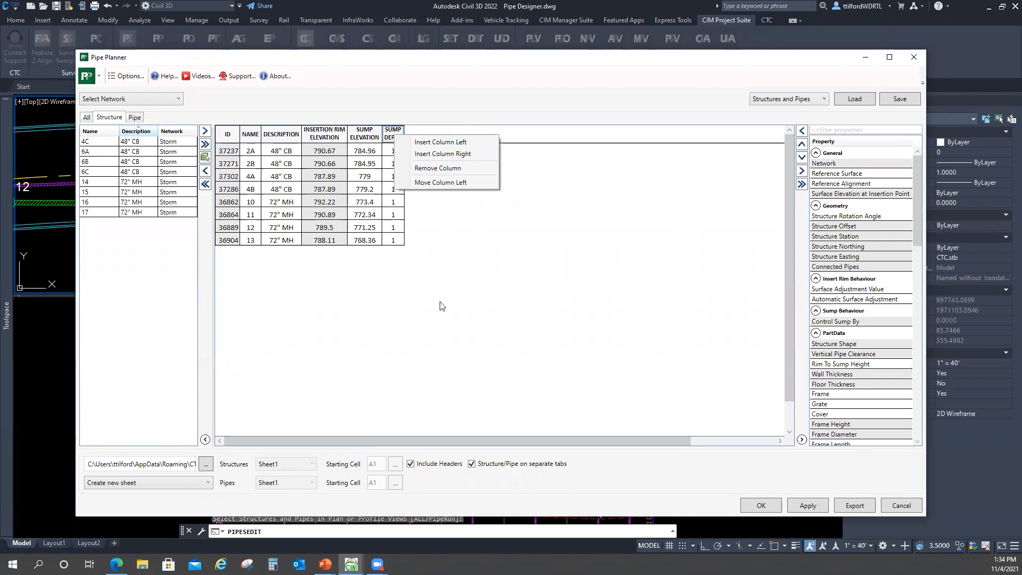
pyautogui.click(458, 168)
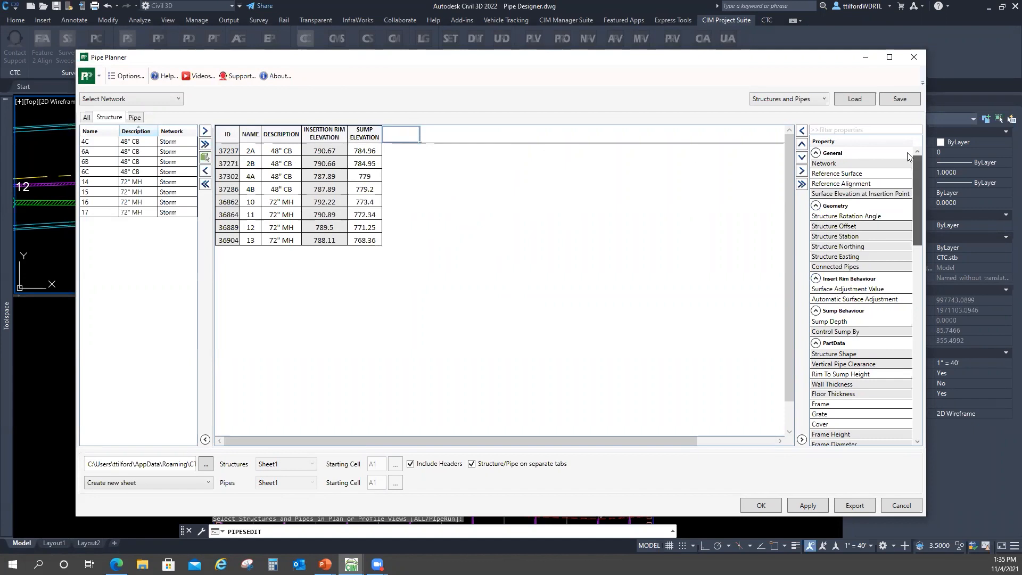
# Add the Surface Adjustment Value property as a column in the structure table
pyautogui.click(816, 154)
pyautogui.click(816, 154)
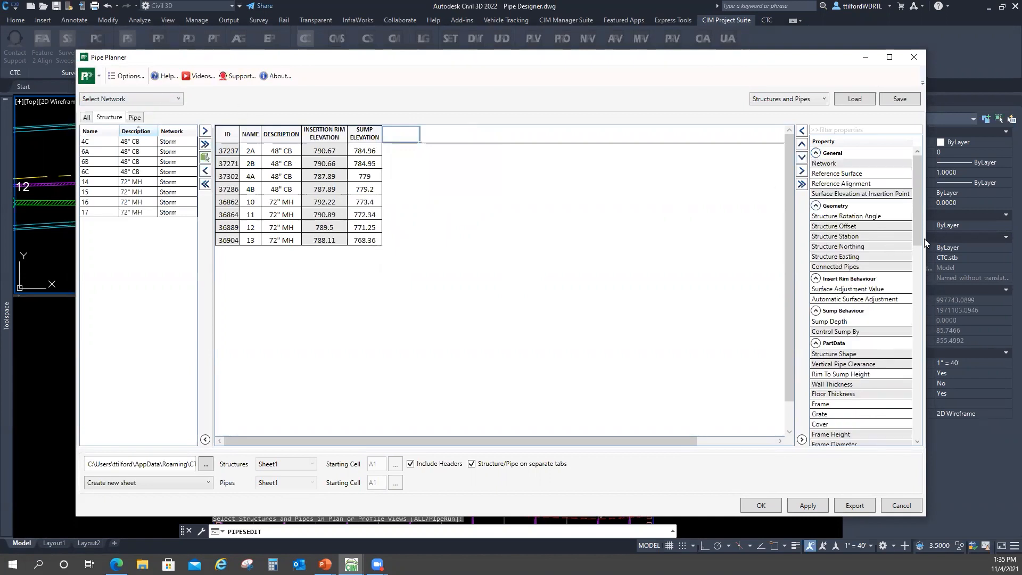
pyautogui.click(827, 290)
pyautogui.click(802, 131)
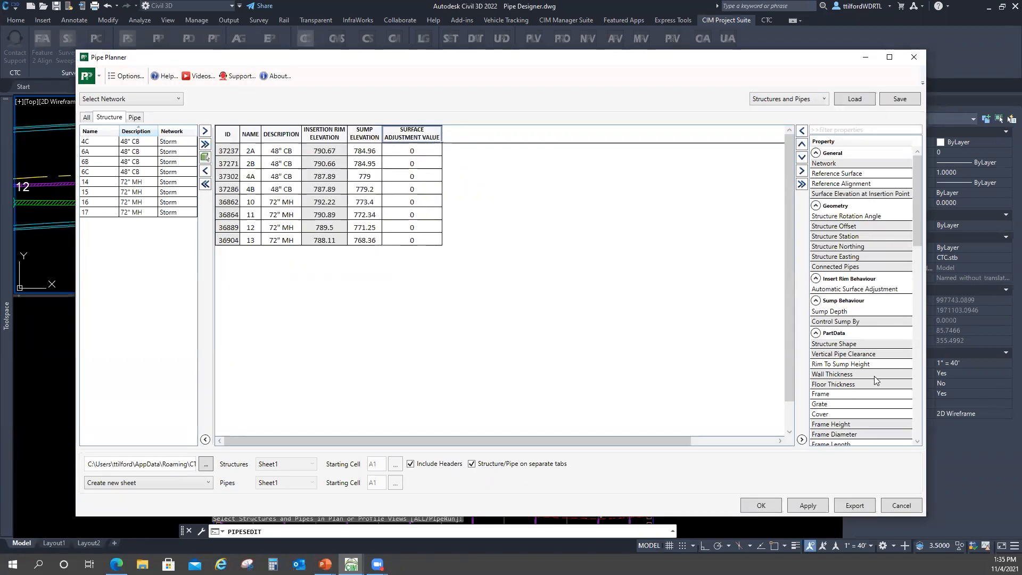
# Add the Name property of the Pipe In group to the structure table
pyautogui.scroll(-10, 899, 356)
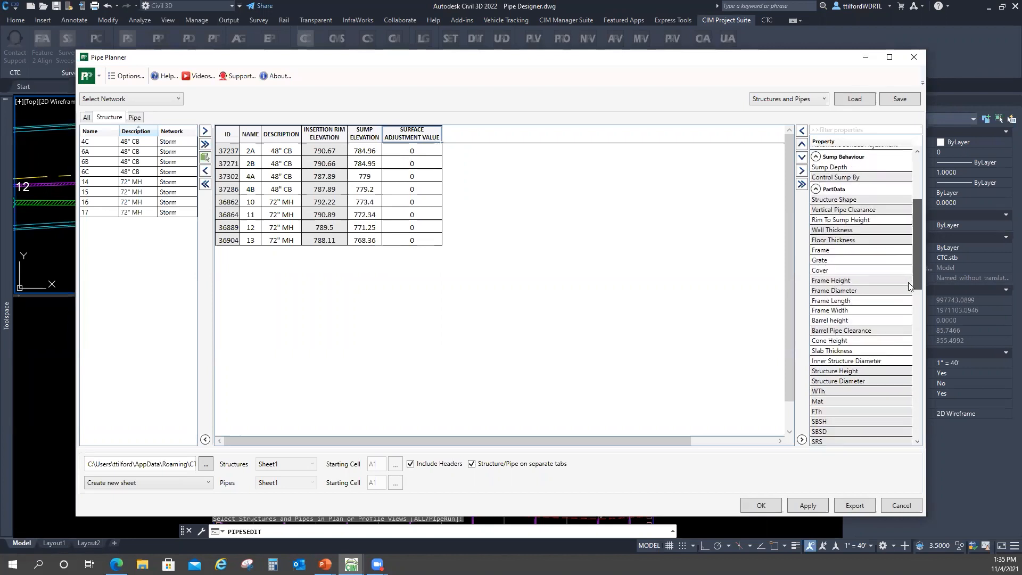
pyautogui.scroll(-8, 899, 356)
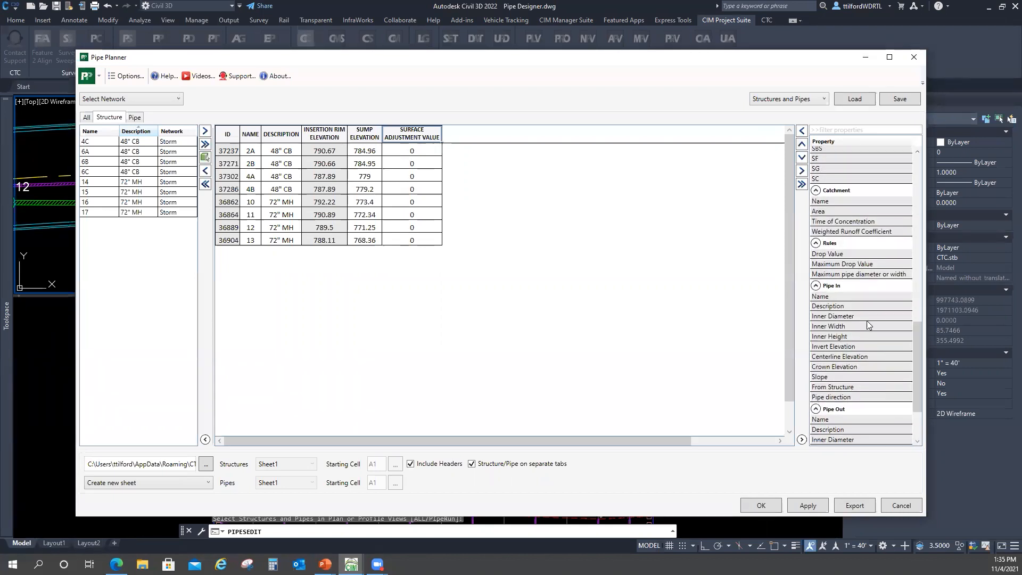
pyautogui.click(816, 286)
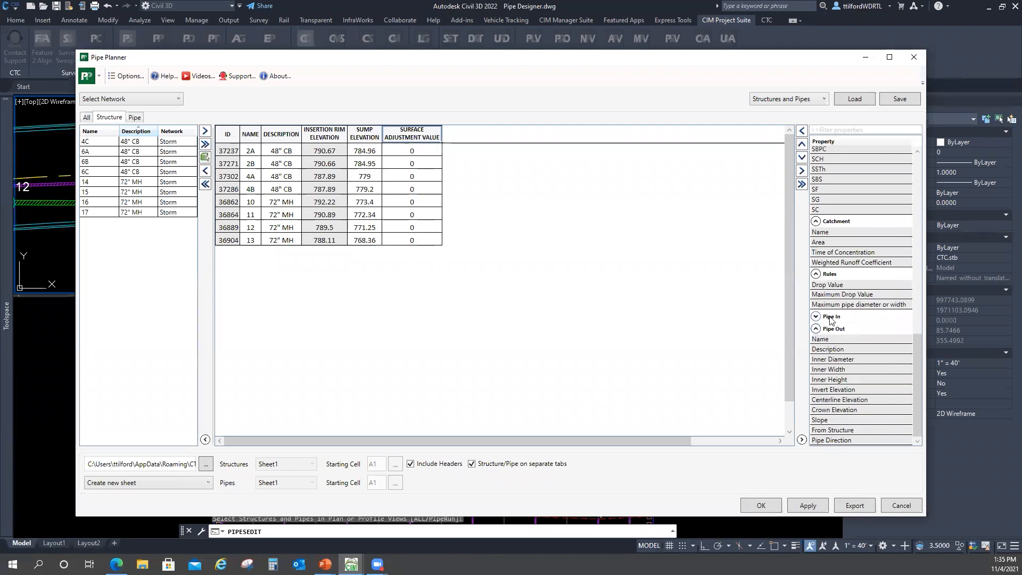
pyautogui.click(816, 316)
pyautogui.click(835, 296)
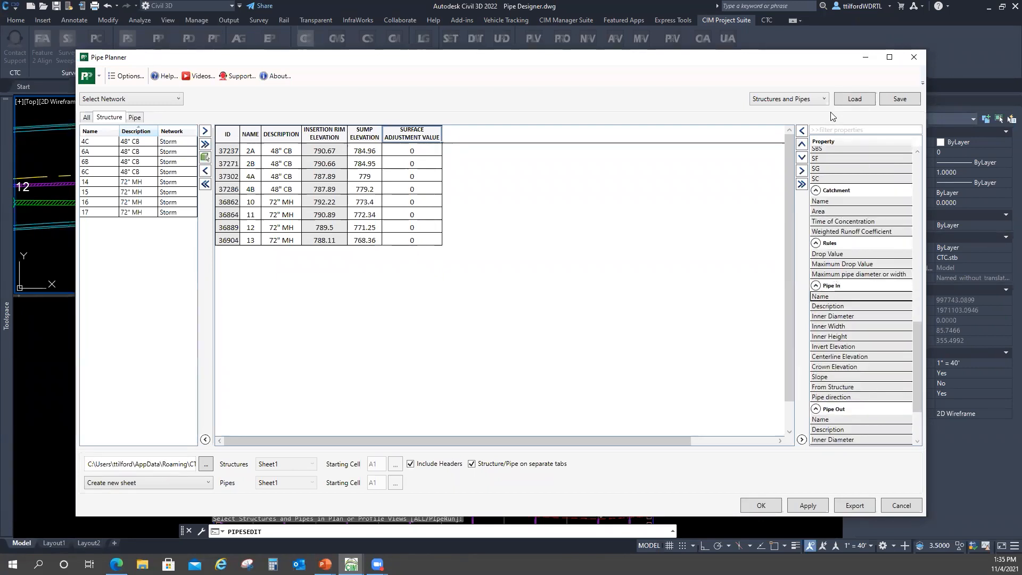
pyautogui.click(803, 131)
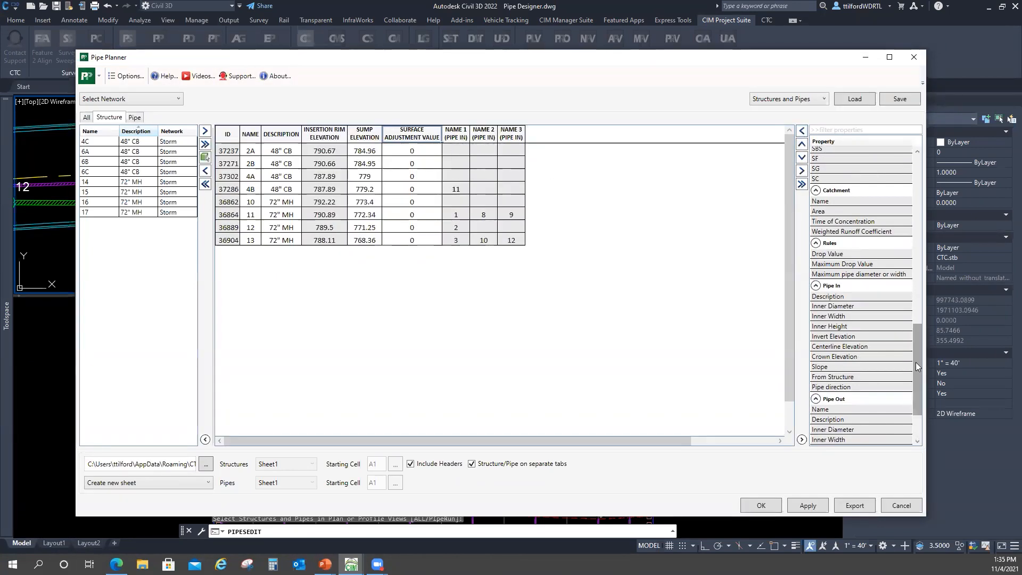
pyautogui.scroll(-2, 915, 362)
pyautogui.scroll(10, 850, 394)
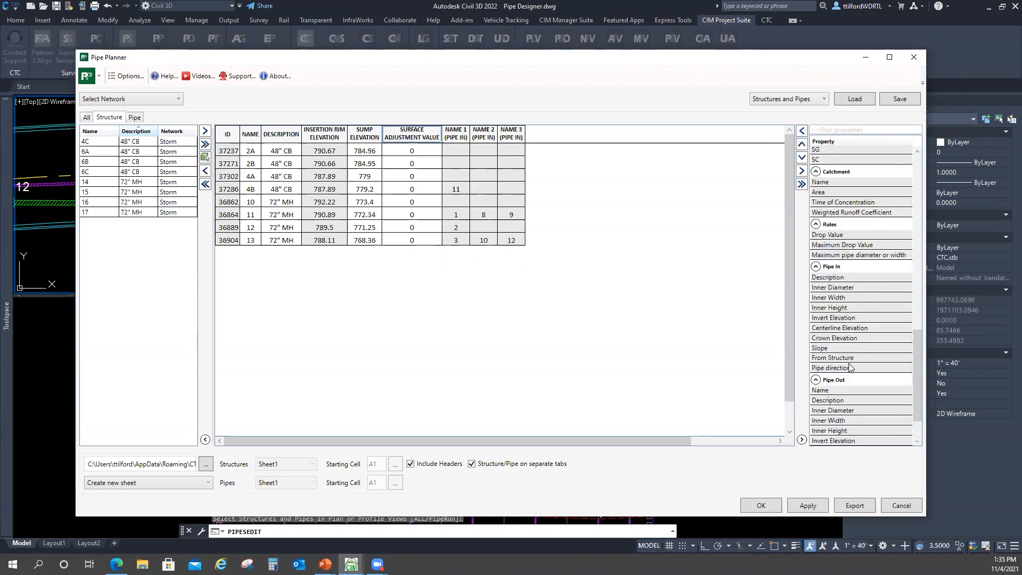
pyautogui.scroll(4, 850, 368)
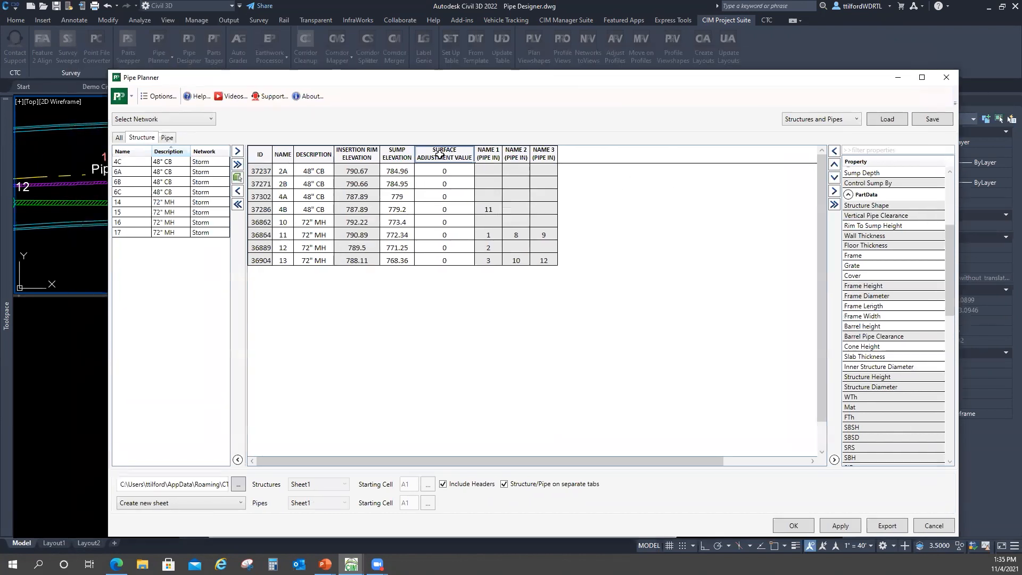
pyautogui.moveTo(581, 124); pyautogui.dragTo(612, 143)
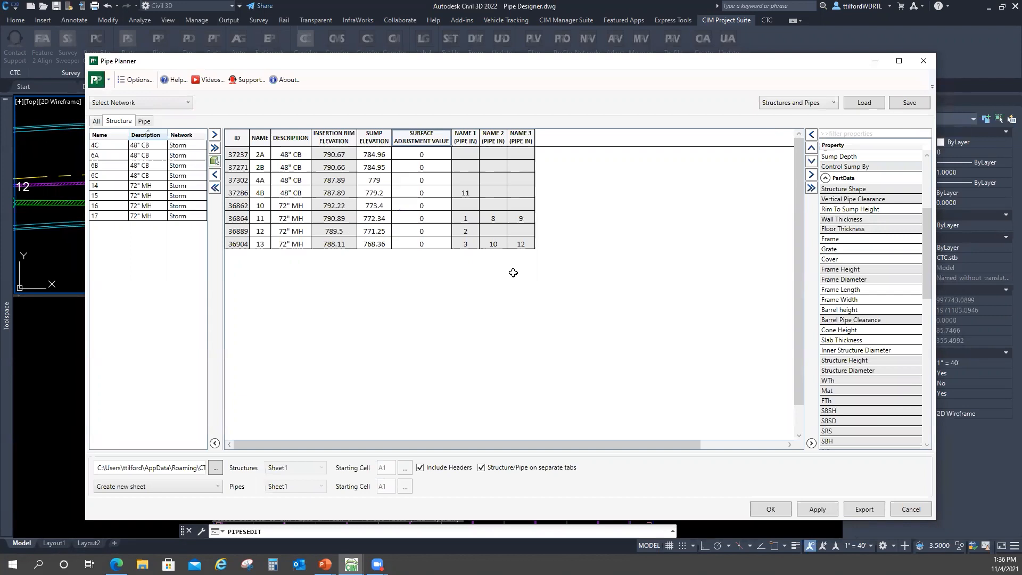
pyautogui.moveTo(522, 66); pyautogui.dragTo(528, 54)
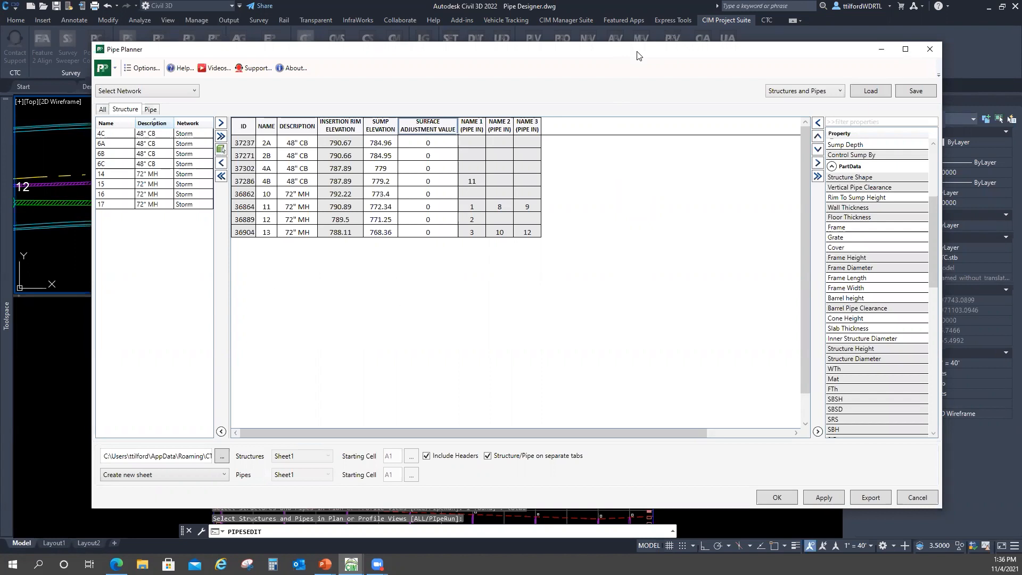
pyautogui.moveTo(541, 56); pyautogui.dragTo(522, 53)
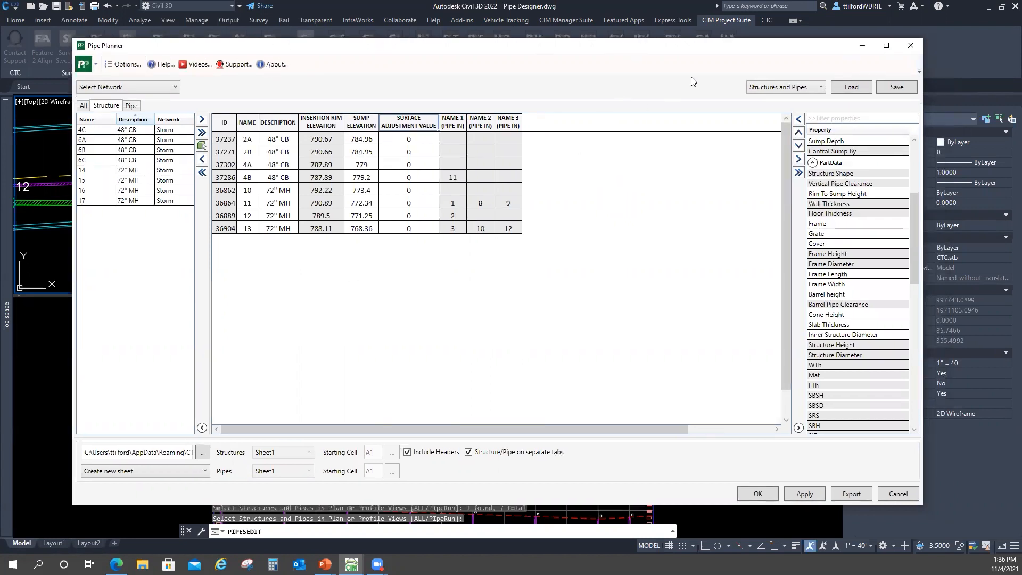
pyautogui.moveTo(675, 47); pyautogui.dragTo(665, 48)
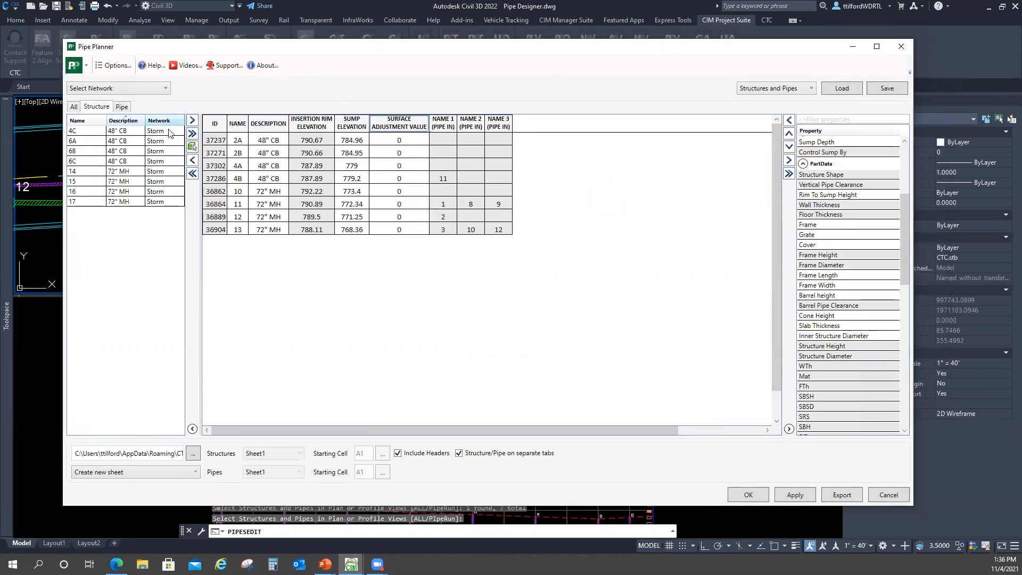
# Choose <New File> as the template and start saving the current table layout
pyautogui.click(808, 89)
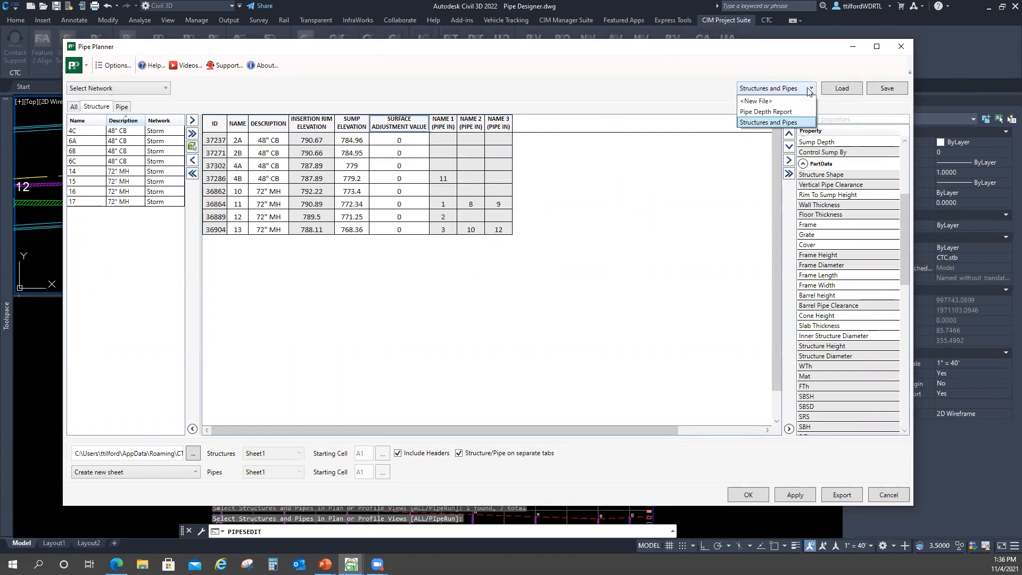
pyautogui.click(888, 93)
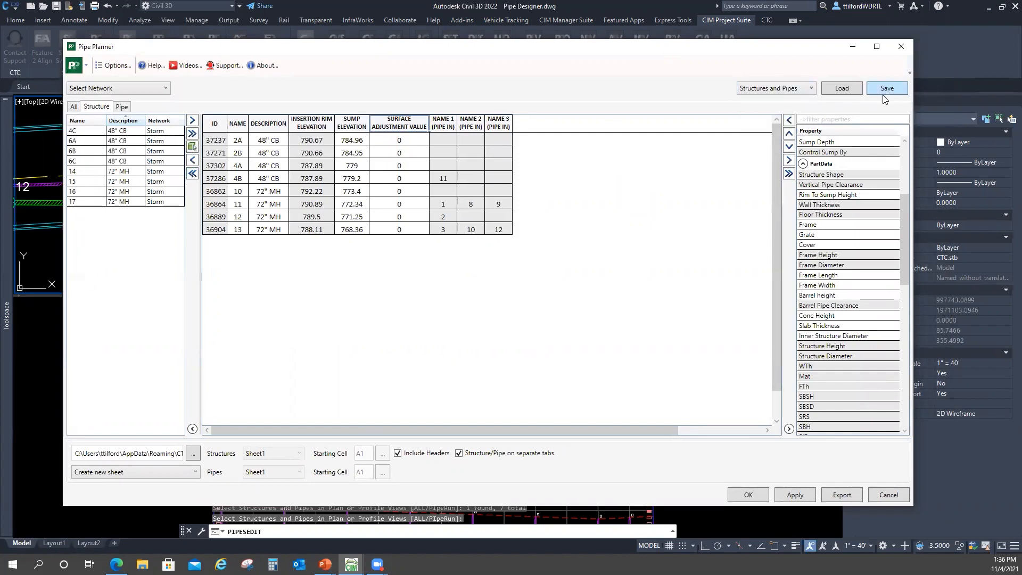
pyautogui.click(798, 89)
pyautogui.click(774, 101)
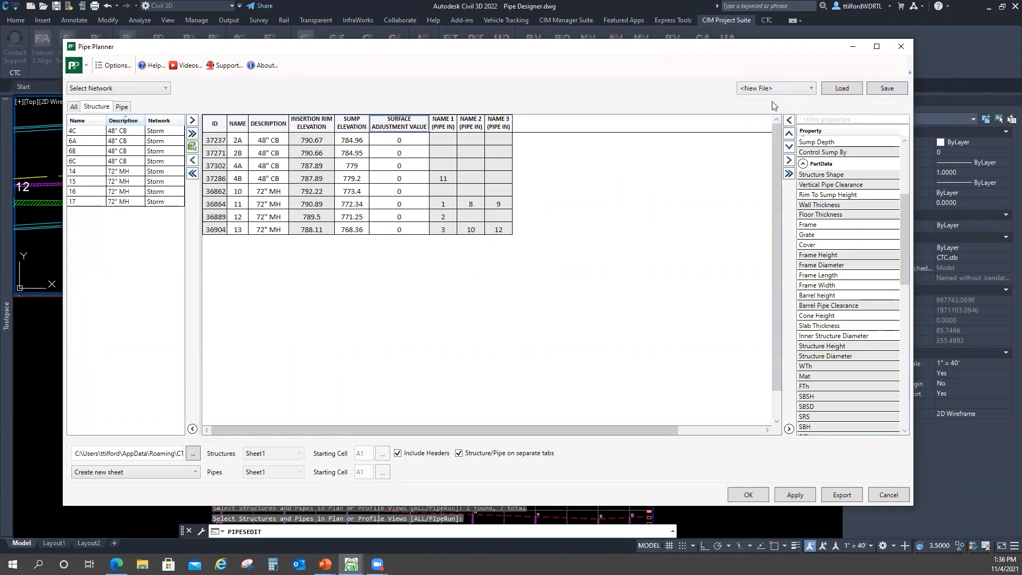
pyautogui.click(886, 88)
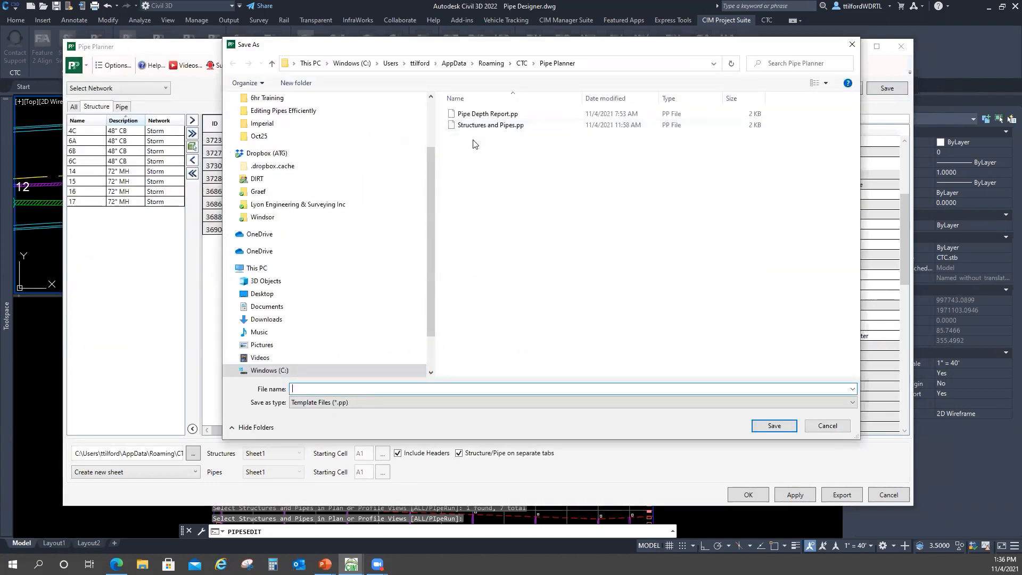
# Name the new template Structures and Pipes2, based on the existing Structures and Pipes file name, and save it
pyautogui.click(481, 127)
pyautogui.rightClick(475, 128)
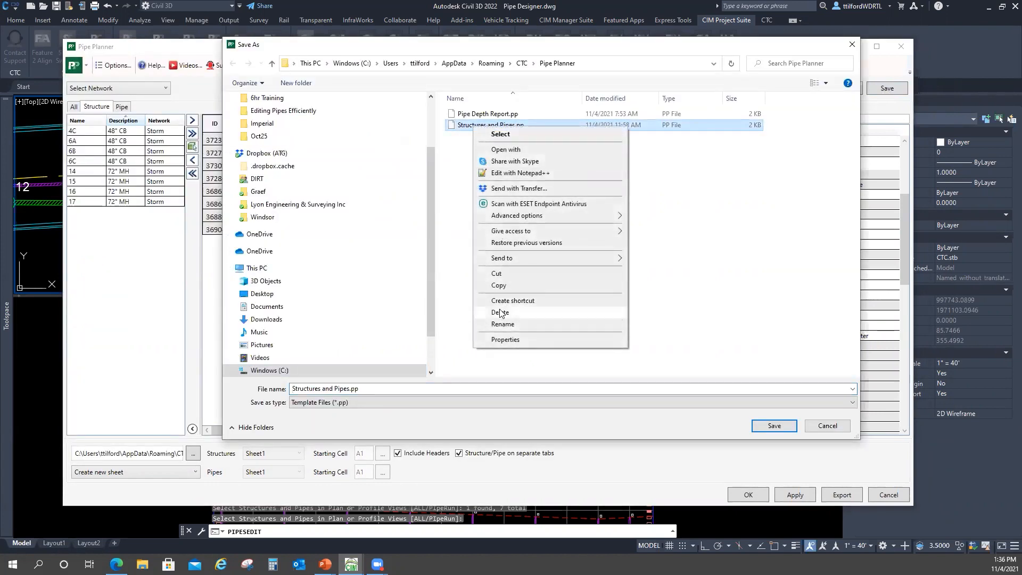
pyautogui.click(462, 126)
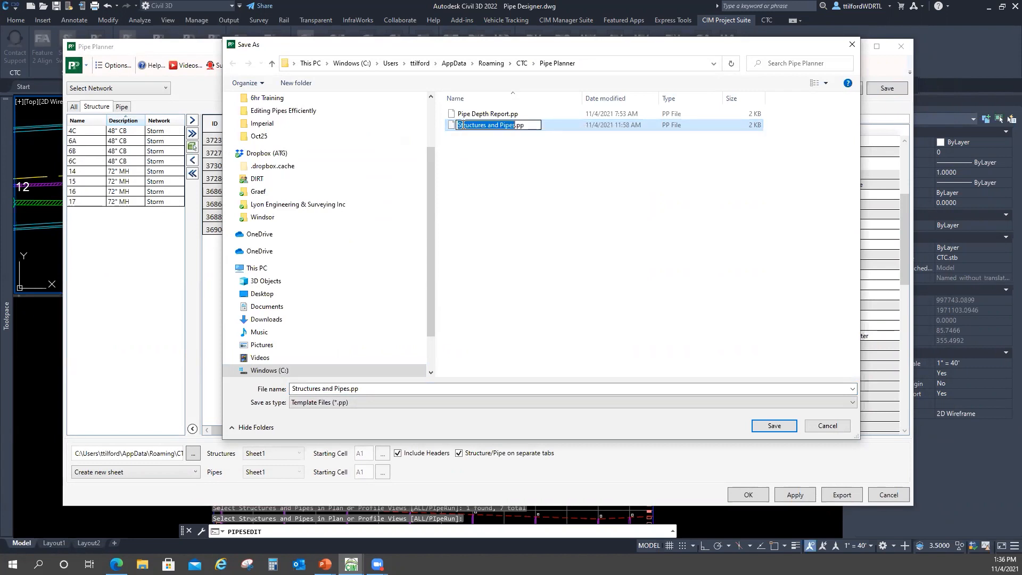
pyautogui.rightClick(462, 126)
pyautogui.click(482, 160)
pyautogui.click(359, 388)
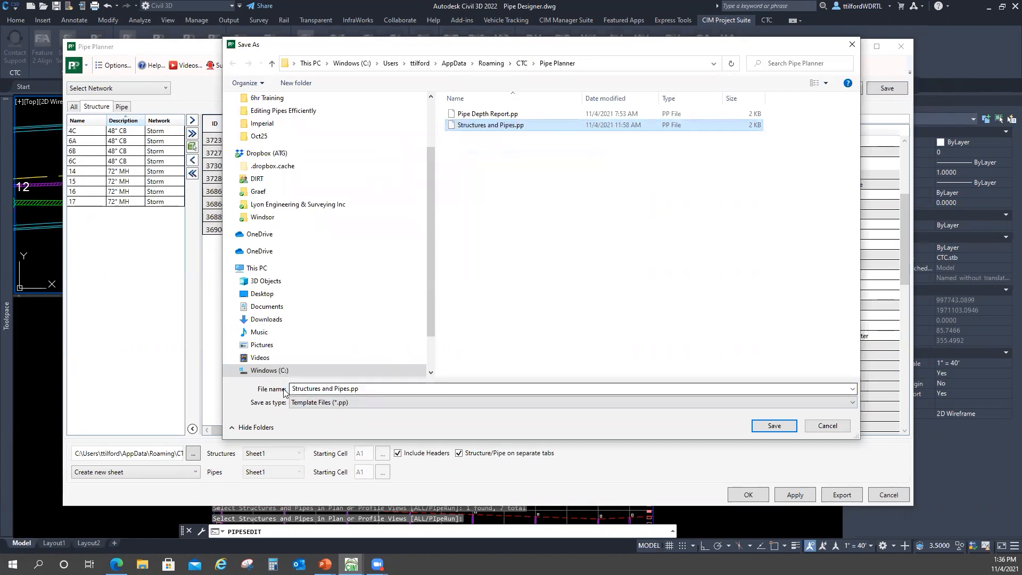
pyautogui.moveTo(365, 391); pyautogui.dragTo(267, 392)
pyautogui.hotkey('ctrl', 'c')
pyautogui.rightClick(324, 390)
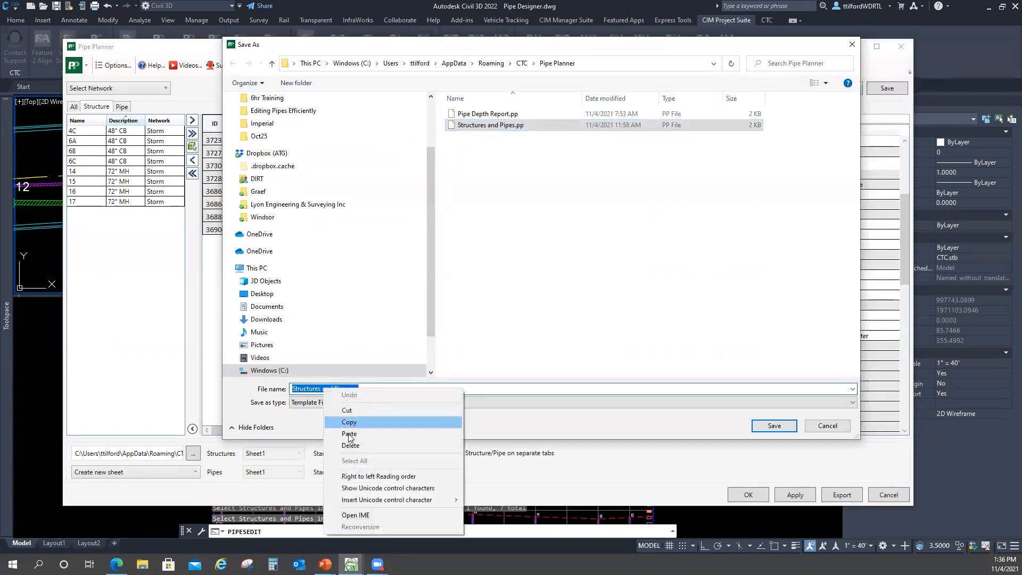
pyautogui.click(341, 422)
pyautogui.write('2')
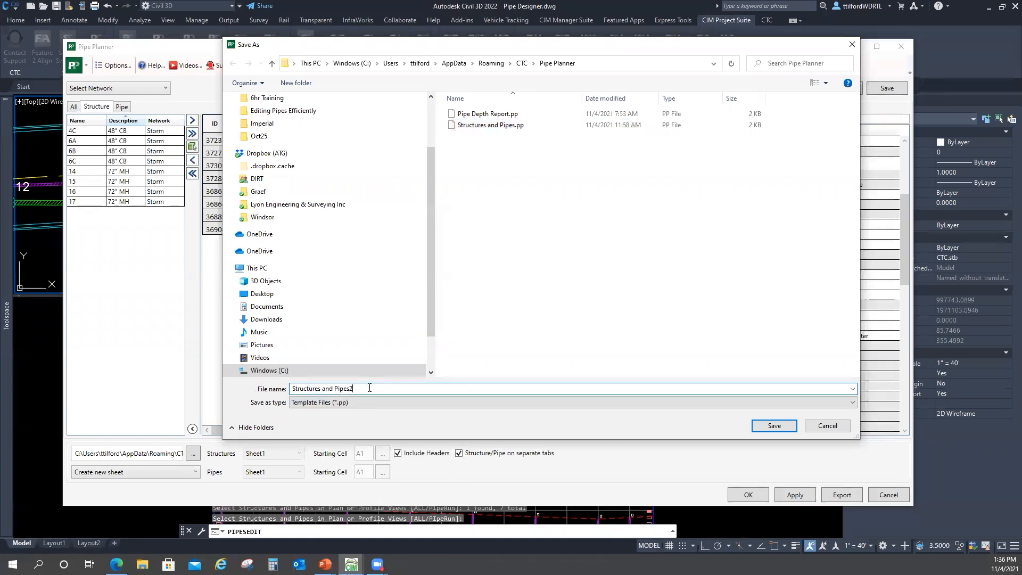
pyautogui.click(773, 426)
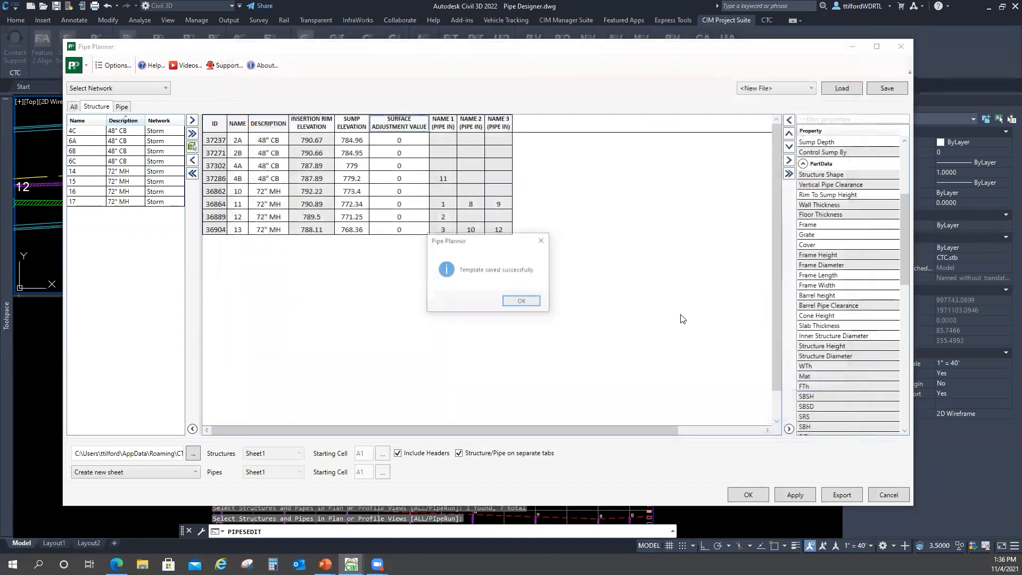
pyautogui.click(522, 302)
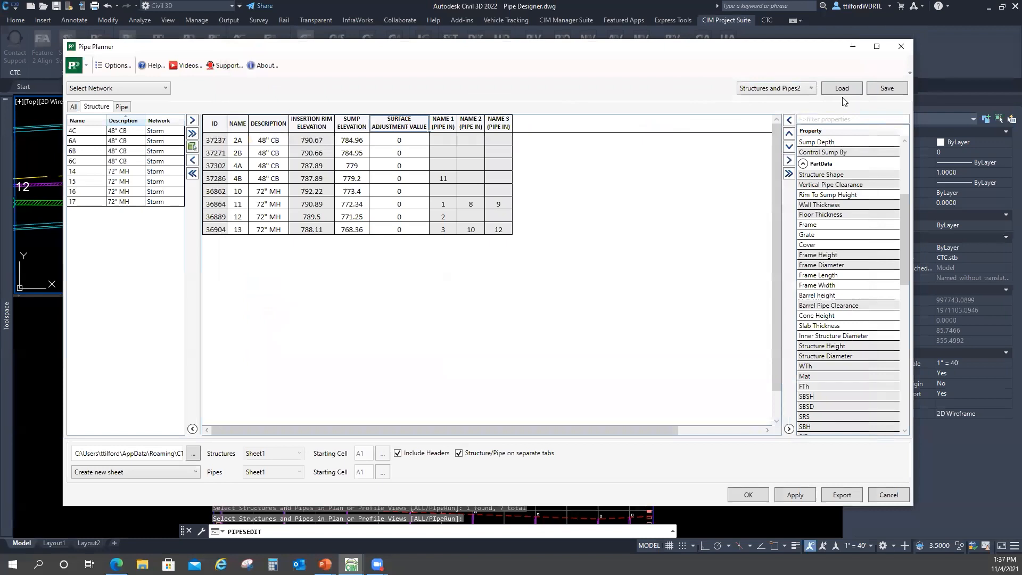
# Try to load the <New File> template entry into the planner
pyautogui.click(811, 87)
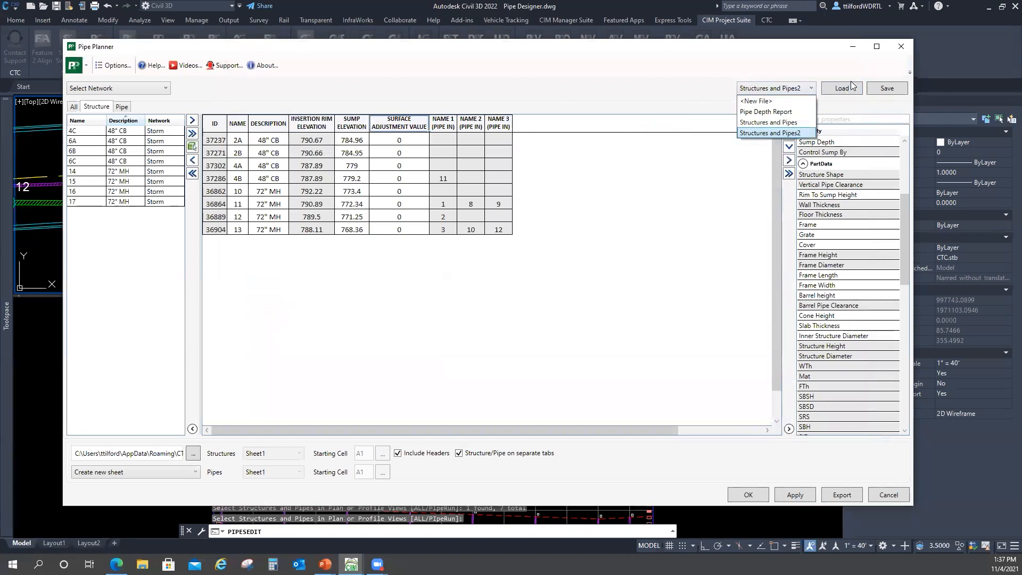
pyautogui.click(846, 89)
pyautogui.click(810, 87)
pyautogui.click(791, 100)
pyautogui.click(850, 89)
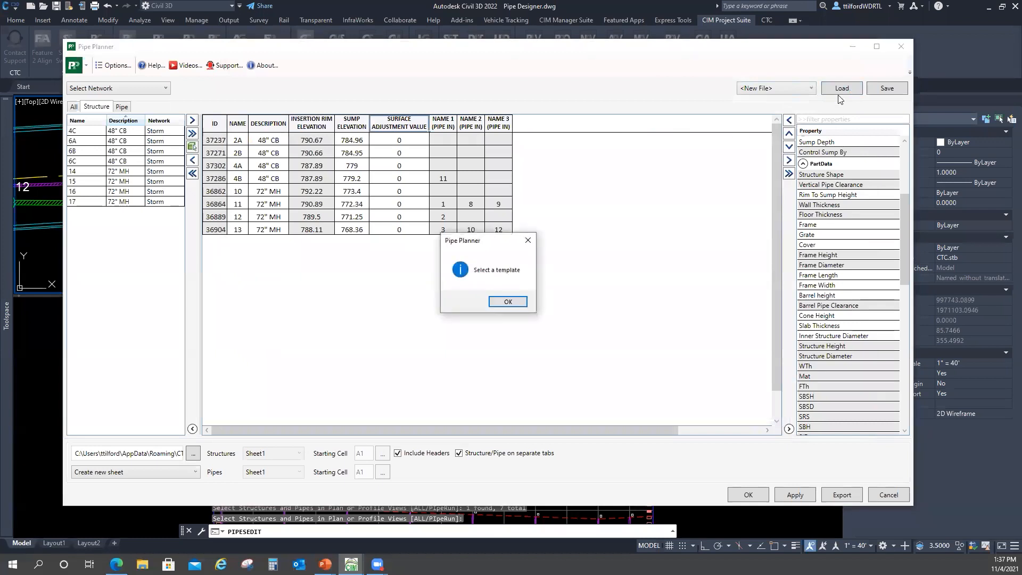
pyautogui.click(509, 301)
# Load the saved Structures and Pipes template to restore its original structure table layout
pyautogui.click(792, 89)
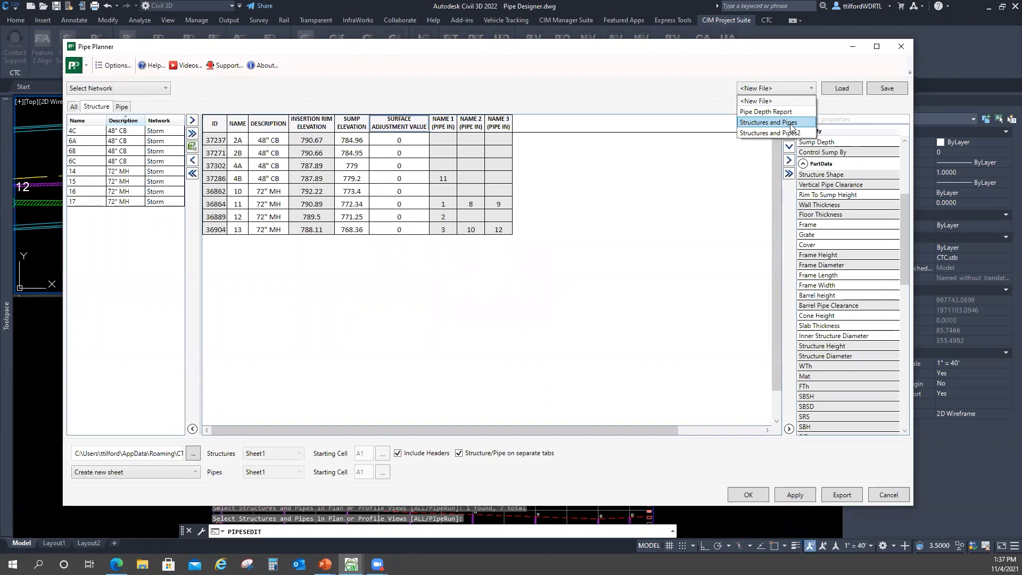
pyautogui.click(791, 124)
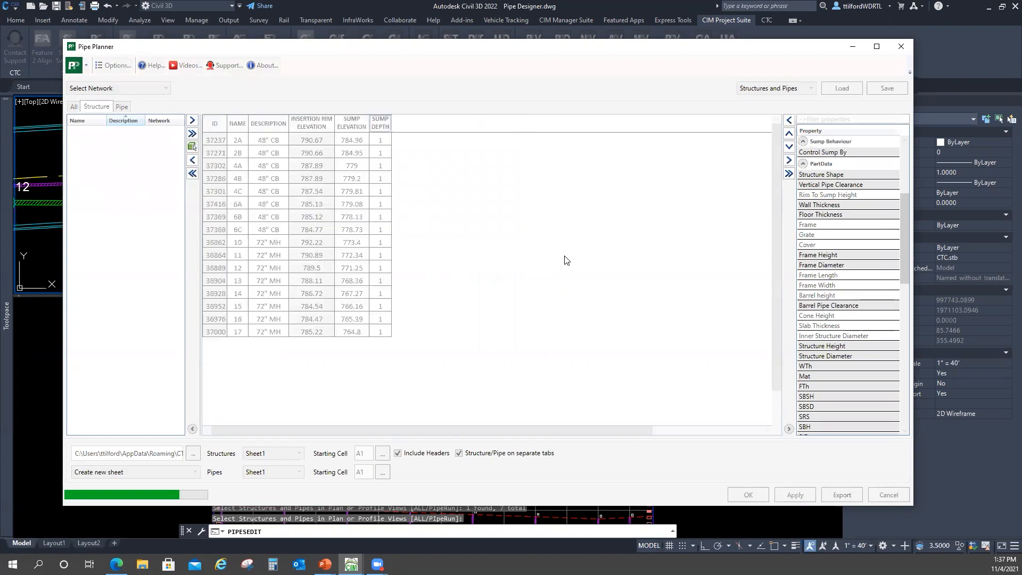
# Display the pipe table of the loaded template and examine its columns up to the Manning coefficient
pyautogui.click(123, 108)
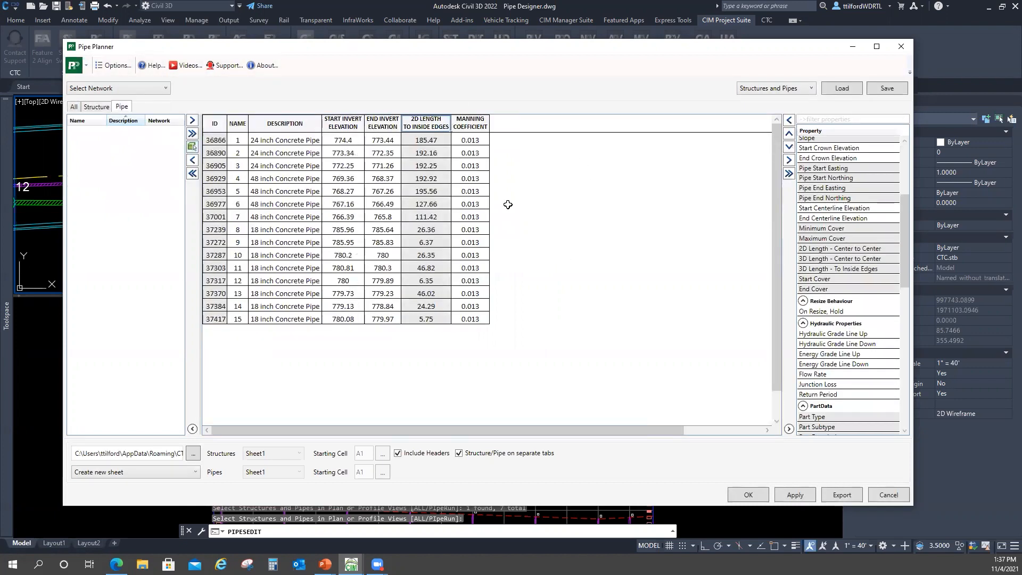
pyautogui.click(479, 124)
pyautogui.moveTo(417, 50); pyautogui.dragTo(432, 46)
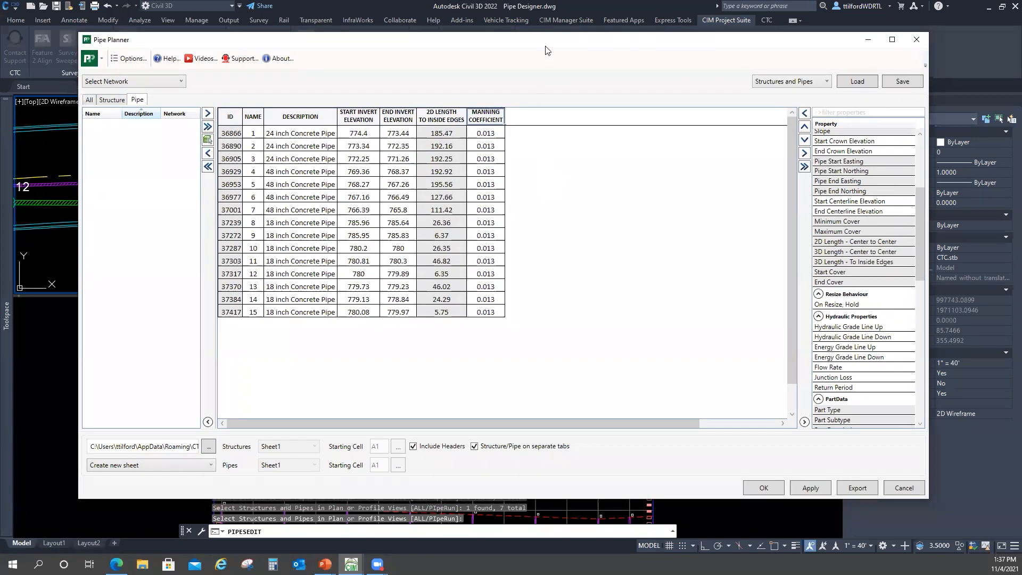
pyautogui.moveTo(549, 42); pyautogui.dragTo(550, 37)
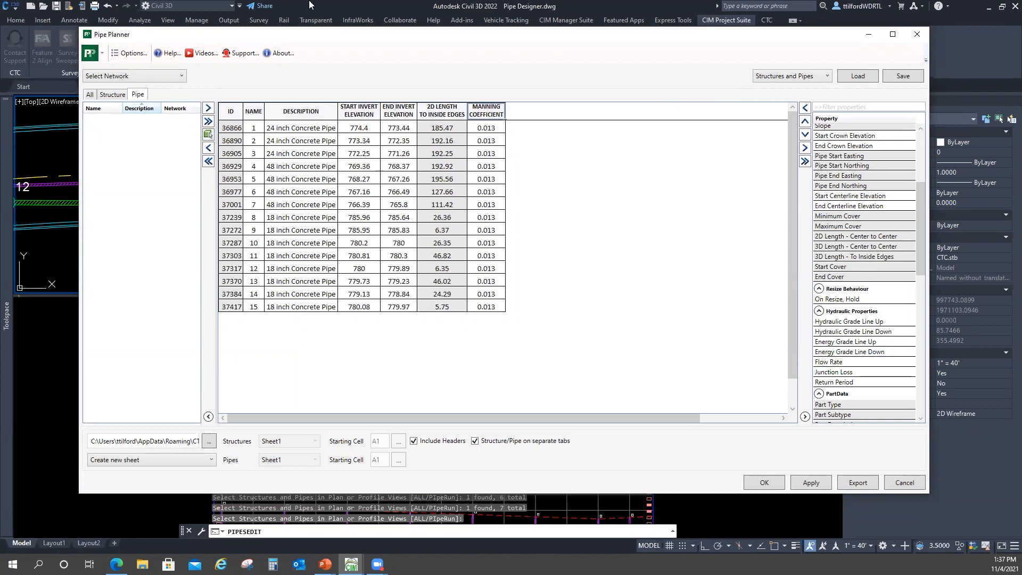
pyautogui.moveTo(359, 32)
pyautogui.mouseDown()
pyautogui.moveTo(367, 59)
pyautogui.moveTo(366, 40)
pyautogui.mouseUp()
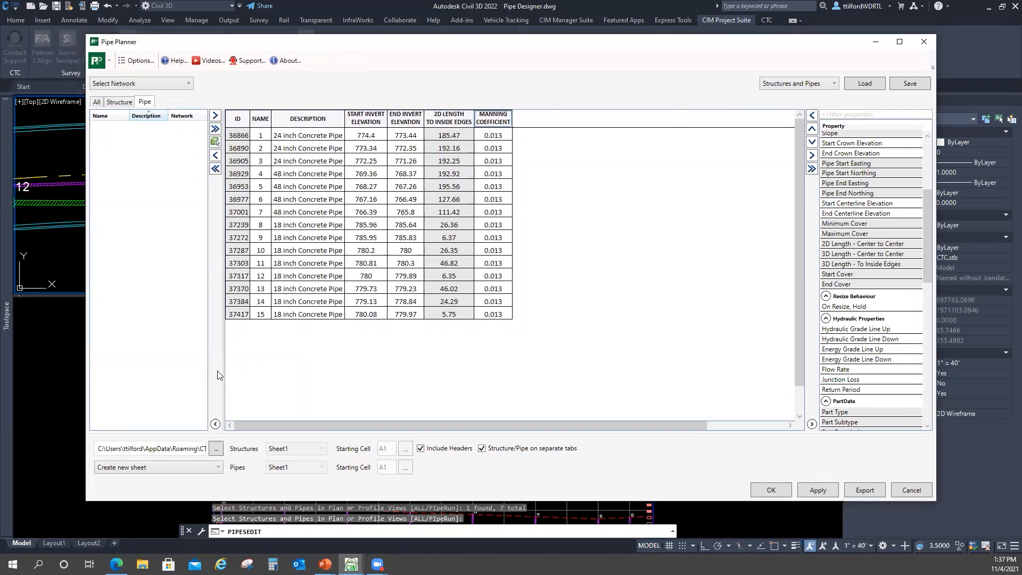
# Set the export to write to existing sheets, choosing the Pipe sheet for structures and the Structures sheet for pipes
pyautogui.click(166, 467)
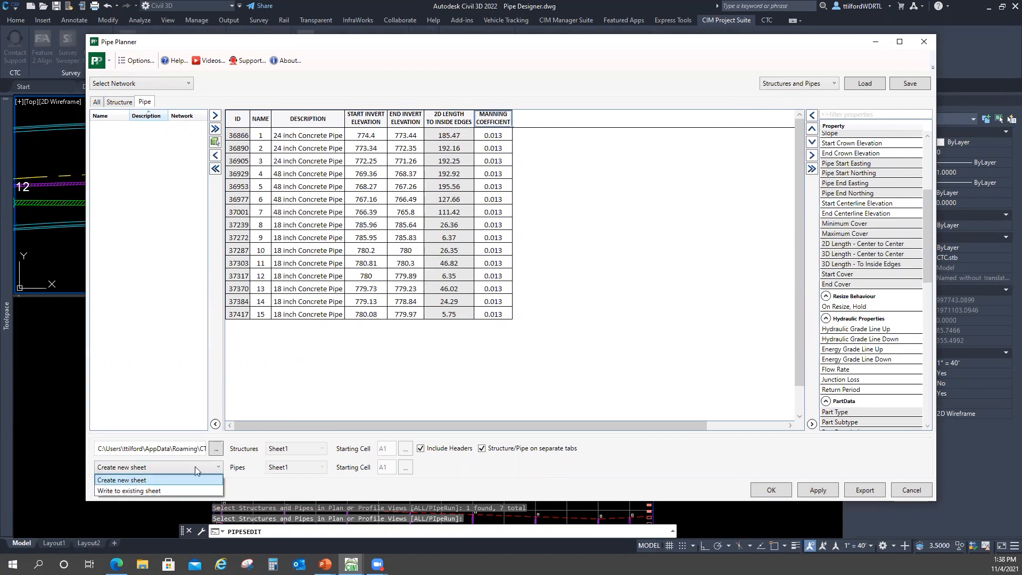
pyautogui.click(168, 490)
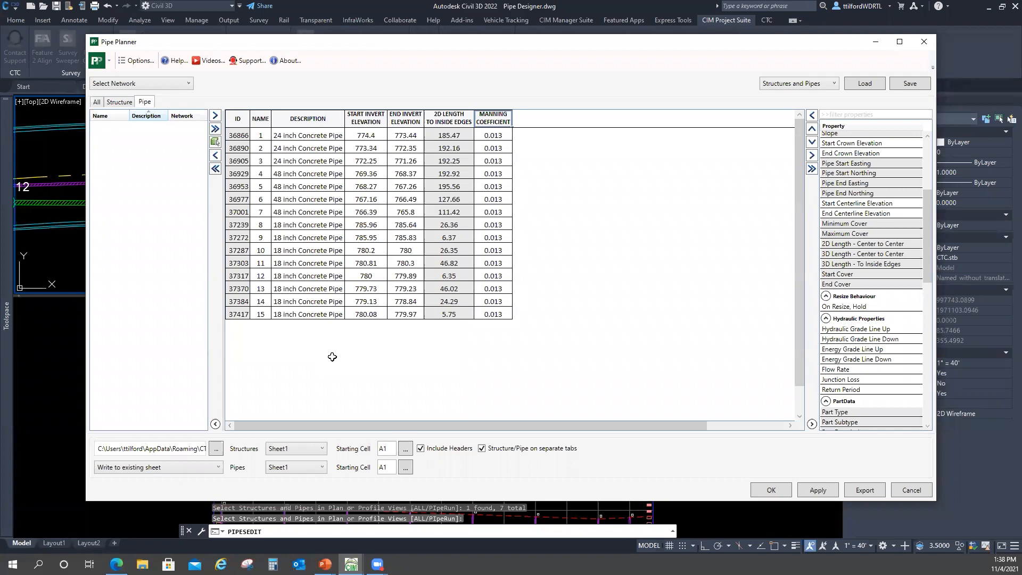
pyautogui.click(317, 449)
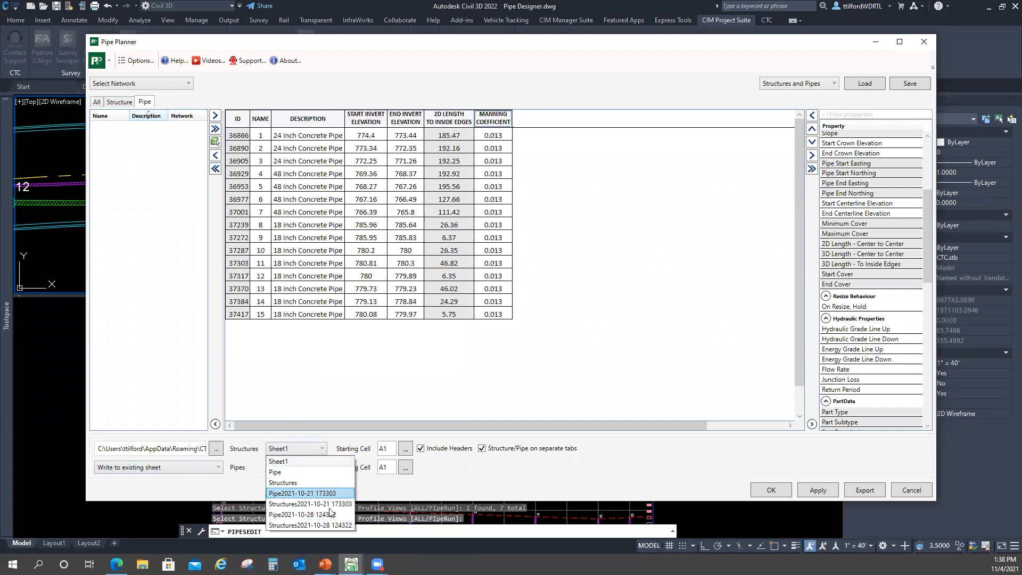
pyautogui.click(310, 472)
pyautogui.click(312, 467)
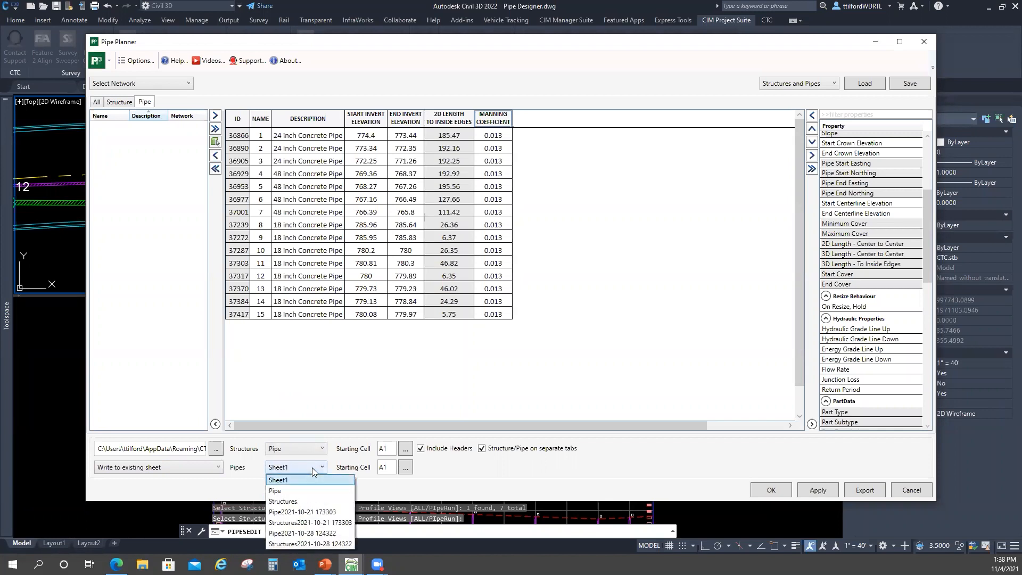
pyautogui.click(305, 499)
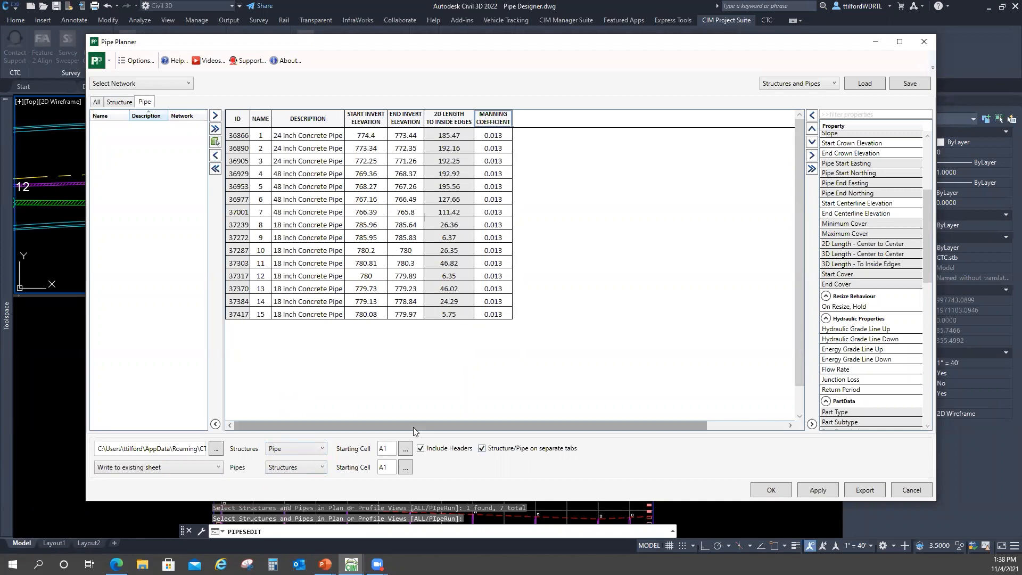
# Switch the export back to creating a new sheet
pyautogui.moveTo(503, 48); pyautogui.dragTo(471, 43)
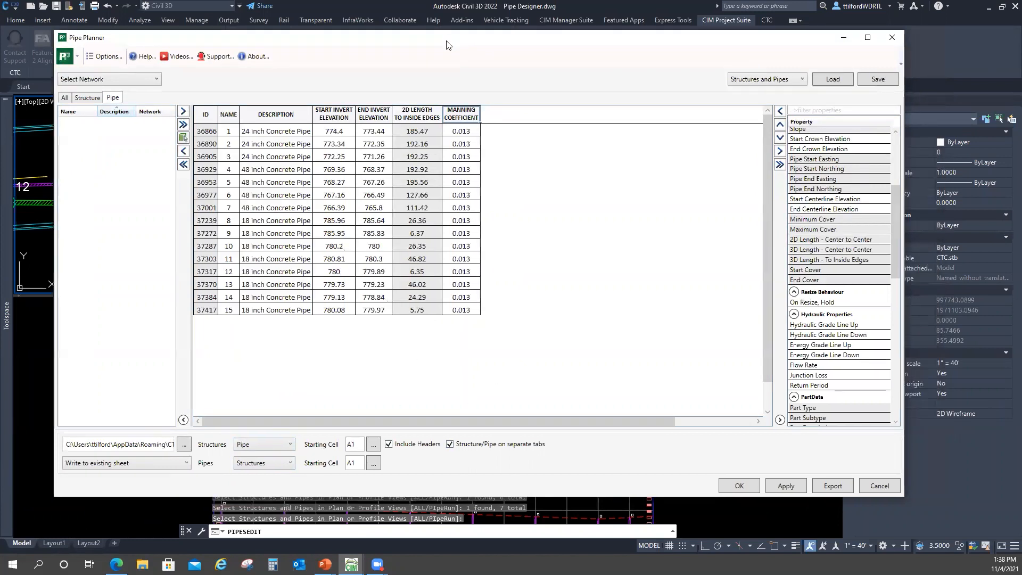
pyautogui.click(156, 462)
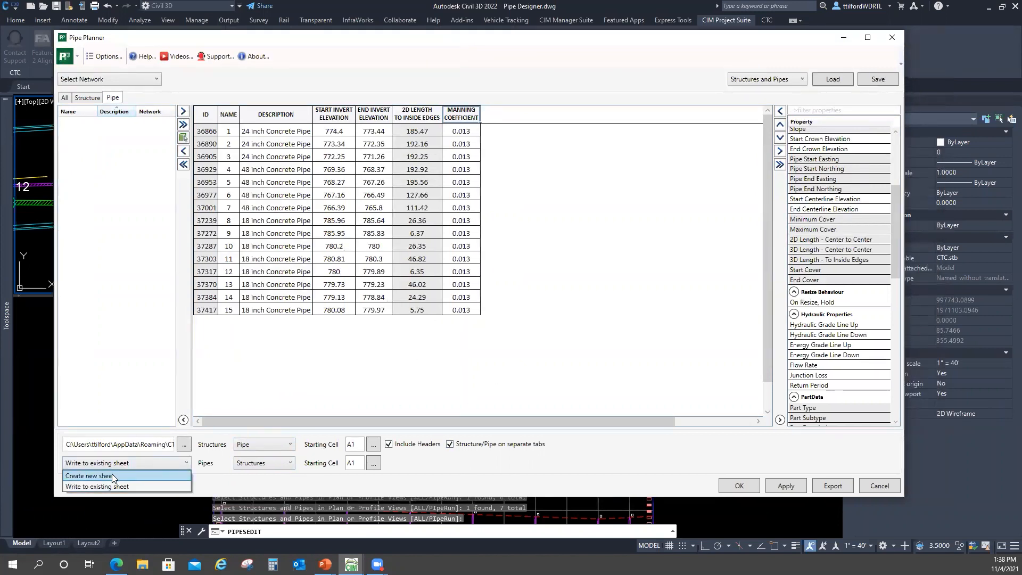
pyautogui.click(113, 473)
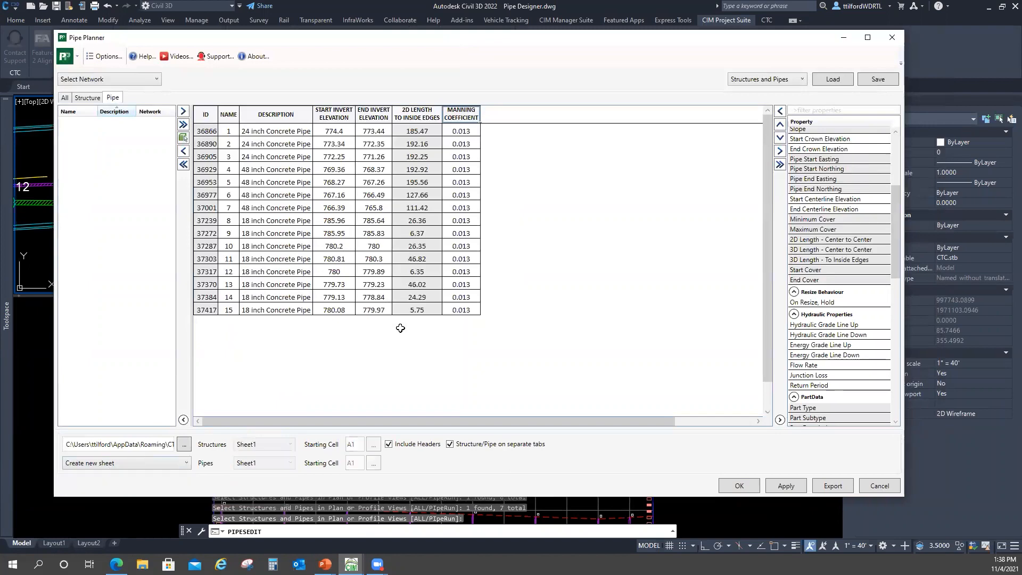
# Browse for the export spreadsheet and create a new Microsoft Excel worksheet file in the Pipe Planner folder
pyautogui.click(184, 444)
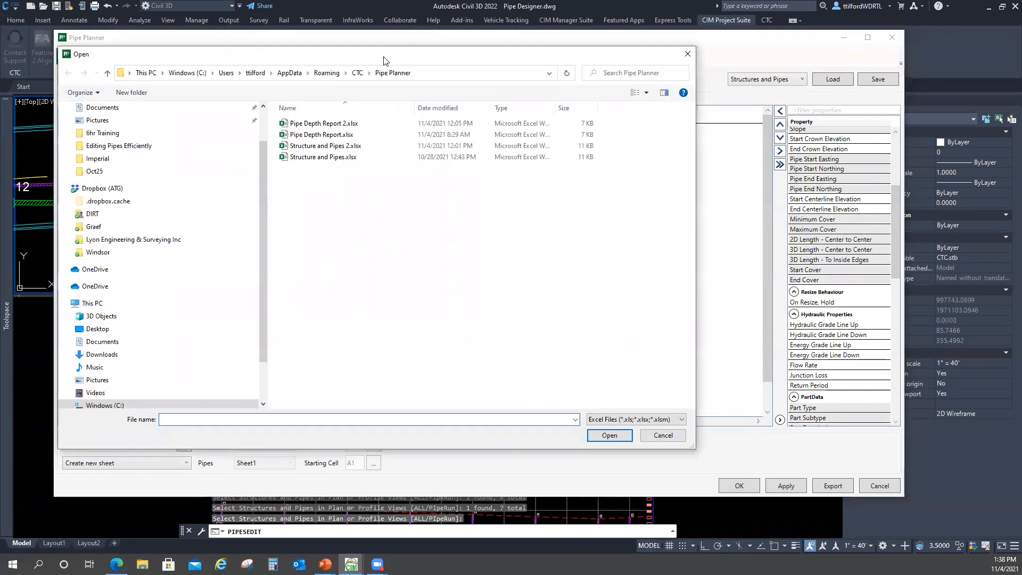
pyautogui.rightClick(419, 203)
pyautogui.moveTo(464, 327)
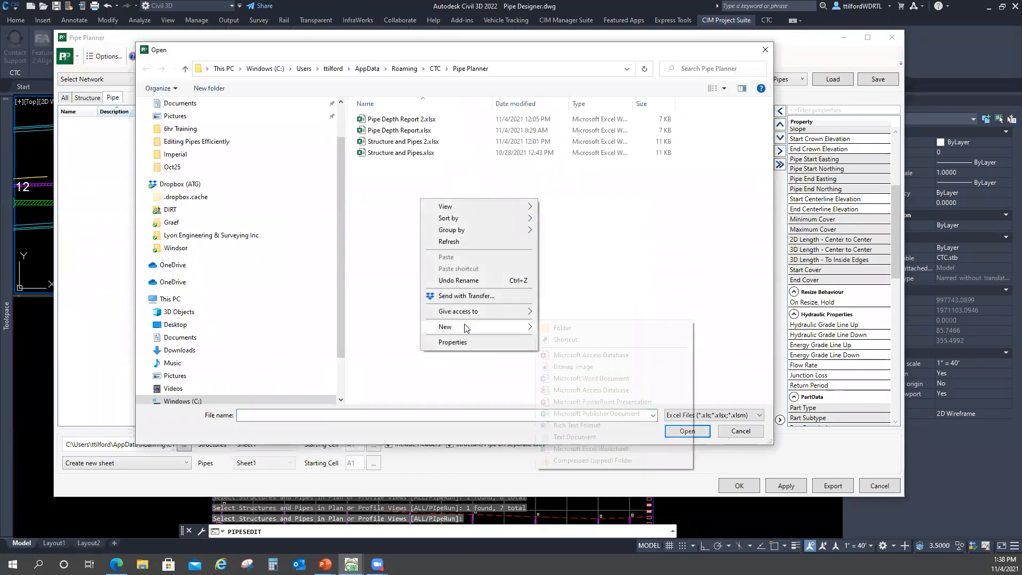
pyautogui.click(589, 448)
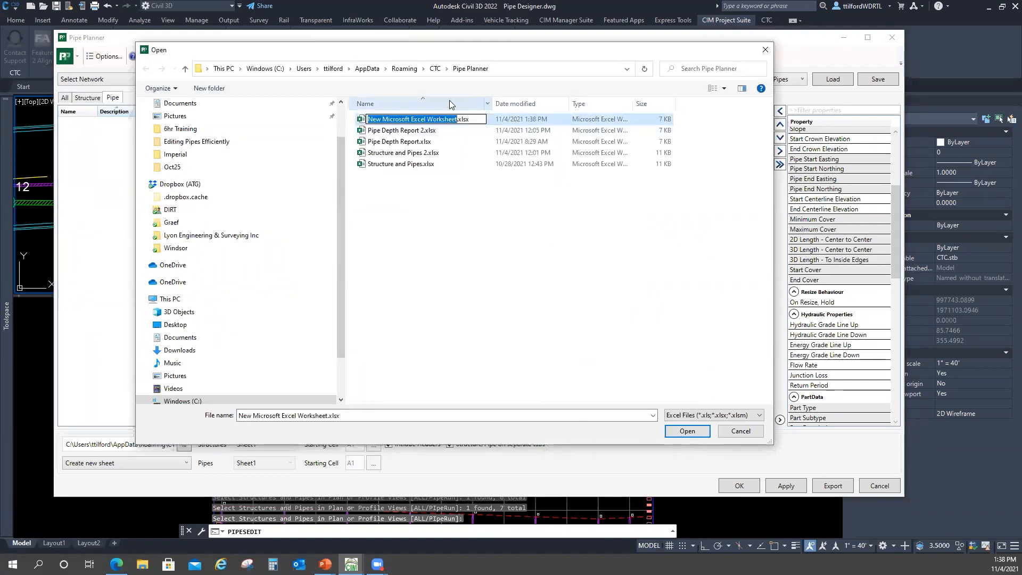
# Rename the new workbook Structure and Pipes 3, reusing the name of the existing Structure and Pipes file
pyautogui.click(390, 166)
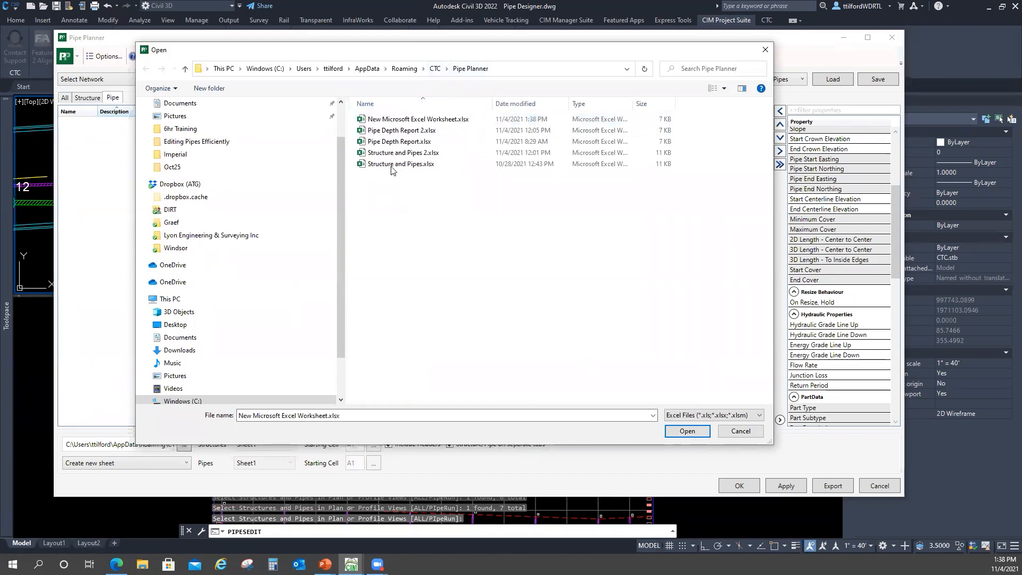
pyautogui.rightClick(388, 166)
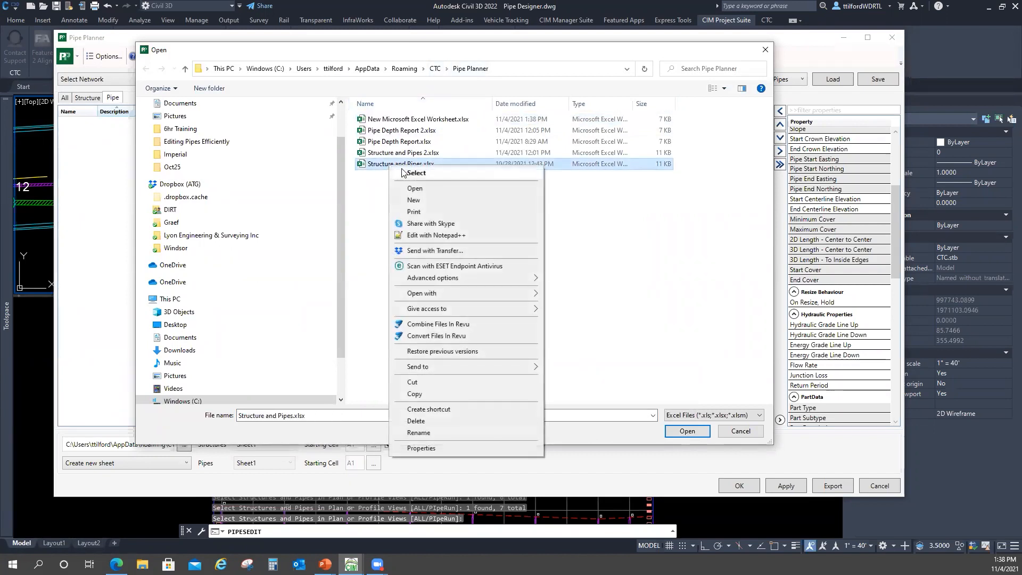
pyautogui.click(381, 175)
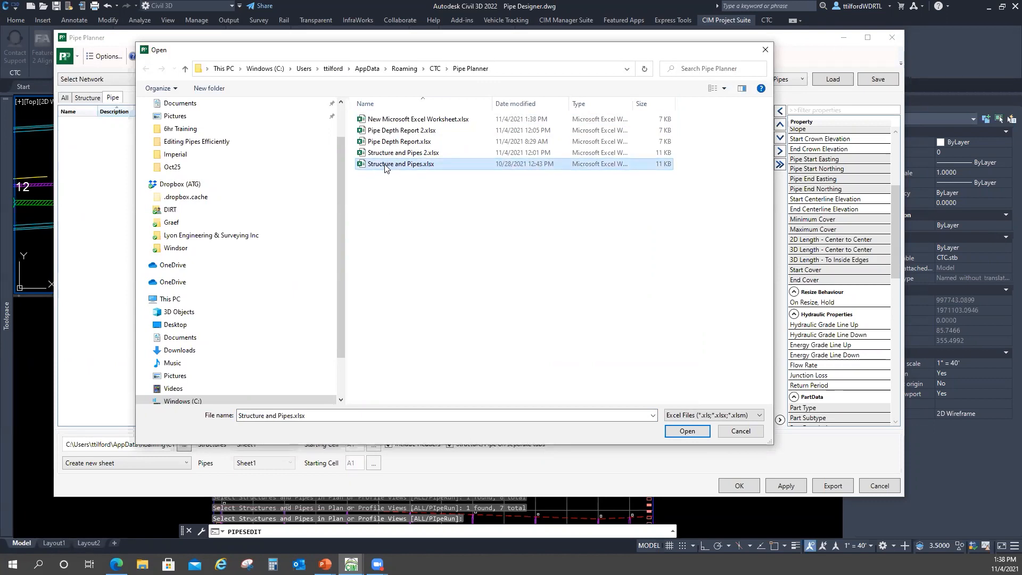
pyautogui.rightClick(385, 168)
pyautogui.click(404, 123)
pyautogui.click(403, 122)
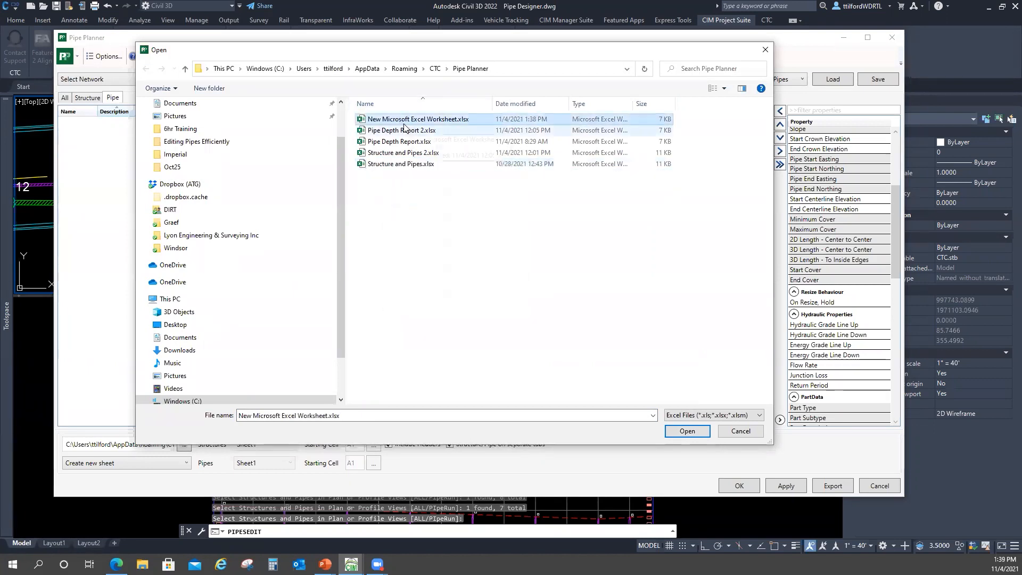
pyautogui.rightClick(403, 123)
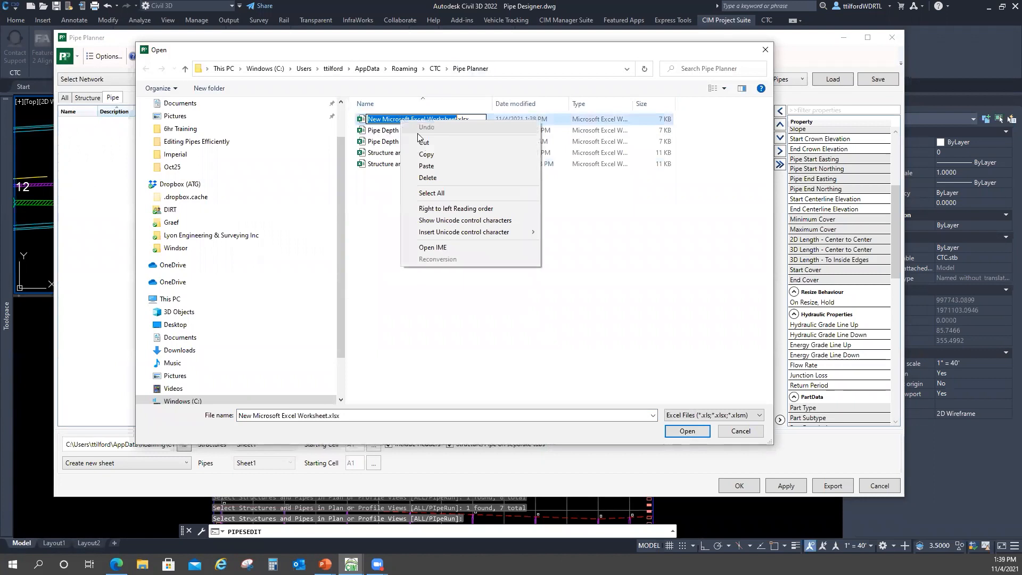
pyautogui.click(426, 166)
pyautogui.write('3')
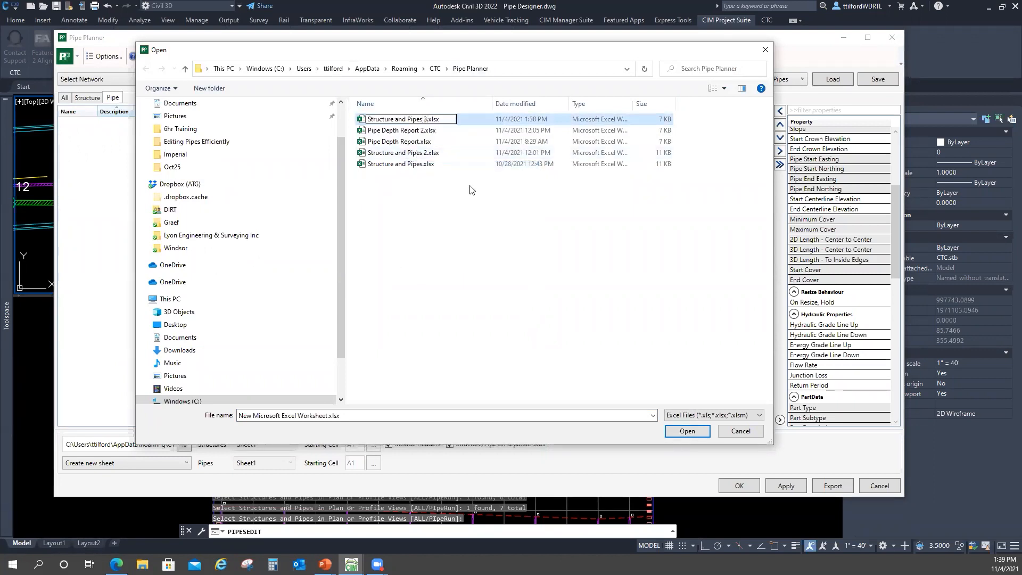
pyautogui.click(470, 190)
# Choose Structure and Pipes 3.xlsx as the export file, keeping structures and pipes on separate tabs
pyautogui.click(382, 154)
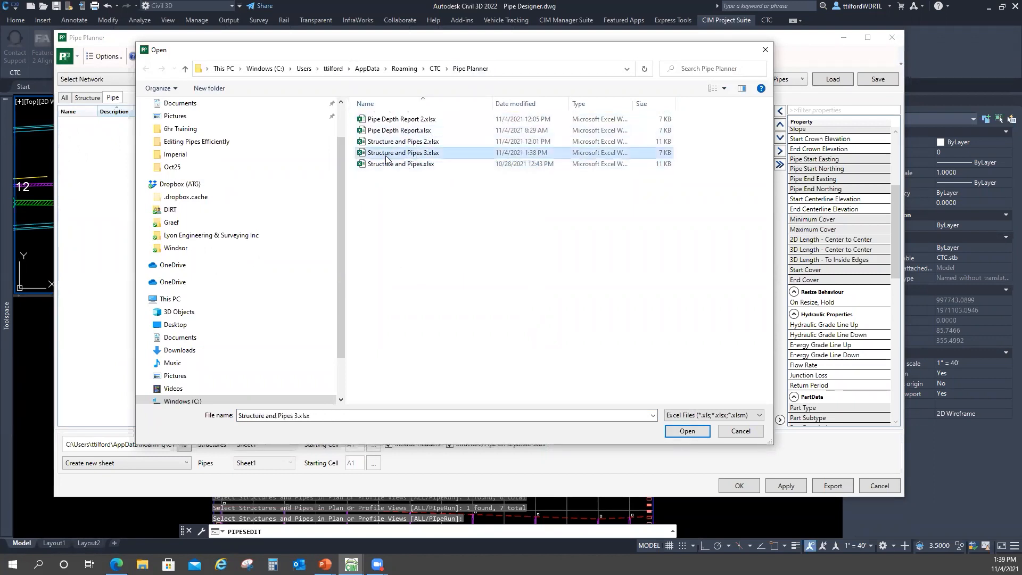
pyautogui.click(688, 431)
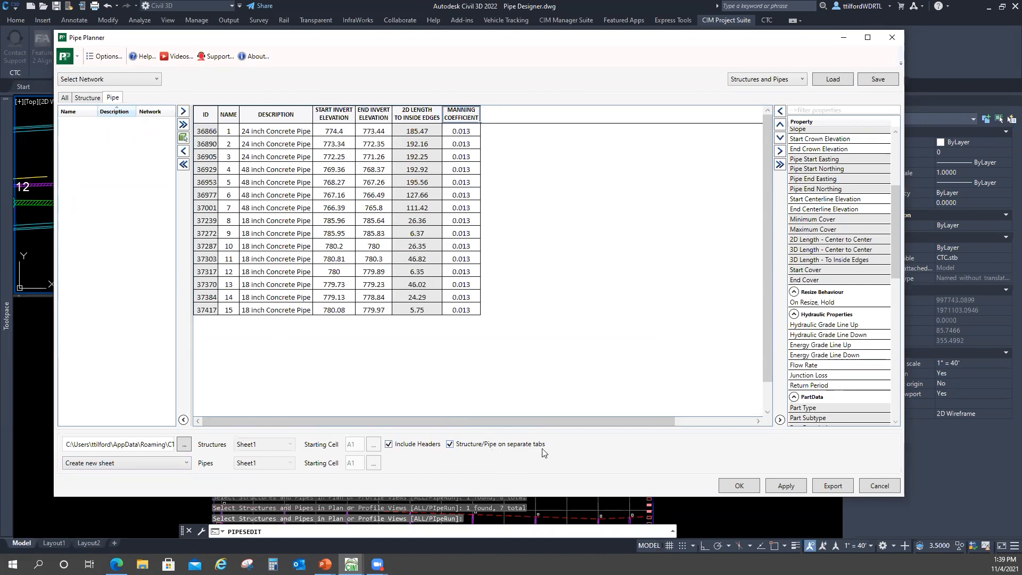
pyautogui.click(451, 444)
pyautogui.click(450, 444)
# Set the Manning coefficient of the first pipe to 0.015 and fill that value down to all pipes
pyautogui.click(464, 130)
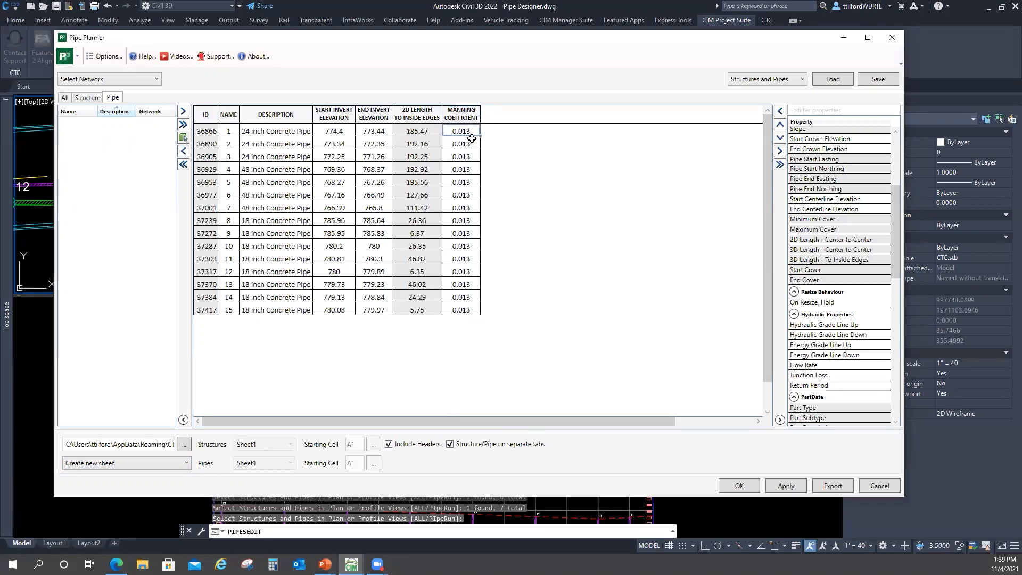
pyautogui.keyDown('shift'); pyautogui.click(472, 310); pyautogui.keyUp('shift')
pyautogui.doubleClick(472, 132)
pyautogui.press('BackSpace')
pyautogui.write('5')
pyautogui.moveTo(480, 135); pyautogui.dragTo(480, 317)
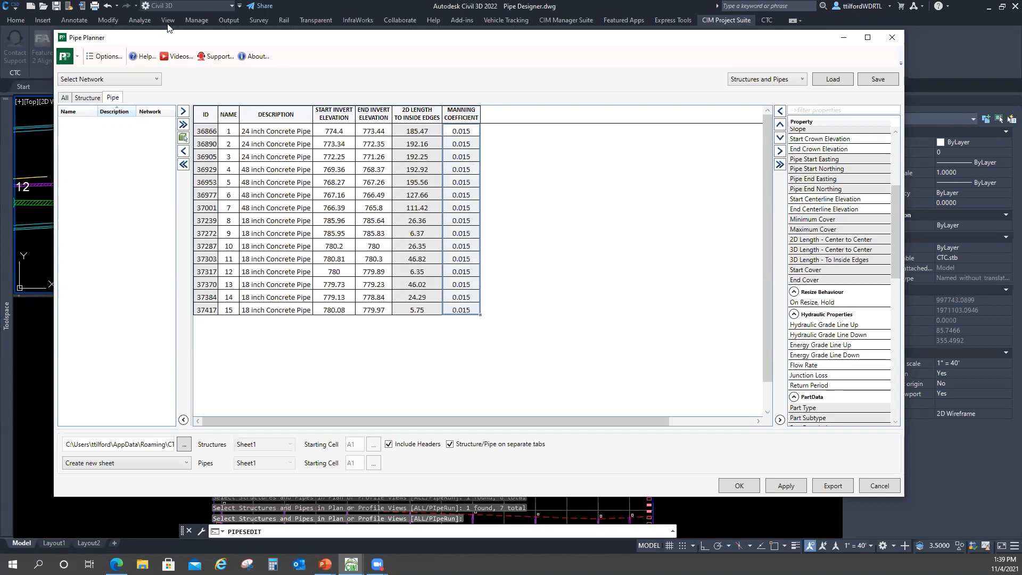
# Renumber the pipe names sequentially from 10 to 24 by filling the series down the Name column
pyautogui.click(236, 132)
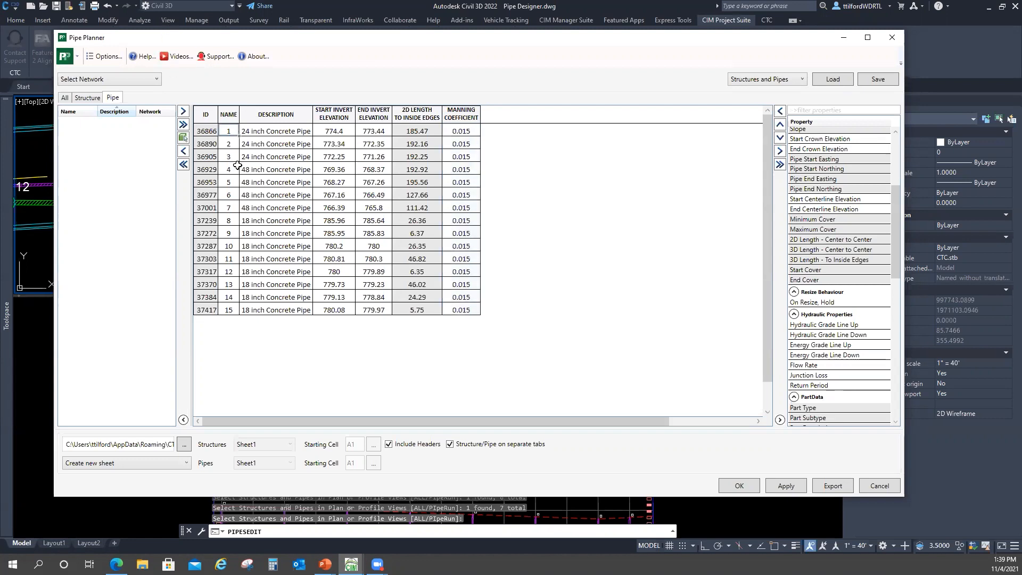
pyautogui.click(235, 130)
pyautogui.moveTo(239, 134)
pyautogui.mouseDown()
pyautogui.moveTo(241, 298)
pyautogui.moveTo(234, 144)
pyautogui.mouseUp()
pyautogui.click(235, 143)
pyautogui.moveTo(229, 131); pyautogui.dragTo(235, 314)
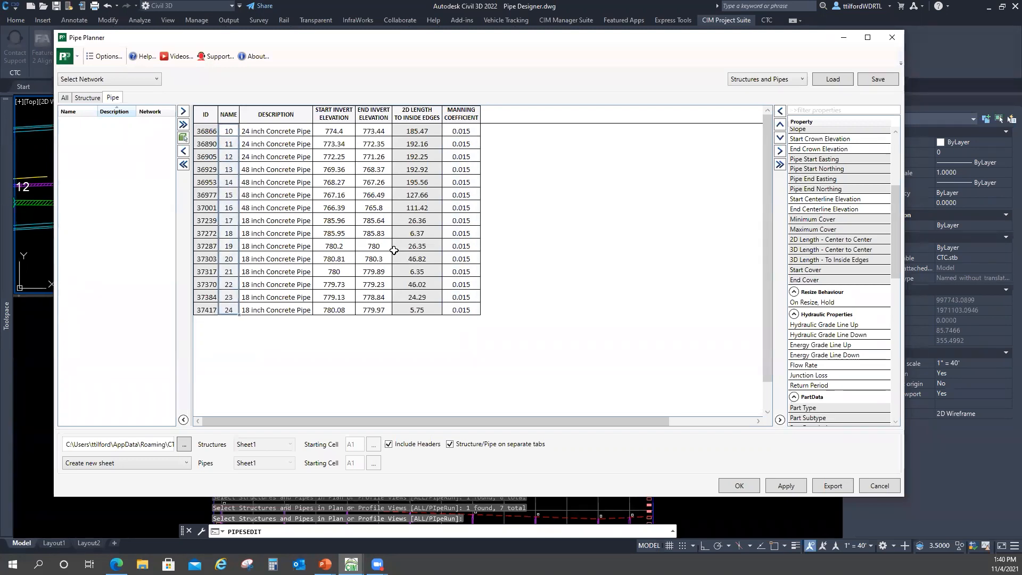
# Export the structure and pipe tables to the chosen spreadsheet, accepting the update of the existing file
pyautogui.moveTo(483, 43); pyautogui.dragTo(489, 39)
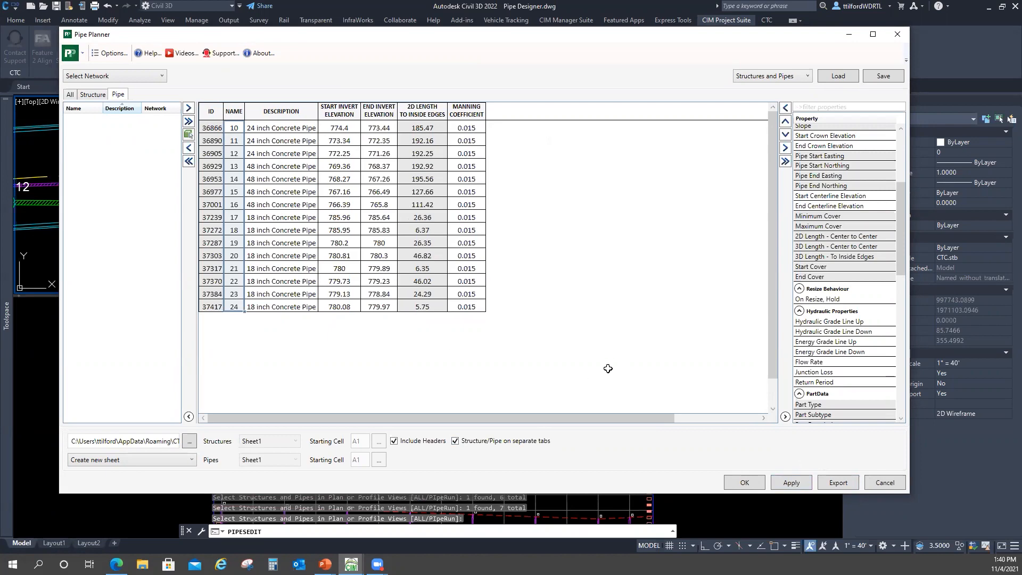
pyautogui.click(845, 483)
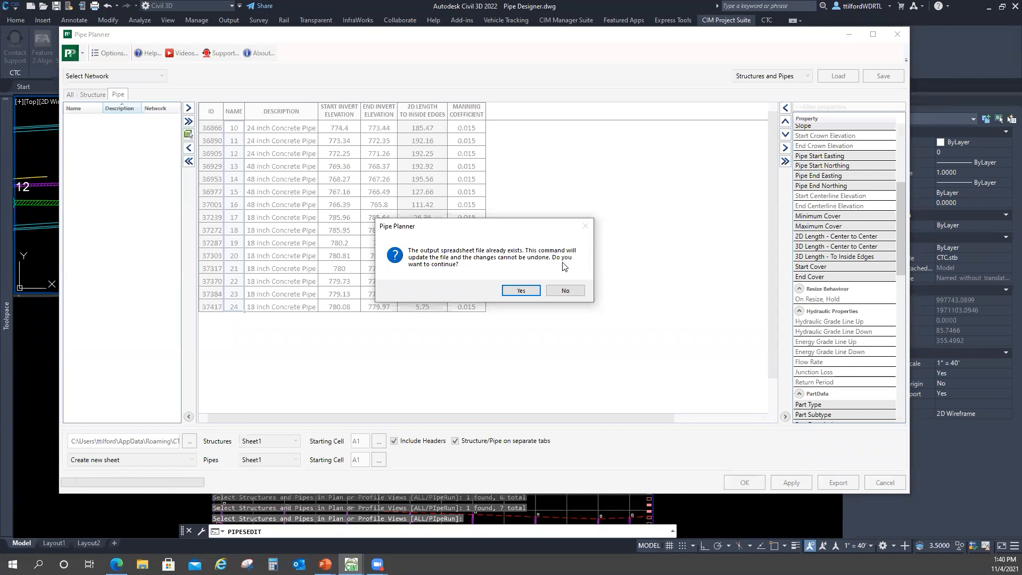
pyautogui.click(521, 290)
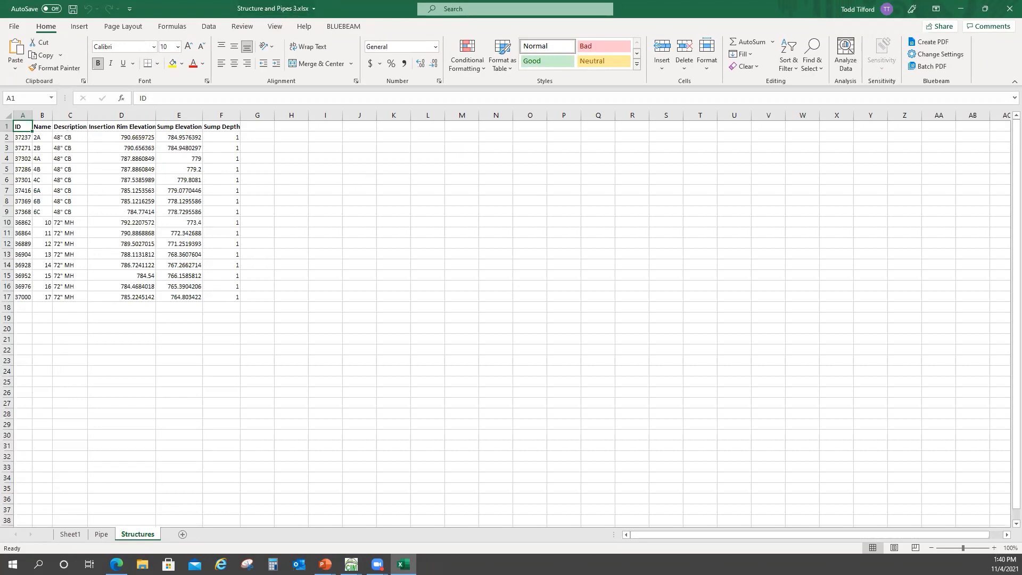
# In Excel, examine the exported Pipe and Structures sheets, including the structure descriptions
pyautogui.click(101, 535)
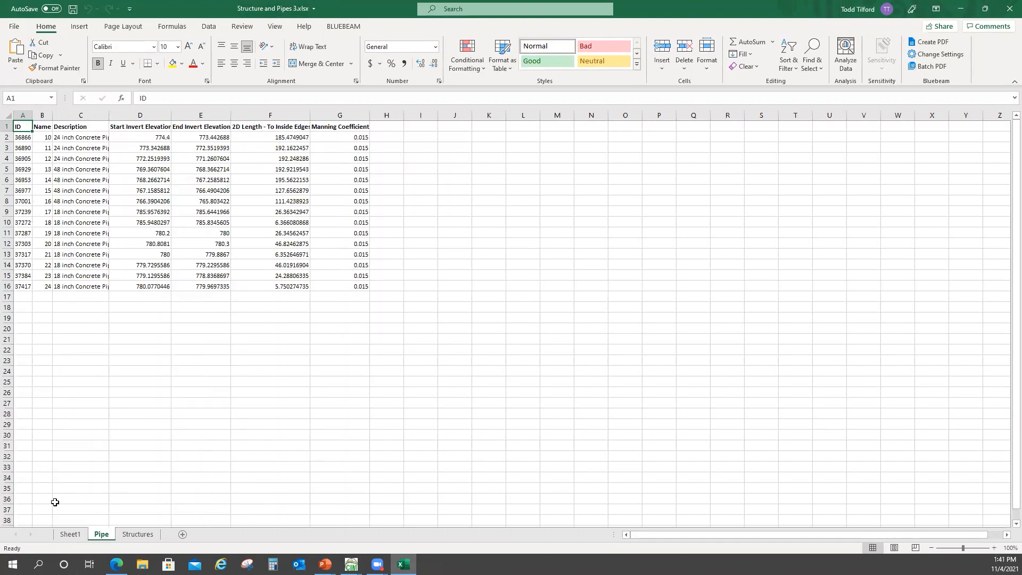
pyautogui.click(135, 536)
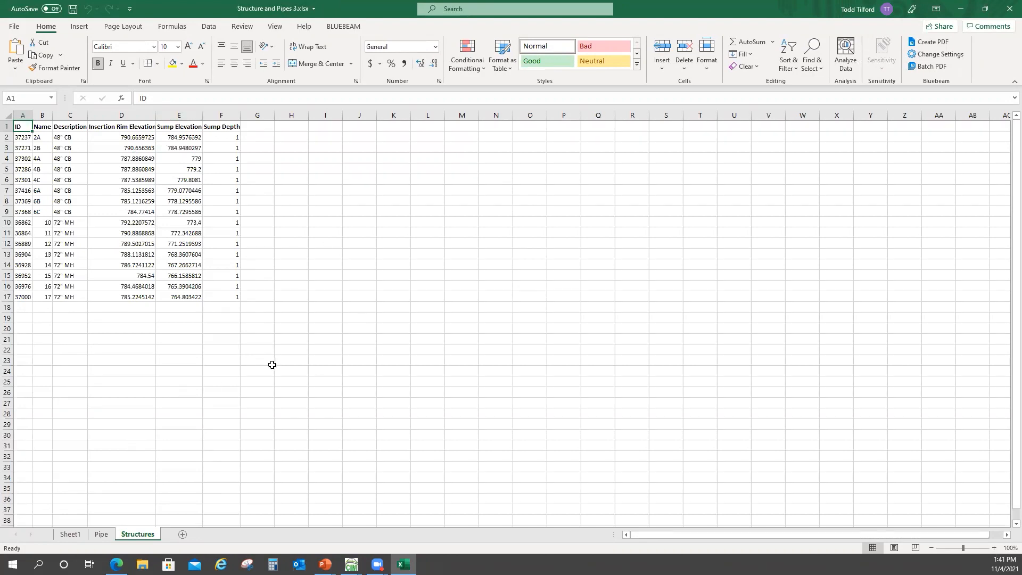
pyautogui.doubleClick(61, 142)
pyautogui.click(60, 138)
pyautogui.doubleClick(65, 142)
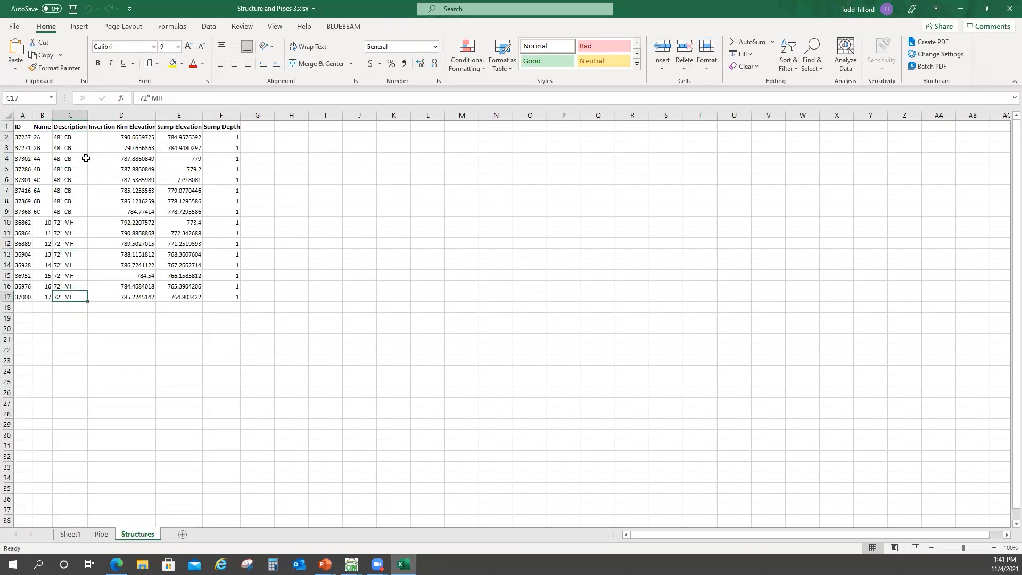
# On the Pipe sheet, set the first pipe's description to 36 inch Concrete Pipe and fill it down through row 8
pyautogui.click(101, 534)
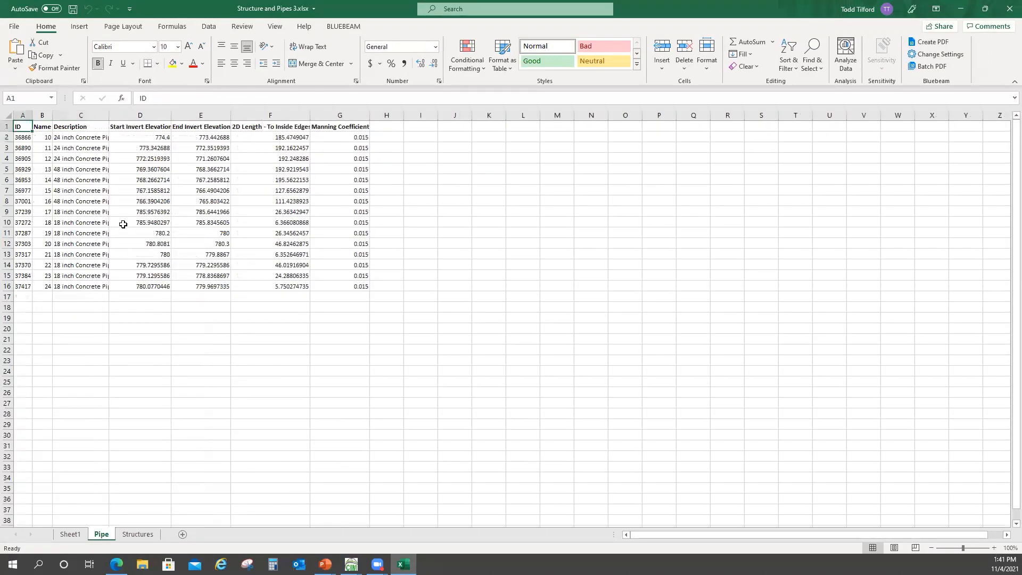
pyautogui.doubleClick(65, 138)
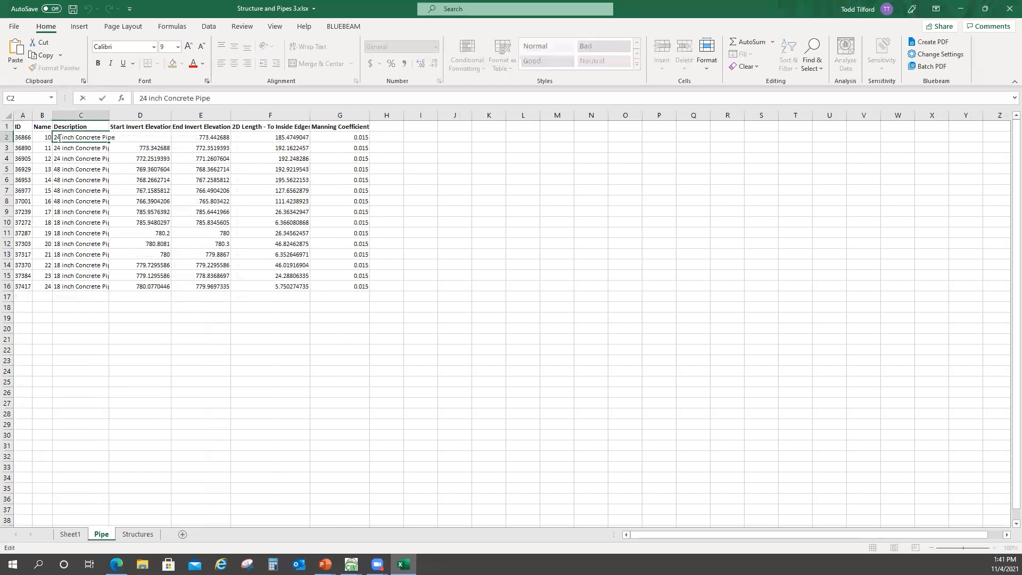
pyautogui.press('BackSpace')
pyautogui.press('BackSpace')
pyautogui.write('36')
pyautogui.moveTo(109, 142); pyautogui.dragTo(102, 206)
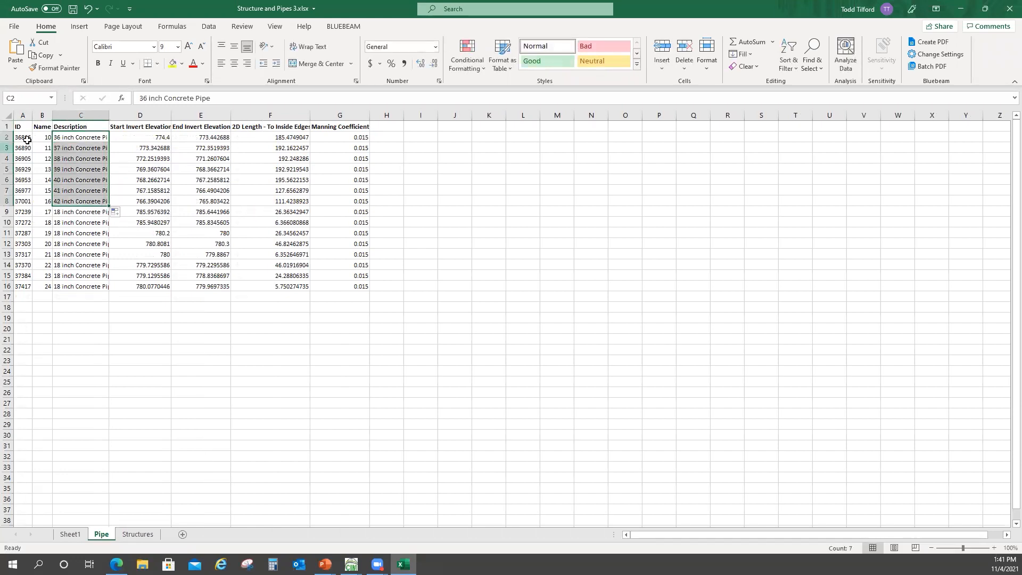
# Set the second pipe's description to 36 inch Concrete Pipe and fill the first two descriptions down through row 5
pyautogui.doubleClick(75, 149)
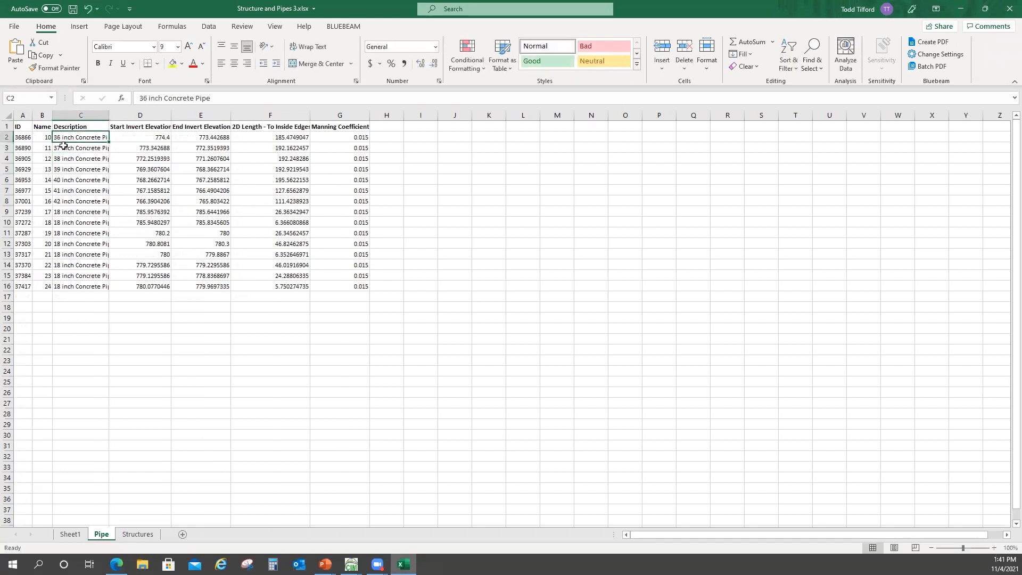
pyautogui.press('BackSpace')
pyautogui.write('6')
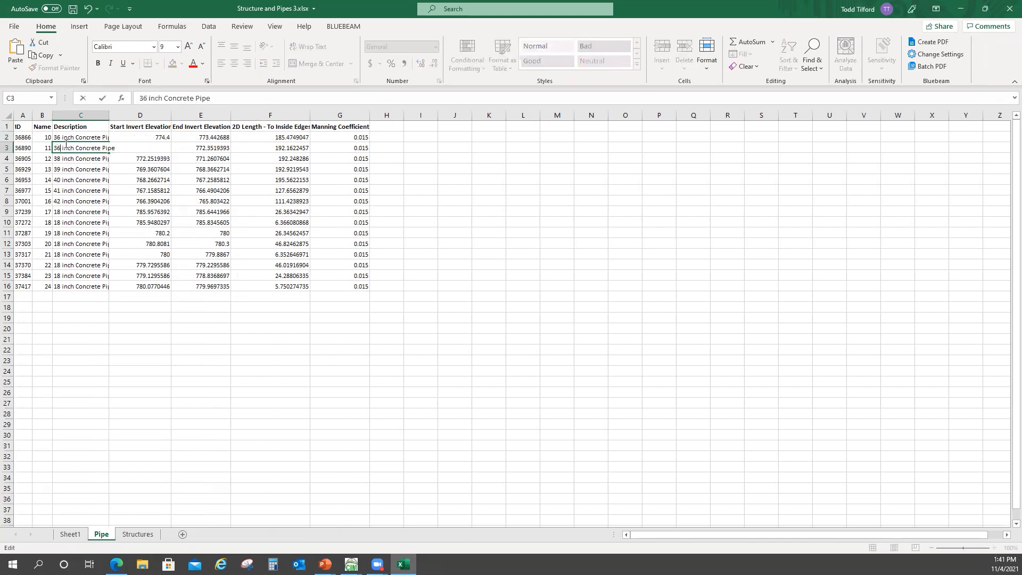
pyautogui.moveTo(71, 137); pyautogui.dragTo(104, 170)
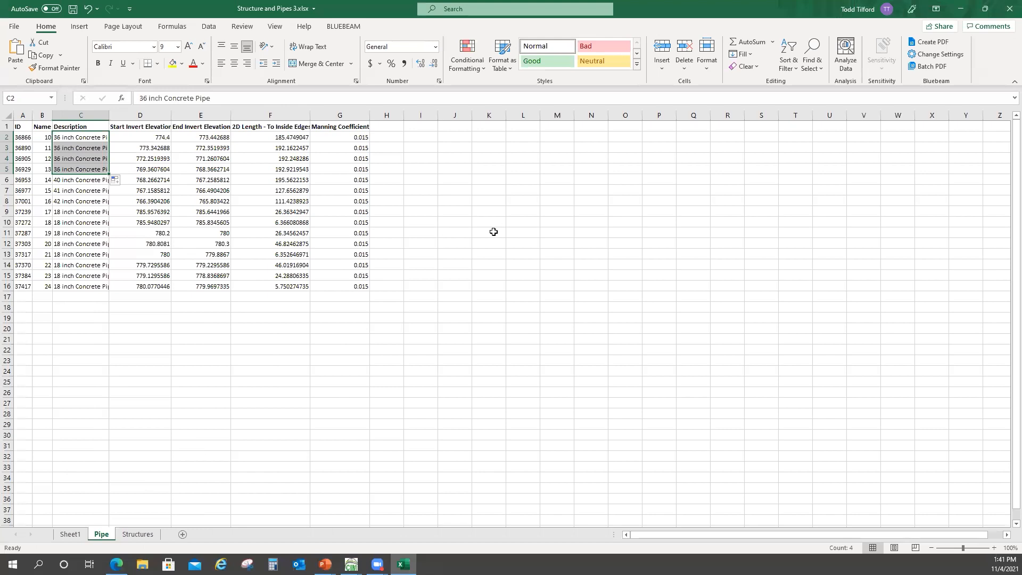
# Save the workbook and close Excel to return to Pipe Planner
pyautogui.click(72, 9)
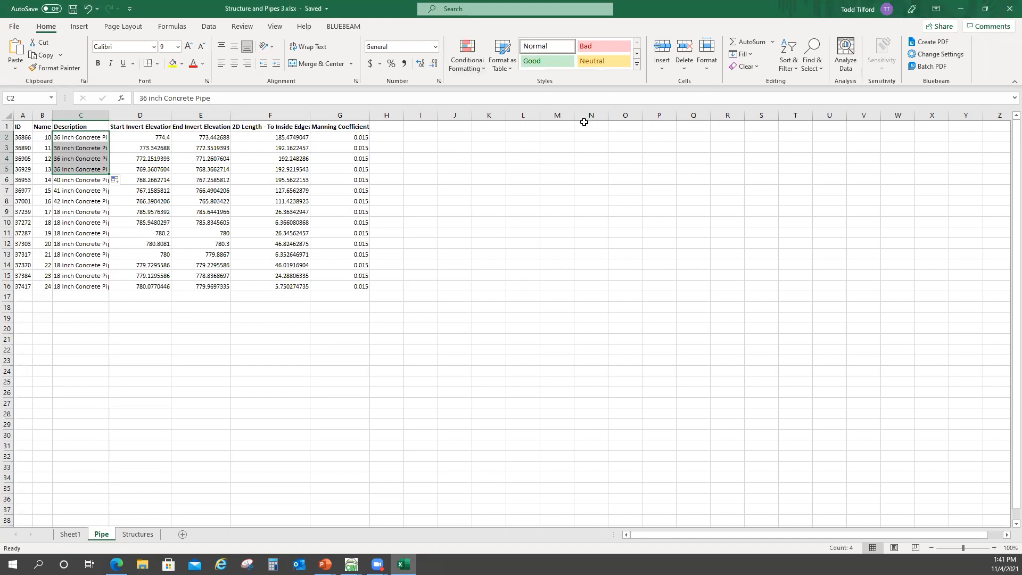
pyautogui.click(1007, 10)
pyautogui.click(1007, 11)
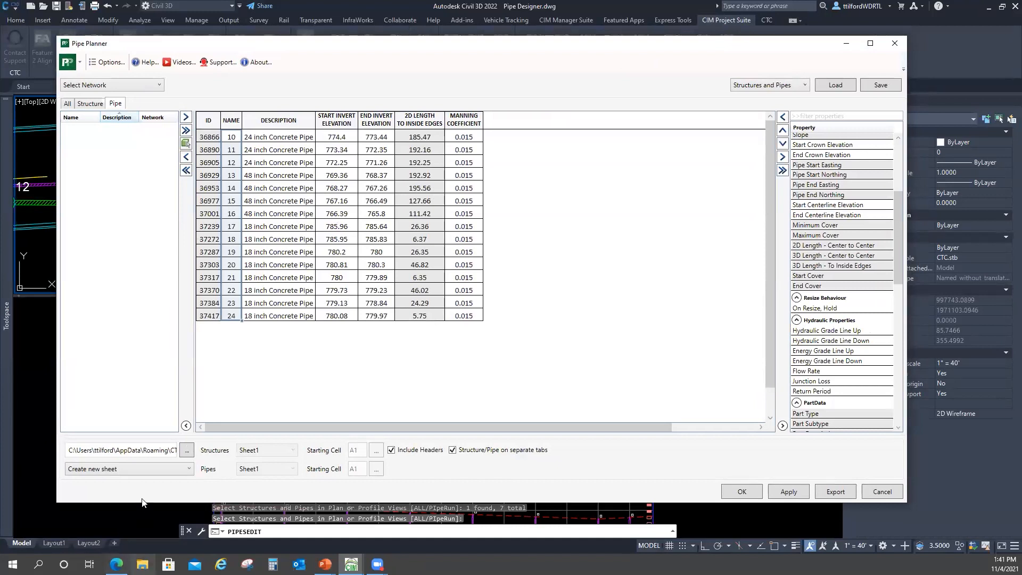
# Set the Pipe Planner export to write to an existing sheet in Structure and Pipes 3.xlsx
pyautogui.click(158, 465)
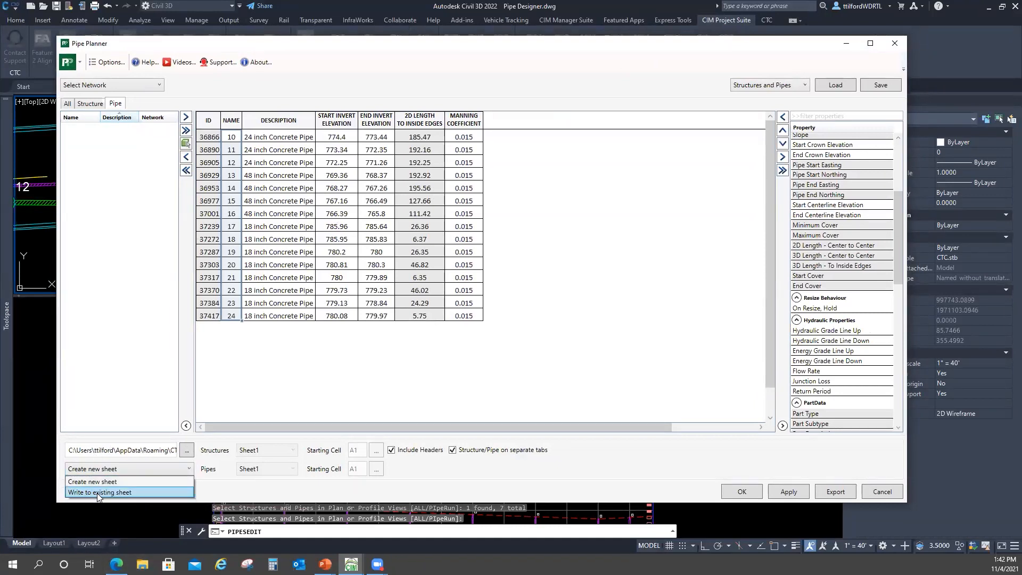
pyautogui.click(97, 493)
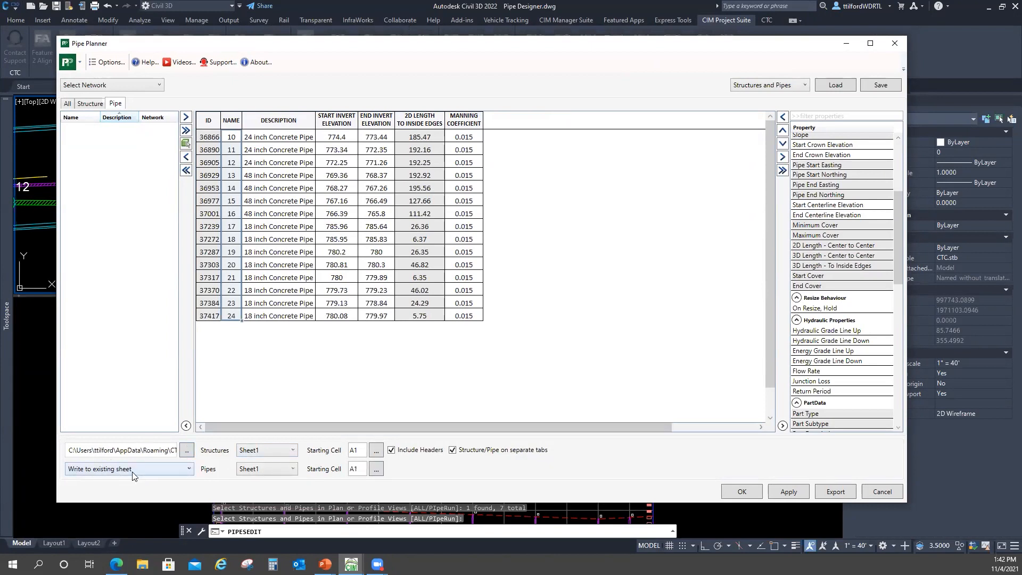
pyautogui.click(182, 452)
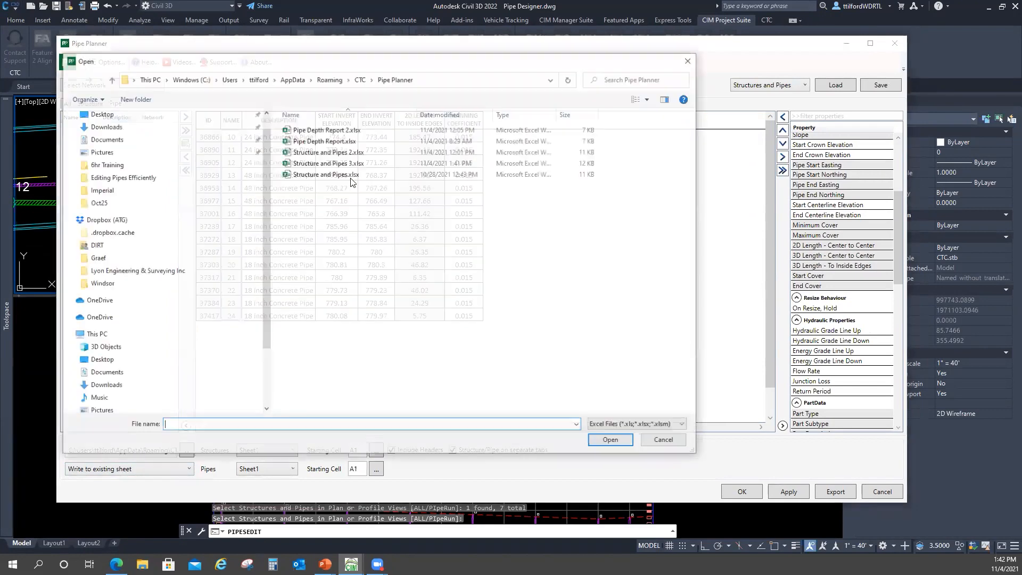
pyautogui.click(342, 163)
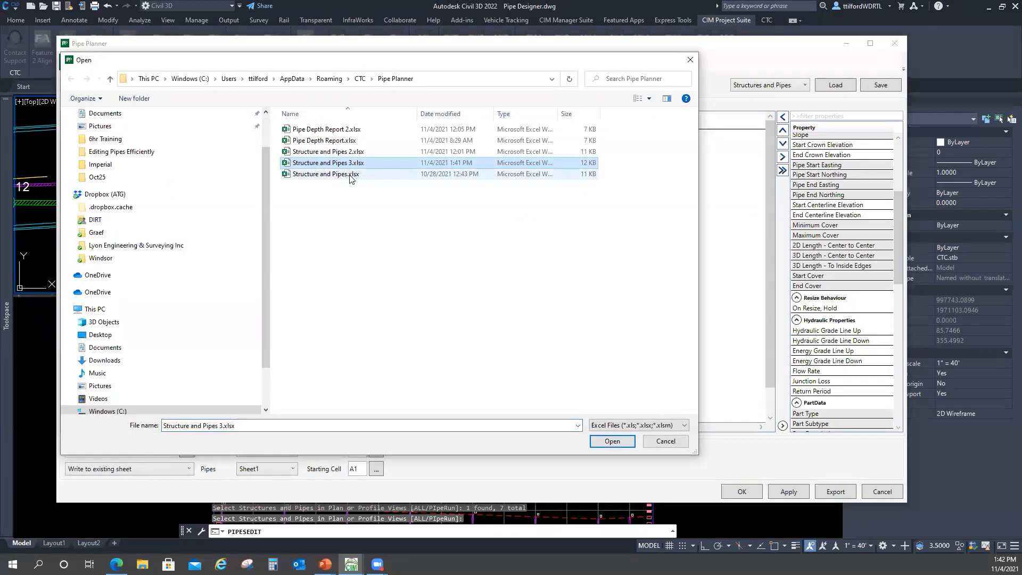
pyautogui.click(612, 442)
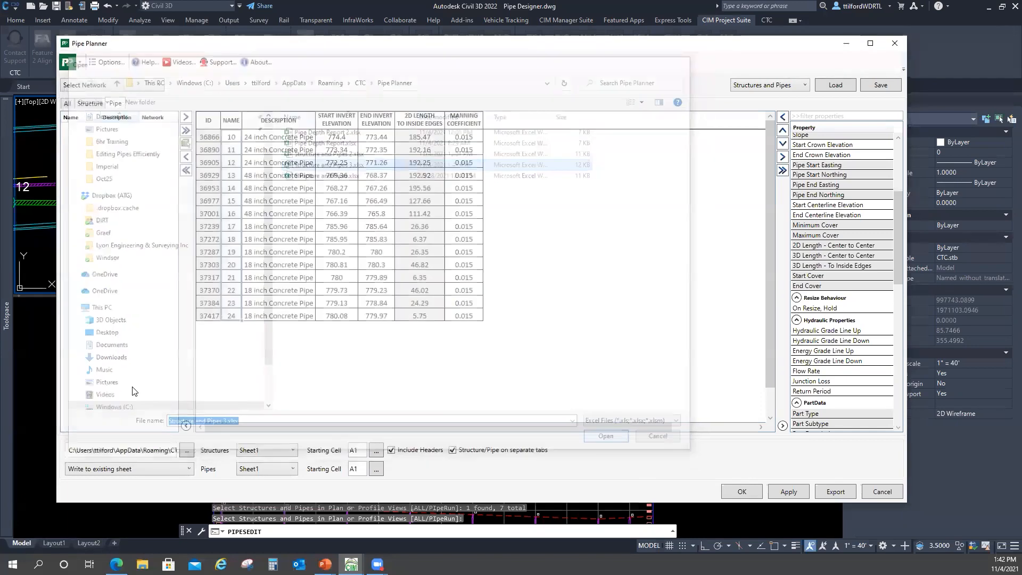
# Assign structures to the Structures sheet and pipes to the Pipe sheet, and export, accepting the update of the existing file
pyautogui.click(293, 450)
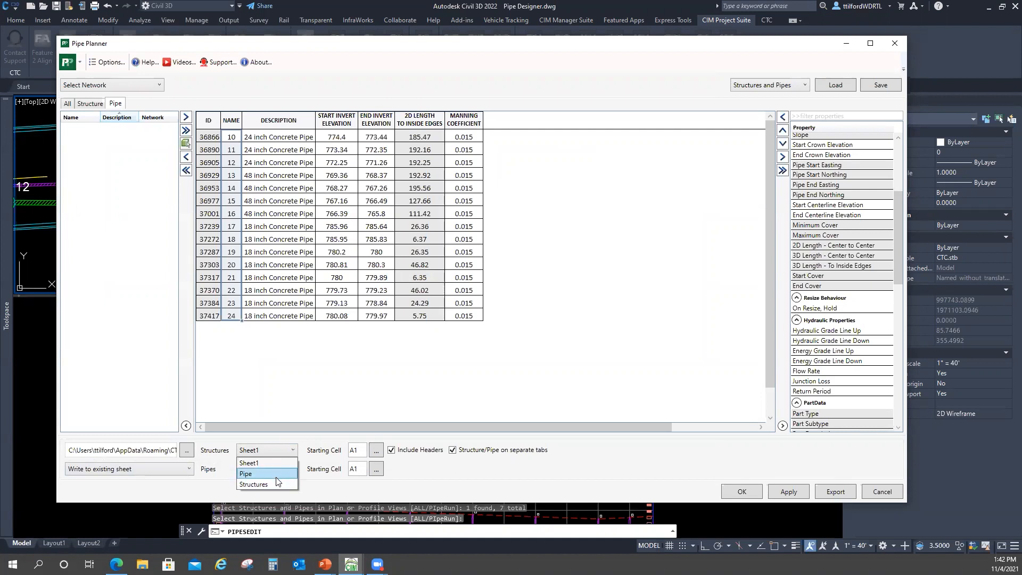
pyautogui.click(275, 484)
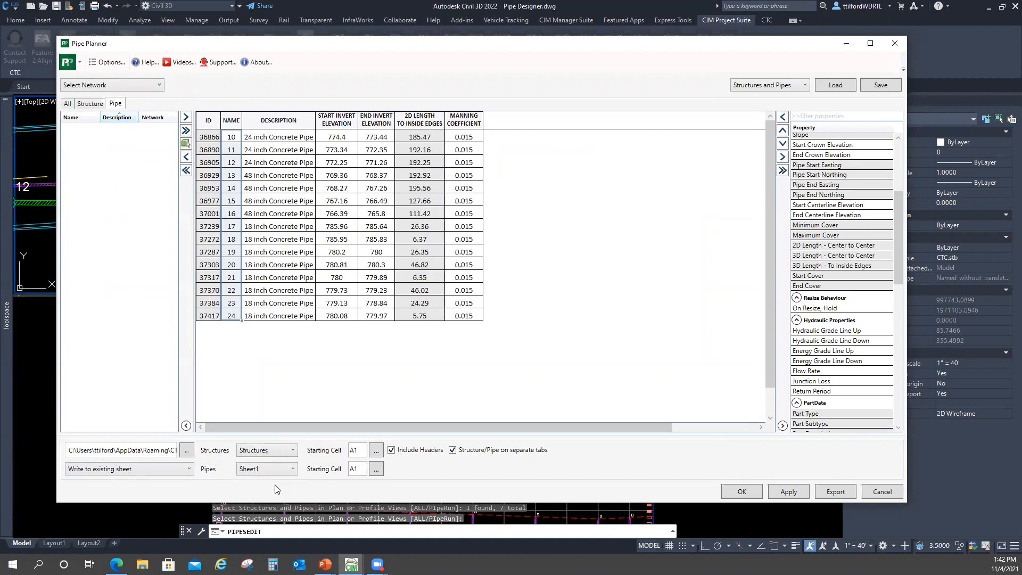
pyautogui.click(292, 471)
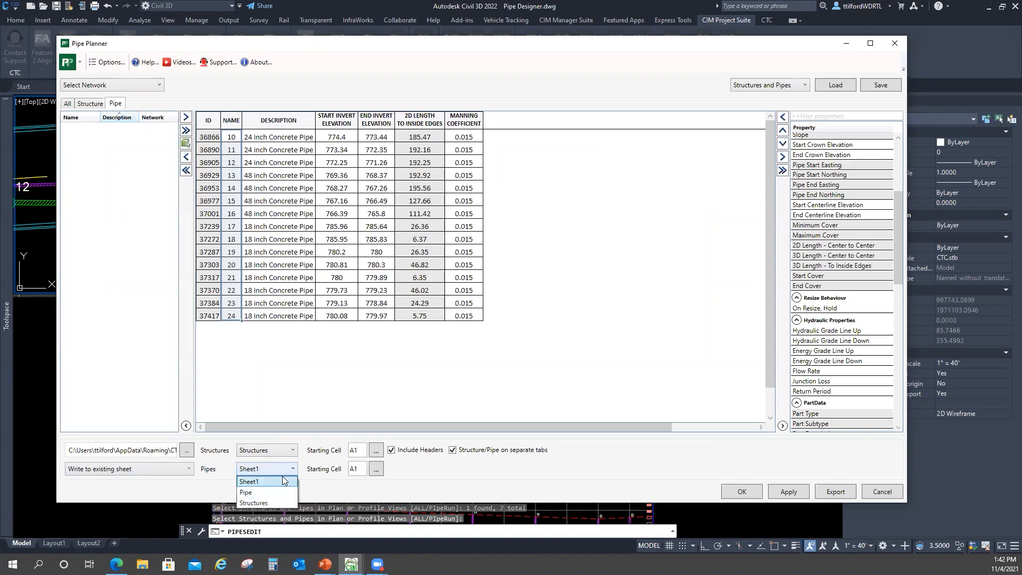
pyautogui.click(275, 490)
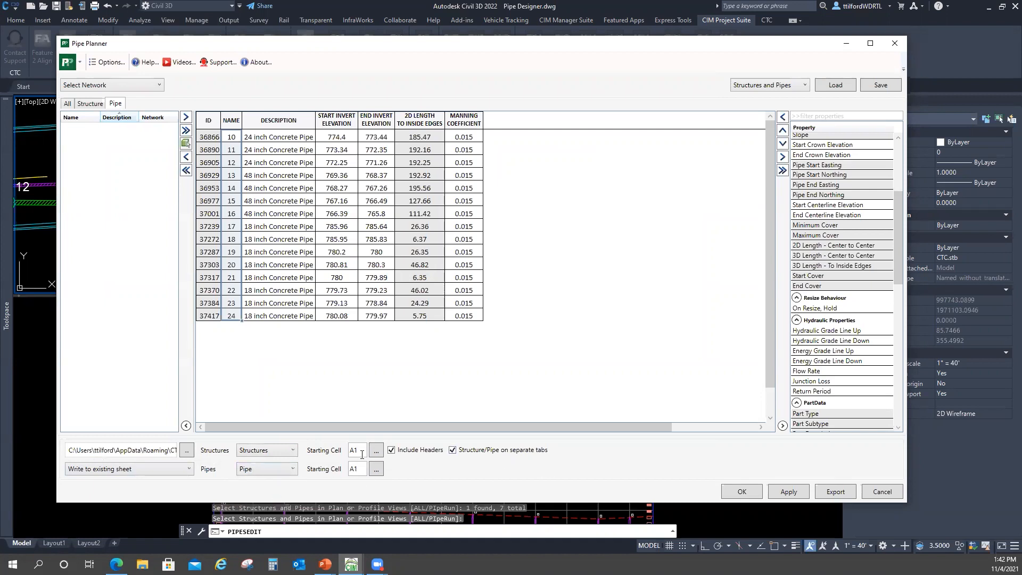
pyautogui.click(835, 491)
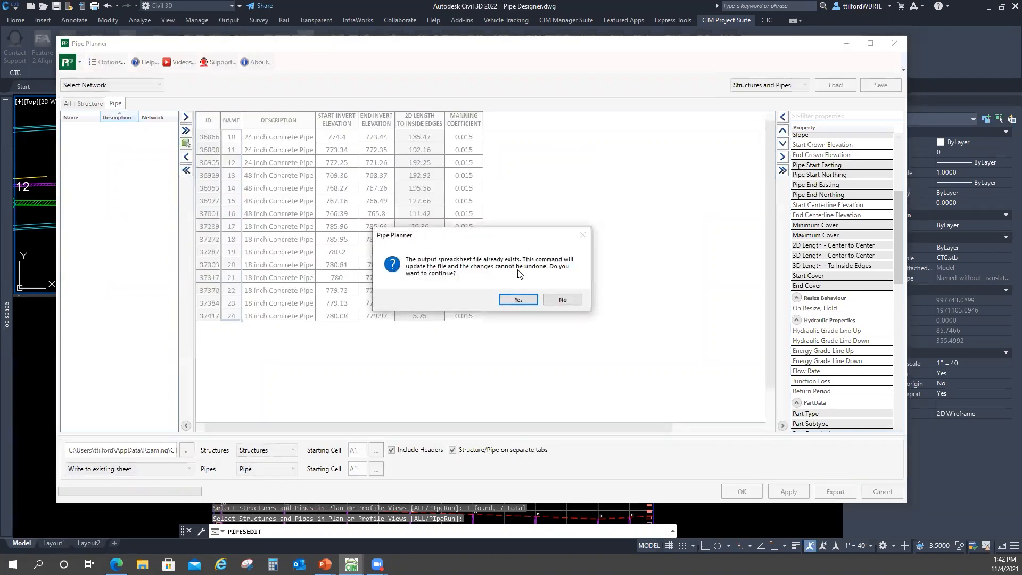
pyautogui.click(524, 299)
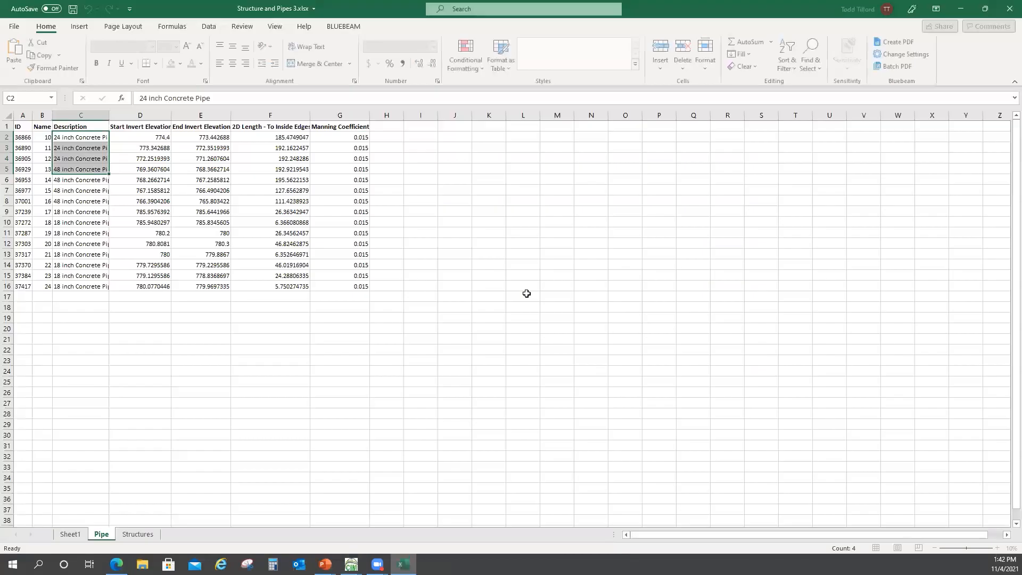
# In Excel, set the descriptions of the first two pipes on the Pipe sheet to 48 inch Concrete Pipe
pyautogui.click(526, 293)
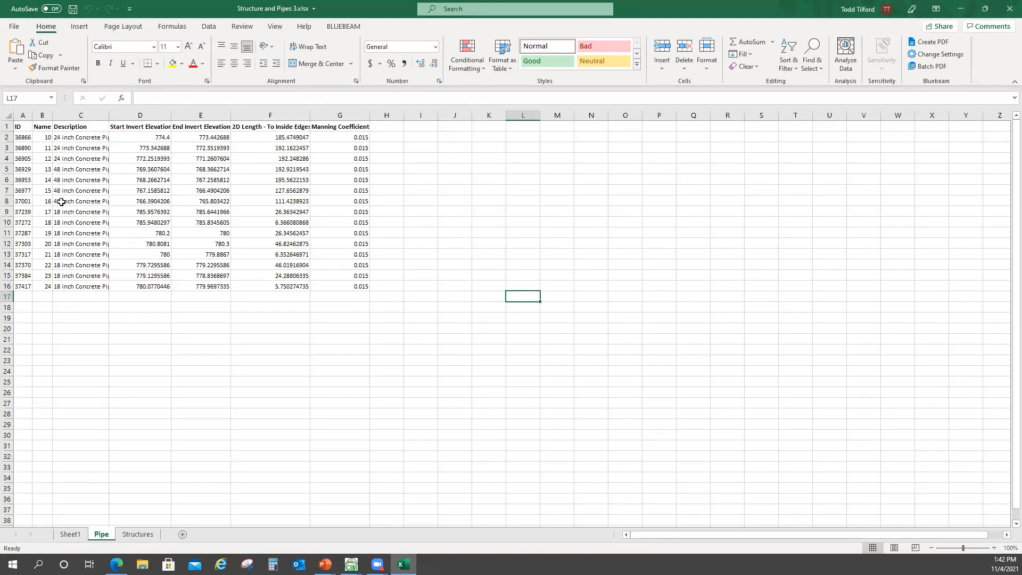
pyautogui.doubleClick(71, 138)
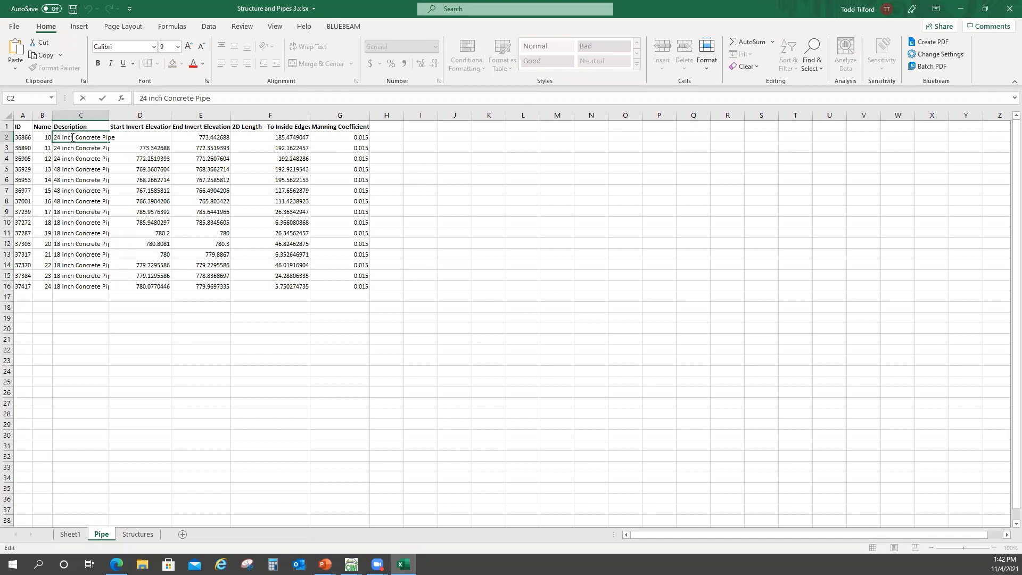
pyautogui.press('BackSpace')
pyautogui.press('BackSpace')
pyautogui.write('48')
pyautogui.click(67, 150)
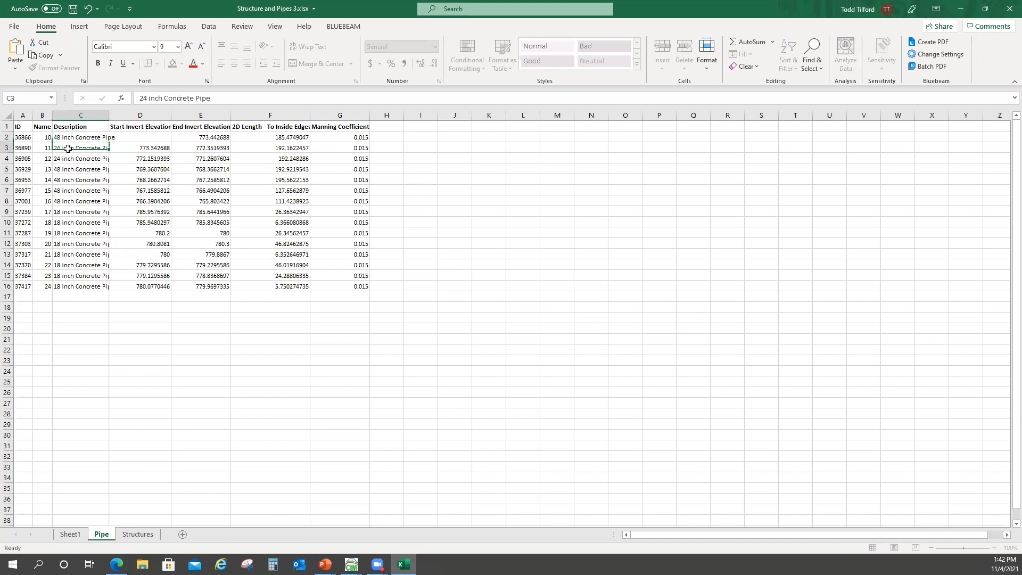
pyautogui.doubleClick(69, 144)
pyautogui.press('BackSpace')
pyautogui.press('BackSpace')
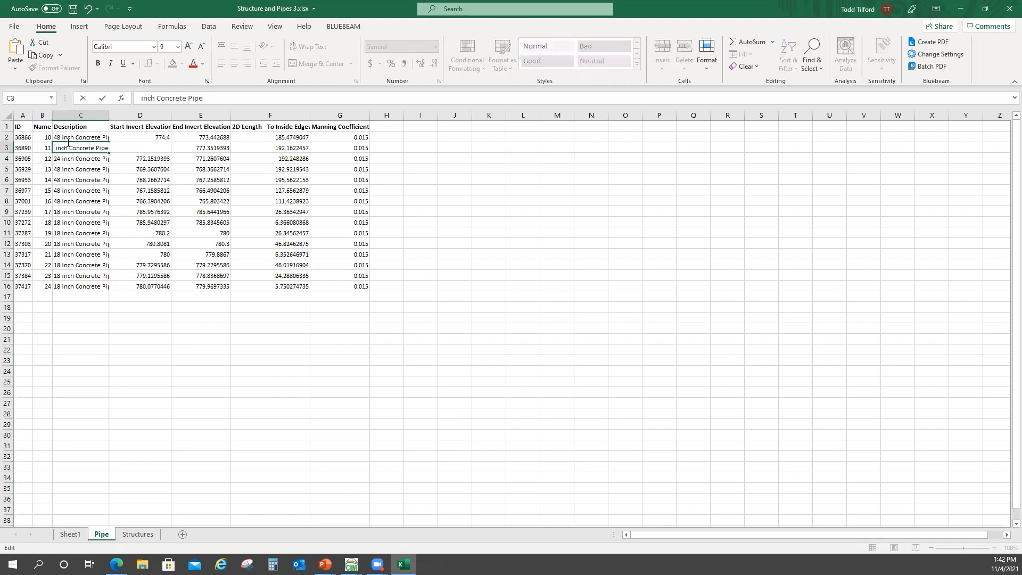
pyautogui.write('48')
pyautogui.press('Return')
# Fill the 48 inch Concrete Pipe description down to the third pipe, and save and close the workbook
pyautogui.click(74, 147)
pyautogui.moveTo(74, 142); pyautogui.dragTo(109, 163)
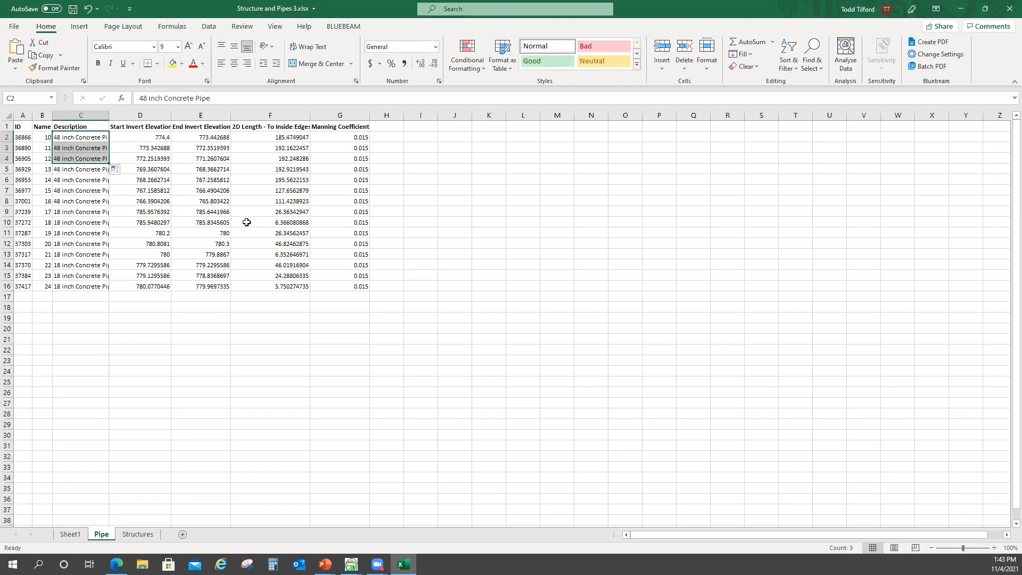
pyautogui.click(73, 8)
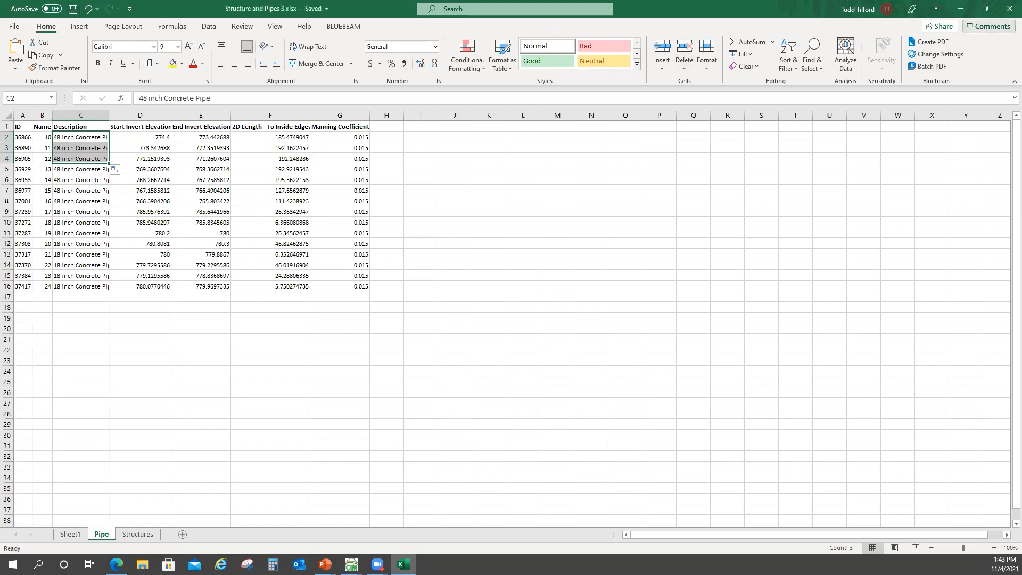
pyautogui.click(1010, 8)
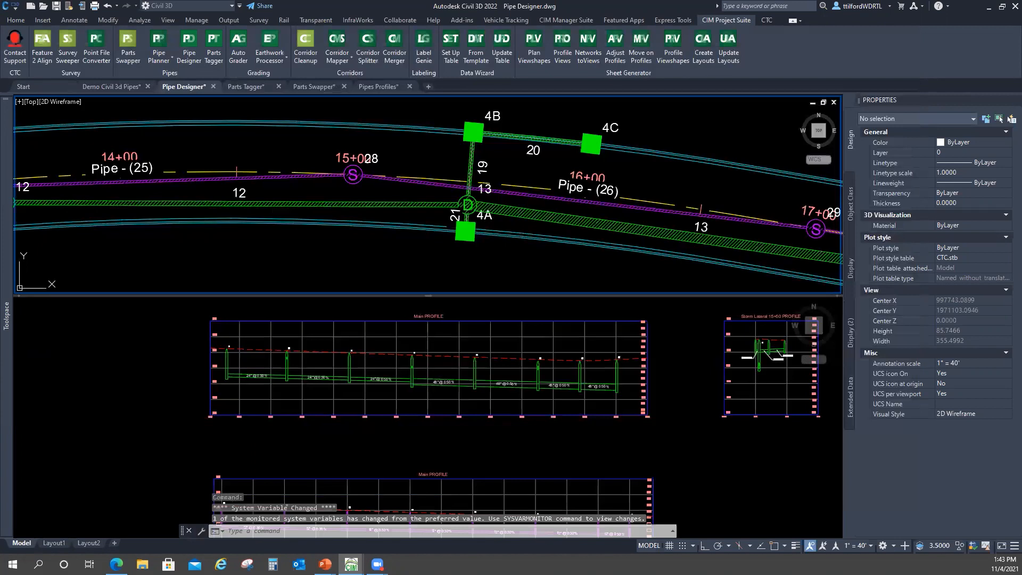
# In Civil 3D, examine the pipe size labels along the storm pipe run in the upper Main profile view
pyautogui.click(535, 395)
pyautogui.scroll(2, 528, 388)
pyautogui.moveTo(411, 390); pyautogui.dragTo(417, 390, button='middle')
pyautogui.press('Escape')
pyautogui.moveTo(198, 393); pyautogui.dragTo(264, 379, button='middle')
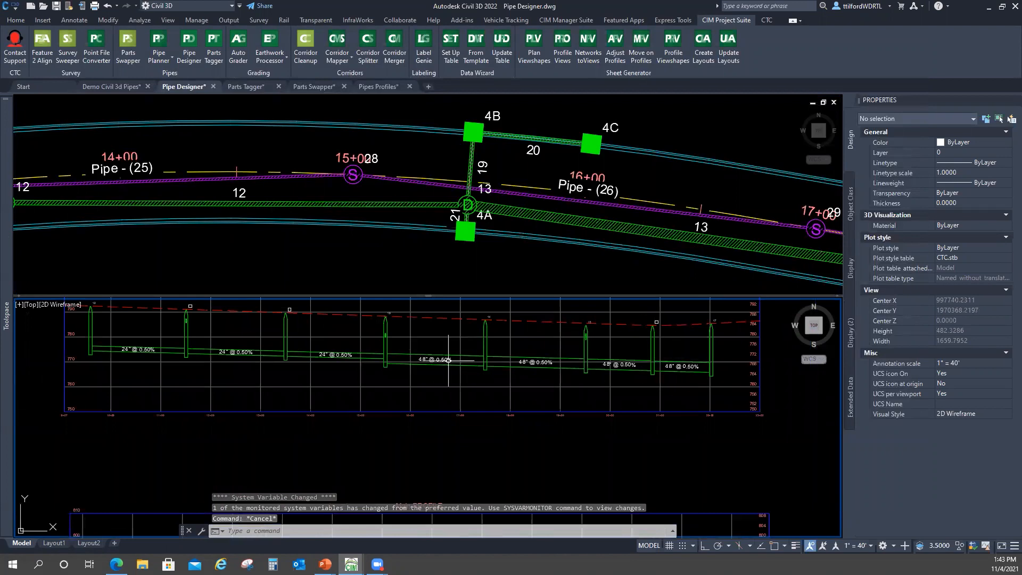
pyautogui.scroll(-2, 537, 334)
pyautogui.scroll(4, 537, 334)
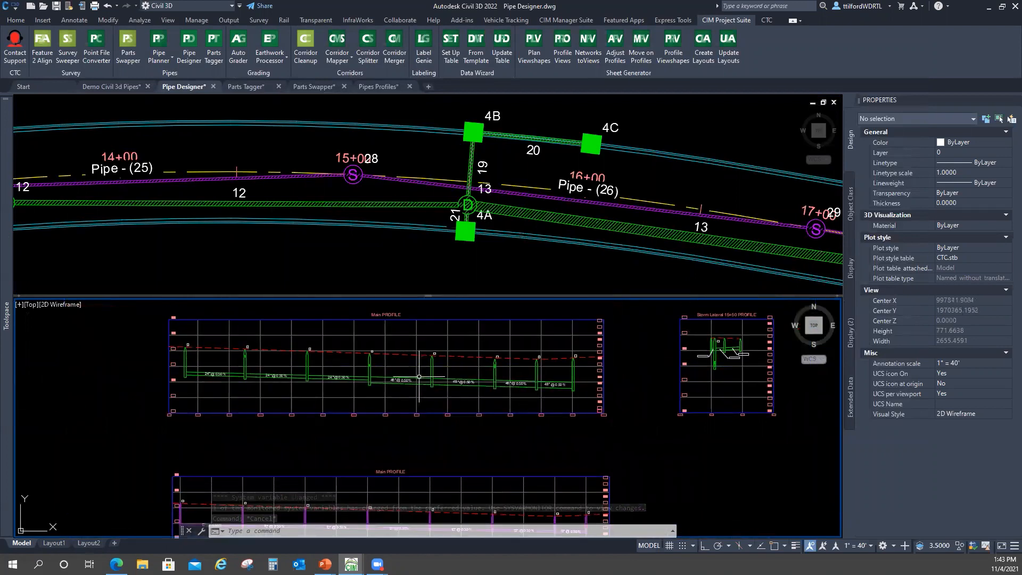
pyautogui.scroll(-2, 674, 391)
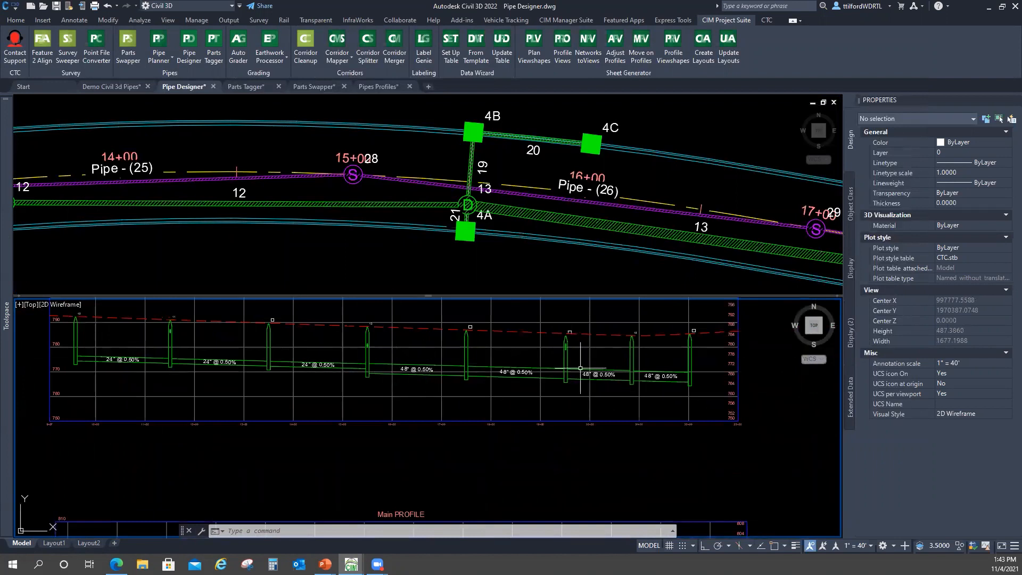
# Start a Pipe Planner spreadsheet import and open the Structure and Pipes 3.xlsx file
pyautogui.click(170, 61)
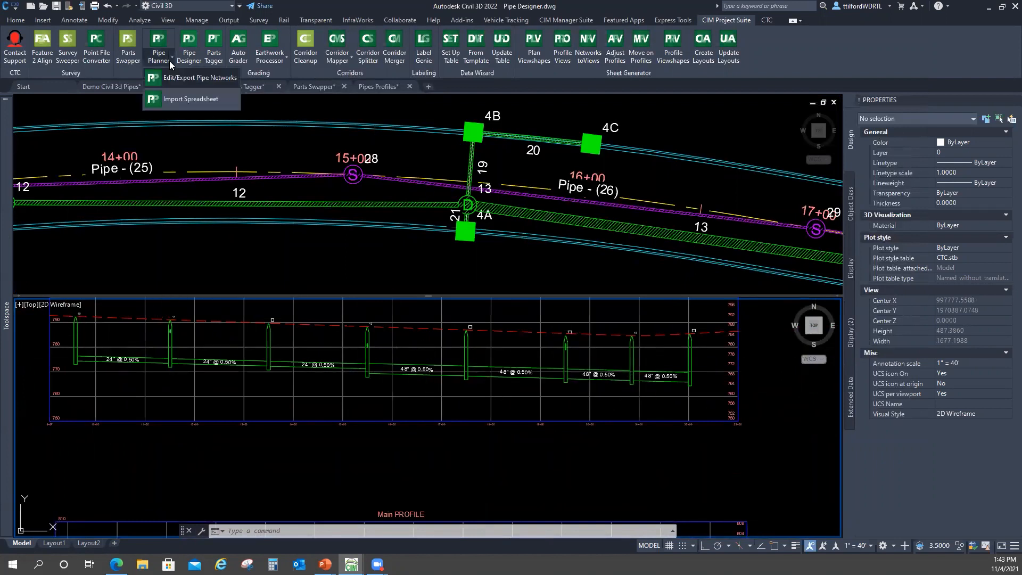
pyautogui.click(181, 99)
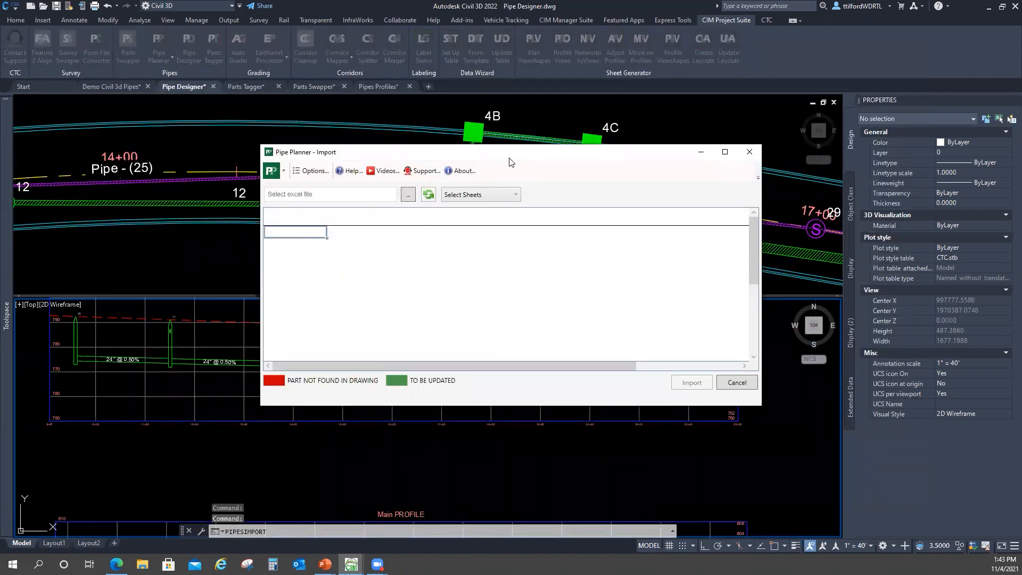
pyautogui.moveTo(509, 158); pyautogui.dragTo(471, 129)
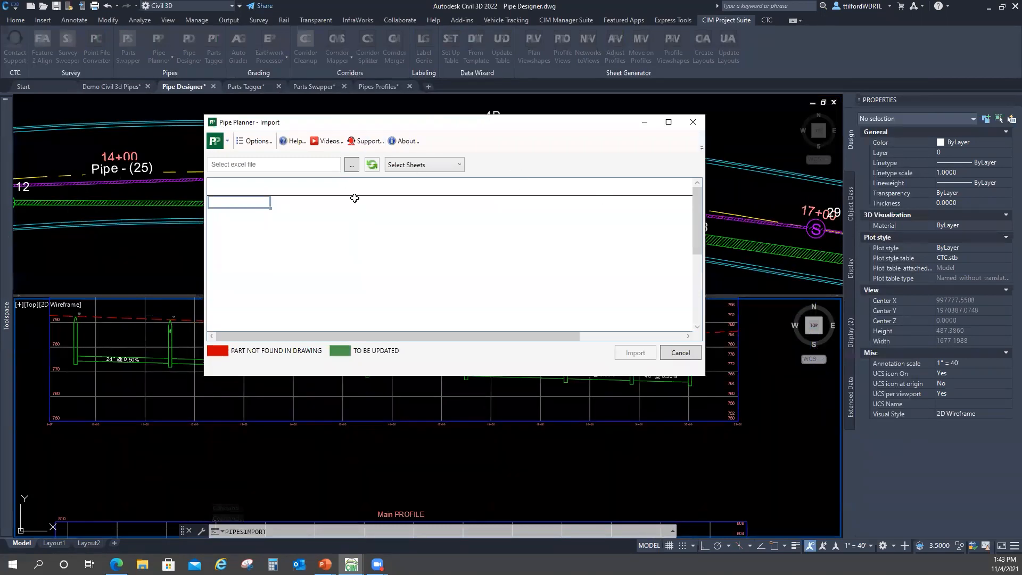
pyautogui.click(350, 165)
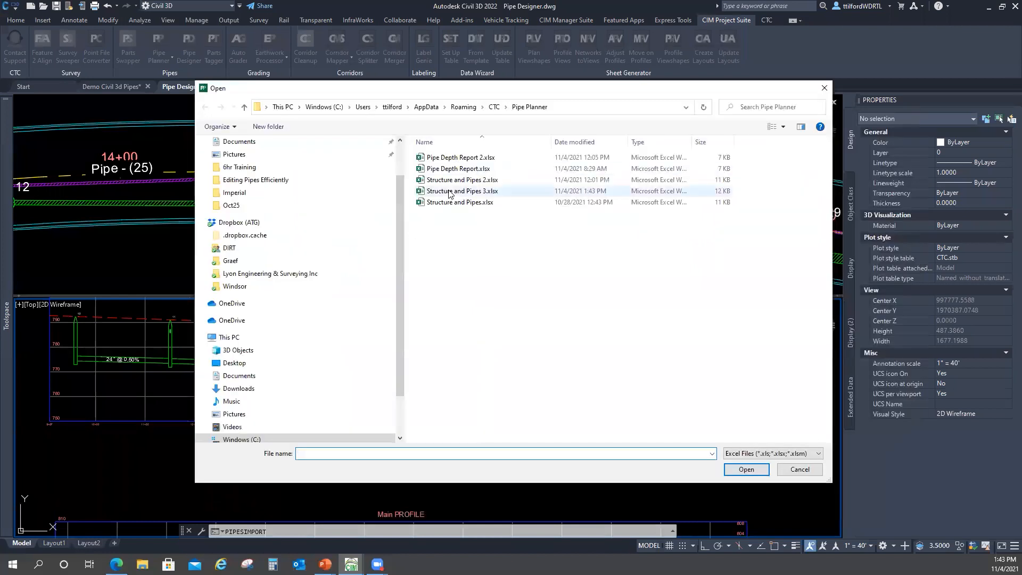
pyautogui.click(449, 191)
pyautogui.click(746, 470)
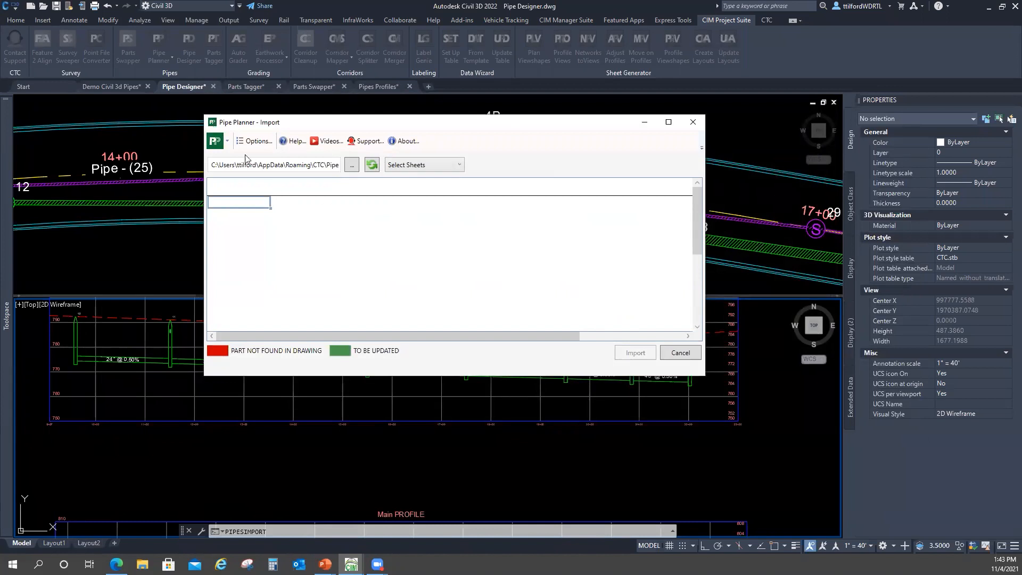
# Choose the Pipe sheet and import its edited pipe data into the drawing
pyautogui.click(456, 166)
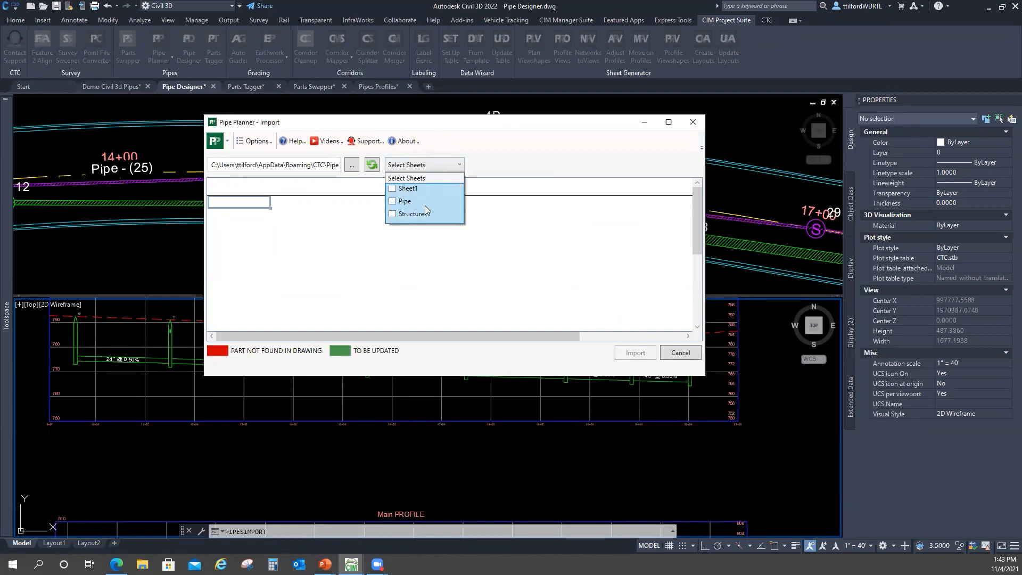
pyautogui.click(393, 202)
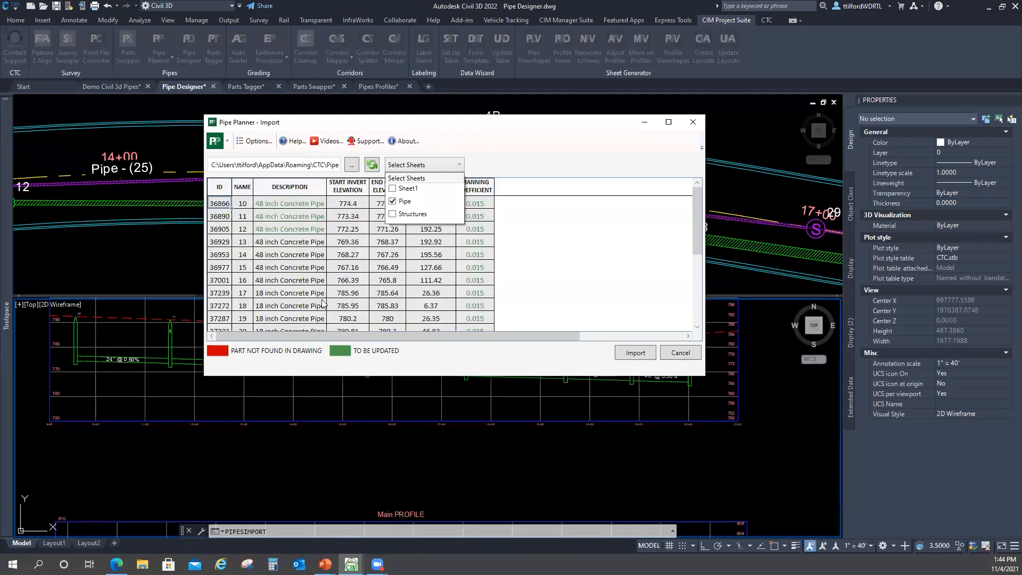
pyautogui.click(556, 131)
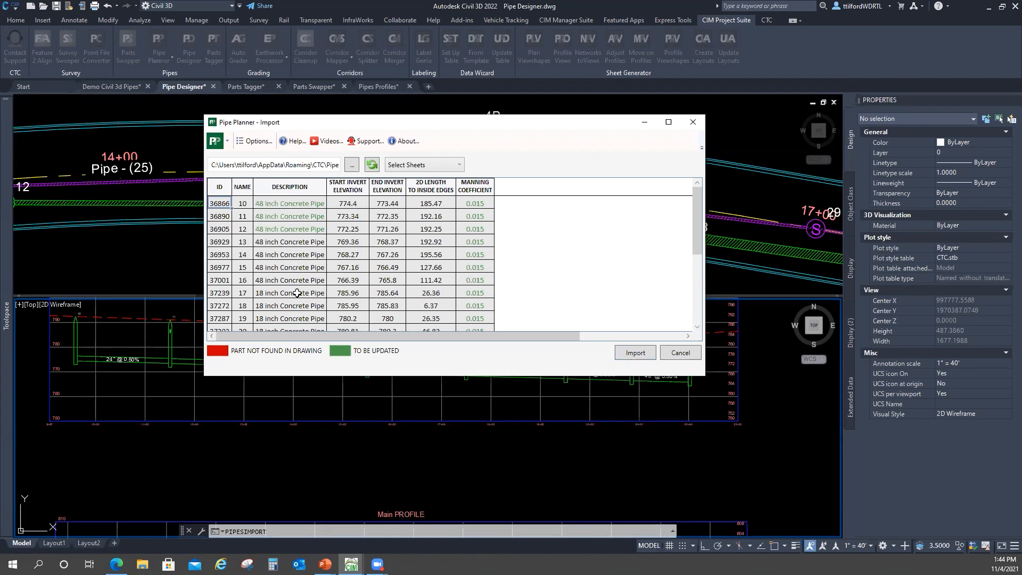
pyautogui.click(631, 353)
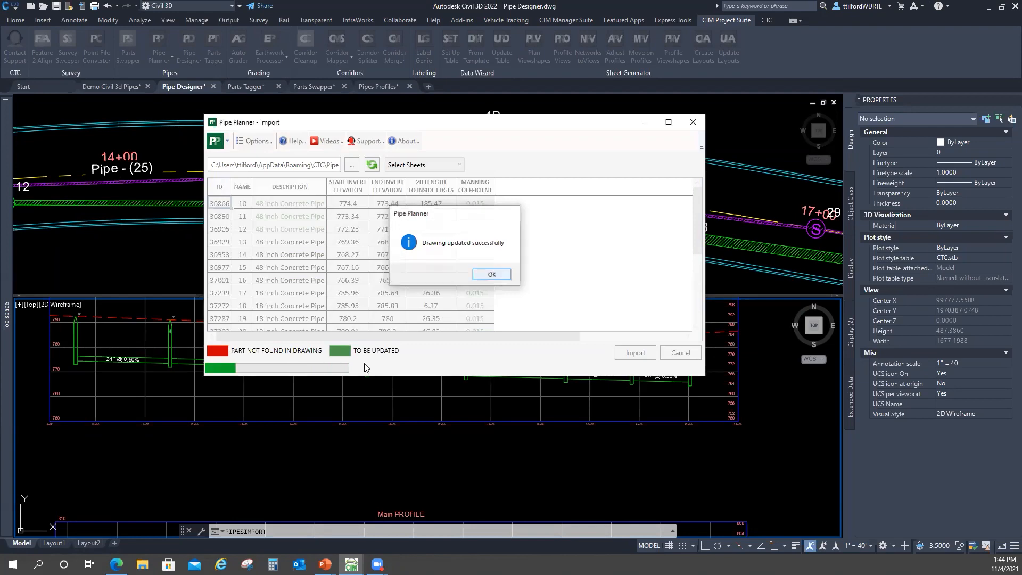
pyautogui.press('Return')
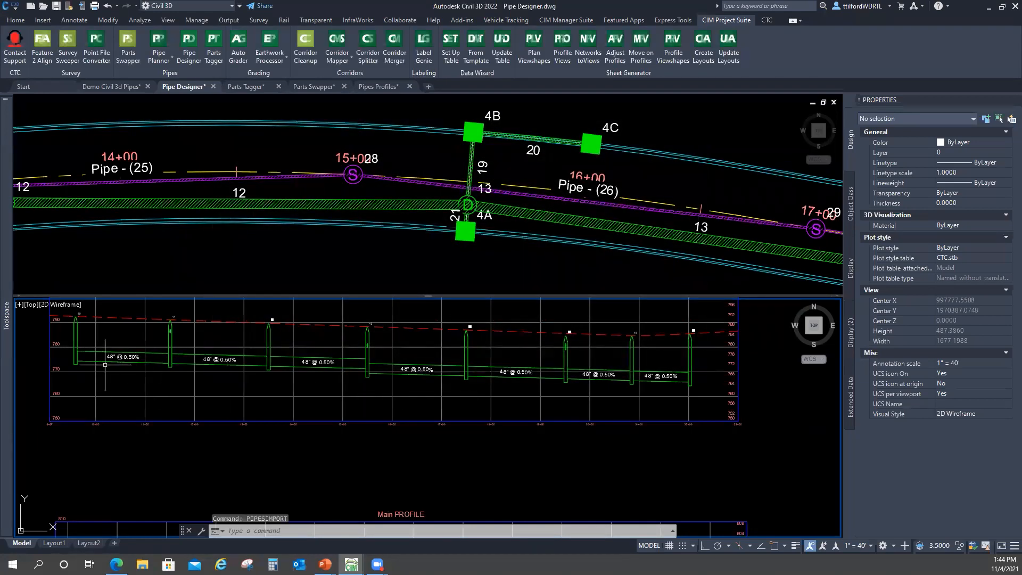
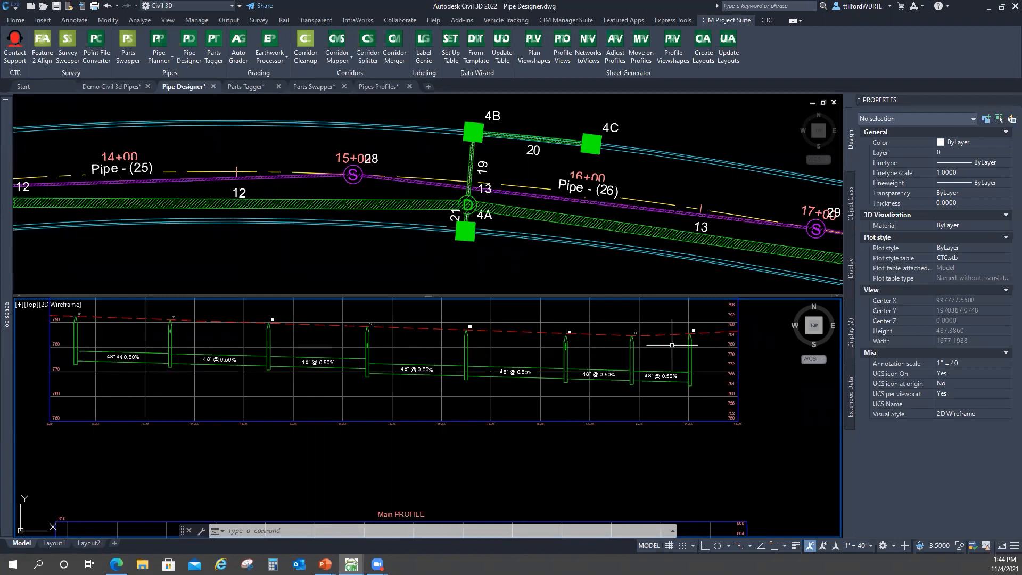
pyautogui.moveTo(320, 335); pyautogui.dragTo(326, 368, button='middle')
pyautogui.click(189, 56)
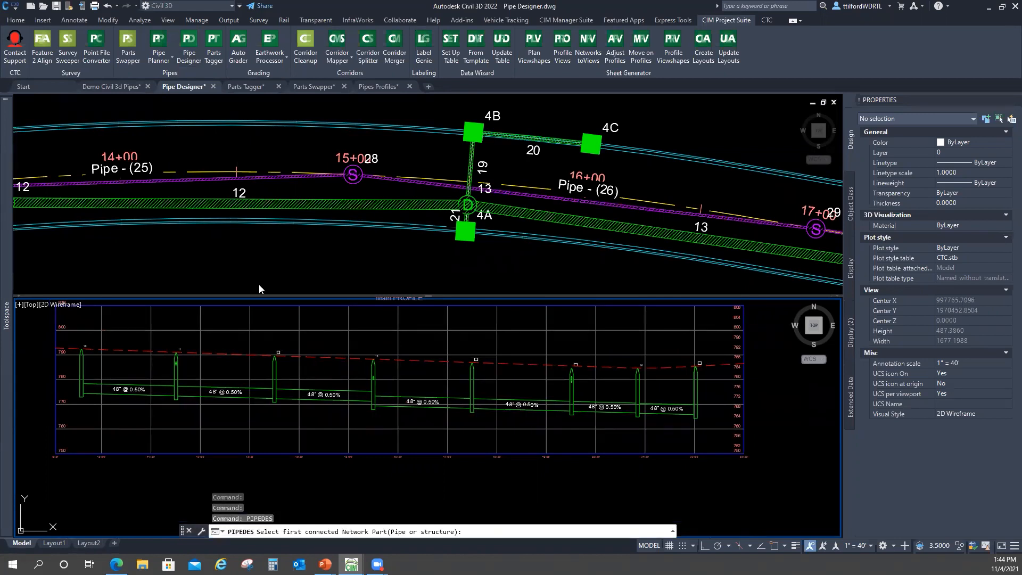
pyautogui.moveTo(225, 392); pyautogui.dragTo(235, 375, button='middle')
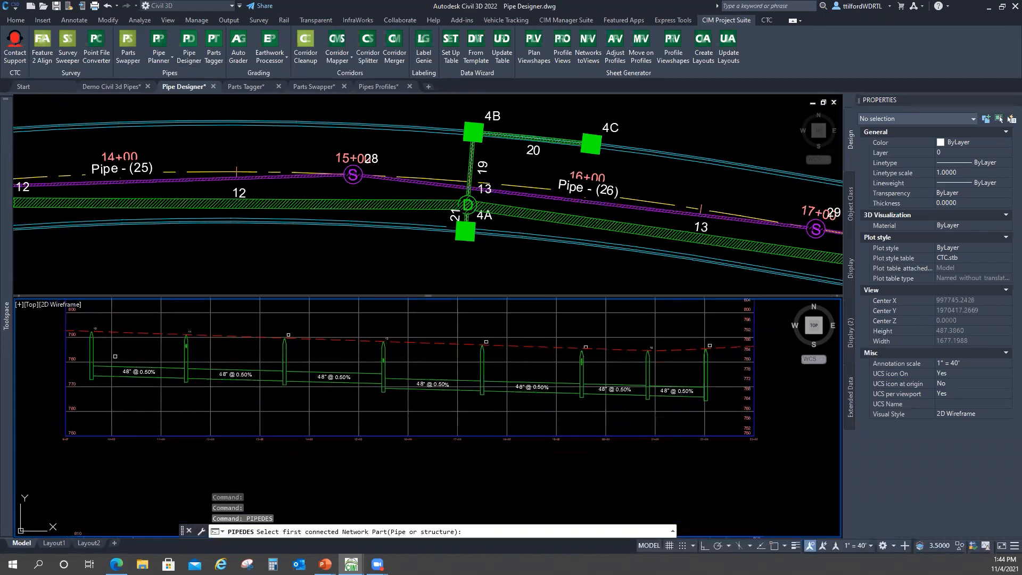
pyautogui.press('Escape')
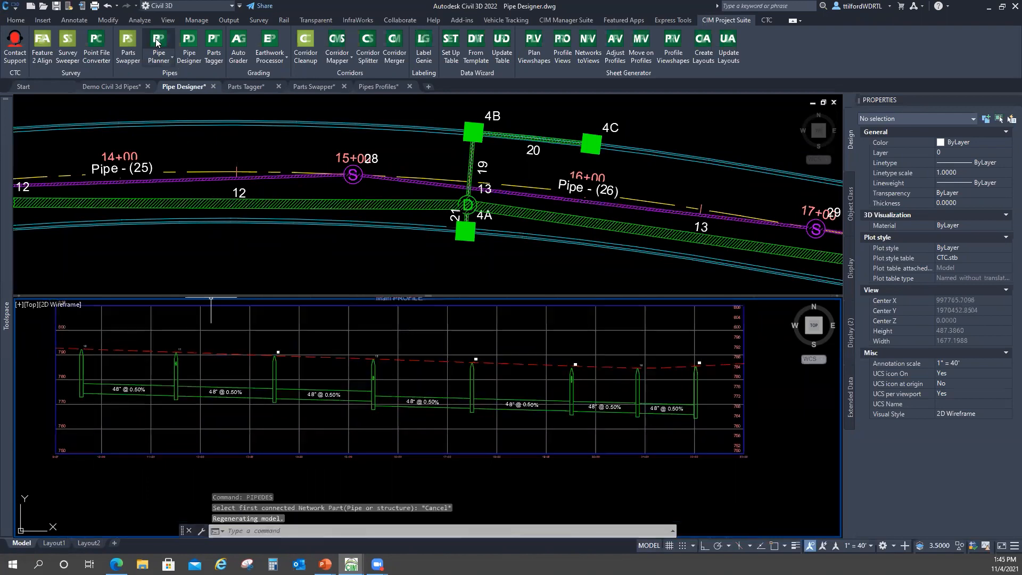
pyautogui.click(170, 57)
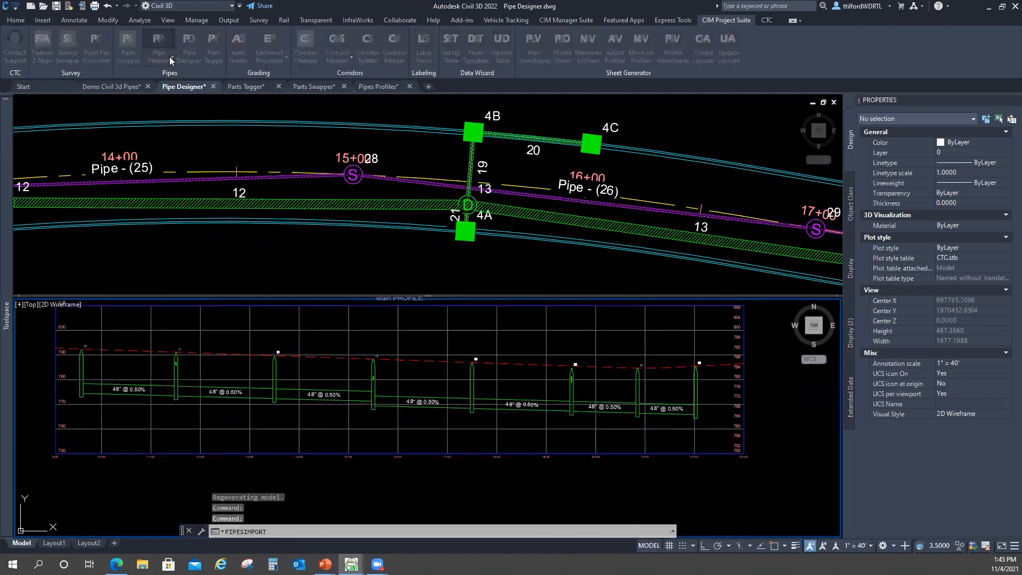
pyautogui.press('Escape')
# Open Pipe Planner for editing and exporting pipe networks, and remove all pipes from the pipe table
pyautogui.click(171, 60)
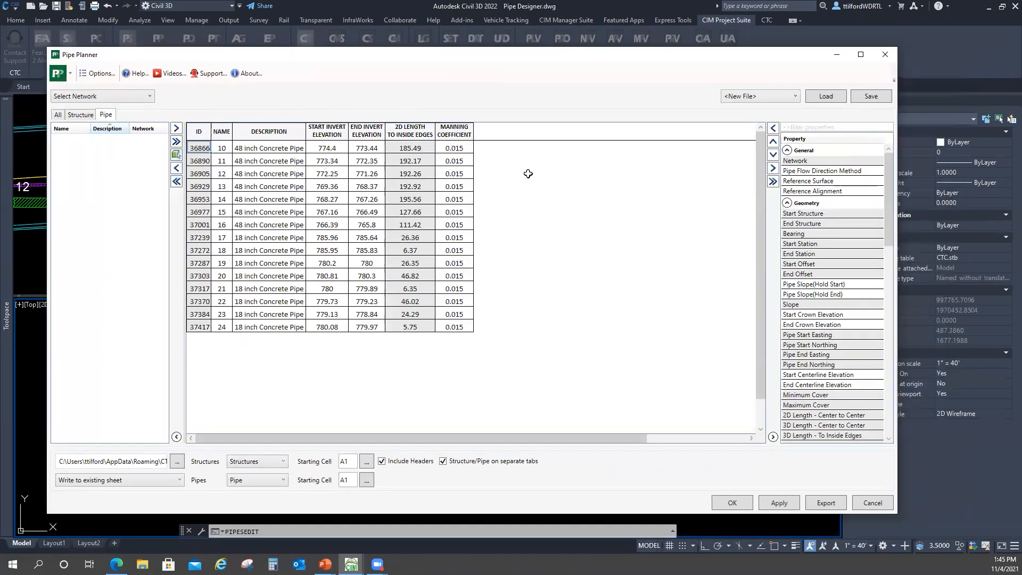
pyautogui.click(86, 116)
pyautogui.click(109, 116)
pyautogui.click(176, 181)
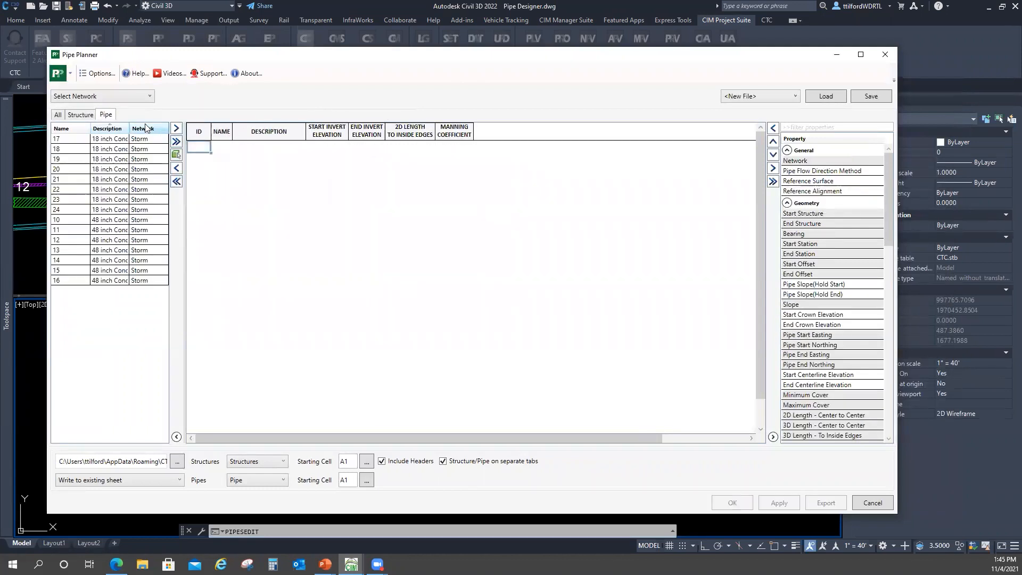
# Look through the available structure properties, and load the Pipe Depth Report template
pyautogui.click(81, 116)
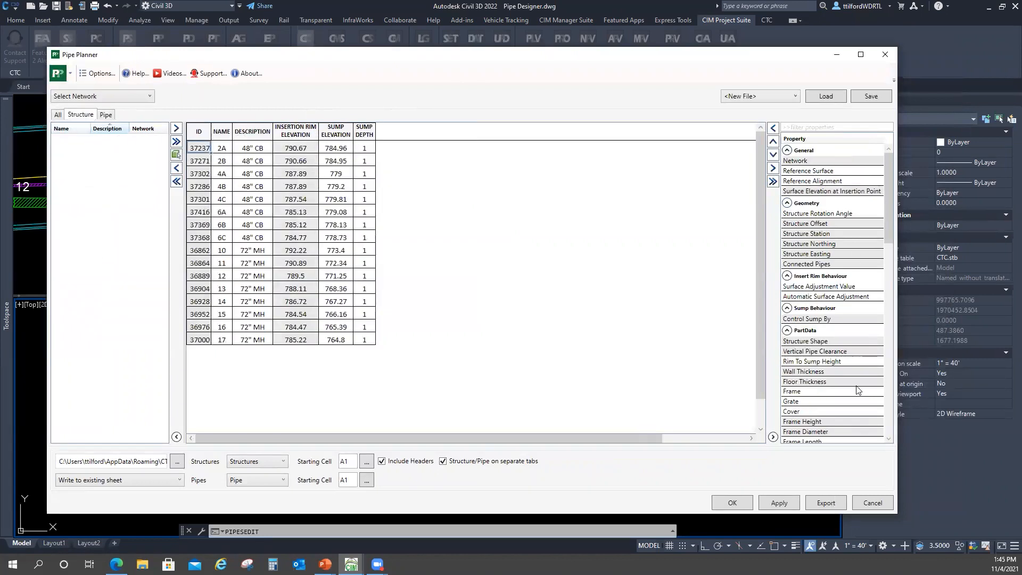
pyautogui.moveTo(892, 218); pyautogui.dragTo(888, 252)
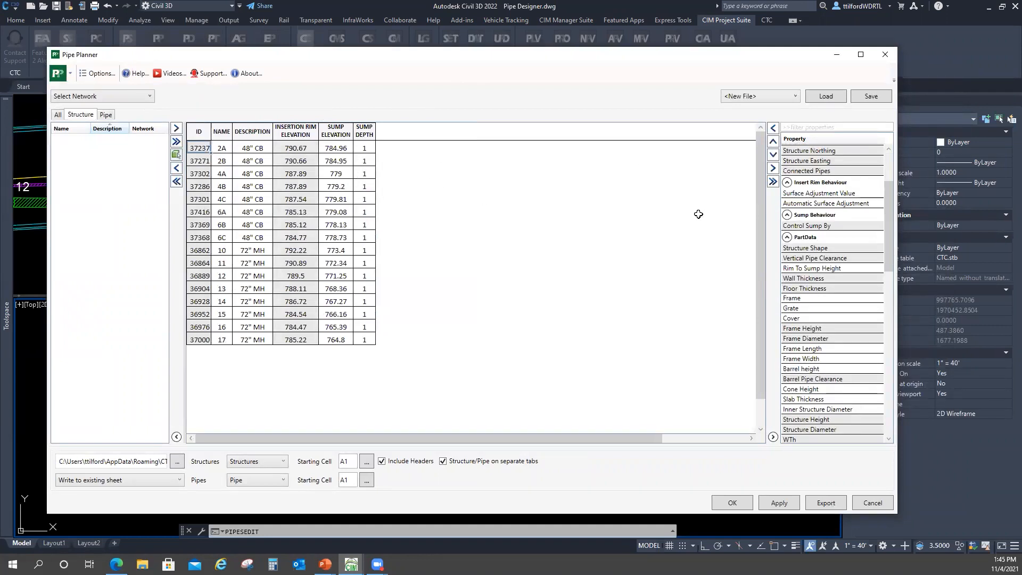
pyautogui.moveTo(494, 54); pyautogui.dragTo(502, 45)
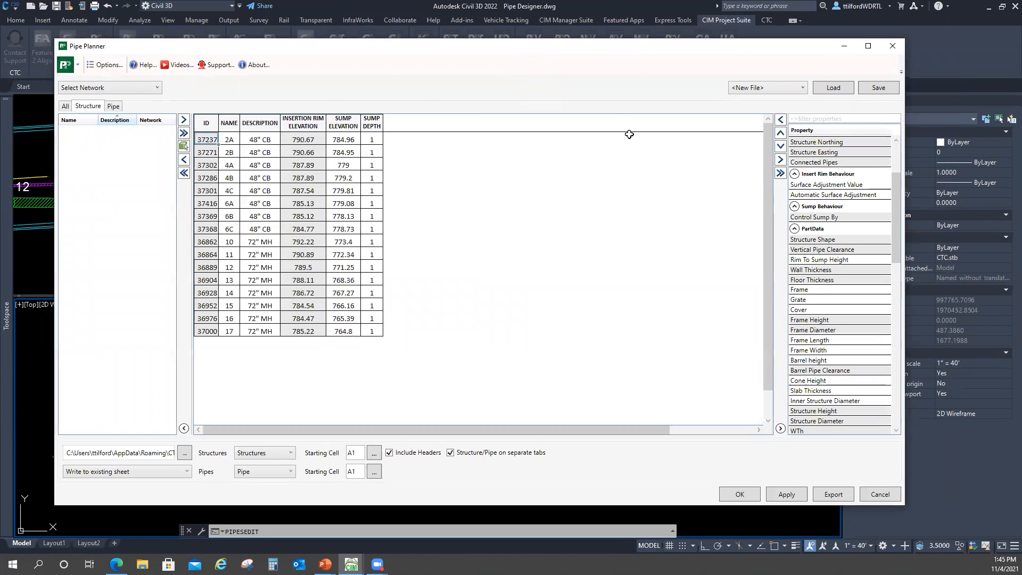
pyautogui.click(801, 88)
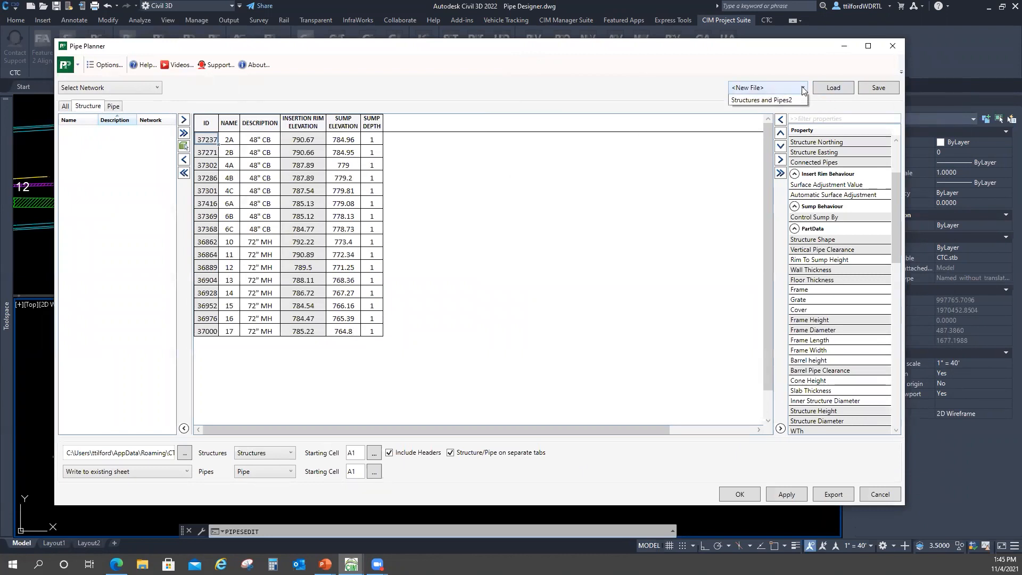
pyautogui.click(766, 112)
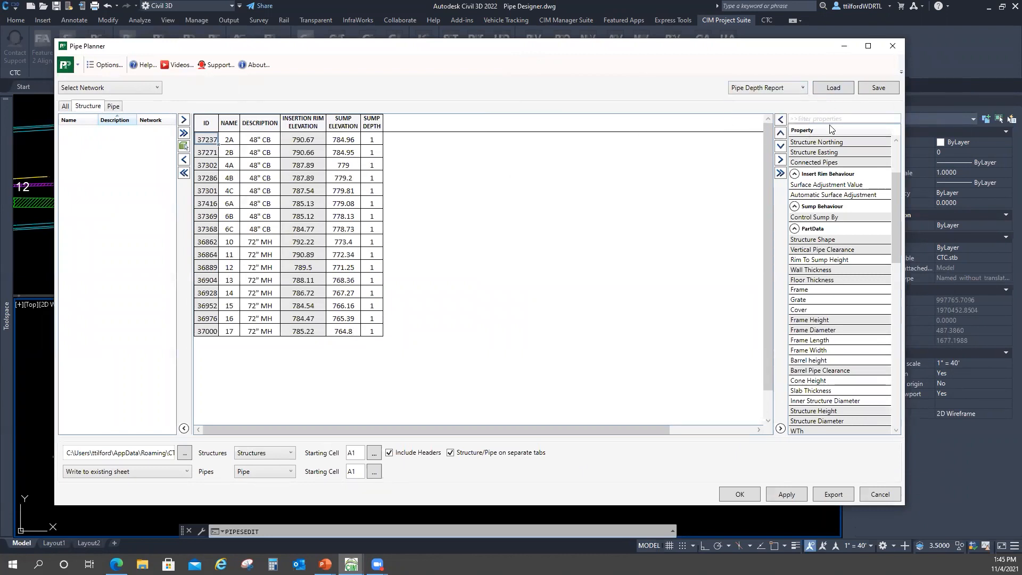
pyautogui.click(835, 88)
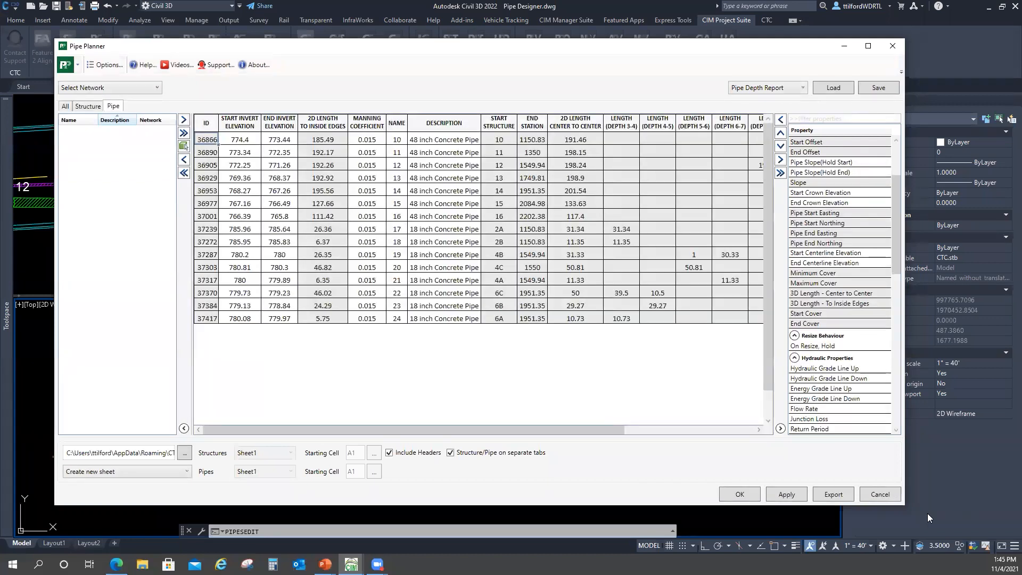
# Enlarge and reposition the Pipe Planner window so all depth columns of the pipe table fit
pyautogui.moveTo(900, 192); pyautogui.dragTo(895, 138)
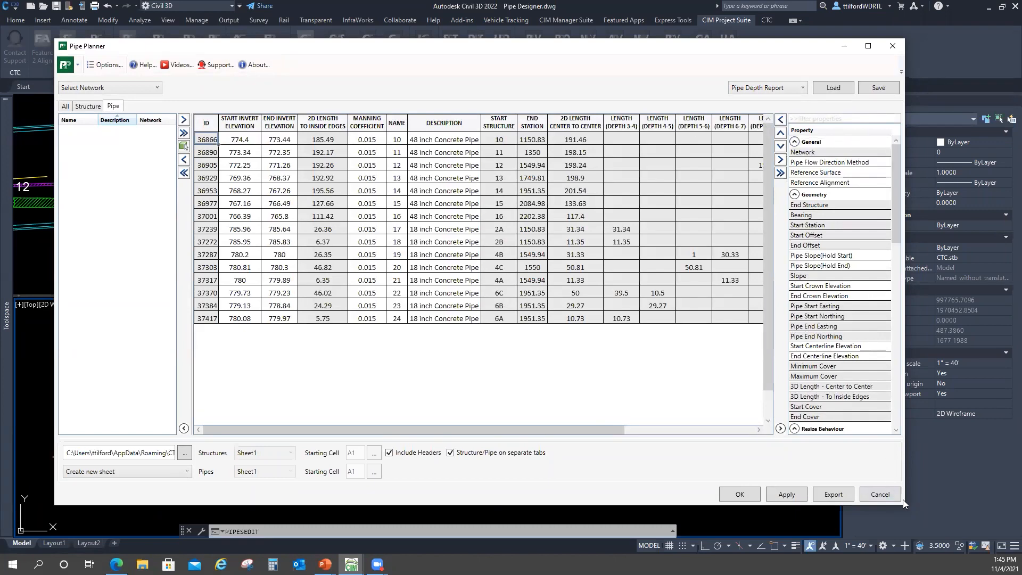
pyautogui.moveTo(905, 507); pyautogui.dragTo(983, 503)
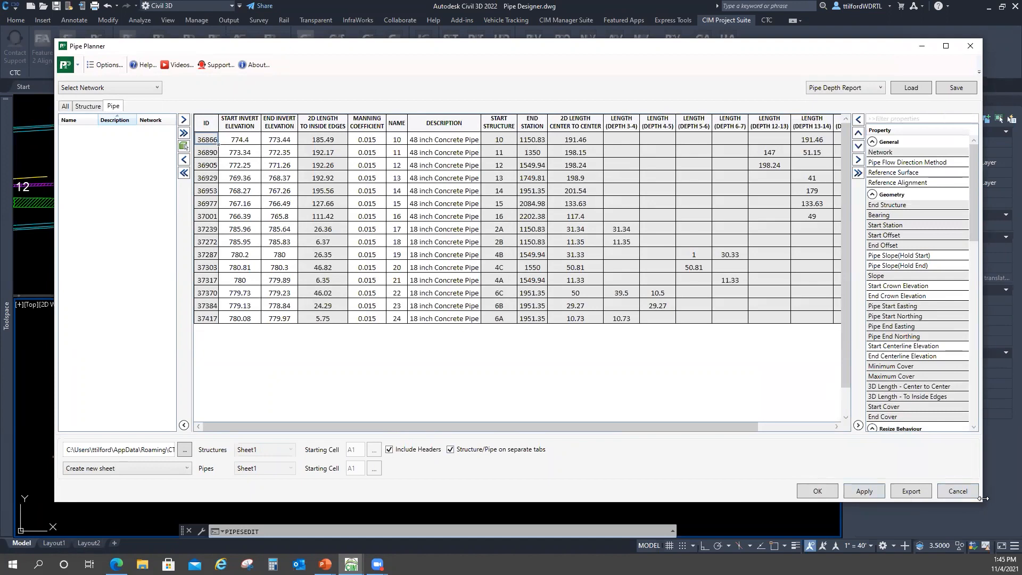
pyautogui.moveTo(981, 503); pyautogui.dragTo(1021, 517)
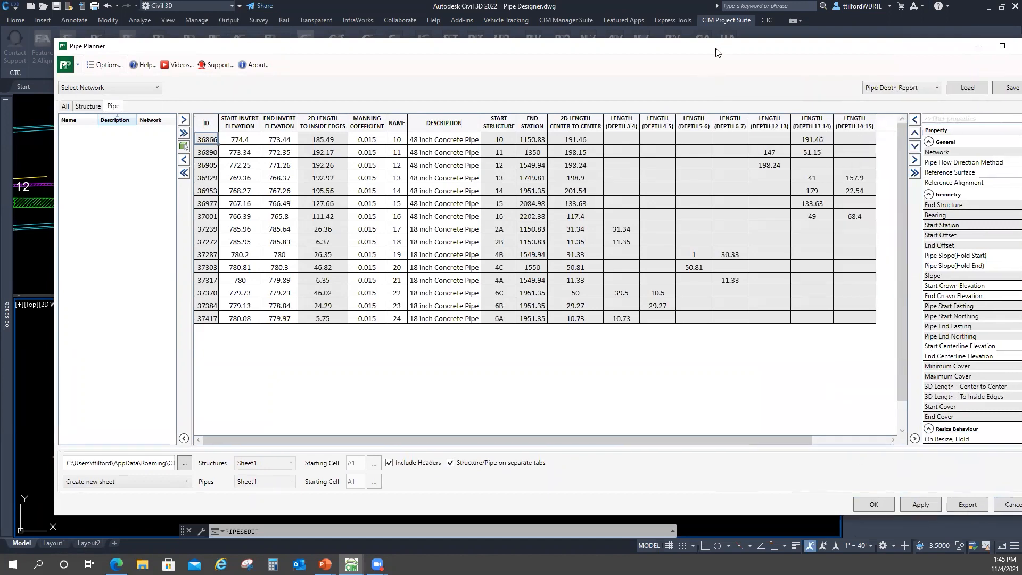
pyautogui.moveTo(716, 49); pyautogui.dragTo(551, 43)
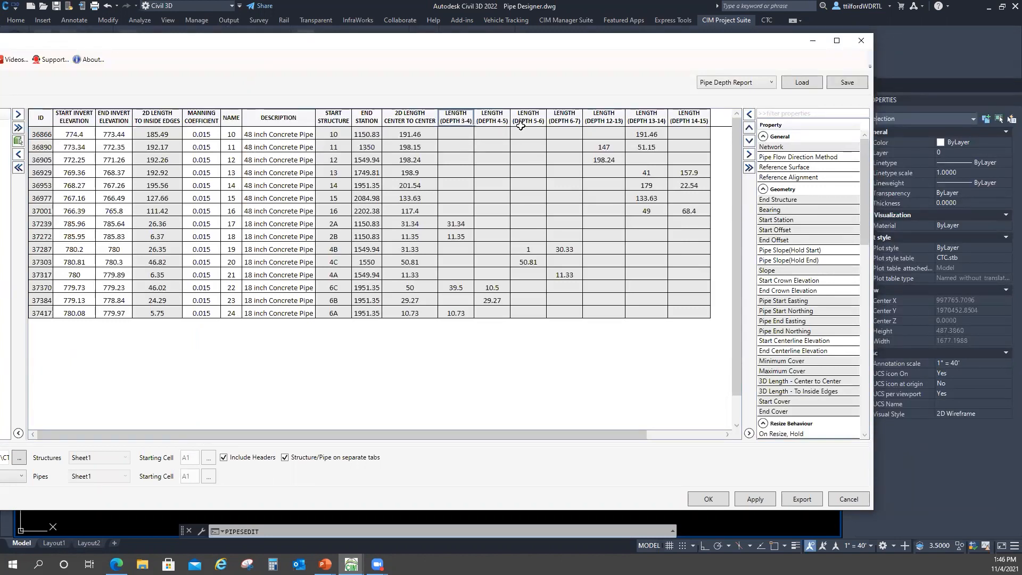
# Remove the length columns for depths 3-4 through 14-15 from the pipe table
pyautogui.keyDown('shift'); pyautogui.click(688, 118); pyautogui.keyUp('shift')
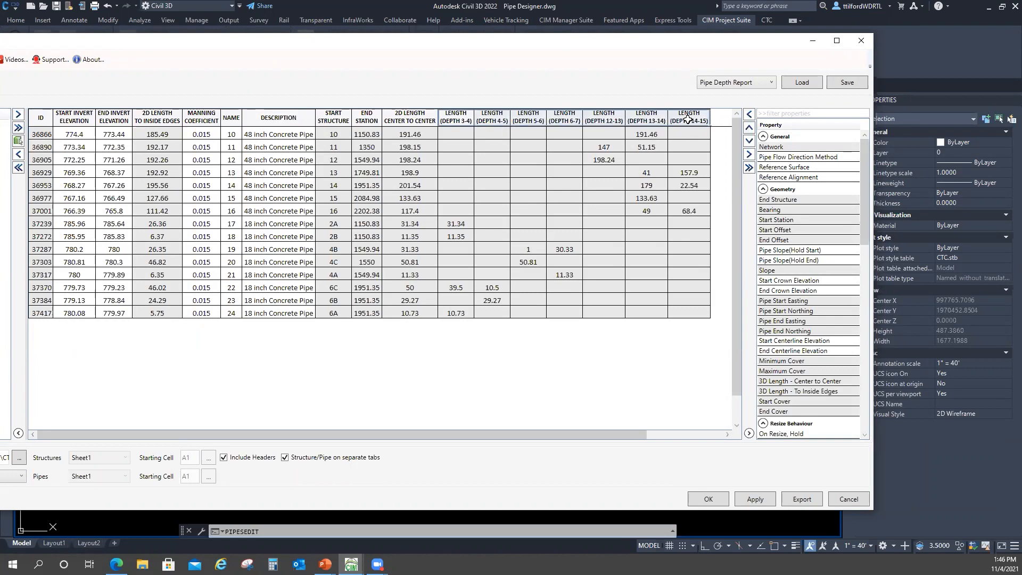
pyautogui.rightClick(688, 119)
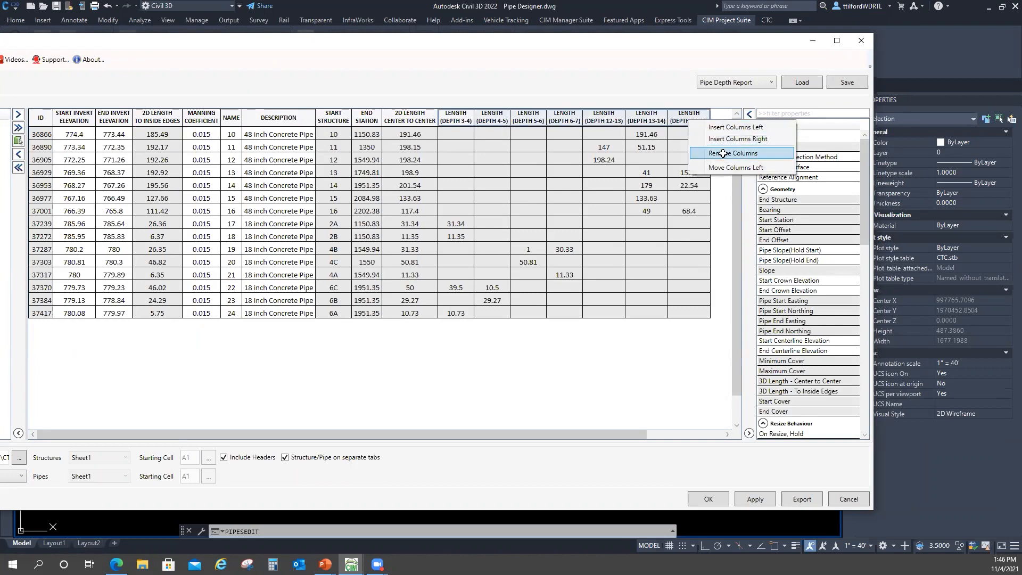
pyautogui.click(723, 154)
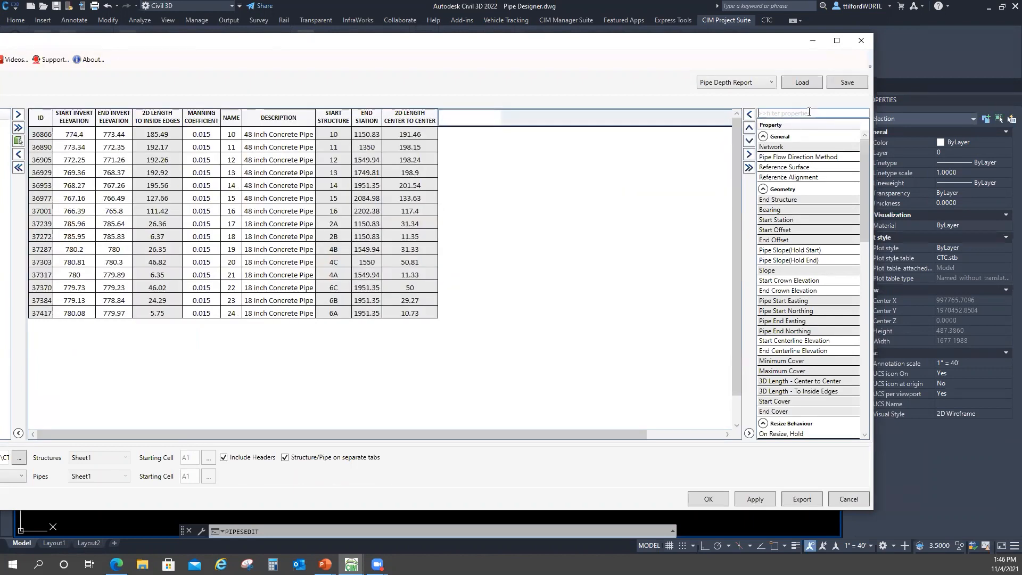
# Filter the properties by PIPE and add the Pipe depth at interval calculated field to the pipe table
pyautogui.click(810, 112)
pyautogui.write('PIPE')
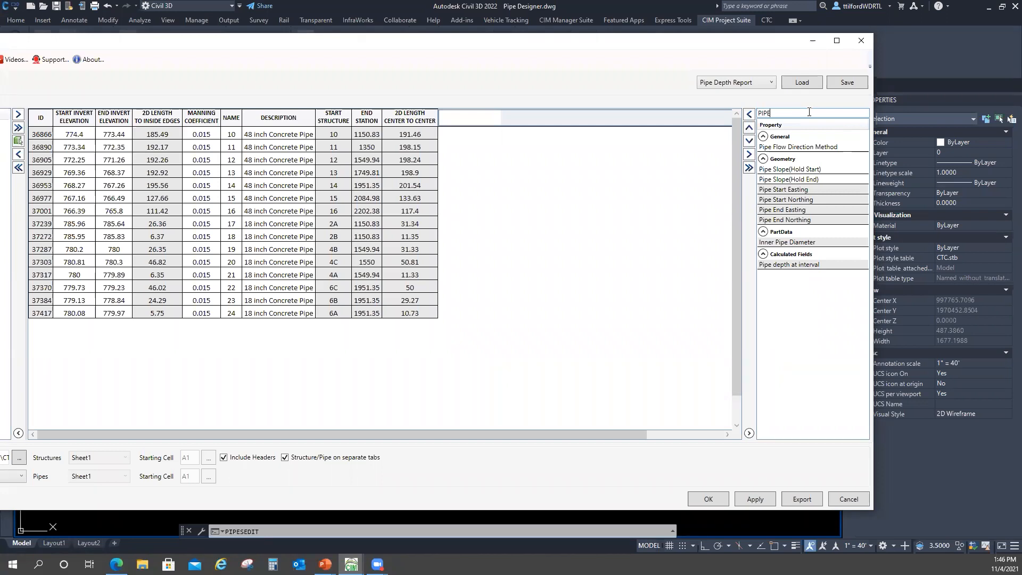
pyautogui.click(784, 265)
pyautogui.click(750, 115)
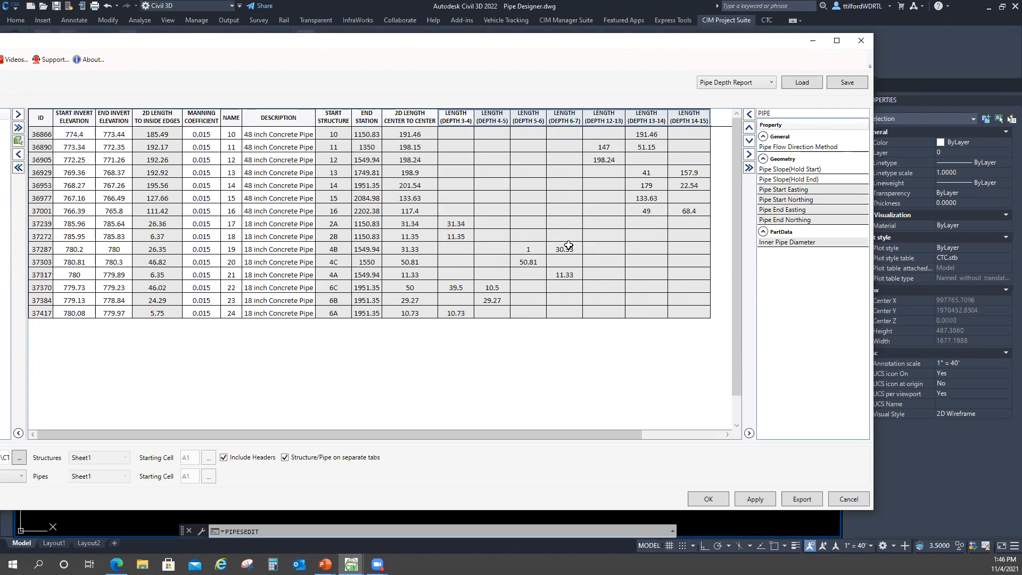
# Set the pipe depth calculations to measure from Top with a range increment of 2 in the Pipe Planner options
pyautogui.moveTo(387, 51); pyautogui.dragTo(554, 43)
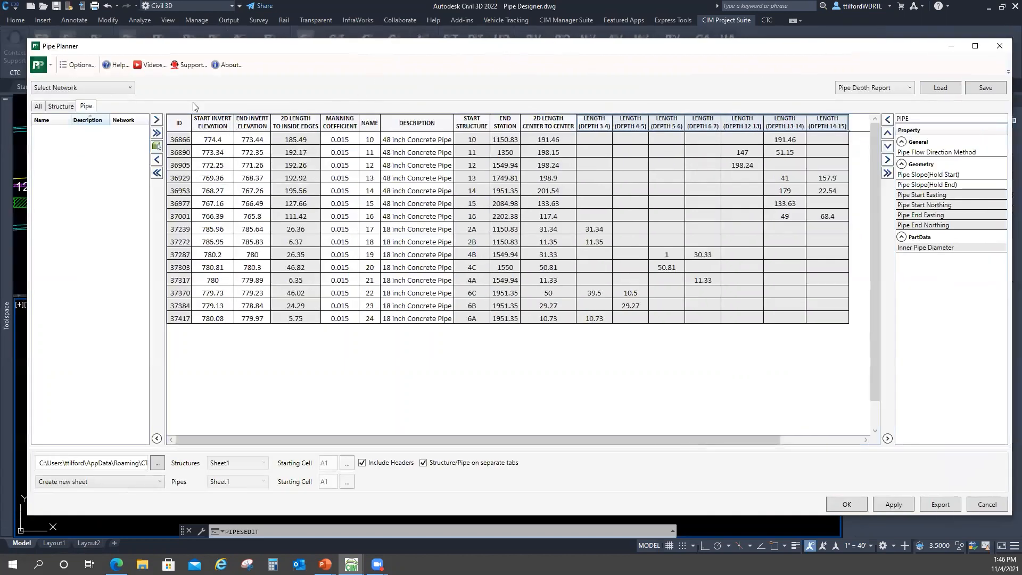
pyautogui.click(80, 65)
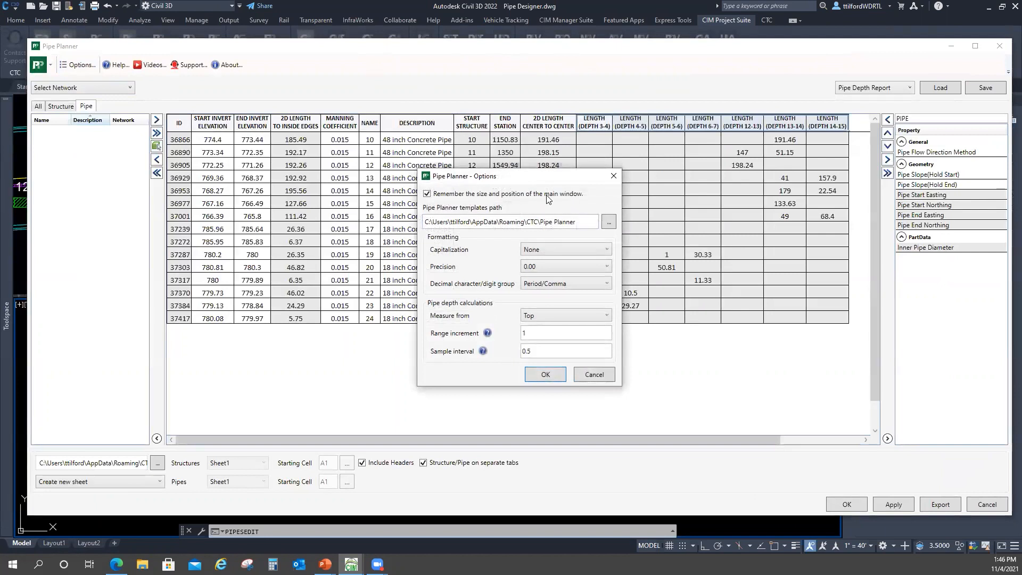
pyautogui.moveTo(519, 180); pyautogui.dragTo(605, 131)
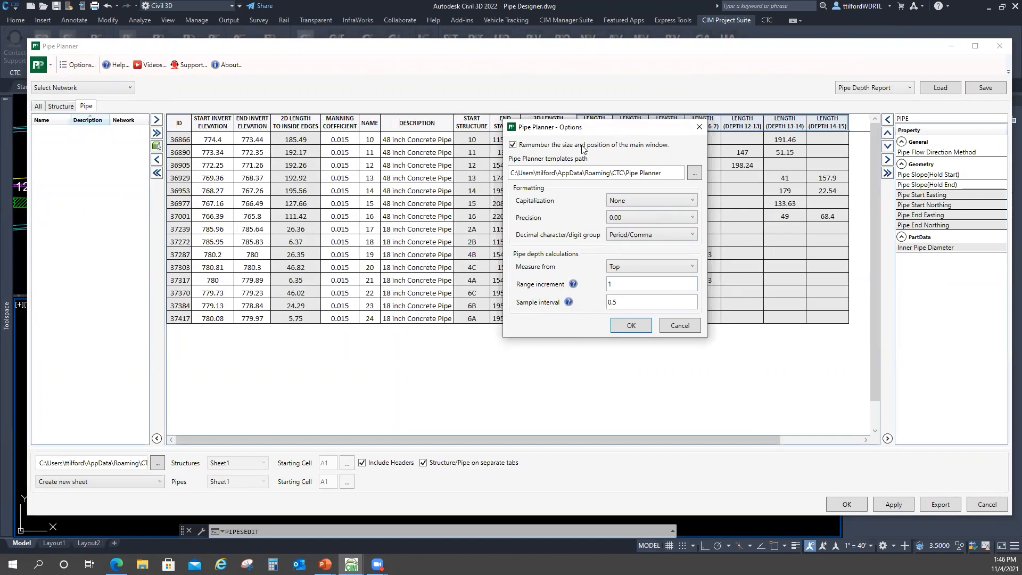
pyautogui.moveTo(583, 148); pyautogui.dragTo(274, 176)
pyautogui.write('21')
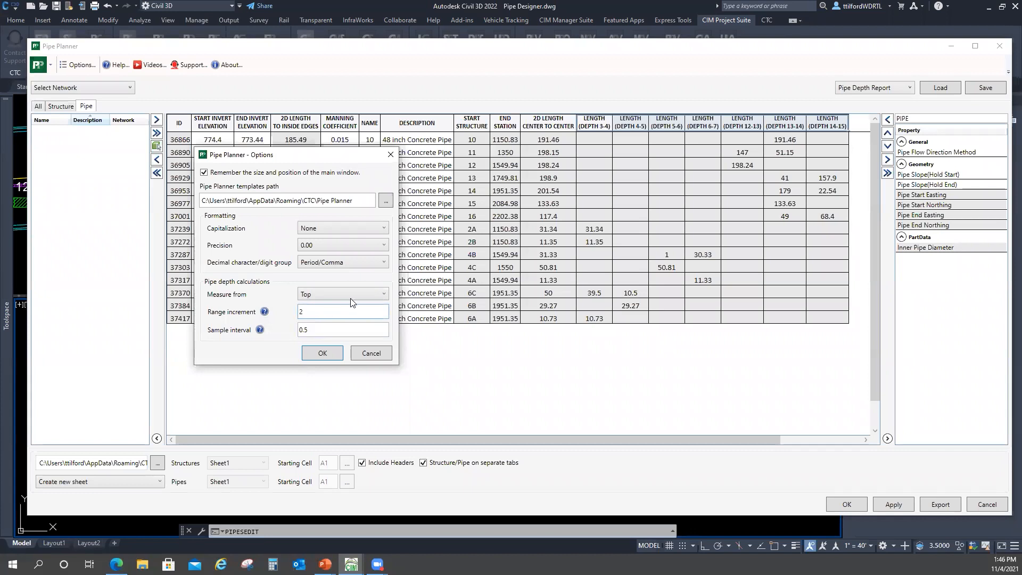
pyautogui.click(356, 294)
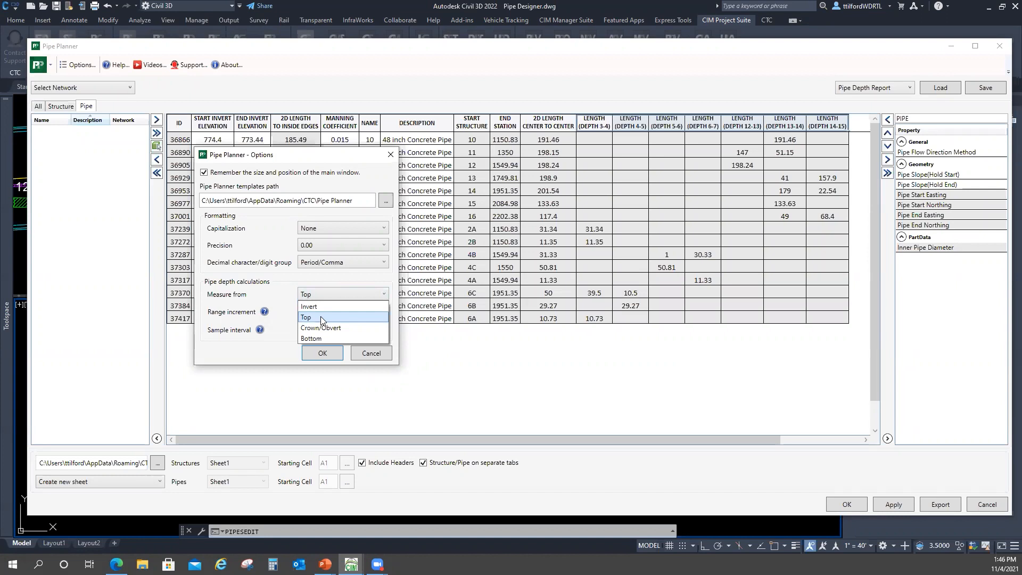
pyautogui.click(321, 318)
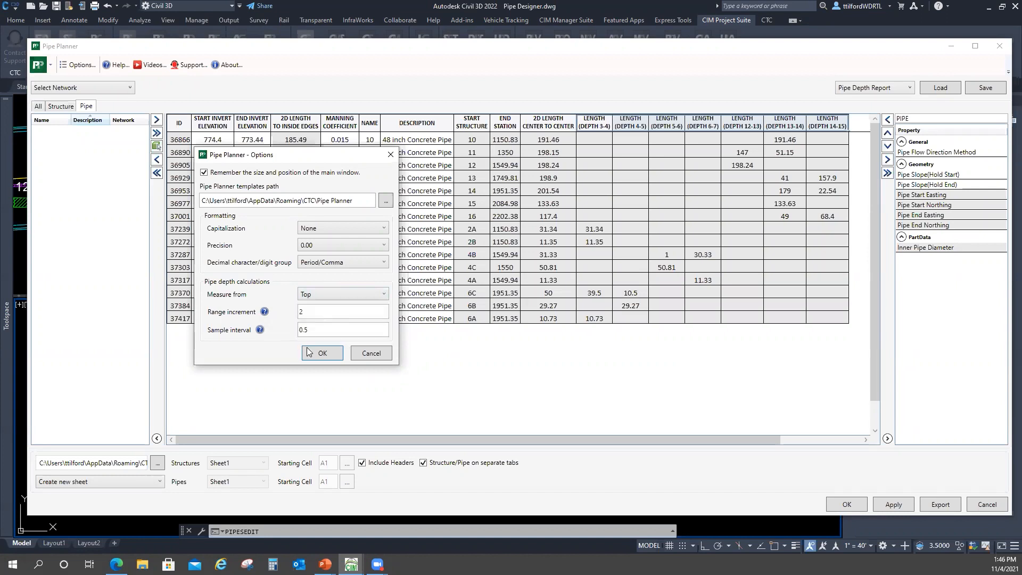
pyautogui.click(320, 348)
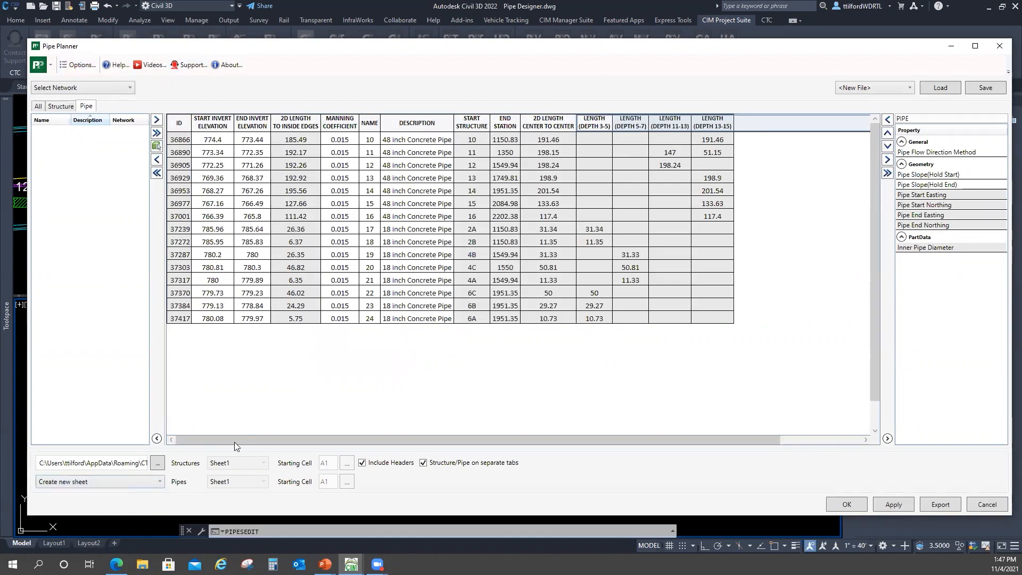
# Export the tables to Structure and Pipes.xlsx, check its Pipe sheet, and close the workbook
pyautogui.click(939, 504)
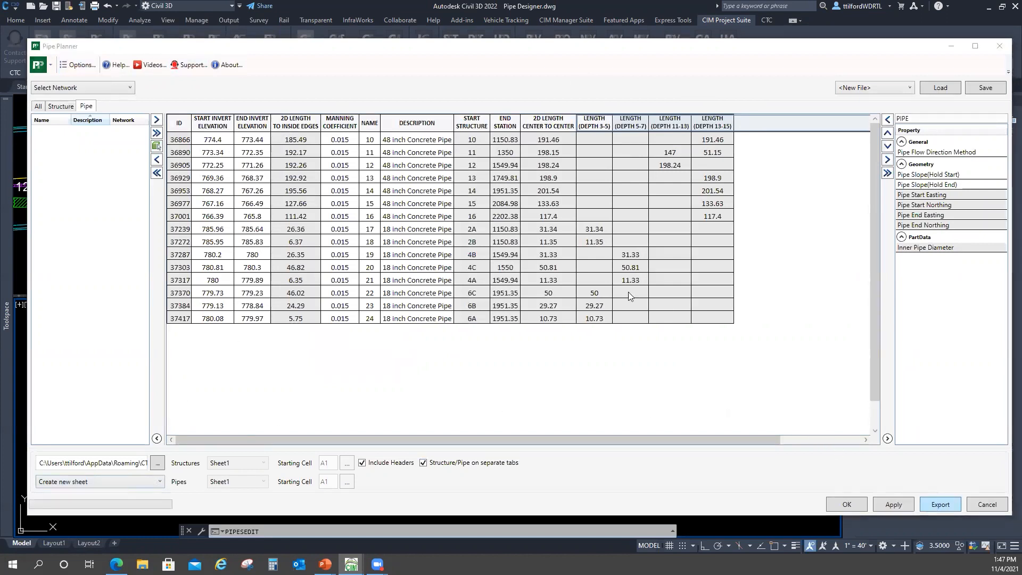
pyautogui.click(562, 308)
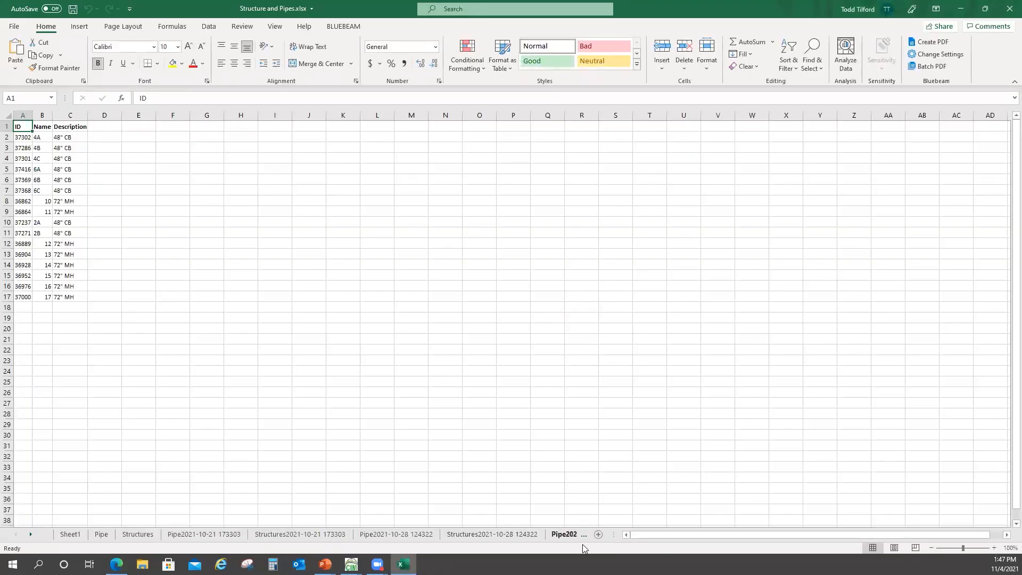
pyautogui.click(130, 535)
pyautogui.click(98, 534)
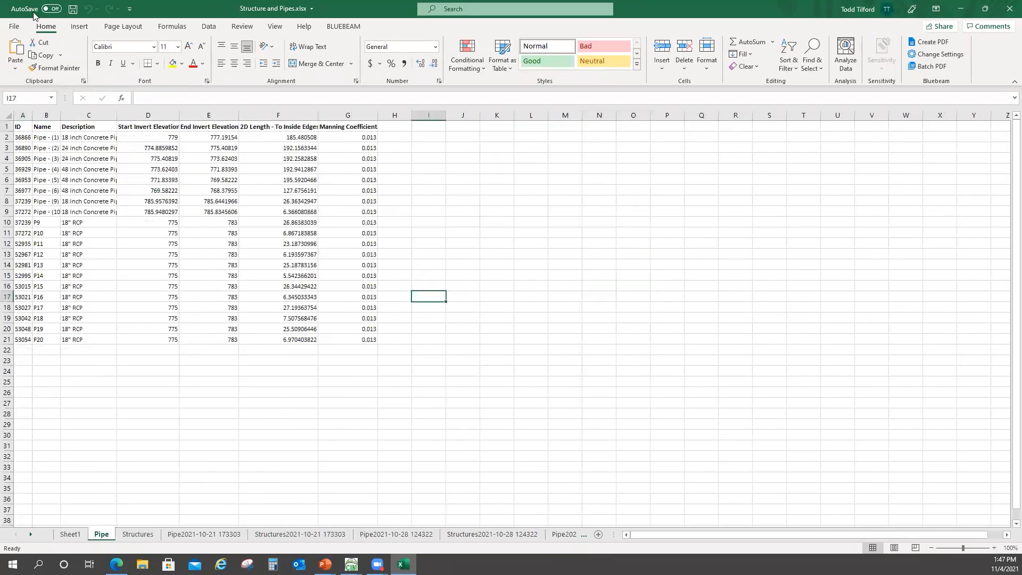
pyautogui.click(1008, 9)
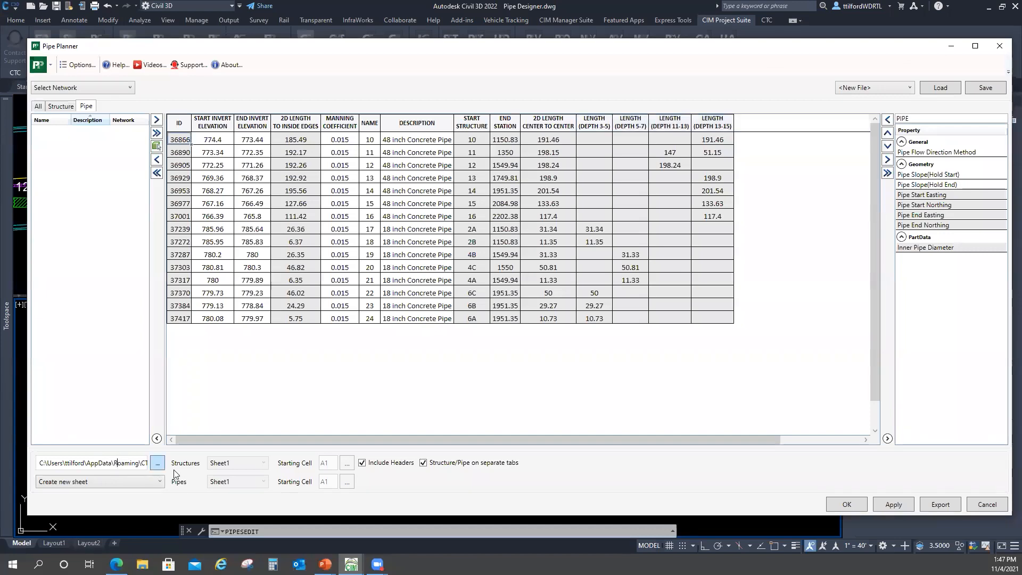
# Choose Pipe Depth Report 2.xlsx as the output spreadsheet for the export
pyautogui.click(157, 463)
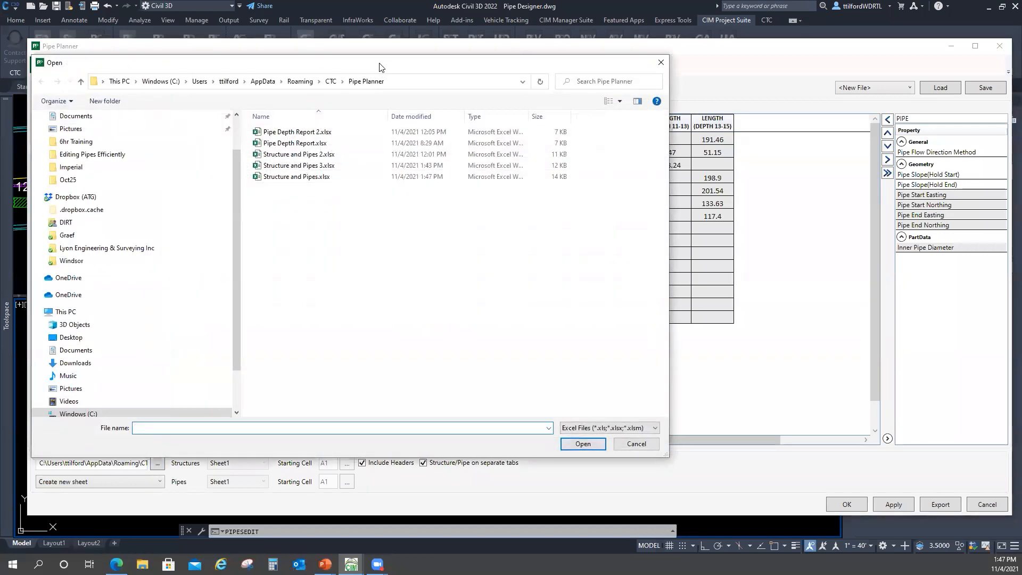
pyautogui.click(434, 140)
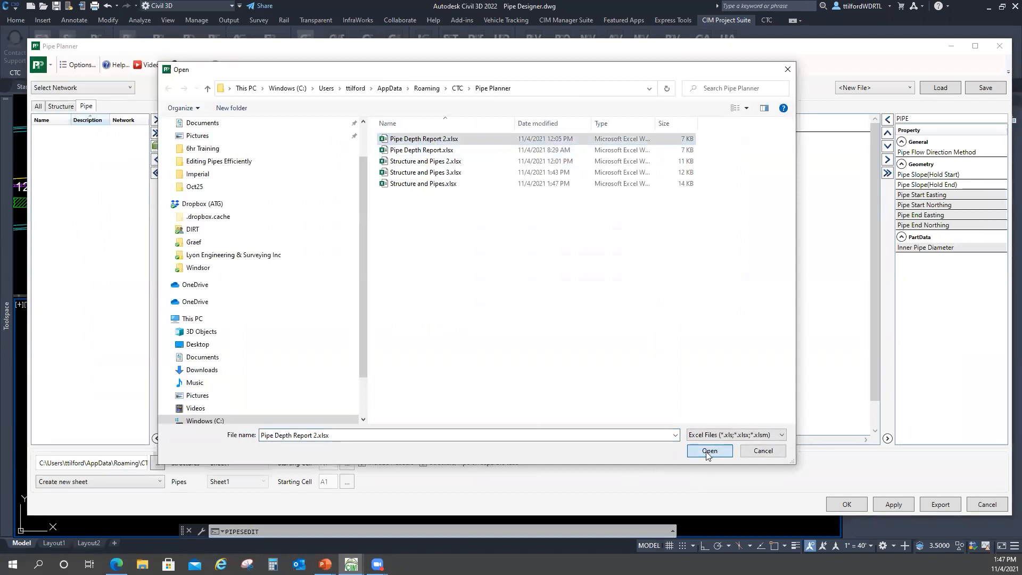
pyautogui.click(708, 452)
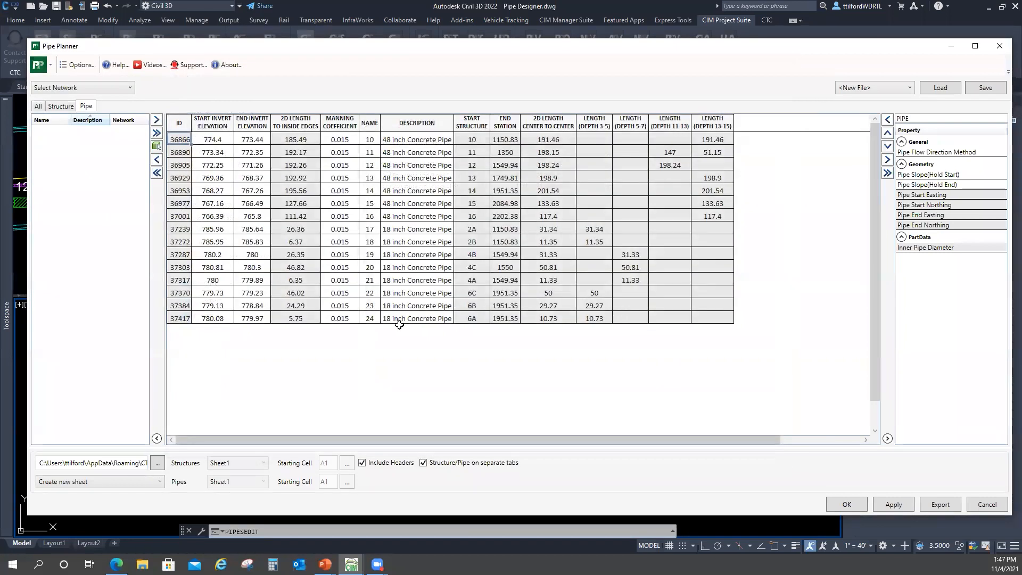
# Browse for another output spreadsheet and create a new Excel worksheet file in the Pipe Planner folder
pyautogui.click(160, 464)
pyautogui.rightClick(426, 243)
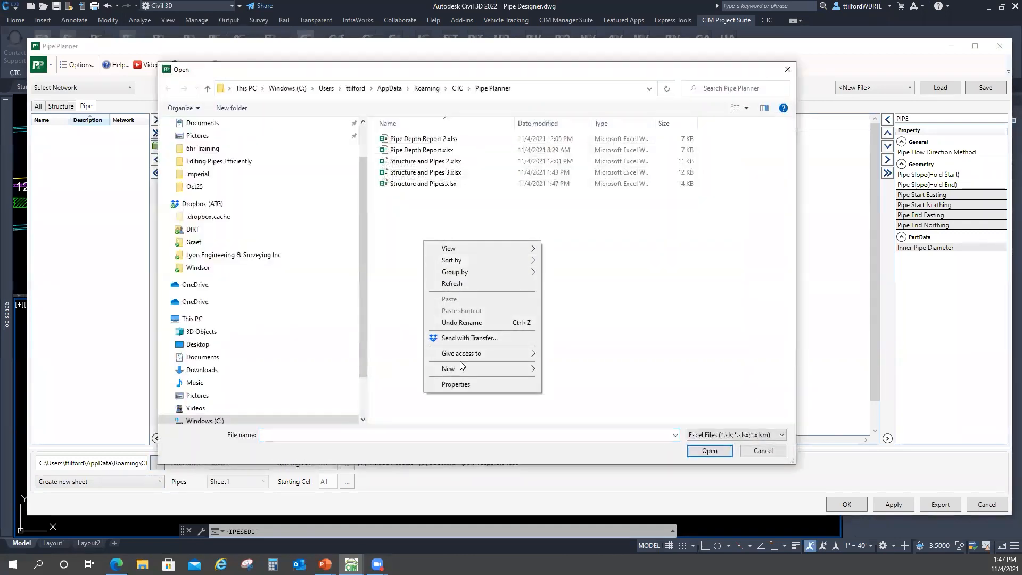
pyautogui.click(587, 490)
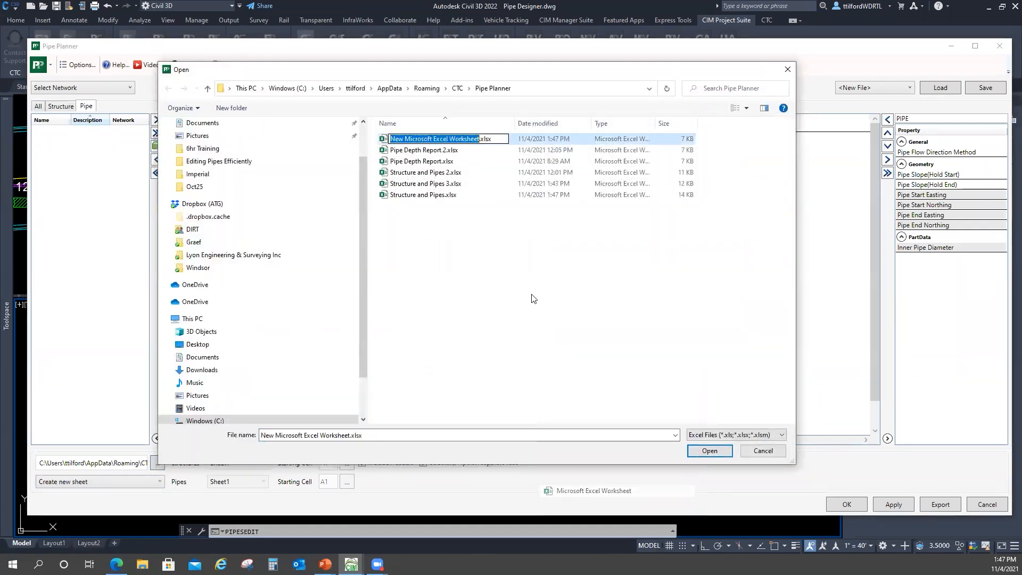
# Try to rename the new Excel worksheet file as PIPE Depth Report
pyautogui.press('BackSpace')
pyautogui.write('Pipe')
pyautogui.press('BackSpace')
pyautogui.press('BackSpace')
pyautogui.press('BackSpace')
pyautogui.press('BackSpace')
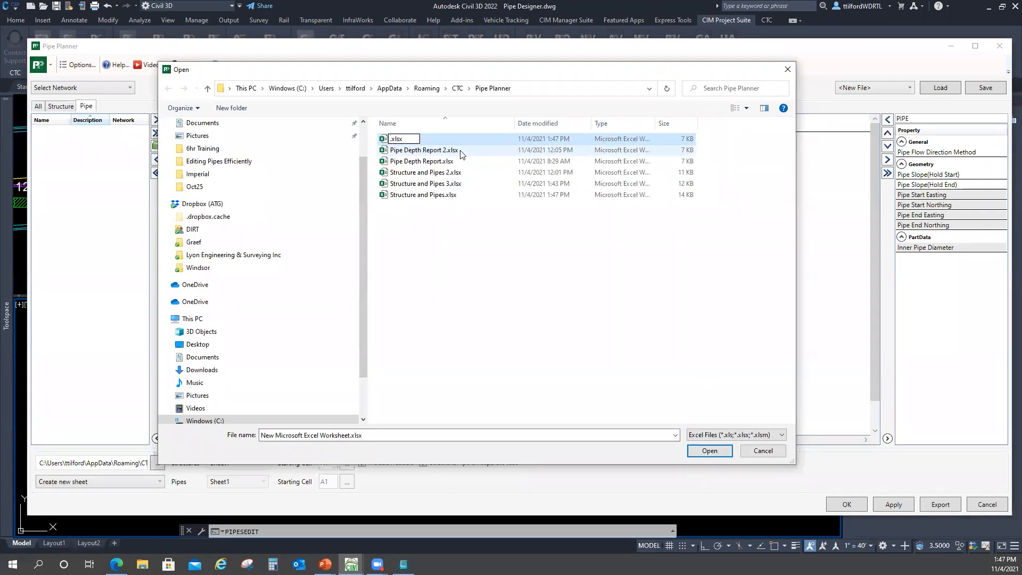
pyautogui.write('PIPE')
pyautogui.write(' dE')
pyautogui.press('BackSpace')
pyautogui.write('Dept')
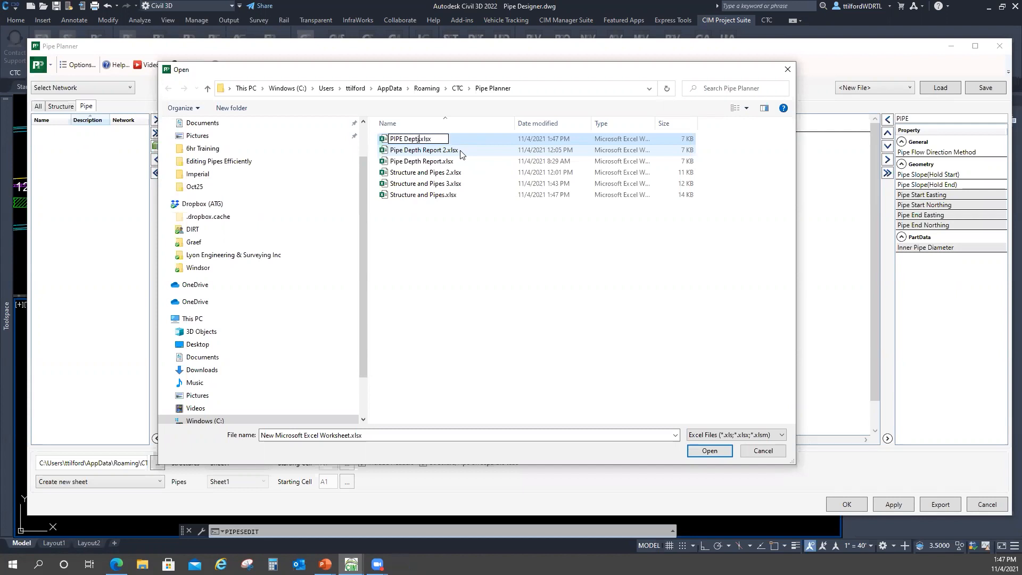
pyautogui.write('j')
pyautogui.press('BackSpace')
pyautogui.write('h Report')
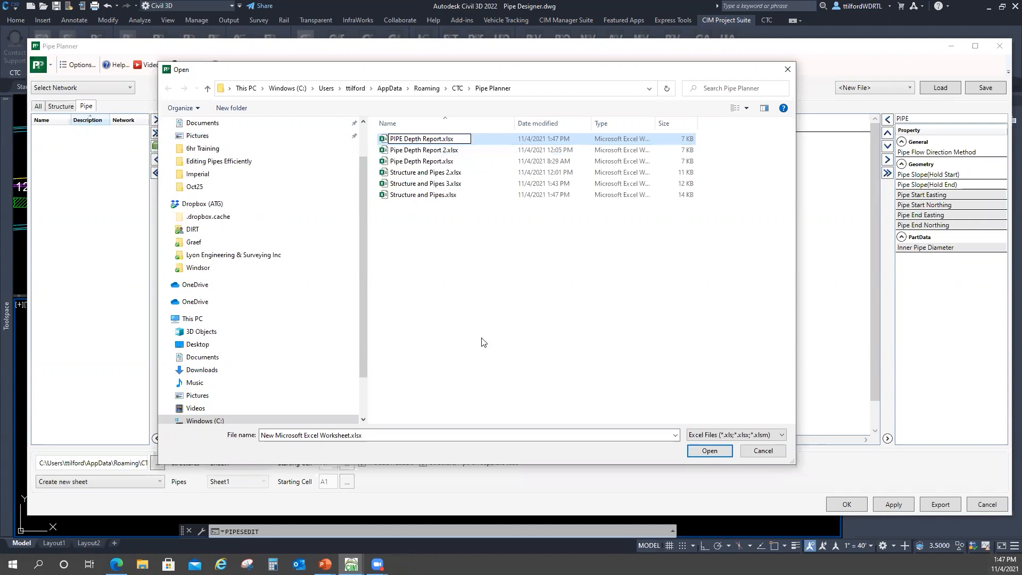
pyautogui.click(432, 219)
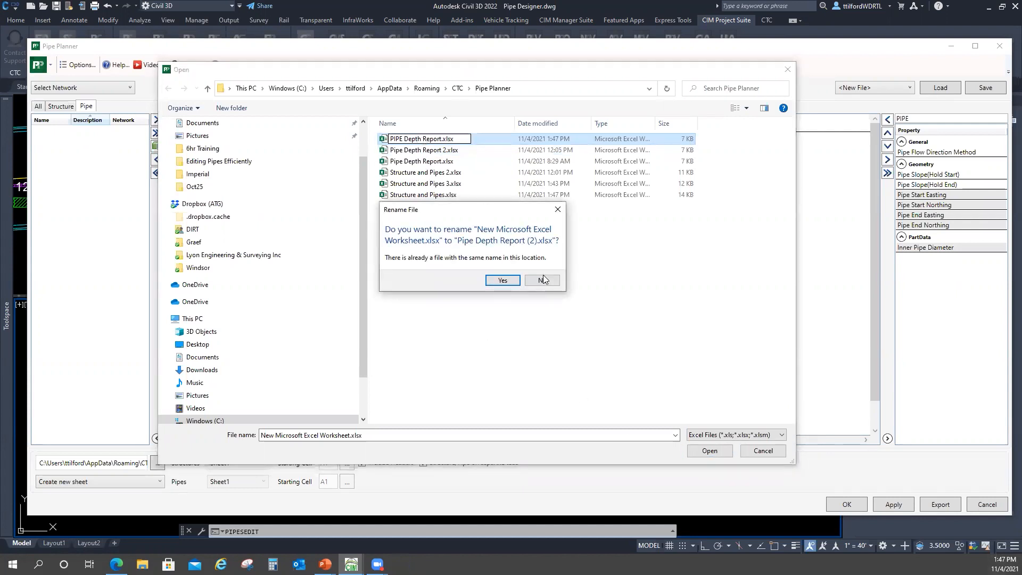
pyautogui.click(558, 209)
# Rename the new worksheet file as Pipe Depth Report 3, reusing the name copied from Pipe Depth Report 2
pyautogui.click(432, 151)
pyautogui.rightClick(432, 151)
pyautogui.click(413, 151)
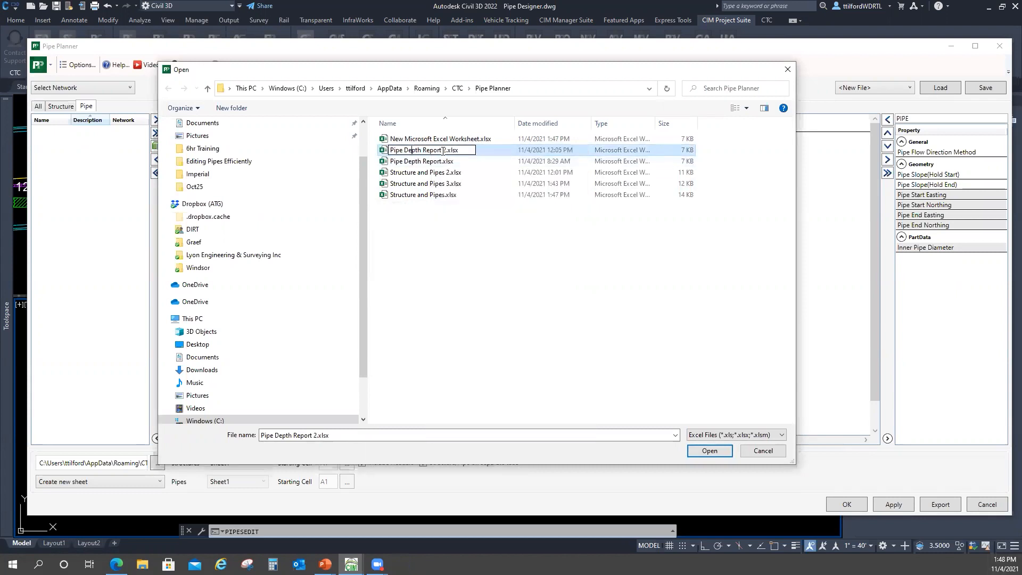
pyautogui.moveTo(446, 150); pyautogui.dragTo(384, 146)
pyautogui.rightClick(398, 150)
pyautogui.click(424, 181)
pyautogui.click(425, 139)
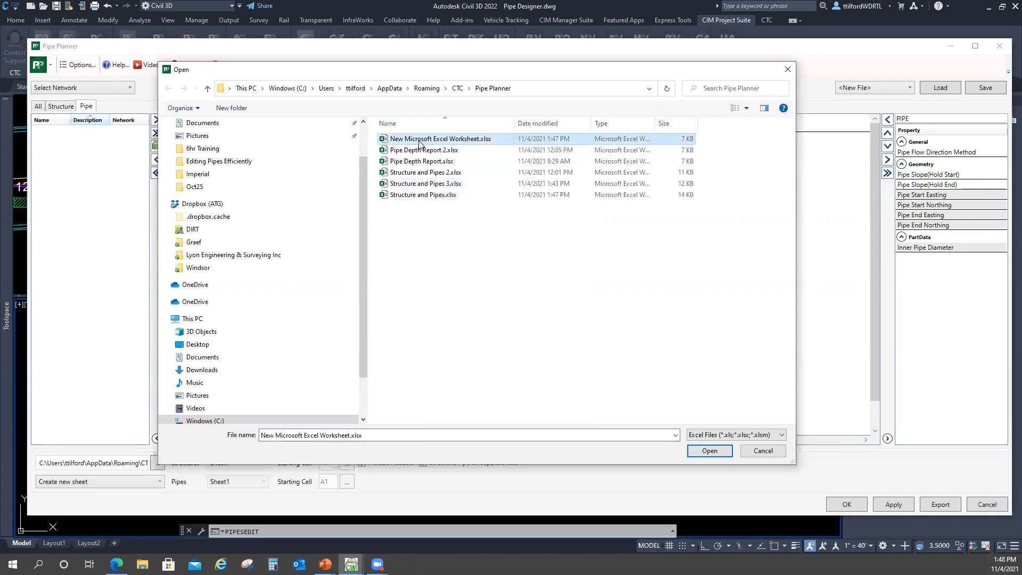
pyautogui.click(425, 139)
pyautogui.rightClick(426, 141)
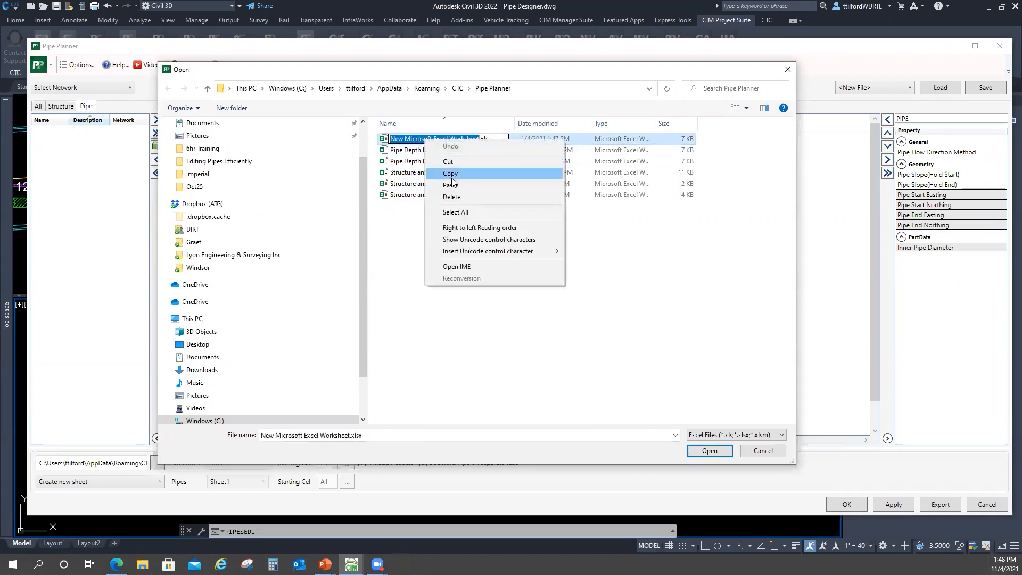
pyautogui.click(450, 185)
pyautogui.press('BackSpace')
pyautogui.write('3')
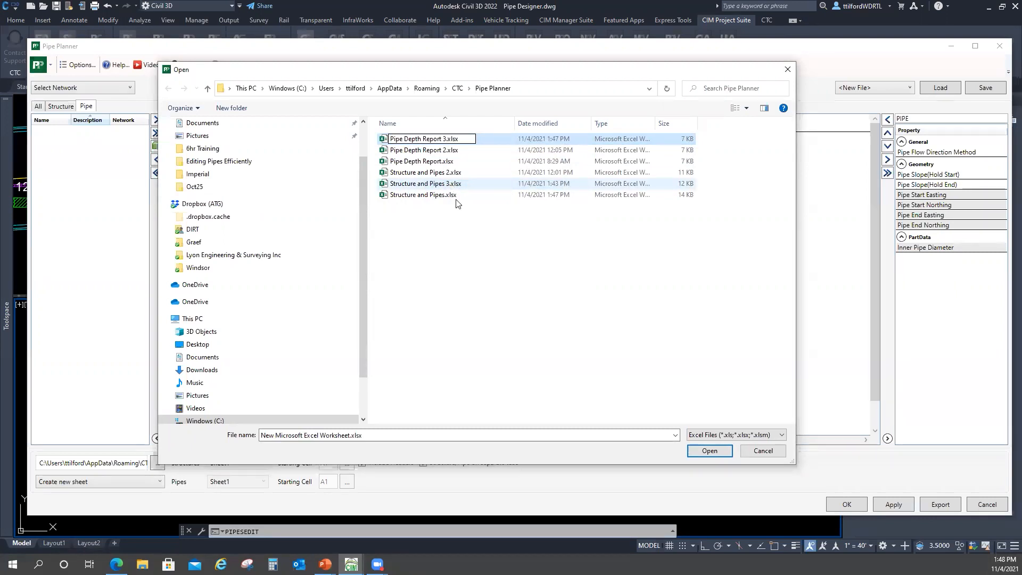
pyautogui.press('Return')
# Choose Pipe Depth Report 3.xlsx as the output file and export the tables to new sheets in it
pyautogui.click(427, 152)
pyautogui.click(709, 453)
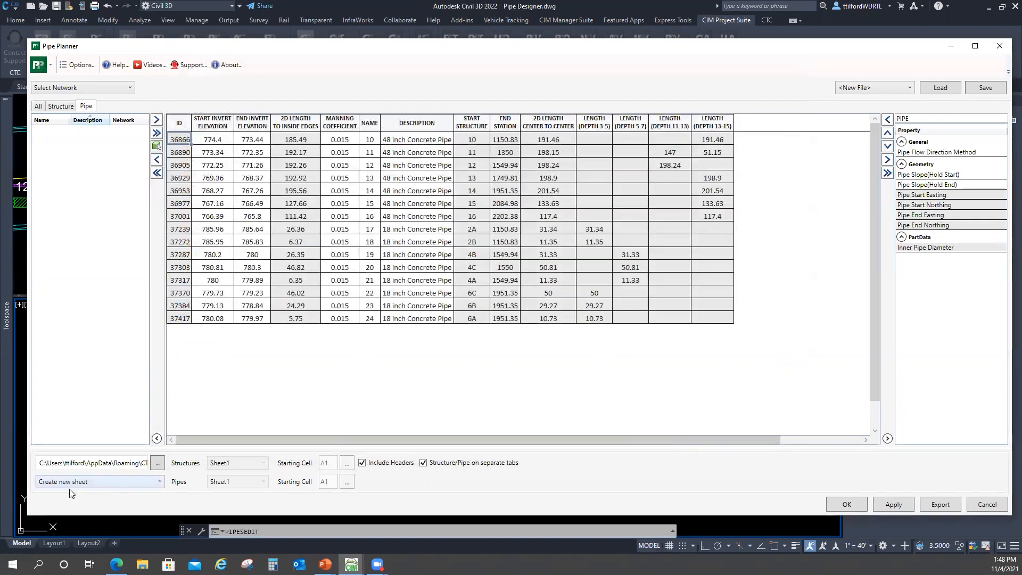
pyautogui.click(940, 505)
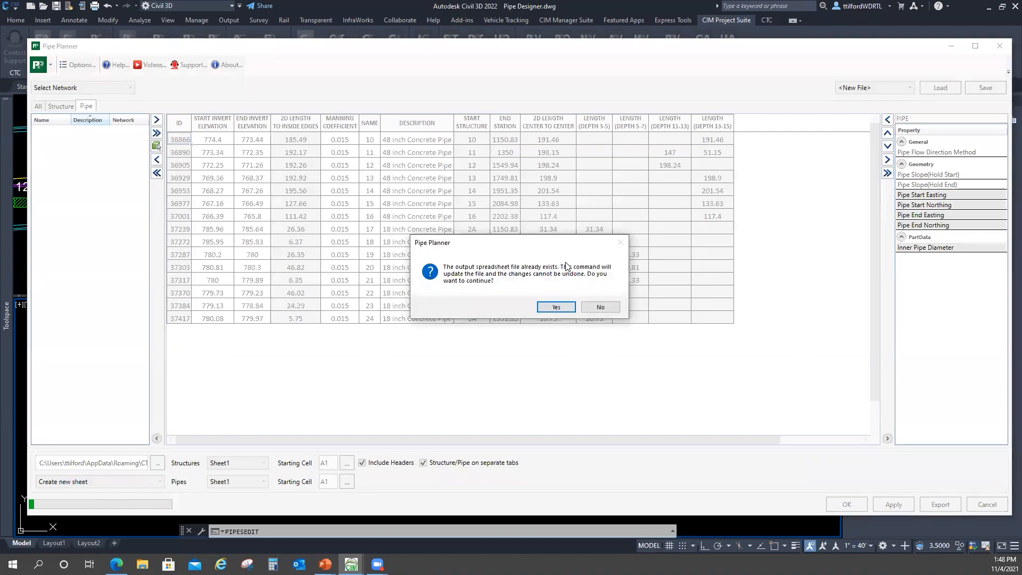
pyautogui.click(557, 303)
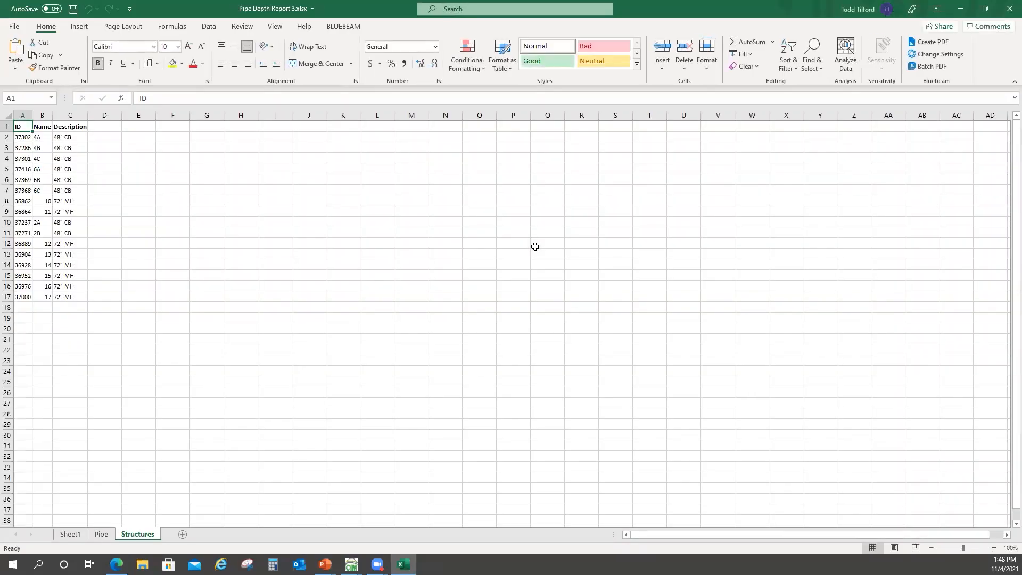
# Review the exported depth interval columns on the Pipe sheet, and close the workbook
pyautogui.click(101, 534)
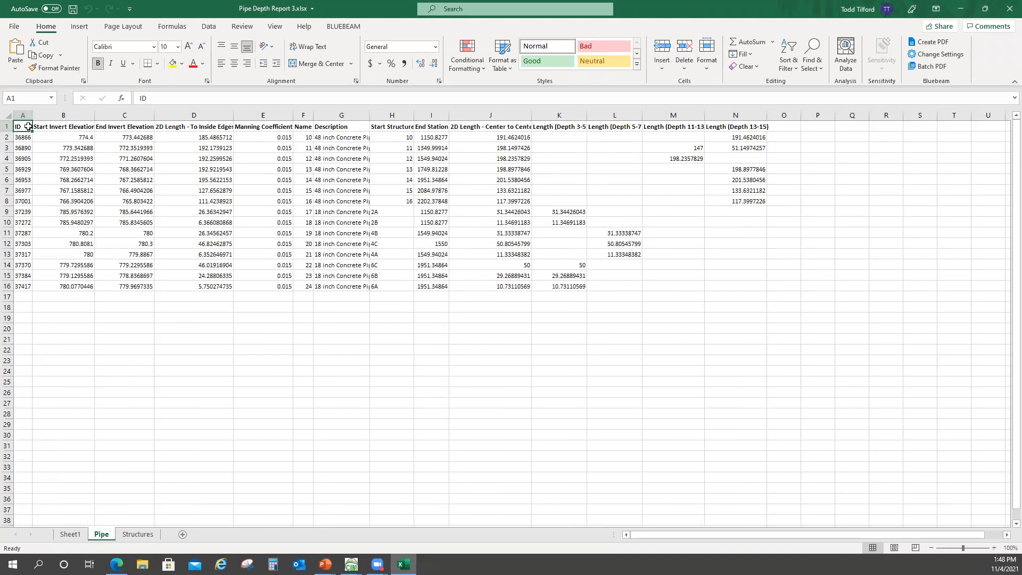
pyautogui.click(61, 297)
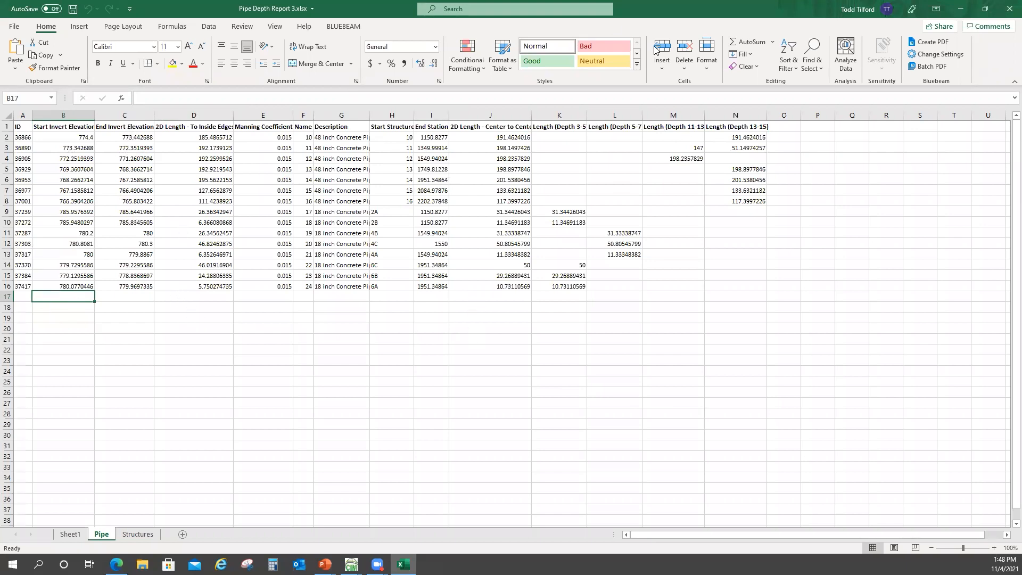
pyautogui.click(1008, 11)
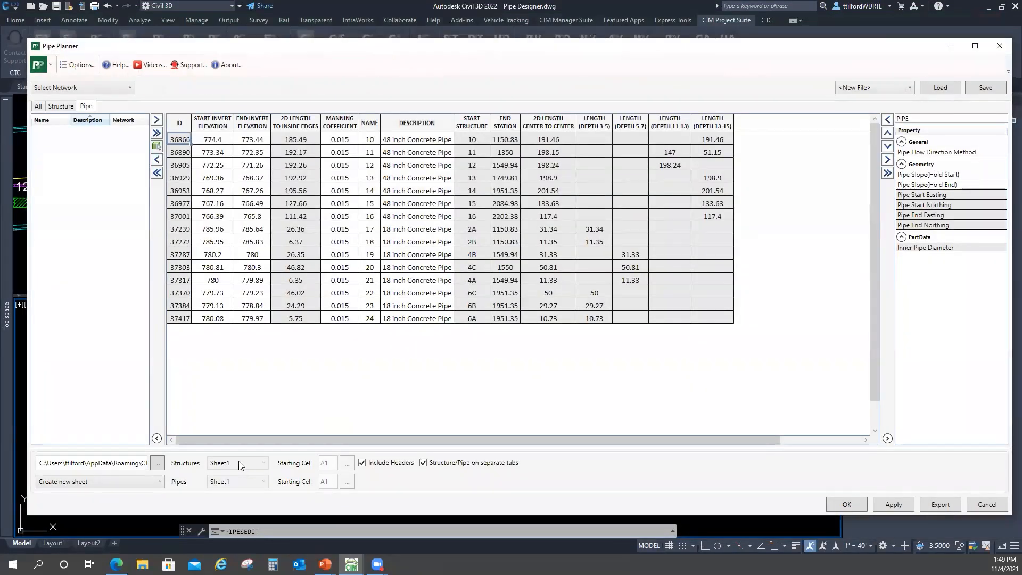
# Set the export to write to an existing sheet, with the structures starting at cell B2
pyautogui.click(83, 483)
pyautogui.click(83, 504)
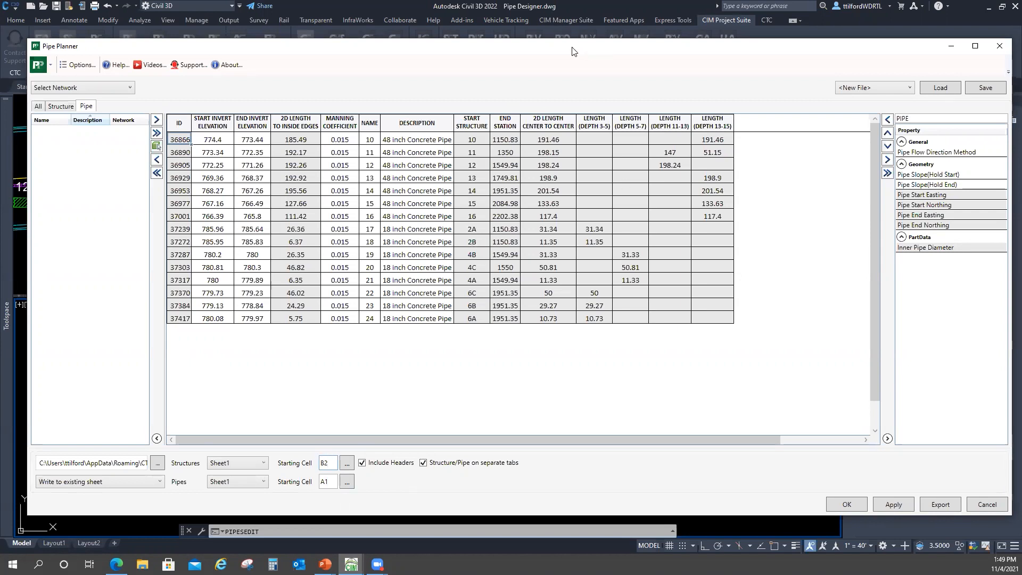
pyautogui.moveTo(564, 56); pyautogui.dragTo(548, 59)
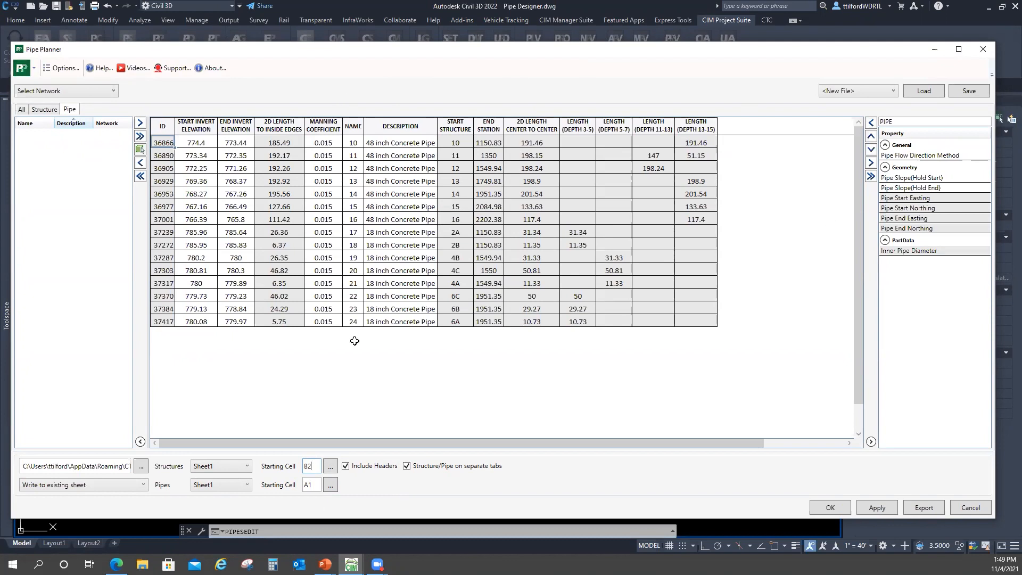
# Replace the PIPE property filter with a search for catchment
pyautogui.click(920, 124)
pyautogui.press('BackSpace')
pyautogui.press('BackSpace')
pyautogui.press('BackSpace')
pyautogui.press('BackSpace')
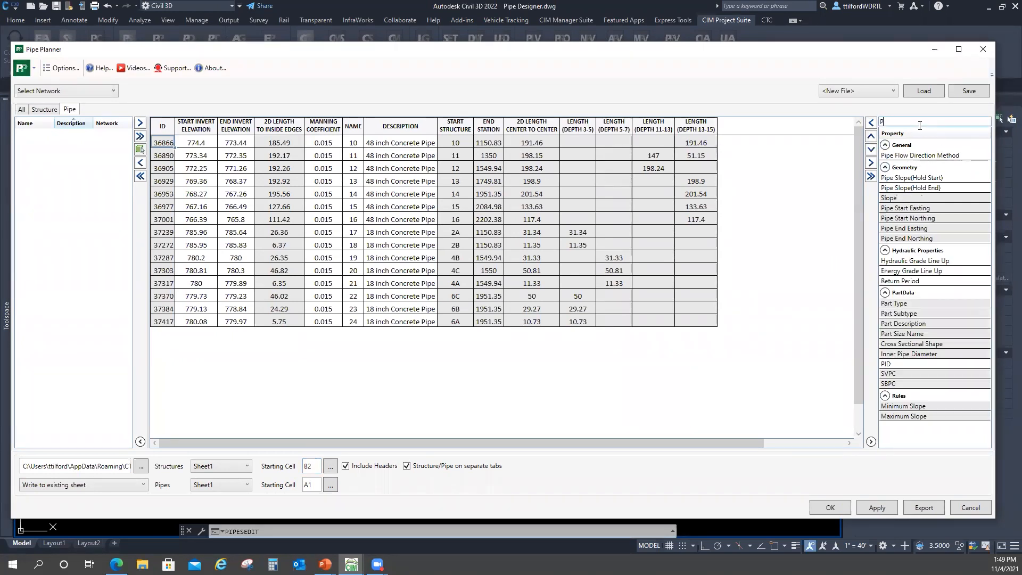
pyautogui.write('ca')
pyautogui.press('BackSpace')
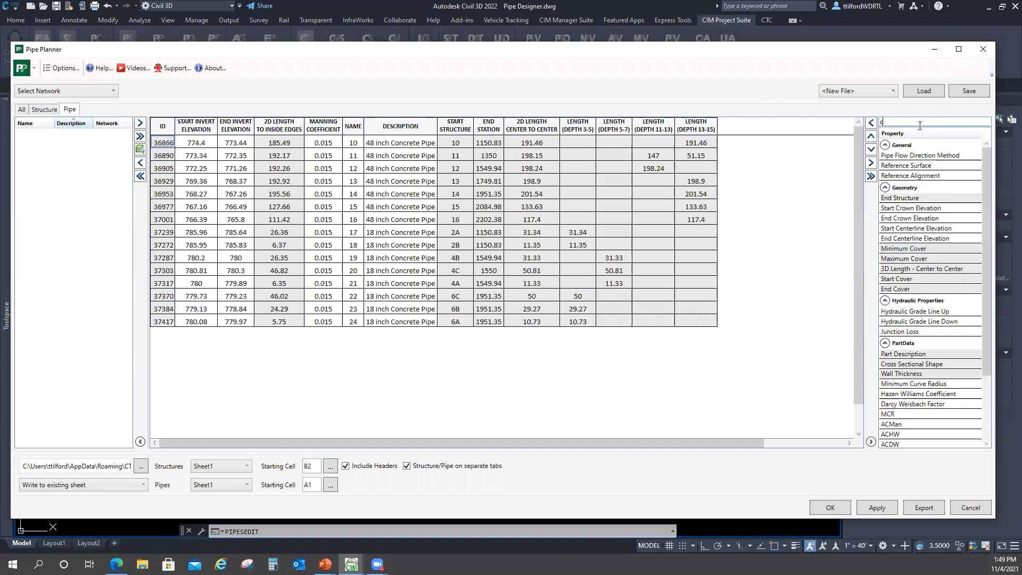
pyautogui.write('atchment')
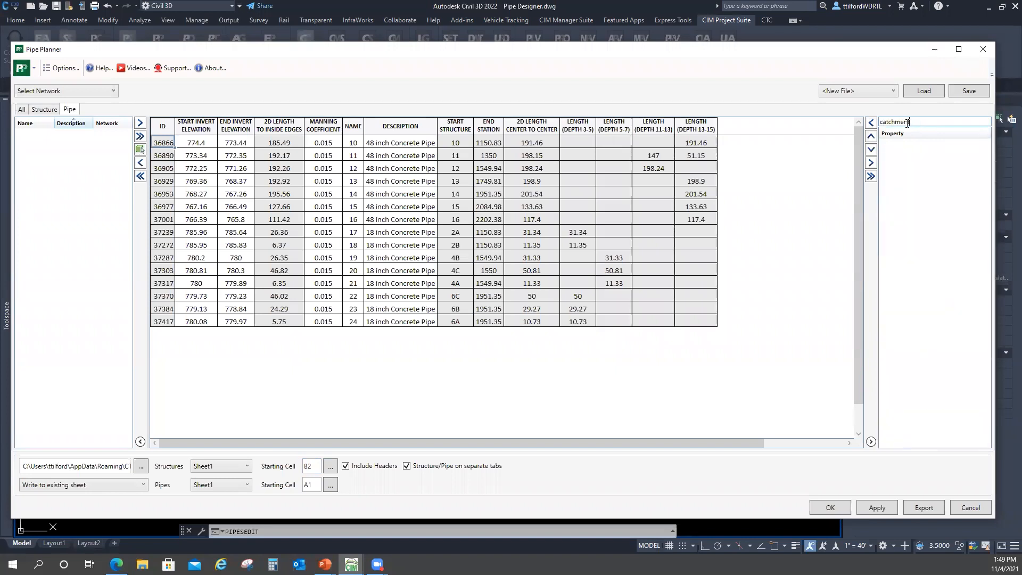
# Show the structure table and clear the catchment filter from its property list
pyautogui.click(54, 111)
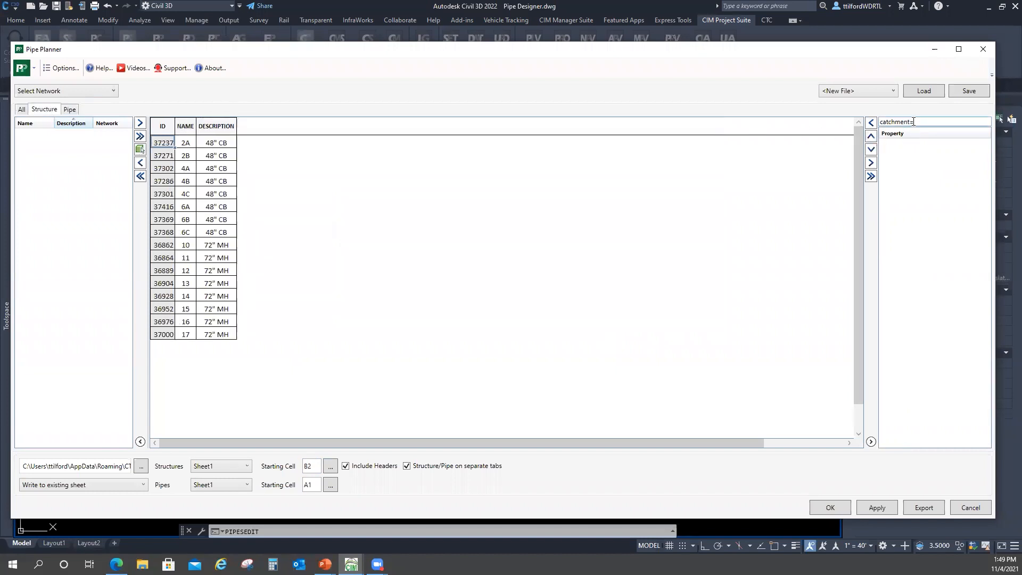
pyautogui.press('BackSpace')
pyautogui.press('BackSpace')
pyautogui.press('BackSpace')
pyautogui.press('BackSpace')
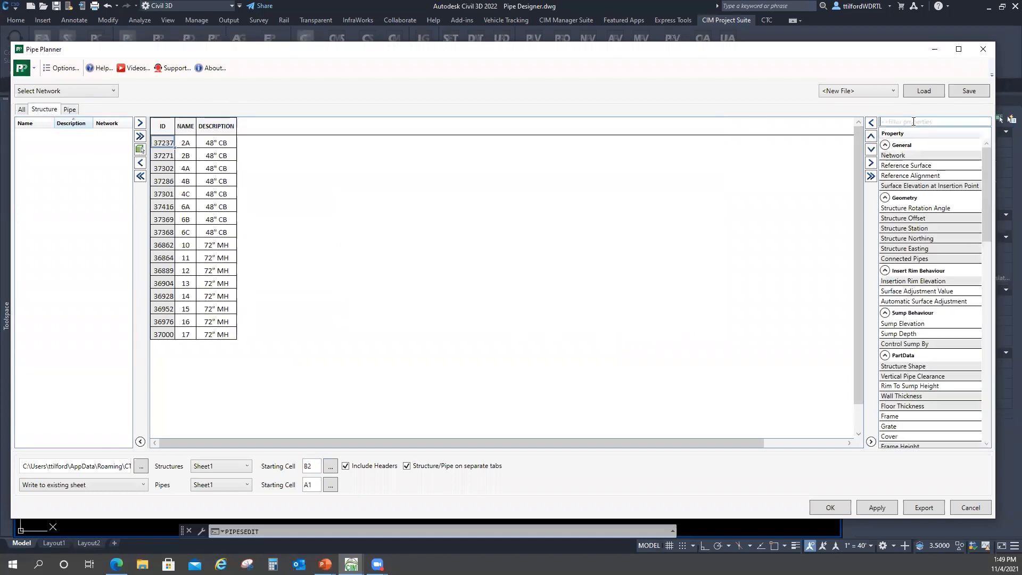
# Add the catchment Name, Area, Time of Concentration and Weighted Runoff Coefficient as columns to the structure table
pyautogui.scroll(-15, 932, 264)
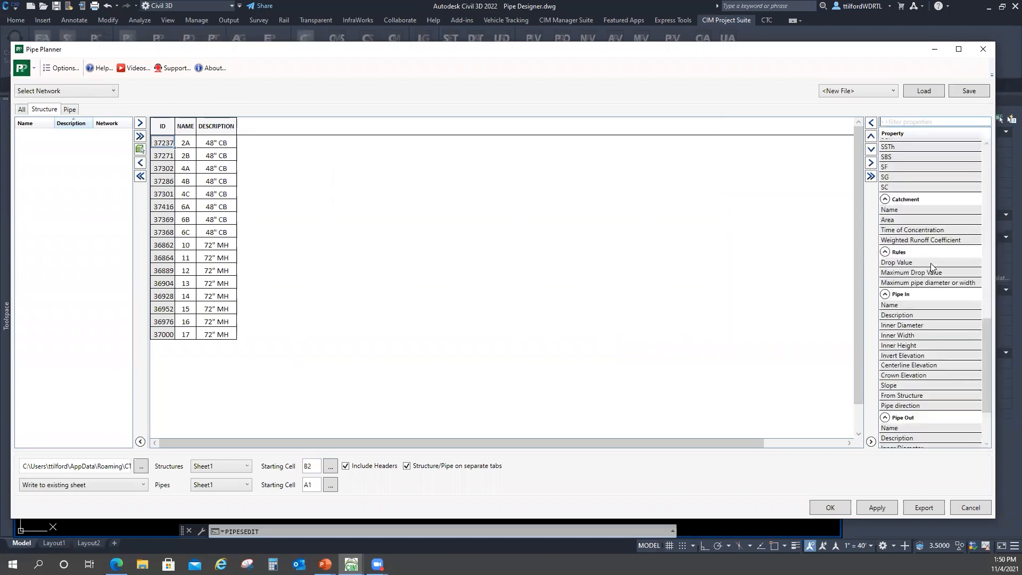
pyautogui.scroll(5, 933, 348)
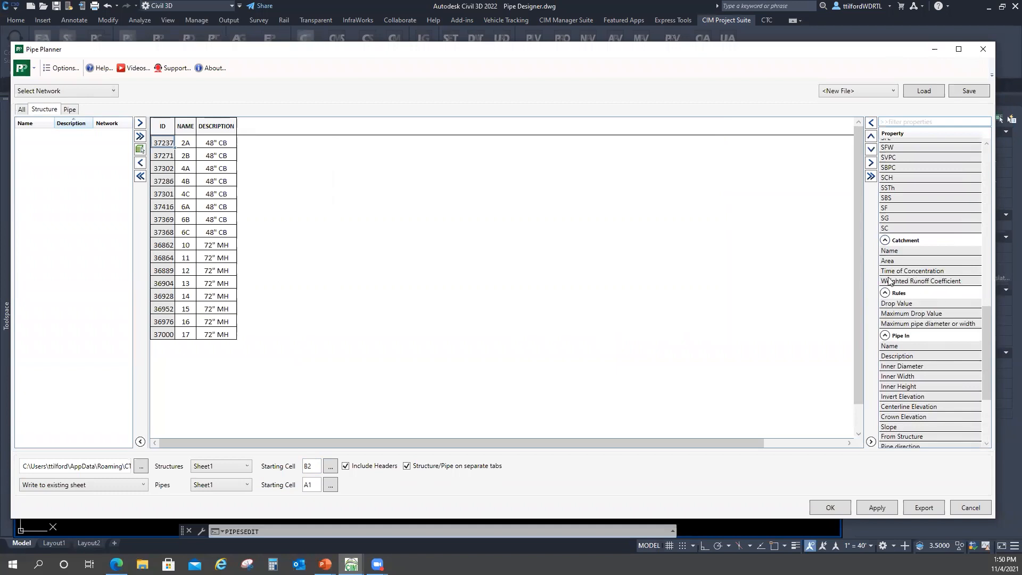
pyautogui.click(908, 253)
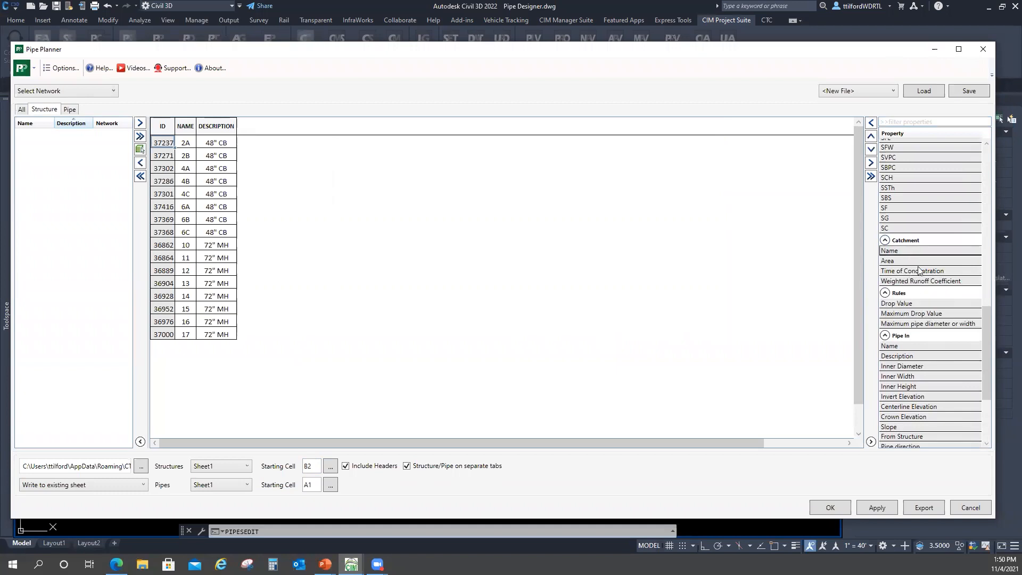
pyautogui.keyDown('shift'); pyautogui.click(909, 282); pyautogui.keyUp('shift')
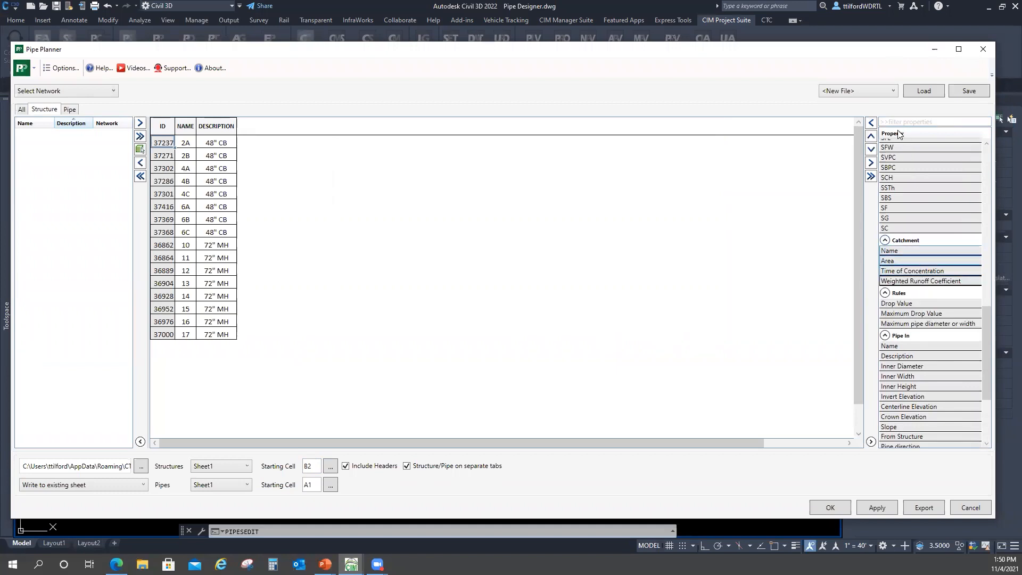
pyautogui.click(872, 126)
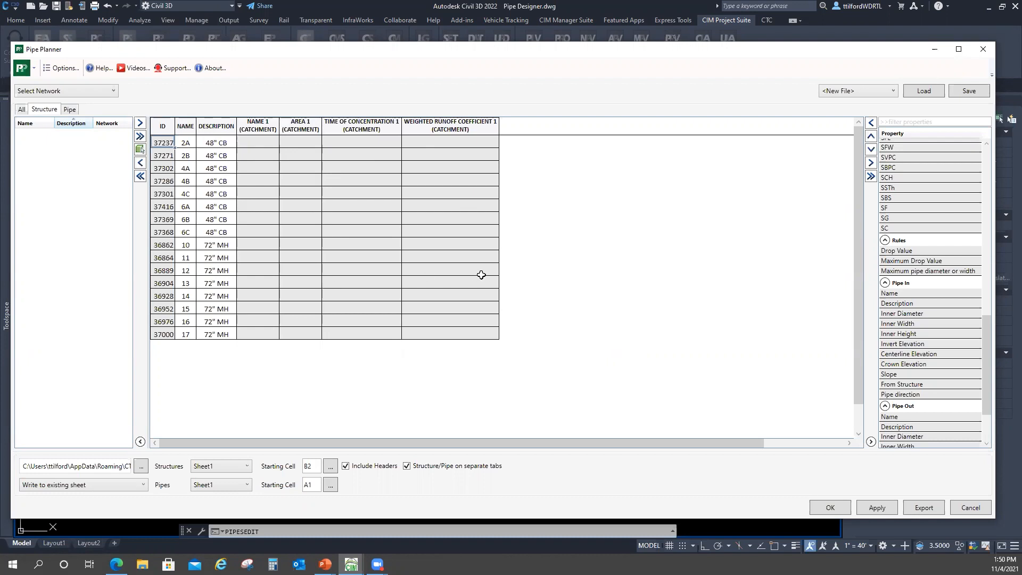
# Close Pipe Planner without applying anything, and switch to the Parts Tagger drawing
pyautogui.moveTo(628, 53); pyautogui.dragTo(613, 55)
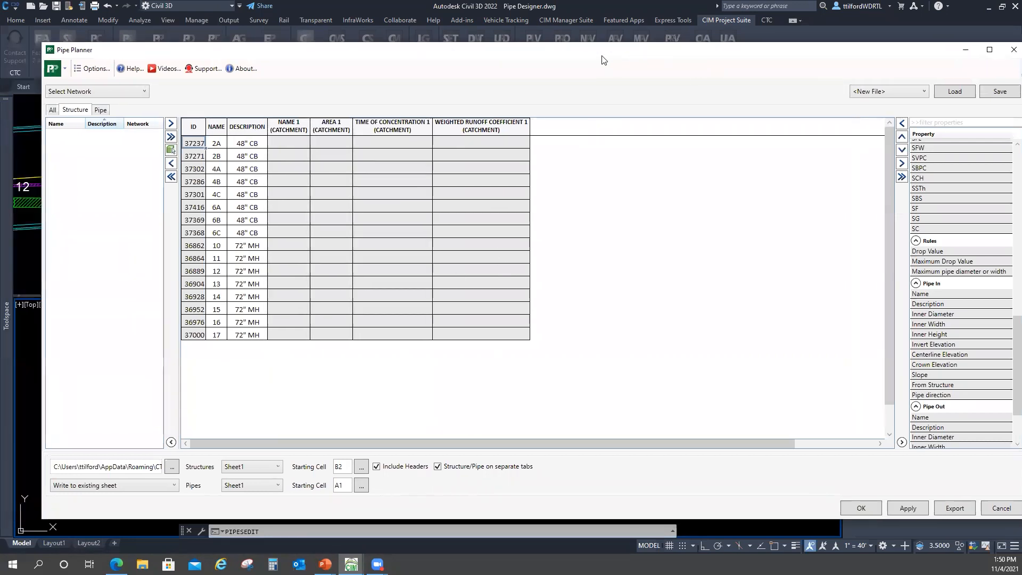
pyautogui.moveTo(939, 52); pyautogui.dragTo(861, 69)
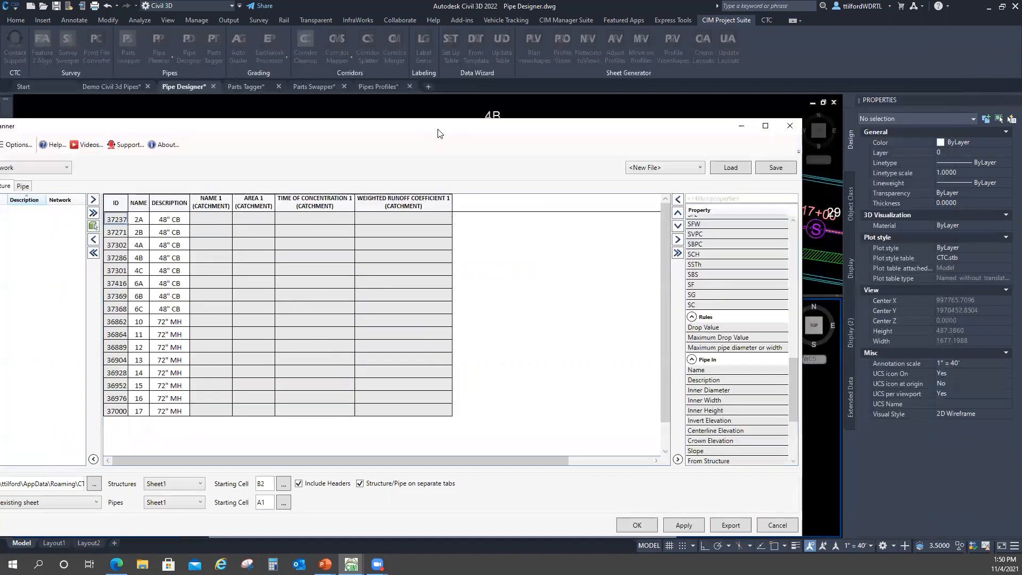
pyautogui.moveTo(438, 128); pyautogui.dragTo(445, 53)
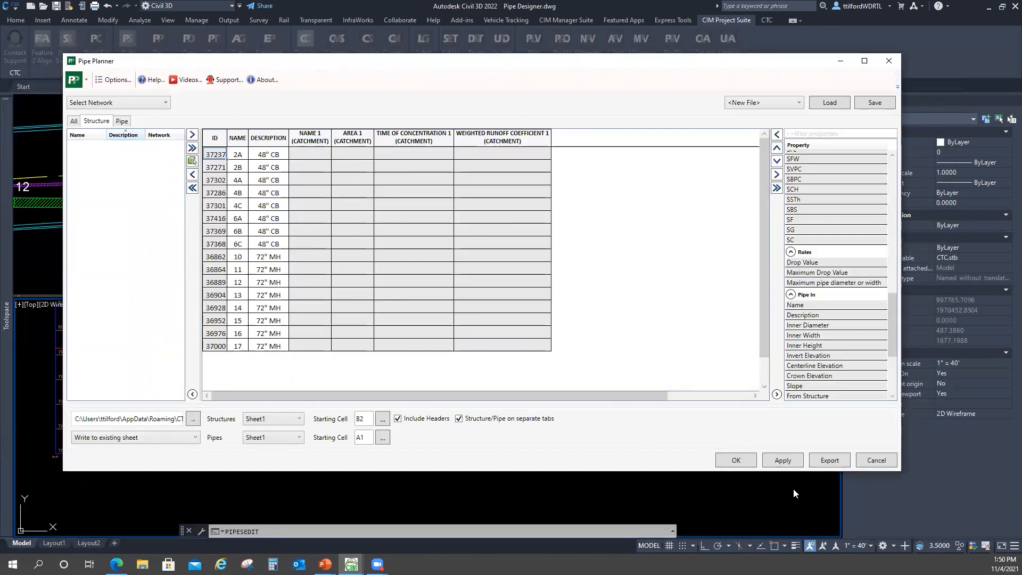
pyautogui.click(876, 460)
pyautogui.click(264, 89)
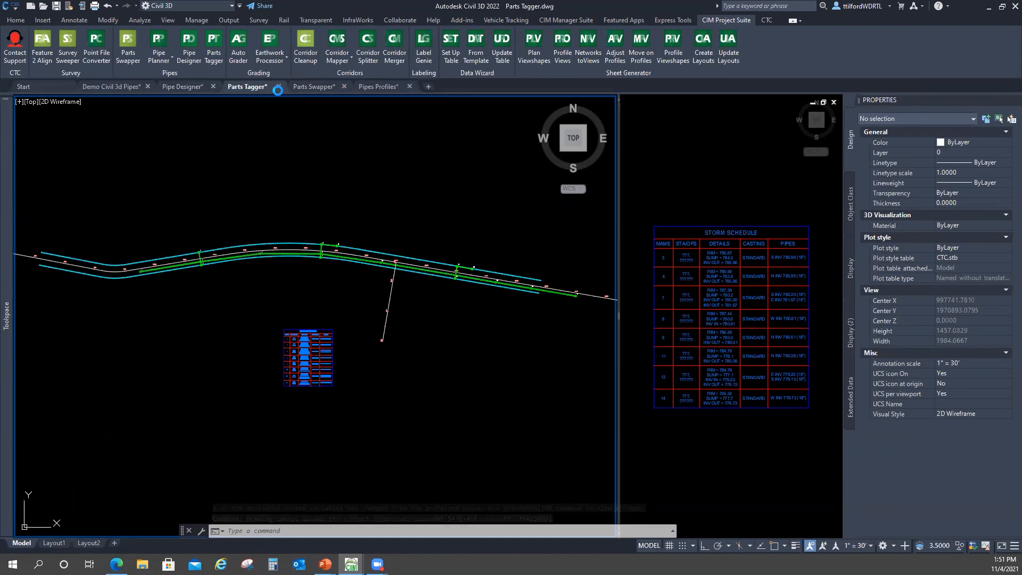
# Examine the storm schedule table and the storm pipe network along the road alignment
pyautogui.click(430, 381)
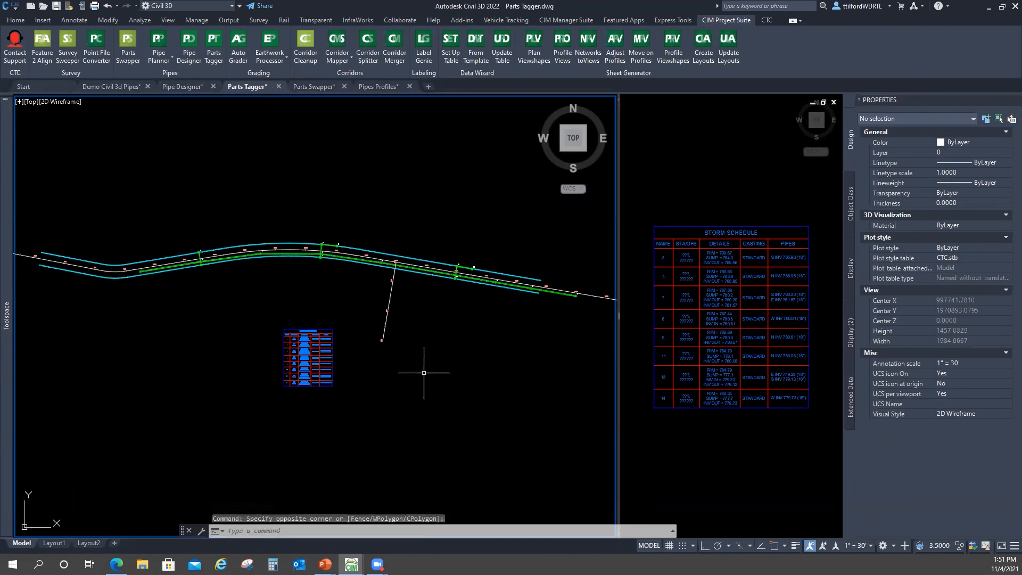
pyautogui.moveTo(314, 372); pyautogui.dragTo(329, 349, button='middle')
pyautogui.scroll(5, 333, 339)
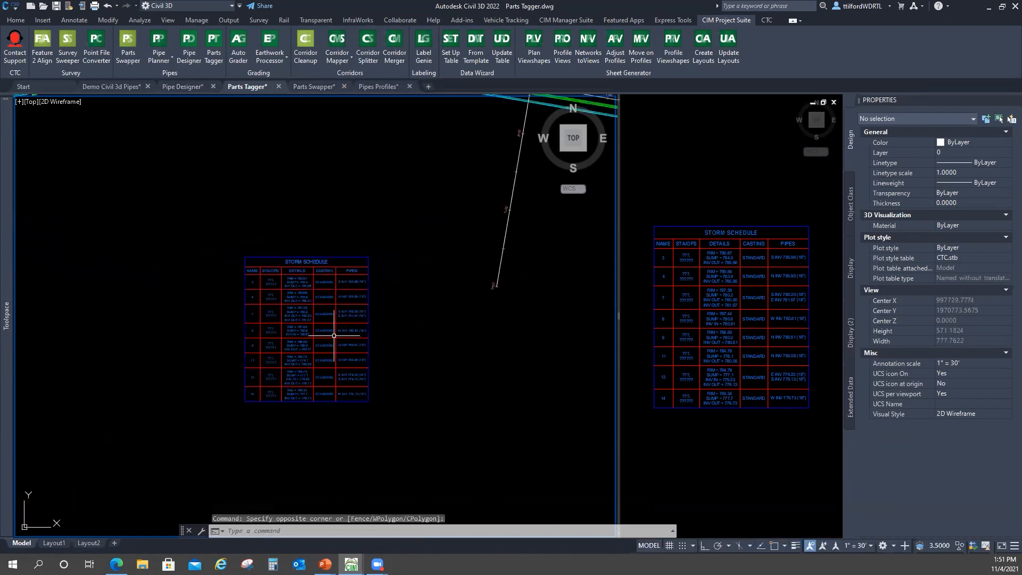
pyautogui.scroll(-8, 333, 335)
pyautogui.scroll(3, 448, 283)
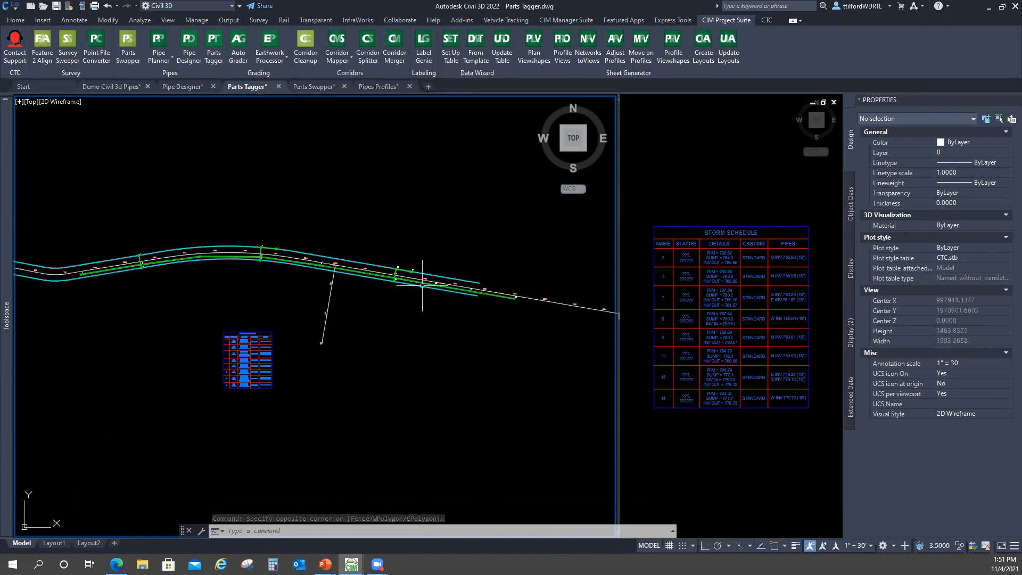
pyautogui.scroll(-1, 227, 304)
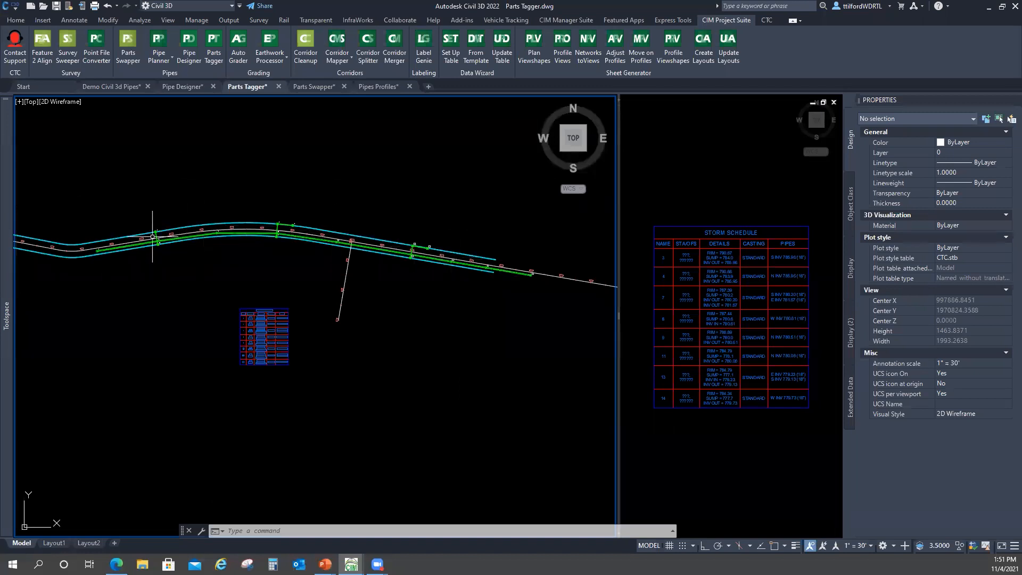
pyautogui.moveTo(215, 301); pyautogui.dragTo(275, 287, button='middle')
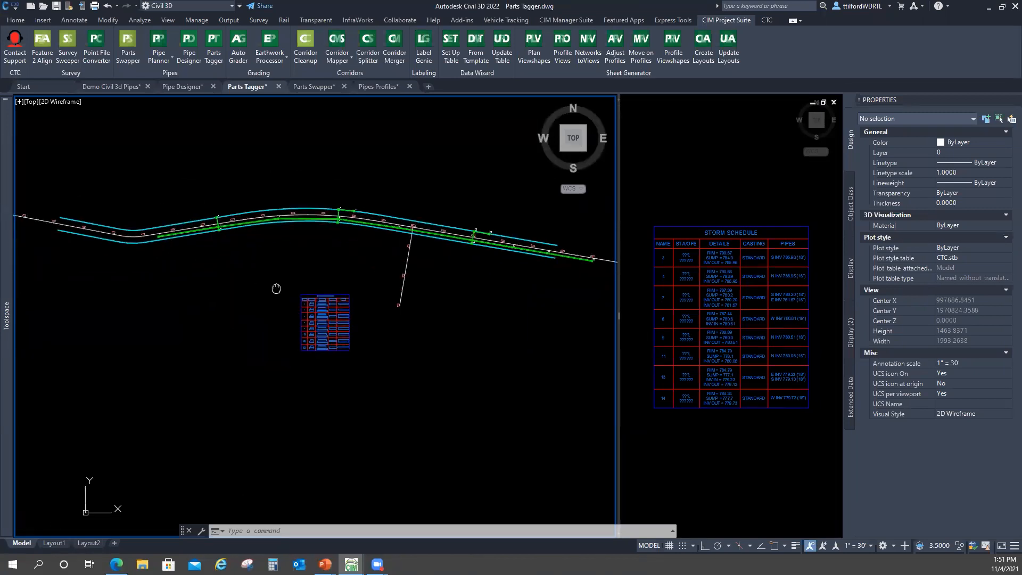
pyautogui.moveTo(214, 254); pyautogui.dragTo(209, 285, button='middle')
pyautogui.scroll(-2, 150, 267)
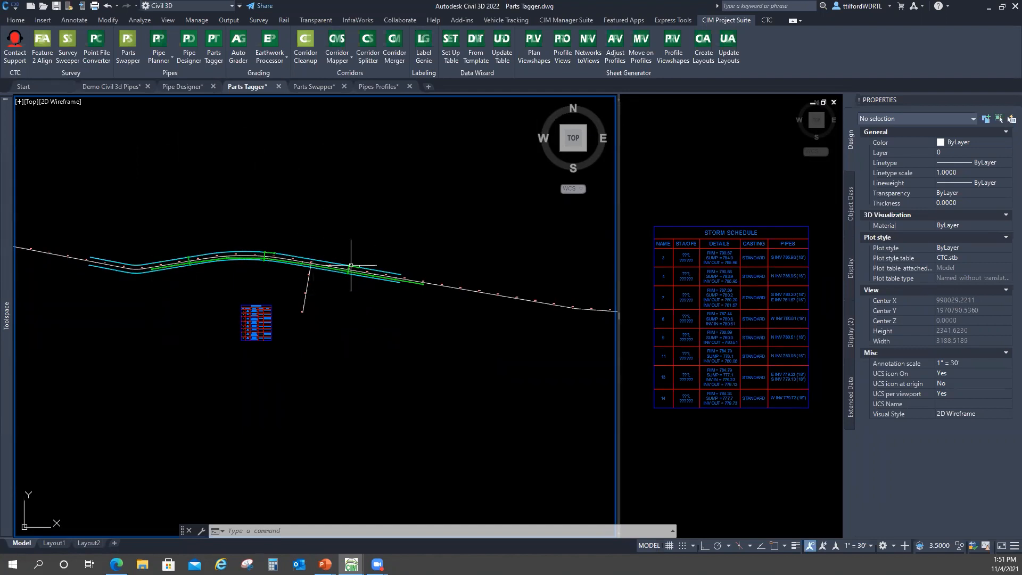
# Open the Storm network for editing through the pipe crossing the road near station 20+00
pyautogui.scroll(5, 351, 265)
pyautogui.click(339, 271)
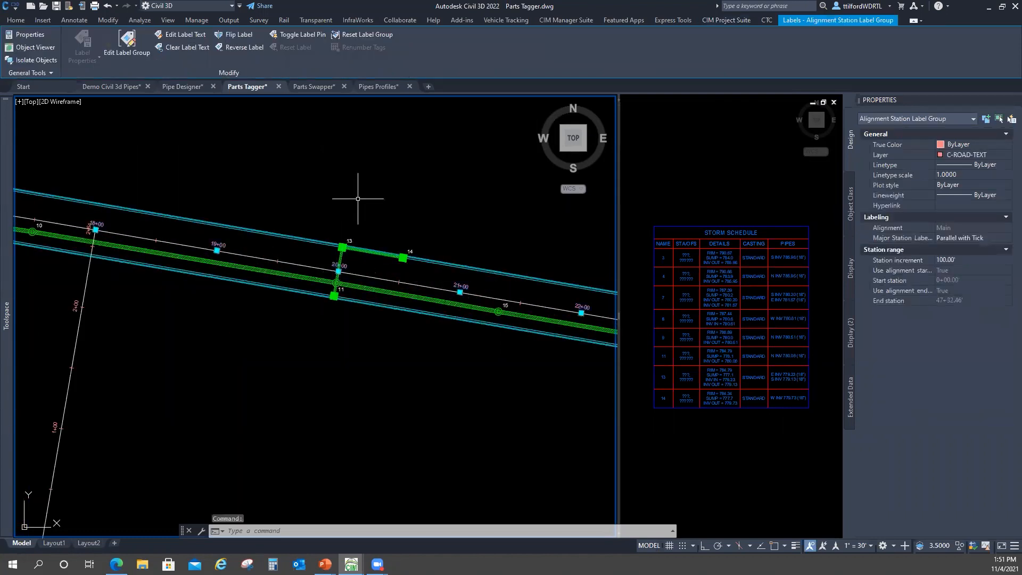
pyautogui.press('Escape')
pyautogui.click(336, 285)
pyautogui.rightClick(388, 206)
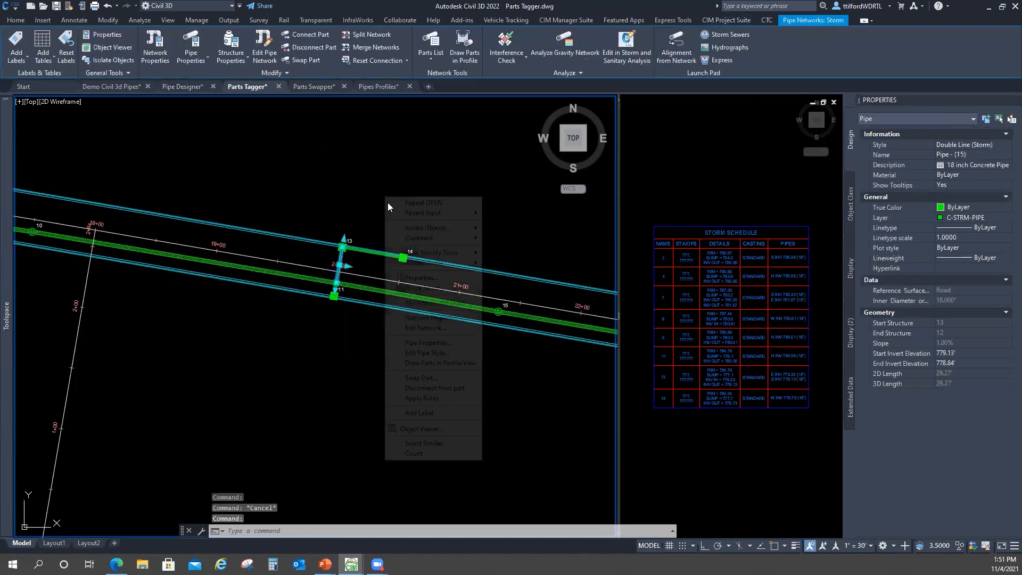
pyautogui.click(424, 327)
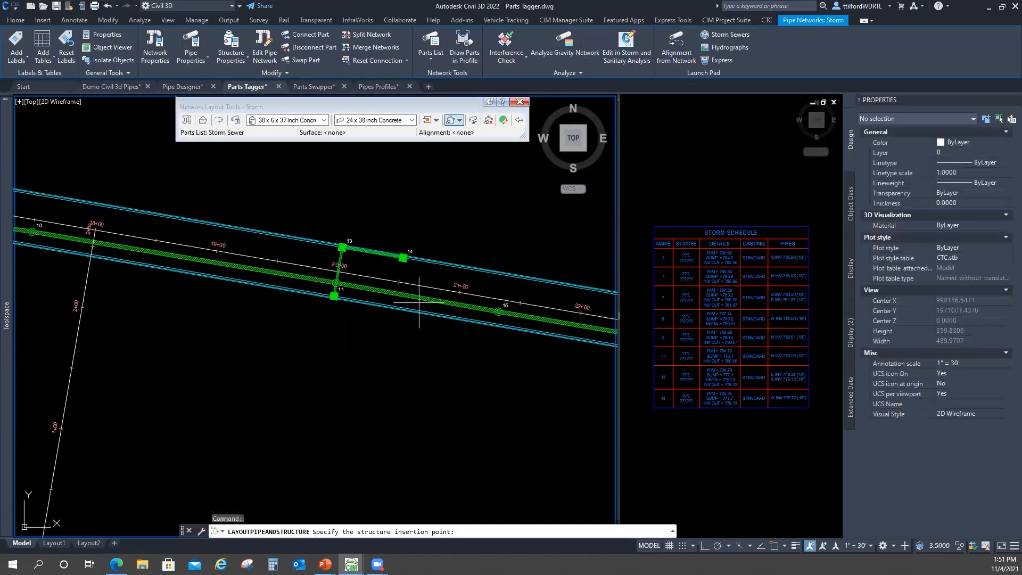
# Review the network's structure table for reference alignments, stations and offsets, and close it along with the layout tools
pyautogui.click(504, 120)
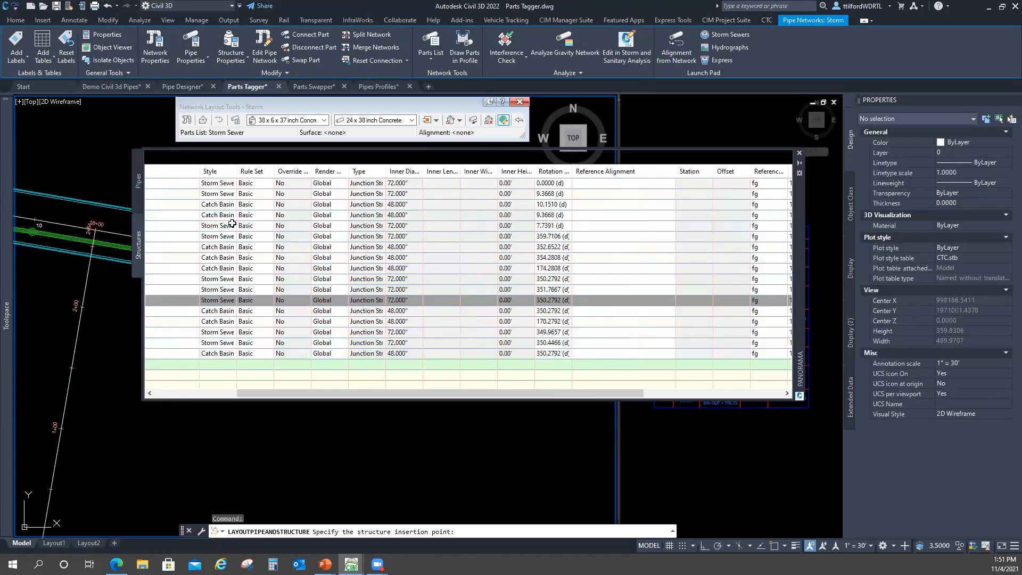
pyautogui.moveTo(456, 393); pyautogui.dragTo(267, 391)
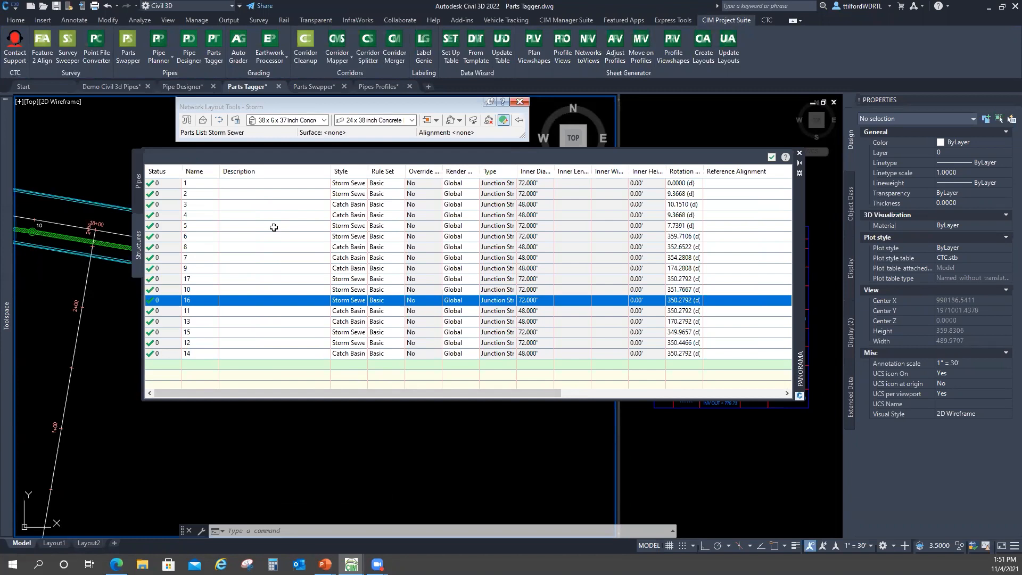
pyautogui.click(799, 154)
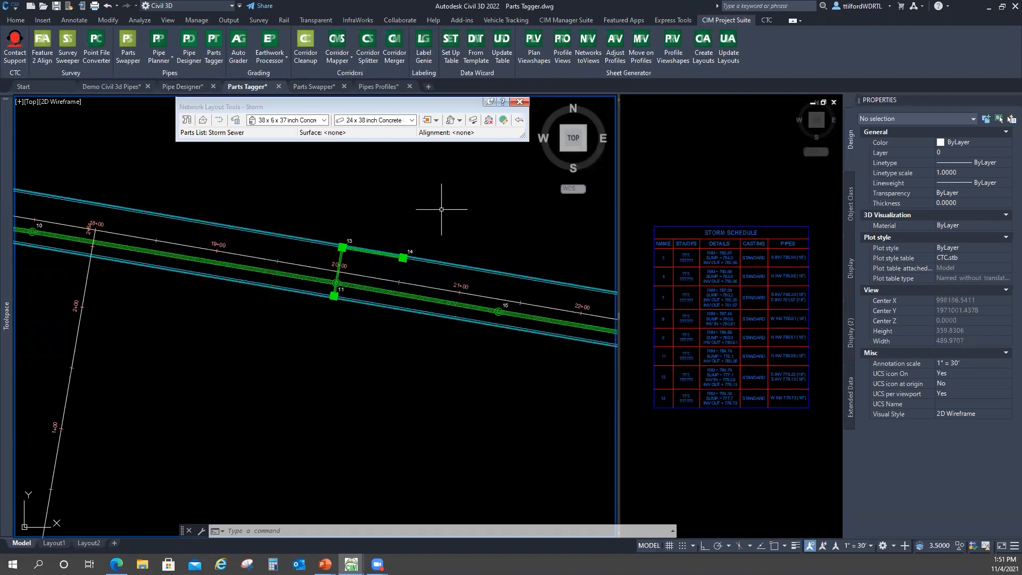
pyautogui.click(520, 102)
# Open the structure properties of manhole 1 near station 10+00
pyautogui.scroll(-5, 342, 207)
pyautogui.scroll(-4, 258, 203)
pyautogui.scroll(6, 277, 212)
pyautogui.click(231, 249)
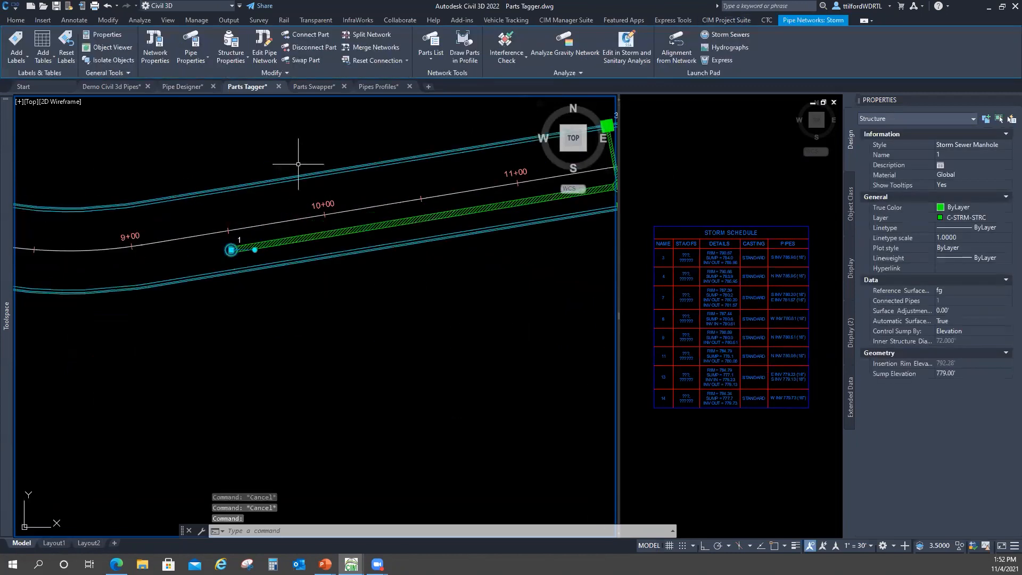
pyautogui.rightClick(300, 166)
pyautogui.click(339, 312)
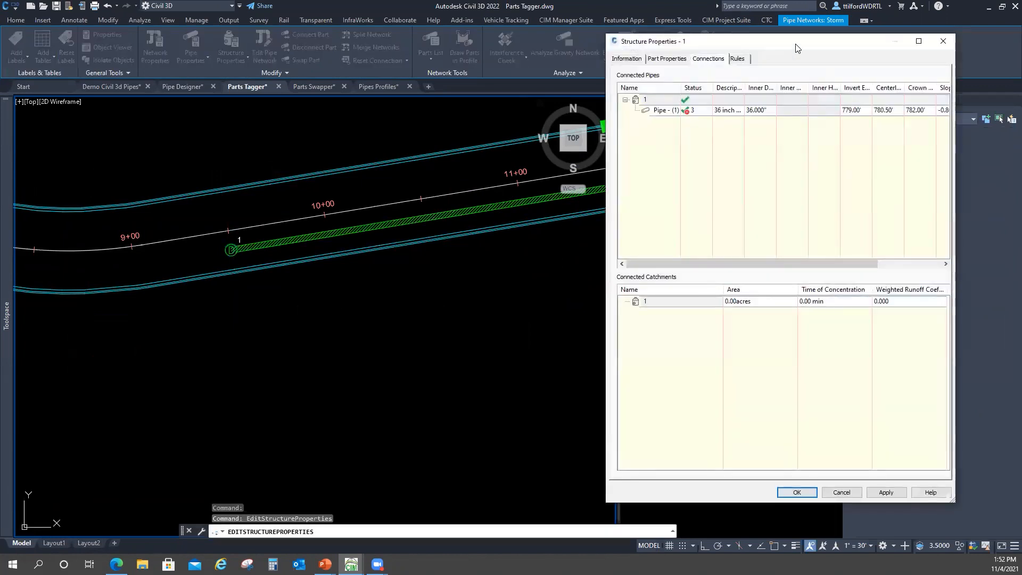
pyautogui.moveTo(797, 49); pyautogui.dragTo(503, 68)
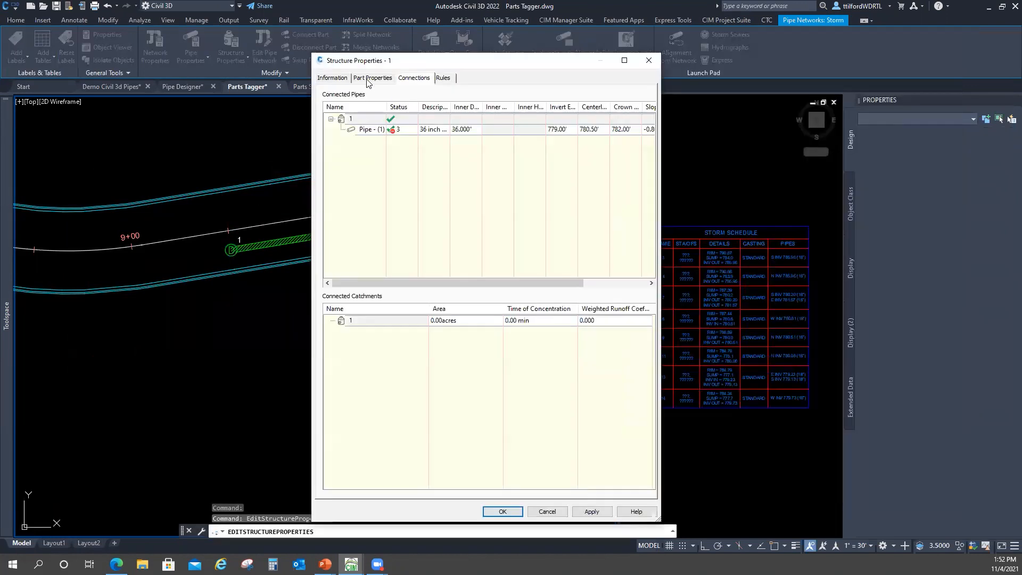
# Check which reference alignments are available for structure 1, and close its properties without choosing one
pyautogui.click(373, 78)
pyautogui.click(392, 140)
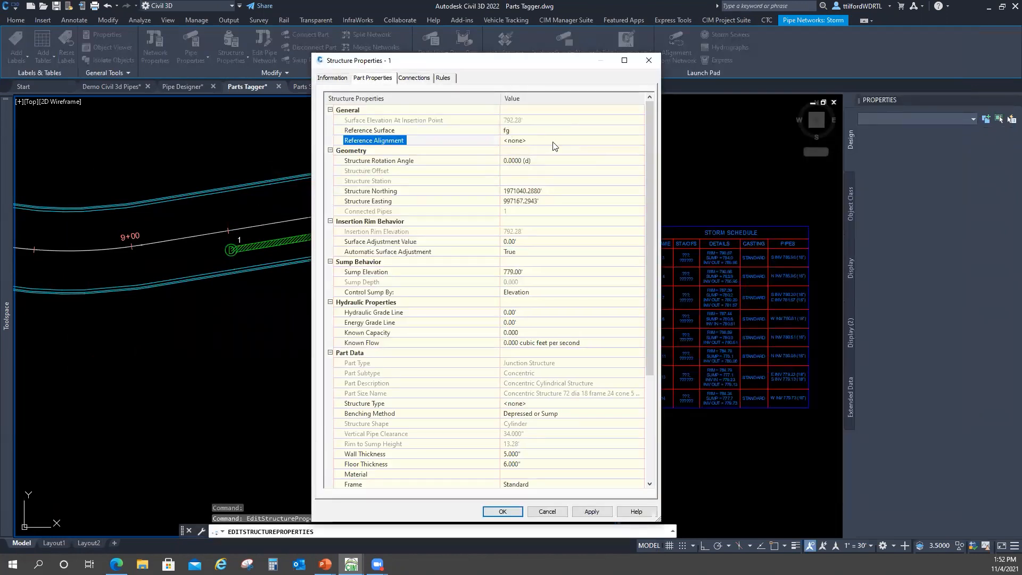
pyautogui.click(640, 140)
pyautogui.click(578, 138)
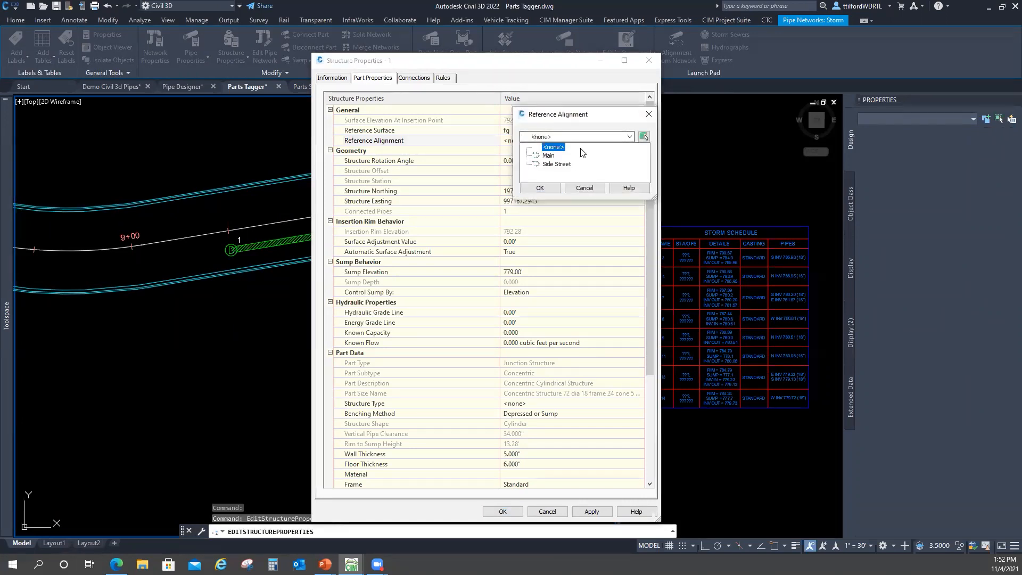
pyautogui.click(649, 114)
pyautogui.click(649, 114)
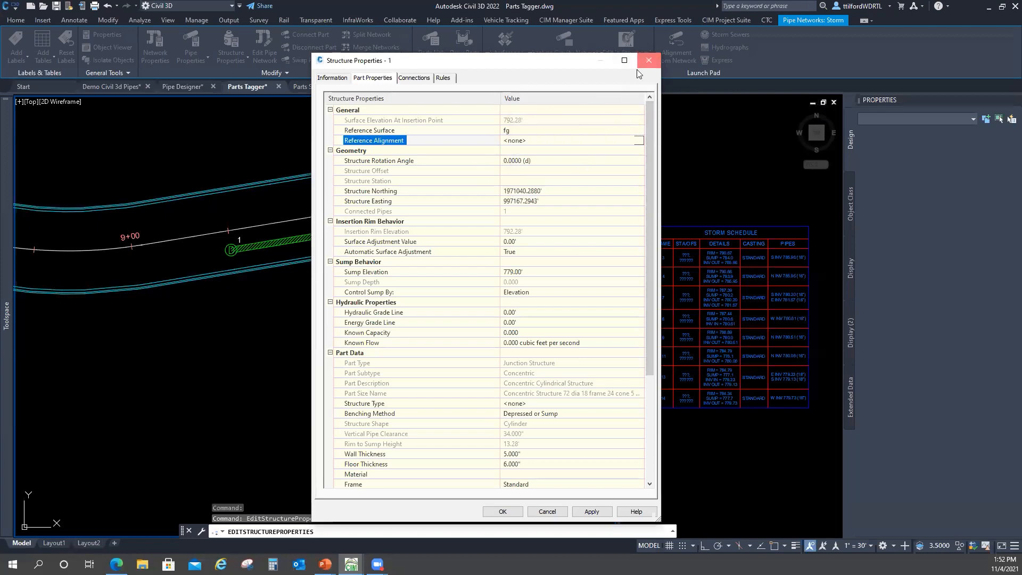
pyautogui.click(649, 60)
# Look over the structures and pipes along the main road, starting from structure 1
pyautogui.scroll(-2, 483, 193)
pyautogui.moveTo(483, 193); pyautogui.dragTo(287, 243, button='middle')
pyautogui.scroll(-2, 287, 244)
pyautogui.scroll(2, 482, 245)
pyautogui.moveTo(481, 245); pyautogui.dragTo(365, 242, button='middle')
pyautogui.scroll(-2, 364, 241)
pyautogui.scroll(2, 244, 239)
pyautogui.scroll(2, 176, 255)
pyautogui.scroll(2, 124, 259)
pyautogui.moveTo(123, 259); pyautogui.dragTo(370, 218, button='middle')
pyautogui.scroll(-5, 336, 218)
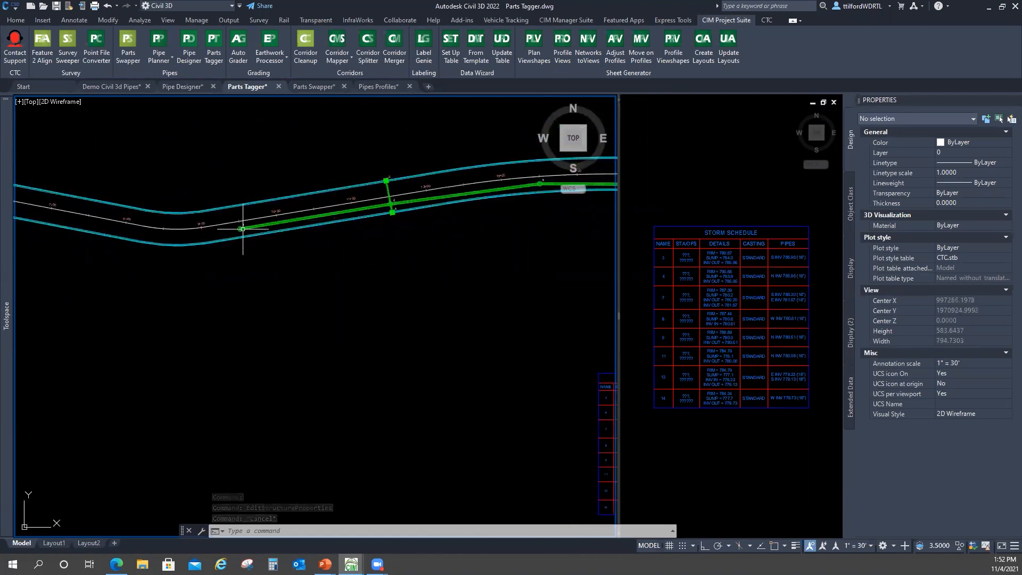
pyautogui.moveTo(479, 217); pyautogui.dragTo(405, 229, button='middle')
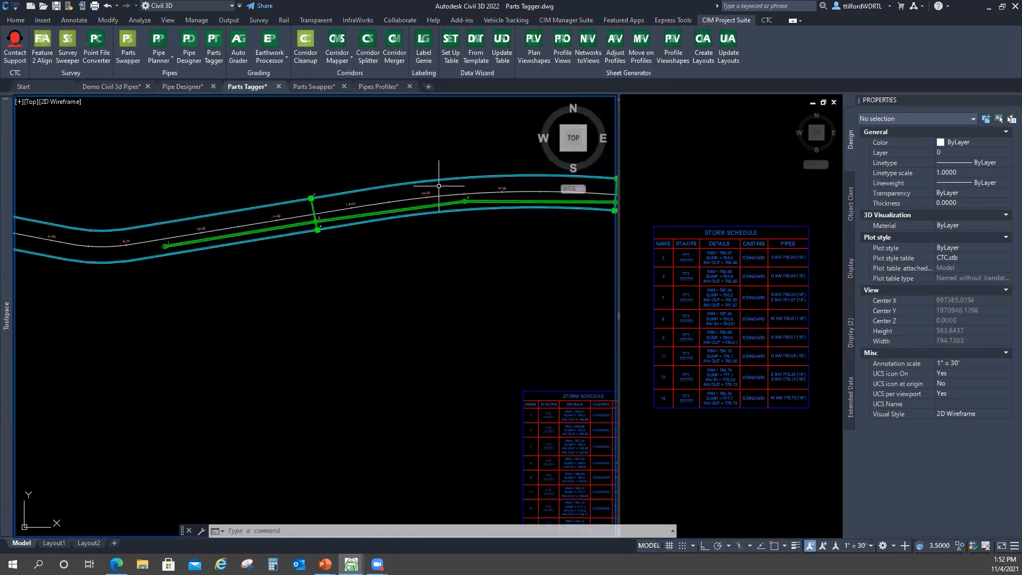
pyautogui.moveTo(520, 222); pyautogui.dragTo(416, 234, button='middle')
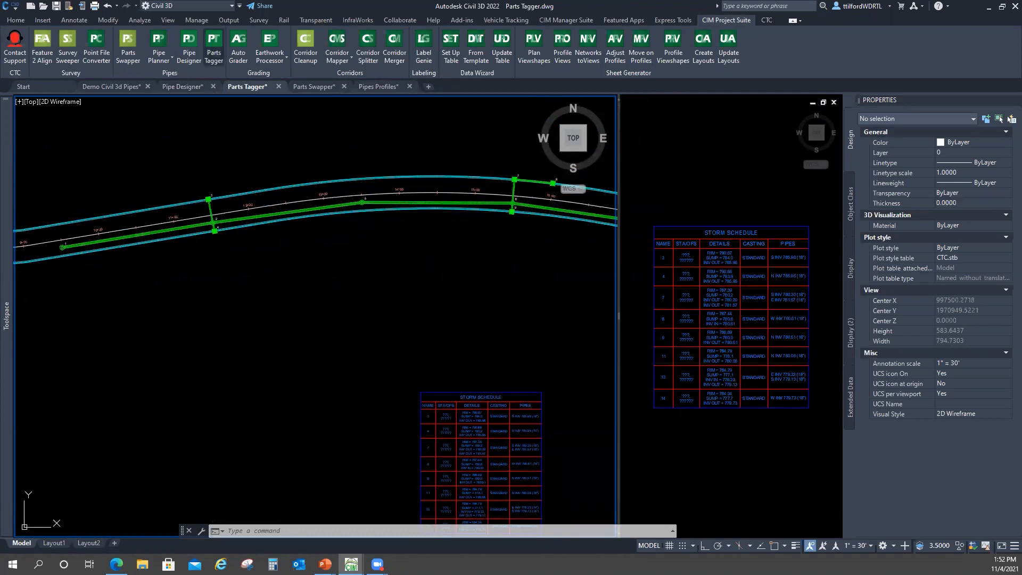
# Start tagging parts and select structures 1 and 2 together with the main-line pipes from structure 1 to structure 5
pyautogui.moveTo(49, 249); pyautogui.dragTo(143, 232, button='middle')
pyautogui.scroll(4, 144, 231)
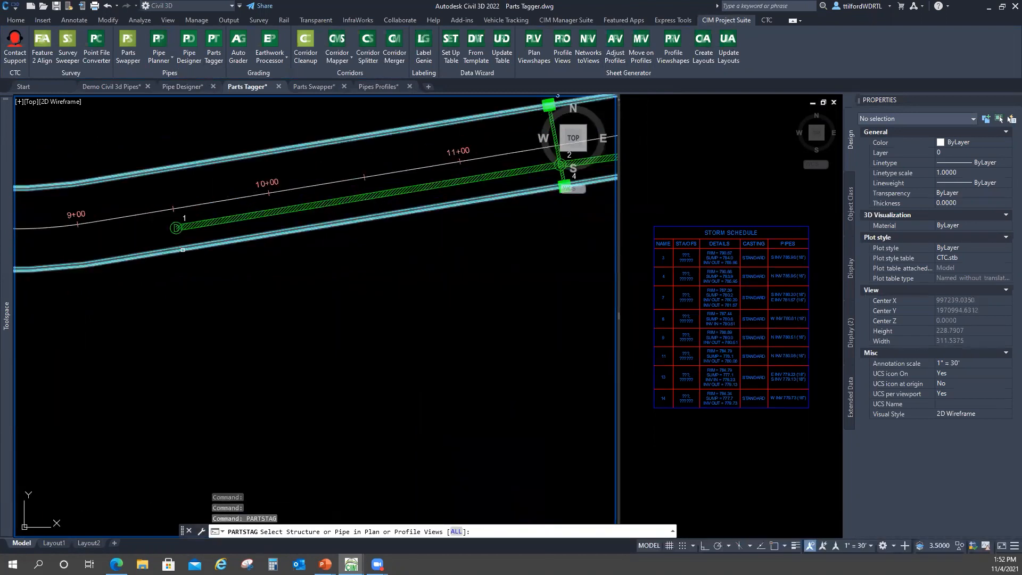
pyautogui.click(178, 232)
pyautogui.click(258, 218)
pyautogui.scroll(-2, 572, 186)
pyautogui.moveTo(578, 185); pyautogui.dragTo(335, 248, button='middle')
pyautogui.scroll(4, 332, 239)
pyautogui.scroll(1, 332, 240)
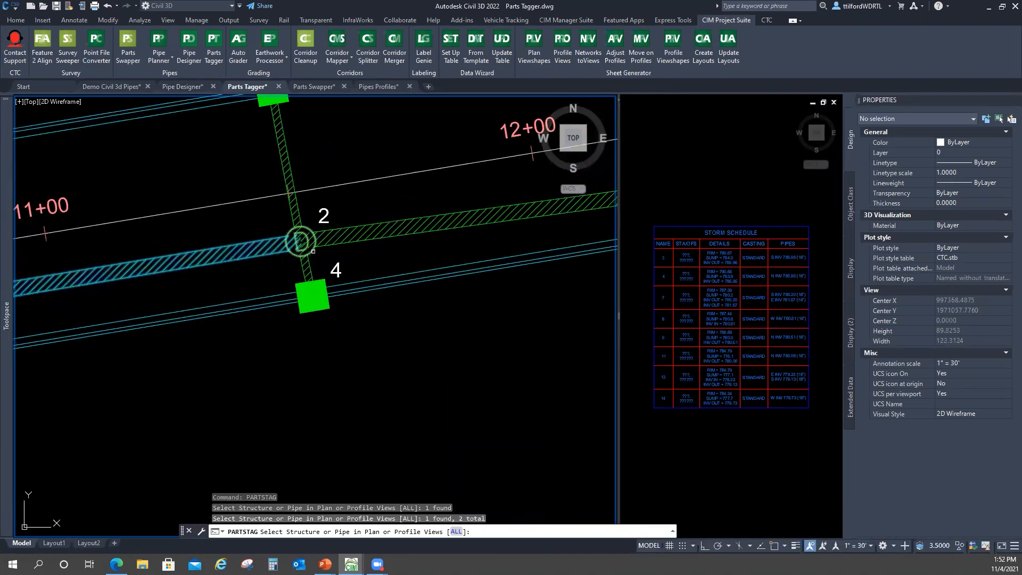
pyautogui.click(314, 249)
pyautogui.click(359, 233)
# Add structures 5 and 6 and the pipe between them to the selection, leaving out the lateral pipe to structure 7
pyautogui.scroll(-5, 375, 244)
pyautogui.scroll(-3, 463, 228)
pyautogui.scroll(6, 334, 295)
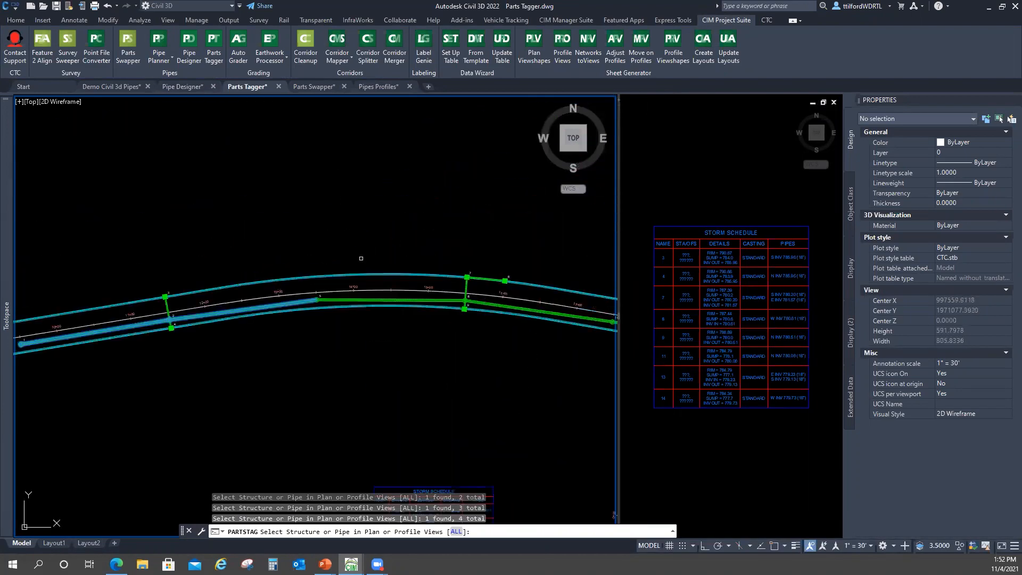
pyautogui.click(325, 290)
pyautogui.moveTo(528, 298); pyautogui.dragTo(230, 281, button='middle')
pyautogui.click(390, 273)
pyautogui.click(408, 261)
pyautogui.scroll(2, 405, 270)
pyautogui.click(410, 249)
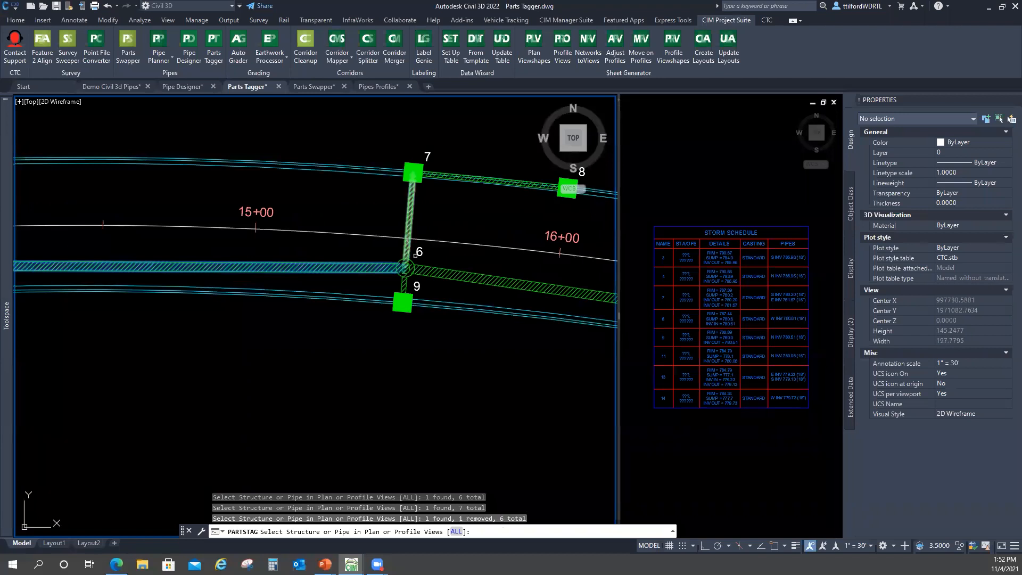
pyautogui.click(410, 261)
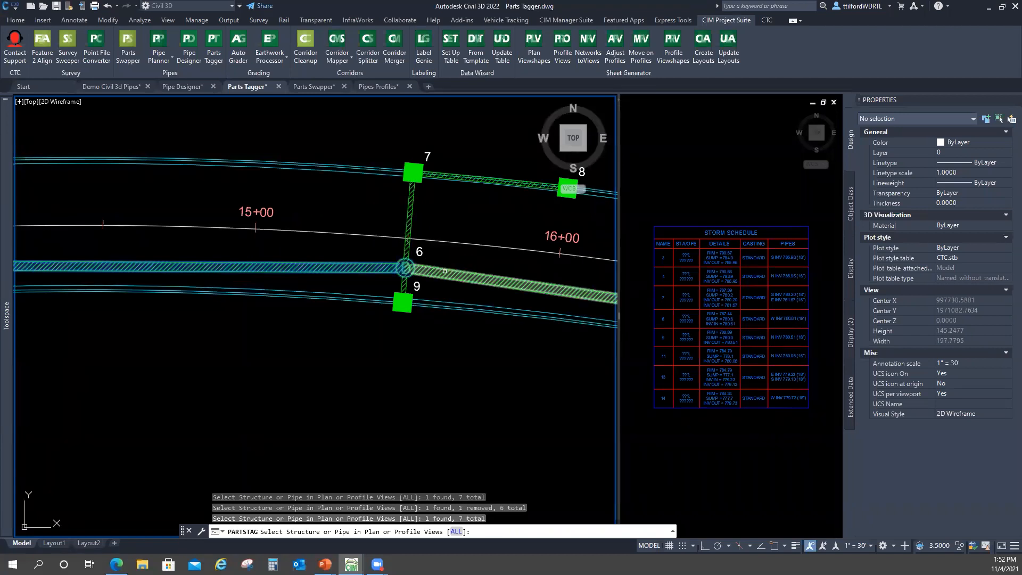
# Extend the selection with the main-line pipe leaving structure 6, structures 15 and 16, and the pipes adjoining structure 16
pyautogui.click(453, 273)
pyautogui.scroll(-2, 460, 270)
pyautogui.scroll(1, 461, 271)
pyautogui.moveTo(461, 270); pyautogui.dragTo(220, 233, button='middle')
pyautogui.scroll(-1, 292, 269)
pyautogui.scroll(-2, 480, 299)
pyautogui.moveTo(490, 313); pyautogui.dragTo(344, 312, button='middle')
pyautogui.scroll(2, 482, 312)
pyautogui.scroll(-2, 347, 300)
pyautogui.moveTo(488, 334); pyautogui.dragTo(382, 318, button='middle')
pyautogui.click(527, 320)
pyautogui.click(416, 298)
pyautogui.scroll(2, 410, 296)
pyautogui.scroll(4, 412, 299)
pyautogui.click(413, 308)
pyautogui.click(397, 304)
pyautogui.scroll(-5, 420, 295)
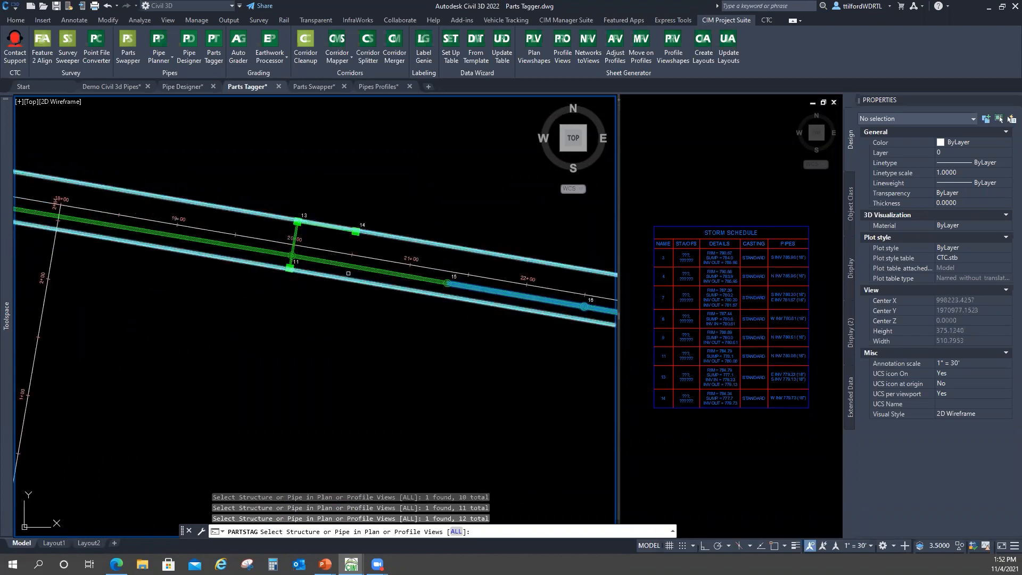
pyautogui.click(447, 283)
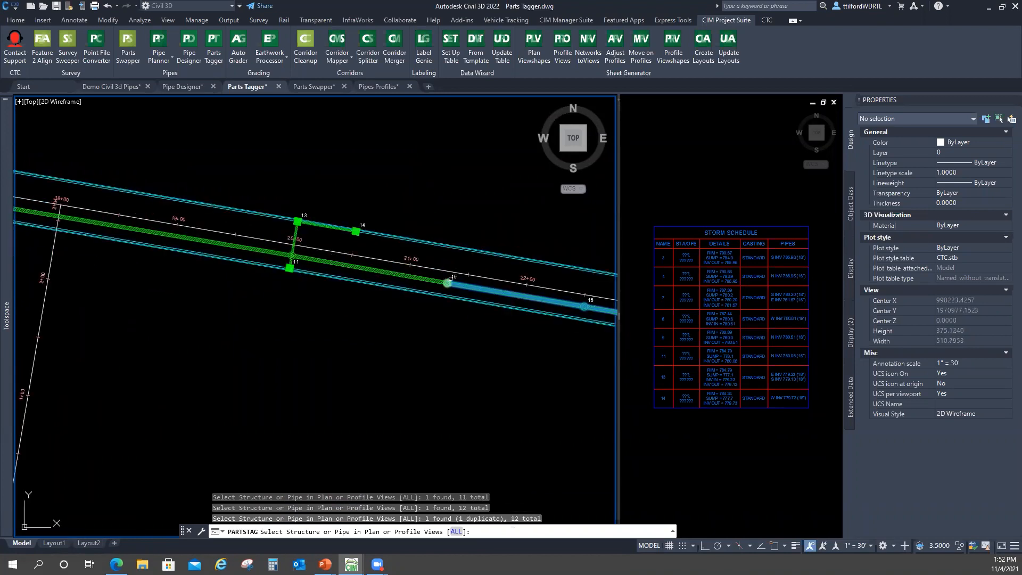
pyautogui.click(447, 283)
# Add the manhole near station 20+00, the main-line pipe west of it and structure 10, and finish the parts selection
pyautogui.scroll(2, 289, 252)
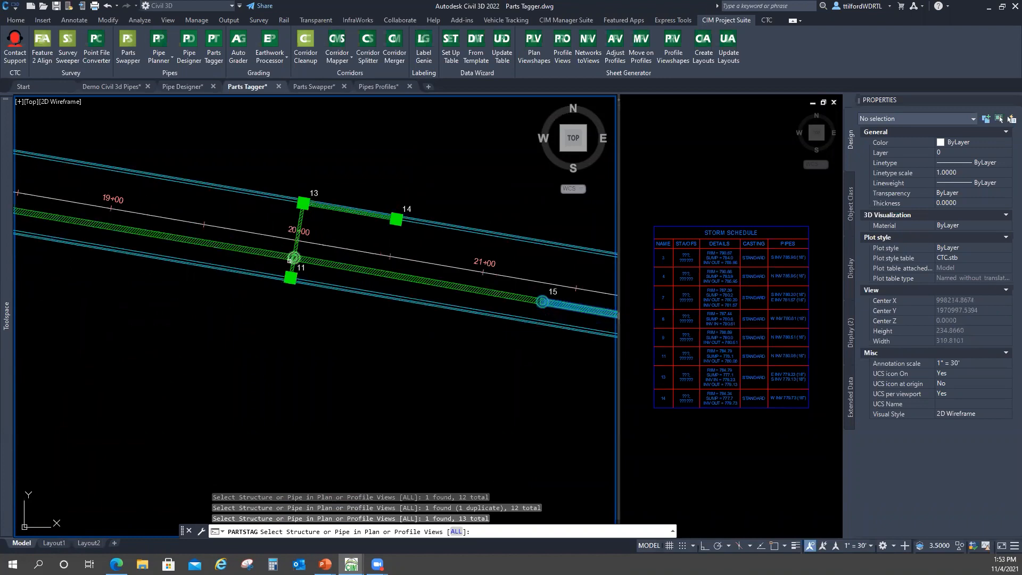
pyautogui.click(296, 246)
pyautogui.click(248, 245)
pyautogui.click(165, 235)
pyautogui.moveTo(132, 264); pyautogui.dragTo(464, 288, button='middle')
pyautogui.moveTo(164, 233); pyautogui.dragTo(421, 269, button='middle')
pyautogui.scroll(2, 429, 275)
pyautogui.click(391, 235)
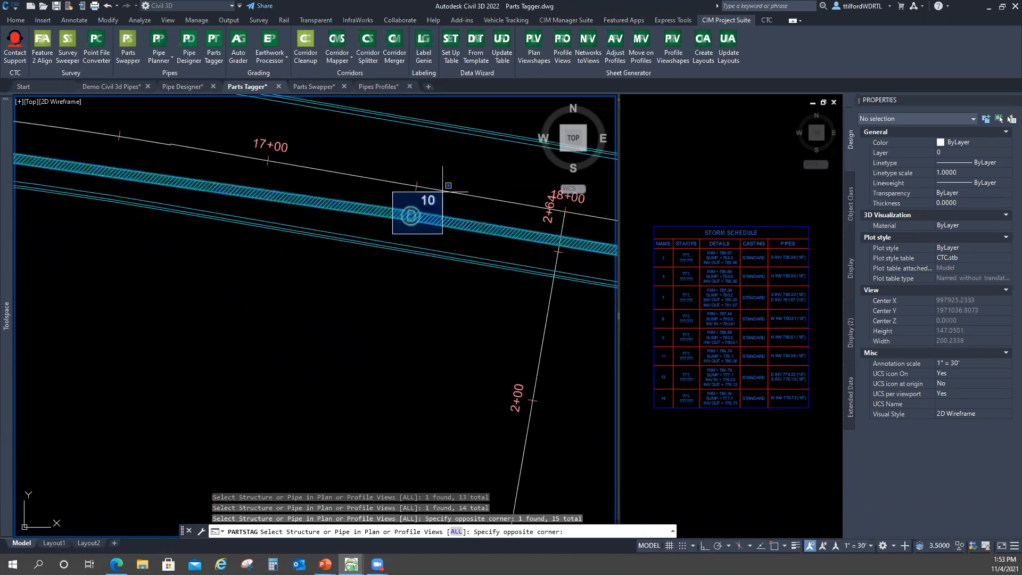
pyautogui.click(470, 166)
pyautogui.moveTo(42, 189); pyautogui.dragTo(376, 255, button='middle')
pyautogui.scroll(1, 377, 254)
pyautogui.moveTo(114, 226); pyautogui.dragTo(293, 239, button='middle')
pyautogui.scroll(1, 293, 239)
pyautogui.scroll(-4, 291, 235)
pyautogui.rightClick(305, 168)
pyautogui.click(325, 175)
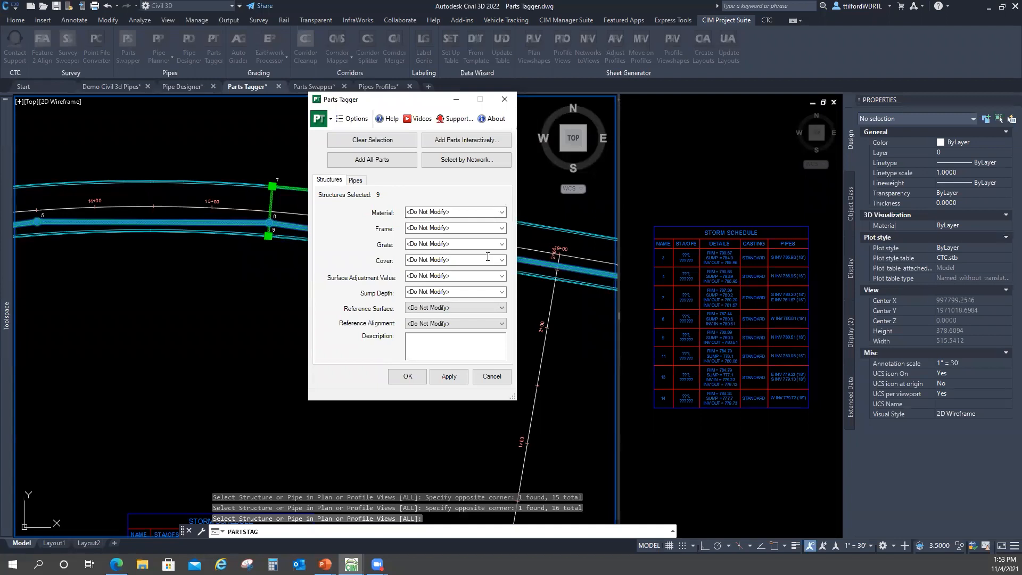
# Set the selected structures' material to CONCRETE and their frame, grate and cover to Standard
pyautogui.click(355, 180)
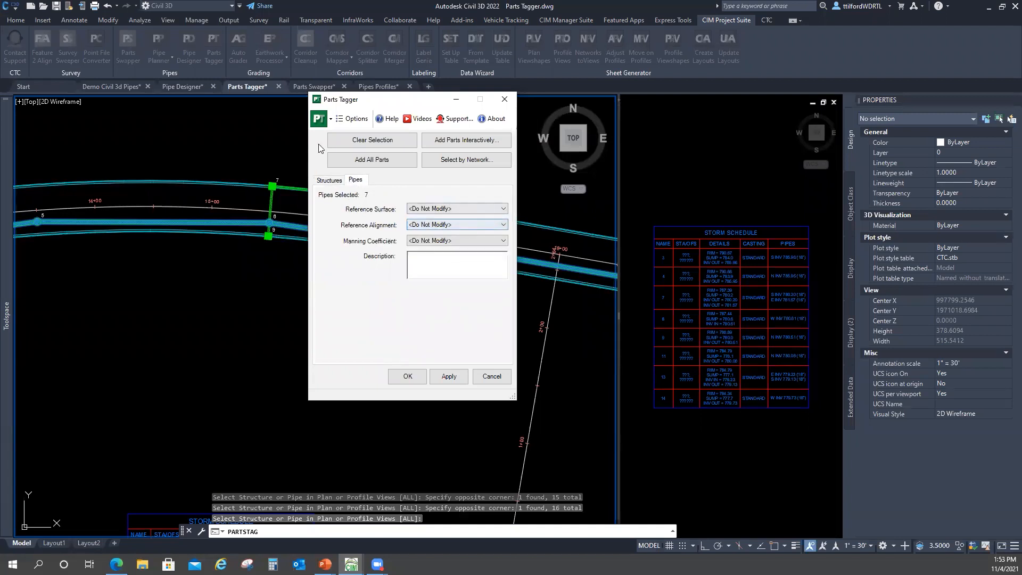
pyautogui.click(335, 181)
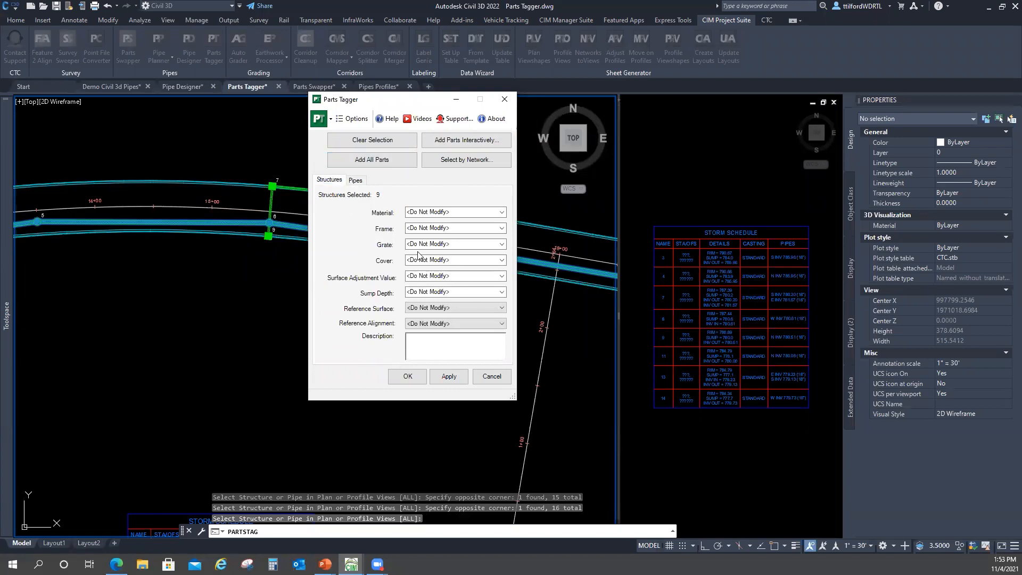
pyautogui.click(503, 213)
pyautogui.click(502, 229)
pyautogui.click(459, 252)
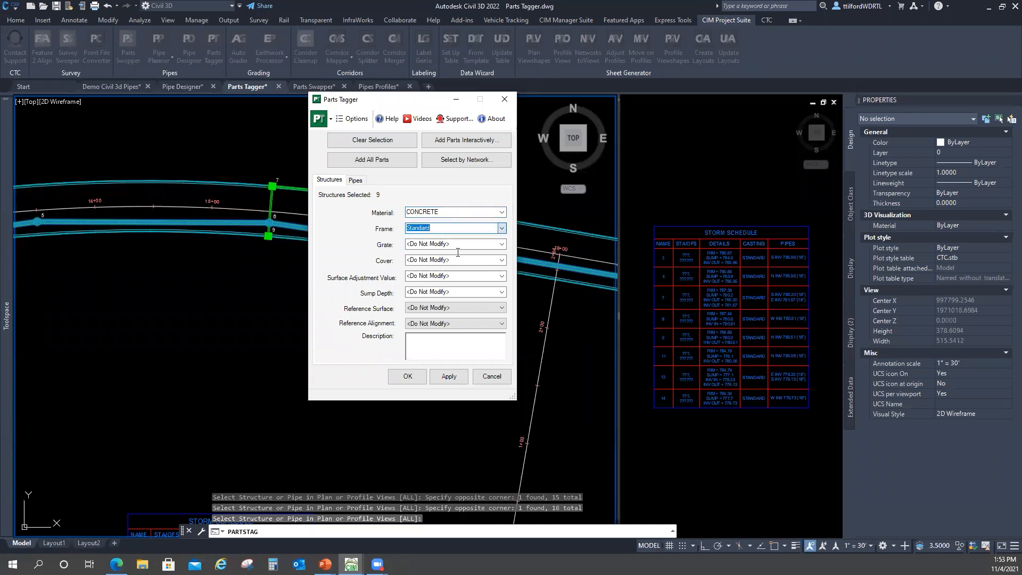
pyautogui.click(502, 244)
pyautogui.click(426, 268)
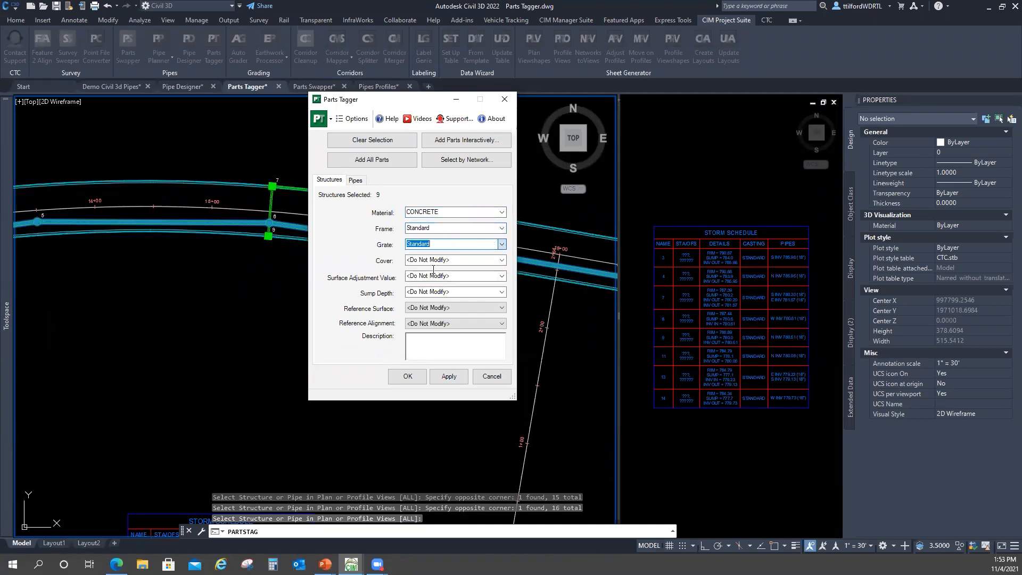
pyautogui.press('Tab')
pyautogui.click(502, 260)
pyautogui.click(458, 283)
pyautogui.press('Tab')
# Leave the structures' surface adjustment value on <Do Not Modify> and set their sump depth to 1
pyautogui.click(502, 276)
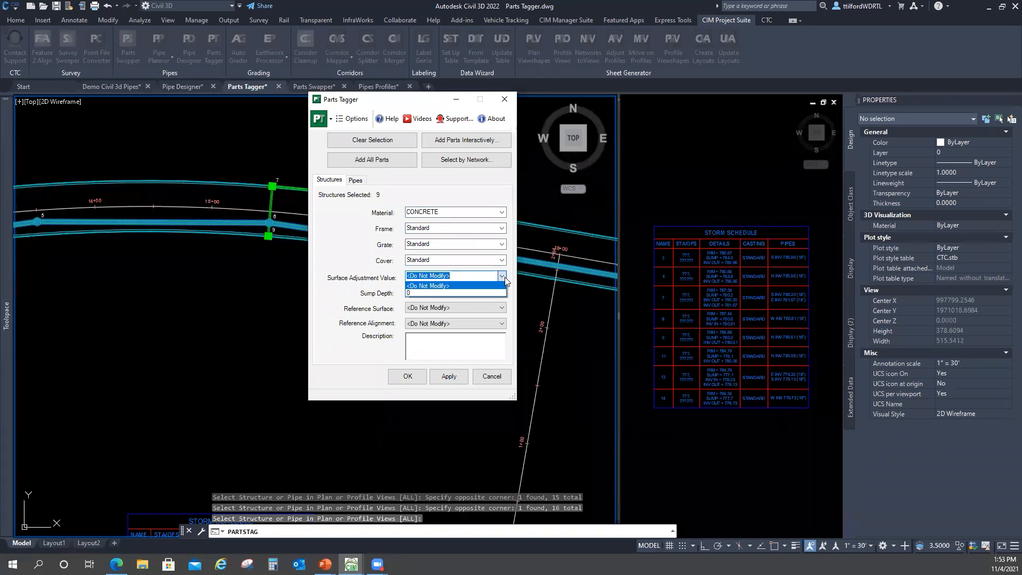
pyautogui.click(503, 276)
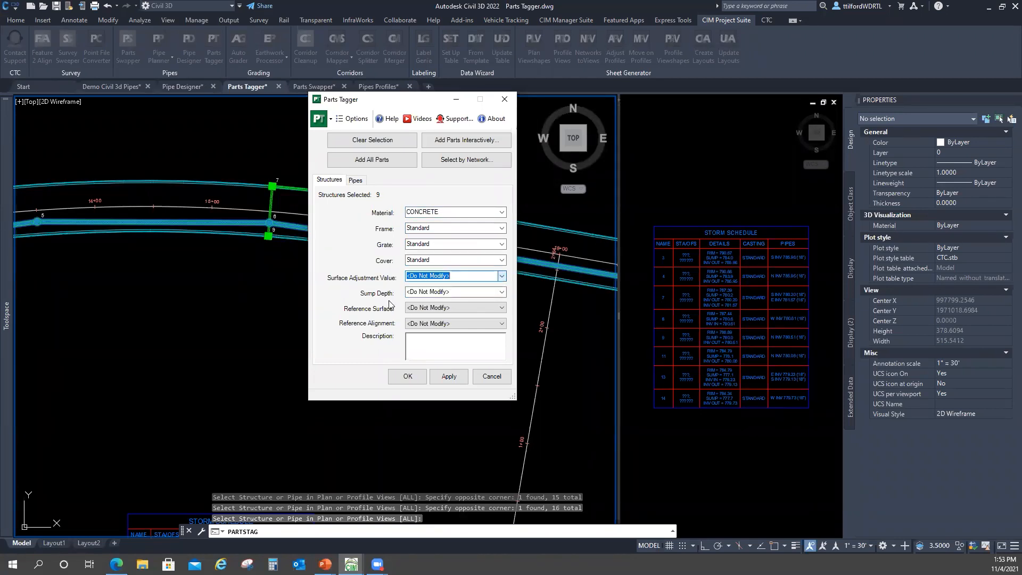
pyautogui.click(501, 293)
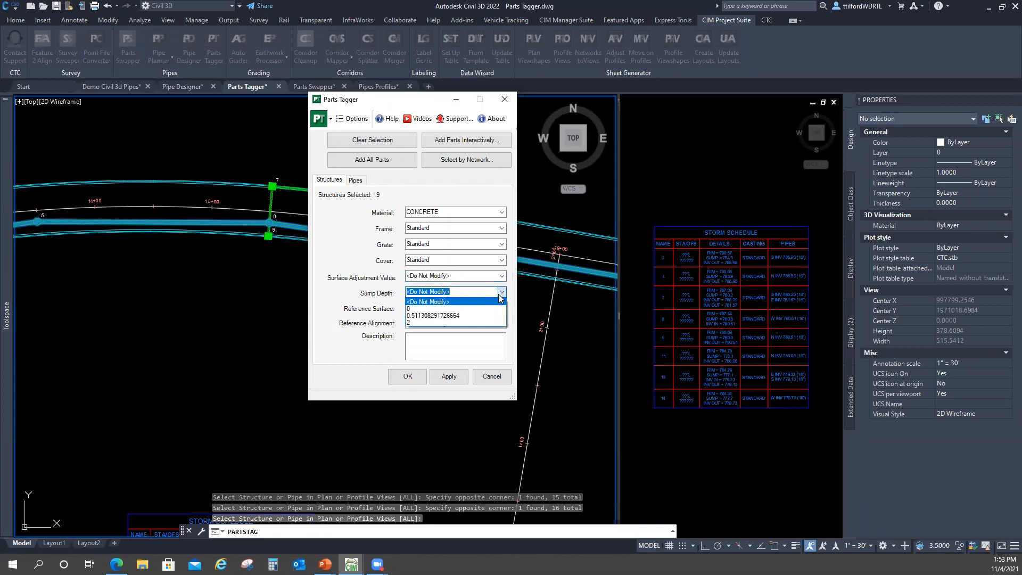
pyautogui.write('1')
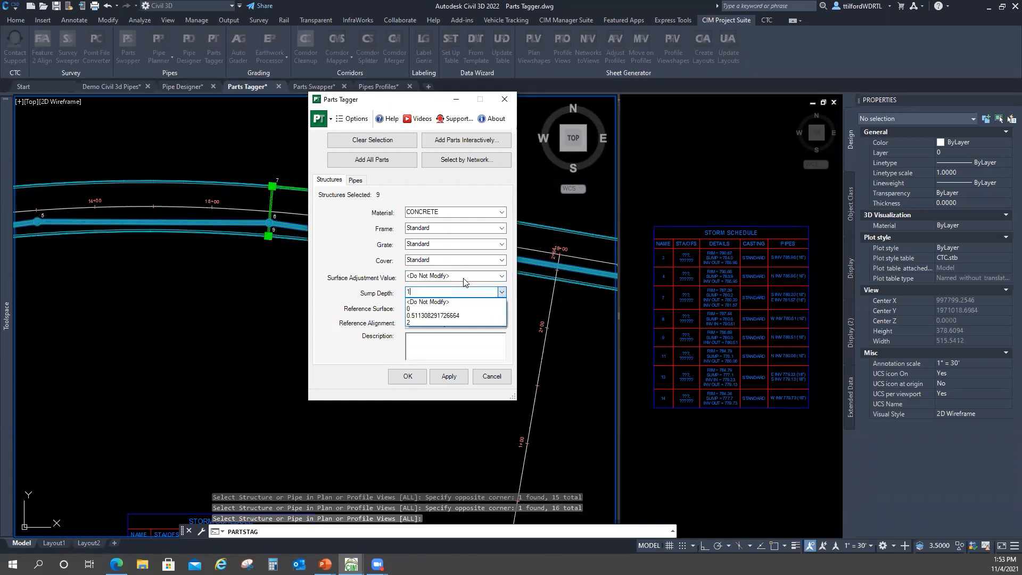
pyautogui.click(355, 227)
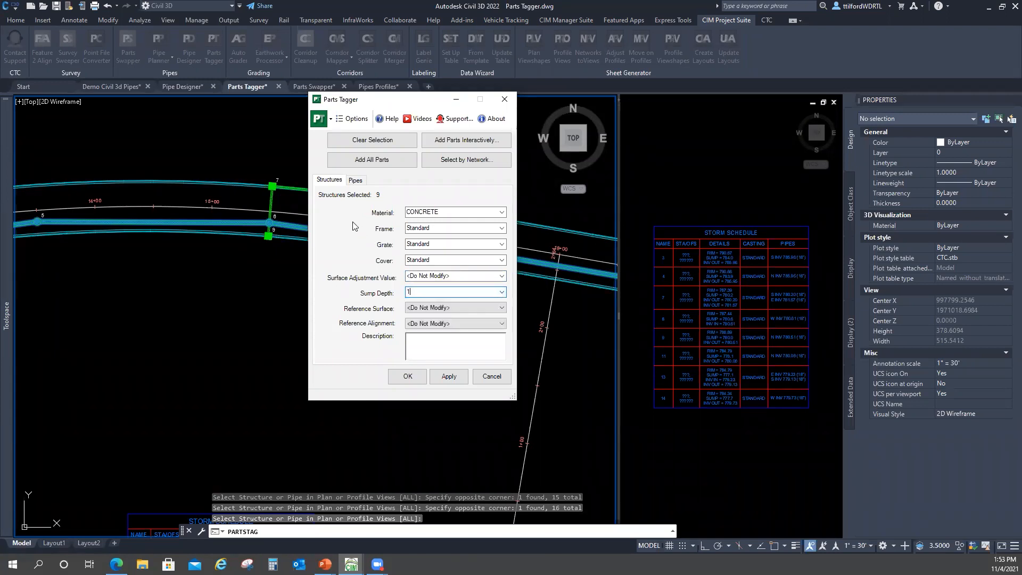
# Set the structures' reference surface to fg and their reference alignment to Main
pyautogui.click(491, 308)
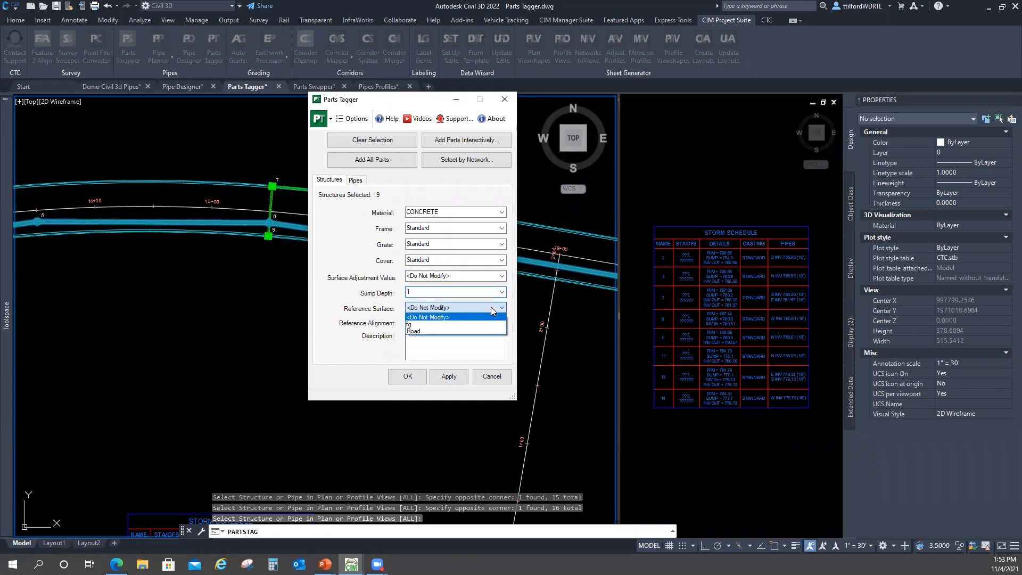
pyautogui.click(411, 325)
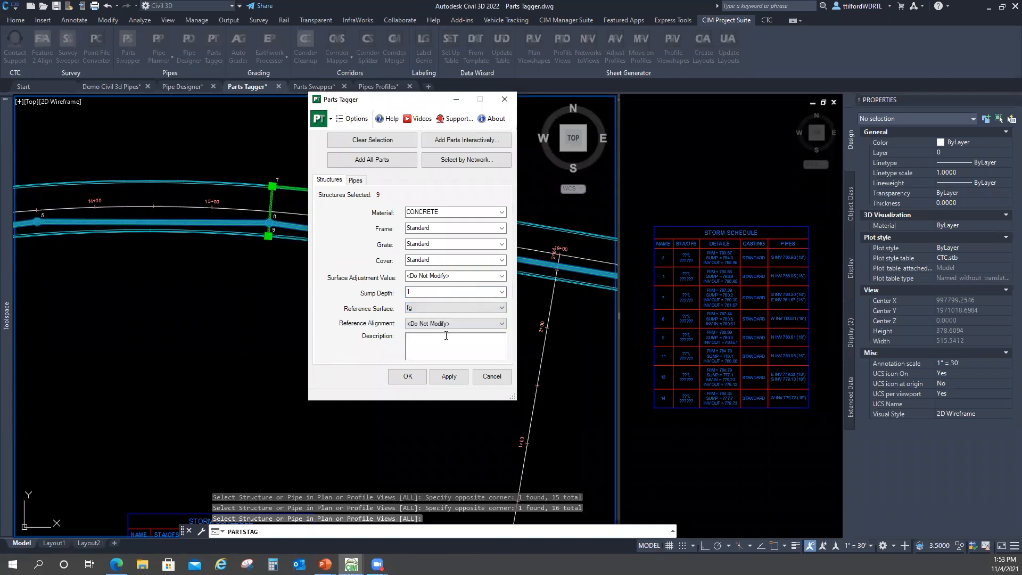
pyautogui.click(497, 324)
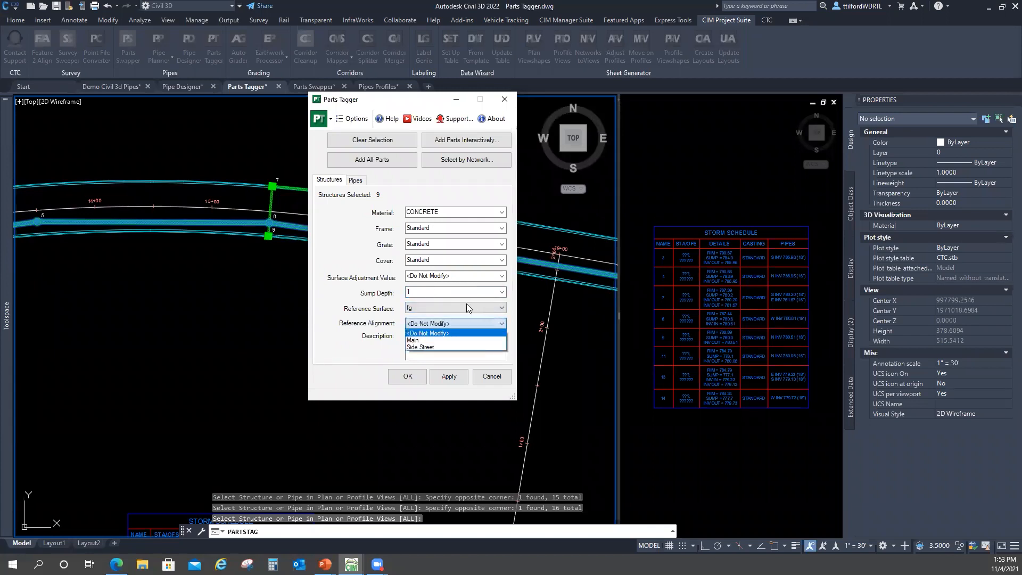
pyautogui.click(421, 340)
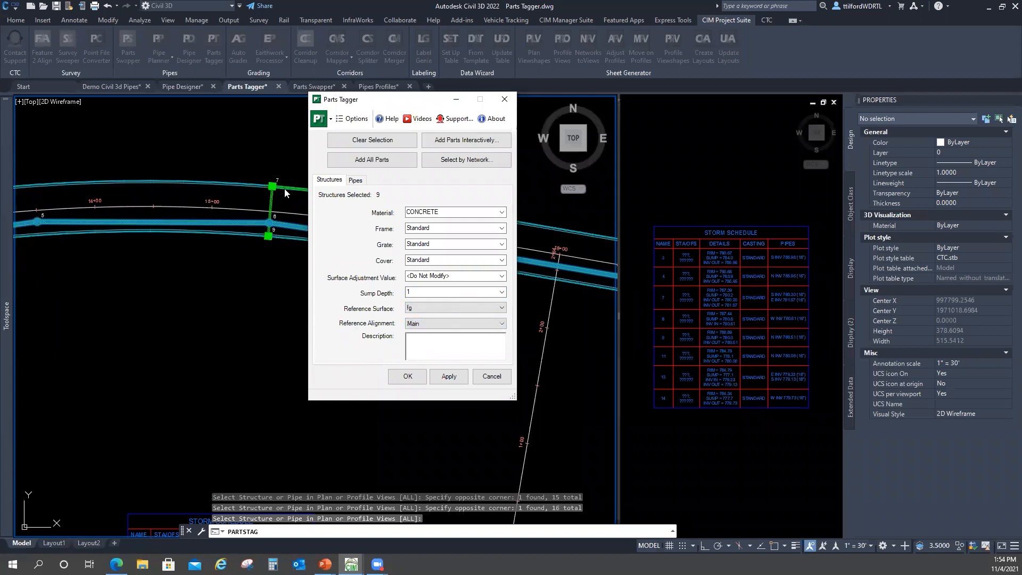
# Give the selected pipes reference surface fg, Manning coefficient 0.015 and reference alignment Main
pyautogui.click(355, 180)
pyautogui.click(486, 210)
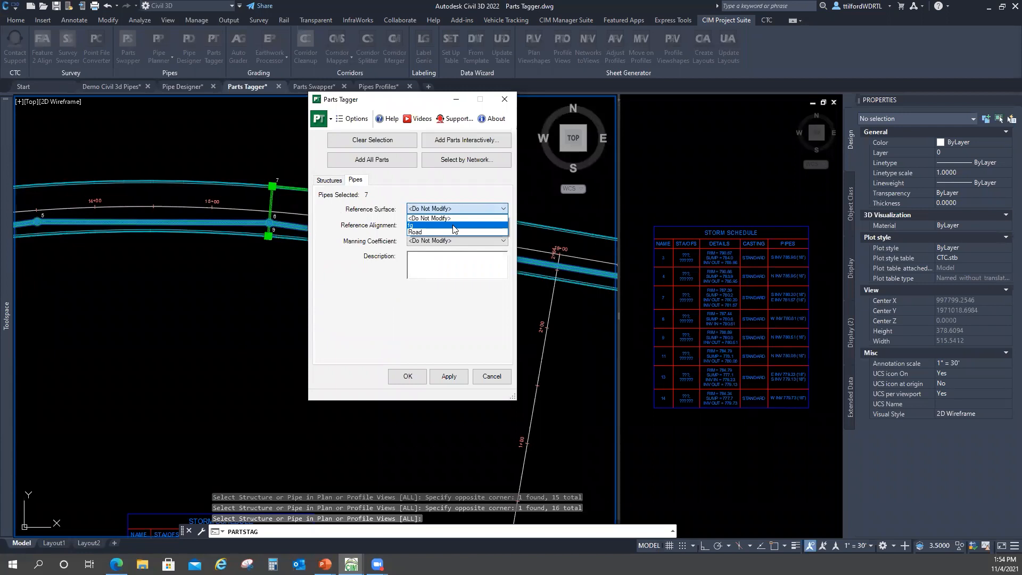
pyautogui.click(453, 225)
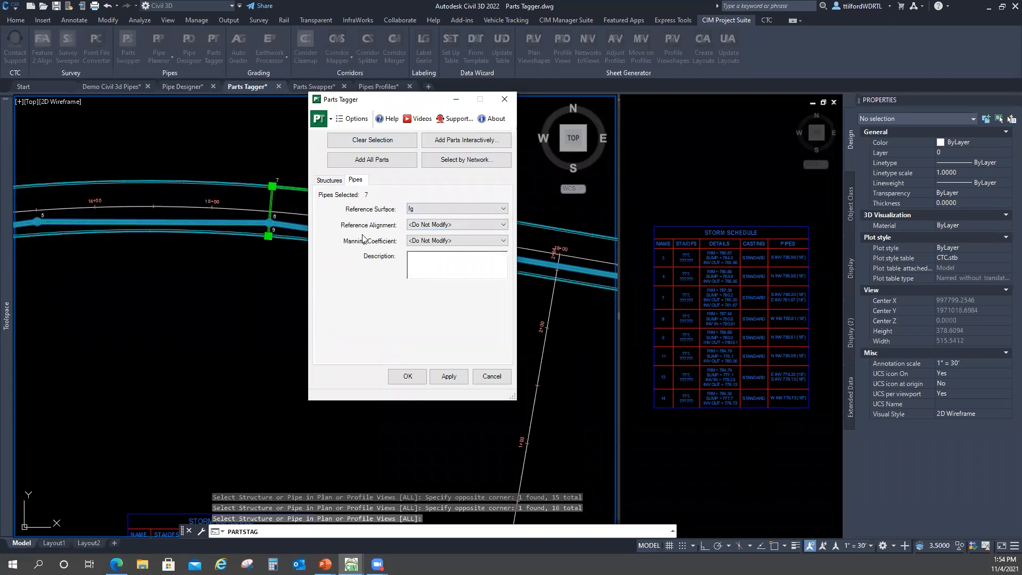
pyautogui.click(471, 242)
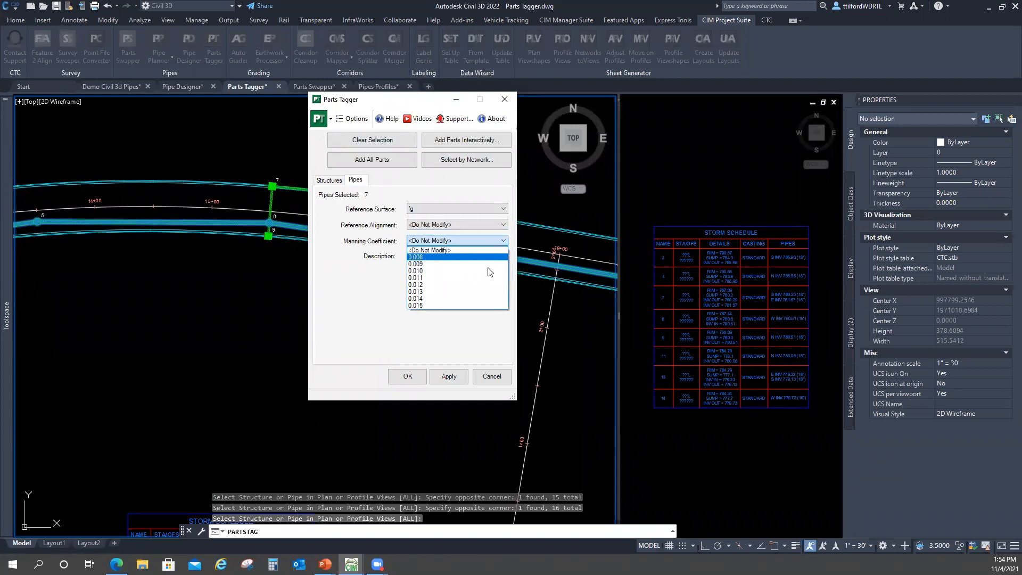
pyautogui.click(479, 305)
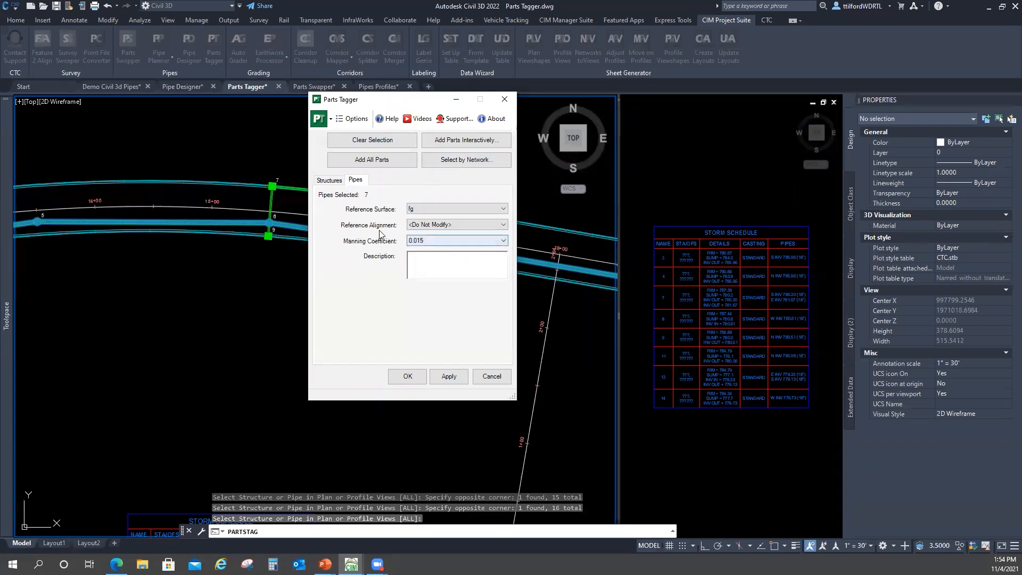
pyautogui.click(503, 224)
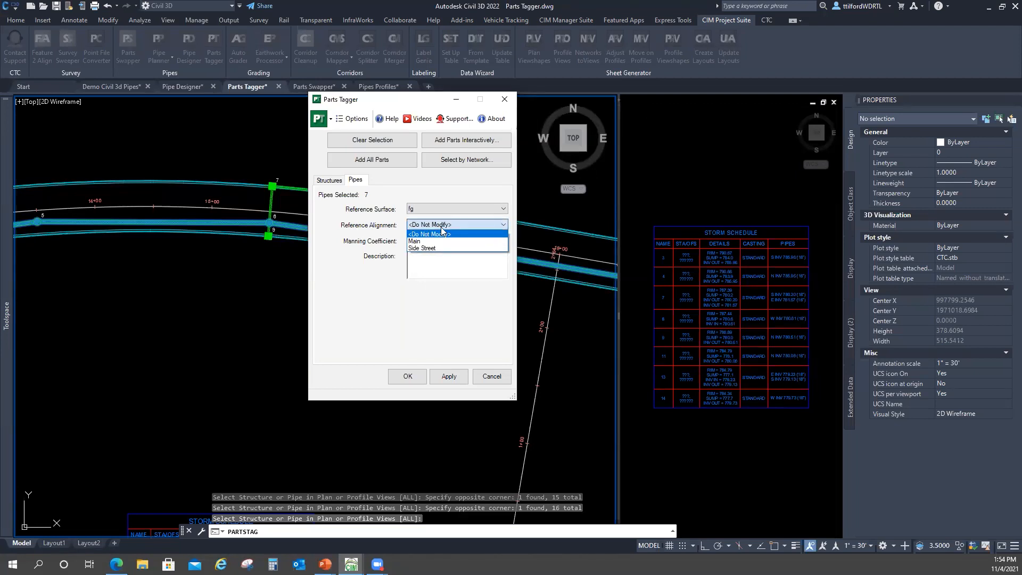
pyautogui.click(413, 242)
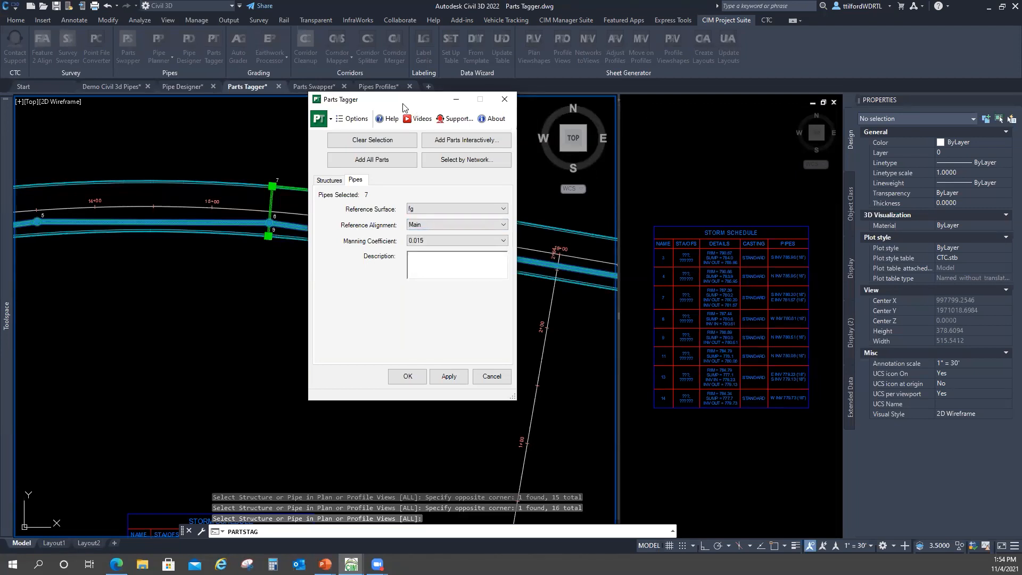
# Apply the tag values to the selected structures and pipes, and close Parts Tagger
pyautogui.moveTo(403, 108); pyautogui.dragTo(441, 92)
pyautogui.click(420, 142)
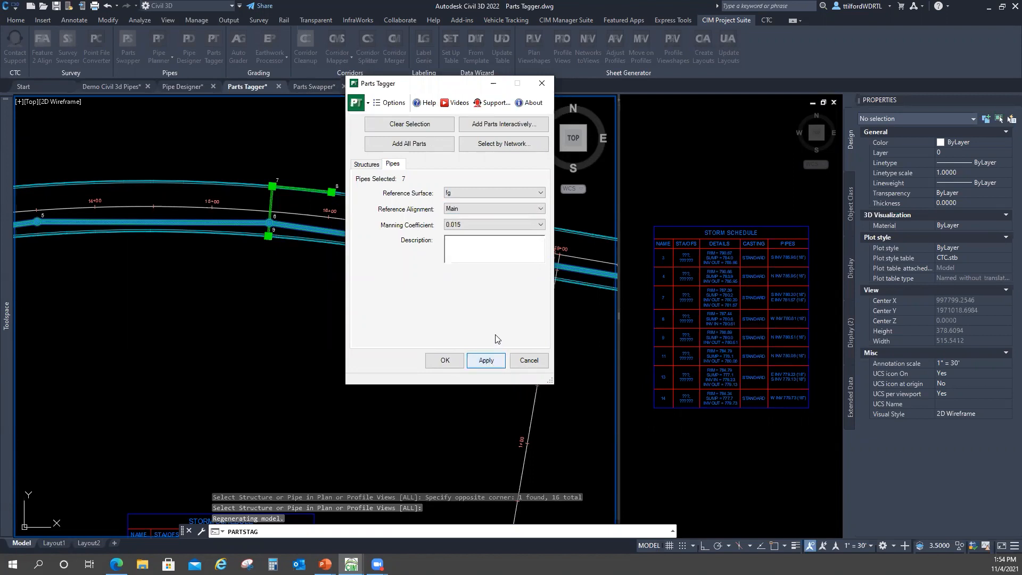
pyautogui.click(449, 356)
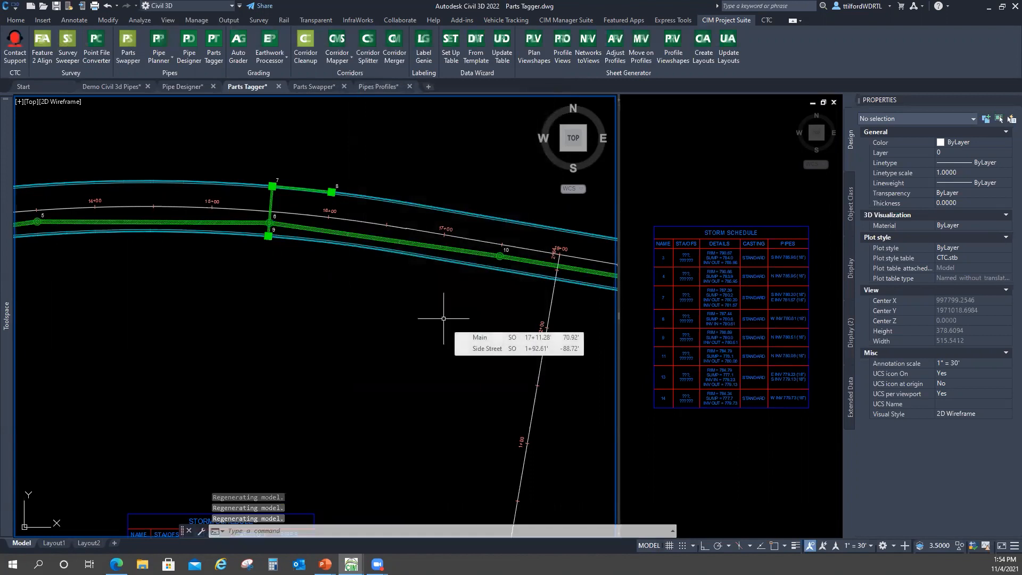
# Check the name of the main road's centerline in its alignment properties, and close them without changes
pyautogui.click(406, 271)
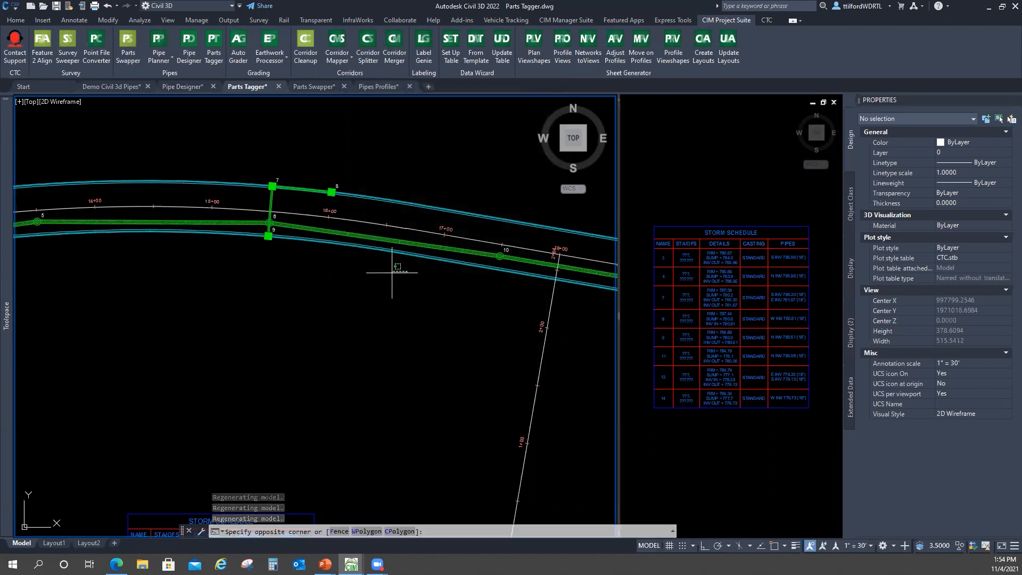
pyautogui.press('Escape')
pyautogui.click(350, 221)
pyautogui.rightClick(433, 165)
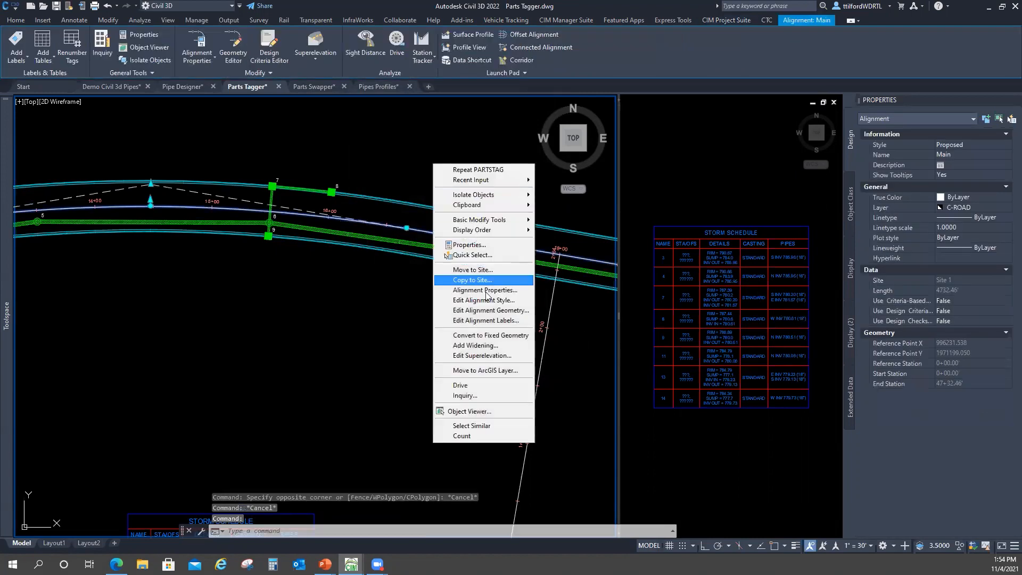
pyautogui.click(492, 290)
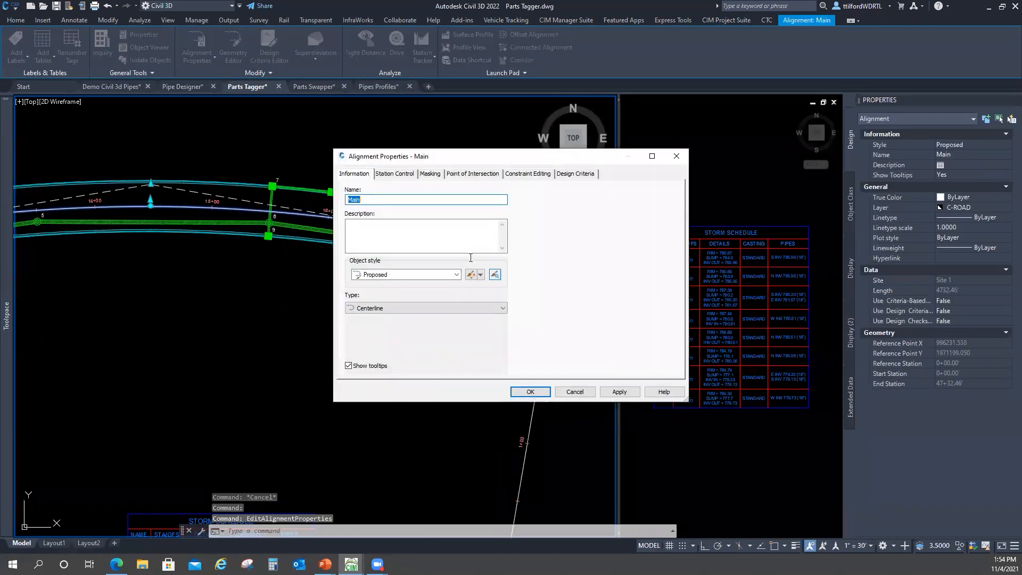
pyautogui.click(676, 156)
pyautogui.press('Escape')
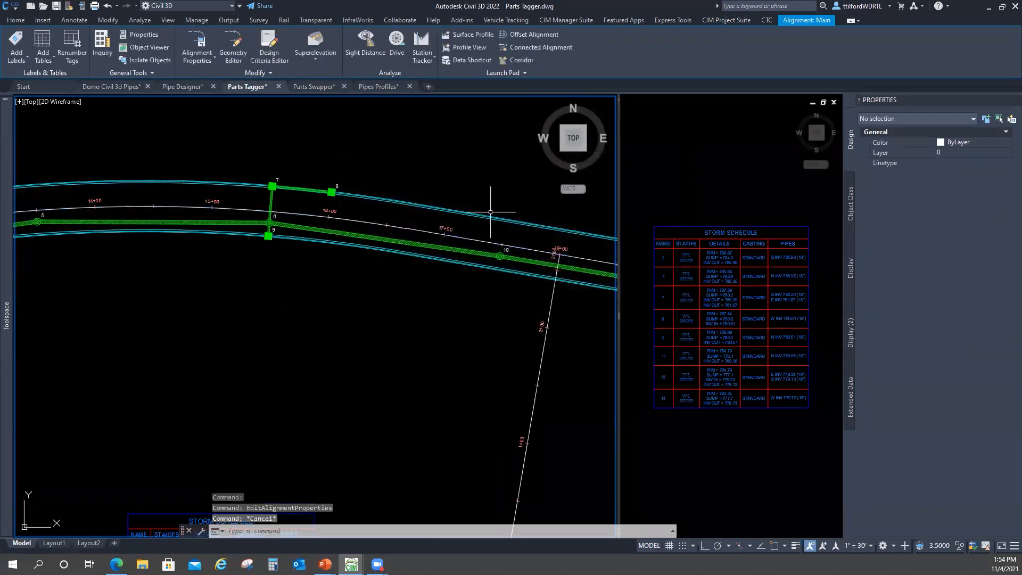
# Examine the details, casting and station/offset columns of the storm schedule table
pyautogui.scroll(-2, 698, 309)
pyautogui.click(766, 319)
pyautogui.moveTo(748, 326); pyautogui.dragTo(715, 294, button='middle')
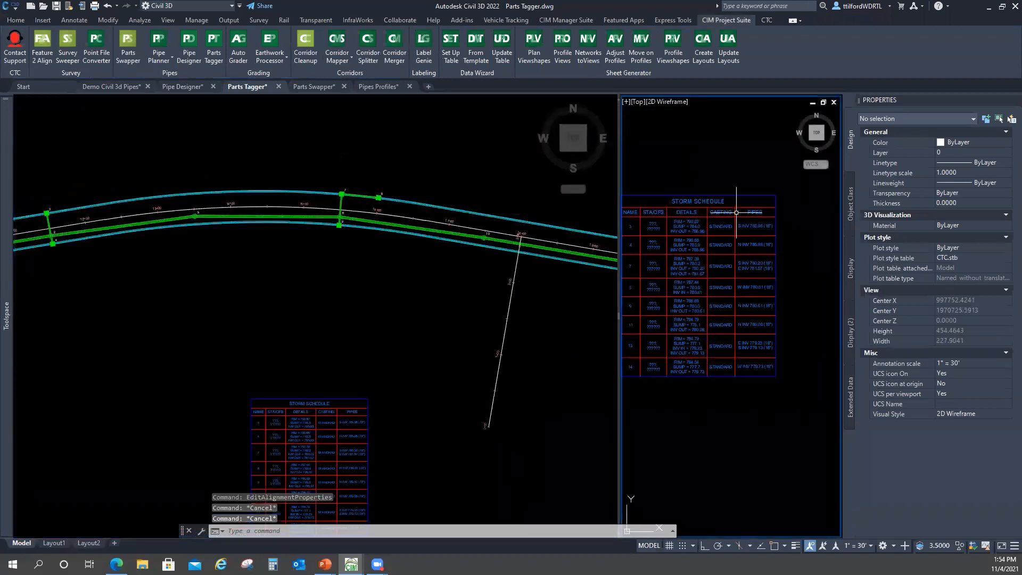
pyautogui.scroll(3, 708, 269)
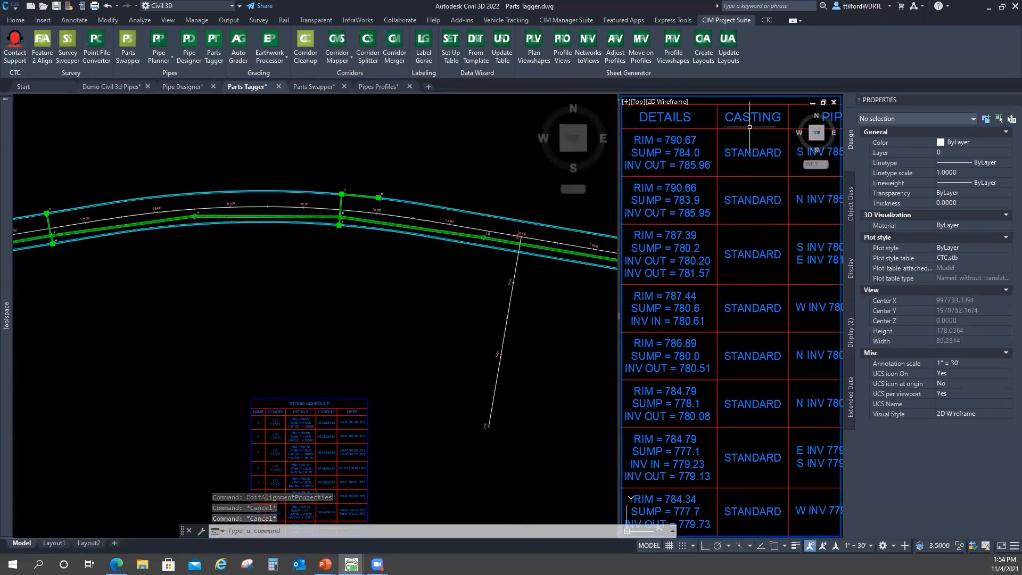
pyautogui.scroll(-3, 751, 354)
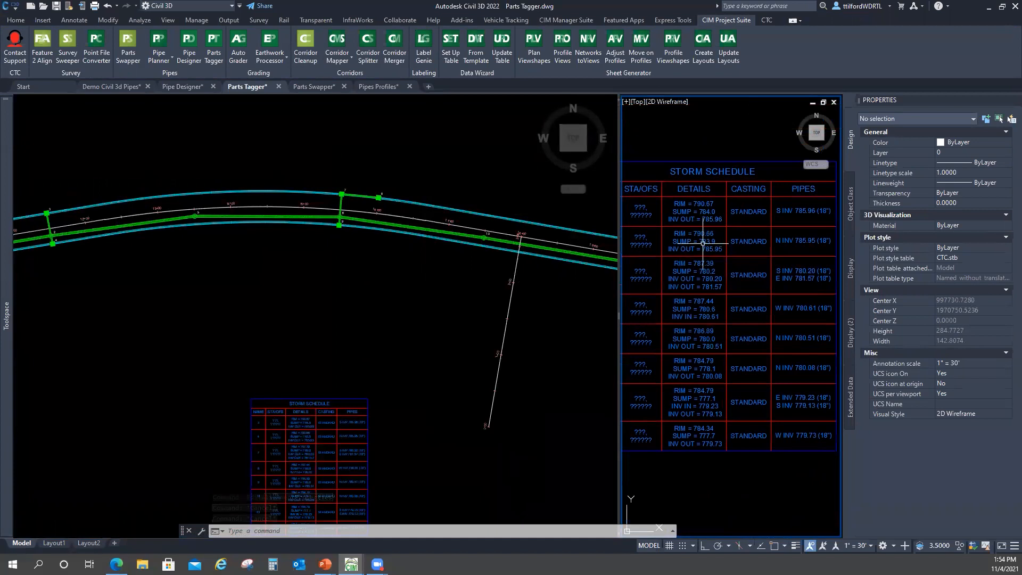
pyautogui.scroll(2, 737, 269)
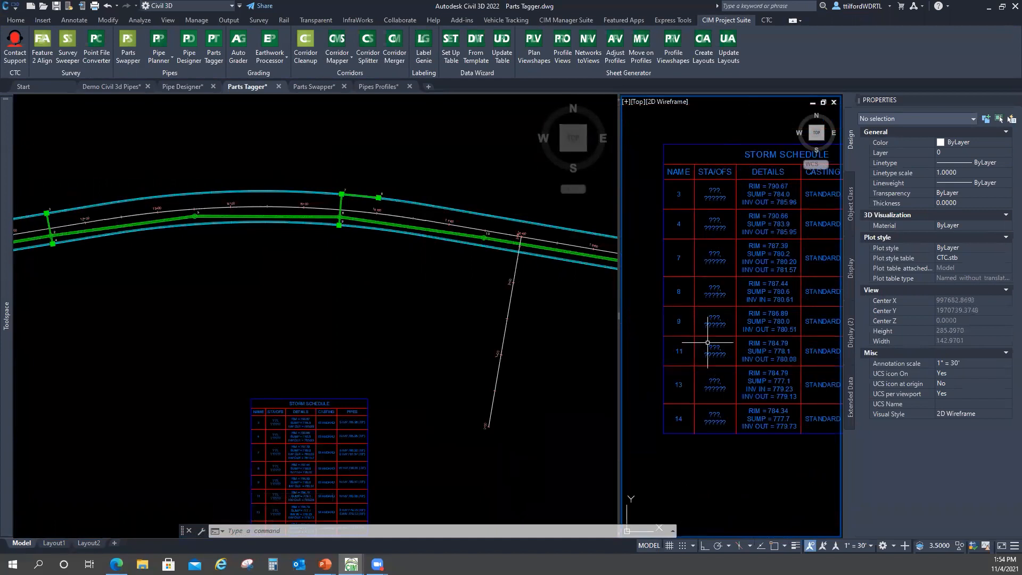
pyautogui.click(158, 277)
pyautogui.click(221, 295)
pyautogui.press('Escape')
pyautogui.press('Escape')
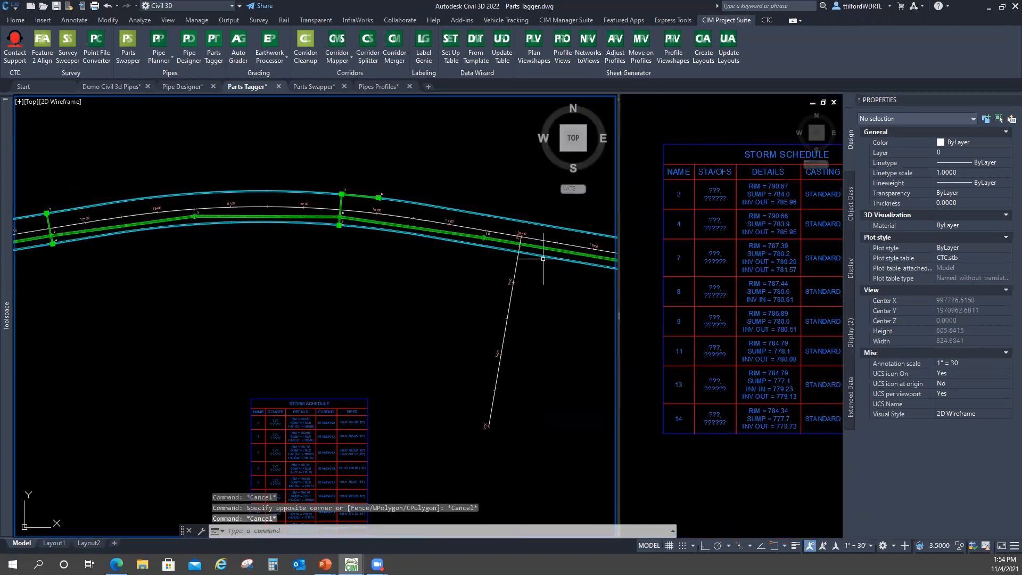
# Look over the storm schedule and the tagged pipe network along the main road in plan
pyautogui.scroll(-3, 196, 258)
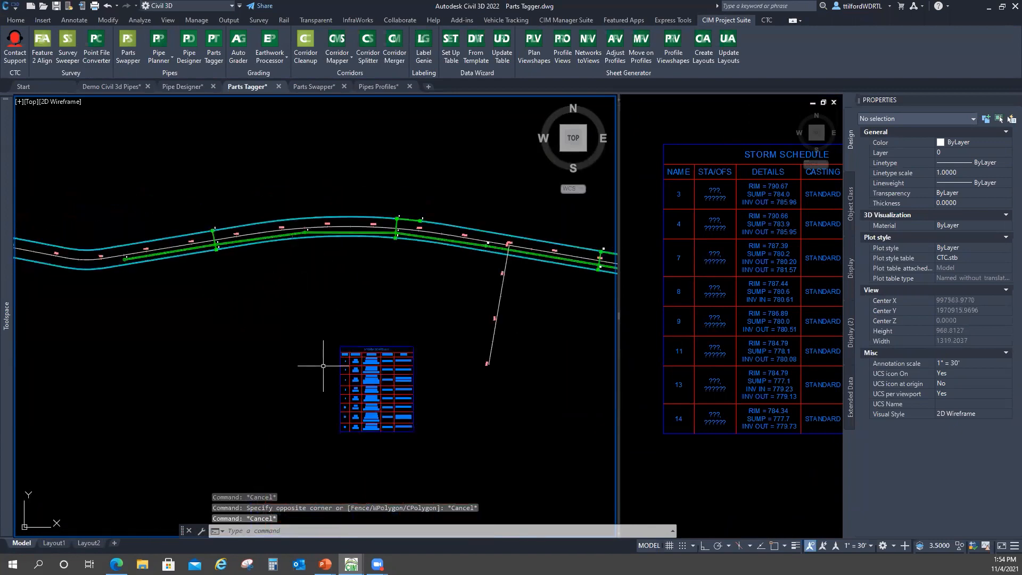
pyautogui.scroll(5, 370, 320)
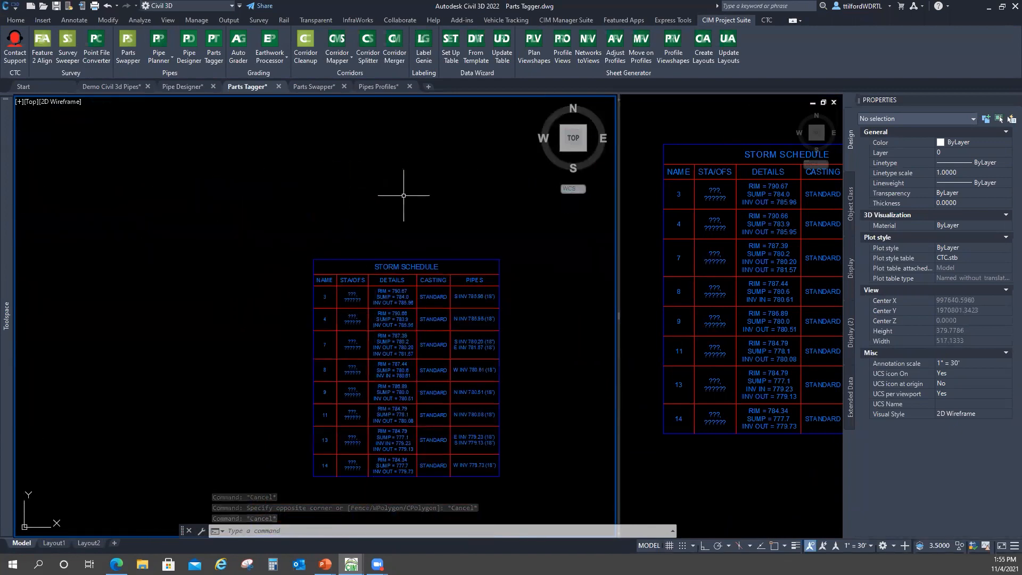
pyautogui.scroll(-5, 448, 232)
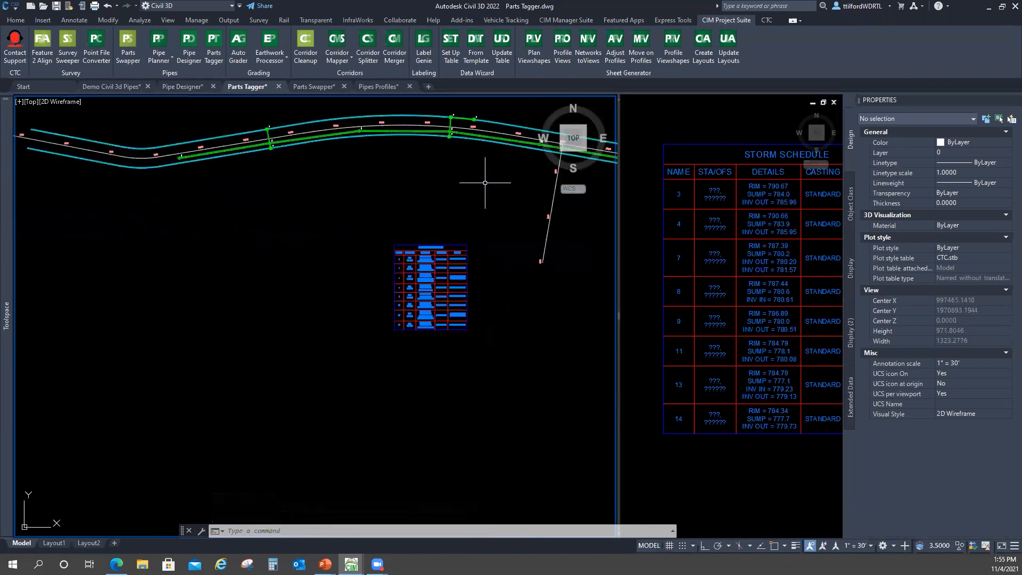
pyautogui.scroll(3, 453, 221)
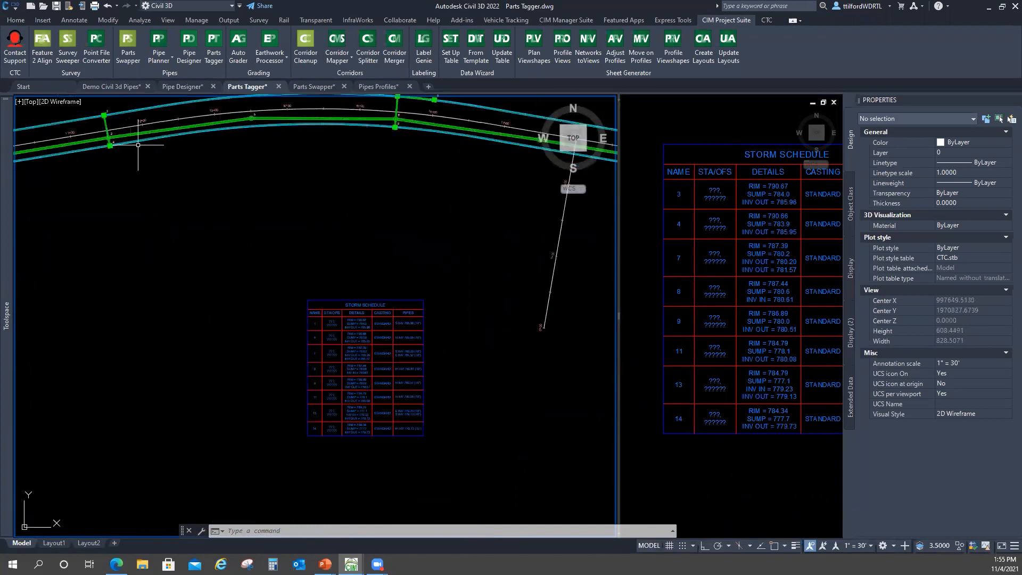
pyautogui.scroll(-3, 447, 185)
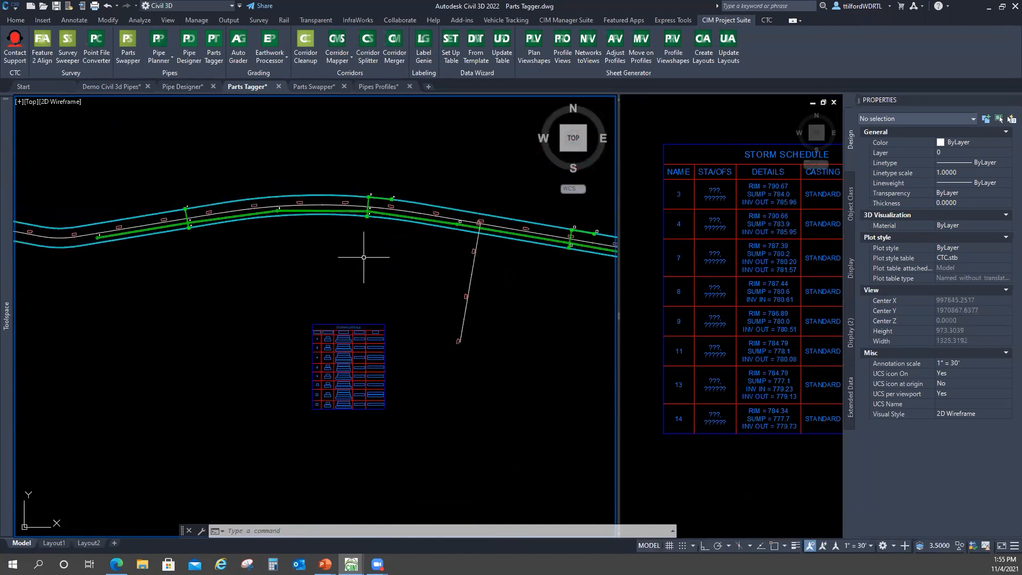
pyautogui.scroll(-3, 206, 286)
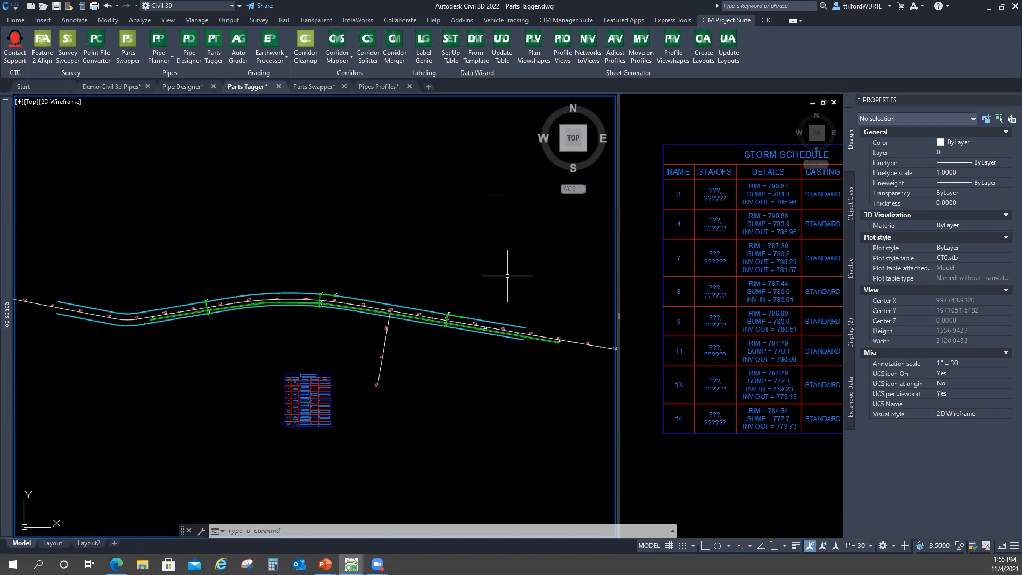
pyautogui.moveTo(507, 272); pyautogui.dragTo(498, 242, button='middle')
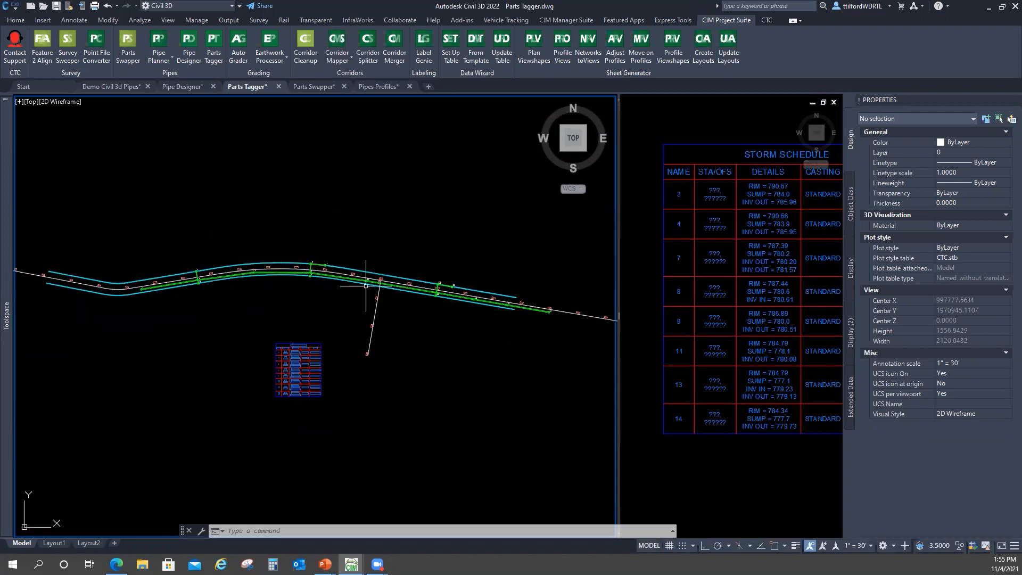
# Check the reference surface and reference alignment in structure 3's part properties, and close them without changes
pyautogui.scroll(5, 152, 285)
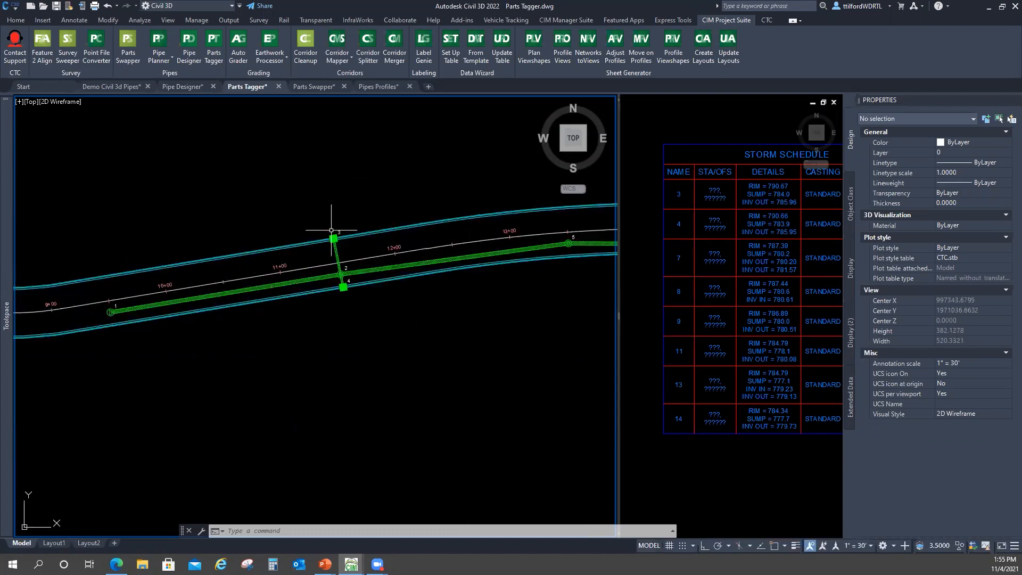
pyautogui.click(334, 238)
pyautogui.rightClick(357, 187)
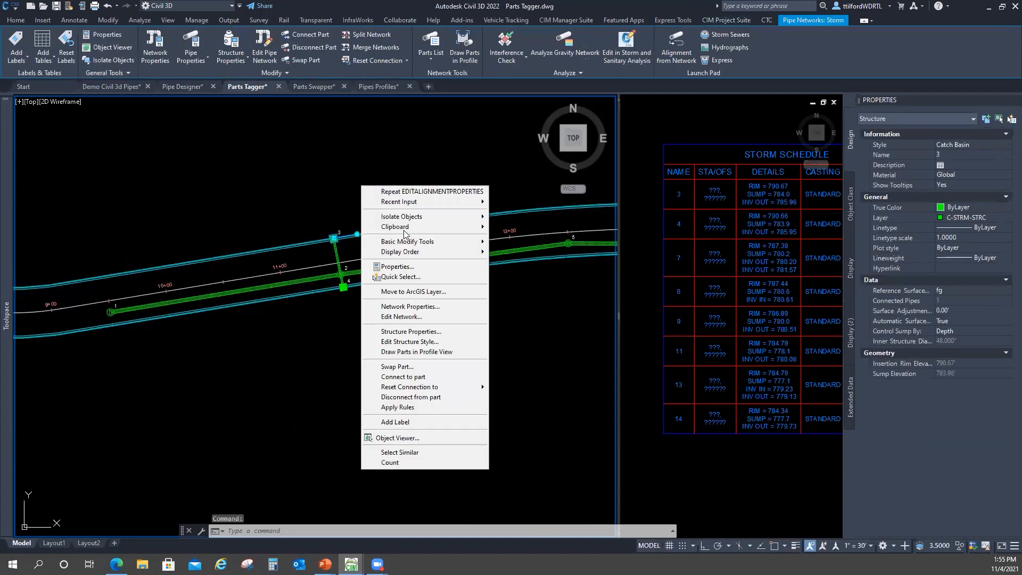
pyautogui.click(409, 332)
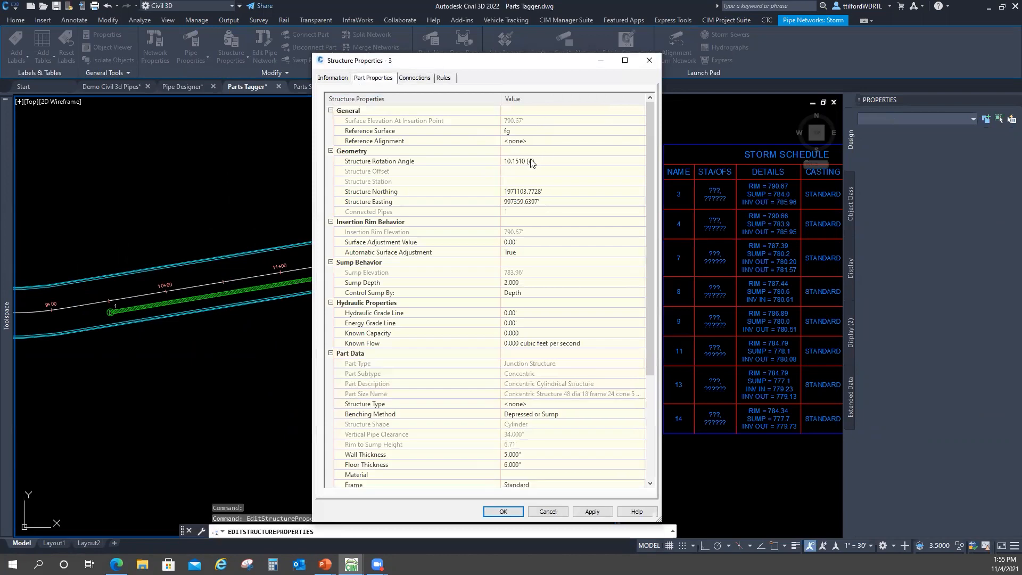
pyautogui.click(649, 60)
pyautogui.scroll(-5, 409, 218)
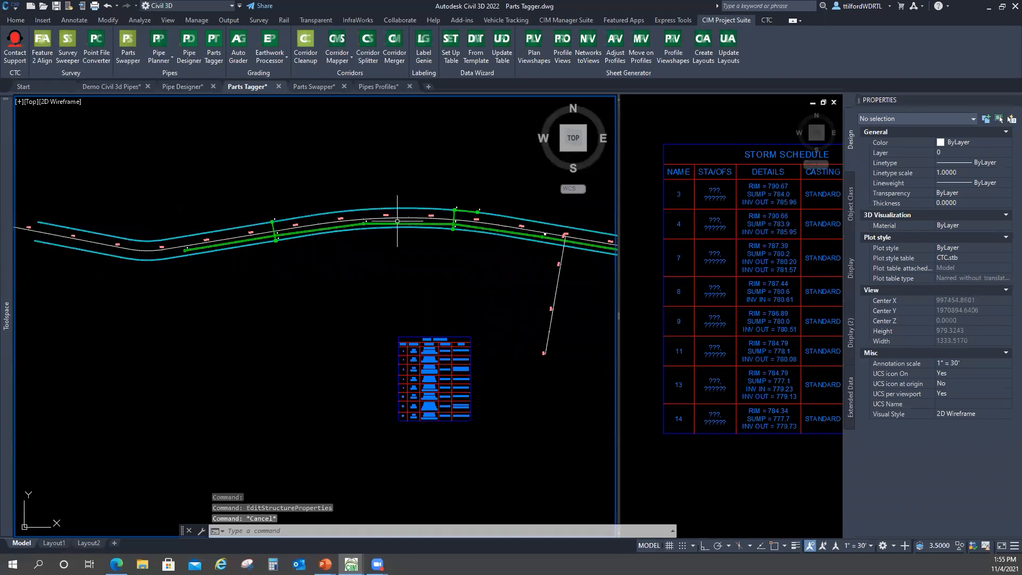
pyautogui.moveTo(398, 220); pyautogui.dragTo(342, 239, button='middle')
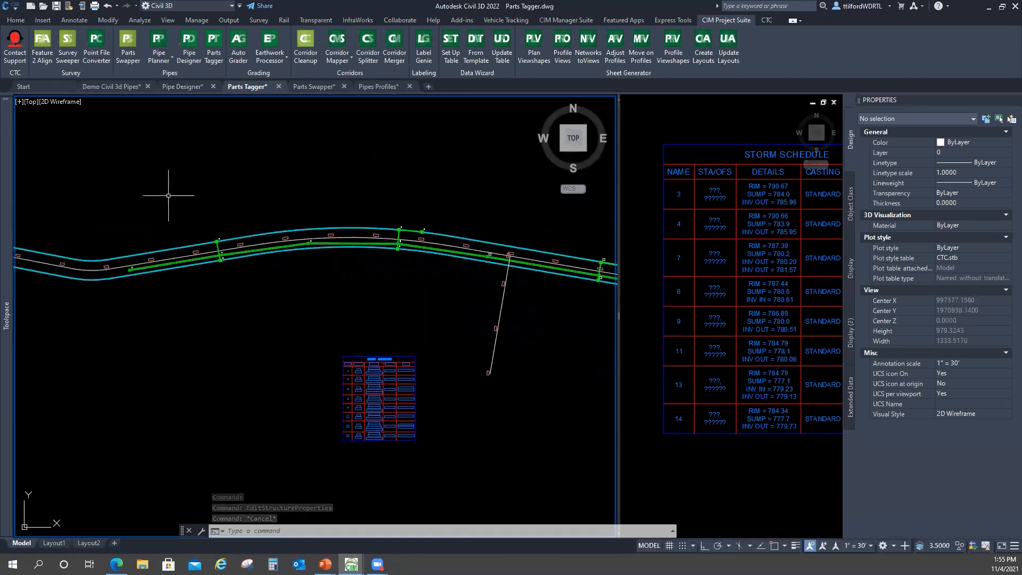
# Switch to the Parts Swapper drawing and look over its Main Street profile view
pyautogui.click(311, 87)
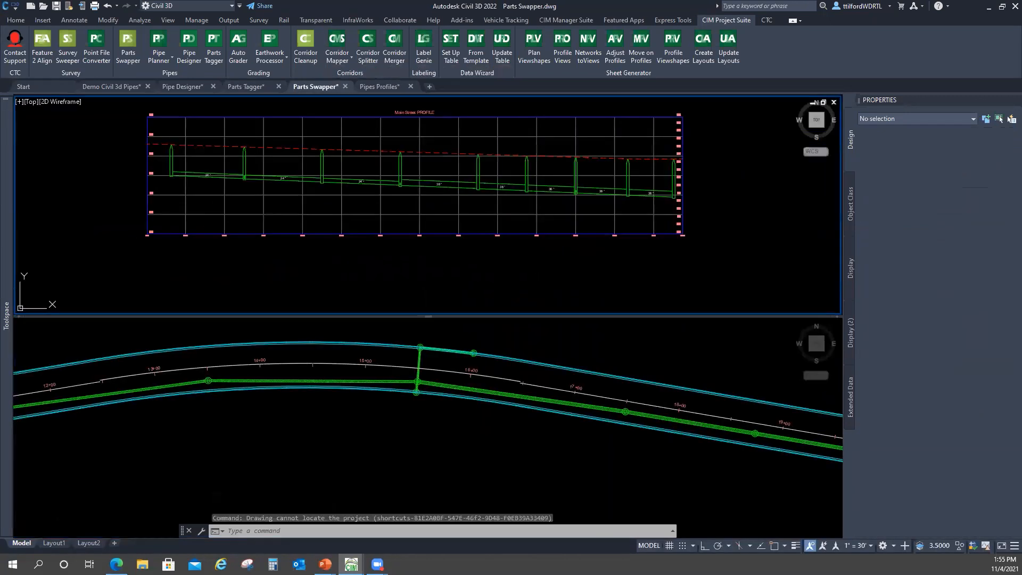
pyautogui.click(475, 268)
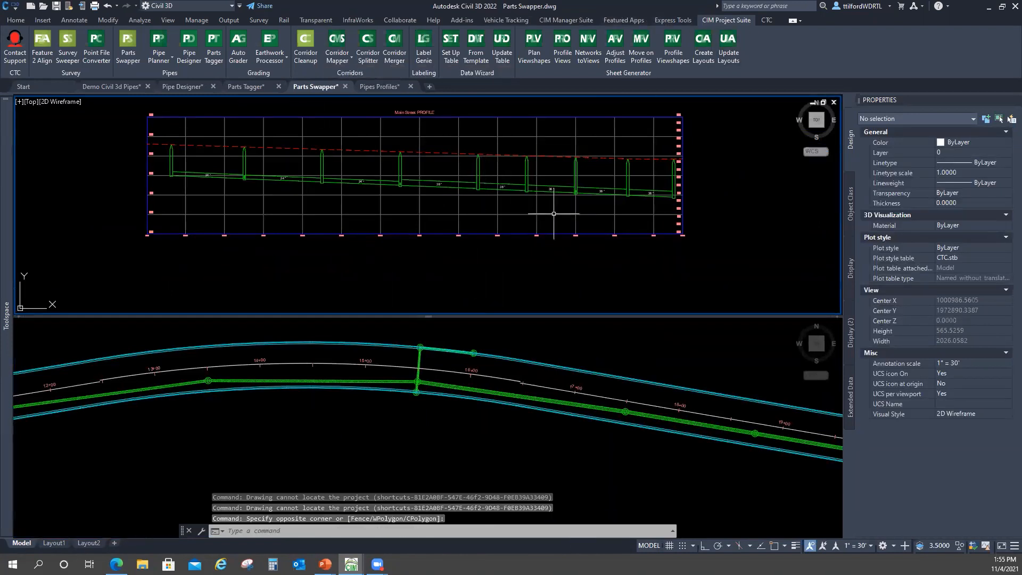
pyautogui.moveTo(505, 232); pyautogui.dragTo(506, 208, button='middle')
pyautogui.doubleClick(480, 242)
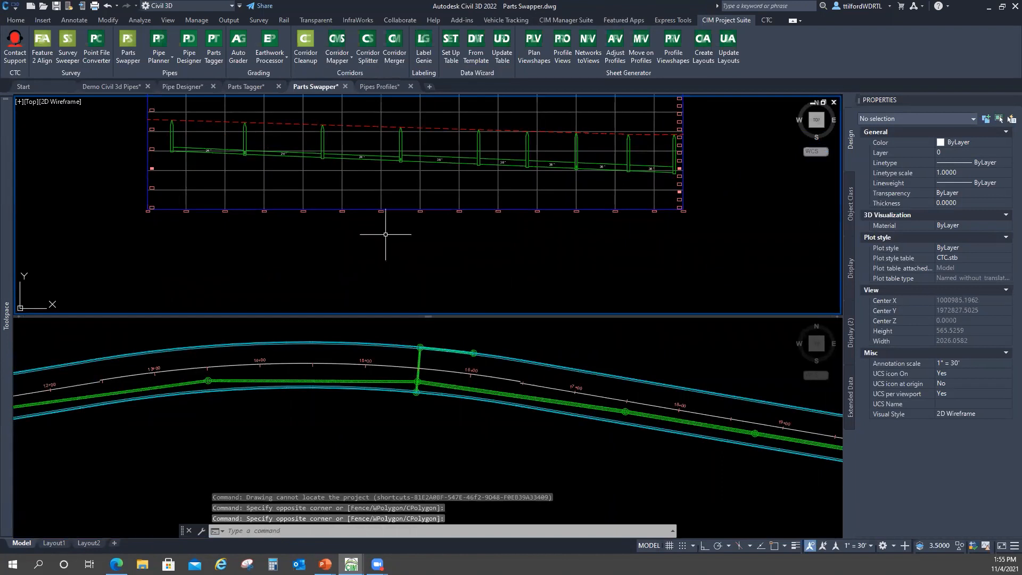
pyautogui.moveTo(381, 229)
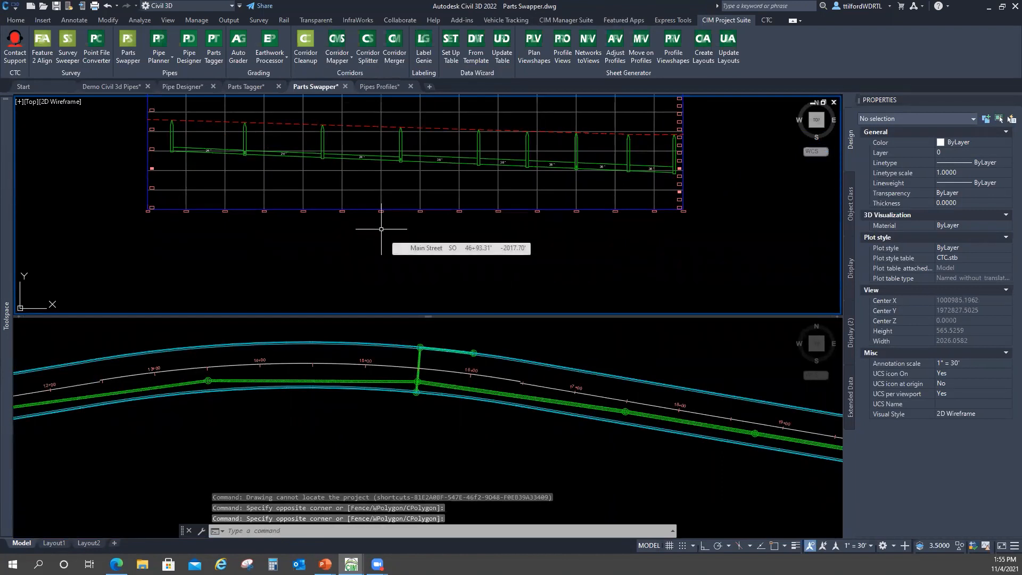
pyautogui.doubleClick(299, 250)
pyautogui.moveTo(262, 222); pyautogui.dragTo(261, 232, button='middle')
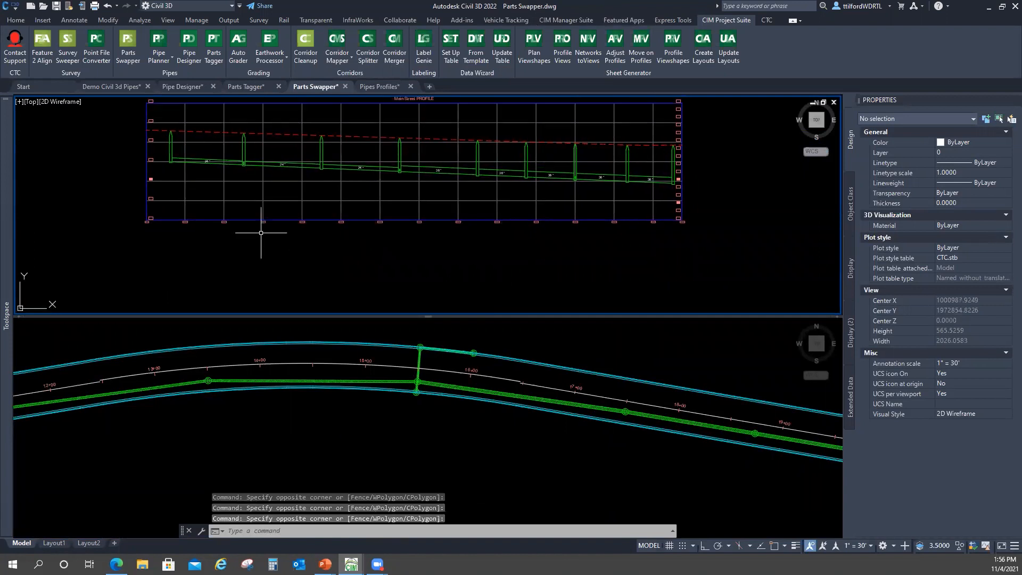
# Try the standard Swap Part command on the 24-inch plan pipe between structures 5 and 6, and cancel it
pyautogui.click(284, 354)
pyautogui.click(314, 382)
pyautogui.rightClick(355, 363)
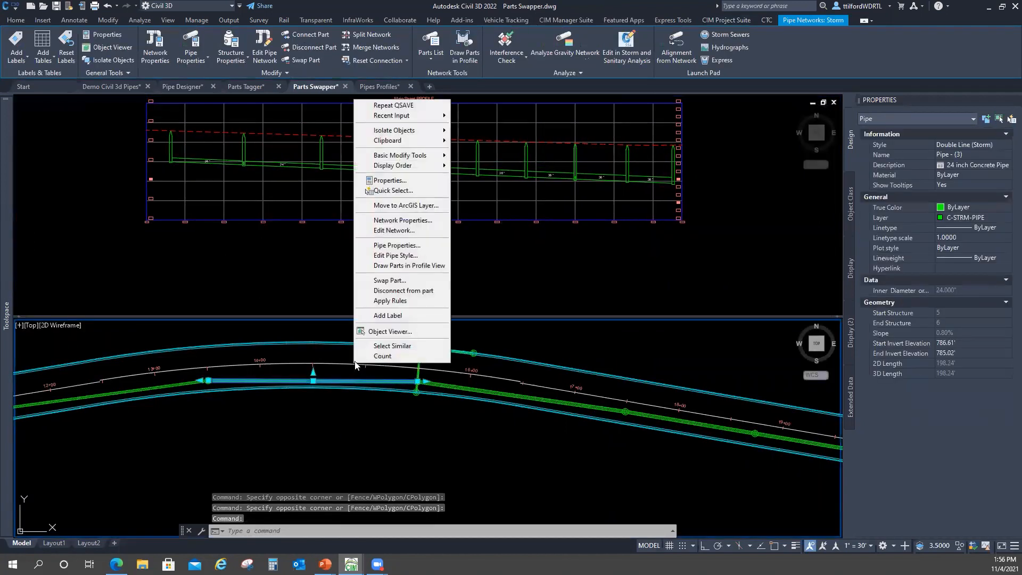
pyautogui.click(391, 281)
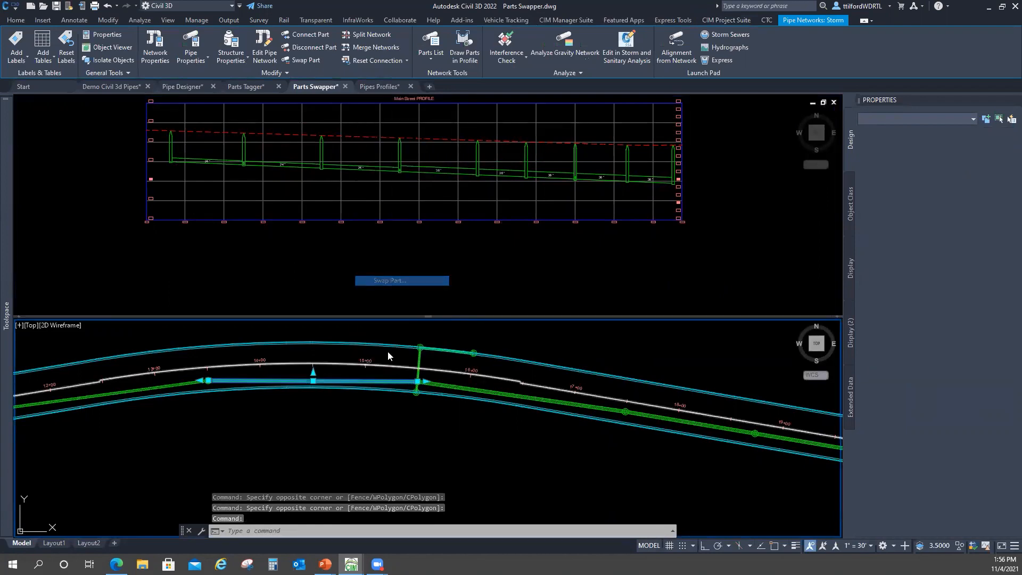
pyautogui.press('Escape')
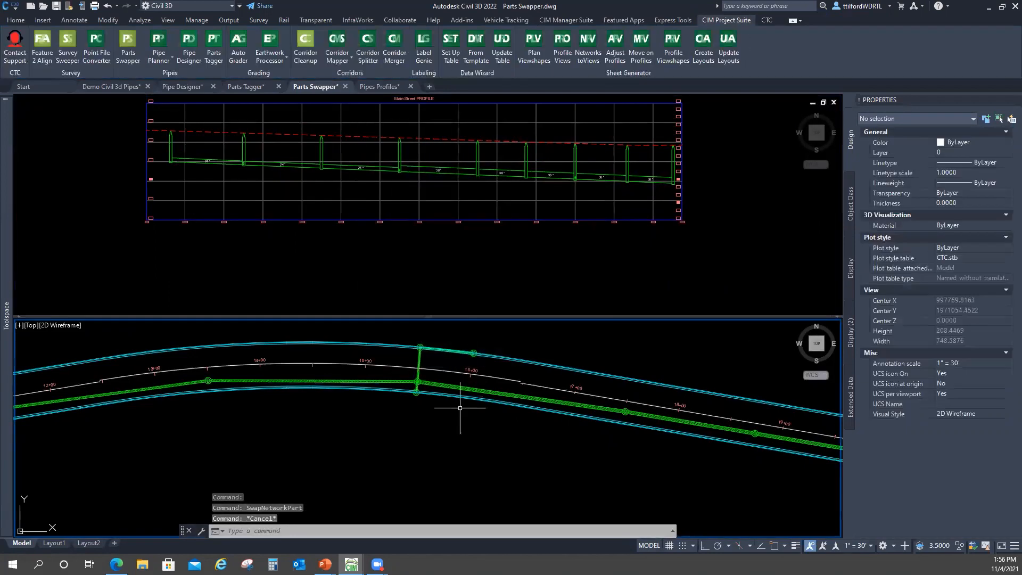
# Check which commands are offered for two adjoining plan pipes selected together, and clear the selection
pyautogui.click(468, 387)
pyautogui.click(395, 380)
pyautogui.rightClick(498, 367)
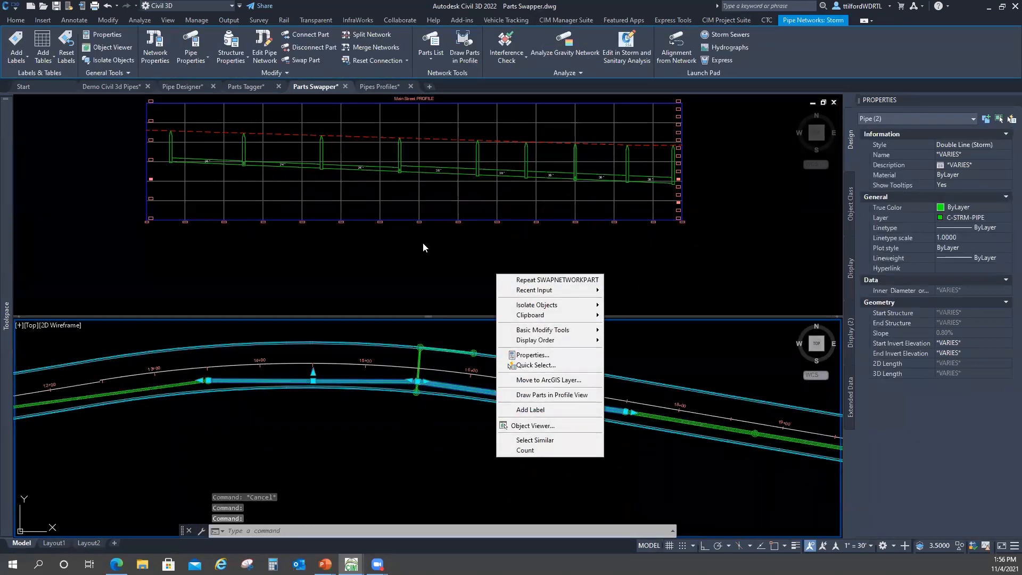
pyautogui.press('Escape')
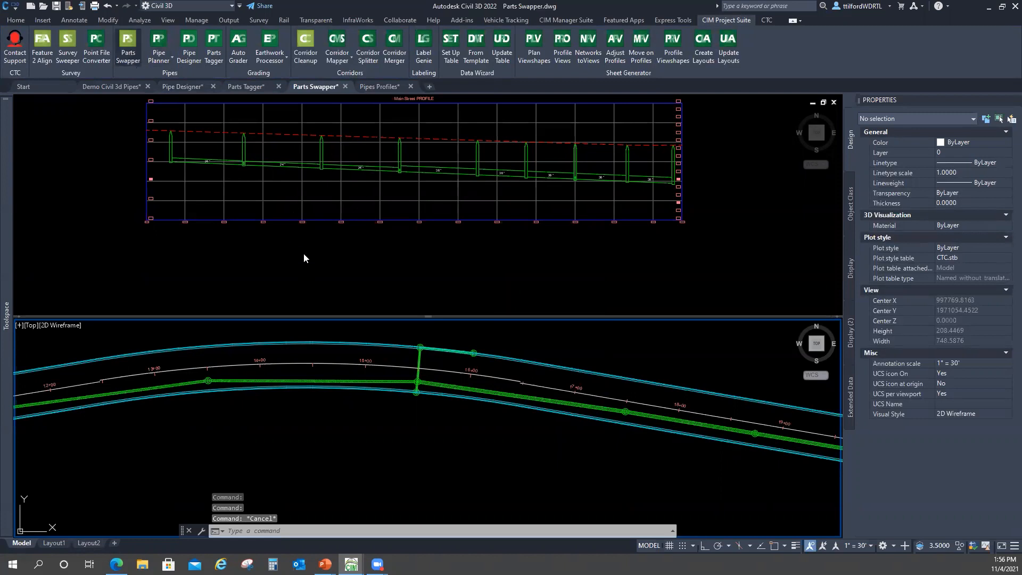
pyautogui.click(279, 282)
pyautogui.press('Escape')
pyautogui.press('Escape')
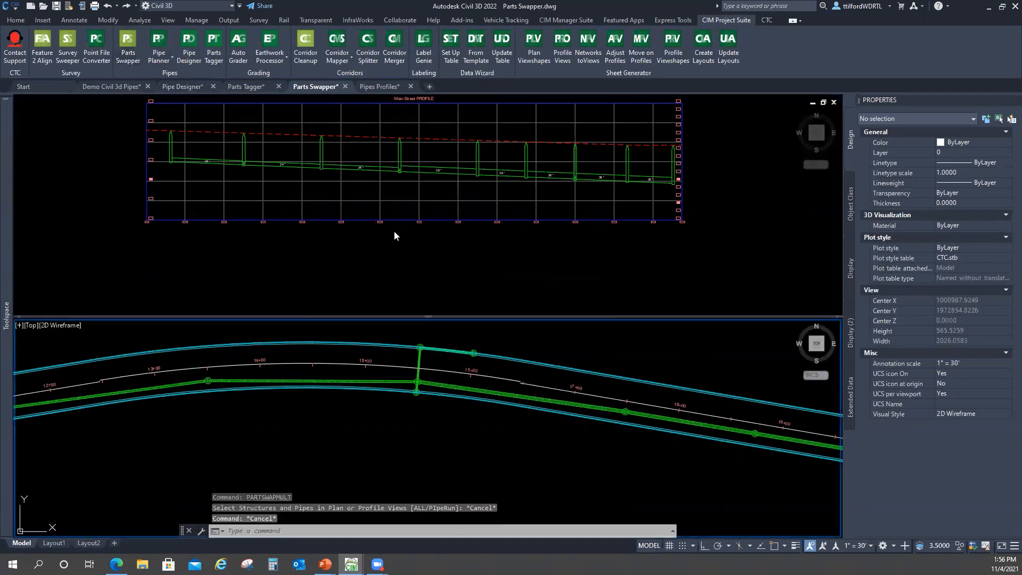
# Check which commands are offered for the second pipe in the Main Street profile view, and clear the selection
pyautogui.click(243, 160)
pyautogui.press('Escape')
pyautogui.press('Escape')
pyautogui.click(251, 163)
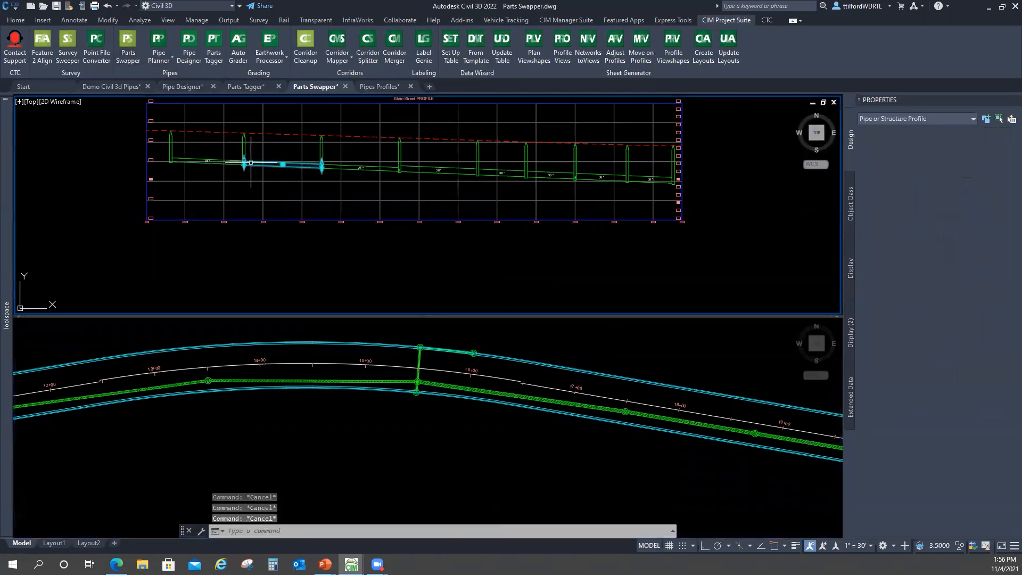
pyautogui.rightClick(433, 130)
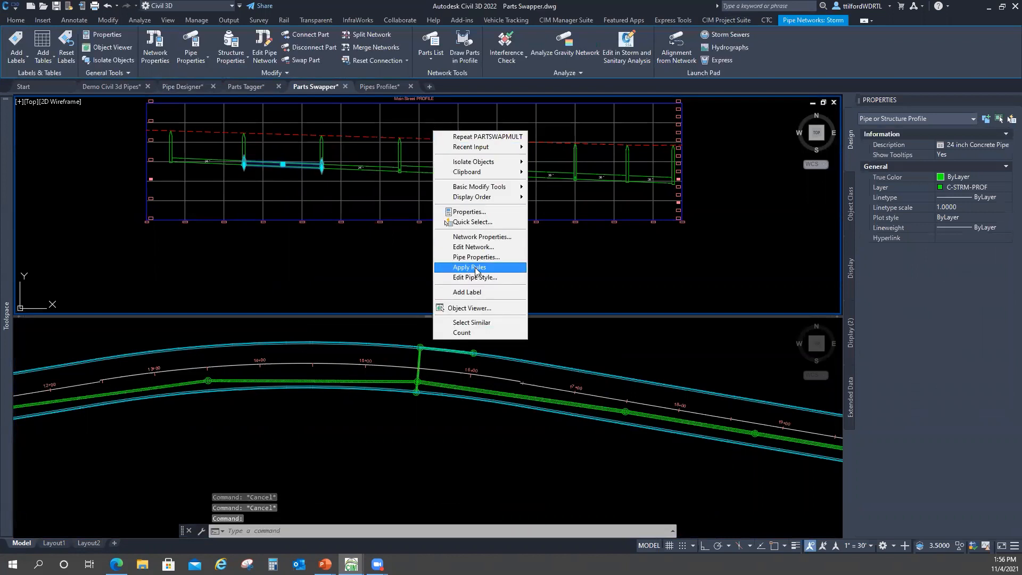
pyautogui.press('Escape')
pyautogui.press('Escape')
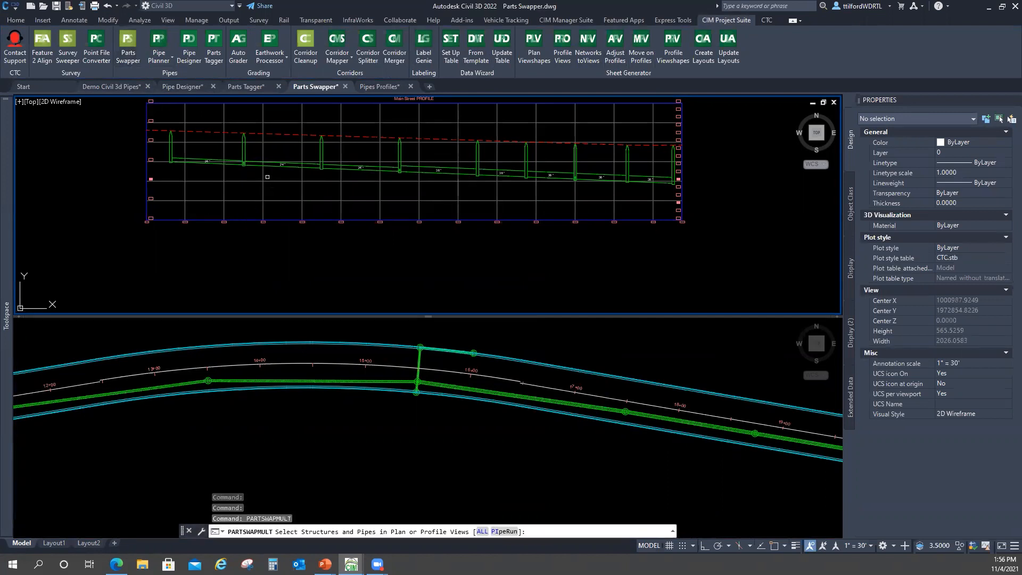
# Start Parts Swapper and select all eight pipes along the run in the Main Street profile view
pyautogui.scroll(4, 268, 177)
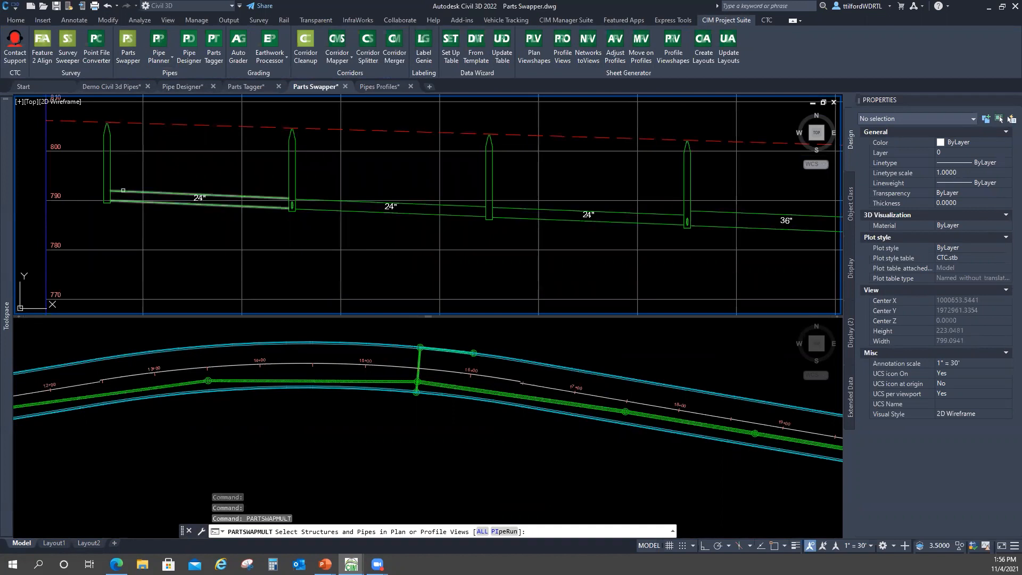
pyautogui.click(123, 190)
pyautogui.click(374, 209)
pyautogui.moveTo(583, 247); pyautogui.dragTo(461, 227, button='middle')
pyautogui.click(469, 201)
pyautogui.click(644, 207)
pyautogui.moveTo(535, 232); pyautogui.dragTo(479, 246, button='middle')
pyautogui.click(551, 219)
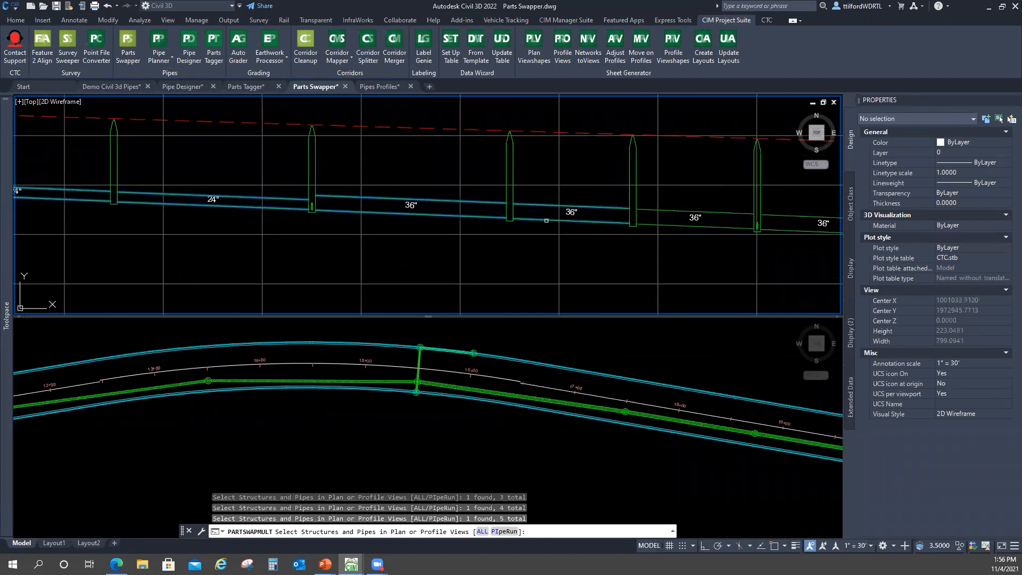
pyautogui.click(692, 226)
pyautogui.moveTo(755, 253); pyautogui.dragTo(506, 241, button='middle')
pyautogui.click(539, 219)
pyautogui.click(683, 226)
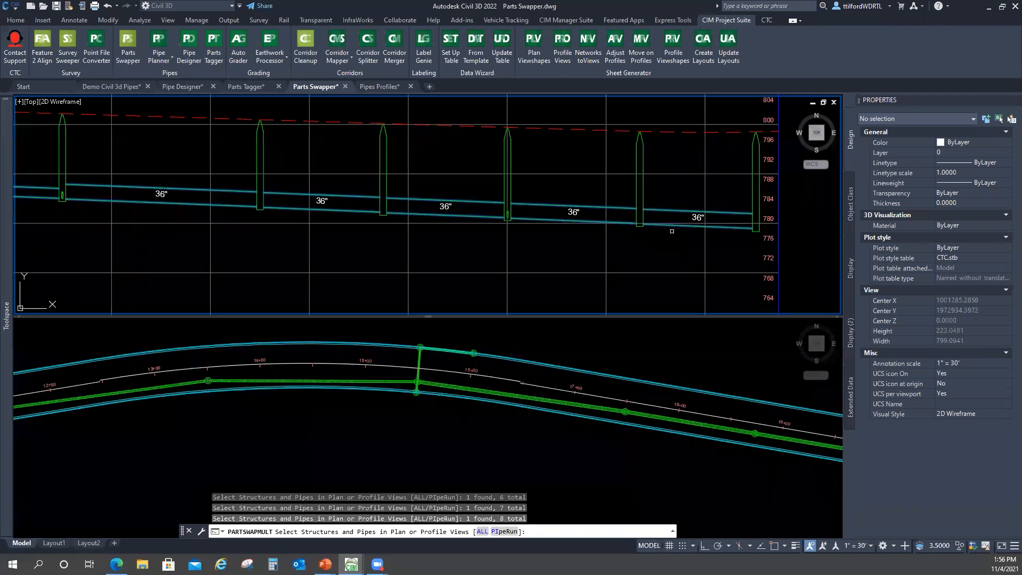
# Add the first structure at the upstream end of the Main Street profile to the Parts Swapper selection and finish selecting
pyautogui.scroll(-3, 586, 239)
pyautogui.moveTo(330, 229); pyautogui.dragTo(474, 215, button='middle')
pyautogui.moveTo(60, 170); pyautogui.dragTo(196, 191, button='middle')
pyautogui.scroll(3, 196, 191)
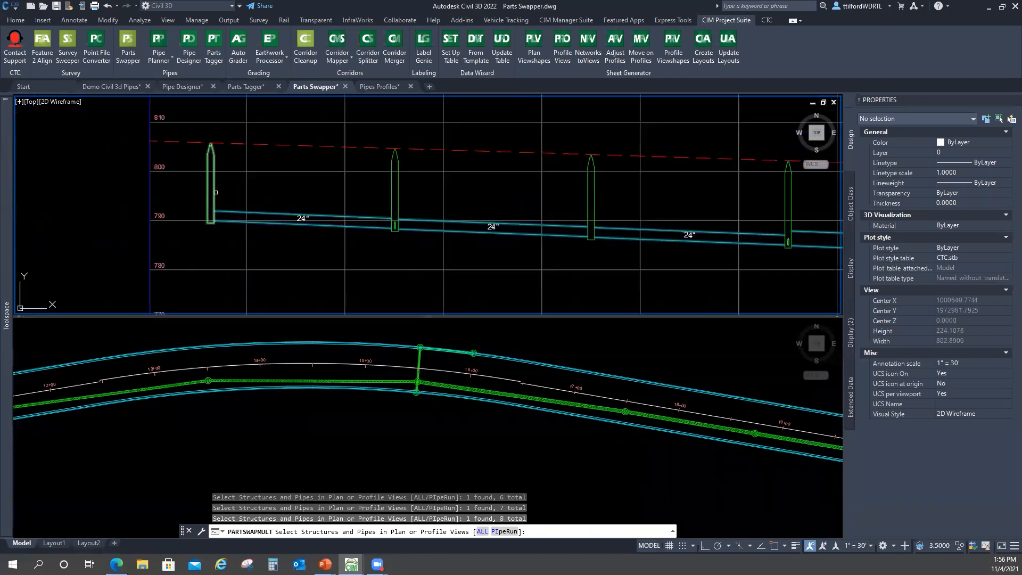
pyautogui.click(211, 189)
pyautogui.rightClick(451, 150)
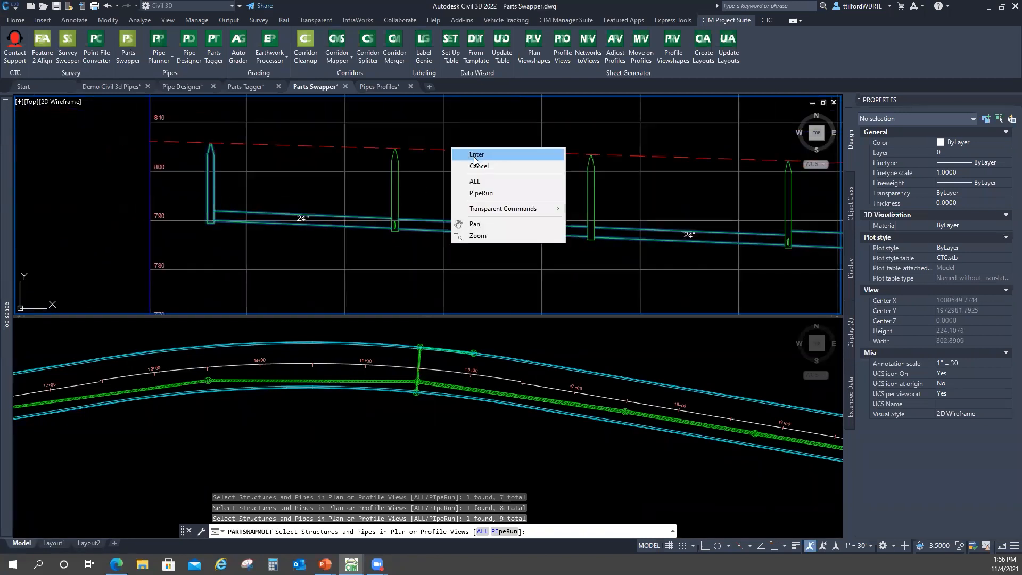
pyautogui.click(471, 154)
pyautogui.moveTo(481, 99); pyautogui.dragTo(462, 133)
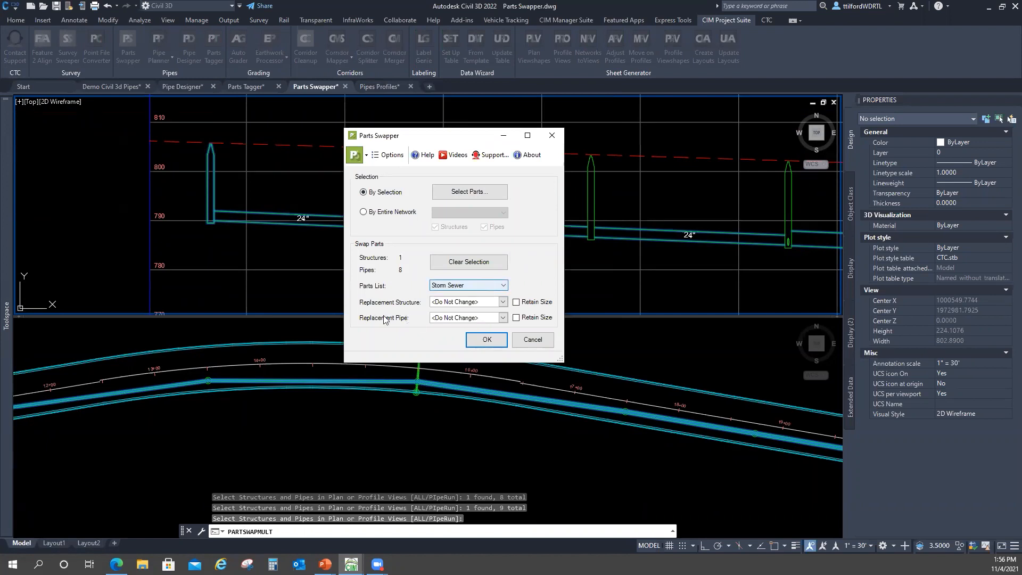
# Set the replacement structure to the 72" CB from the Concentric Cylindrical Structure family
pyautogui.click(502, 302)
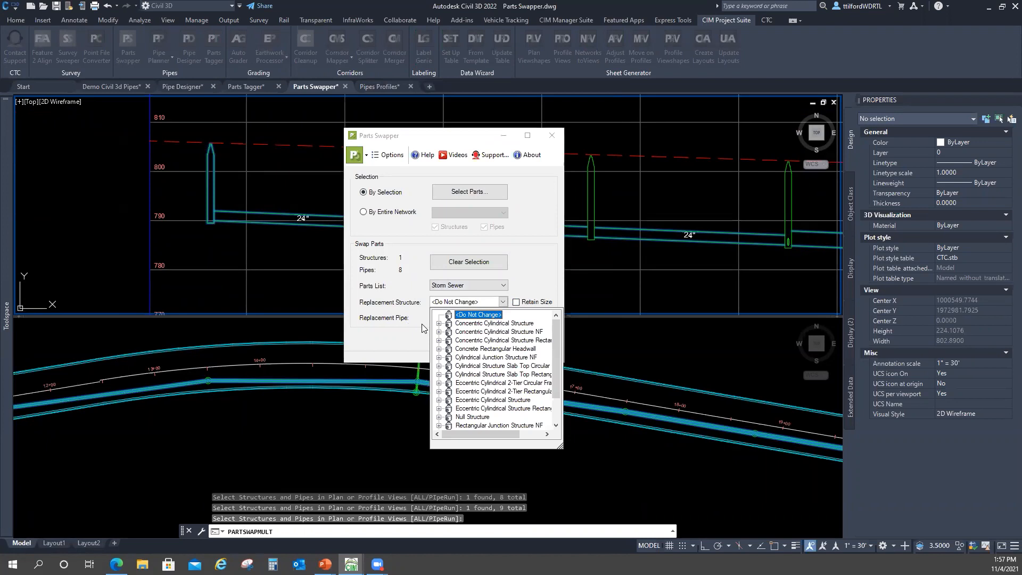
pyautogui.click(438, 324)
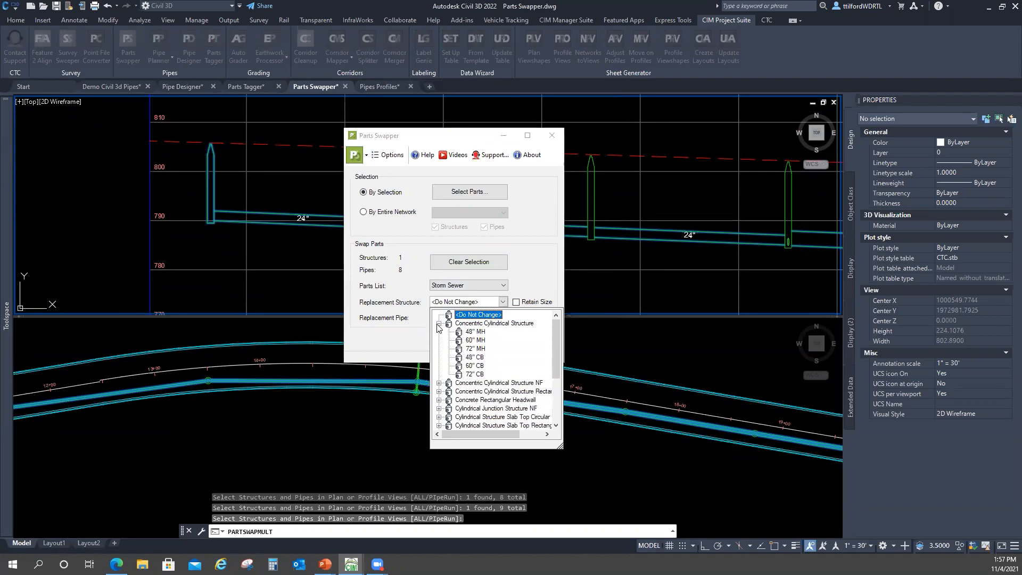
pyautogui.click(474, 374)
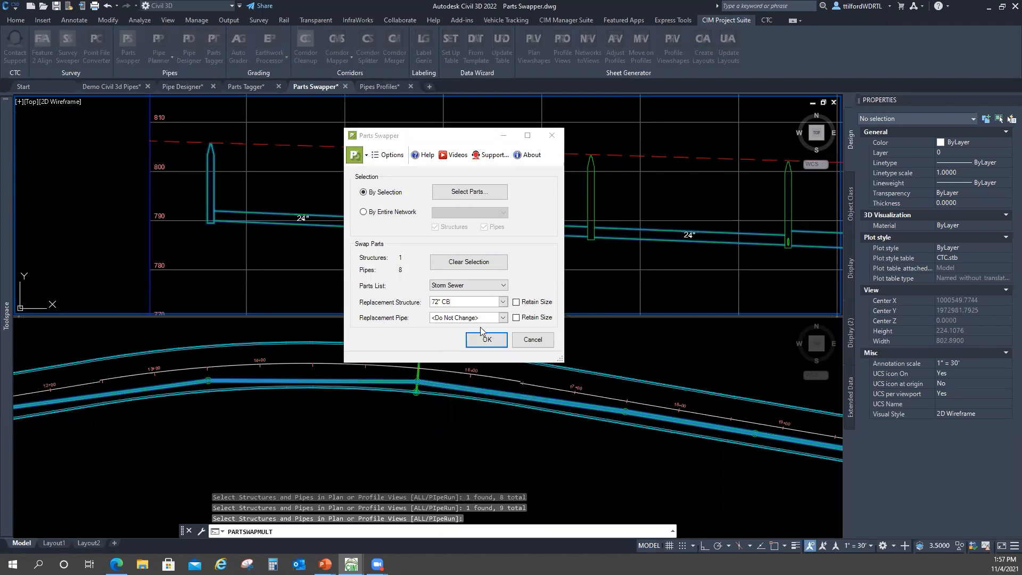
# Set the replacement pipe to 48 inch Concrete Pipe and apply the swap to the selected parts
pyautogui.click(502, 318)
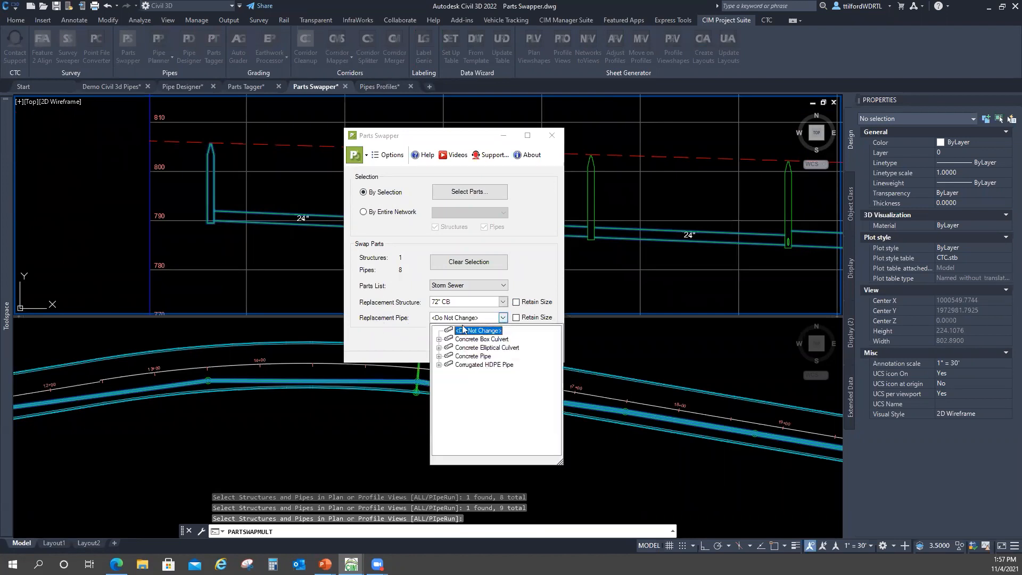
pyautogui.click(439, 340)
pyautogui.click(439, 339)
pyautogui.click(440, 356)
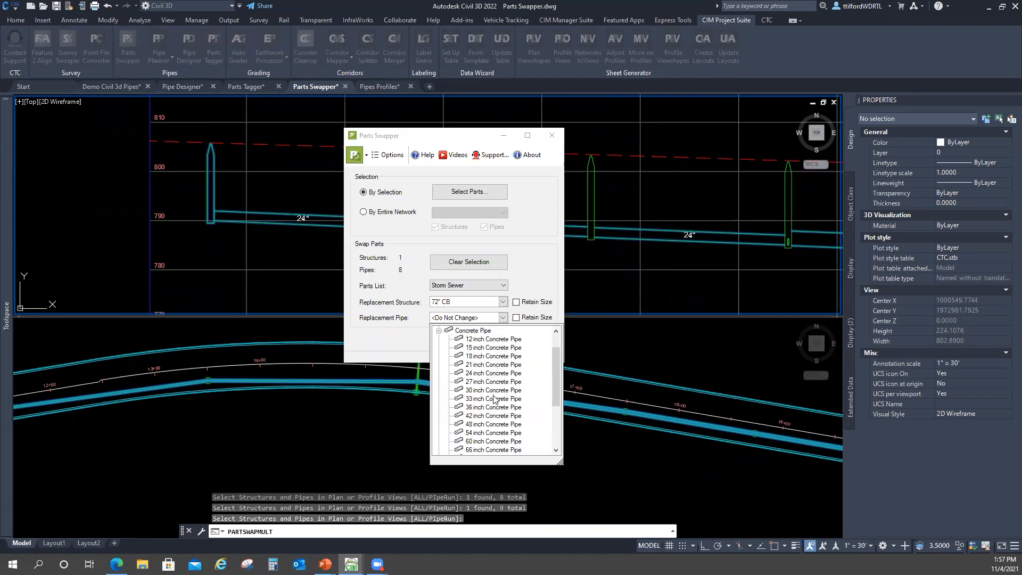
pyautogui.click(490, 424)
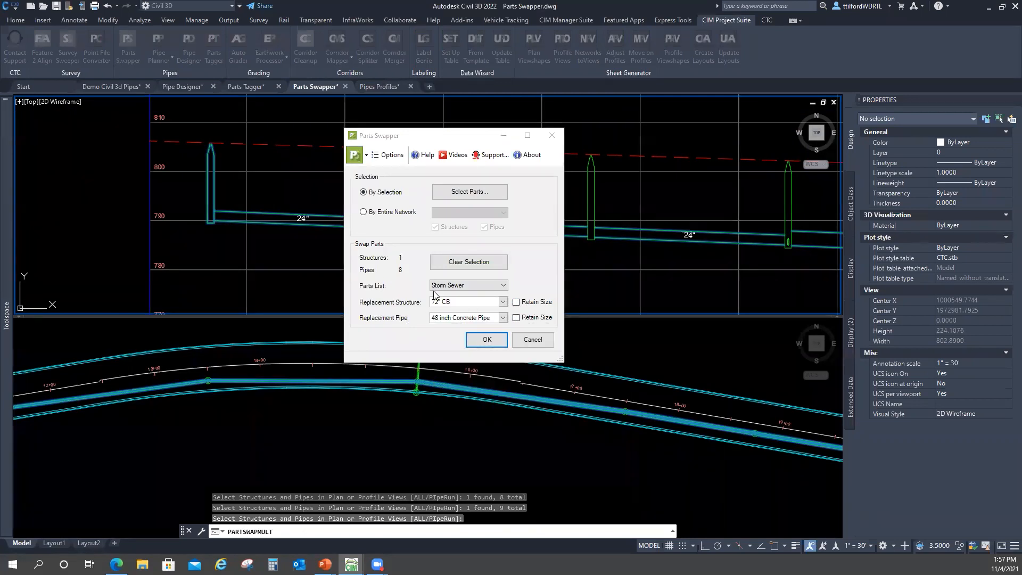
pyautogui.click(485, 340)
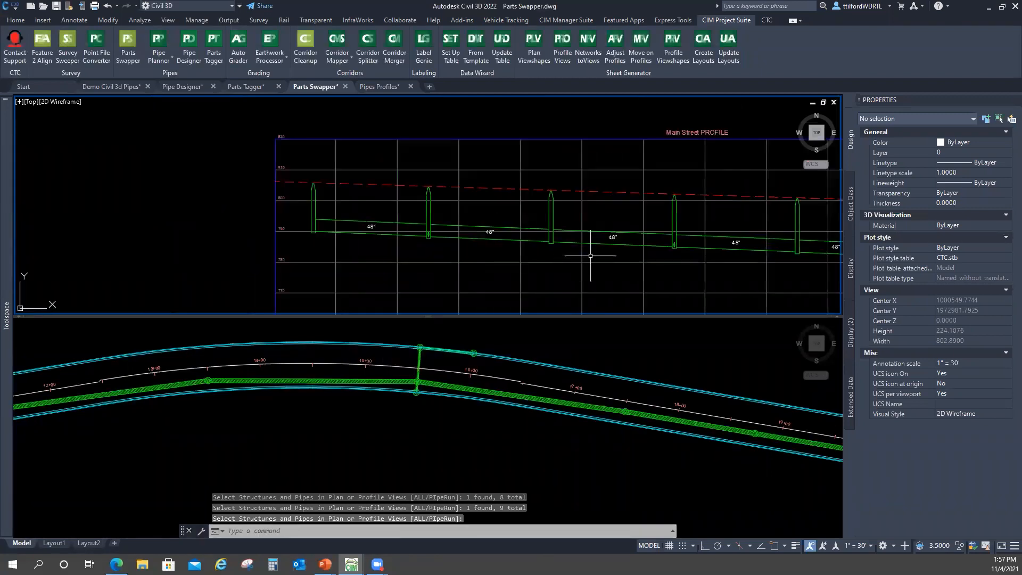
pyautogui.scroll(-3, 589, 257)
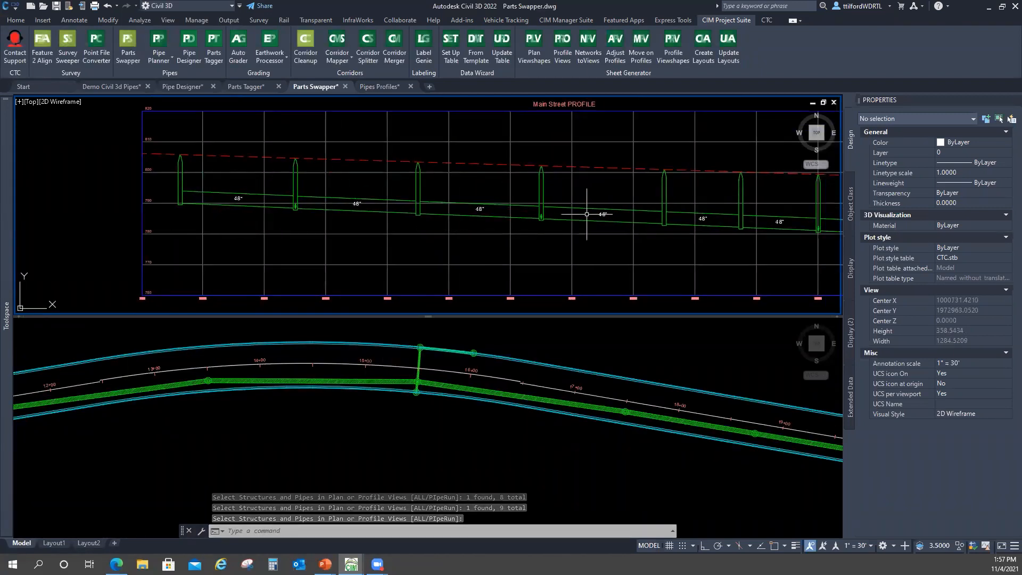
pyautogui.moveTo(701, 248); pyautogui.dragTo(625, 249, button='middle')
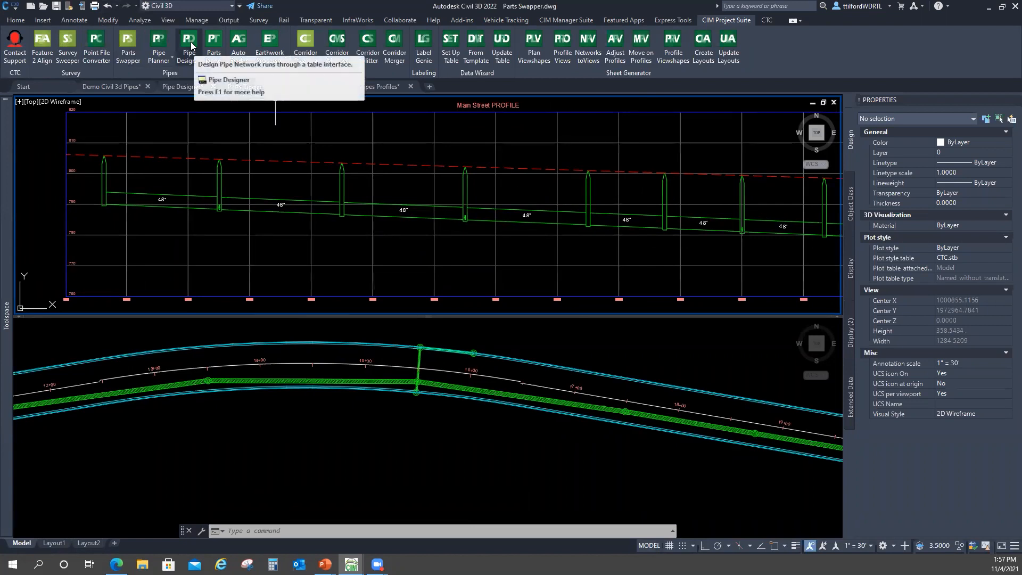
pyautogui.scroll(-2, 427, 229)
pyautogui.moveTo(449, 249); pyautogui.dragTo(445, 231, button='middle')
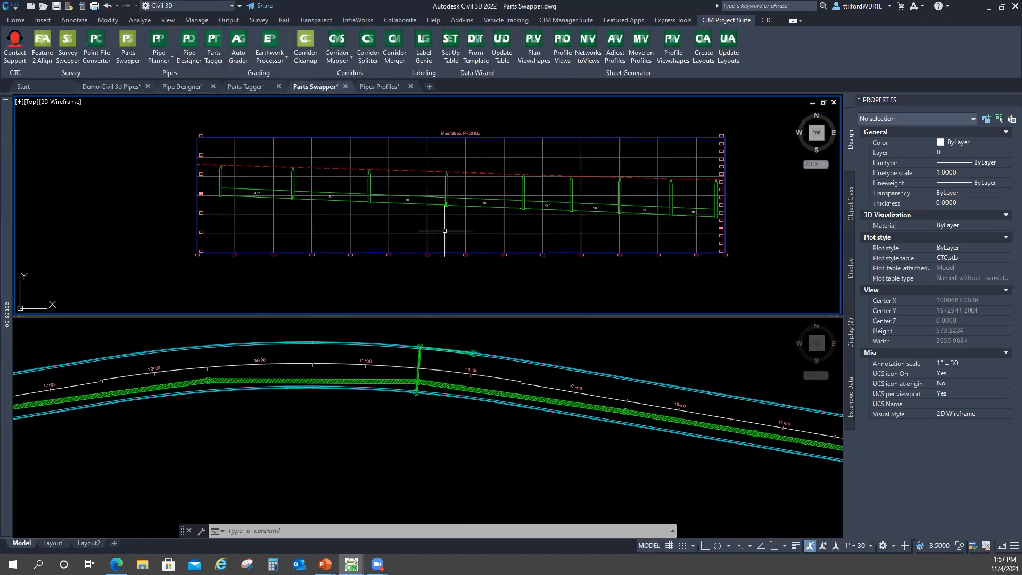
pyautogui.press('Escape')
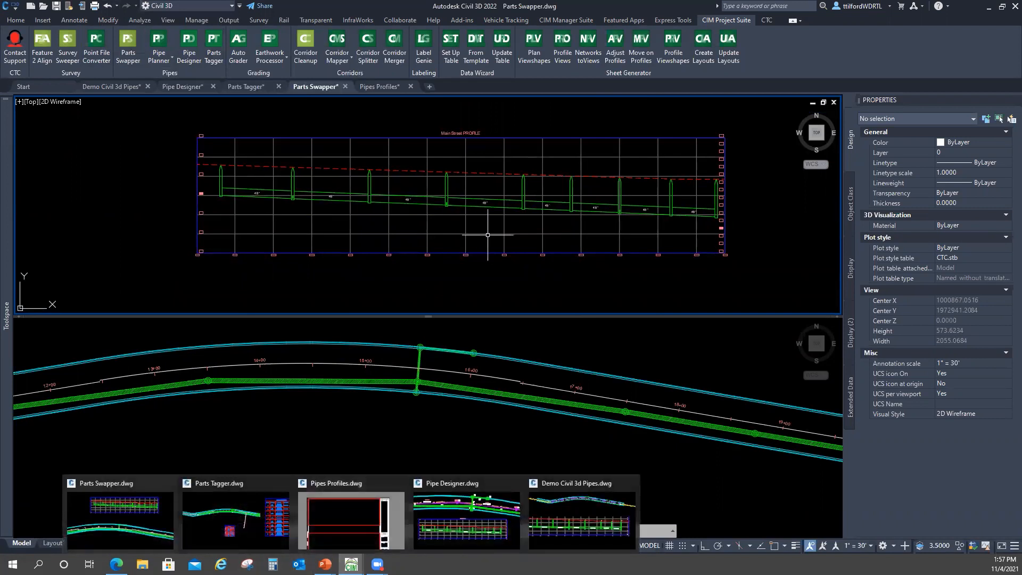
# Switch to the running PowerPoint slide show and advance past the DEMO slide
pyautogui.moveTo(325, 563)
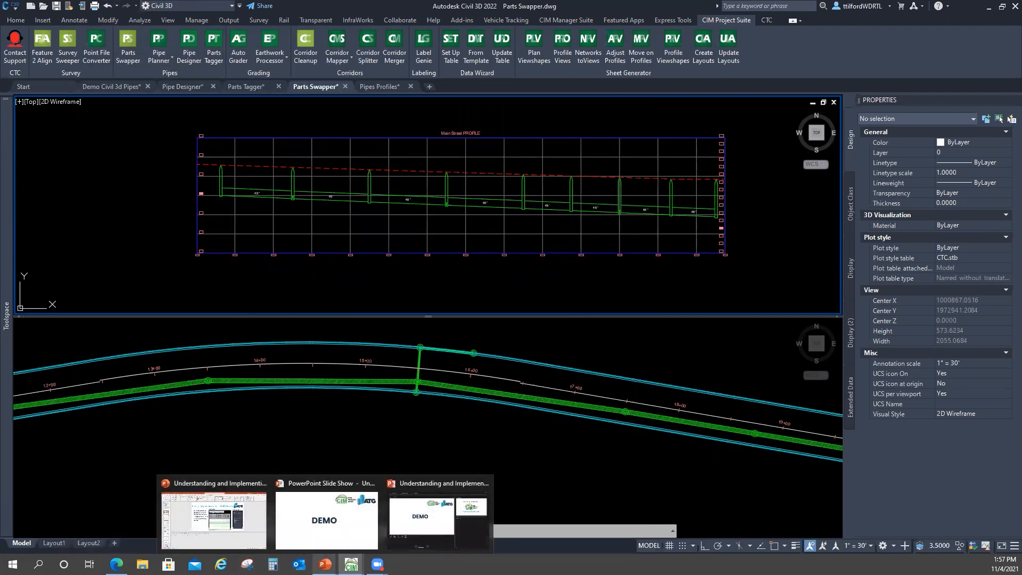
pyautogui.click(326, 515)
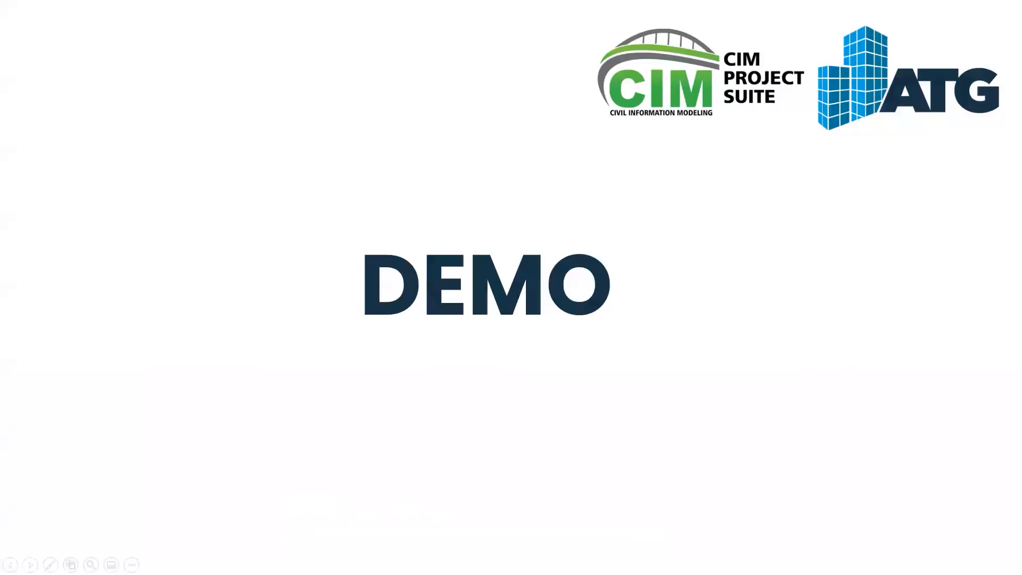
pyautogui.press('Right')
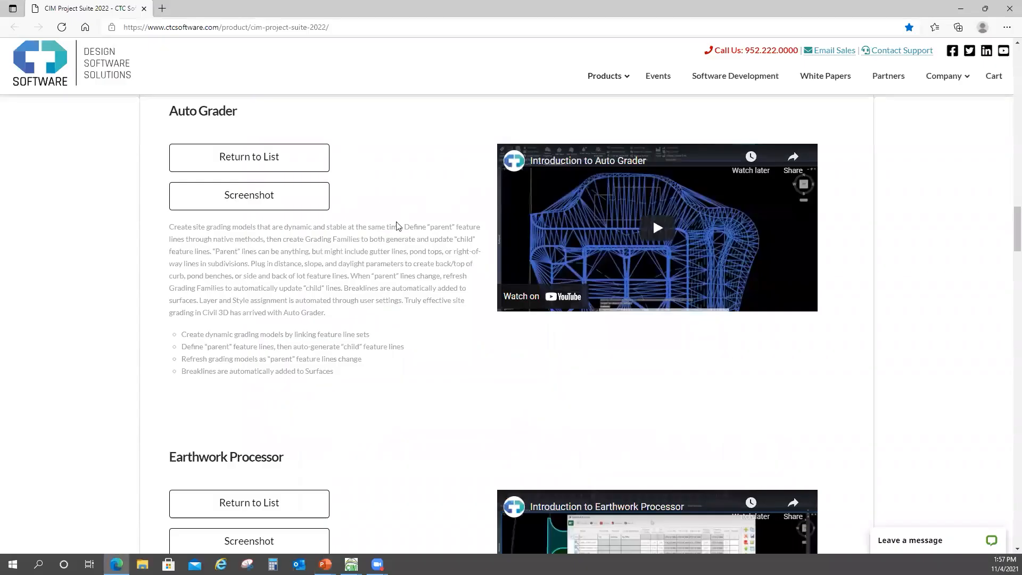
# Examine the product overview and the Suite Tools list on the CIM Project Suite 2022 web page
pyautogui.scroll(14, 372, 223)
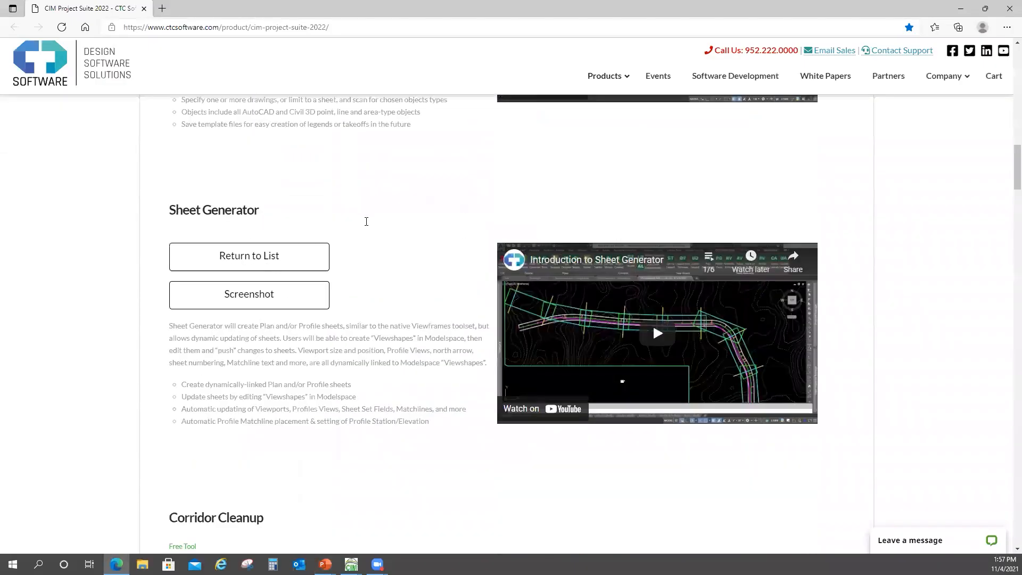
pyautogui.scroll(20, 366, 221)
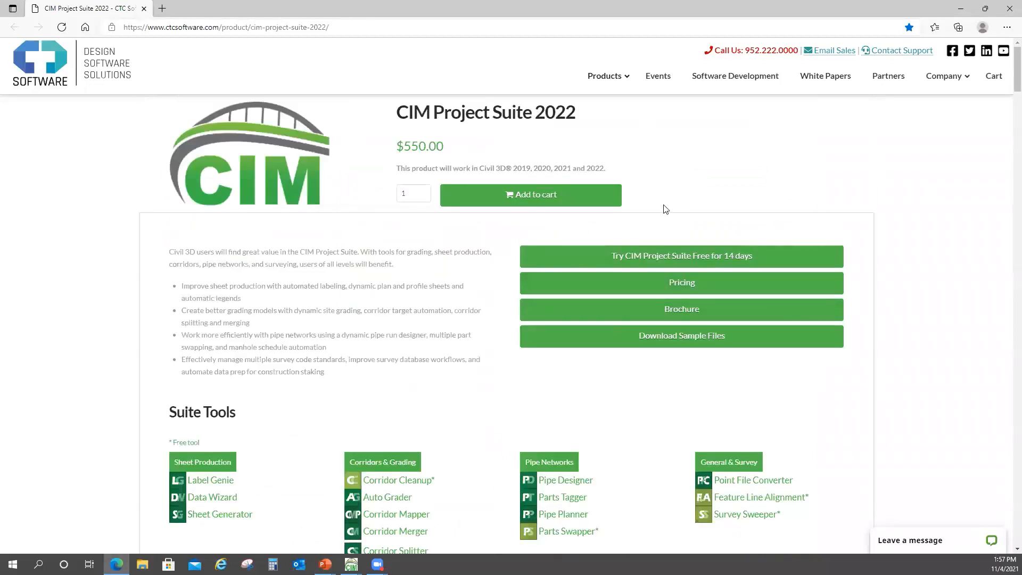
pyautogui.scroll(-3, 574, 239)
pyautogui.scroll(3, 574, 239)
# Browse the individual tool descriptions and introduction videos on the product page, from Label Genie through Parts Tagger and back
pyautogui.scroll(-10, 393, 372)
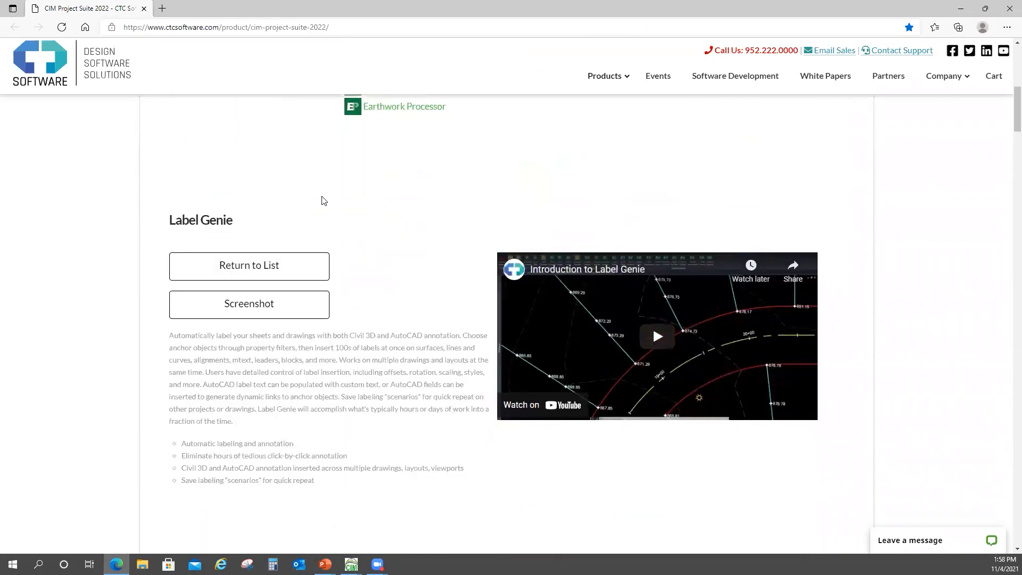
pyautogui.scroll(-6, 394, 244)
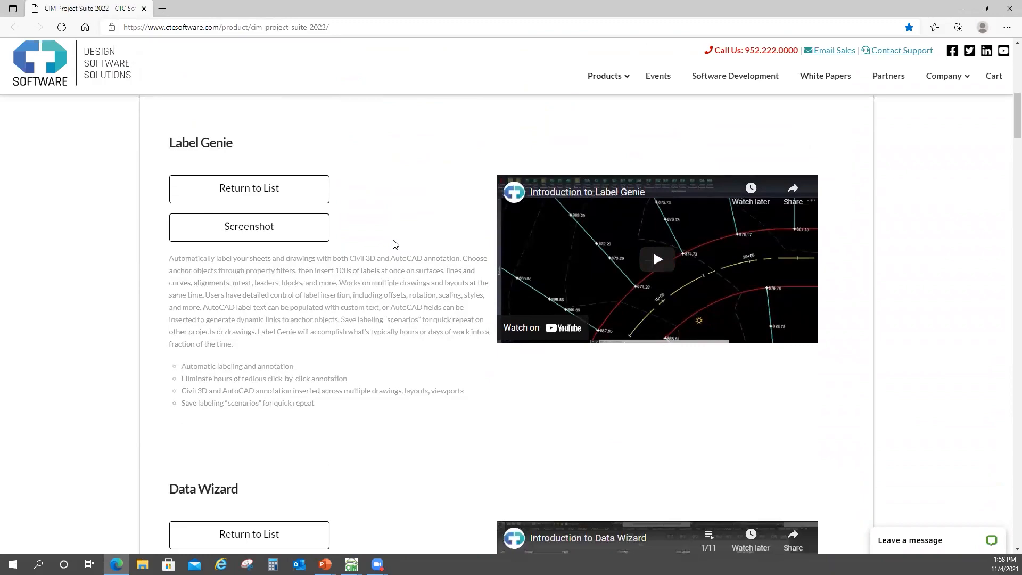
pyautogui.scroll(-7, 395, 244)
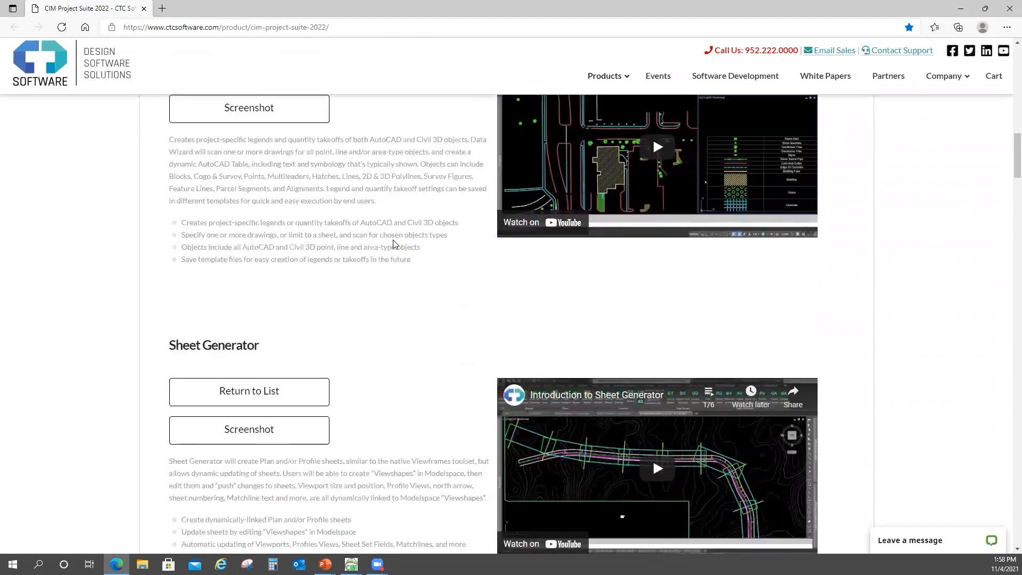
pyautogui.scroll(-10, 394, 244)
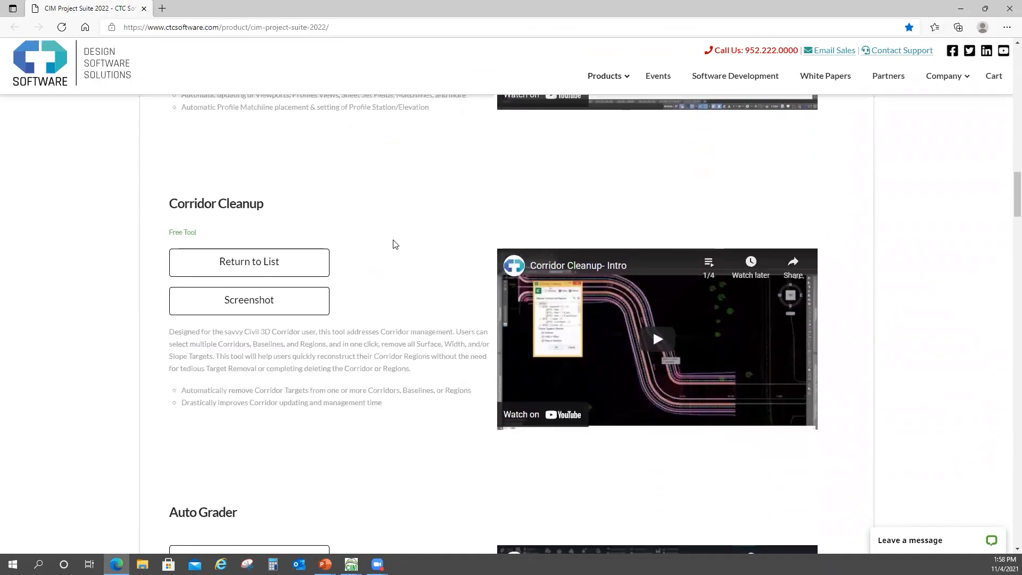
pyautogui.scroll(-8, 394, 244)
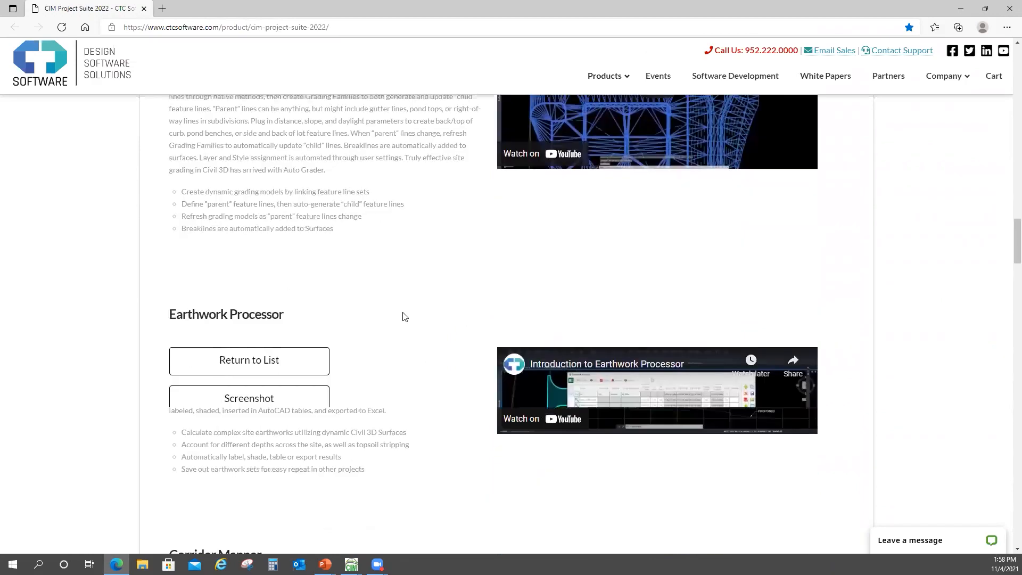
pyautogui.scroll(-17, 404, 313)
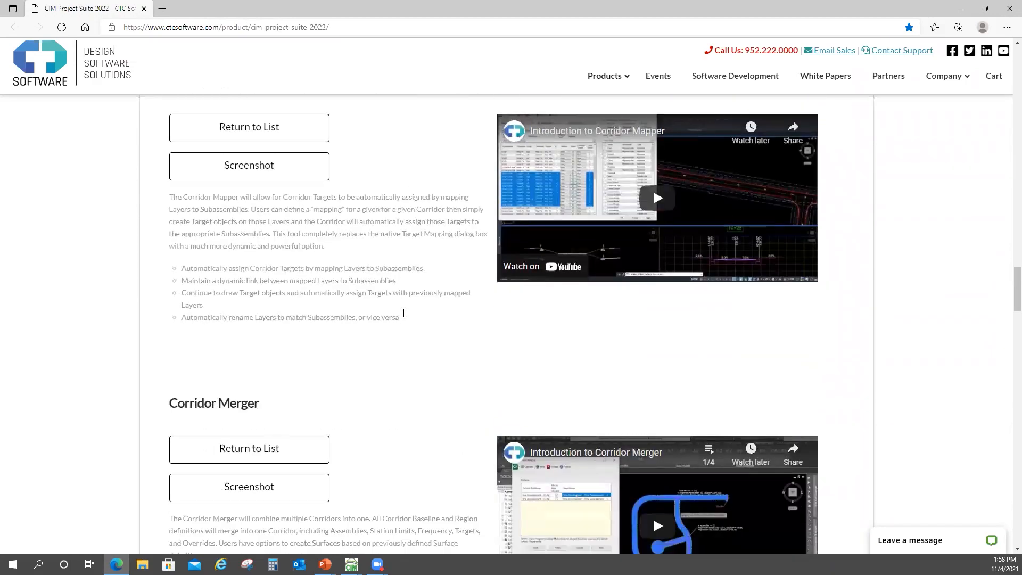
pyautogui.scroll(-10, 403, 313)
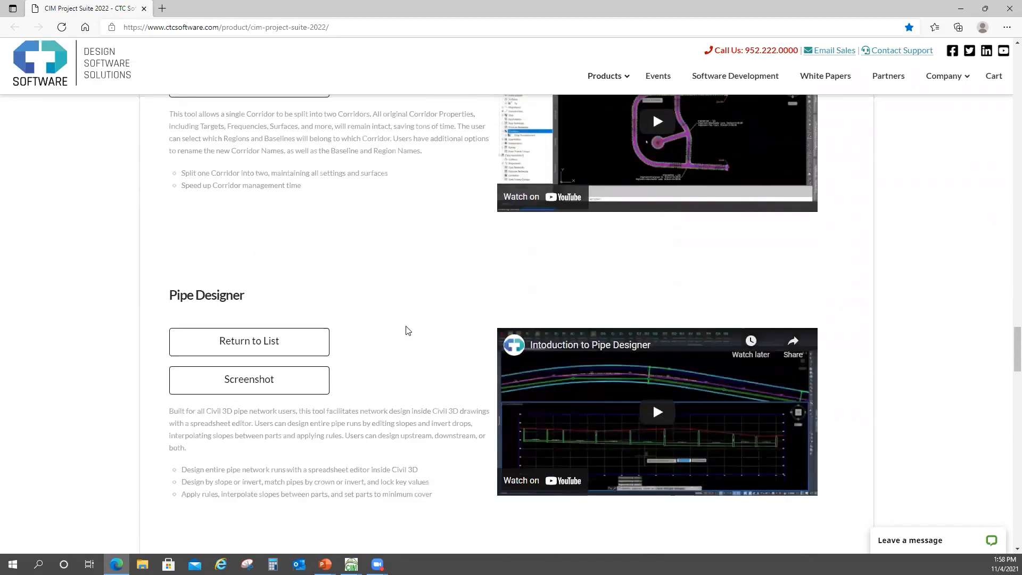
pyautogui.scroll(-10, 408, 324)
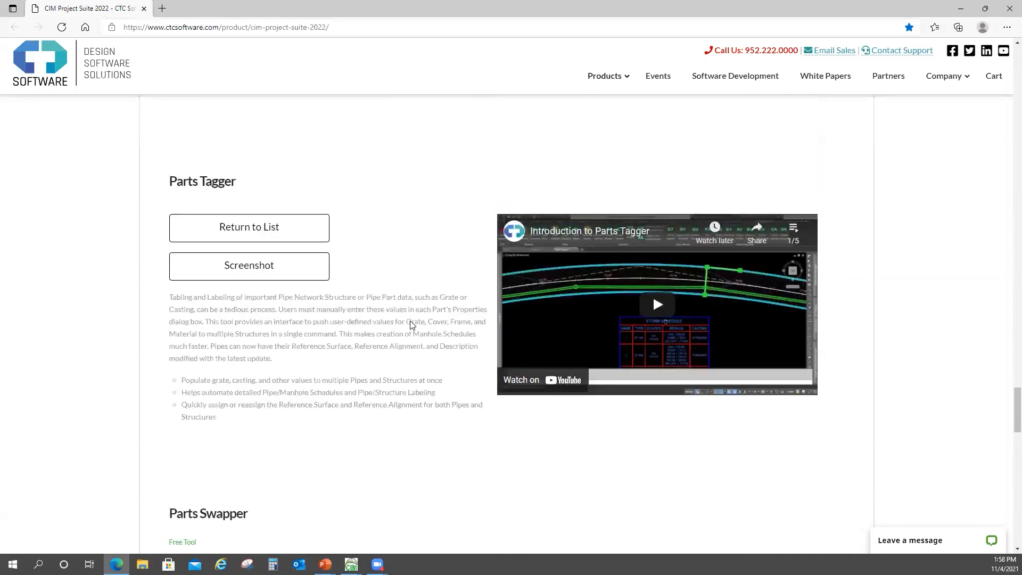
pyautogui.scroll(5, 412, 325)
pyautogui.scroll(20, 411, 325)
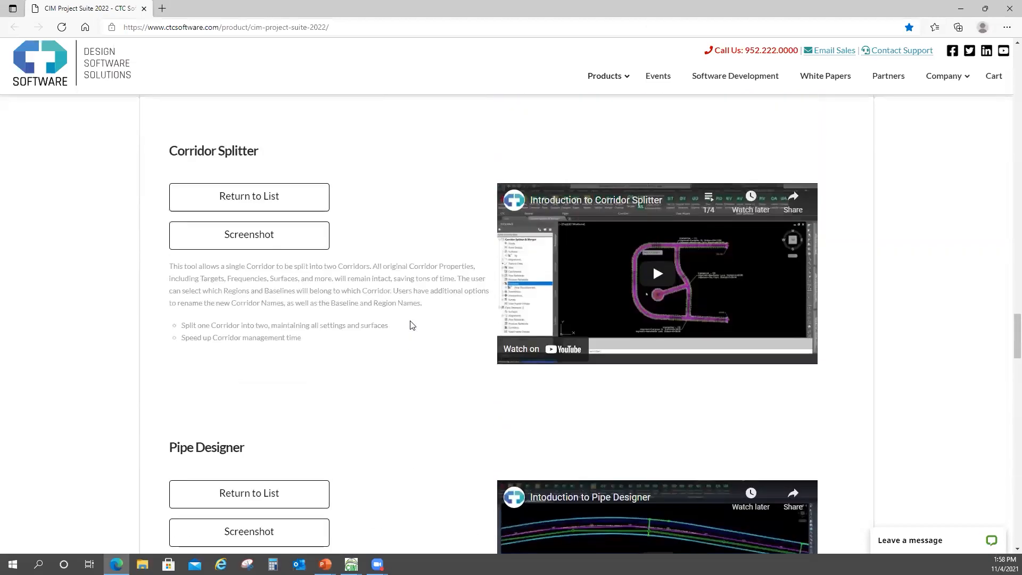
pyautogui.scroll(20, 411, 324)
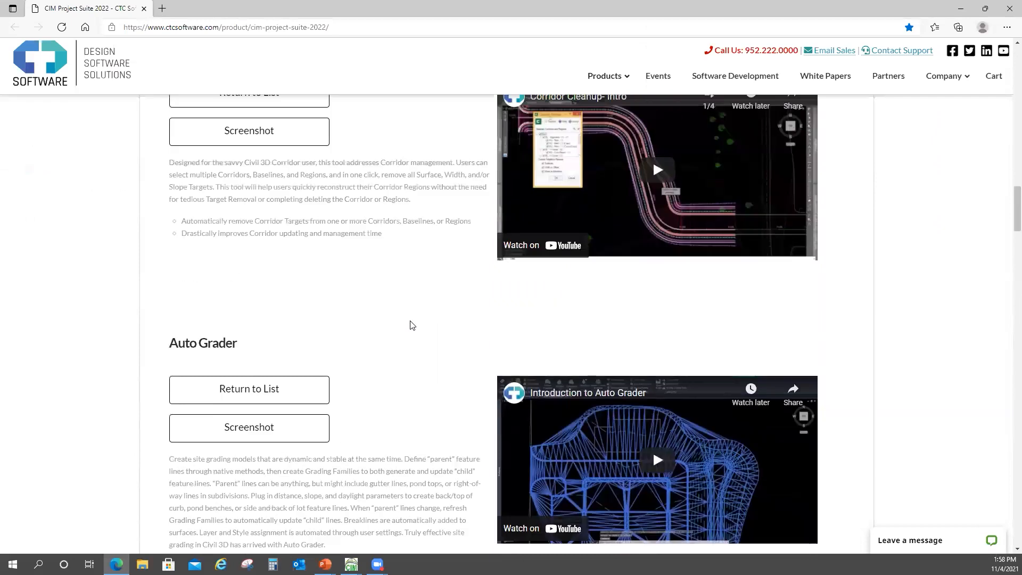
pyautogui.scroll(2, 411, 325)
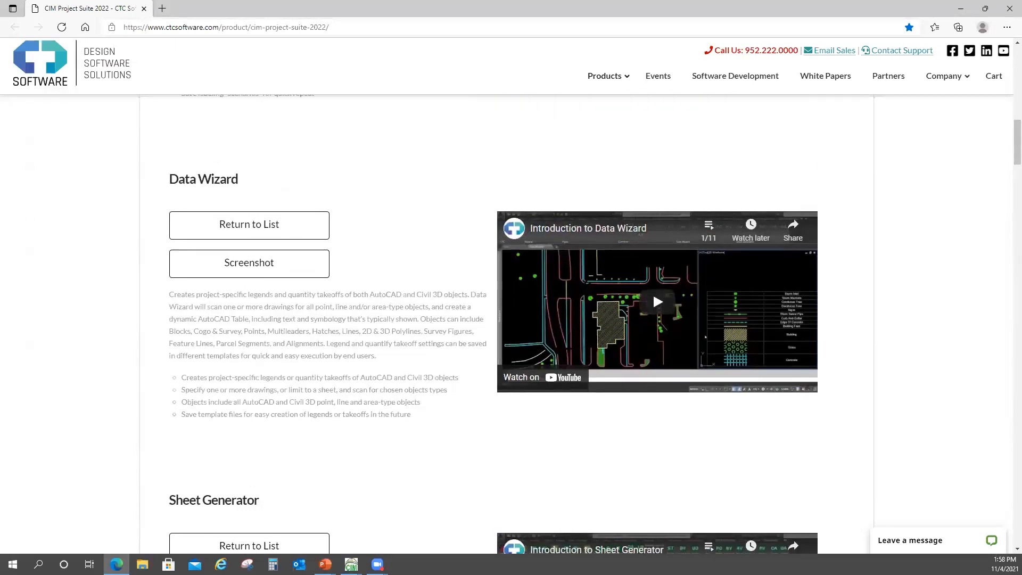